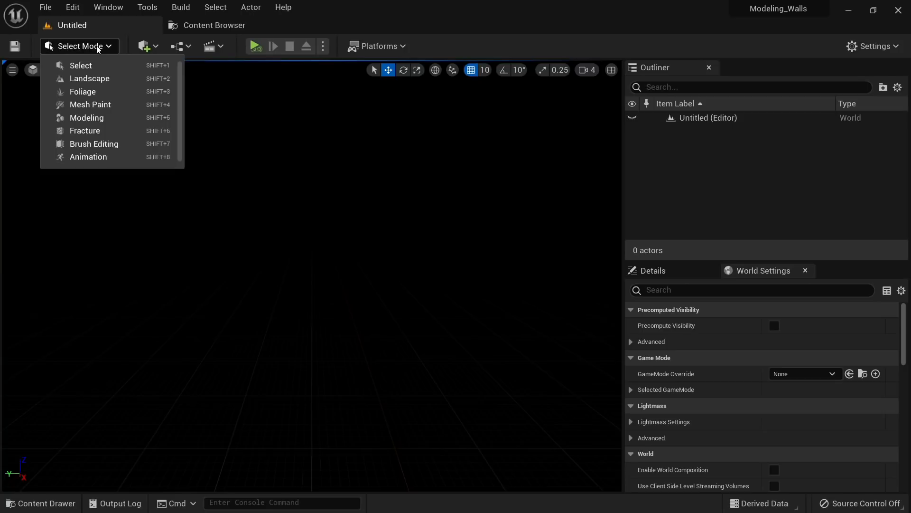
Switch to Modeling mode and start the Cube Grid tool
{"action": "left_click", "coordinate": [101, 117]}
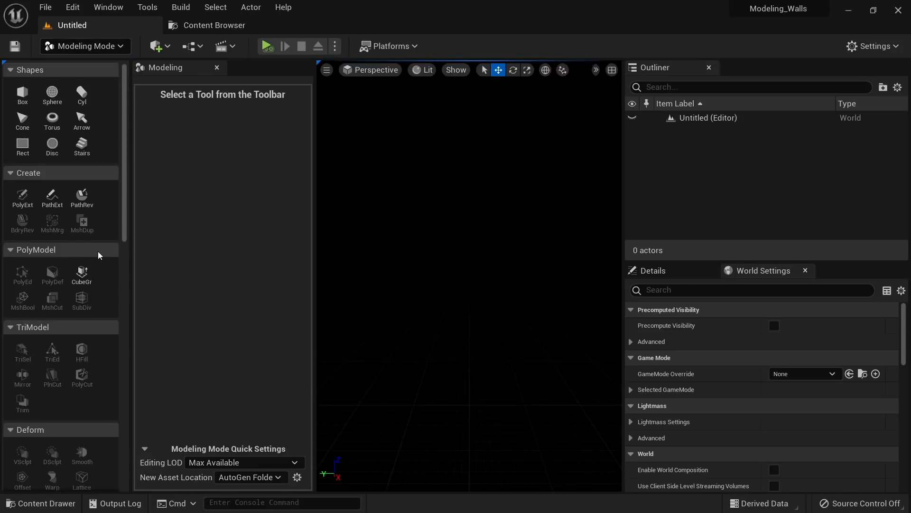
{"action": "scroll", "coordinate": [98, 256], "scroll_direction": "down", "scroll_amount": 1}
{"action": "scroll", "coordinate": [97, 259], "scroll_direction": "up", "scroll_amount": 1}
{"action": "scroll", "coordinate": [86, 243], "scroll_direction": "down", "scroll_amount": 6}
{"action": "scroll", "coordinate": [84, 242], "scroll_direction": "up", "scroll_amount": 4}
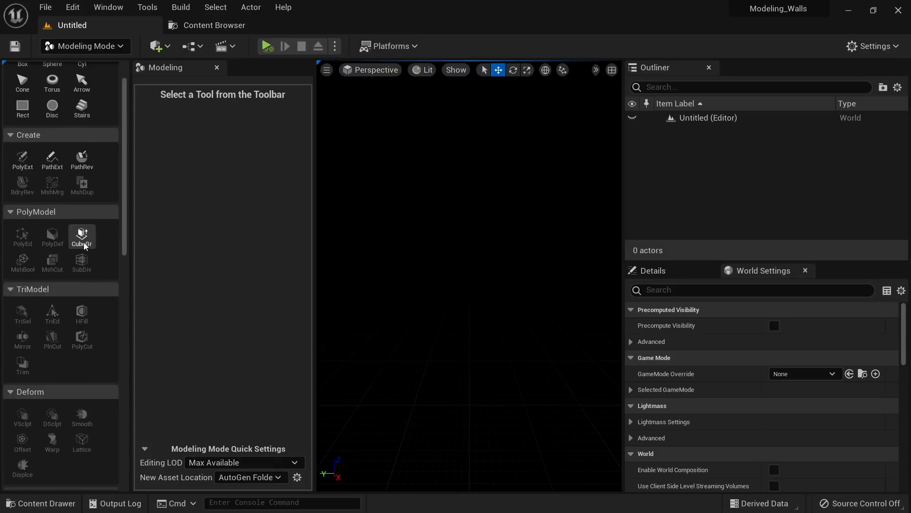
{"action": "left_click", "coordinate": [88, 232]}
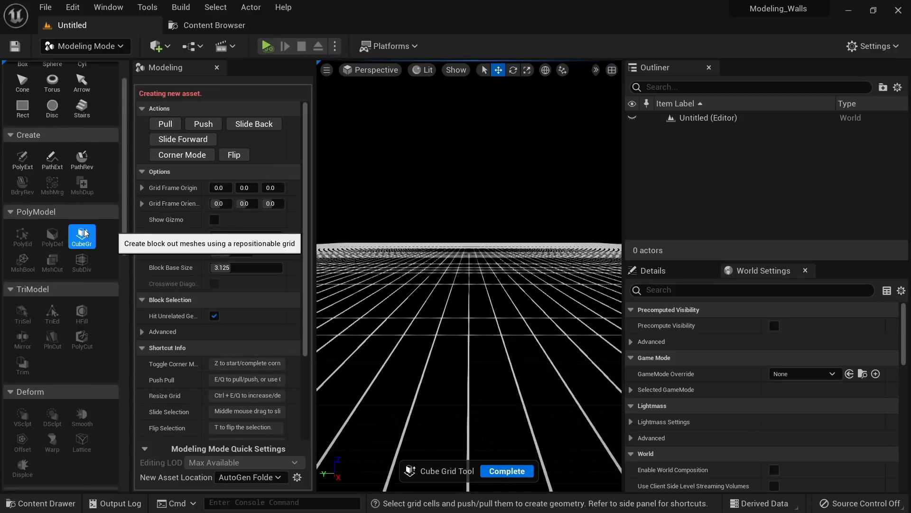
Select a large rectangular area of grid cells and pull it up into a floor slab
{"action": "right_click_drag", "start_coordinate": [407, 316], "coordinate": [426, 319]}
{"action": "left_click_drag", "start_coordinate": [360, 175], "coordinate": [745, 222]}
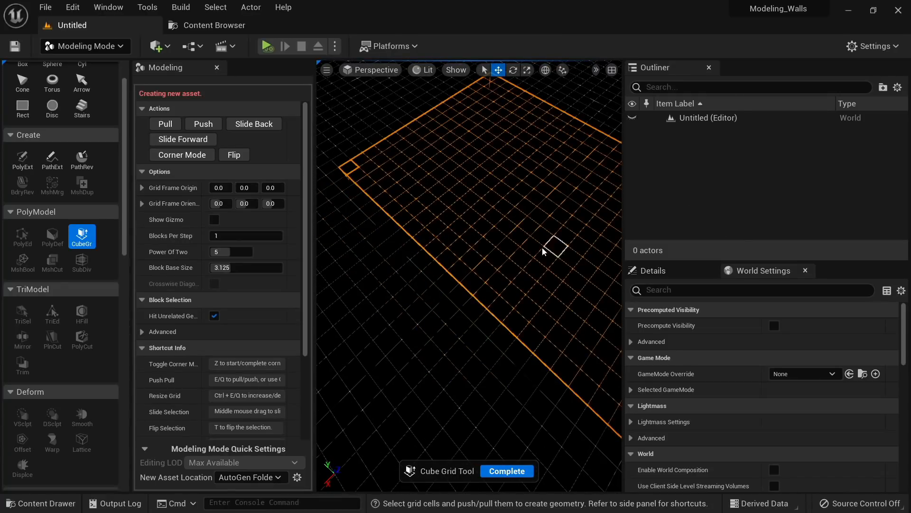
{"action": "key", "text": "e"}
{"action": "key", "text": "e"}
{"action": "key", "text": "e"}
{"action": "key", "text": "e"}
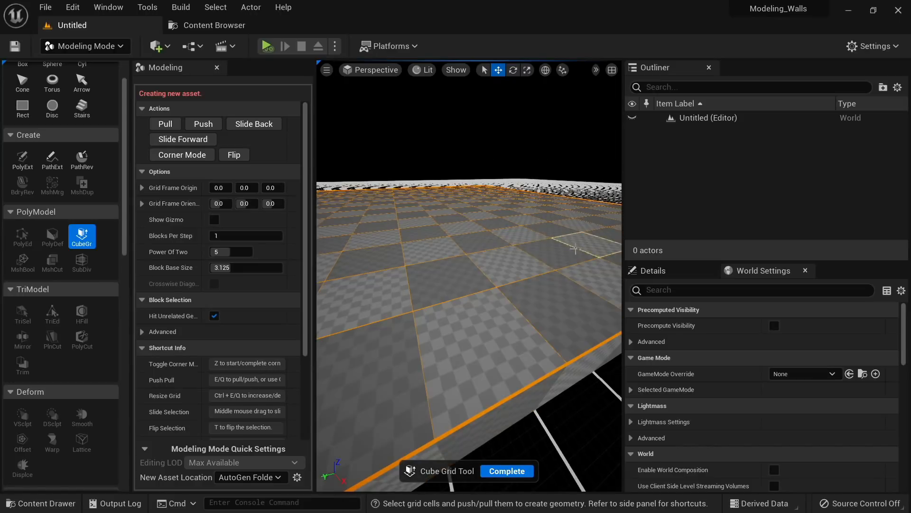
{"action": "scroll", "coordinate": [575, 249], "scroll_direction": "down", "scroll_amount": 8}
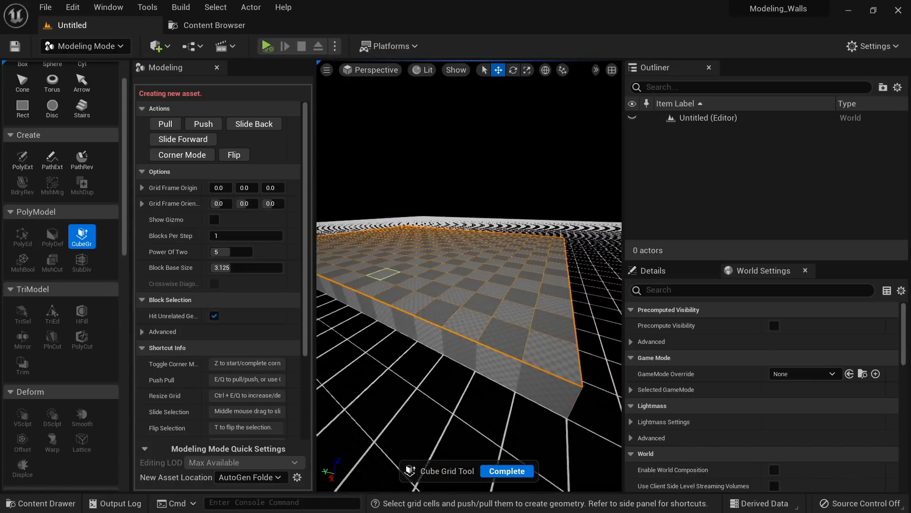
Push the floor slab down flat, pull it back up one block, and complete the Cube Grid mesh
{"action": "scroll", "coordinate": [386, 274], "scroll_direction": "up", "scroll_amount": 4}
{"action": "left_click", "coordinate": [175, 124]}
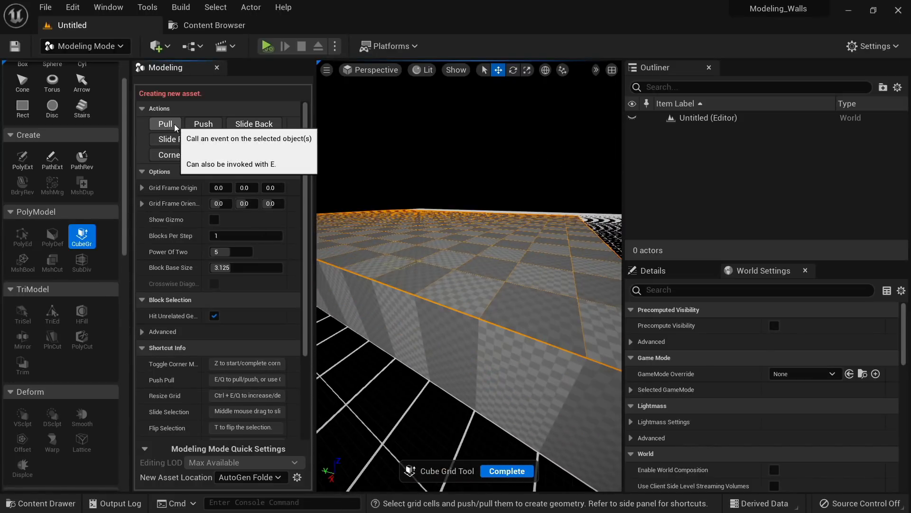
{"action": "left_click", "coordinate": [192, 124]}
{"action": "left_click", "coordinate": [192, 125]}
{"action": "left_click", "coordinate": [169, 126]}
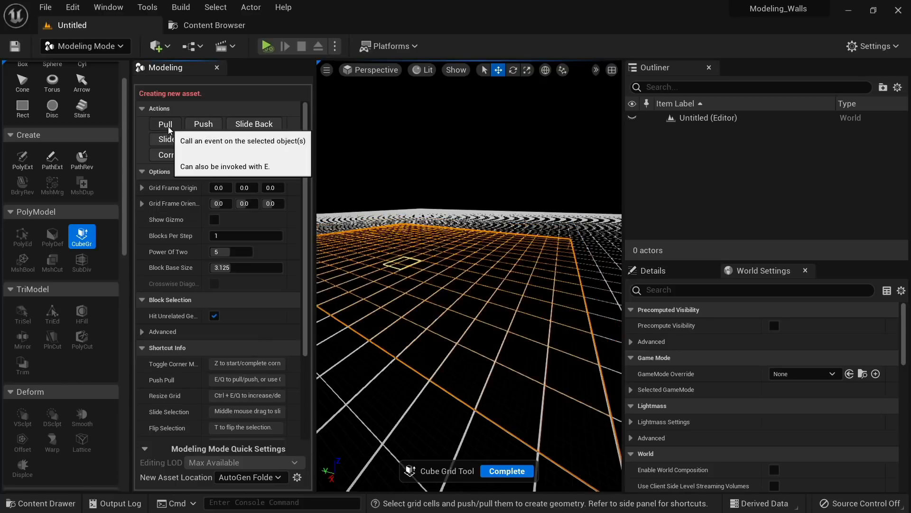
{"action": "left_click", "coordinate": [169, 126]}
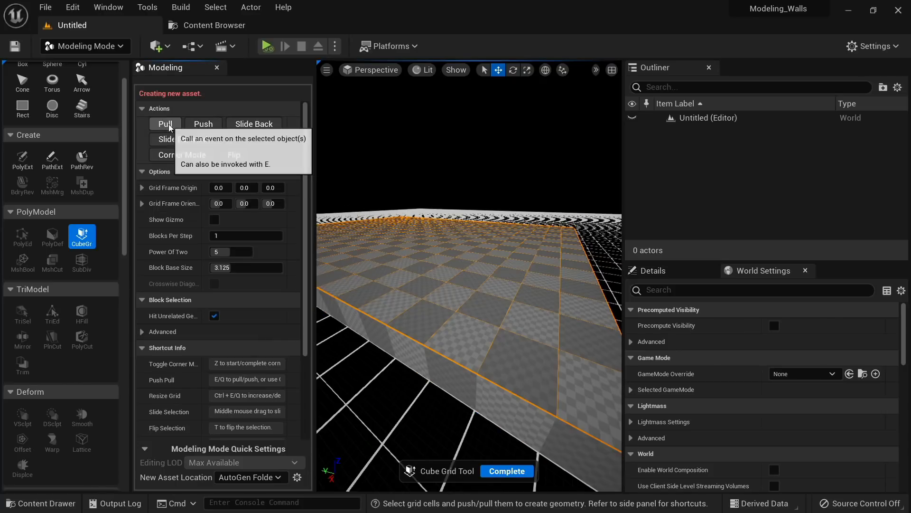
{"action": "right_click_drag", "start_coordinate": [419, 321], "coordinate": [368, 372]}
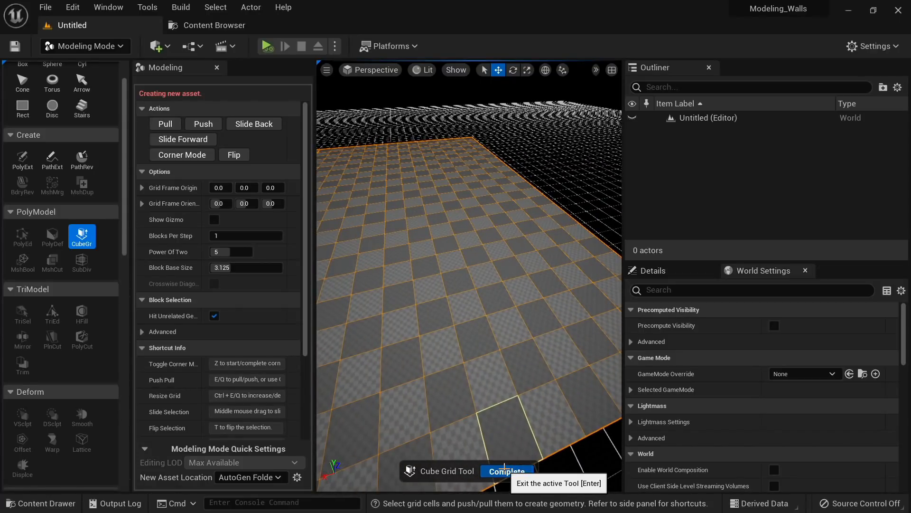
{"action": "left_click", "coordinate": [505, 468]}
{"action": "right_click_drag", "start_coordinate": [483, 350], "coordinate": [463, 309]}
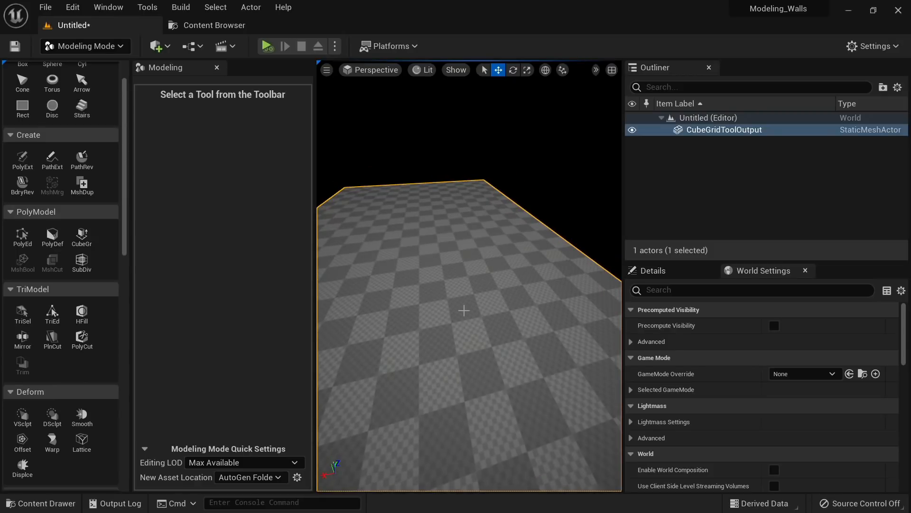
Return to Select mode and briefly play-test the level from a spot on the floor slab
{"action": "key", "text": "shift+1"}
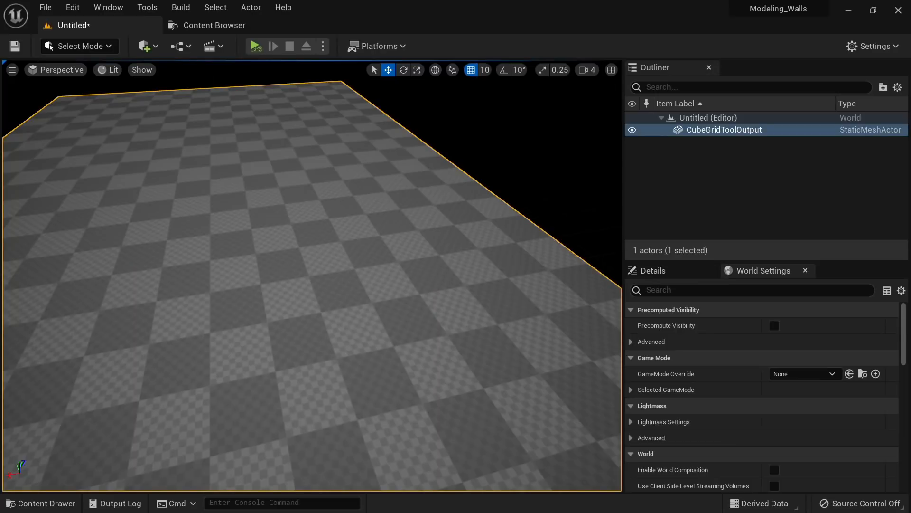
{"action": "right_click_drag", "start_coordinate": [464, 310], "coordinate": [350, 338]}
{"action": "right_click", "coordinate": [350, 384]}
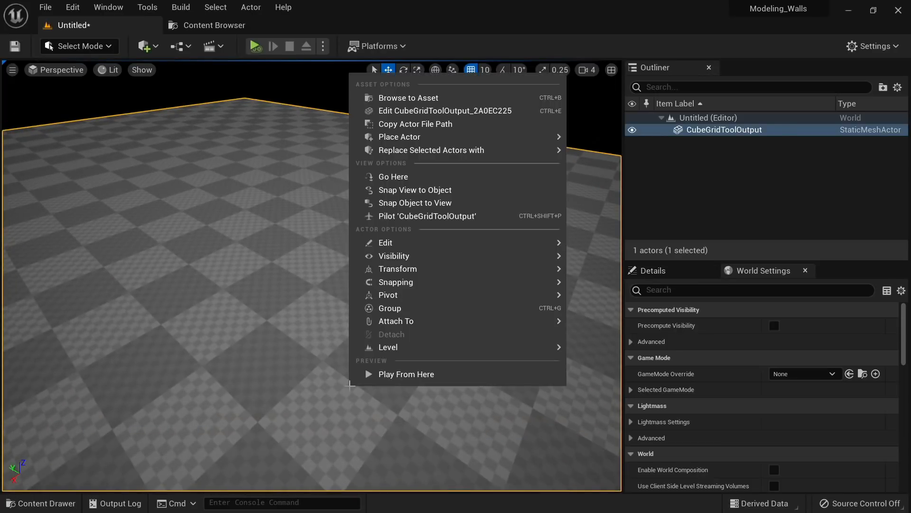
{"action": "left_click", "coordinate": [392, 377]}
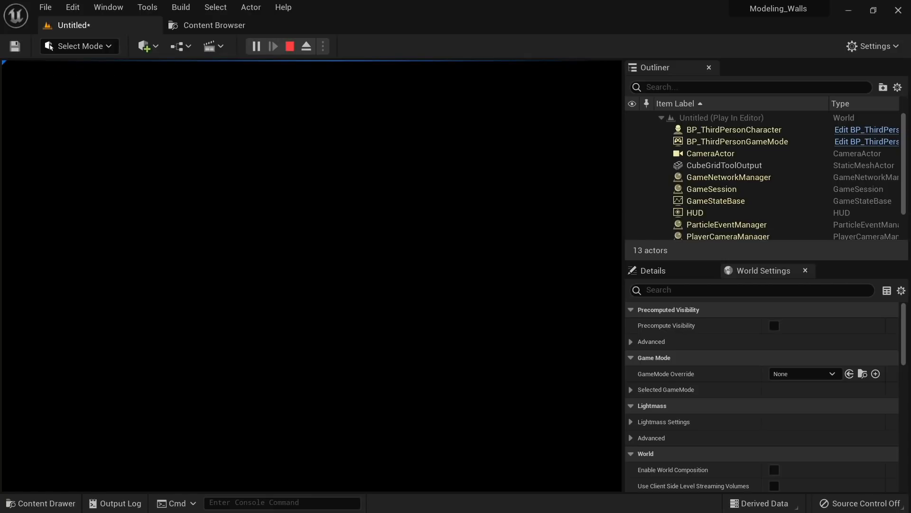
{"action": "key", "text": "Escape"}
Compare the viewport in Unlit and Lit view modes, ending in Lit, and deselect the floor
{"action": "right_click_drag", "start_coordinate": [416, 355], "coordinate": [475, 399]}
{"action": "scroll", "coordinate": [416, 354], "scroll_direction": "down", "scroll_amount": 4}
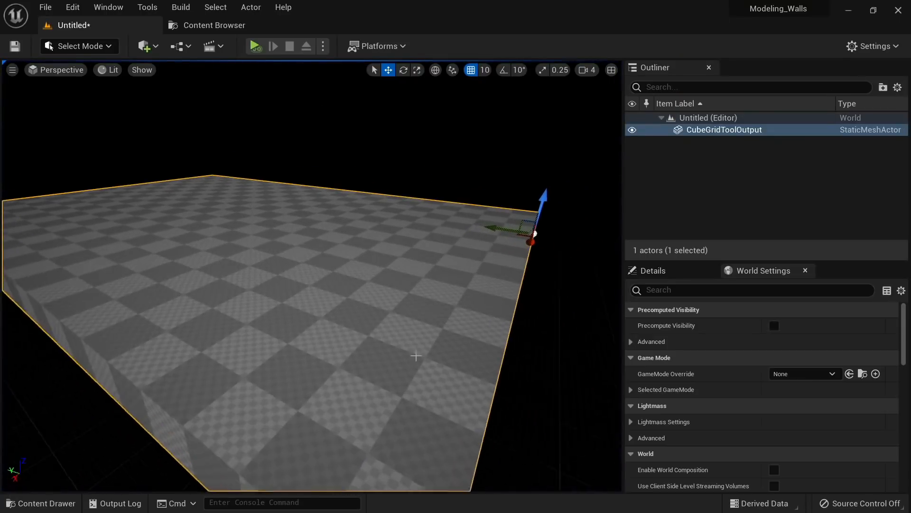
{"action": "right_click_drag", "start_coordinate": [184, 196], "coordinate": [175, 175]}
{"action": "left_click", "coordinate": [108, 70]}
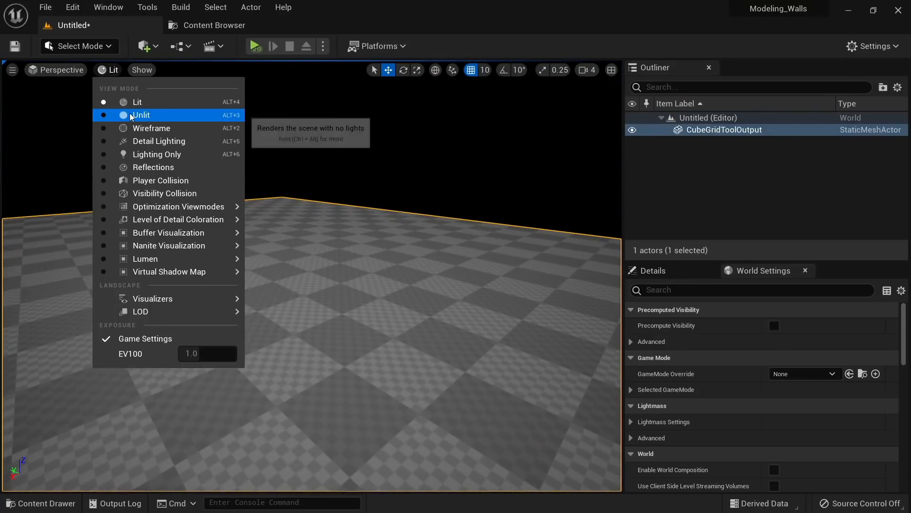
{"action": "left_click", "coordinate": [133, 114]}
{"action": "left_click", "coordinate": [111, 70]}
{"action": "left_click", "coordinate": [133, 98]}
{"action": "scroll", "coordinate": [307, 209], "scroll_direction": "down", "scroll_amount": 3}
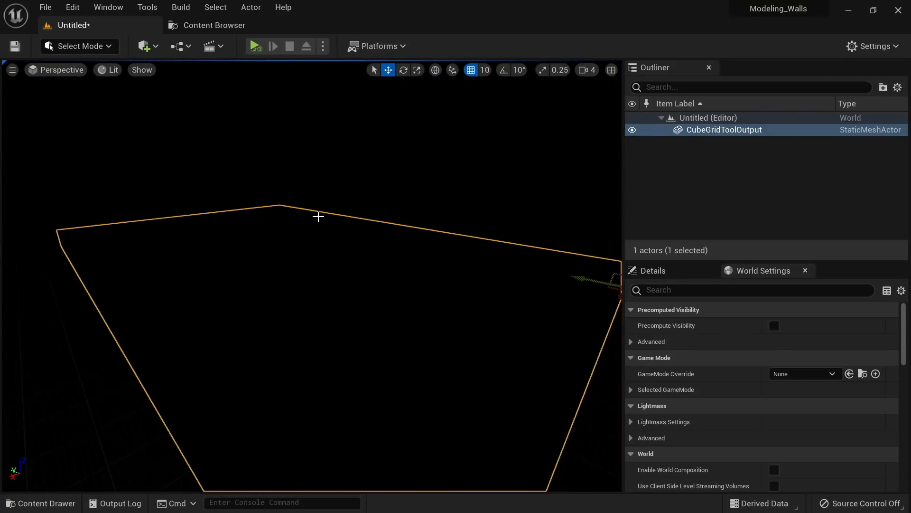
{"action": "key", "text": "Escape"}
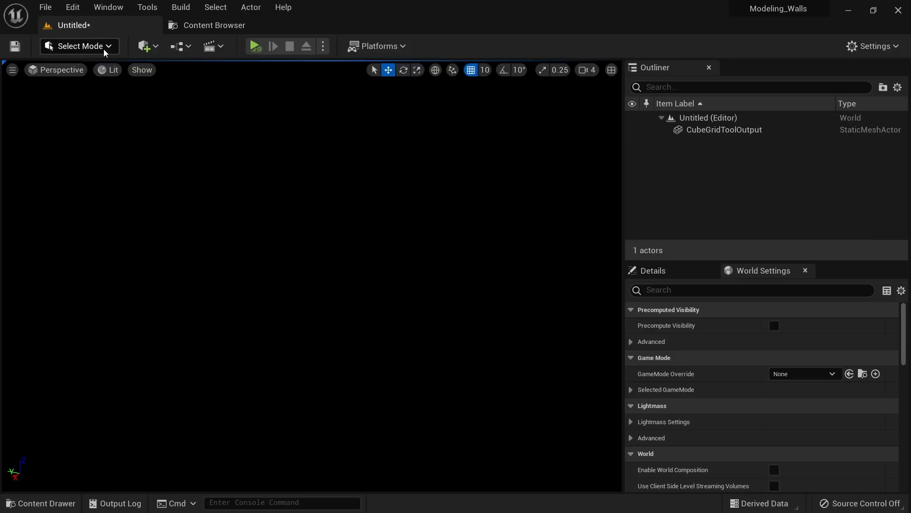
Place a Directional Light above the floor slab
{"action": "left_click", "coordinate": [145, 46]}
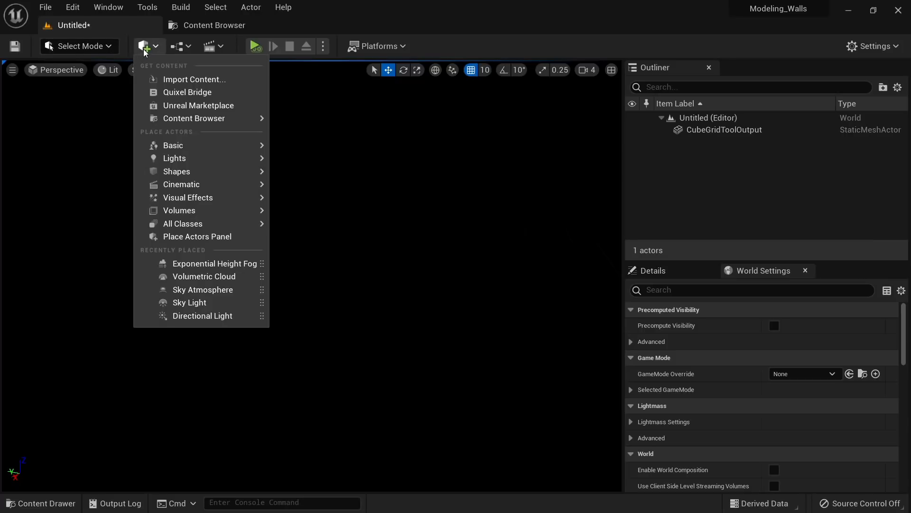
{"action": "mouse_move", "coordinate": [202, 158]}
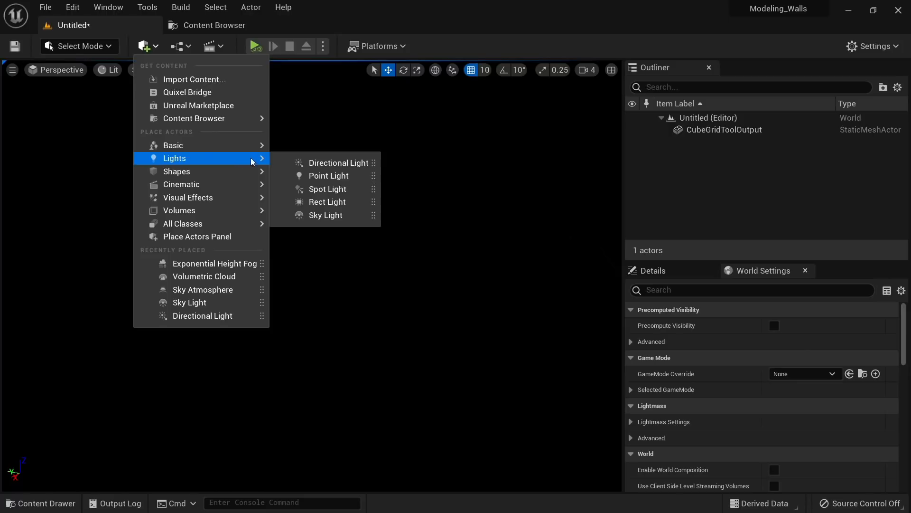
{"action": "left_click_drag", "start_coordinate": [305, 165], "coordinate": [319, 219]}
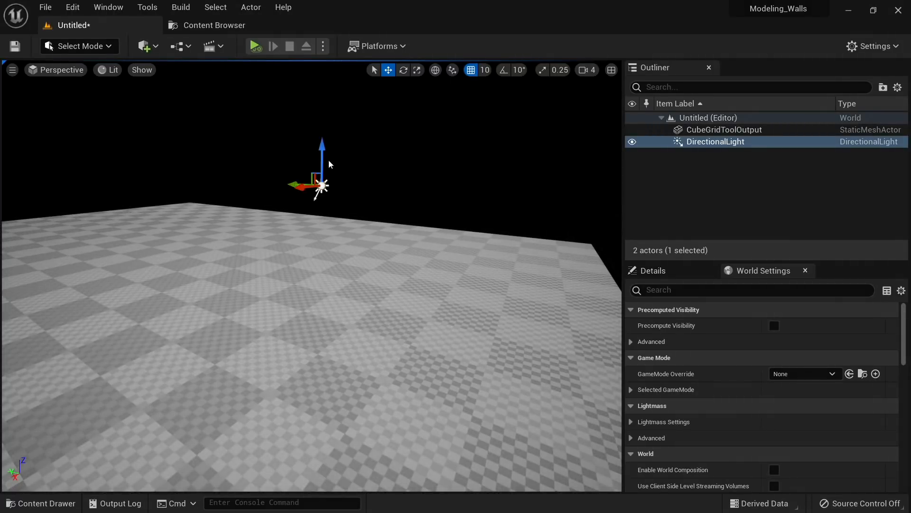
Play the level from a spot on the lit floor, run the character around, and stop the preview
{"action": "right_click", "coordinate": [284, 408]}
{"action": "left_click", "coordinate": [300, 401]}
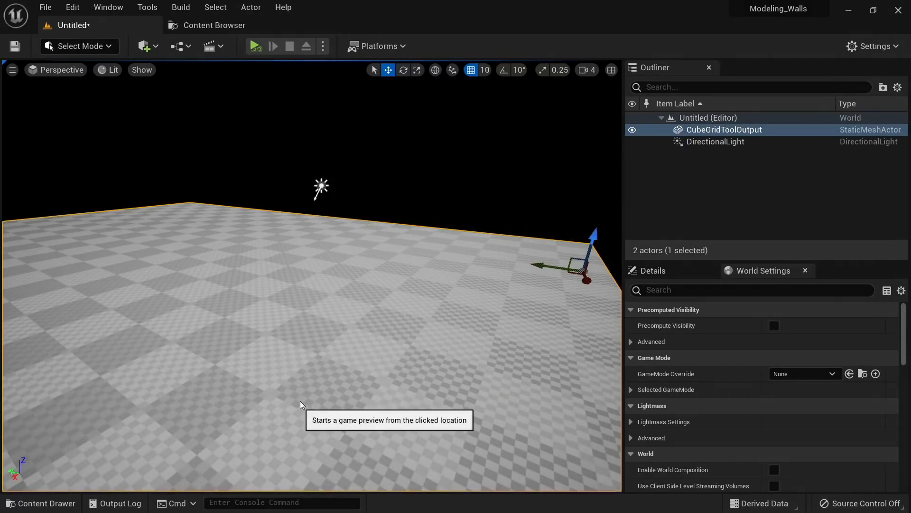
{"action": "key", "text": "w"}
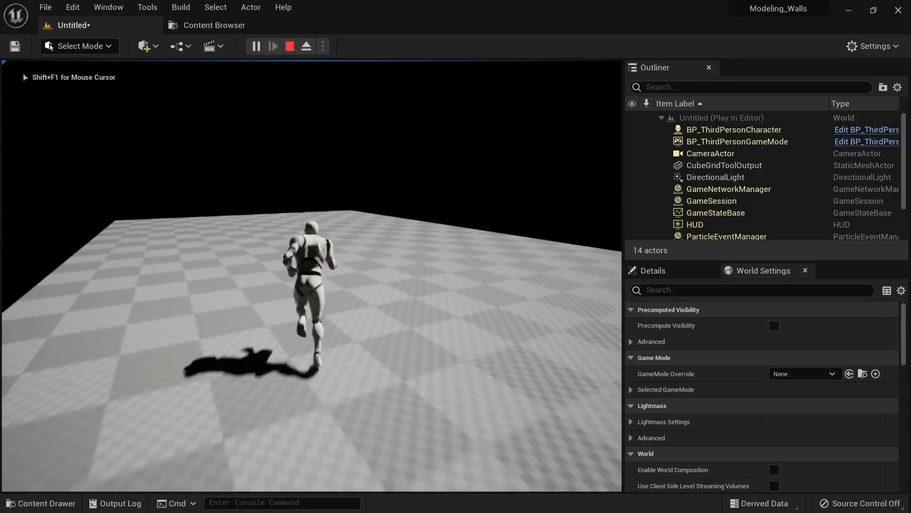
{"action": "key", "text": "w"}
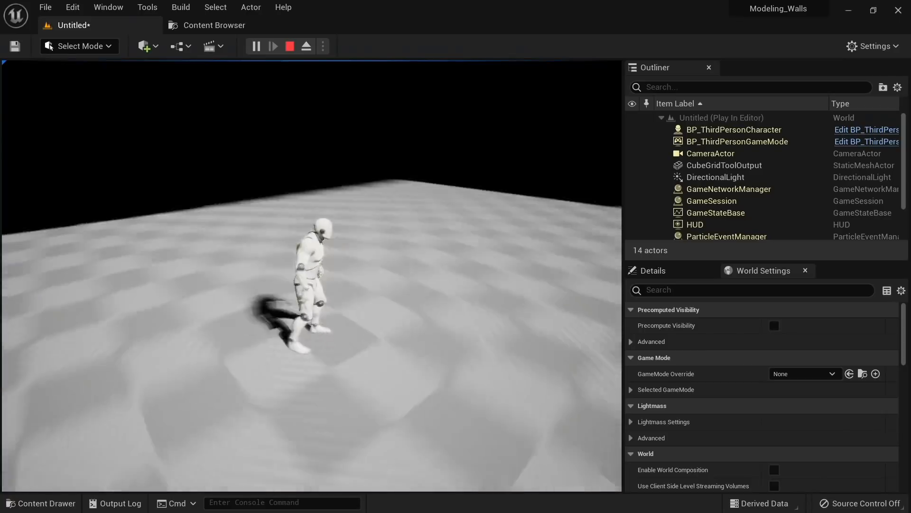
{"action": "key", "text": "s"}
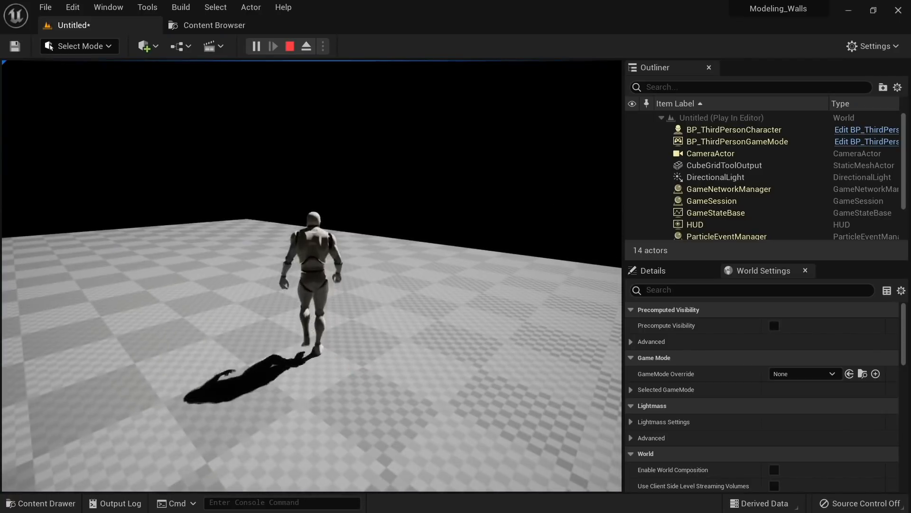
{"action": "key", "text": "Escape"}
Set the Directional Light's mobility to Movable
{"action": "left_click", "coordinate": [147, 46]}
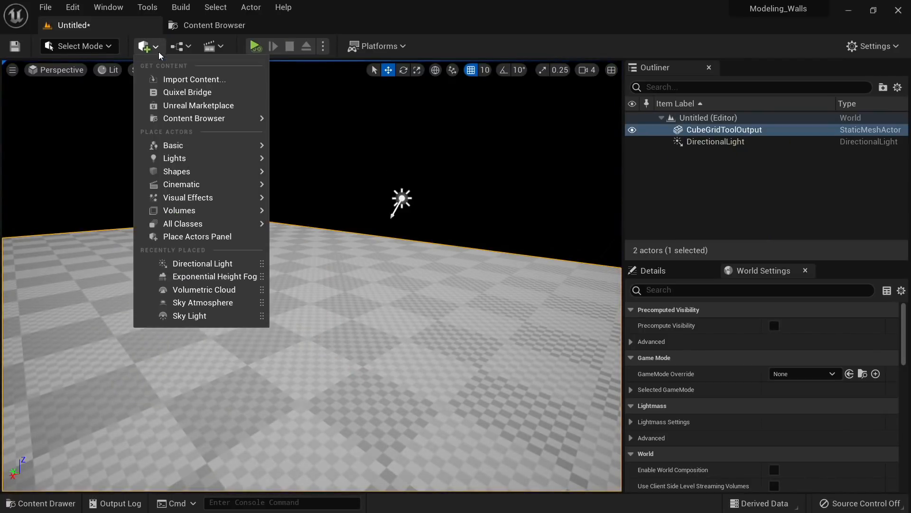
{"action": "left_click", "coordinate": [159, 52]}
{"action": "left_click", "coordinate": [402, 199]}
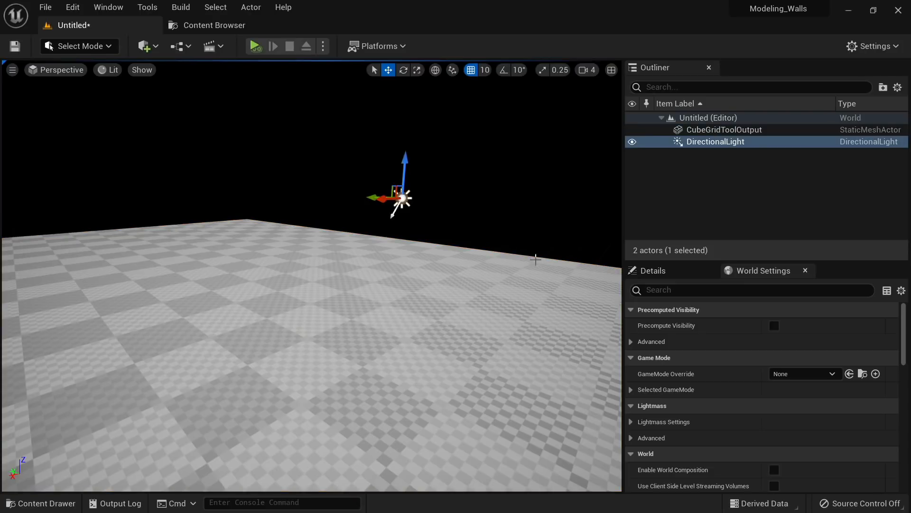
{"action": "left_click", "coordinate": [656, 276]}
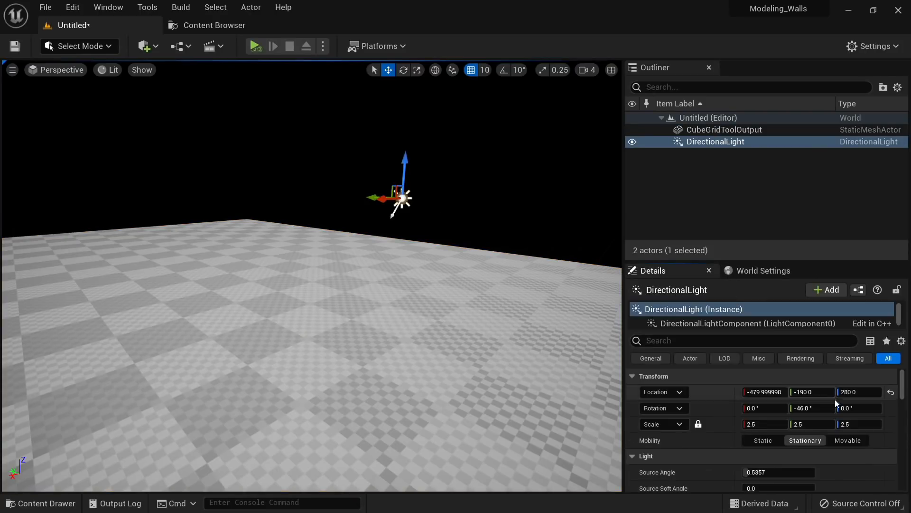
{"action": "left_click", "coordinate": [848, 441]}
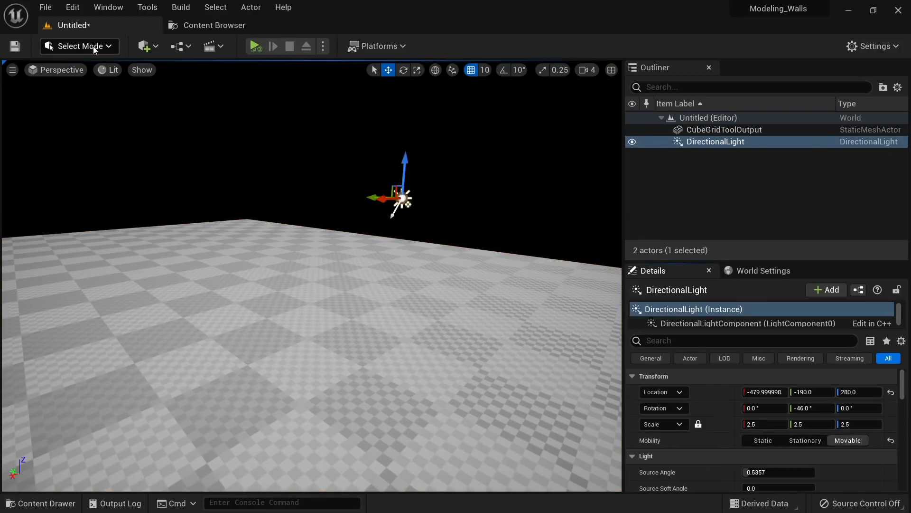
Add a Sky Atmosphere actor from the visual effects to the level, beside the Directional Light
{"action": "left_click", "coordinate": [144, 47]}
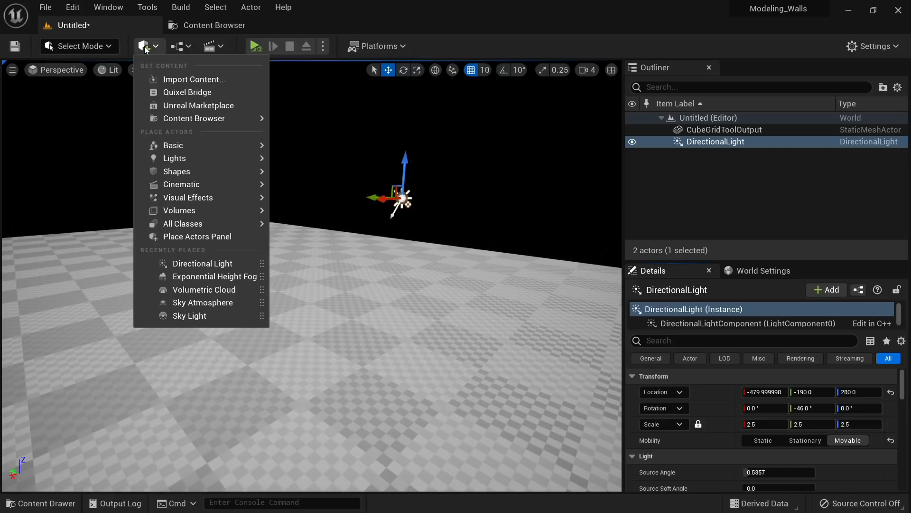
{"action": "mouse_move", "coordinate": [199, 163]}
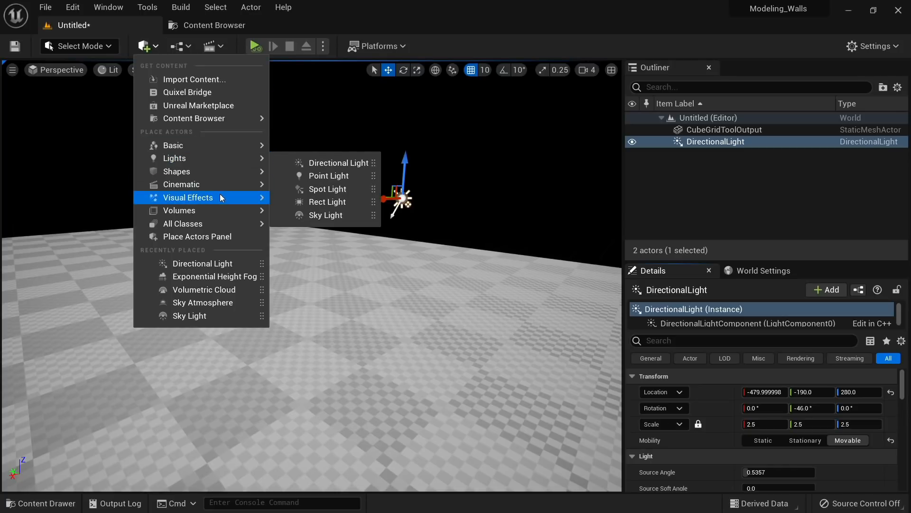
{"action": "mouse_move", "coordinate": [220, 197]}
{"action": "left_click_drag", "start_coordinate": [380, 215], "coordinate": [442, 235]}
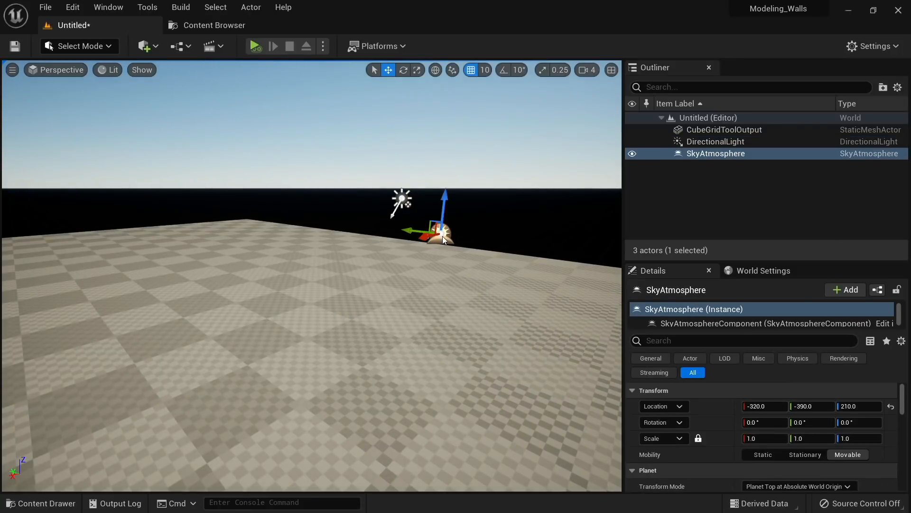
Place a Sky Light in the level, on the opposite side of the floor from the Directional Light
{"action": "left_click", "coordinate": [145, 46]}
{"action": "mouse_move", "coordinate": [196, 159]}
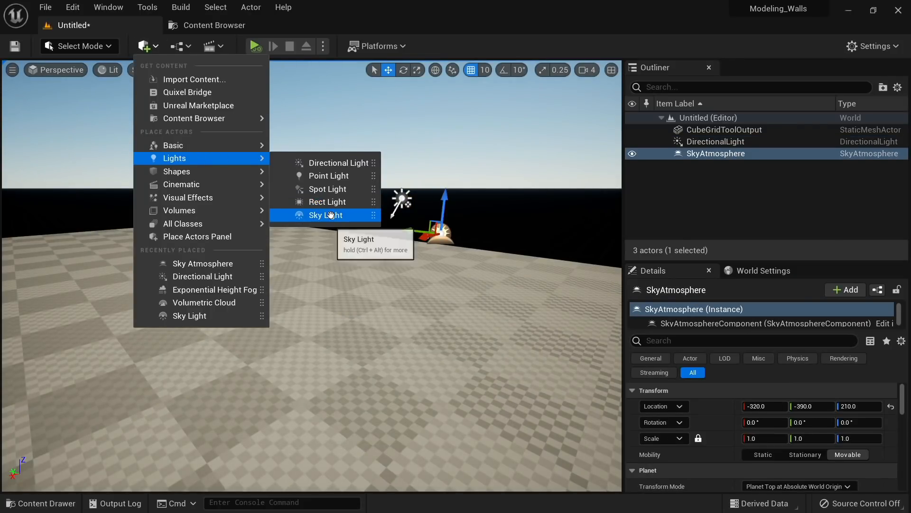
{"action": "left_click_drag", "start_coordinate": [331, 215], "coordinate": [124, 257]}
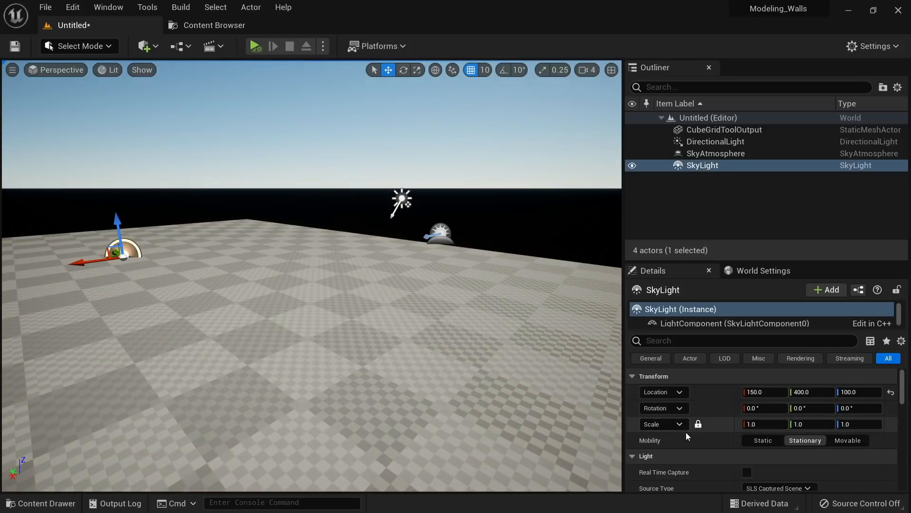
{"action": "scroll", "coordinate": [685, 432], "scroll_direction": "down", "scroll_amount": 1}
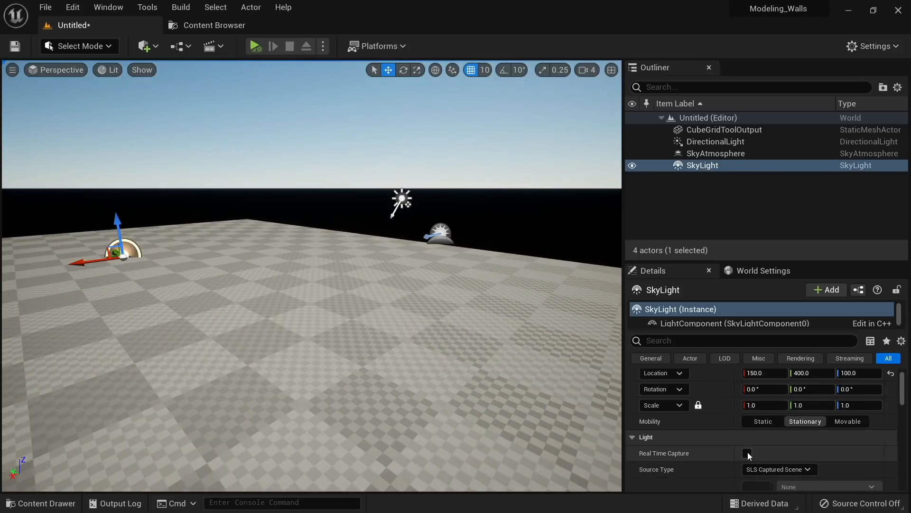
Set the Sky Light's mobility to Movable and enable its Real Time Capture option
{"action": "left_click", "coordinate": [848, 420]}
{"action": "right_click_drag", "start_coordinate": [431, 362], "coordinate": [433, 336]}
Add a Volumetric Cloud actor from the visual effects onto the floor, between the Sky Light and the Directional Light
{"action": "left_click", "coordinate": [147, 51]}
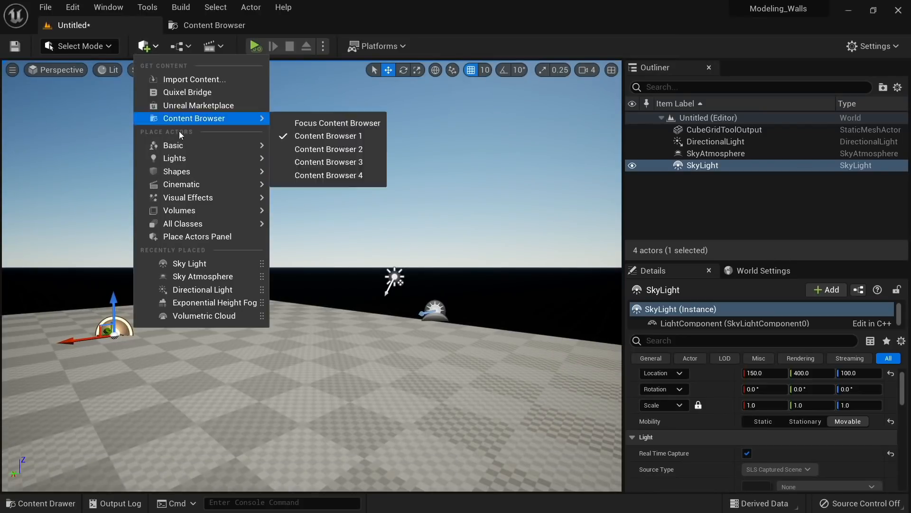
{"action": "mouse_move", "coordinate": [190, 169]}
{"action": "mouse_move", "coordinate": [206, 198]}
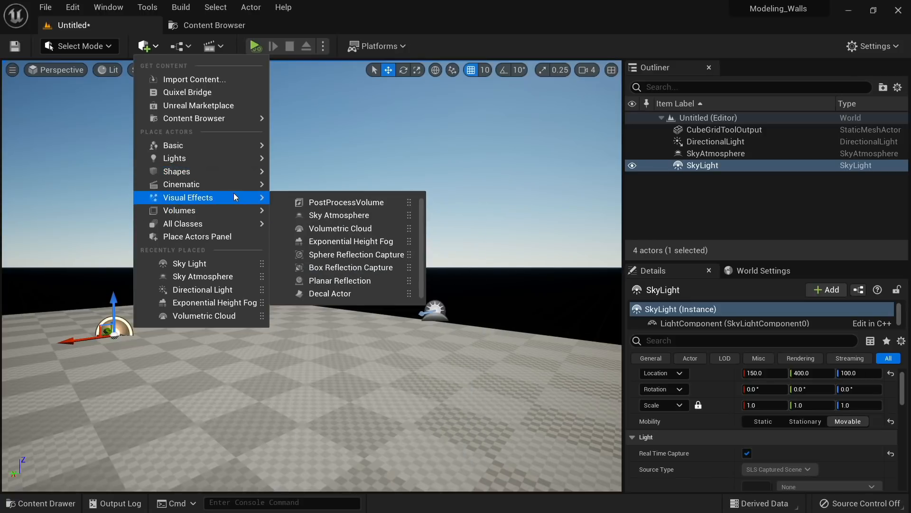
{"action": "left_click_drag", "start_coordinate": [340, 228], "coordinate": [299, 328]}
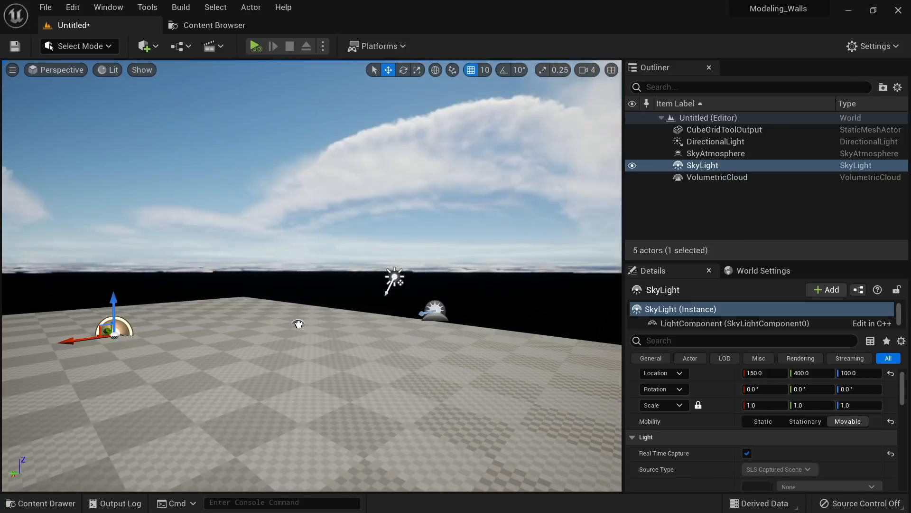
Place an Exponential Height Fog actor toward the floor's far edge, near the Directional Light
{"action": "left_click", "coordinate": [144, 47]}
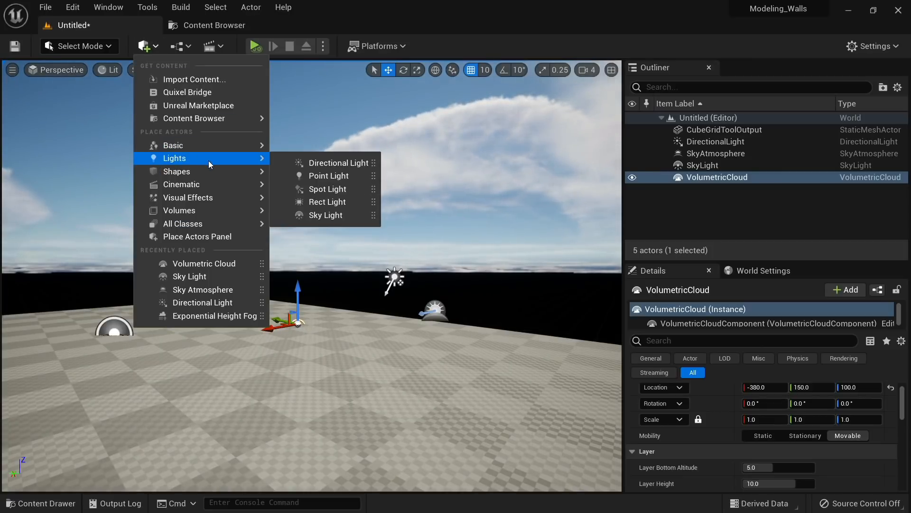
{"action": "mouse_move", "coordinate": [210, 199]}
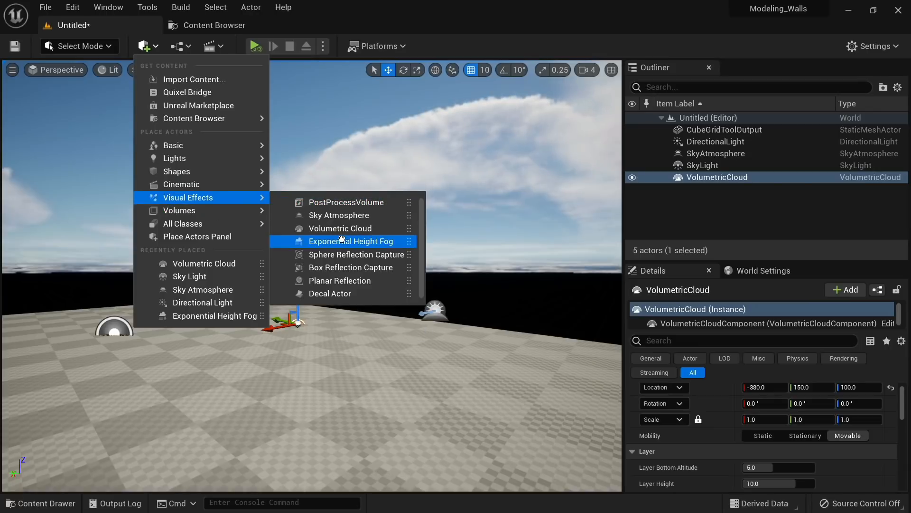
{"action": "left_click_drag", "start_coordinate": [339, 241], "coordinate": [345, 313]}
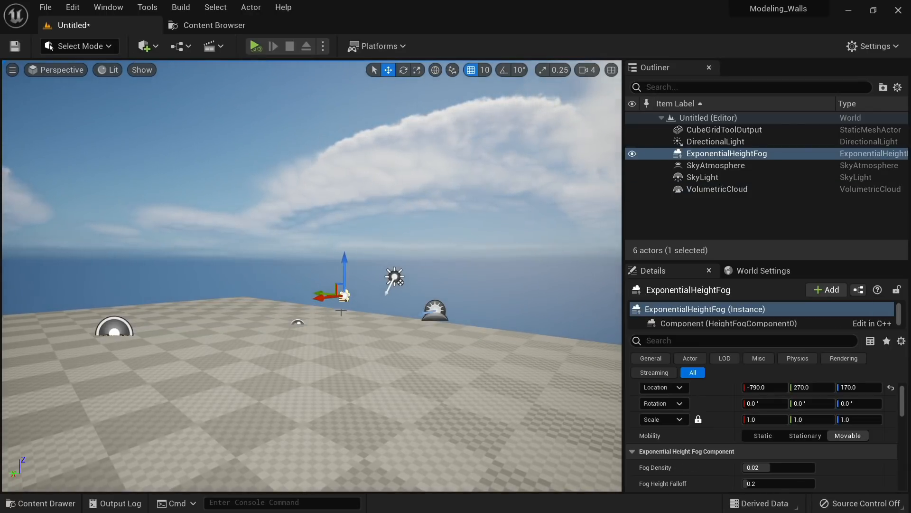
Play the level from a spot on the floor to view the clouds and fog, run the character around, and stop
{"action": "right_click_drag", "start_coordinate": [341, 312], "coordinate": [343, 337]}
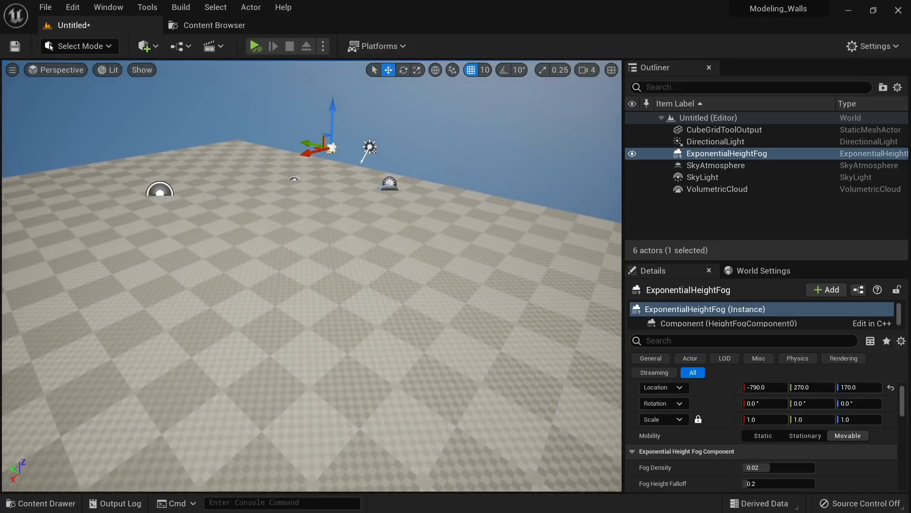
{"action": "right_click", "coordinate": [308, 342]}
{"action": "left_click", "coordinate": [342, 346]}
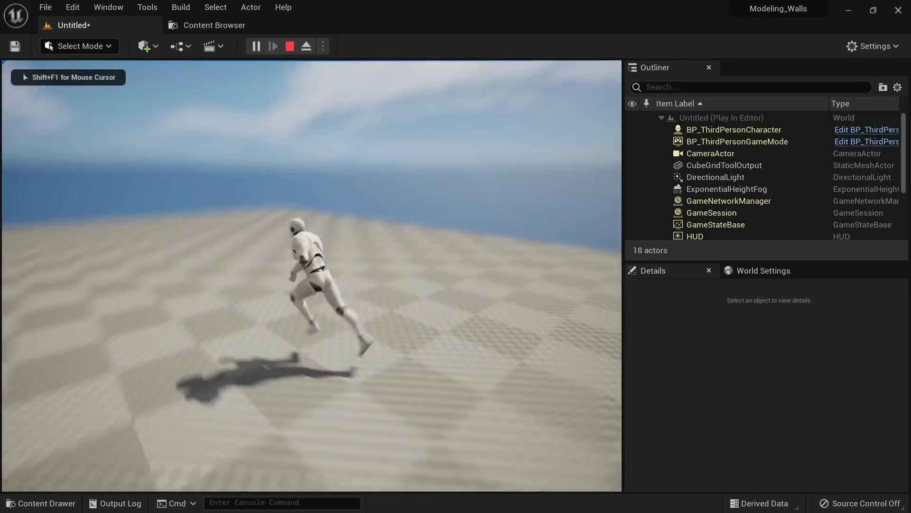
{"action": "key", "text": "s"}
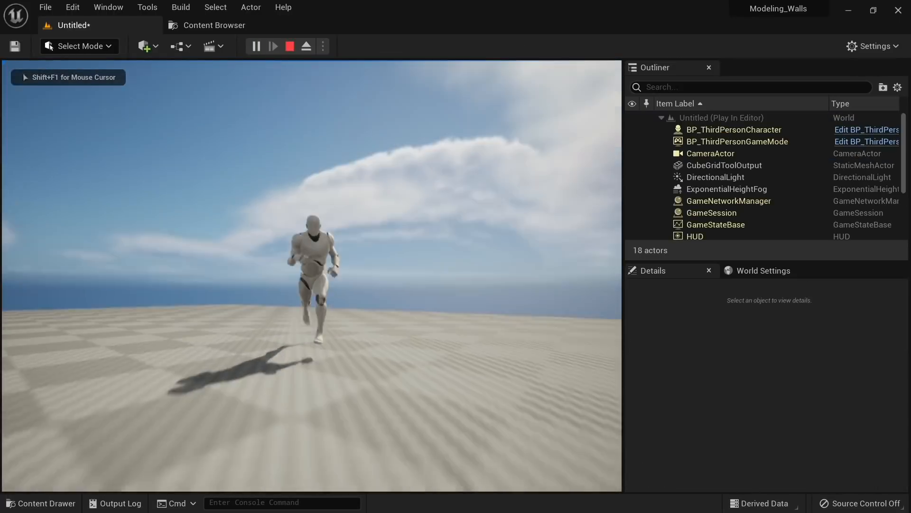
{"action": "key", "text": "w"}
{"action": "key", "text": "shift+F1"}
{"action": "key", "text": "Escape"}
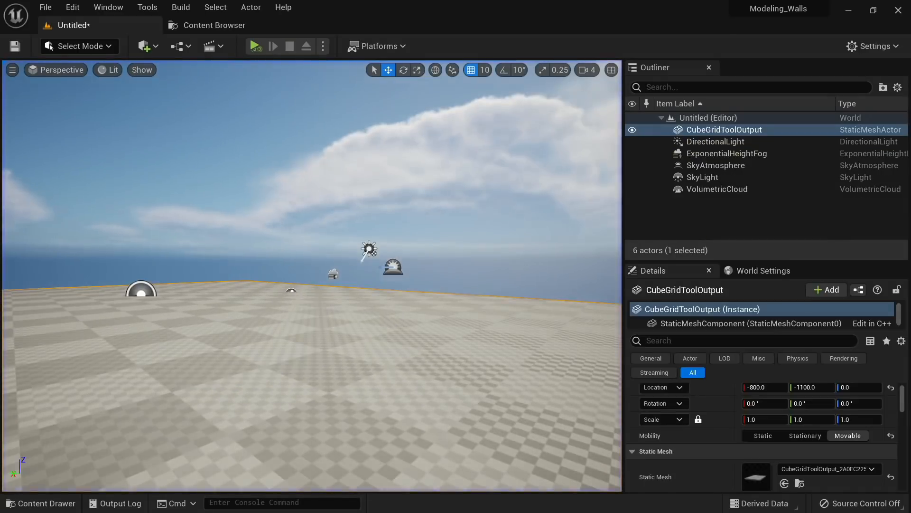
Preview the level again from another floor location, run the character toward and away from the camera, and end play
{"action": "right_click_drag", "start_coordinate": [438, 212], "coordinate": [406, 297]}
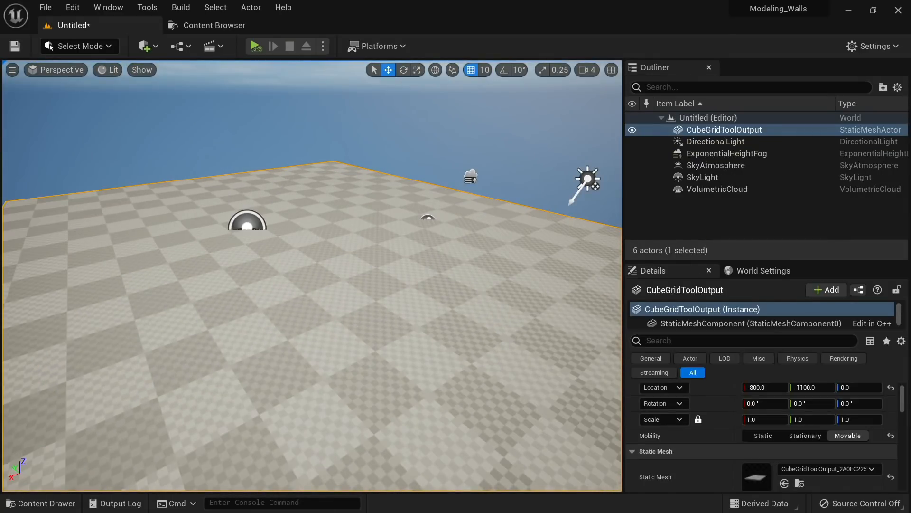
{"action": "right_click", "coordinate": [425, 432]}
{"action": "left_click", "coordinate": [433, 423]}
{"action": "key", "text": "s"}
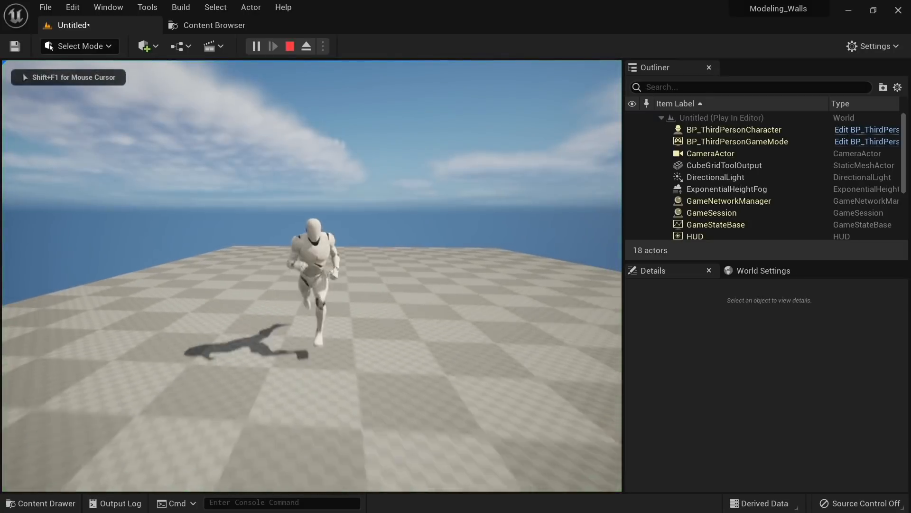
{"action": "key", "text": "w"}
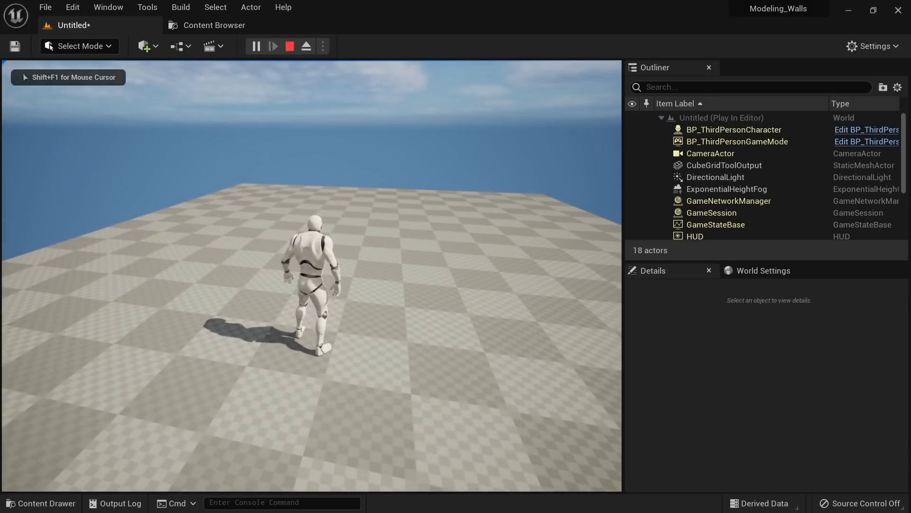
{"action": "key", "text": "Escape"}
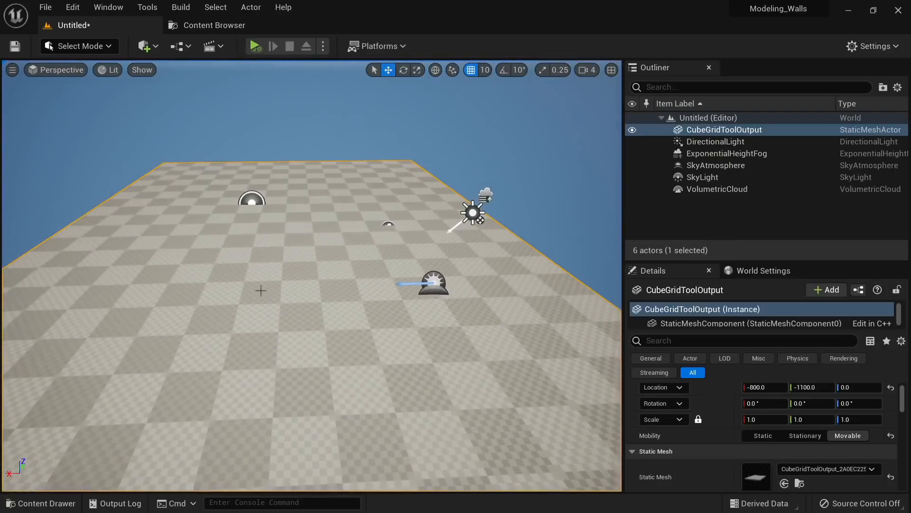
Switch the editor to Modeling mode and start creating a Box shape
{"action": "right_click_drag", "start_coordinate": [99, 58], "coordinate": [98, 57]}
{"action": "left_click", "coordinate": [97, 47]}
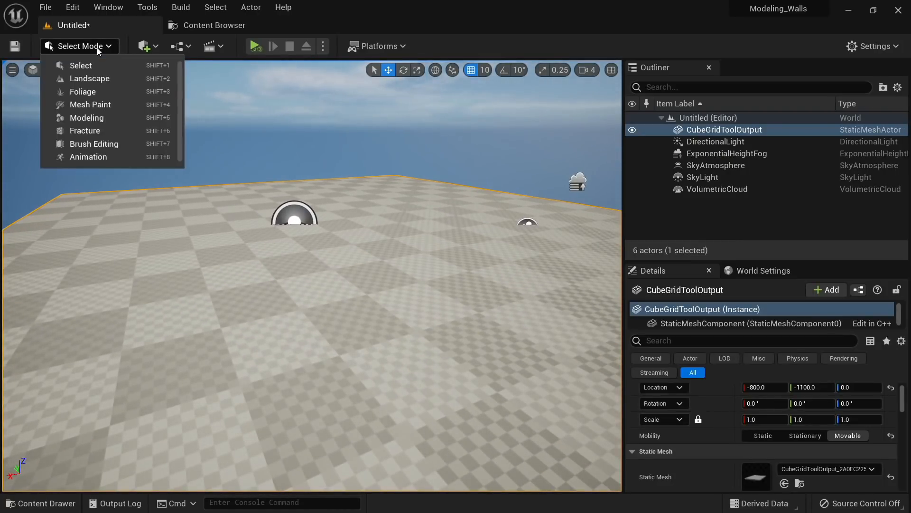
{"action": "left_click", "coordinate": [87, 117]}
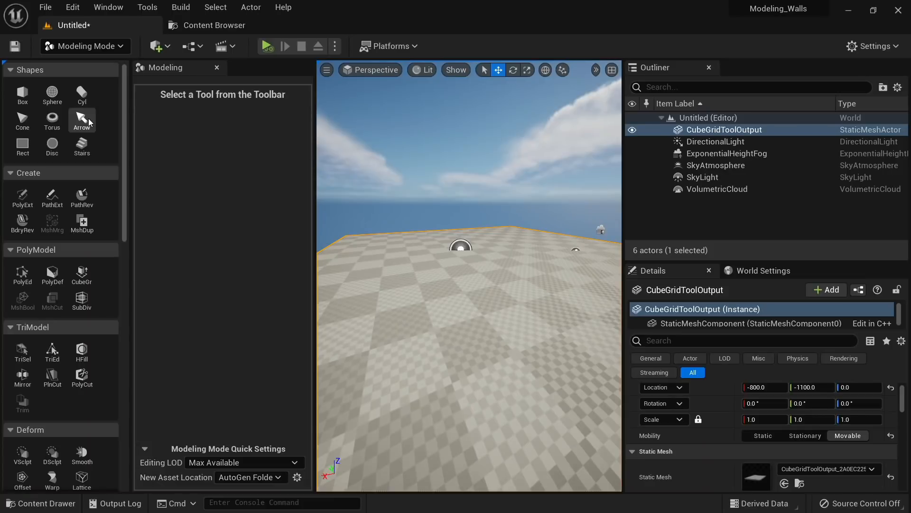
{"action": "left_click", "coordinate": [22, 94]}
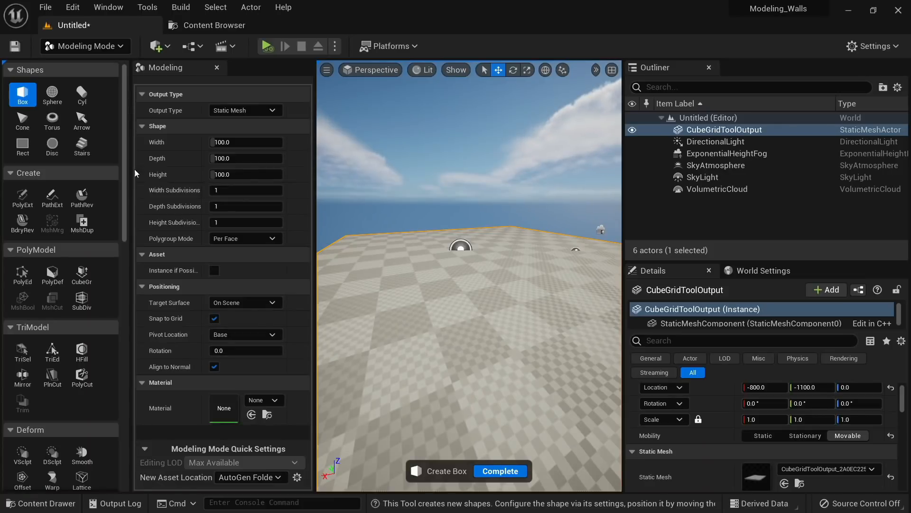
Set the box's width to 40, depth to 500 and height to 300 to give it wall proportions
{"action": "right_click_drag", "start_coordinate": [429, 301], "coordinate": [446, 326]}
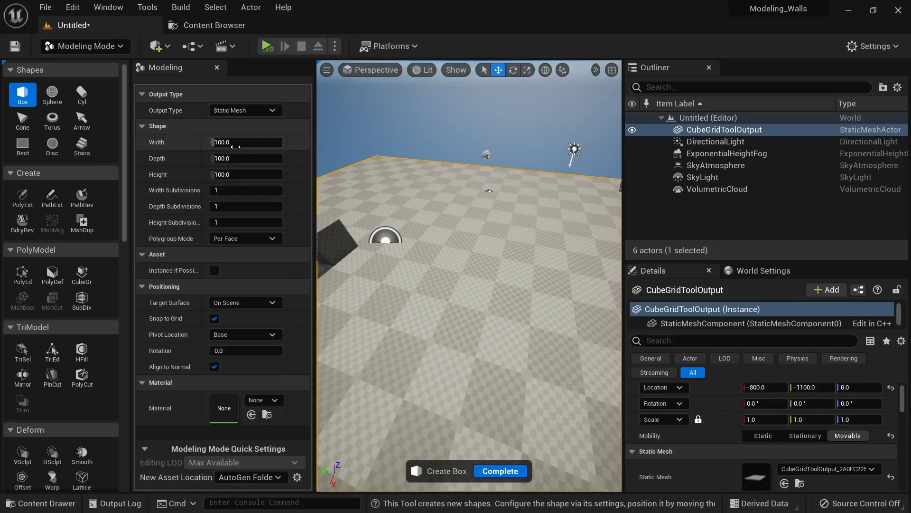
{"action": "left_click_drag", "start_coordinate": [246, 147], "coordinate": [223, 148]}
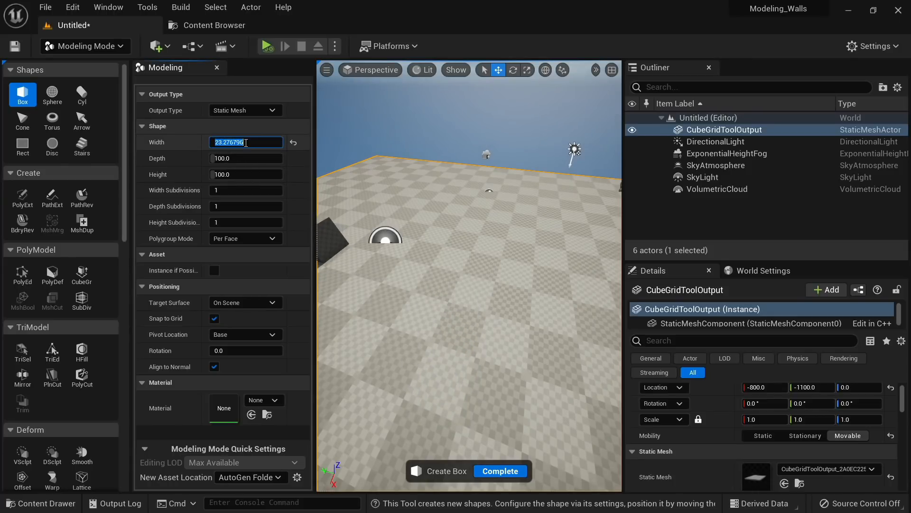
{"action": "type", "text": "40"}
{"action": "key", "text": "Return"}
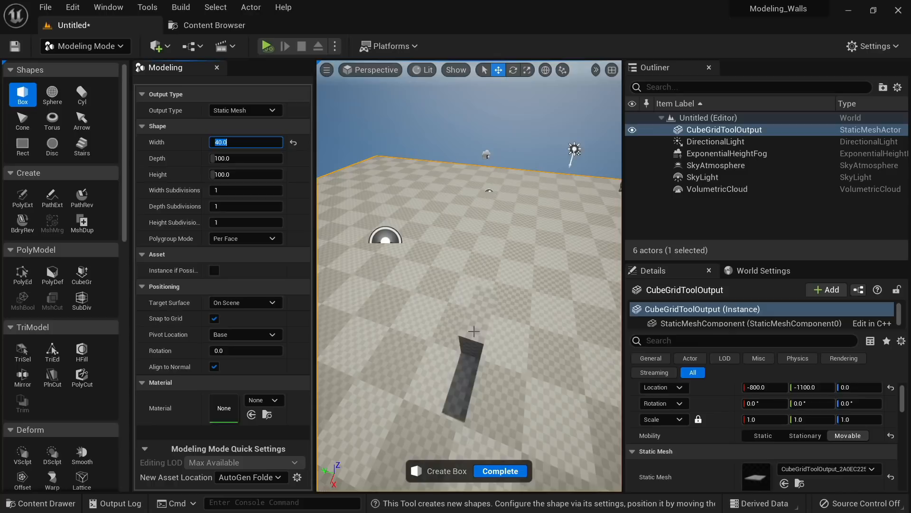
{"action": "left_click", "coordinate": [241, 159]}
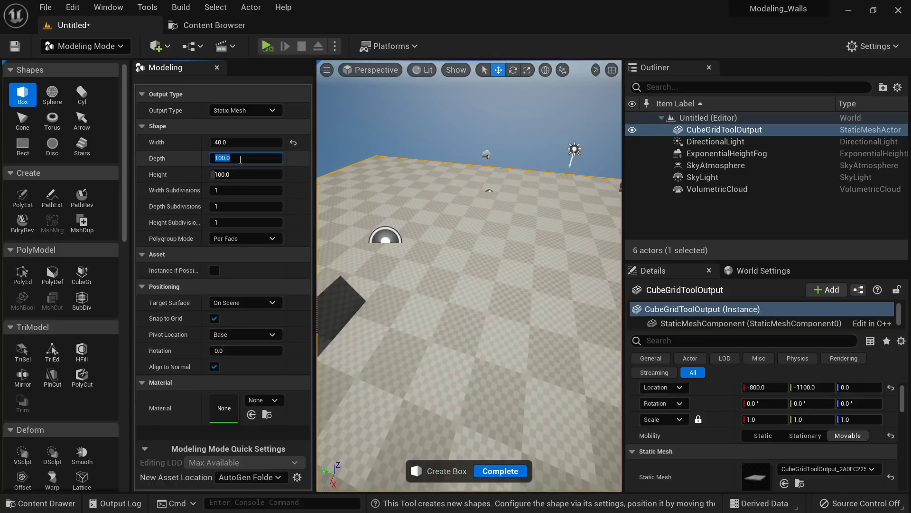
{"action": "type", "text": "500"}
{"action": "key", "text": "Return"}
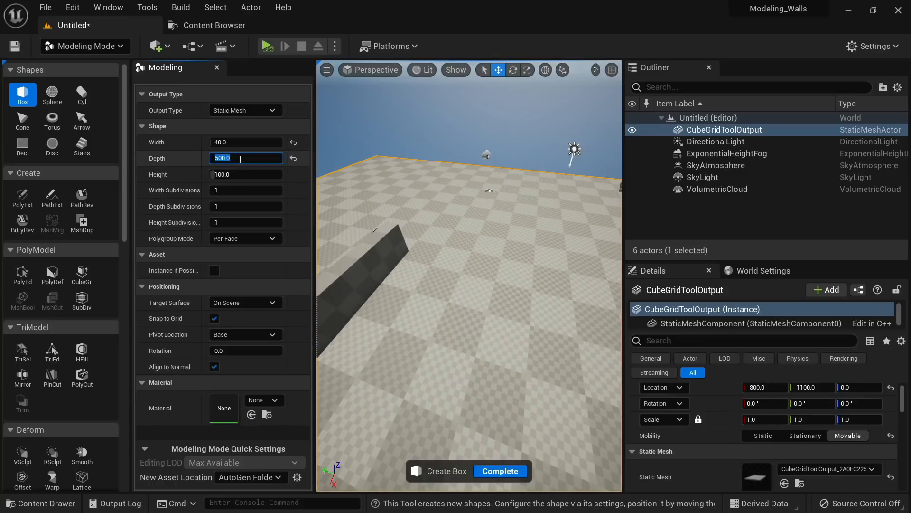
{"action": "right_click_drag", "start_coordinate": [423, 293], "coordinate": [327, 242]}
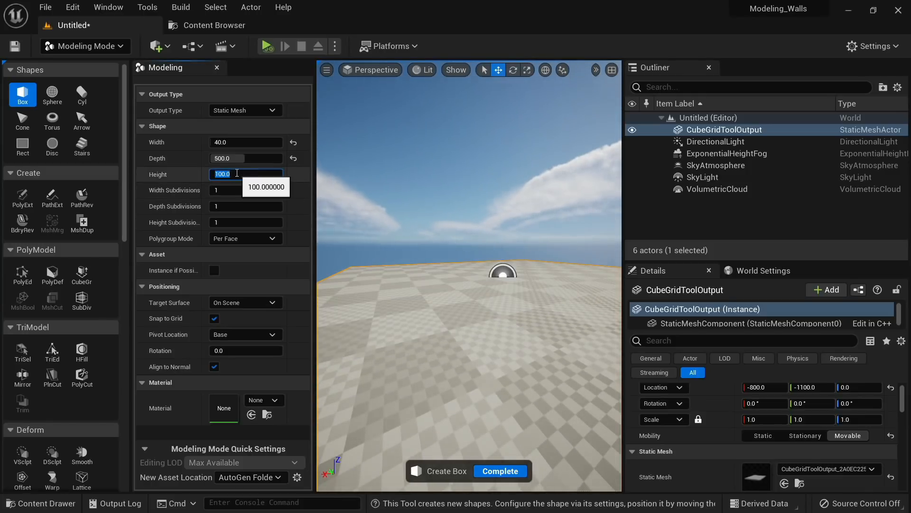
{"action": "right_click_drag", "start_coordinate": [468, 340], "coordinate": [489, 366]}
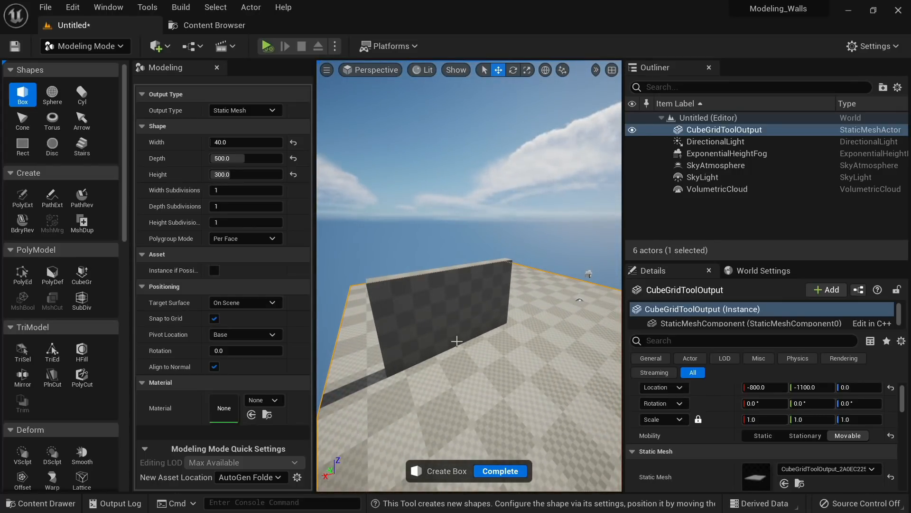
Place the wall-shaped box on the floor and complete the Box tool
{"action": "left_click", "coordinate": [456, 341]}
{"action": "right_click_drag", "start_coordinate": [456, 341], "coordinate": [498, 337]}
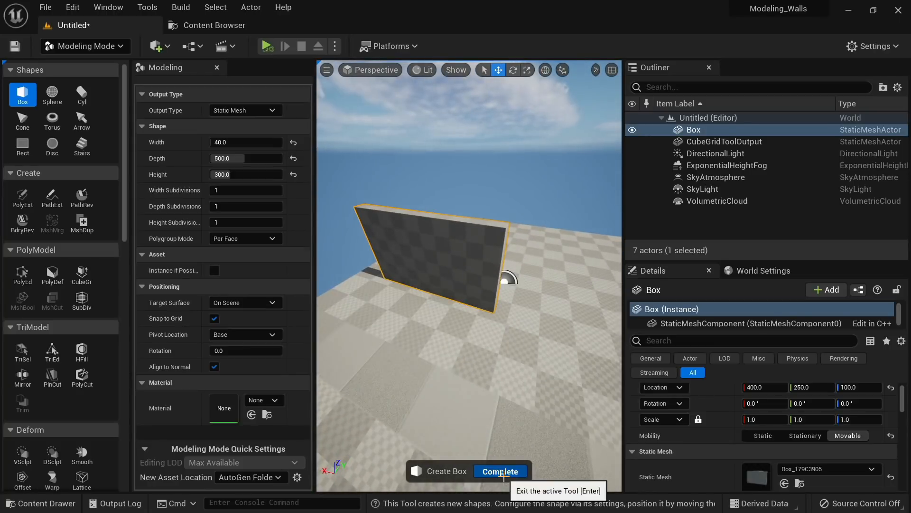
{"action": "left_click", "coordinate": [504, 475]}
Return to Select mode and open Quixel Bridge through the option for adding Quixel content, maximizing its window
{"action": "mouse_move", "coordinate": [454, 318]}
{"action": "right_mouse_down"}
{"action": "mouse_move", "coordinate": [494, 306]}
{"action": "mouse_move", "coordinate": [451, 304]}
{"action": "mouse_move", "coordinate": [454, 318]}
{"action": "right_mouse_up"}
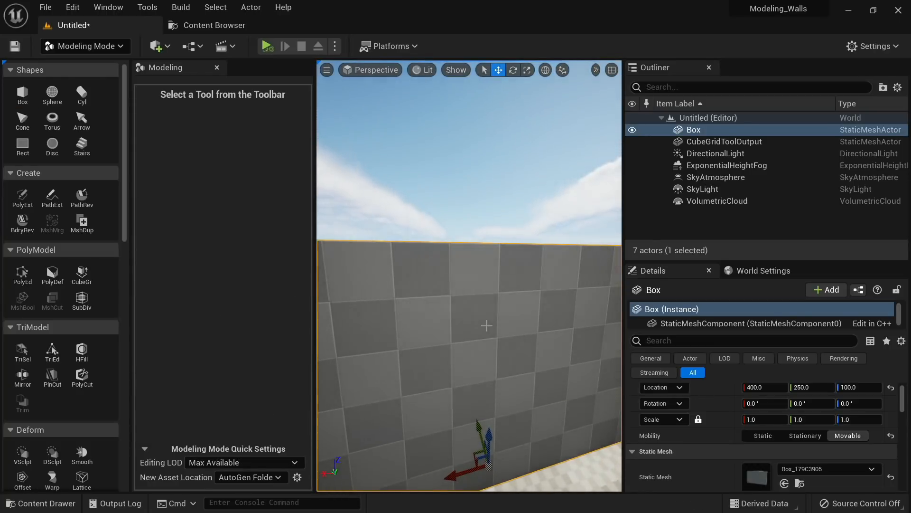
{"action": "key", "text": "shift+1"}
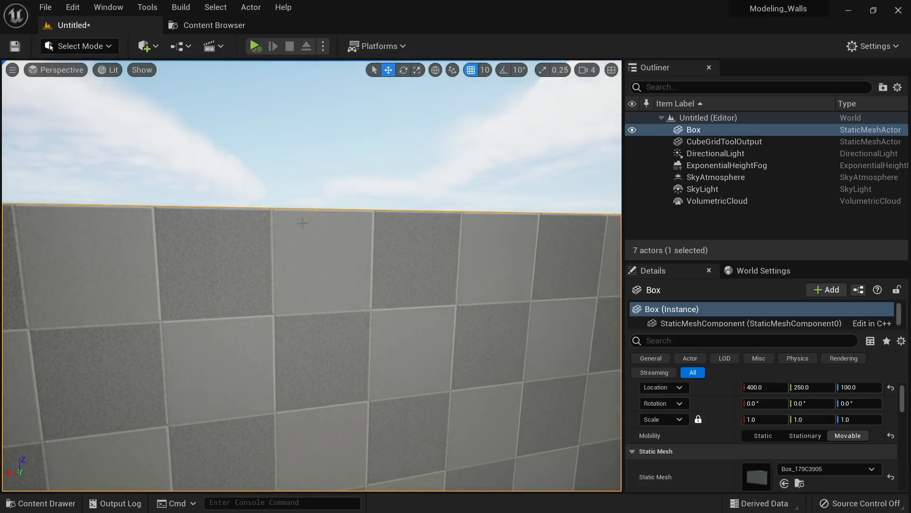
{"action": "right_click_drag", "start_coordinate": [292, 237], "coordinate": [304, 240]}
{"action": "key", "text": "ctrl+space"}
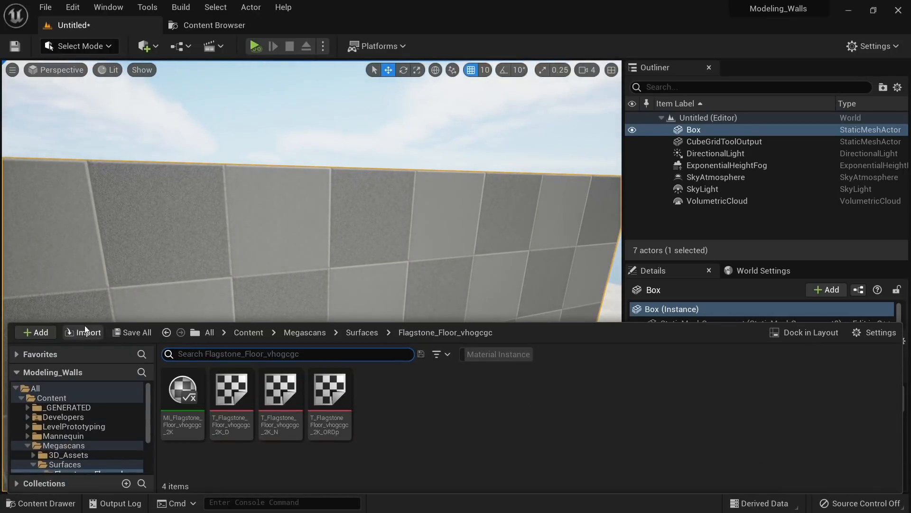
{"action": "left_click", "coordinate": [38, 332]}
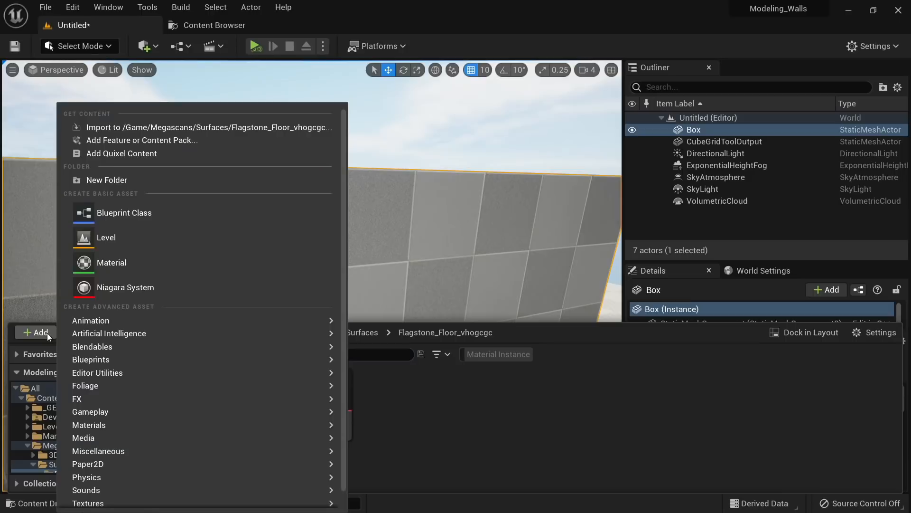
{"action": "left_click", "coordinate": [125, 153]}
{"action": "double_click", "coordinate": [374, 58]}
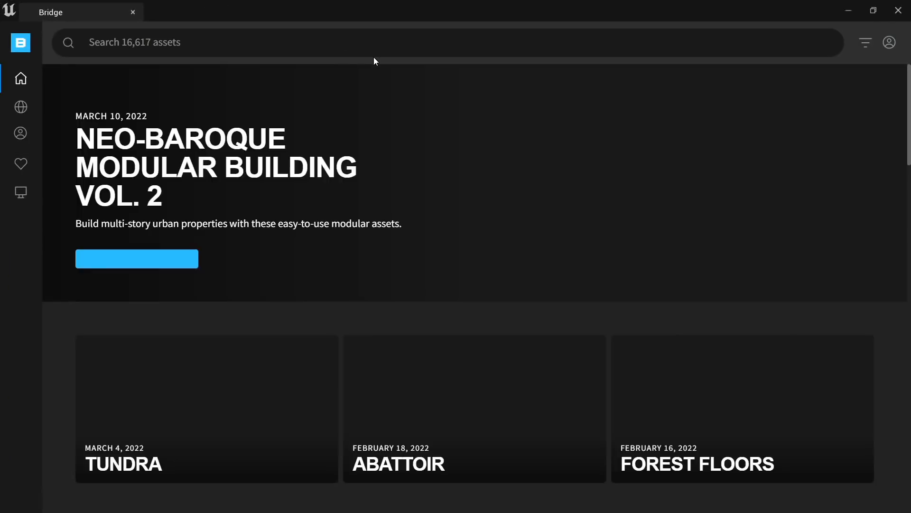
Check the signed-in account in Bridge, look over the home page, and search the asset library for brick
{"action": "left_click", "coordinate": [889, 43]}
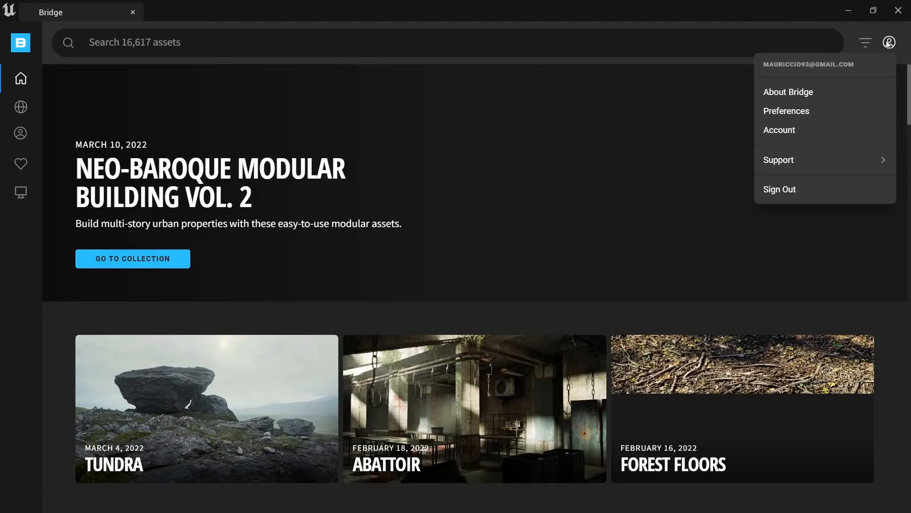
{"action": "left_click", "coordinate": [889, 43]}
{"action": "scroll", "coordinate": [198, 328], "scroll_direction": "down", "scroll_amount": 6}
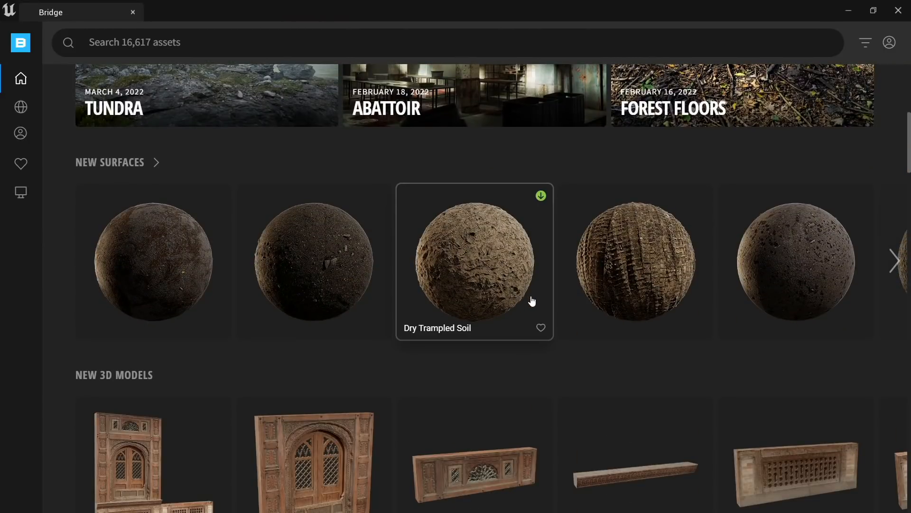
{"action": "scroll", "coordinate": [532, 302], "scroll_direction": "up", "scroll_amount": 5}
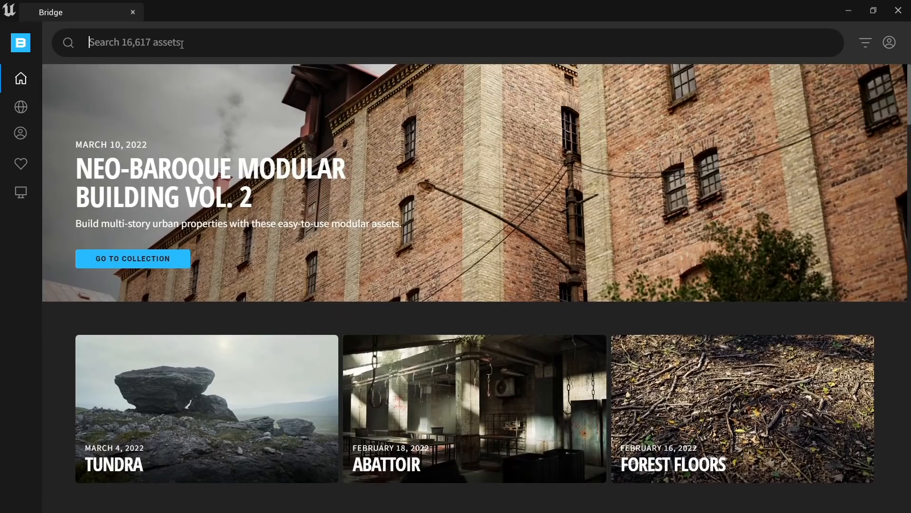
{"action": "left_click", "coordinate": [182, 43]}
{"action": "type", "text": "brick"}
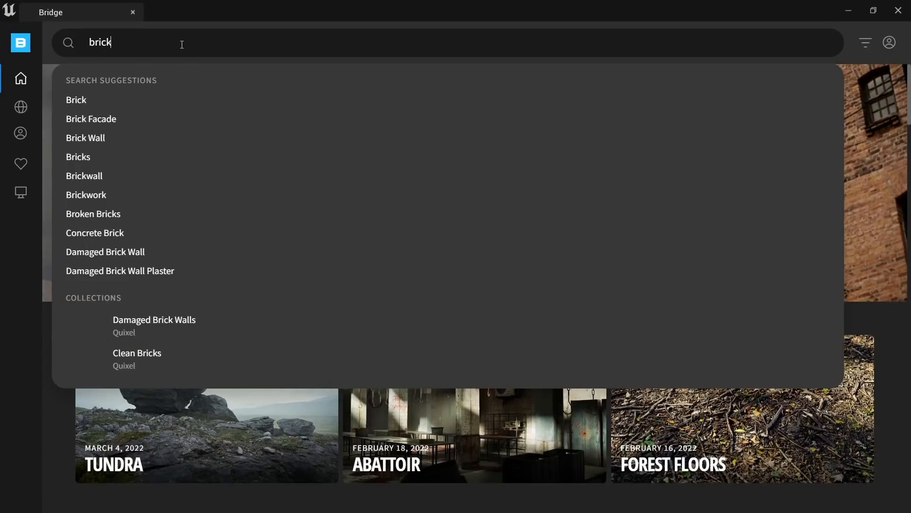
{"action": "key", "text": "Return"}
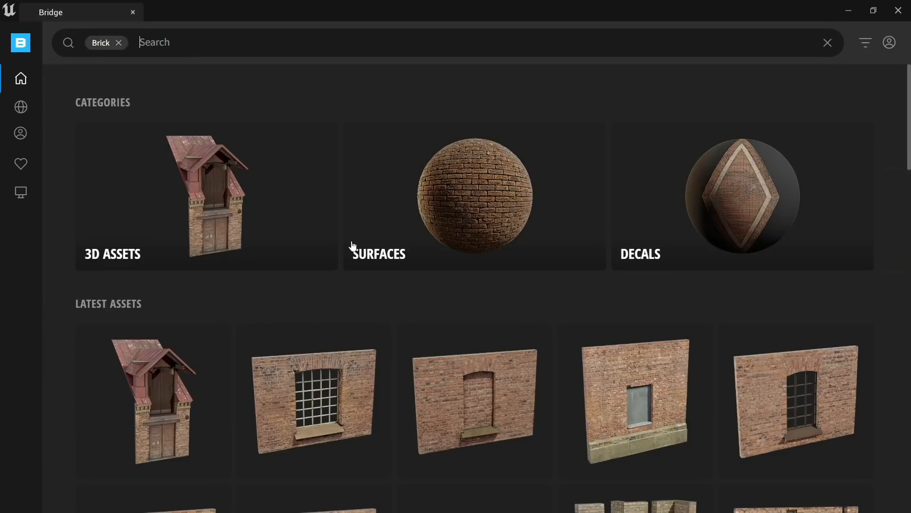
Narrow the brick results to the Surfaces category and its Historical subcategory, and browse the surfaces there
{"action": "left_click", "coordinate": [453, 193]}
{"action": "scroll", "coordinate": [450, 193], "scroll_direction": "down", "scroll_amount": 3}
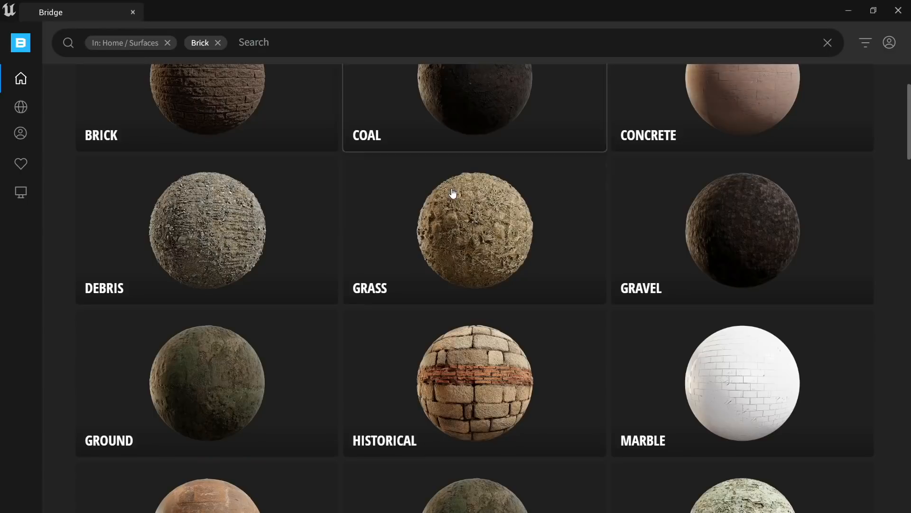
{"action": "left_click", "coordinate": [458, 405]}
{"action": "scroll", "coordinate": [560, 276], "scroll_direction": "down", "scroll_amount": 5}
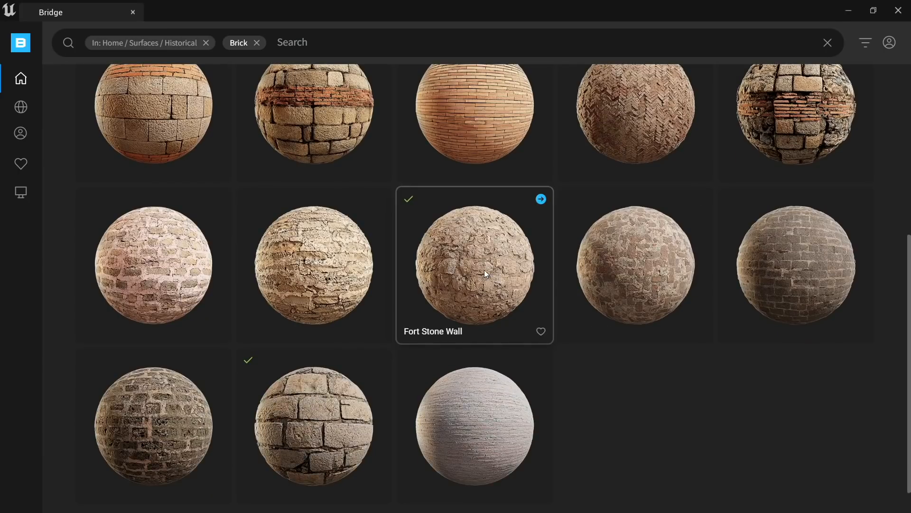
Review the details of the Fort Stone Wall and Roman Stone Wall surfaces, and minimize Bridge to return to the editor
{"action": "left_click", "coordinate": [485, 270]}
{"action": "left_click", "coordinate": [232, 430]}
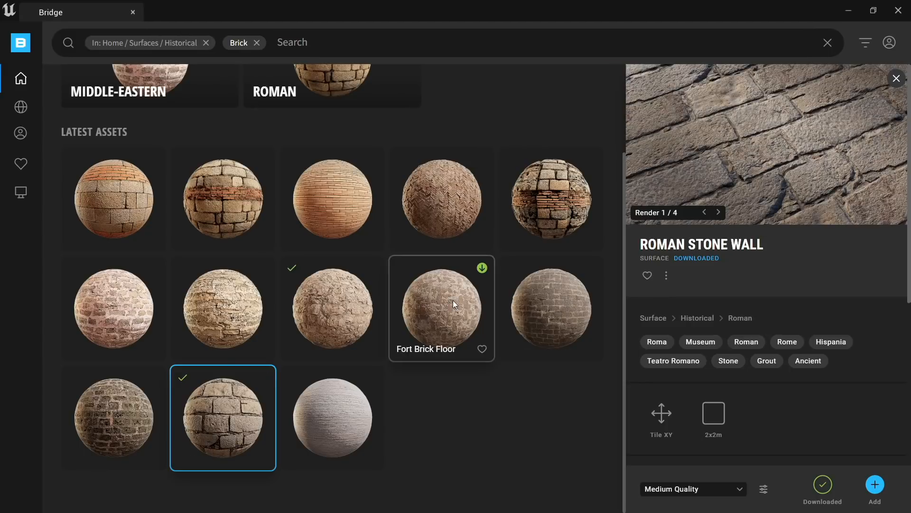
{"action": "mouse_move", "coordinate": [11, 204]}
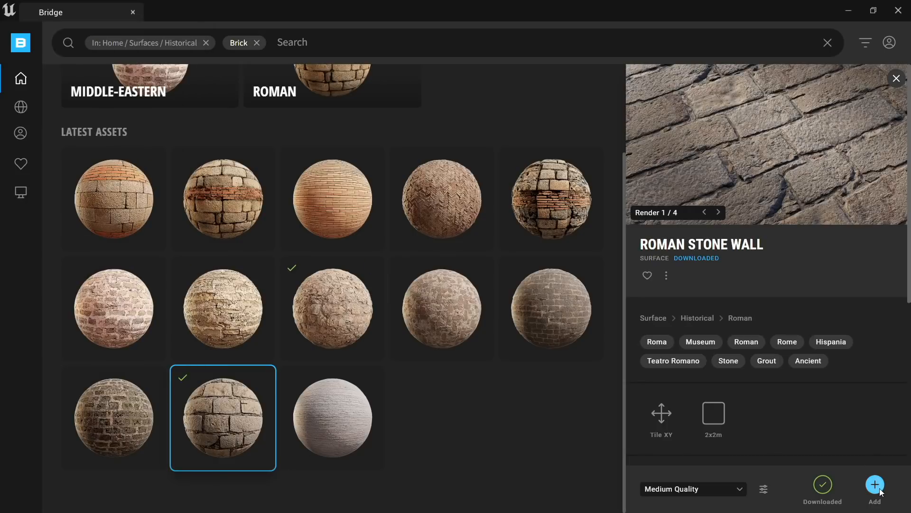
{"action": "left_click", "coordinate": [374, 317]}
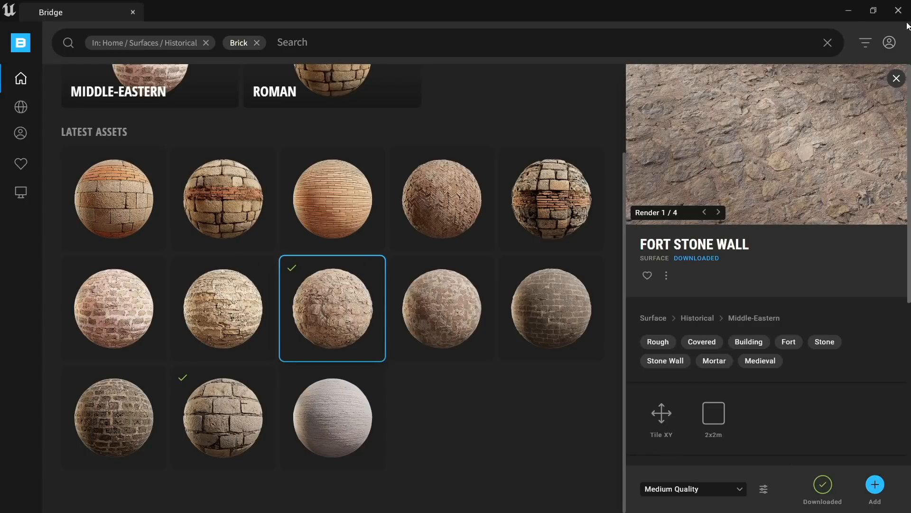
{"action": "left_click", "coordinate": [850, 11]}
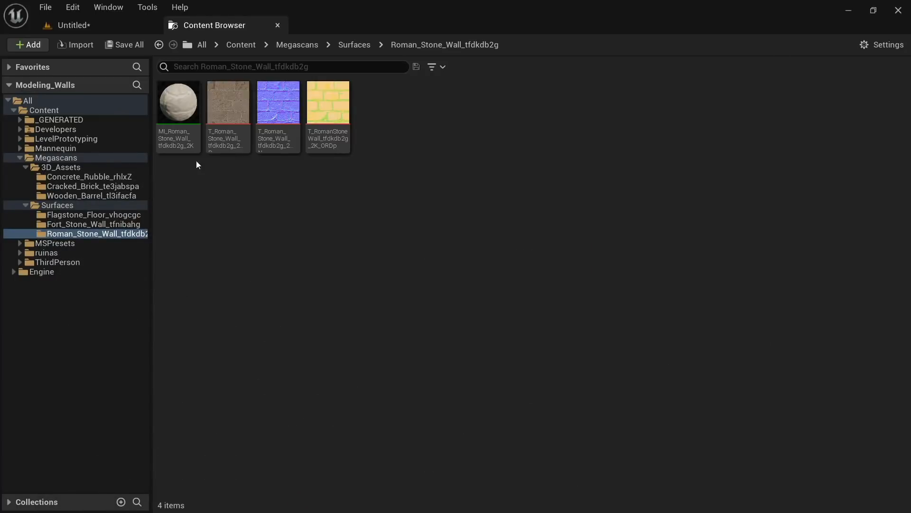
Apply the Roman Stone Wall material instance from the Megascans Surfaces folder to the box wall in the level
{"action": "left_click", "coordinate": [90, 223]}
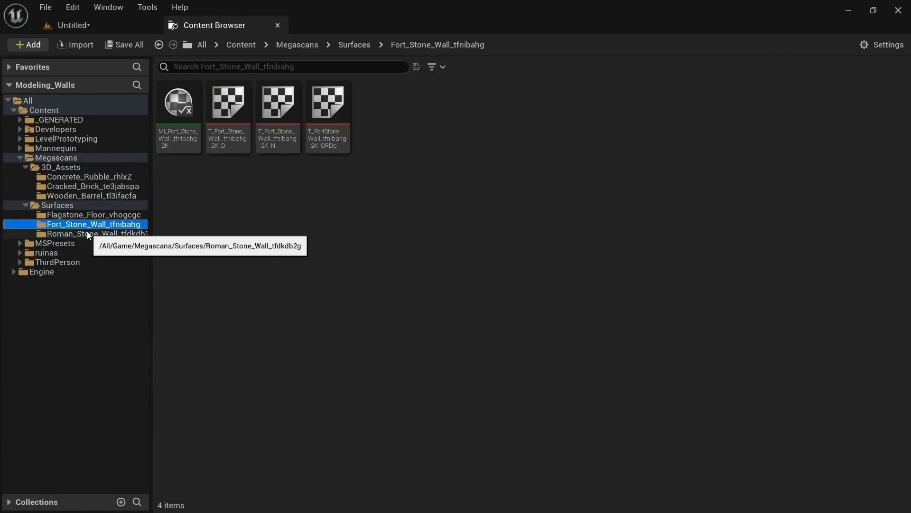
{"action": "left_click", "coordinate": [88, 233]}
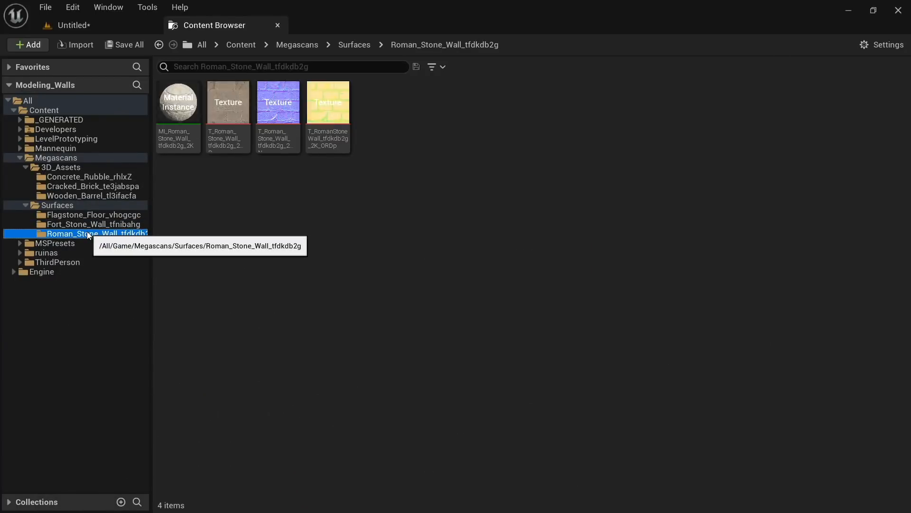
{"action": "left_click", "coordinate": [118, 28]}
{"action": "key", "text": "f"}
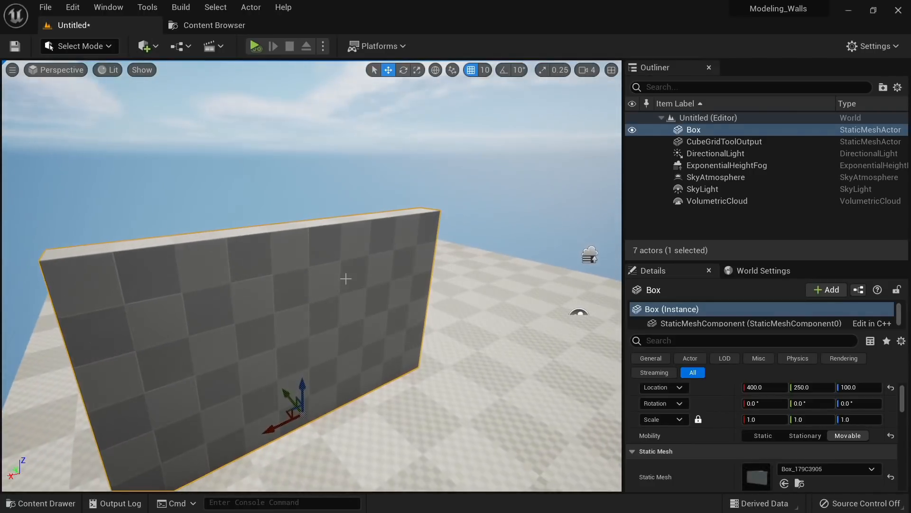
{"action": "key", "text": "ctrl+space"}
{"action": "left_click", "coordinate": [211, 25]}
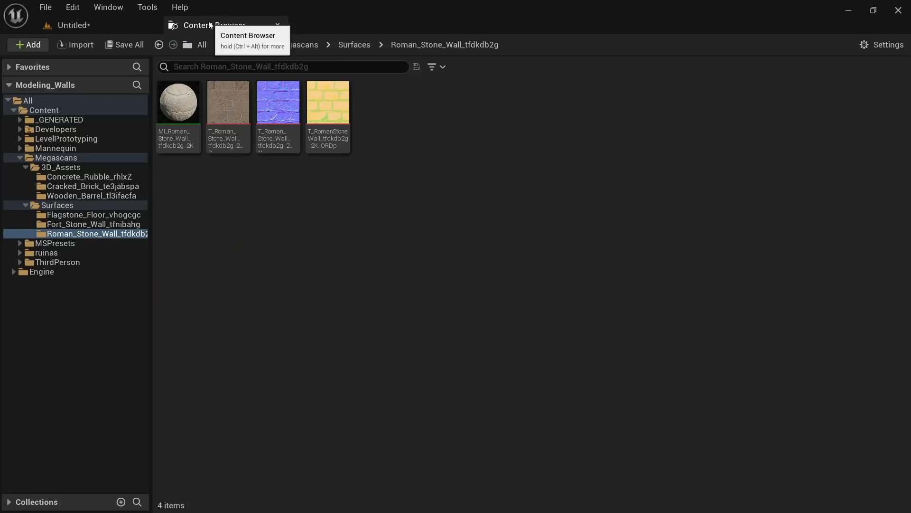
{"action": "left_click_drag", "start_coordinate": [184, 127], "coordinate": [255, 330]}
Play the level from a spot on the floor, run the character around the wall to judge the brick scale, and stop playing
{"action": "right_click_drag", "start_coordinate": [255, 330], "coordinate": [308, 423]}
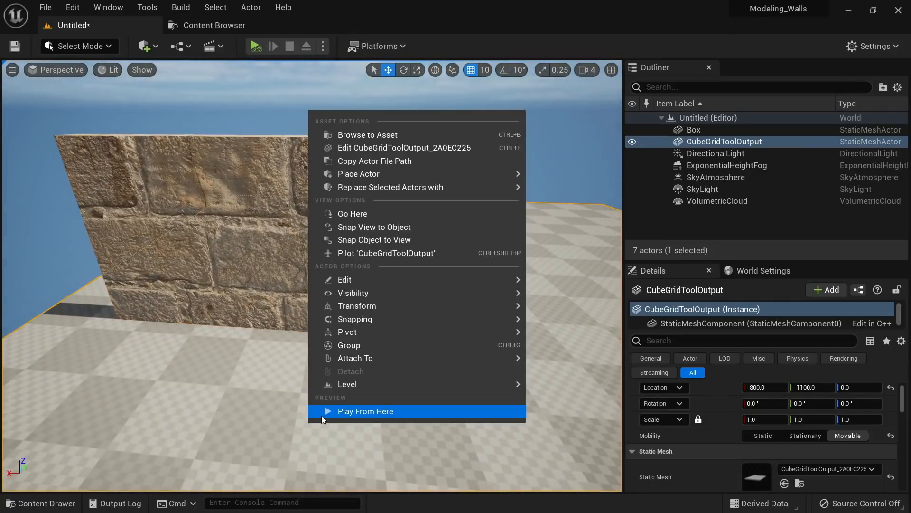
{"action": "left_click", "coordinate": [321, 414]}
{"action": "key", "text": "w"}
{"action": "key", "text": "s"}
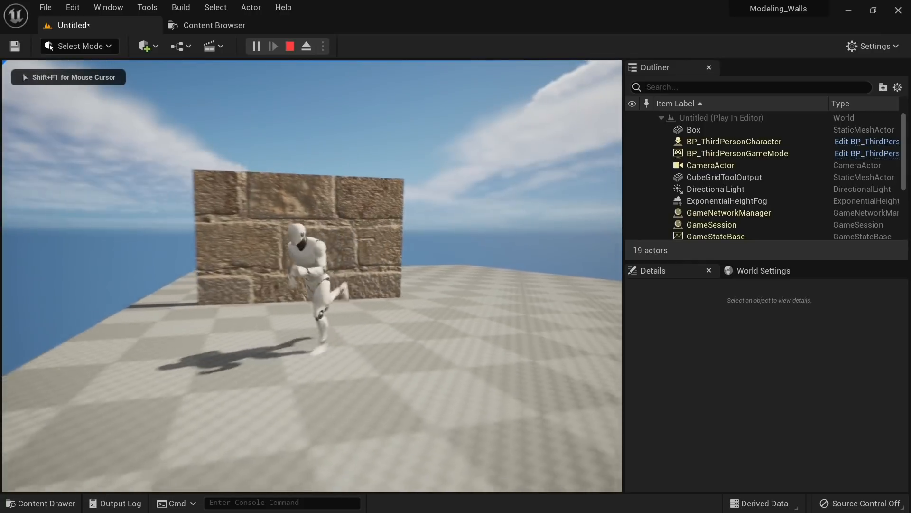
{"action": "key", "text": "w"}
{"action": "key", "text": "d"}
{"action": "key", "text": "s"}
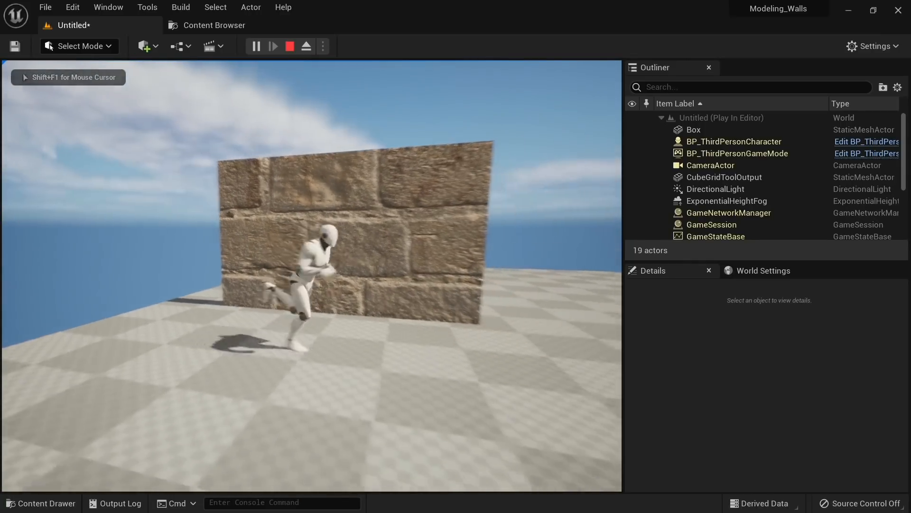
{"action": "key", "text": "w"}
{"action": "key", "text": "s"}
{"action": "key", "text": "w"}
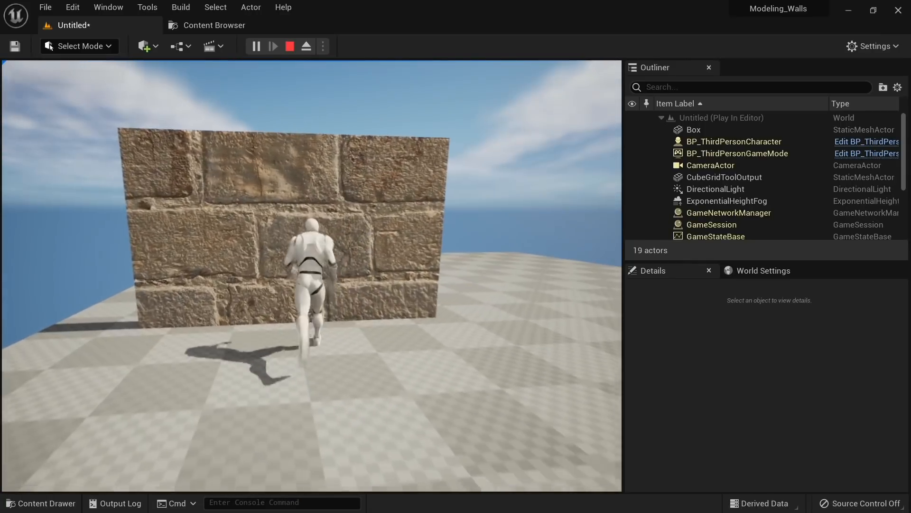
{"action": "key", "text": "Escape"}
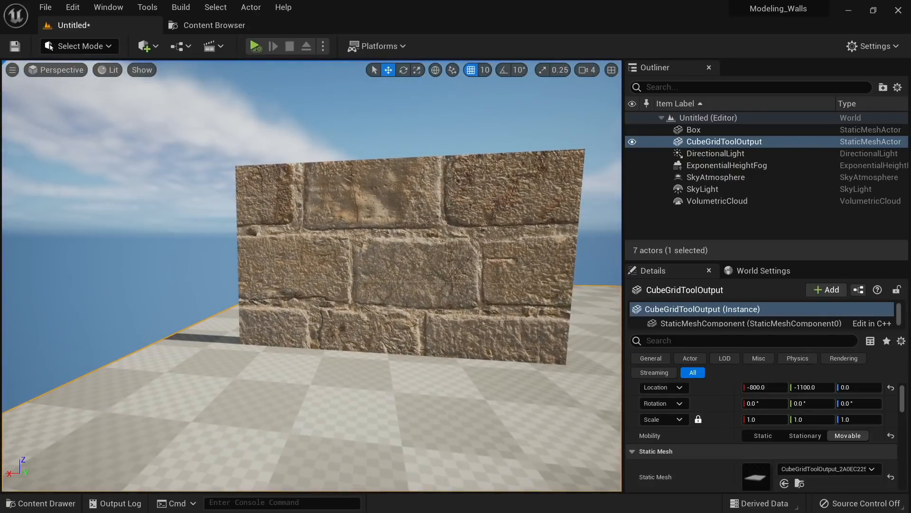
Select the box wall, open the UV Layout tool in Modeling mode, and set its layout type to Transform
{"action": "key", "text": "d"}
{"action": "right_click_drag", "start_coordinate": [354, 222], "coordinate": [303, 222]}
{"action": "left_click", "coordinate": [353, 221]}
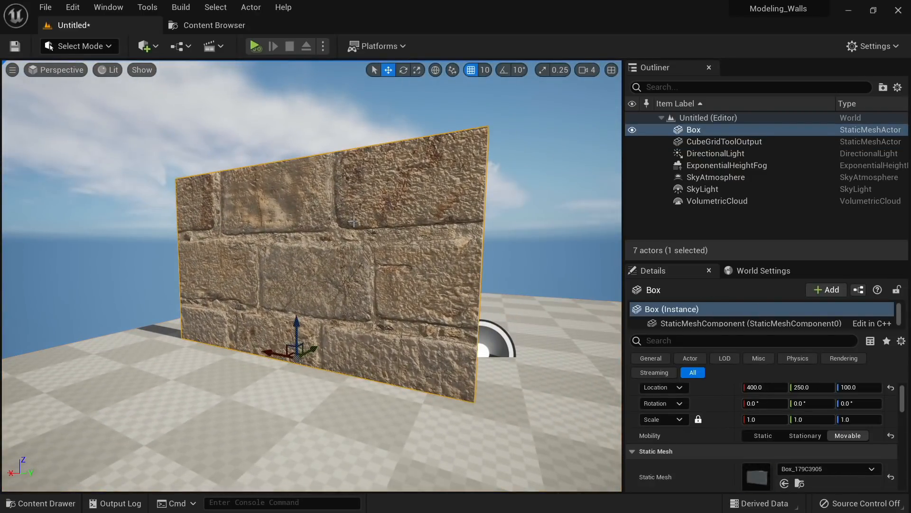
{"action": "left_click", "coordinate": [55, 45]}
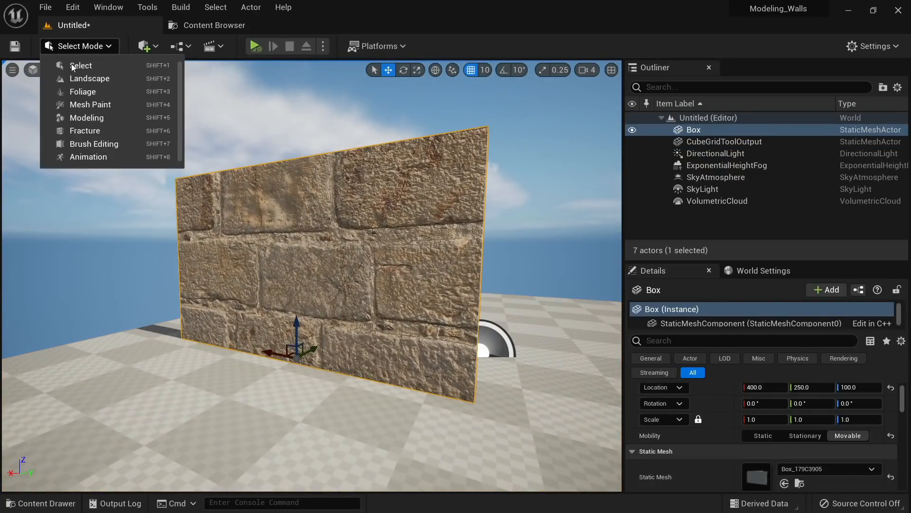
{"action": "left_click", "coordinate": [88, 120]}
{"action": "left_click_drag", "start_coordinate": [125, 119], "coordinate": [138, 349]}
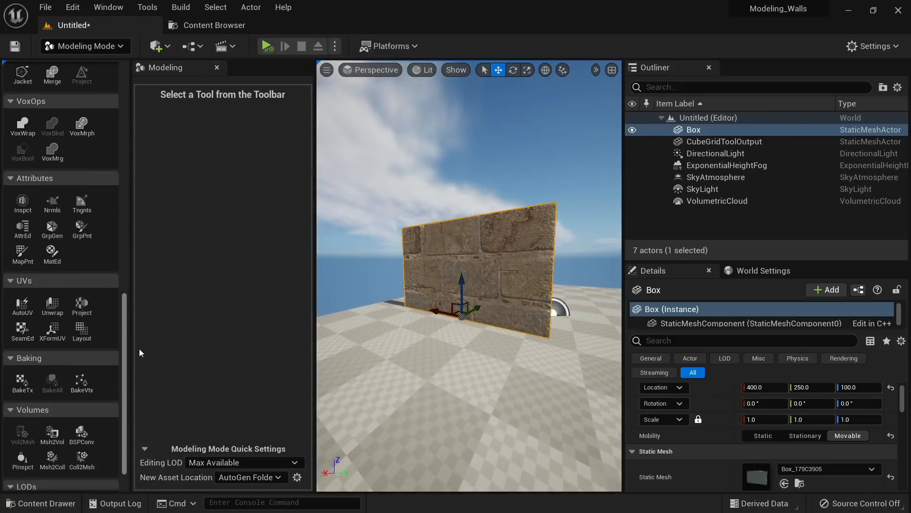
{"action": "left_click", "coordinate": [80, 328]}
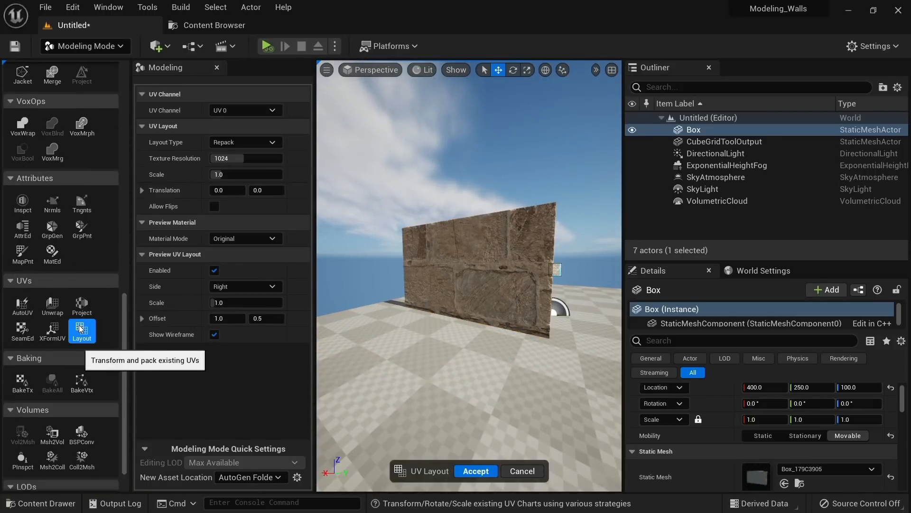
{"action": "left_click", "coordinate": [236, 145]}
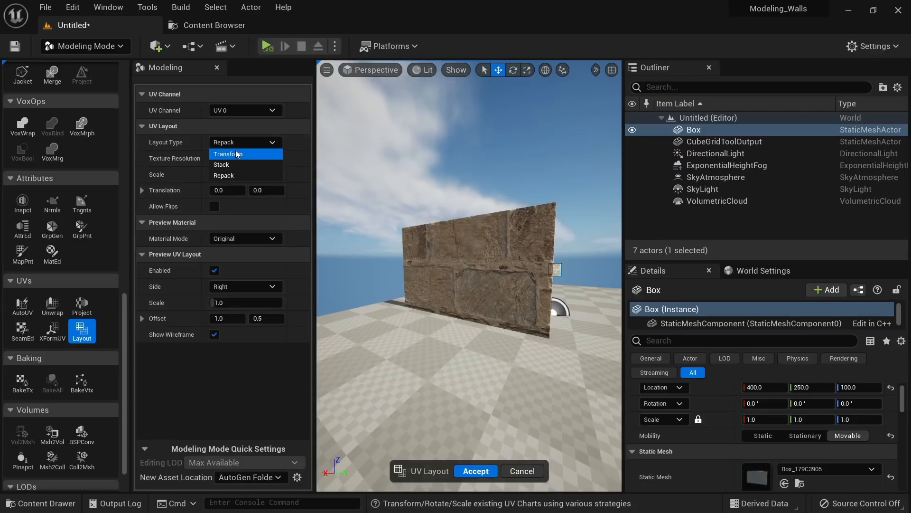
{"action": "left_click", "coordinate": [237, 154]}
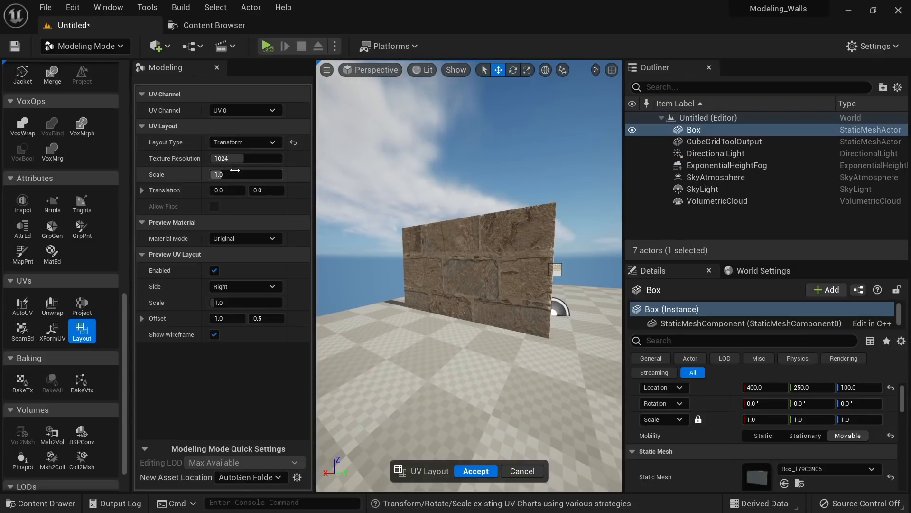
Set the UV layout's texture resolution to 2048 and its scale to 5
{"action": "left_click", "coordinate": [235, 171]}
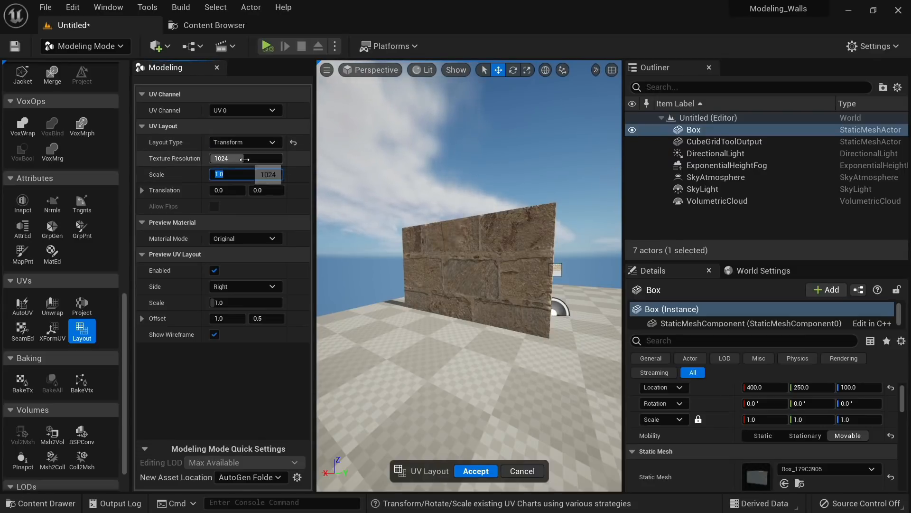
{"action": "type", "text": "2048"}
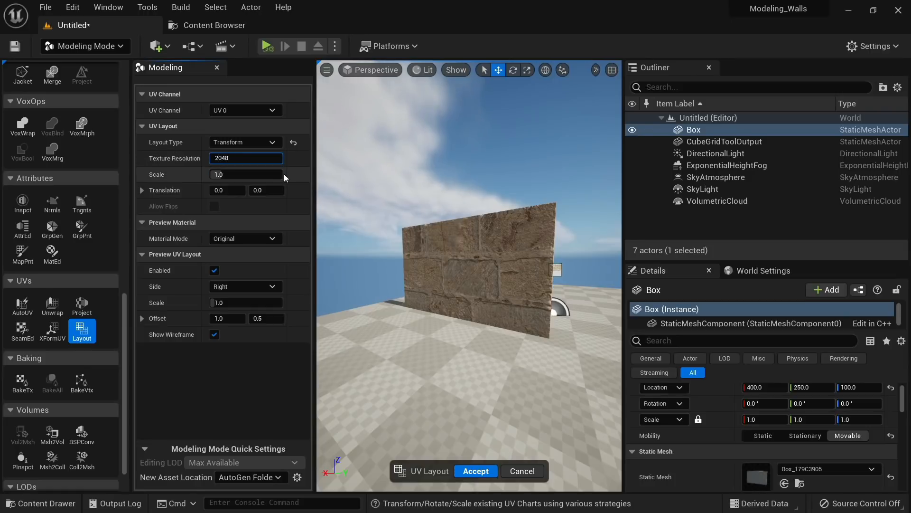
{"action": "key", "text": "Return"}
{"action": "left_click", "coordinate": [261, 174]}
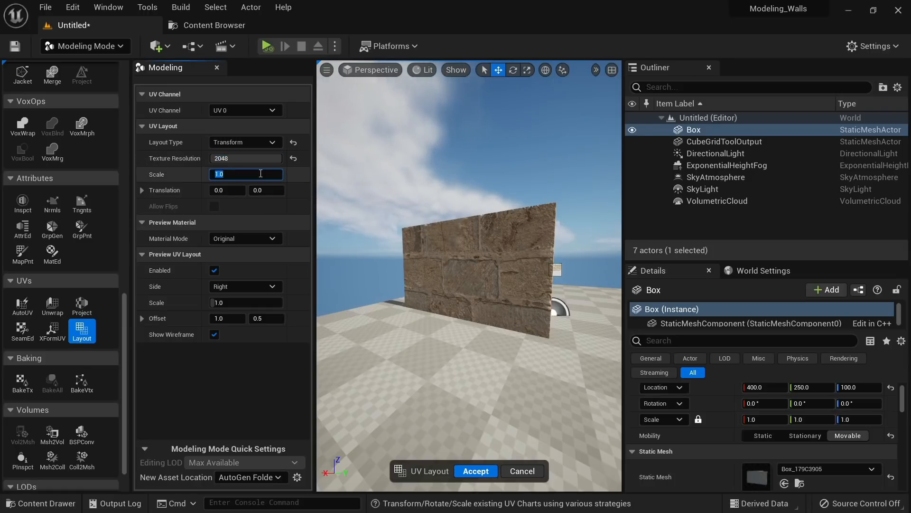
{"action": "type", "text": "5"}
{"action": "key", "text": "Return"}
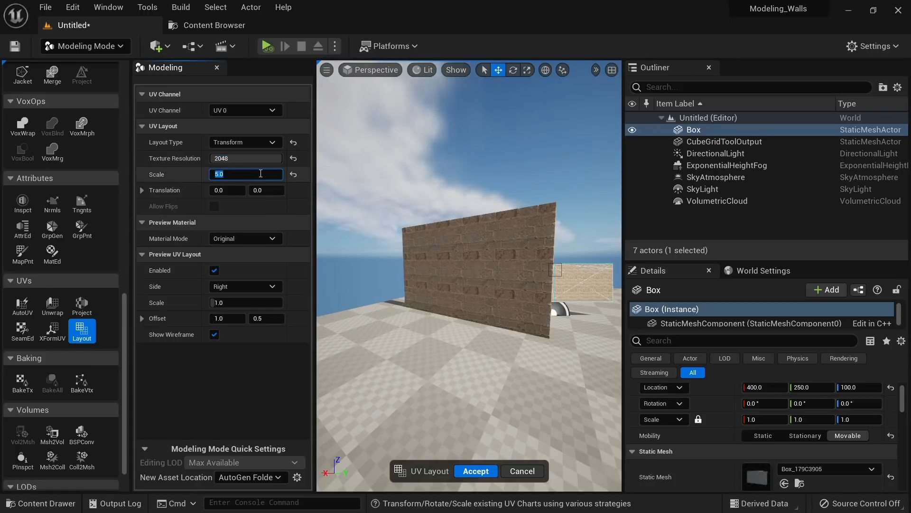
Reset the texture resolution to its default of 1024, inspect the bricks up close, and accept the UV Layout changes
{"action": "key", "text": "w"}
{"action": "mouse_move", "coordinate": [351, 187]}
{"action": "right_mouse_down"}
{"action": "mouse_move", "coordinate": [389, 183]}
{"action": "mouse_move", "coordinate": [359, 176]}
{"action": "mouse_move", "coordinate": [371, 178]}
{"action": "mouse_move", "coordinate": [349, 181]}
{"action": "mouse_move", "coordinate": [387, 183]}
{"action": "mouse_move", "coordinate": [332, 192]}
{"action": "mouse_move", "coordinate": [356, 202]}
{"action": "right_mouse_up"}
{"action": "left_click", "coordinate": [292, 158]}
{"action": "key", "text": "w"}
{"action": "left_click", "coordinate": [242, 145]}
{"action": "left_click", "coordinate": [242, 144]}
{"action": "key", "text": "s"}
{"action": "key", "text": "w"}
{"action": "key", "text": "s"}
{"action": "key", "text": "w"}
{"action": "key", "text": "s"}
{"action": "key", "text": "w"}
{"action": "key", "text": "s"}
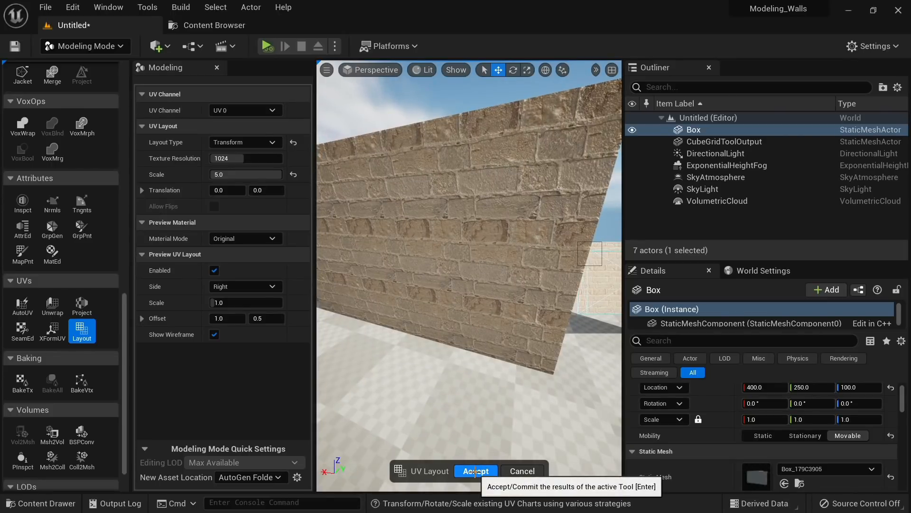
{"action": "left_click", "coordinate": [475, 471]}
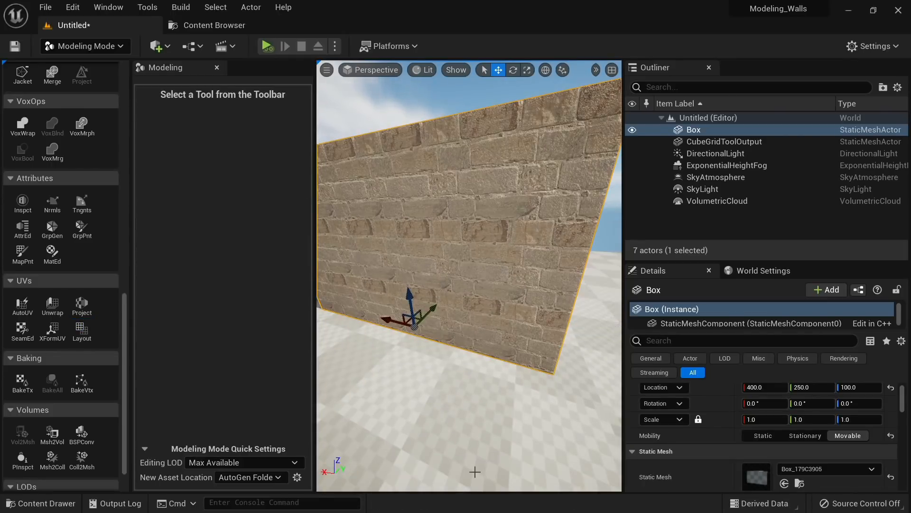
Return to Select mode and play the level full screen from the floor, running along the retextured wall before stopping
{"action": "key", "text": "shift+1"}
{"action": "key", "text": "s"}
{"action": "right_click_drag", "start_coordinate": [448, 407], "coordinate": [465, 426]}
{"action": "right_click", "coordinate": [363, 425]}
{"action": "left_click", "coordinate": [397, 411]}
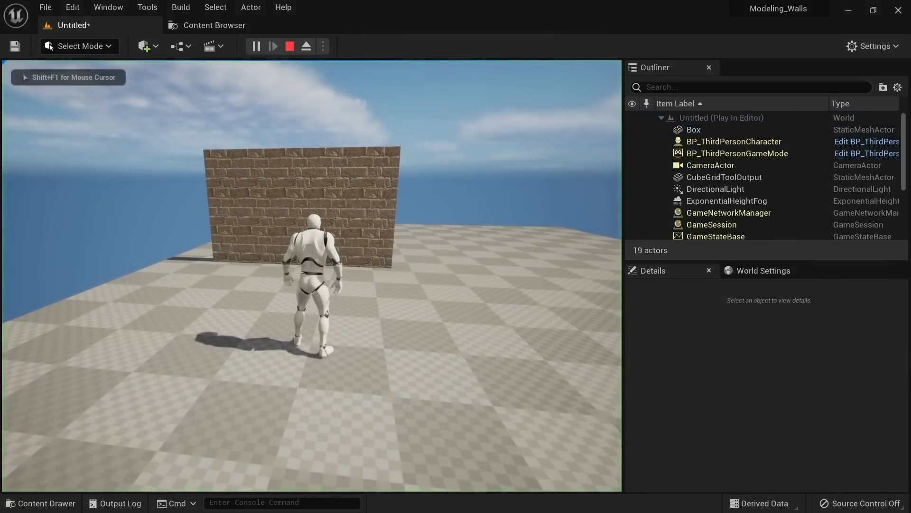
{"action": "key", "text": "F11"}
{"action": "key", "text": "w"}
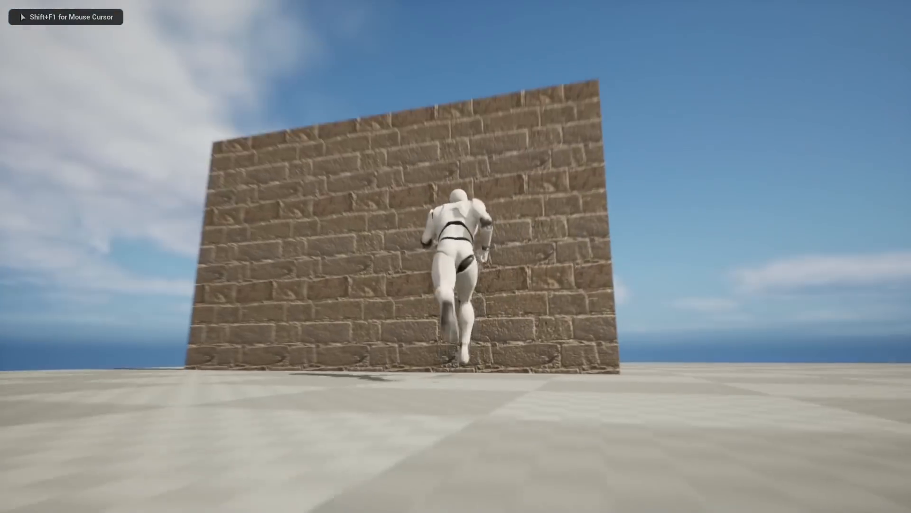
{"action": "key", "text": "s"}
{"action": "key", "text": "d"}
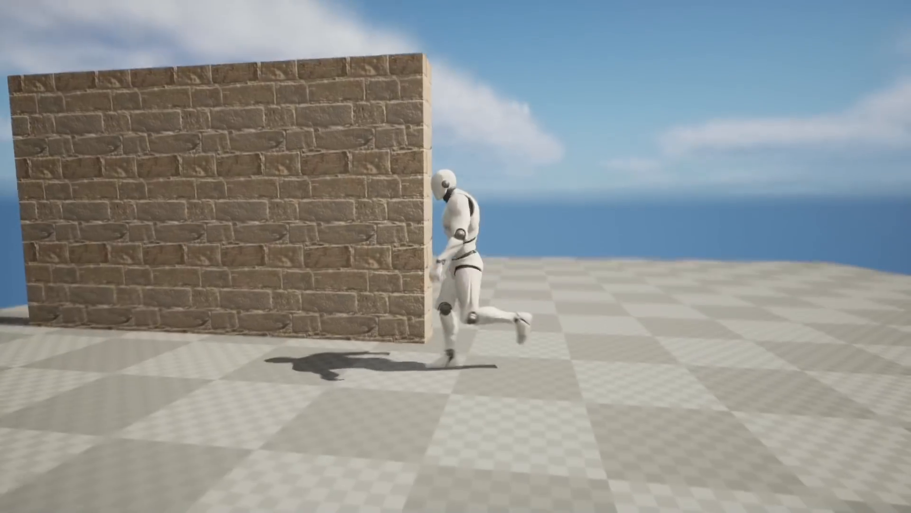
{"action": "key", "text": "Escape"}
Examine the brick texture on the wall's front and narrow end face up close in the viewport
{"action": "right_click_drag", "start_coordinate": [485, 285], "coordinate": [275, 412]}
{"action": "key", "text": "d"}
{"action": "key", "text": "w"}
{"action": "key", "text": "d"}
{"action": "key", "text": "s"}
{"action": "key", "text": "a"}
{"action": "key", "text": "w"}
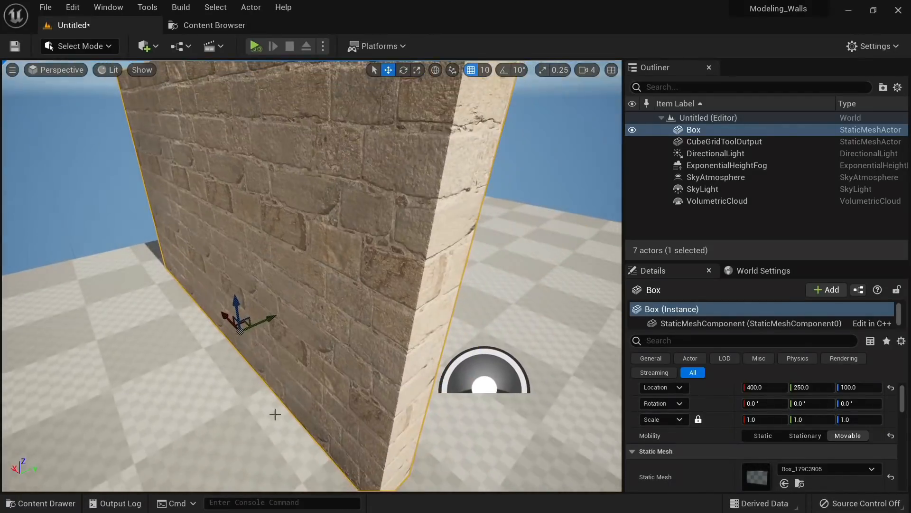
Play the level full screen from the floor beside the wall, run the character around the brickwork, and return to the normal editor view
{"action": "right_click", "coordinate": [274, 413]}
{"action": "left_click", "coordinate": [305, 435]}
{"action": "key", "text": "w"}
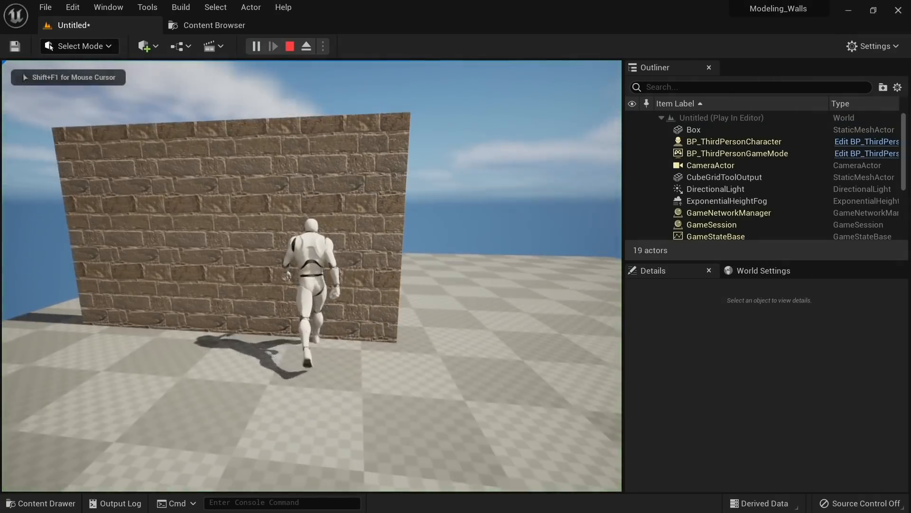
{"action": "key", "text": "F11"}
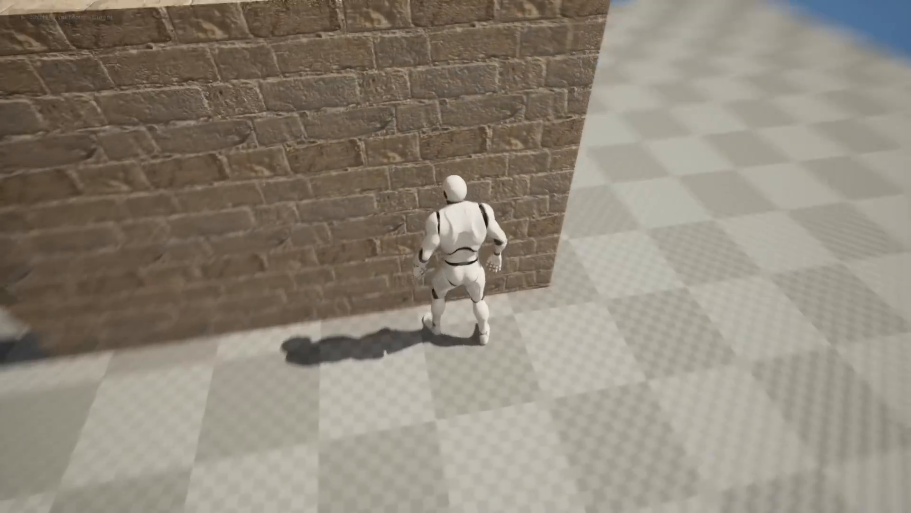
{"action": "key", "text": "s"}
{"action": "key", "text": "d"}
{"action": "key", "text": "s"}
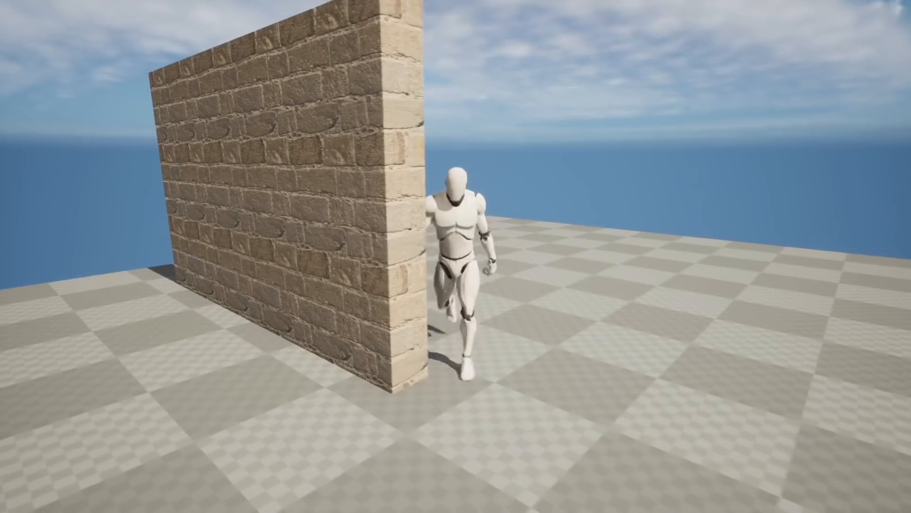
{"action": "key", "text": "a"}
{"action": "key", "text": "w"}
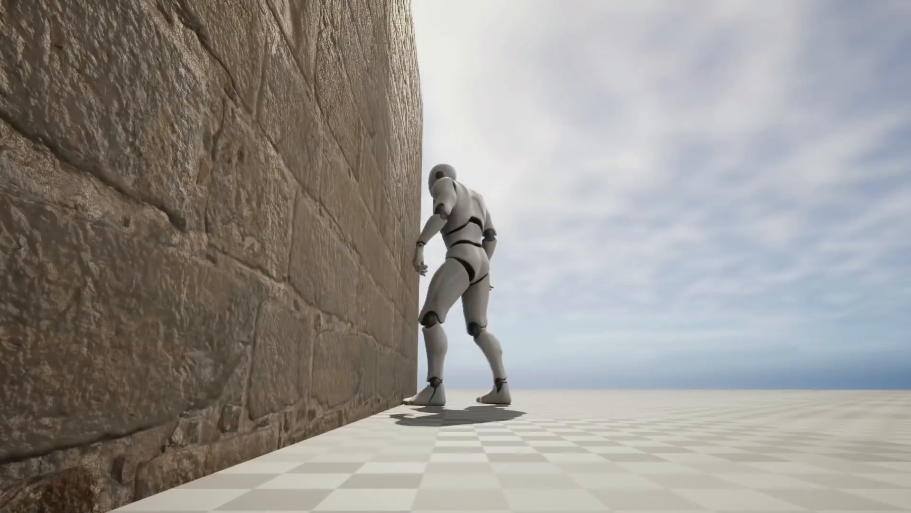
{"action": "key", "text": "Escape"}
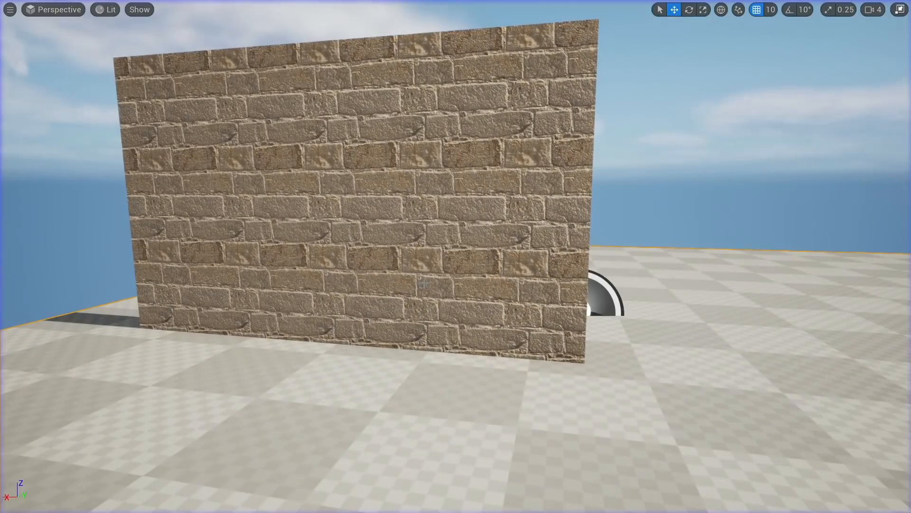
{"action": "key", "text": "F11"}
Remesh the brick wall in Modeling mode at the default target of 5000 triangles, inspect the wireframe on its faces, and accept
{"action": "scroll", "coordinate": [339, 251], "scroll_direction": "down", "scroll_amount": 5}
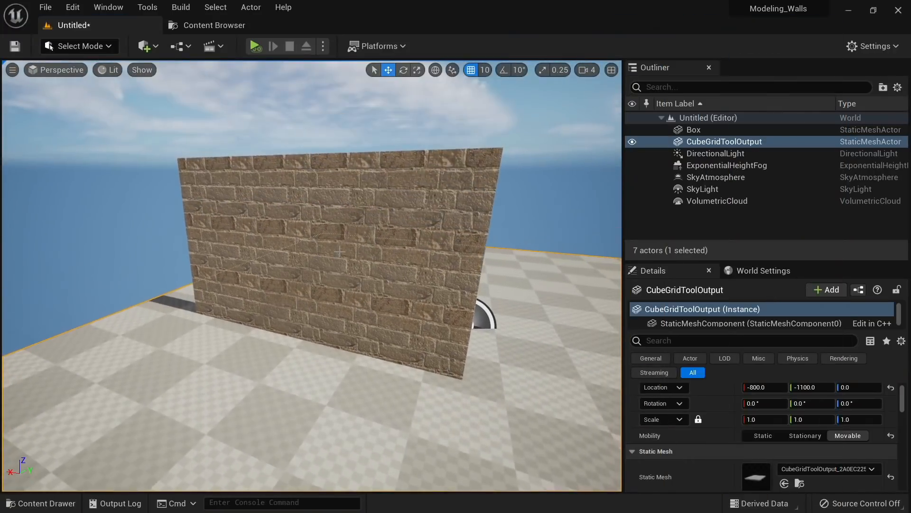
{"action": "left_click", "coordinate": [340, 251]}
{"action": "left_click", "coordinate": [98, 46]}
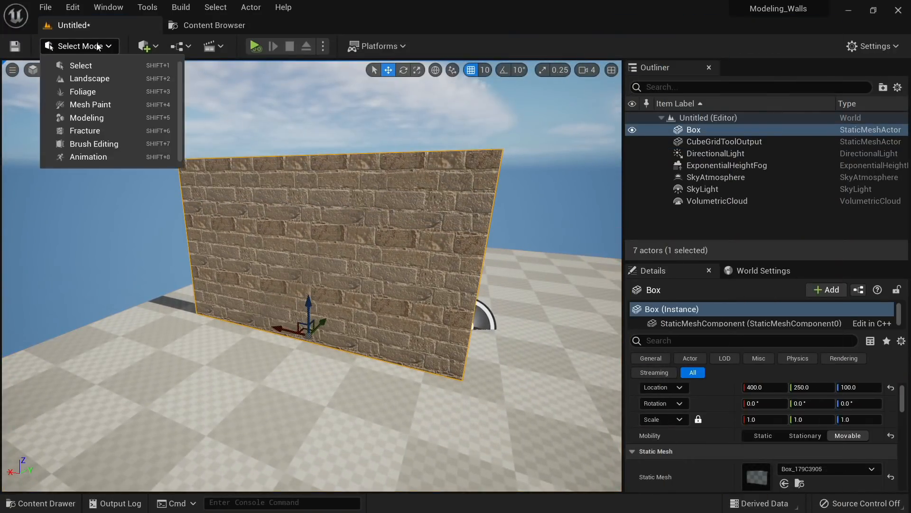
{"action": "left_click", "coordinate": [91, 117]}
{"action": "scroll", "coordinate": [82, 115], "scroll_direction": "down", "scroll_amount": 6}
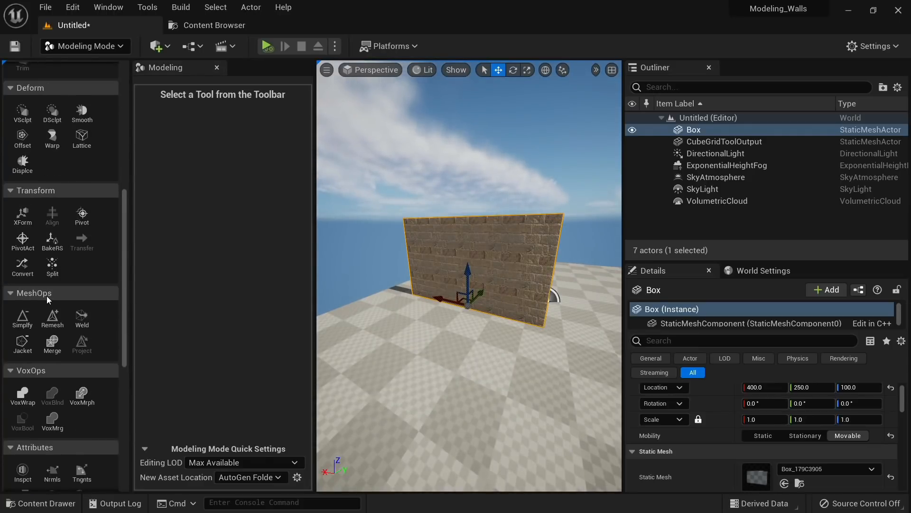
{"action": "left_click", "coordinate": [52, 318]}
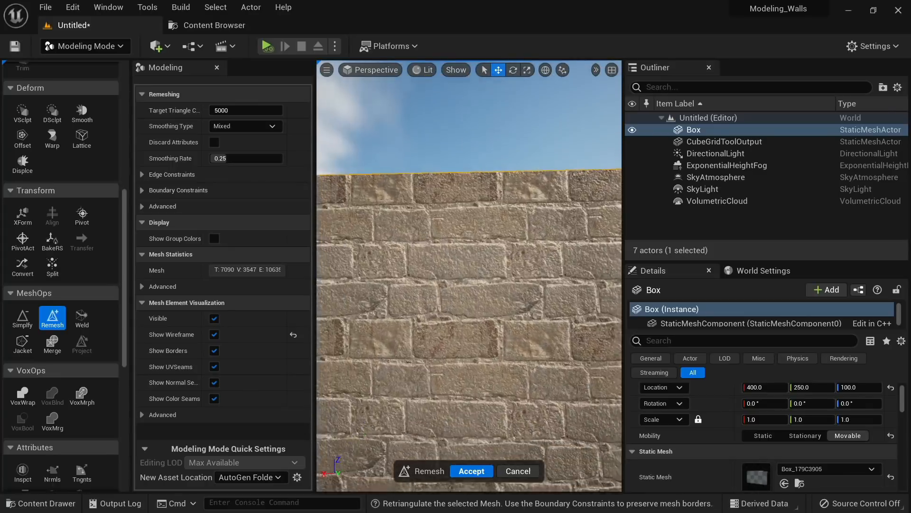
{"action": "mouse_move", "coordinate": [469, 275]}
{"action": "right_mouse_down"}
{"action": "mouse_move", "coordinate": [546, 285]}
{"action": "mouse_move", "coordinate": [456, 285]}
{"action": "mouse_move", "coordinate": [503, 284]}
{"action": "mouse_move", "coordinate": [470, 285]}
{"action": "right_mouse_up"}
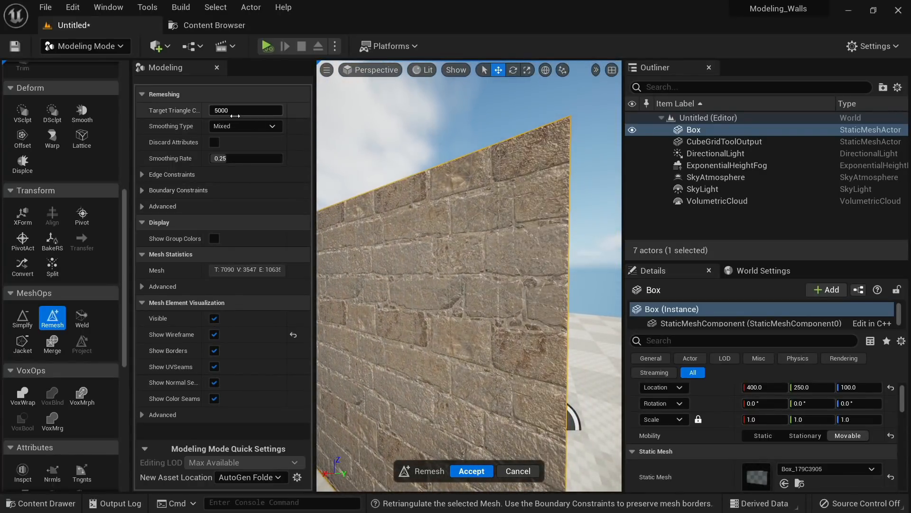
{"action": "right_click_drag", "start_coordinate": [470, 285], "coordinate": [515, 287]}
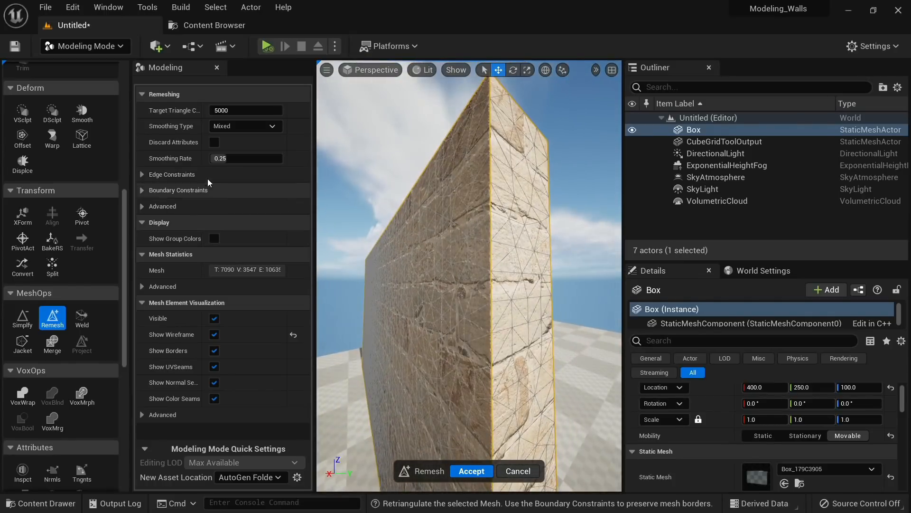
{"action": "left_click", "coordinate": [463, 471]}
Start Displace on the remeshed wall, inspect the noise relief up close, and set the displacement type to Texture2D Map
{"action": "right_click_drag", "start_coordinate": [518, 389], "coordinate": [412, 393]}
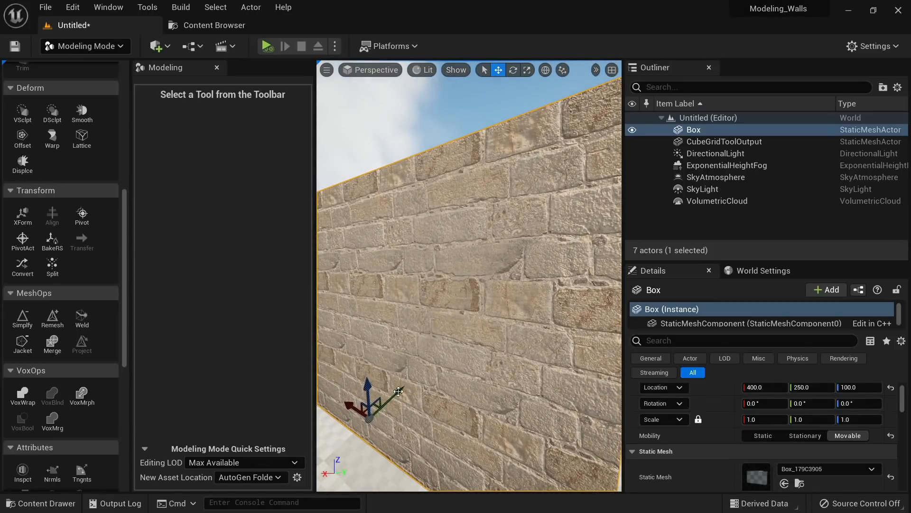
{"action": "scroll", "coordinate": [70, 348], "scroll_direction": "up", "scroll_amount": 3}
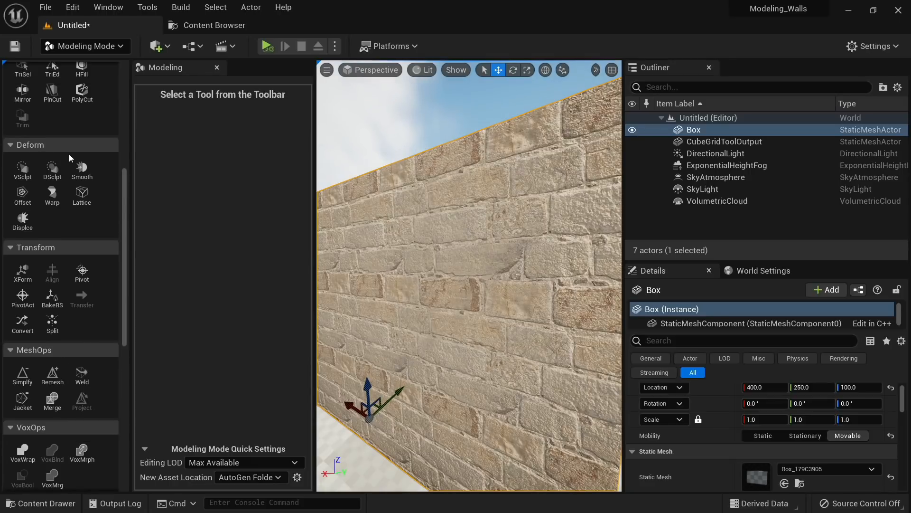
{"action": "left_click", "coordinate": [22, 219]}
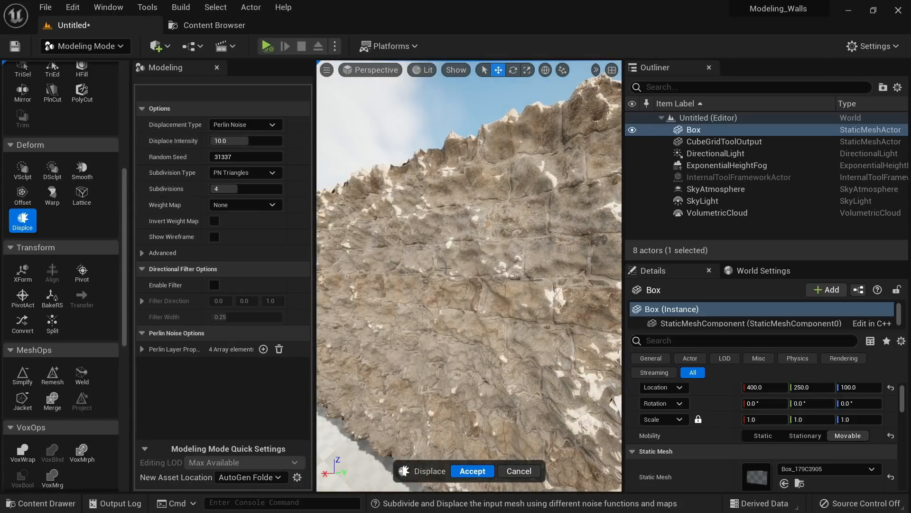
{"action": "right_click_drag", "start_coordinate": [446, 269], "coordinate": [479, 274]}
{"action": "key", "text": "F10"}
{"action": "right_click_drag", "start_coordinate": [547, 199], "coordinate": [562, 205]}
{"action": "key", "text": "F10"}
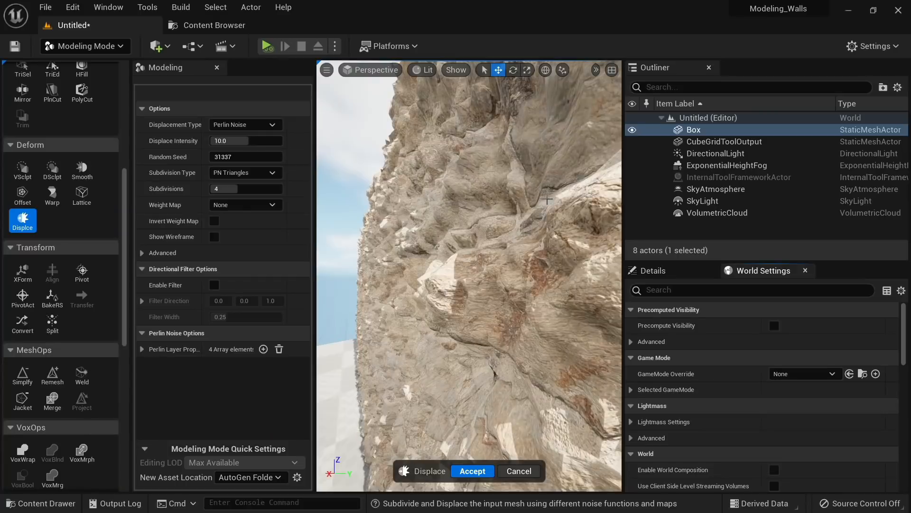
{"action": "right_click_drag", "start_coordinate": [536, 247], "coordinate": [519, 252]}
{"action": "left_click", "coordinate": [243, 124]}
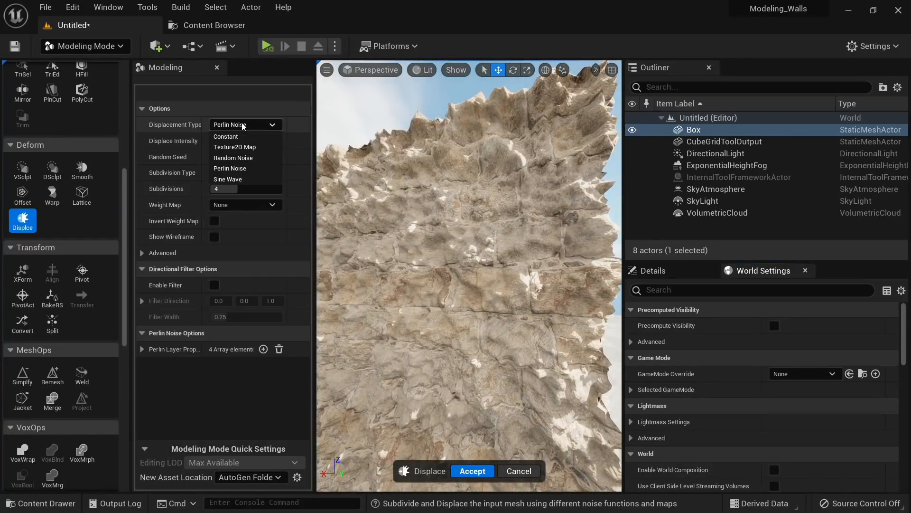
{"action": "left_click", "coordinate": [246, 148]}
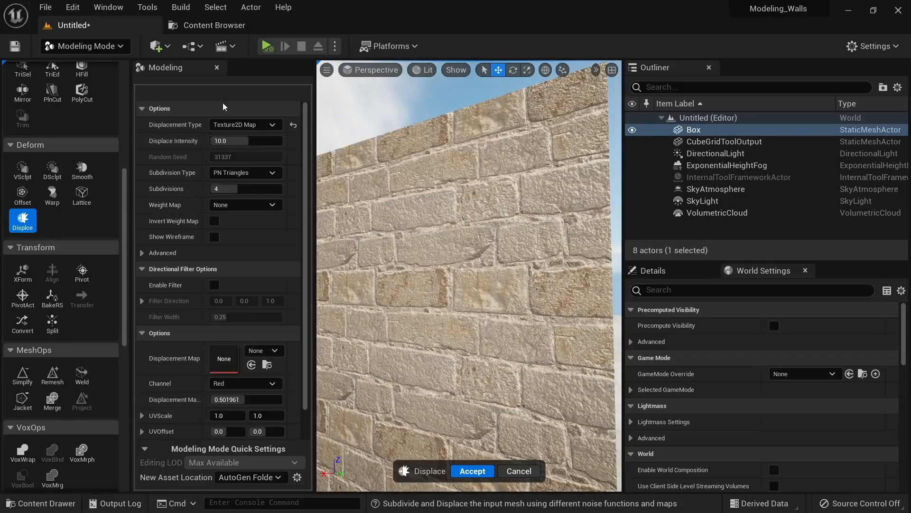
Open the T_RomanStoneWall_tfdkdb2g_2K_ORDp texture from the Roman_Stone_Wall folder and examine its red, green and blue channels separately
{"action": "left_click", "coordinate": [207, 24]}
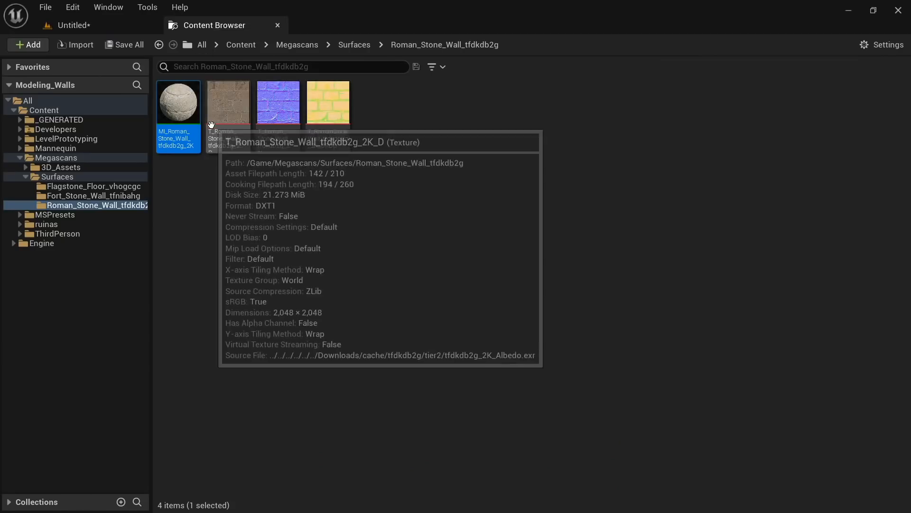
{"action": "left_click", "coordinate": [328, 114]}
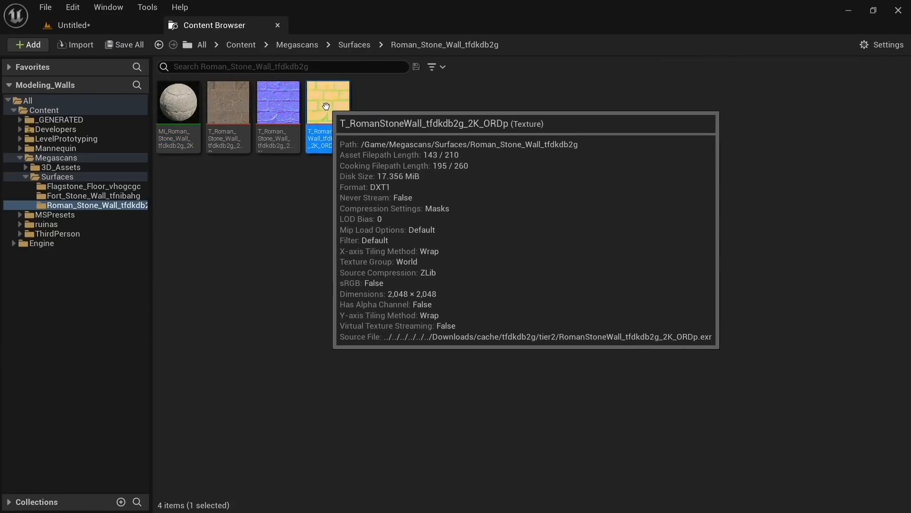
{"action": "double_click", "coordinate": [327, 105]}
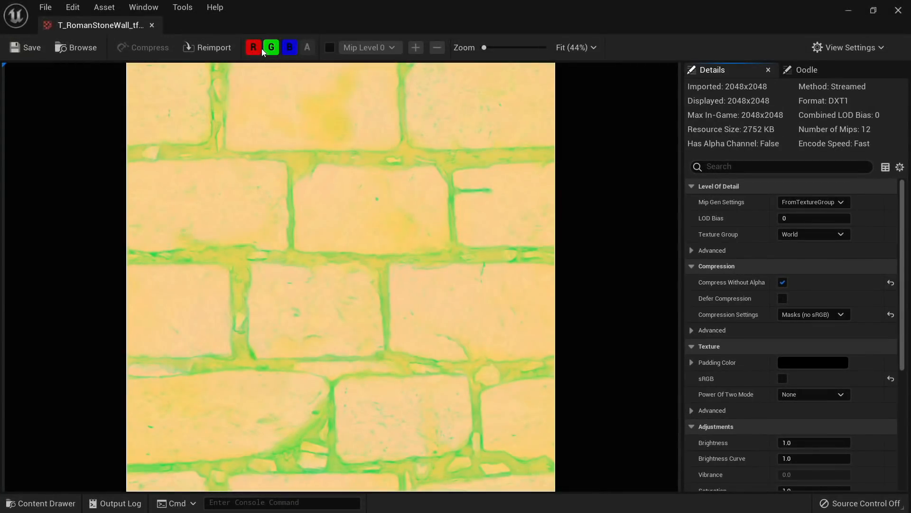
{"action": "left_click", "coordinate": [275, 48]}
{"action": "left_click", "coordinate": [288, 47]}
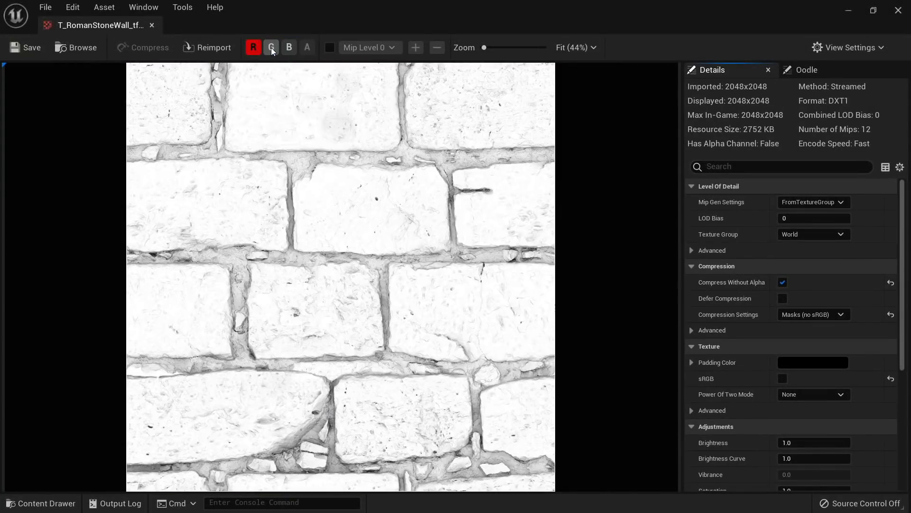
{"action": "left_click", "coordinate": [272, 48]}
{"action": "left_click", "coordinate": [254, 48]}
{"action": "left_click", "coordinate": [274, 48]}
{"action": "left_click", "coordinate": [290, 47]}
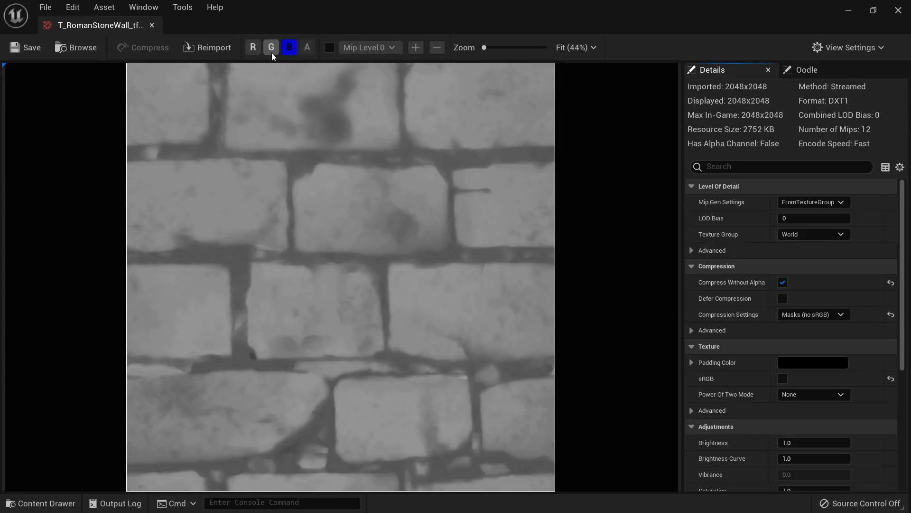
Sketch red outlines over a screen capture of the texture's blue channel to illustrate displacement, and discard the capture
{"action": "key", "text": "Print"}
{"action": "left_click_drag", "start_coordinate": [118, 66], "coordinate": [563, 499]}
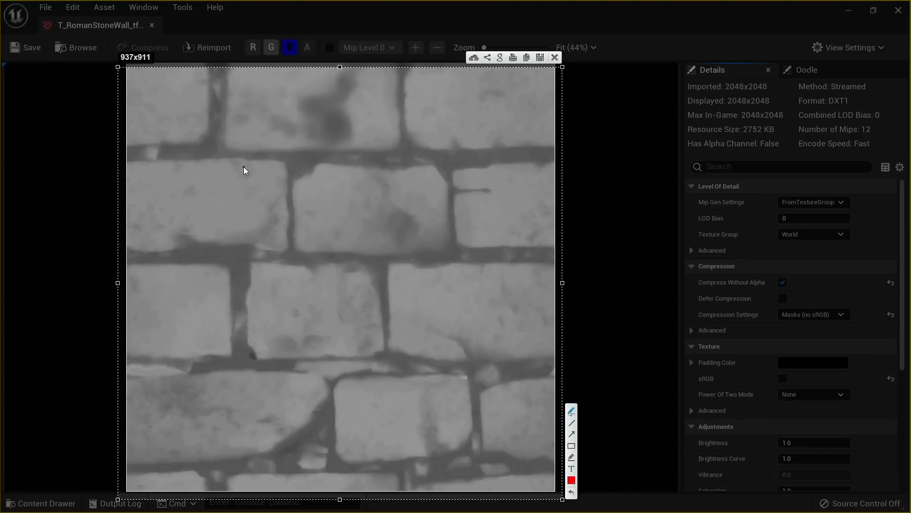
{"action": "mouse_move", "coordinate": [289, 156]}
{"action": "left_mouse_down"}
{"action": "mouse_move", "coordinate": [309, 159]}
{"action": "mouse_move", "coordinate": [294, 168]}
{"action": "left_mouse_up"}
{"action": "mouse_move", "coordinate": [301, 246]}
{"action": "left_mouse_down"}
{"action": "mouse_move", "coordinate": [269, 229]}
{"action": "mouse_move", "coordinate": [336, 201]}
{"action": "left_mouse_up"}
{"action": "left_click_drag", "start_coordinate": [343, 232], "coordinate": [264, 259]}
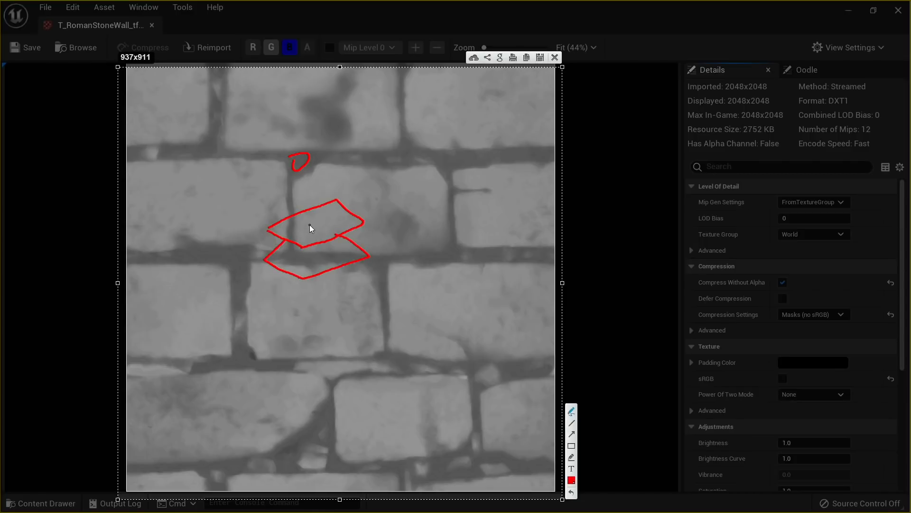
{"action": "mouse_move", "coordinate": [314, 225]}
{"action": "left_mouse_down"}
{"action": "mouse_move", "coordinate": [288, 188]}
{"action": "mouse_move", "coordinate": [293, 198]}
{"action": "left_mouse_up"}
{"action": "left_click", "coordinate": [556, 57]}
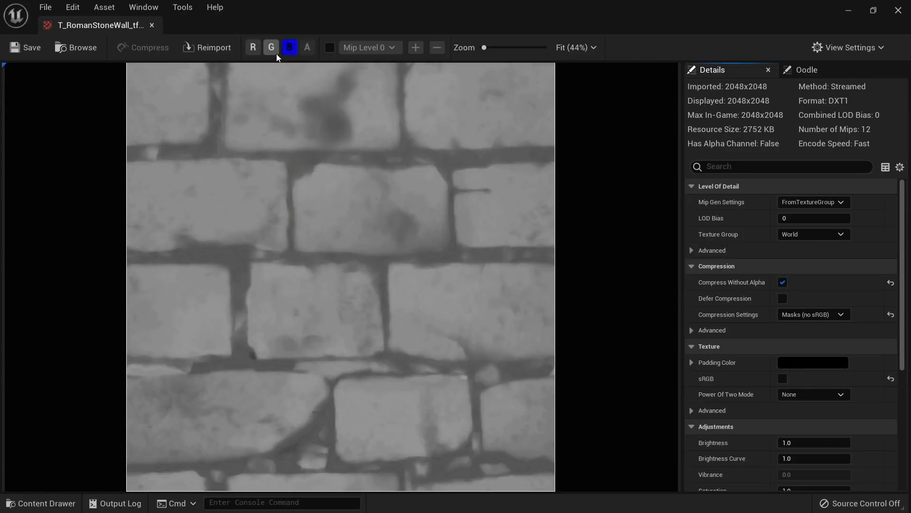
Close the texture, assign T_RomanStoneWall_tfdkdb2g_2K_ORDp as the wall's displacement map, and inspect the brick relief
{"action": "middle_click", "coordinate": [132, 23]}
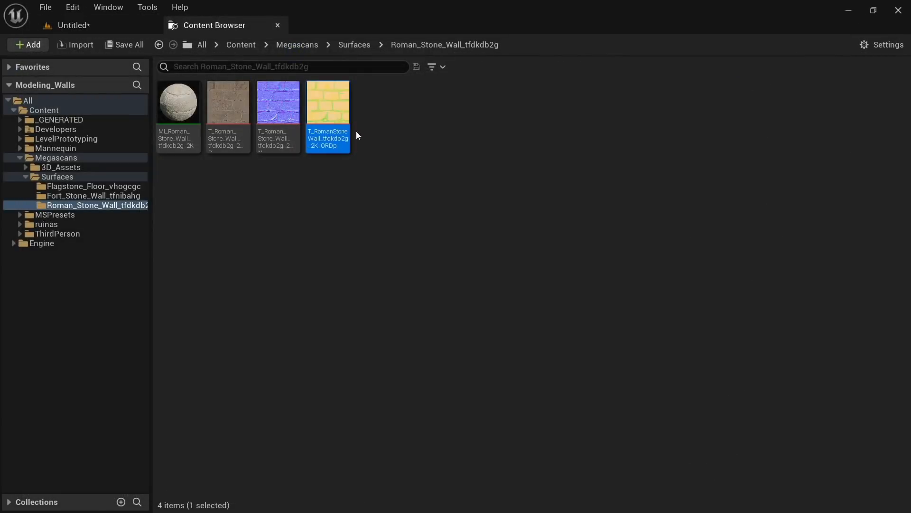
{"action": "left_click", "coordinate": [80, 23]}
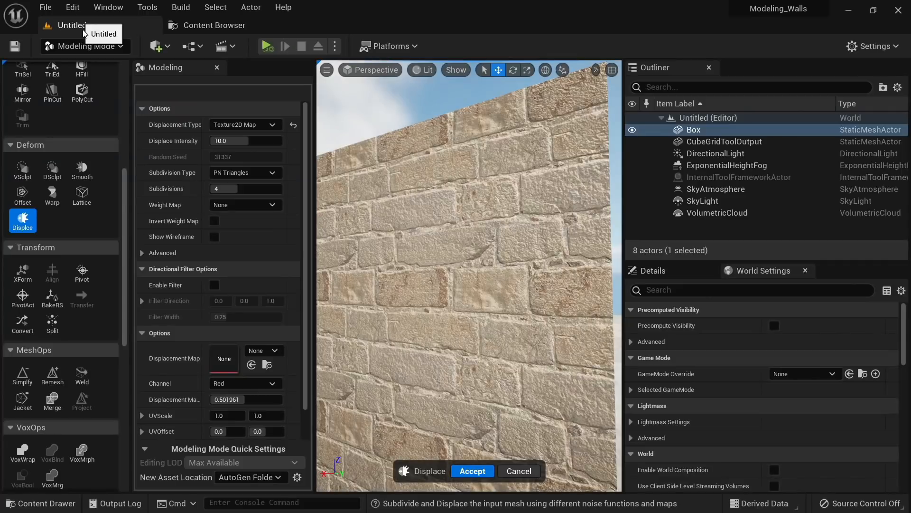
{"action": "left_click", "coordinate": [252, 367]}
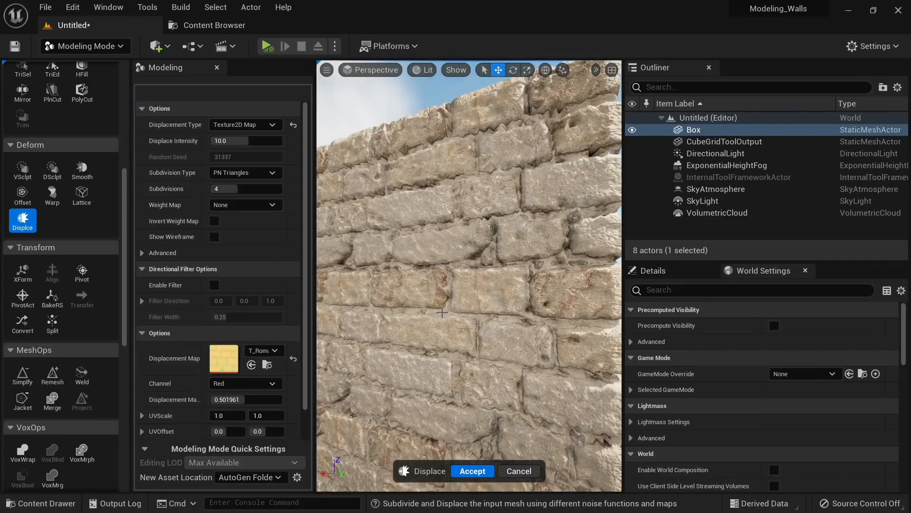
{"action": "right_click_drag", "start_coordinate": [443, 315], "coordinate": [501, 323]}
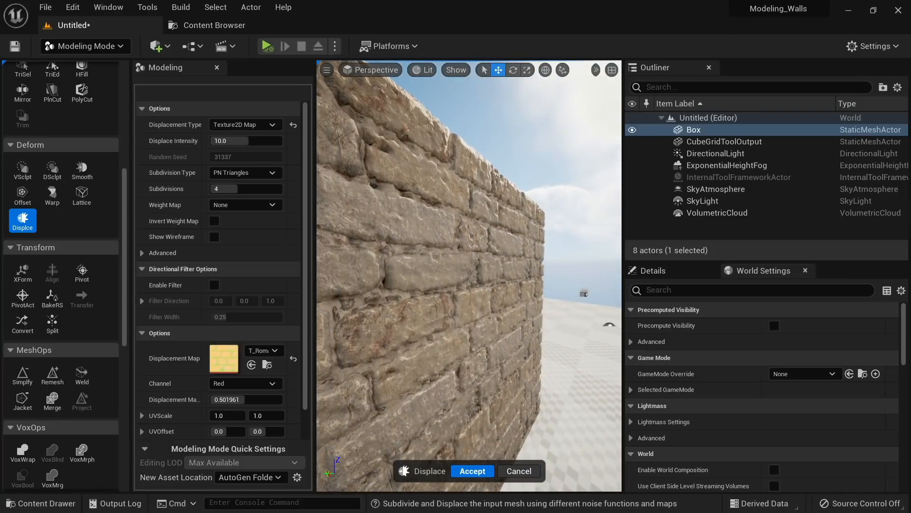
{"action": "left_click", "coordinate": [225, 384]}
{"action": "left_click", "coordinate": [225, 383]}
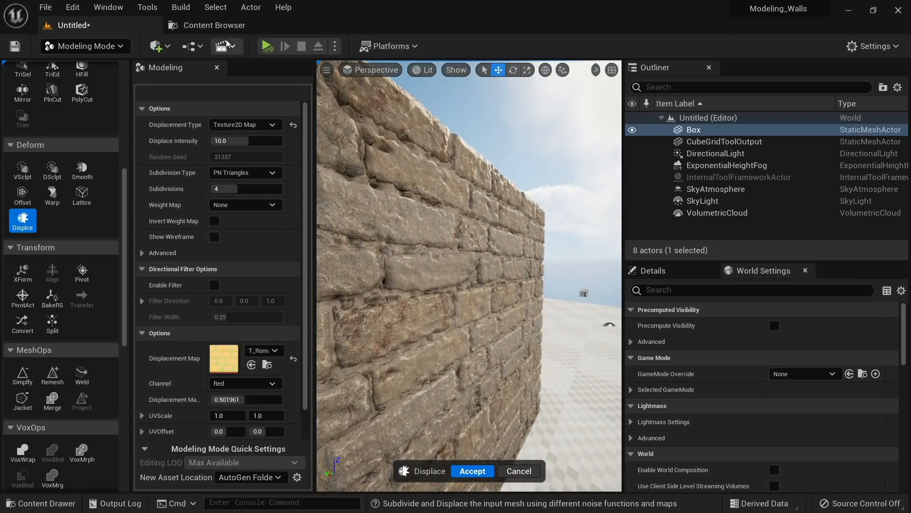
Reopen the ORDp texture, compare its individual color channels, and return to the wall's Displace settings in the level
{"action": "left_click", "coordinate": [231, 27]}
{"action": "double_click", "coordinate": [328, 109]}
{"action": "left_click", "coordinate": [272, 48]}
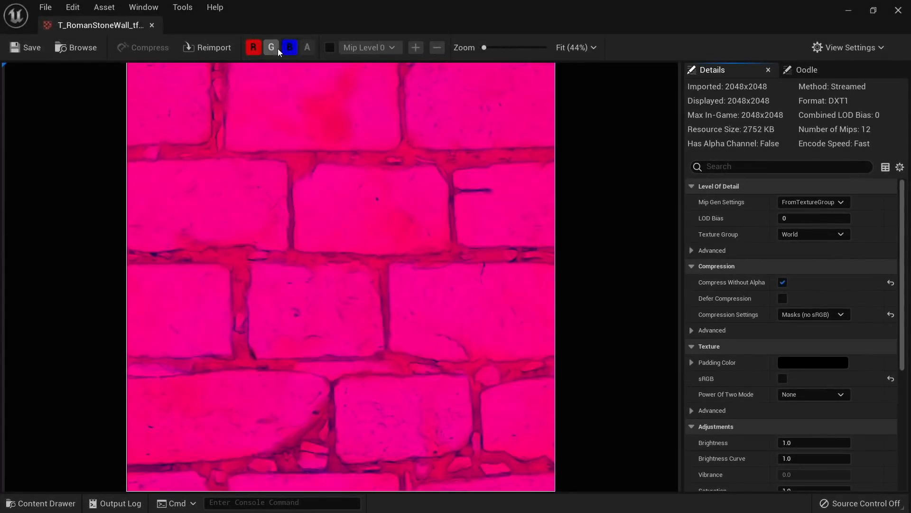
{"action": "left_click", "coordinate": [290, 48]}
{"action": "scroll", "coordinate": [346, 246], "scroll_direction": "up", "scroll_amount": 5}
{"action": "scroll", "coordinate": [346, 245], "scroll_direction": "down", "scroll_amount": 4}
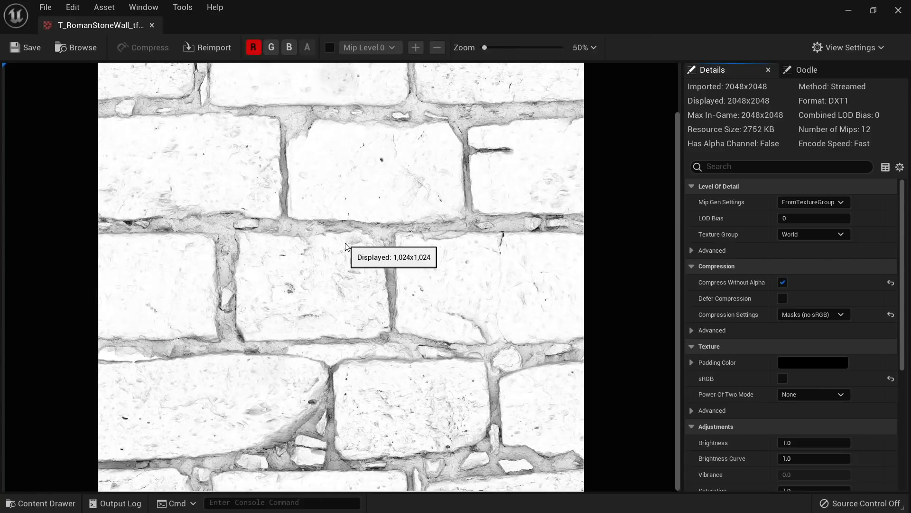
{"action": "left_click", "coordinate": [271, 48]}
{"action": "left_click", "coordinate": [253, 47]}
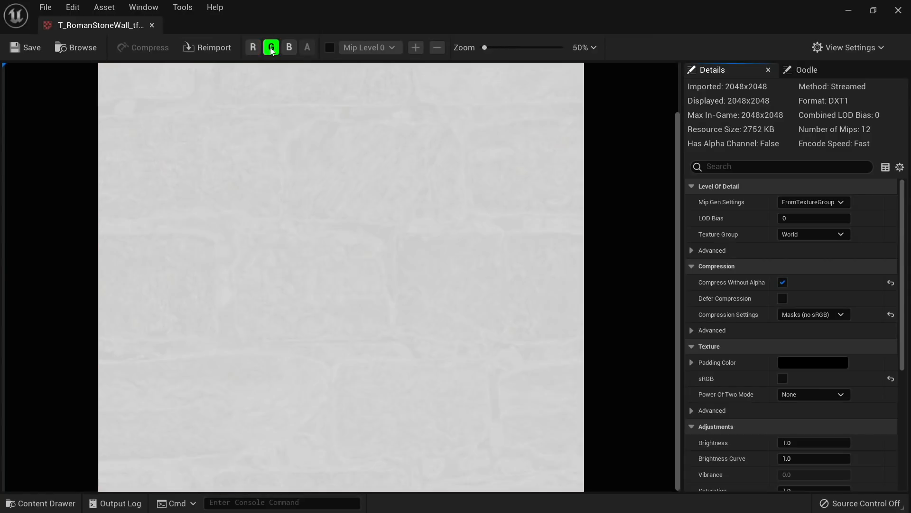
{"action": "left_click", "coordinate": [253, 47]}
{"action": "left_click", "coordinate": [289, 48]}
{"action": "left_click", "coordinate": [152, 26]}
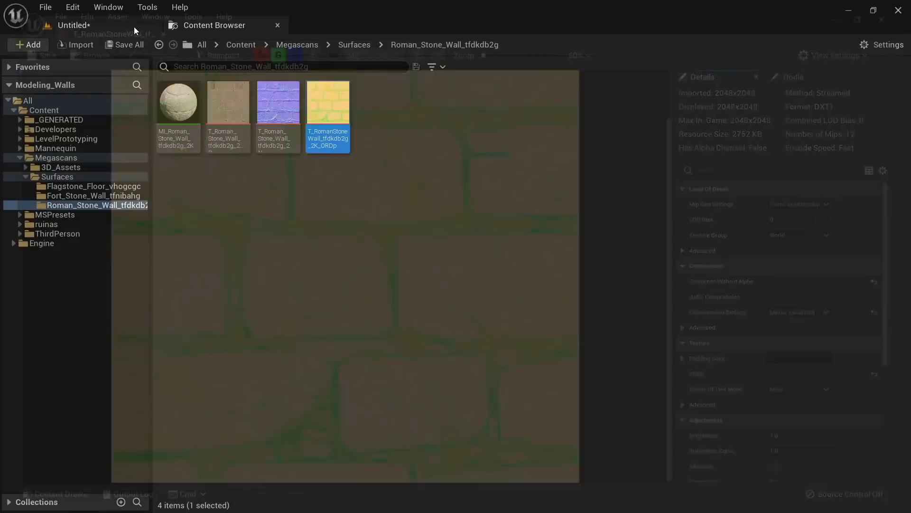
{"action": "left_click", "coordinate": [127, 20]}
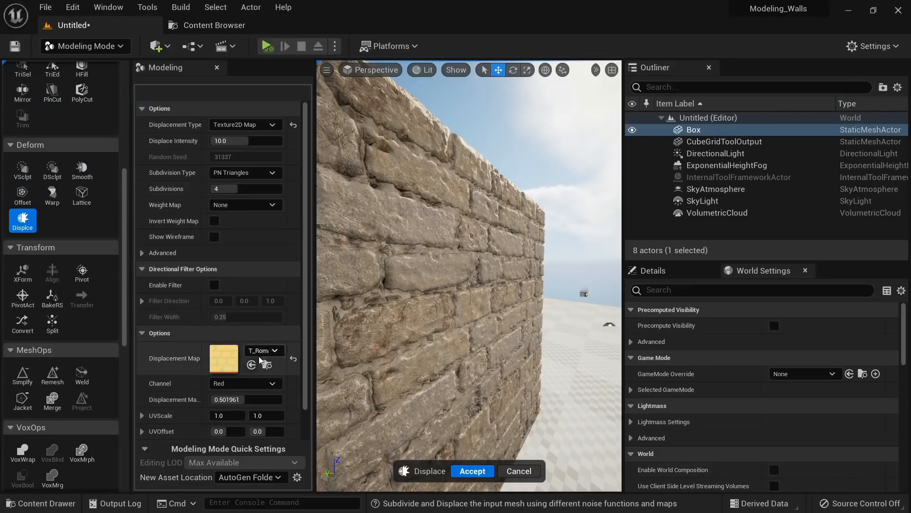
Set the wall's displacement channel to Blue and inspect the relief around the wall's edge
{"action": "left_click", "coordinate": [246, 382]}
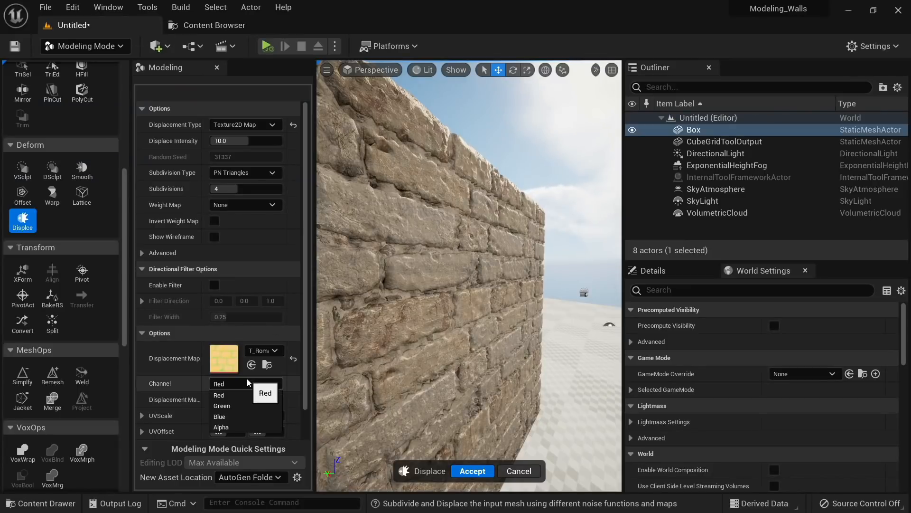
{"action": "left_click", "coordinate": [230, 420]}
{"action": "left_click_drag", "start_coordinate": [454, 328], "coordinate": [361, 330], "text": "alt"}
{"action": "left_click_drag", "start_coordinate": [456, 304], "coordinate": [427, 290], "text": "alt"}
{"action": "mouse_move", "coordinate": [427, 289]}
{"action": "right_mouse_down"}
{"action": "mouse_move", "coordinate": [456, 287]}
{"action": "mouse_move", "coordinate": [439, 287]}
{"action": "right_mouse_up"}
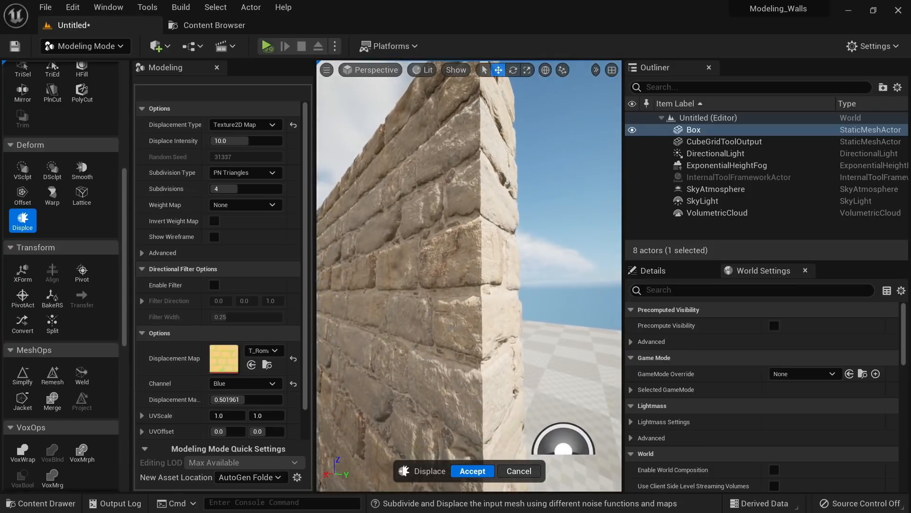
Try a Displace Intensity of 50 on the wall and inspect the exaggerated bricks from the front
{"action": "left_click", "coordinate": [244, 140]}
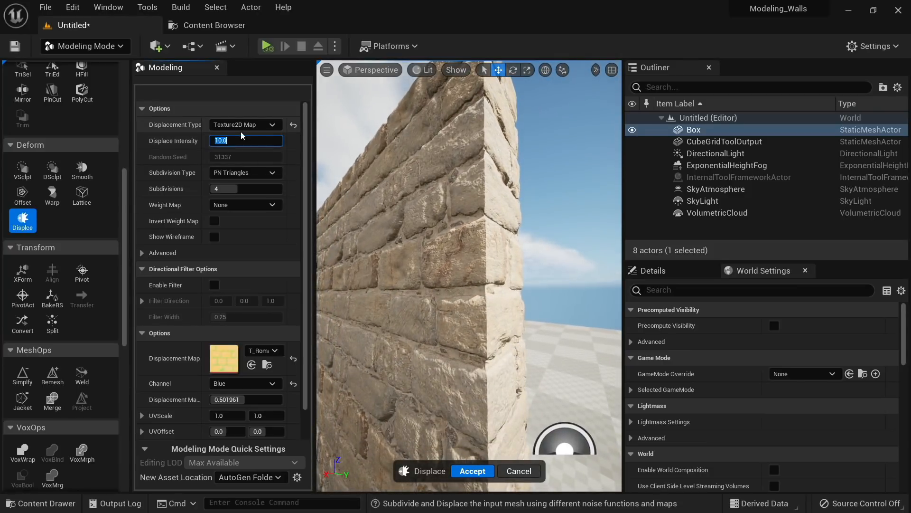
{"action": "type", "text": "50"}
{"action": "key", "text": "Return"}
{"action": "right_click_drag", "start_coordinate": [417, 256], "coordinate": [537, 259]}
Set the wall's Displace Intensity to 20, check the bricks up close, and accept the displacement
{"action": "left_click", "coordinate": [266, 142]}
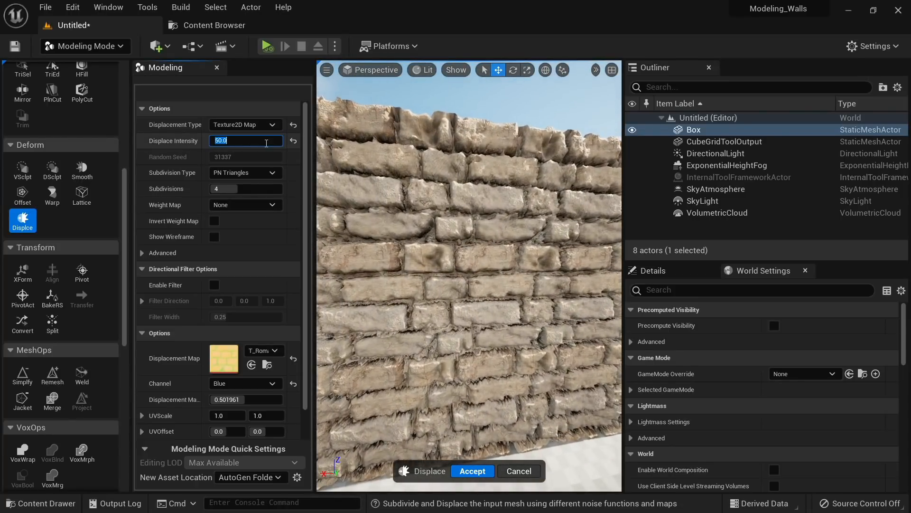
{"action": "right_click_drag", "start_coordinate": [418, 256], "coordinate": [405, 229]}
{"action": "key", "text": "w"}
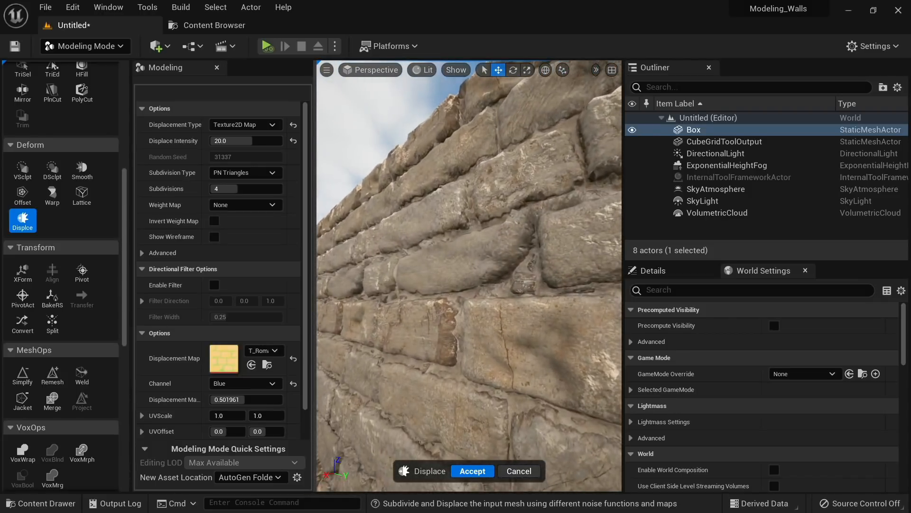
{"action": "left_click", "coordinate": [471, 471]}
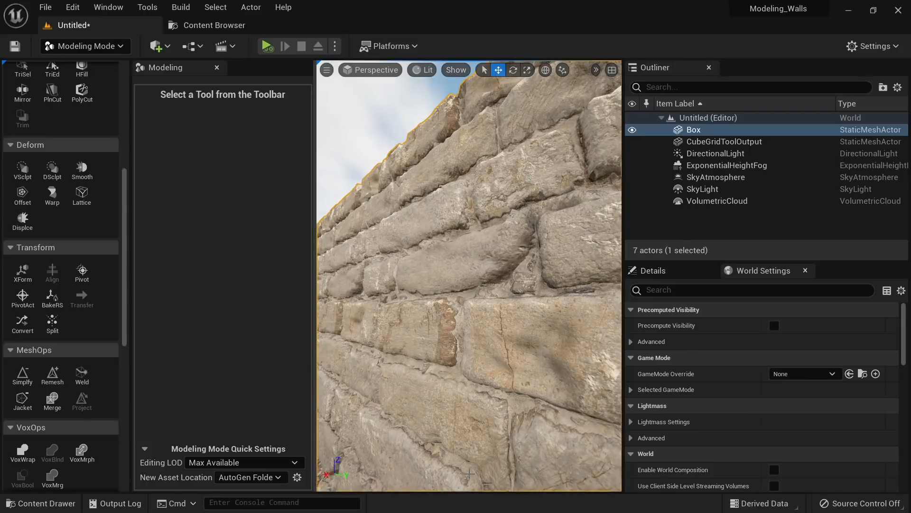
Switch to Select mode, show the wall's details, and locate its static mesh Box_179C3905 in the Content Browser
{"action": "right_click_drag", "start_coordinate": [470, 332], "coordinate": [540, 326]}
{"action": "key", "text": "shift+1"}
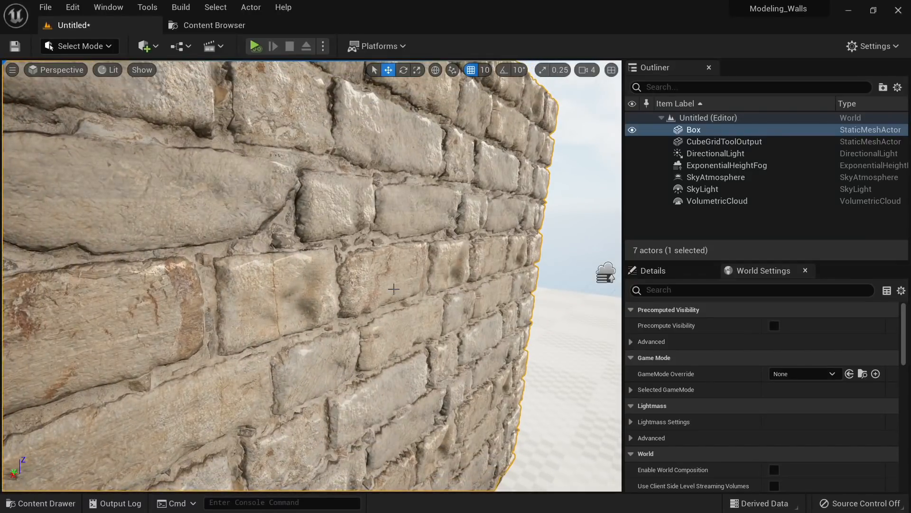
{"action": "key", "text": "ctrl+space"}
{"action": "key", "text": "ctrl+space"}
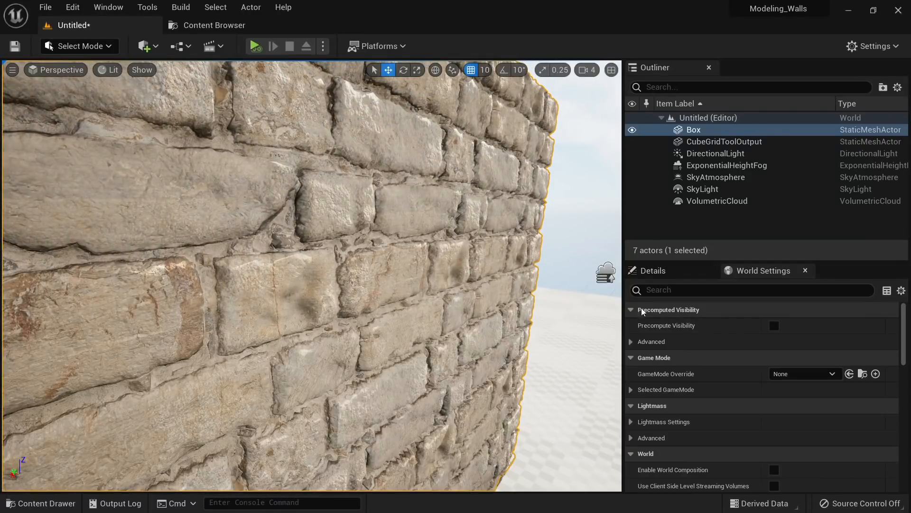
{"action": "left_click", "coordinate": [667, 273]}
{"action": "right_click_drag", "start_coordinate": [444, 291], "coordinate": [403, 291]}
{"action": "scroll", "coordinate": [747, 406], "scroll_direction": "down", "scroll_amount": 2}
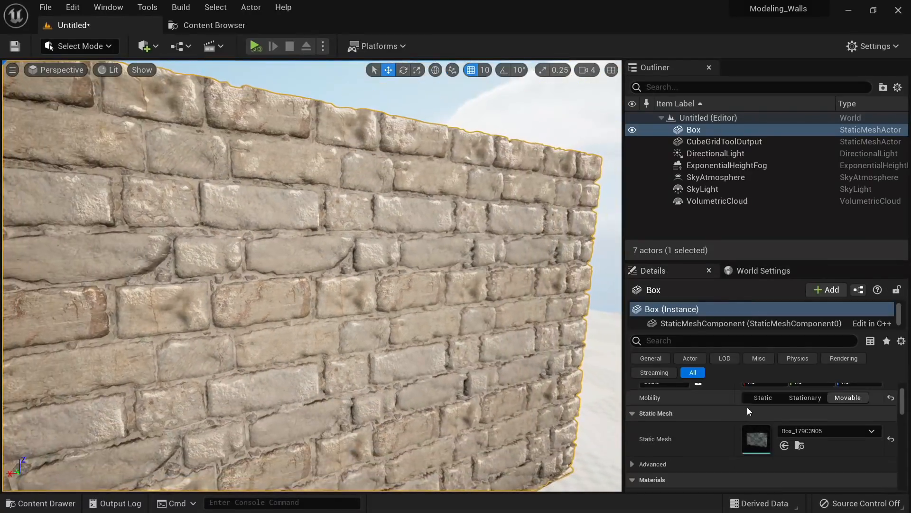
{"action": "left_click", "coordinate": [799, 445]}
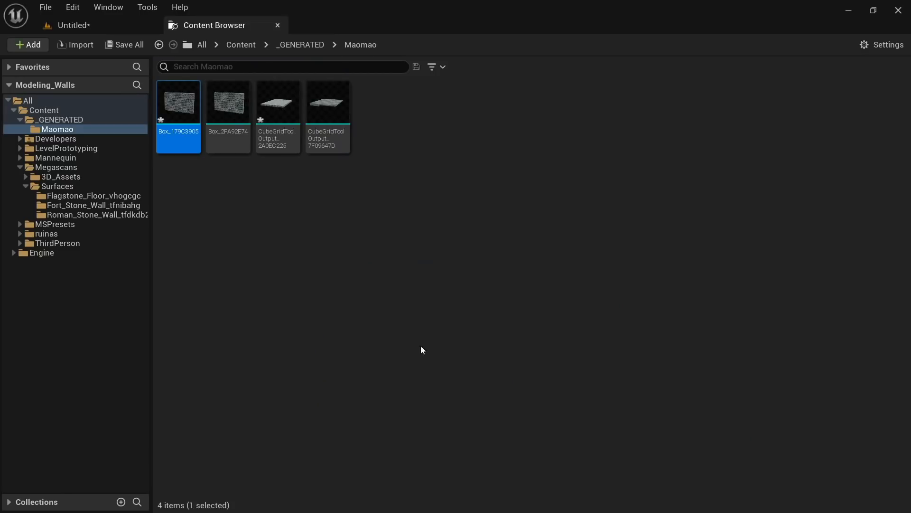
Enable Nanite on the Box_179C3905 static mesh
{"action": "right_click", "coordinate": [181, 125]}
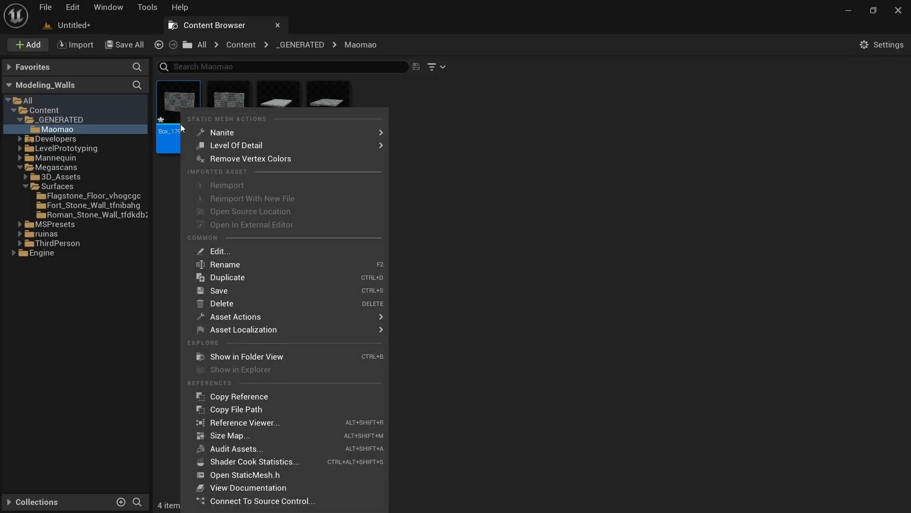
{"action": "mouse_move", "coordinate": [236, 134]}
{"action": "left_click", "coordinate": [416, 135]}
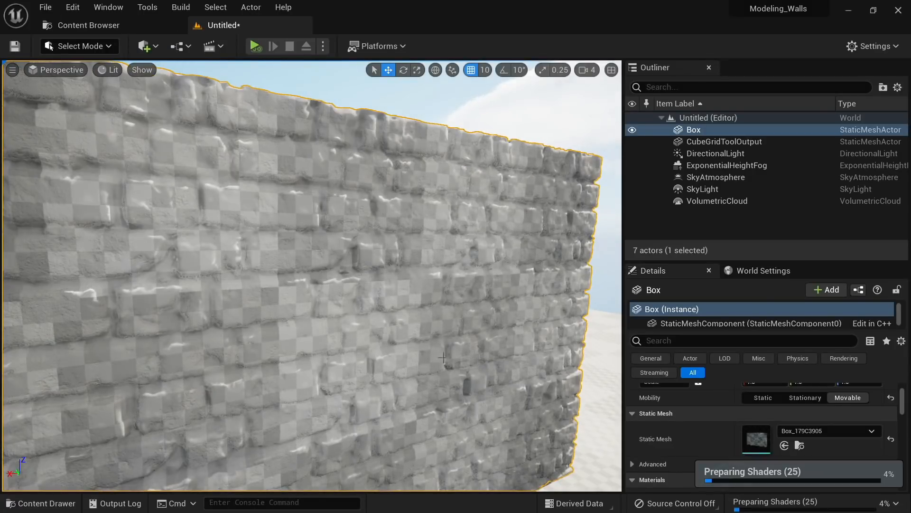
Play the level full screen from the floor near the wall, run the character around to view it, and stop playing
{"action": "scroll", "coordinate": [401, 428], "scroll_direction": "down", "scroll_amount": 10}
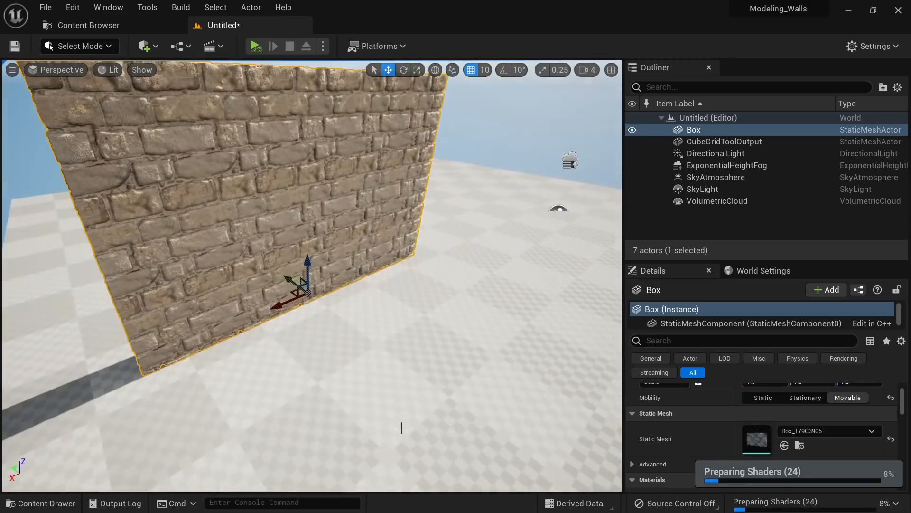
{"action": "key", "text": "Escape"}
{"action": "right_click", "coordinate": [372, 429]}
{"action": "left_click", "coordinate": [414, 416]}
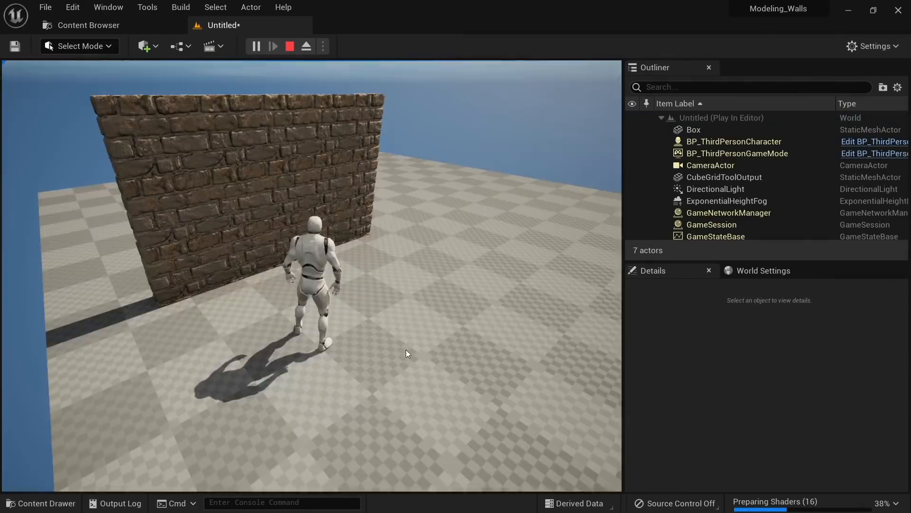
{"action": "key", "text": "F11"}
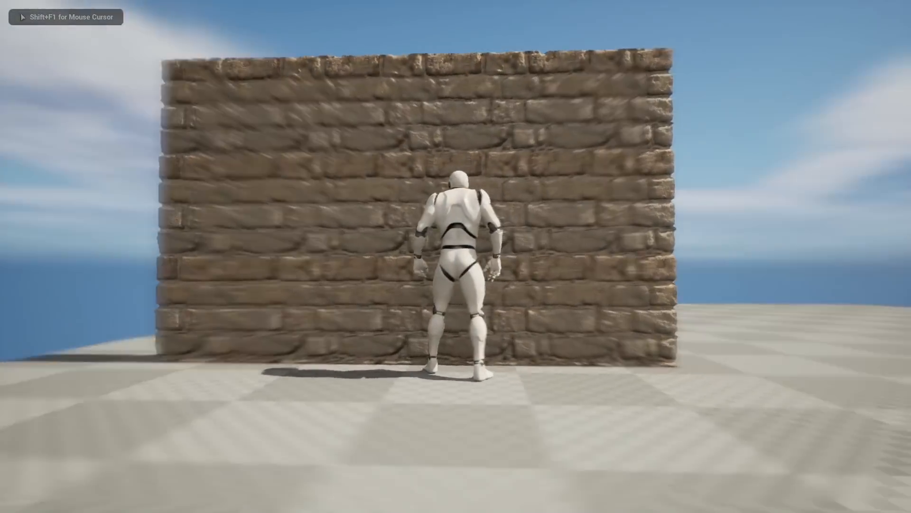
{"action": "key", "text": "w"}
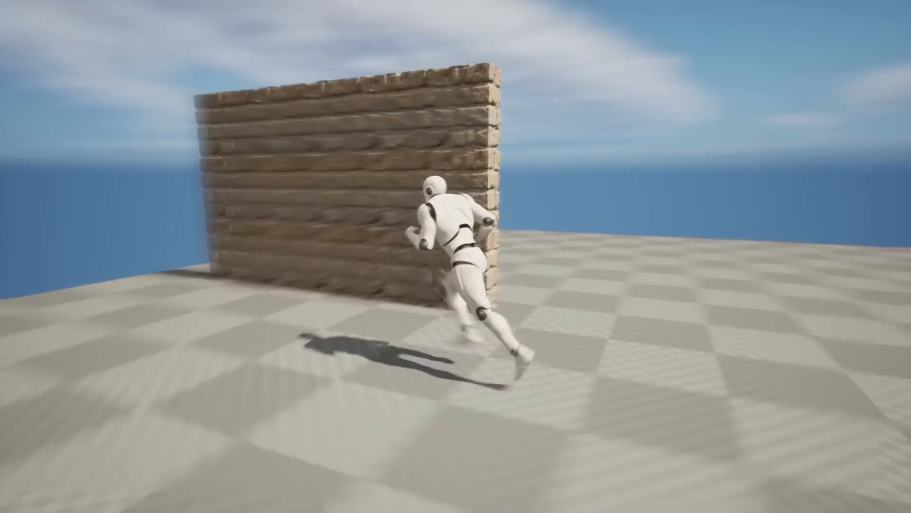
{"action": "key", "text": "Escape"}
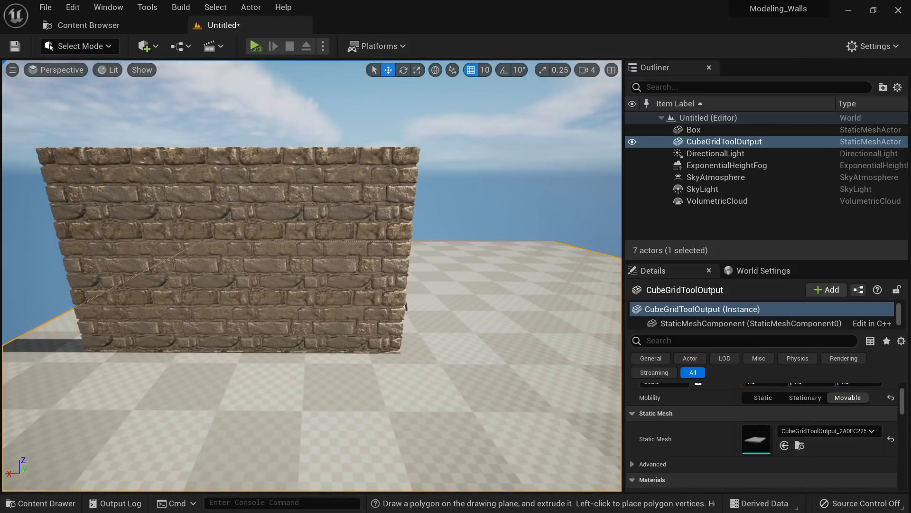
Select the wall and switch back to Modeling mode
{"action": "left_click", "coordinate": [360, 271]}
{"action": "right_click_drag", "start_coordinate": [361, 271], "coordinate": [413, 308]}
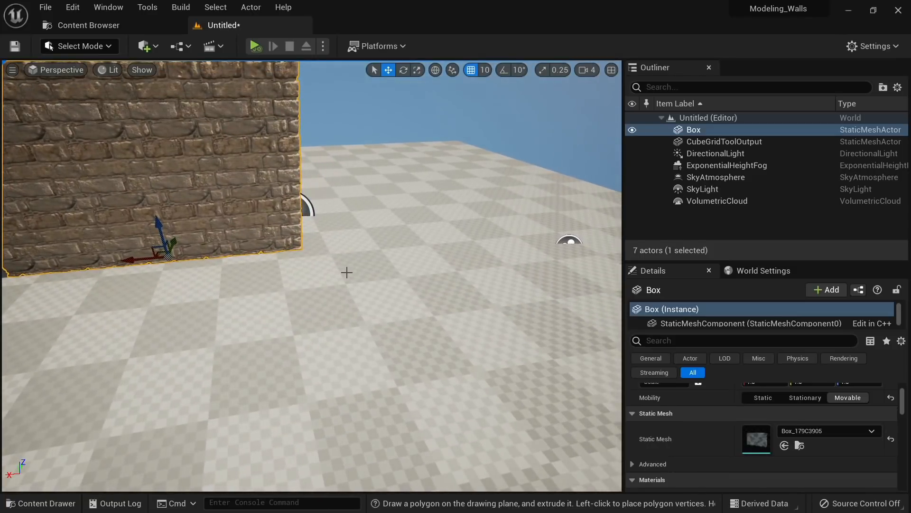
{"action": "left_click", "coordinate": [107, 46]}
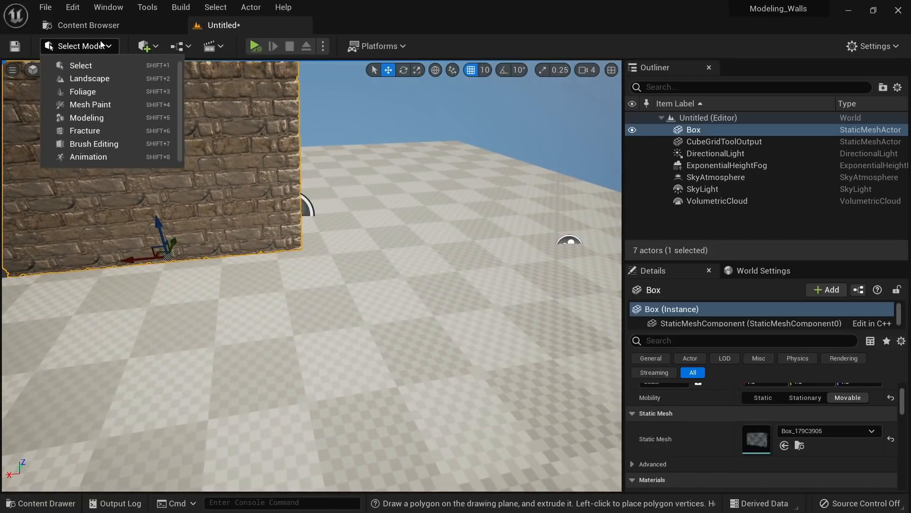
{"action": "left_click", "coordinate": [102, 116]}
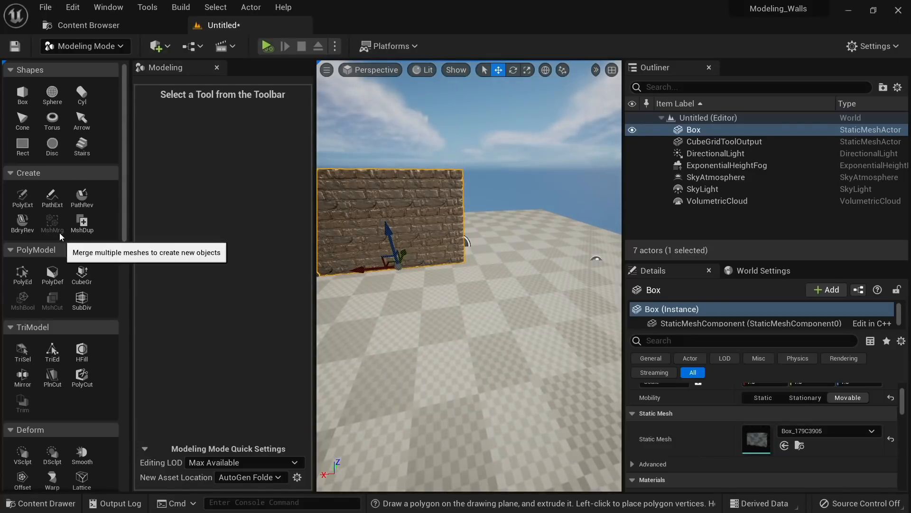
Draw a closed, irregular freehand polygon on the floor in front of the wall with Polygon Extrude
{"action": "left_click", "coordinate": [23, 199]}
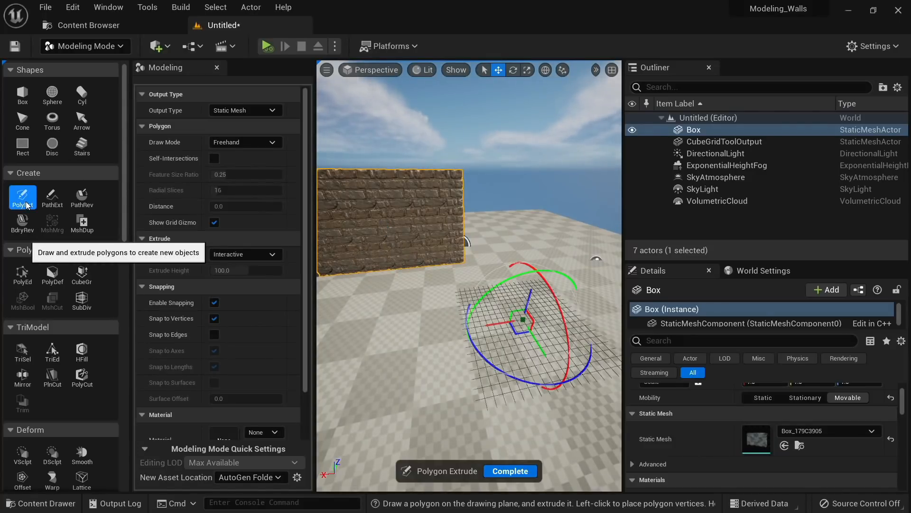
{"action": "right_click_drag", "start_coordinate": [365, 351], "coordinate": [322, 404]}
{"action": "left_click", "coordinate": [434, 392]}
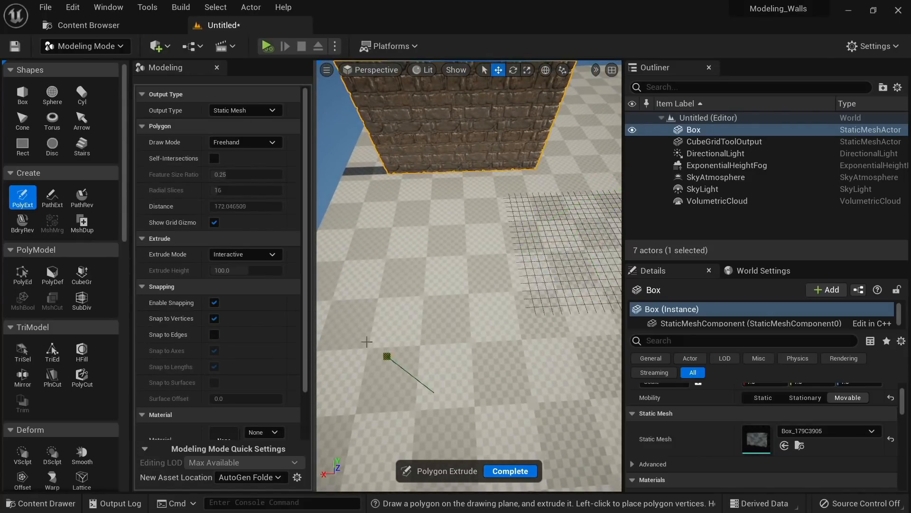
{"action": "left_click", "coordinate": [446, 219]}
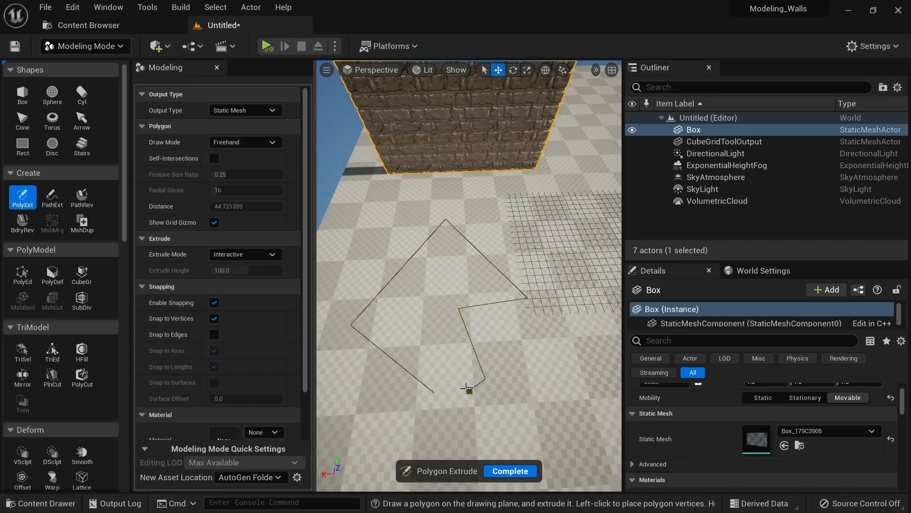
{"action": "left_click", "coordinate": [434, 392]}
{"action": "left_click", "coordinate": [434, 393]}
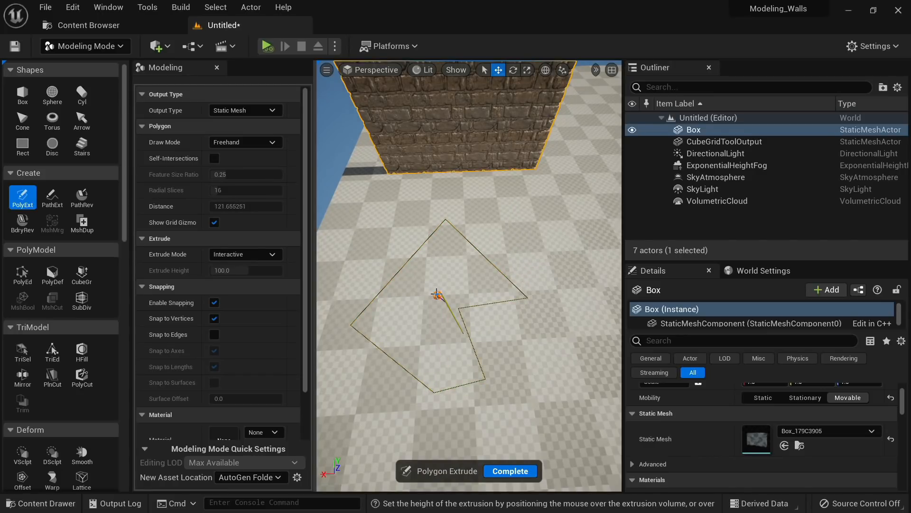
Extrude the floor polygon interactively to a height of about 390 and complete the tool
{"action": "left_click_drag", "start_coordinate": [437, 294], "coordinate": [354, 185], "text": "alt"}
{"action": "left_click_drag", "start_coordinate": [471, 300], "coordinate": [469, 271], "text": "alt"}
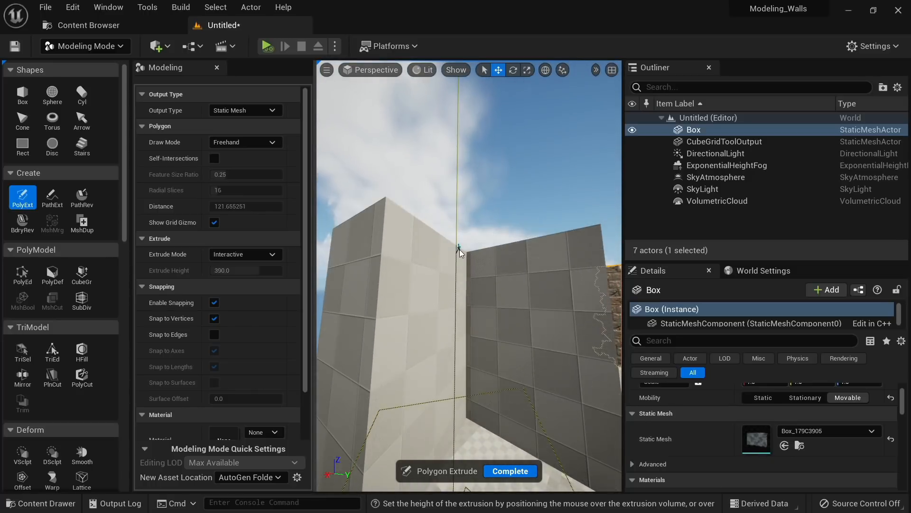
{"action": "left_click", "coordinate": [529, 315]}
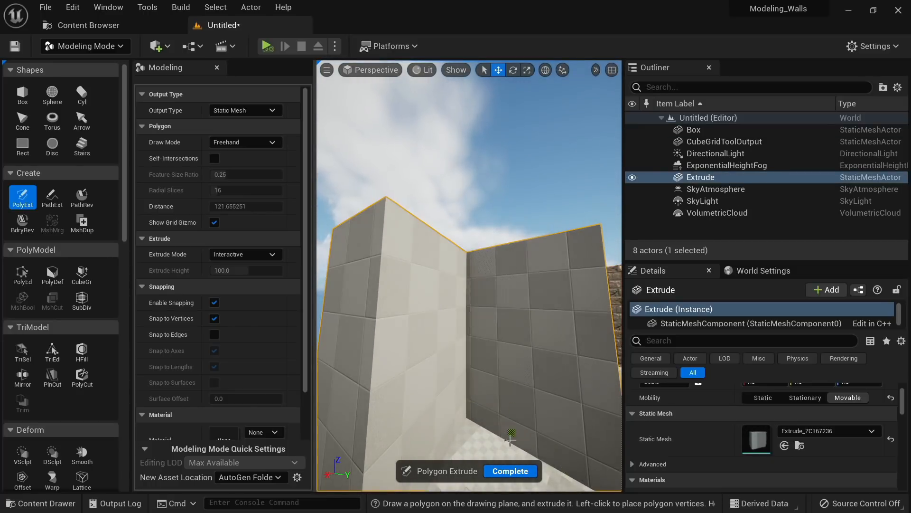
{"action": "left_click", "coordinate": [513, 471]}
Inspect the extruded polygon block and delete it
{"action": "left_click_drag", "start_coordinate": [498, 375], "coordinate": [586, 442], "text": "alt"}
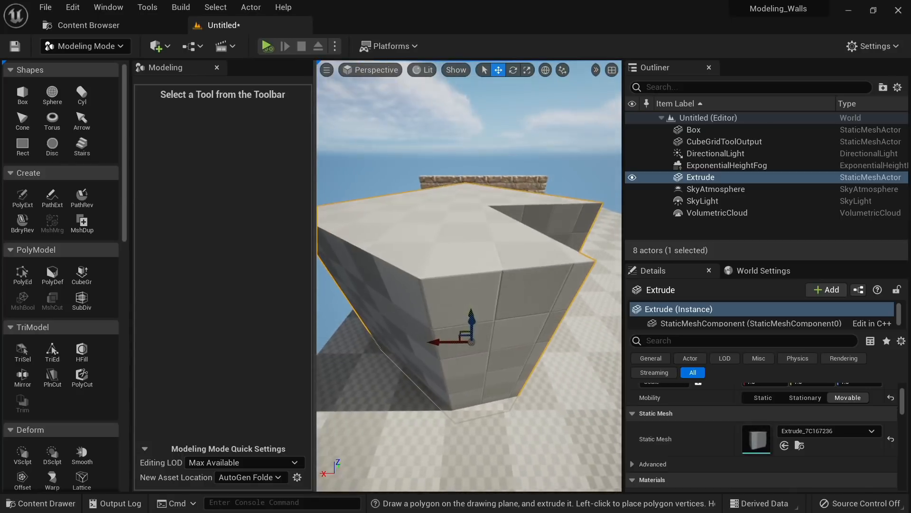
{"action": "left_click_drag", "start_coordinate": [457, 358], "coordinate": [458, 360], "text": "alt"}
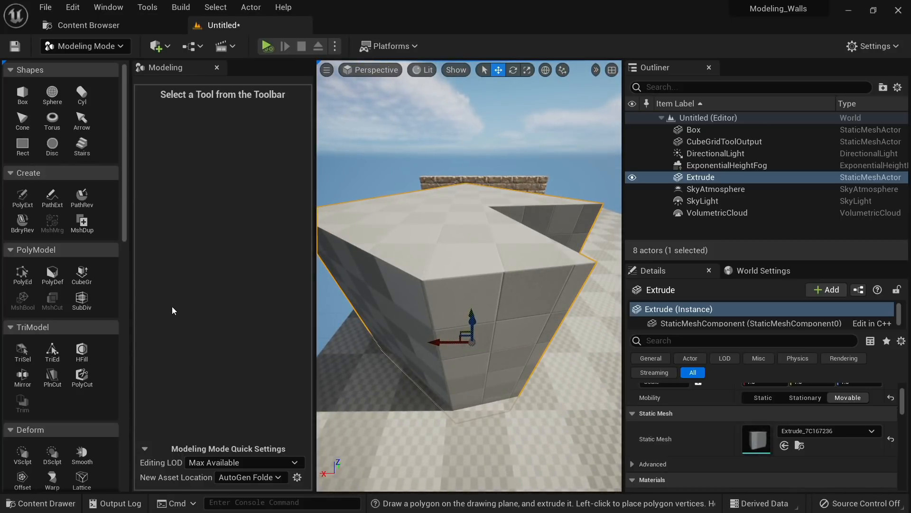
{"action": "key", "text": "Delete"}
Start a new Polygon Extrude with snapping disabled, Extrude Mode set to Fixed, and Extrude Height set to 150
{"action": "right_click_drag", "start_coordinate": [441, 238], "coordinate": [425, 223]}
{"action": "key", "text": "w"}
{"action": "key", "text": "w"}
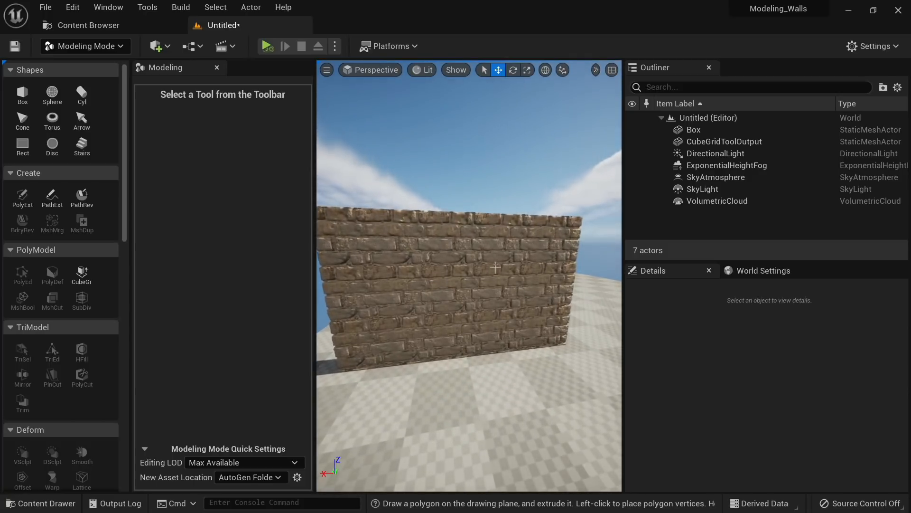
{"action": "left_click", "coordinate": [23, 203]}
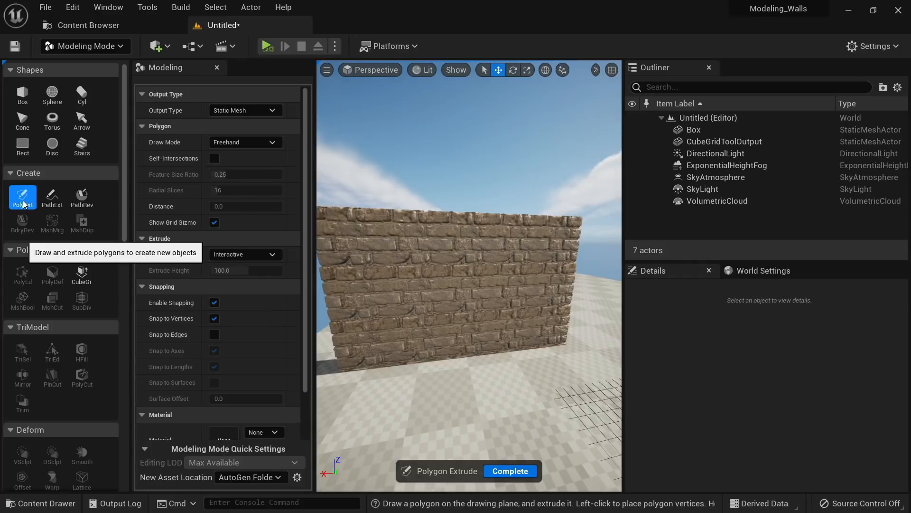
{"action": "left_click", "coordinate": [216, 301]}
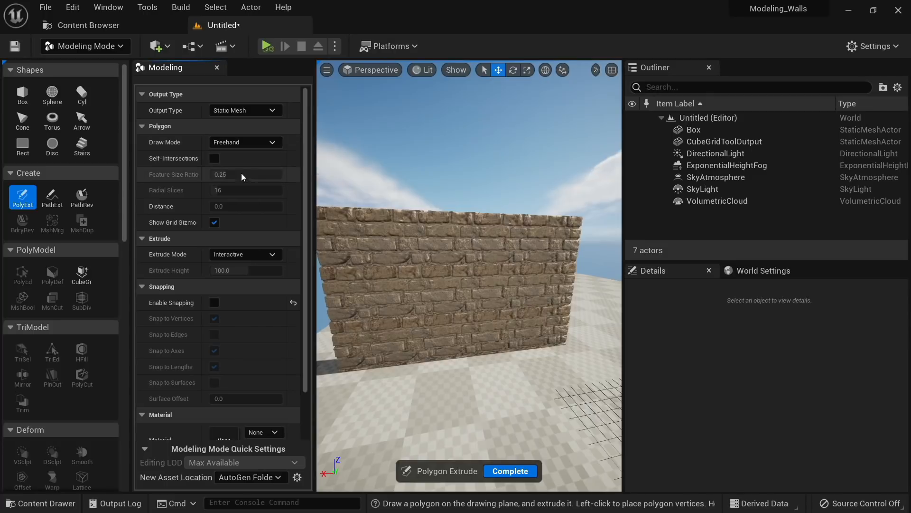
{"action": "left_click", "coordinate": [238, 255]}
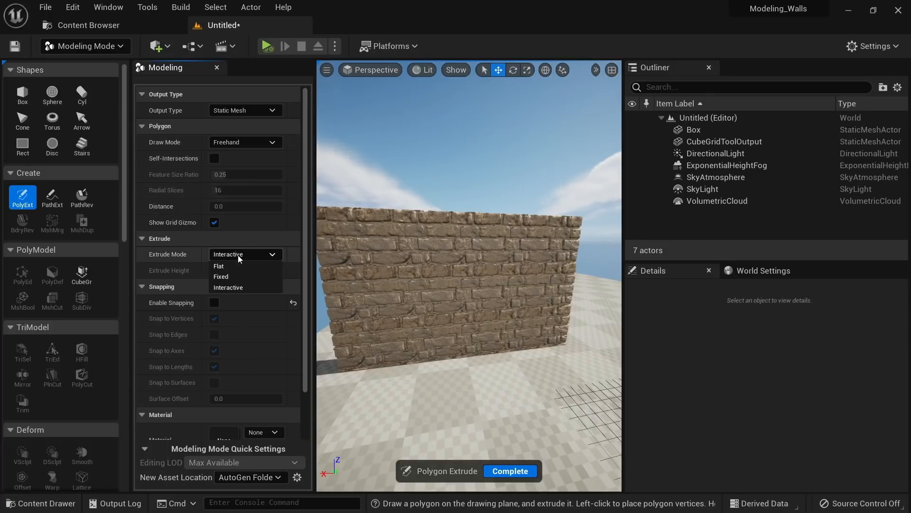
{"action": "left_click", "coordinate": [231, 276]}
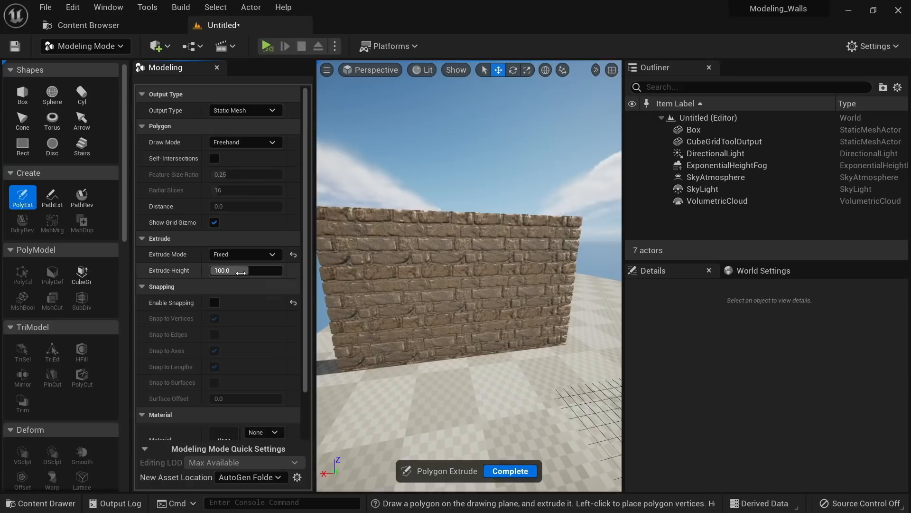
{"action": "left_click", "coordinate": [240, 273]}
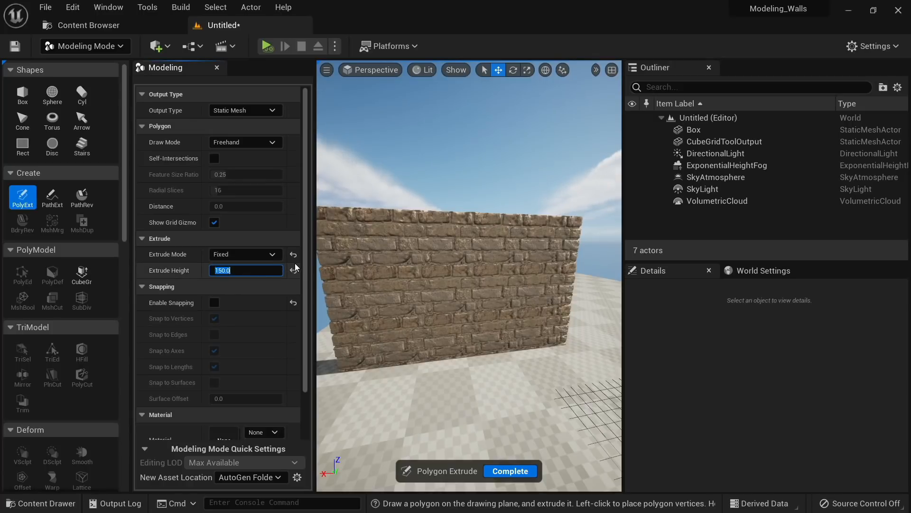
{"action": "right_click_drag", "start_coordinate": [406, 359], "coordinate": [510, 406]}
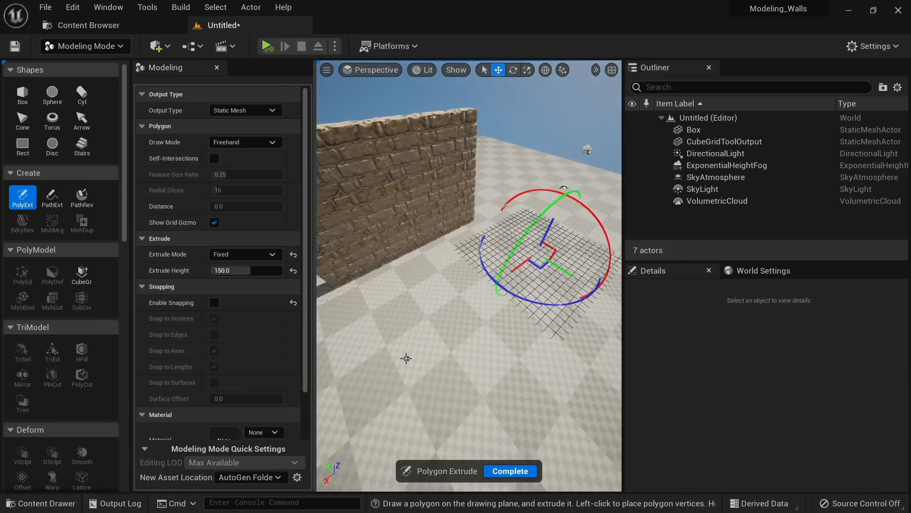
Draw a closed four-sided polygon on the floor in front of the wall at the fixed extrude height and complete the tool
{"action": "mouse_move", "coordinate": [406, 358]}
{"action": "left_mouse_down"}
{"action": "mouse_move", "coordinate": [489, 326]}
{"action": "mouse_move", "coordinate": [402, 425]}
{"action": "mouse_move", "coordinate": [407, 358]}
{"action": "left_mouse_up"}
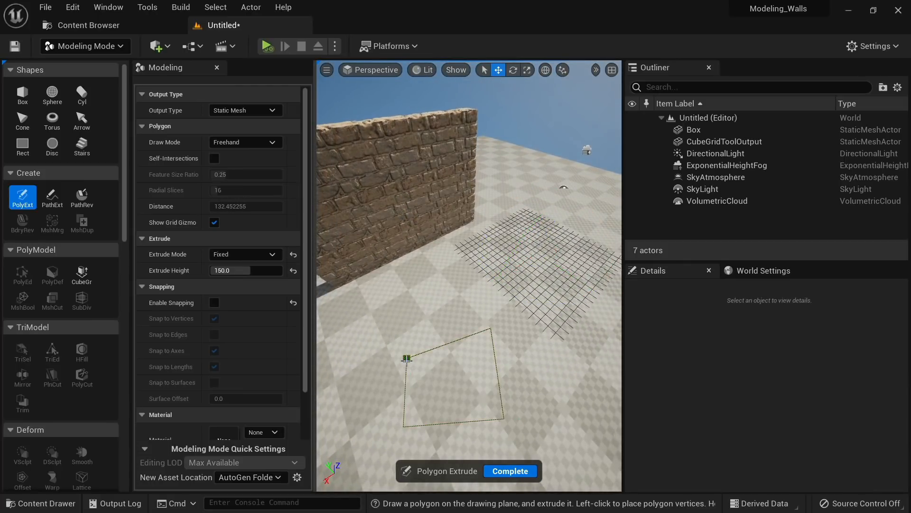
{"action": "left_click", "coordinate": [407, 358]}
{"action": "right_click_drag", "start_coordinate": [407, 358], "coordinate": [445, 361]}
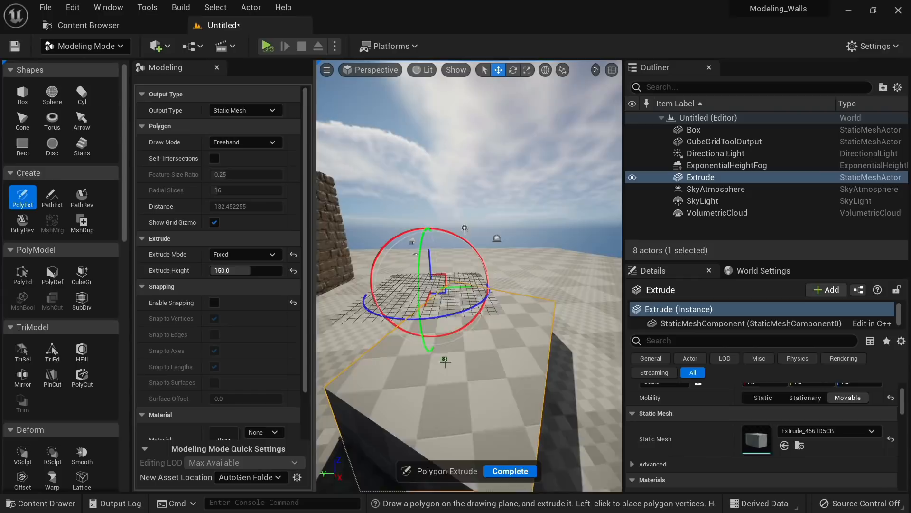
{"action": "left_click", "coordinate": [510, 471]}
Inspect the fixed-height extruded block beside the wall and delete it
{"action": "right_click_drag", "start_coordinate": [515, 361], "coordinate": [428, 366]}
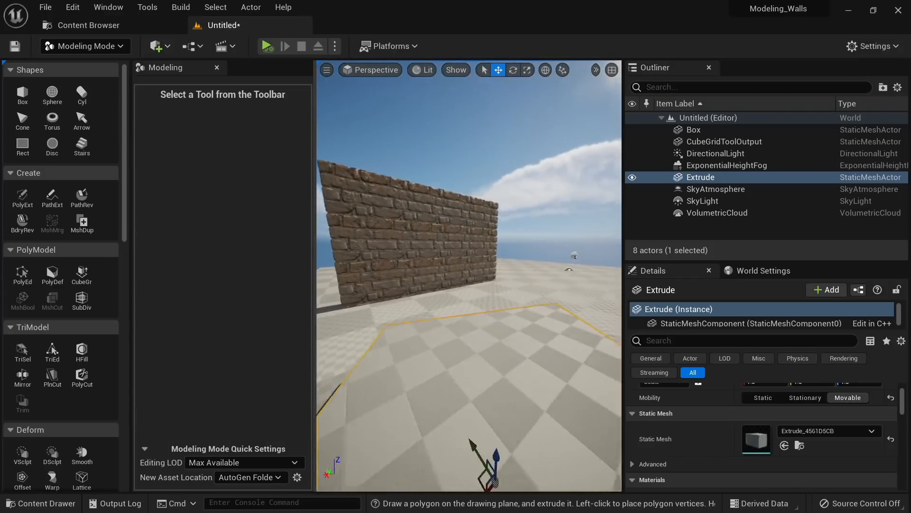
{"action": "right_click_drag", "start_coordinate": [490, 348], "coordinate": [456, 339]}
{"action": "left_click", "coordinate": [453, 262]}
{"action": "right_click_drag", "start_coordinate": [454, 263], "coordinate": [380, 296]}
{"action": "left_click", "coordinate": [393, 304]}
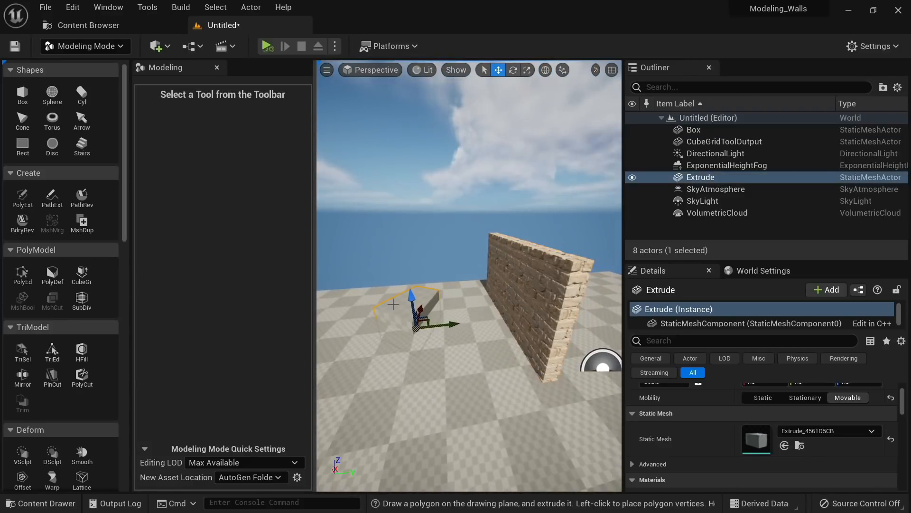
{"action": "key", "text": "Delete"}
Hide the CubeGridToolOutput floor mesh and select the brick wall
{"action": "left_click", "coordinate": [439, 326]}
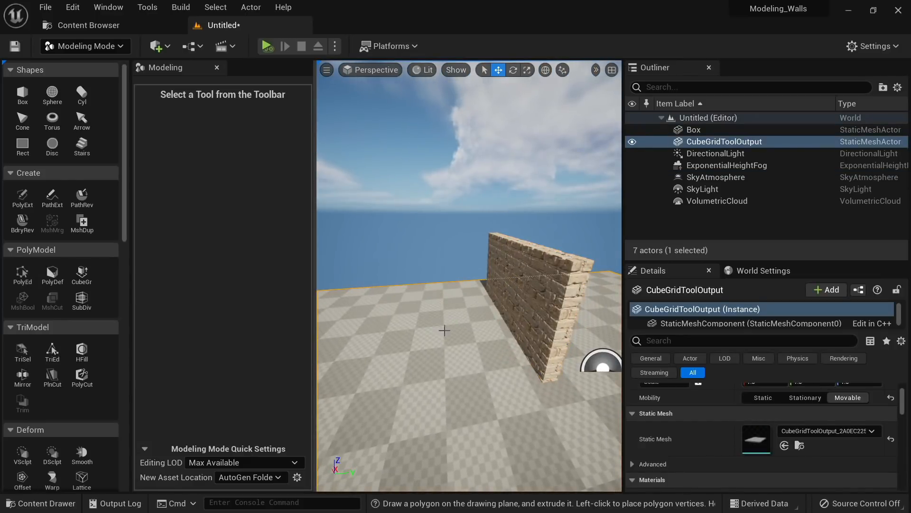
{"action": "key", "text": "h"}
{"action": "left_click", "coordinate": [509, 305]}
{"action": "right_click_drag", "start_coordinate": [509, 305], "coordinate": [518, 307]}
Try to rotate the wall without angle snapping and undo the rotation
{"action": "key", "text": "e"}
{"action": "left_click_drag", "start_coordinate": [444, 274], "coordinate": [451, 276]}
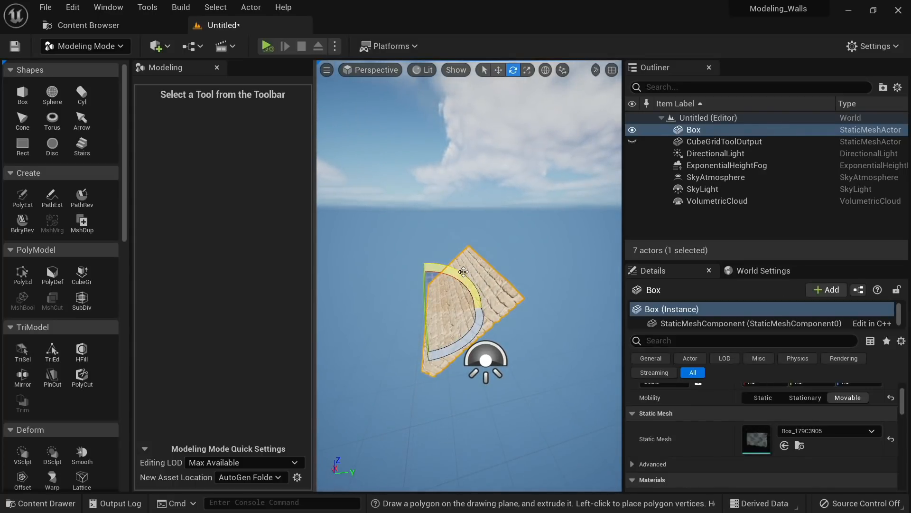
{"action": "key", "text": "ctrl+z"}
Switch to Select mode, enable 10° rotation snapping and rotate the wall 90° about X so it lies flat
{"action": "key", "text": "shift+1"}
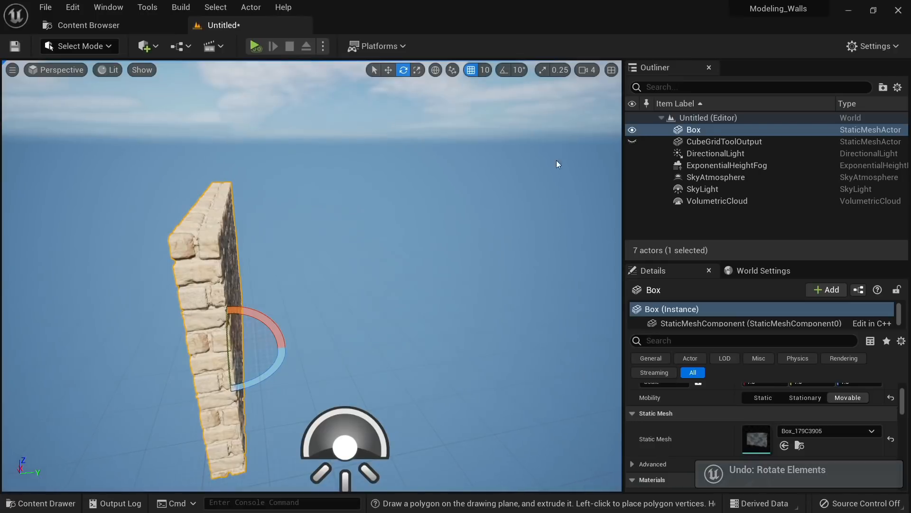
{"action": "left_click", "coordinate": [505, 70]}
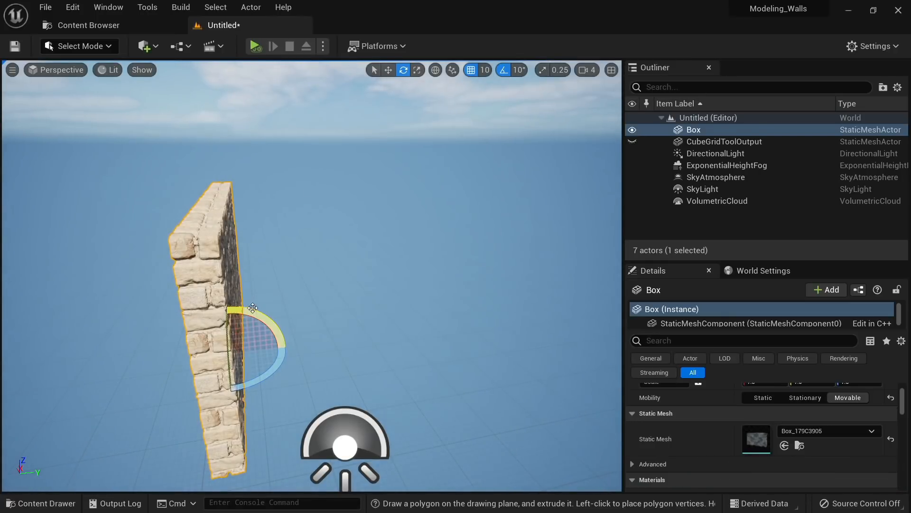
{"action": "left_click_drag", "start_coordinate": [253, 307], "coordinate": [295, 342]}
Duplicate the flat wall along the X axis, placing the copy beside the original with a small gap
{"action": "mouse_move", "coordinate": [295, 342]}
{"action": "right_mouse_down"}
{"action": "mouse_move", "coordinate": [428, 373]}
{"action": "mouse_move", "coordinate": [308, 353]}
{"action": "right_mouse_up"}
{"action": "key", "text": "a"}
{"action": "key", "text": "s"}
{"action": "key", "text": "d"}
{"action": "key", "text": "w"}
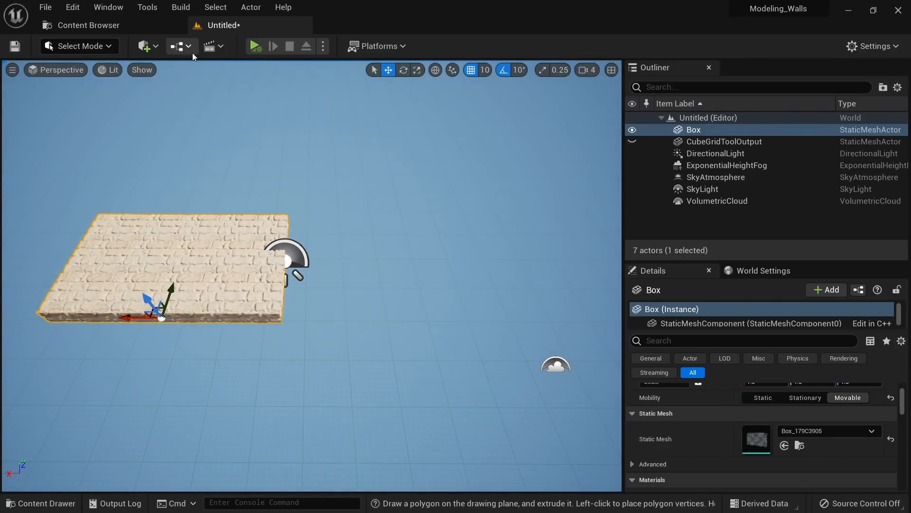
{"action": "left_click_drag", "start_coordinate": [122, 318], "coordinate": [398, 318], "text": "alt"}
In Modeling mode, turn the wall copy into an independent mesh with the Duplicate tool, keeping Handle Inputs at Delete Inputs
{"action": "left_click", "coordinate": [83, 45]}
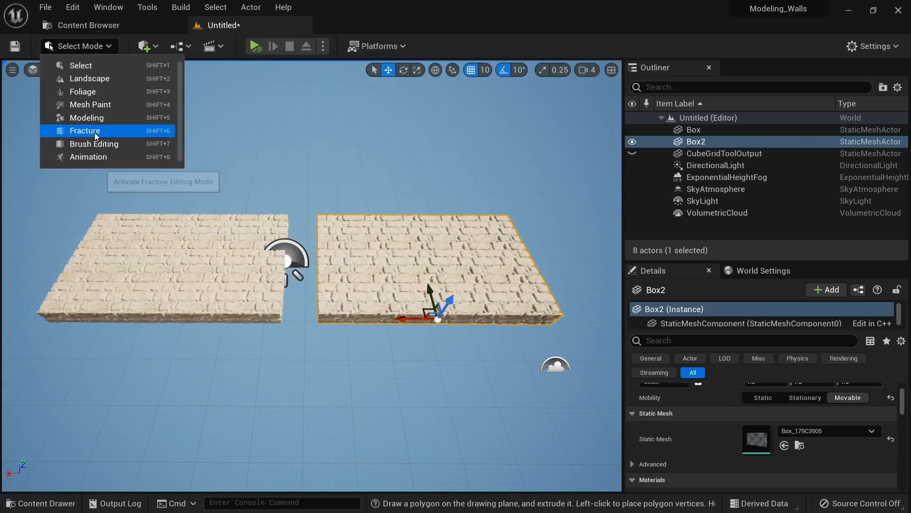
{"action": "left_click", "coordinate": [97, 120]}
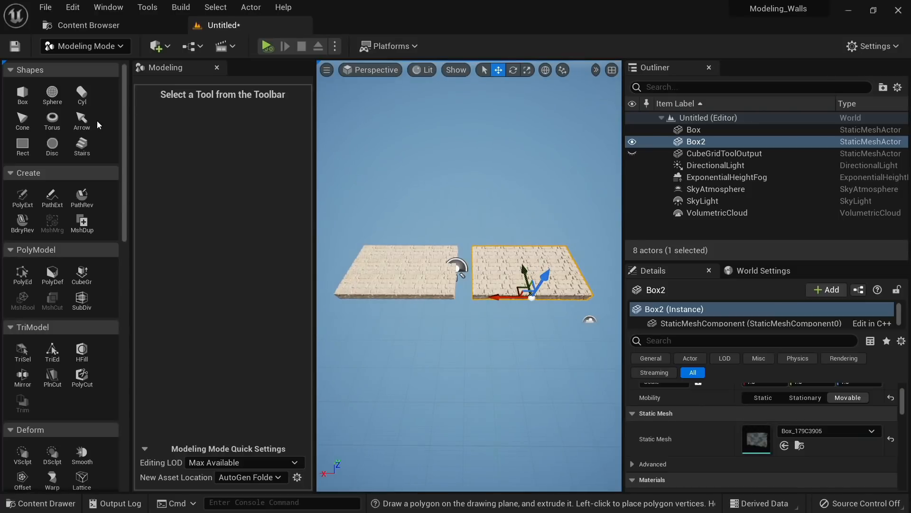
{"action": "left_click", "coordinate": [89, 231]}
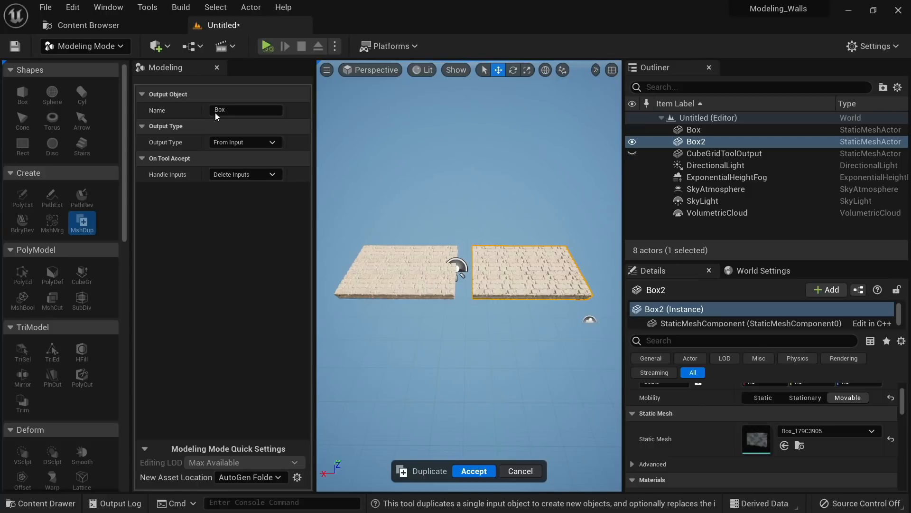
{"action": "left_click", "coordinate": [470, 472]}
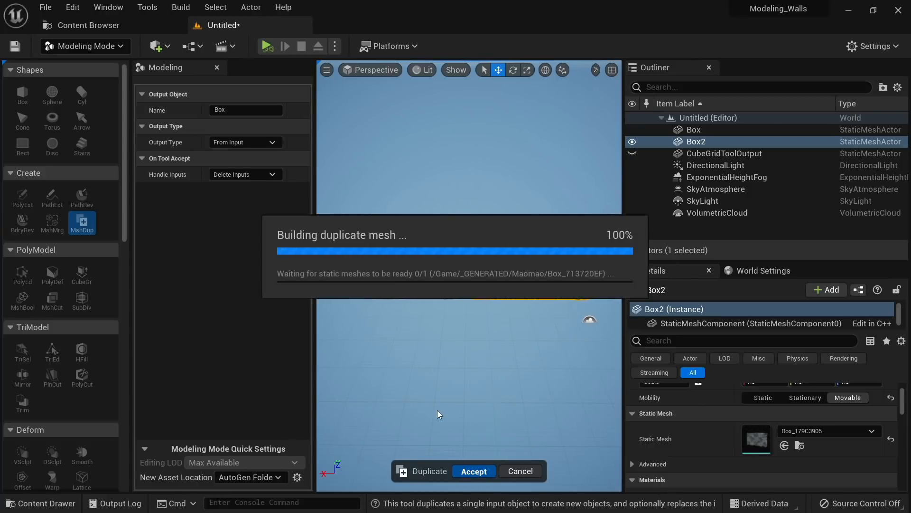
Select the original flat wall and show it in the Top view in Select mode
{"action": "left_click", "coordinate": [416, 269]}
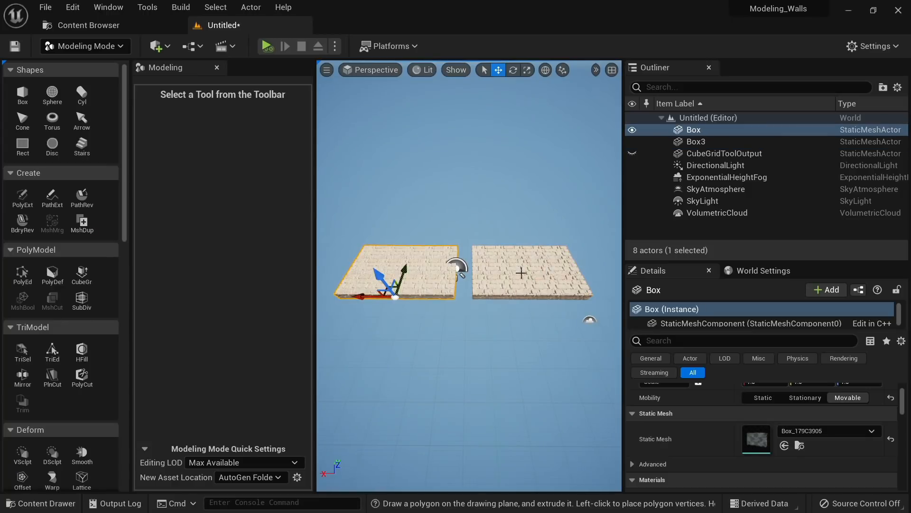
{"action": "left_click", "coordinate": [521, 273]}
{"action": "left_click", "coordinate": [405, 277]}
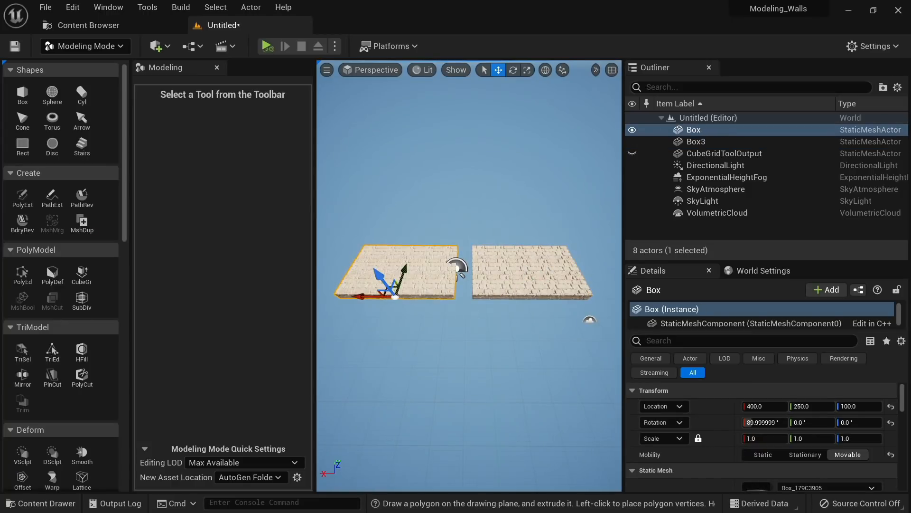
{"action": "right_click_drag", "start_coordinate": [450, 288], "coordinate": [414, 317]}
{"action": "key", "text": "shift+1"}
{"action": "left_click_drag", "start_coordinate": [450, 288], "coordinate": [304, 304], "text": "alt"}
{"action": "left_click_drag", "start_coordinate": [449, 467], "coordinate": [522, 271], "text": "alt"}
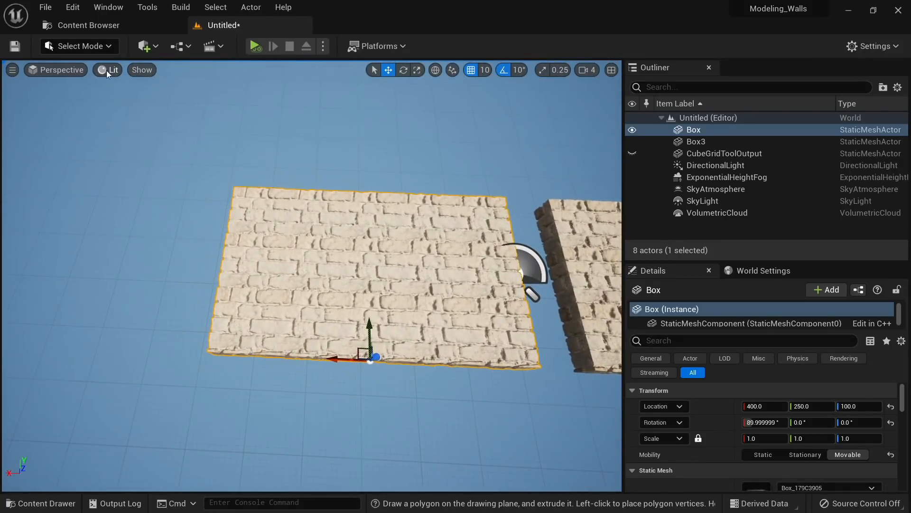
{"action": "left_click", "coordinate": [67, 70]}
{"action": "left_click", "coordinate": [64, 115]}
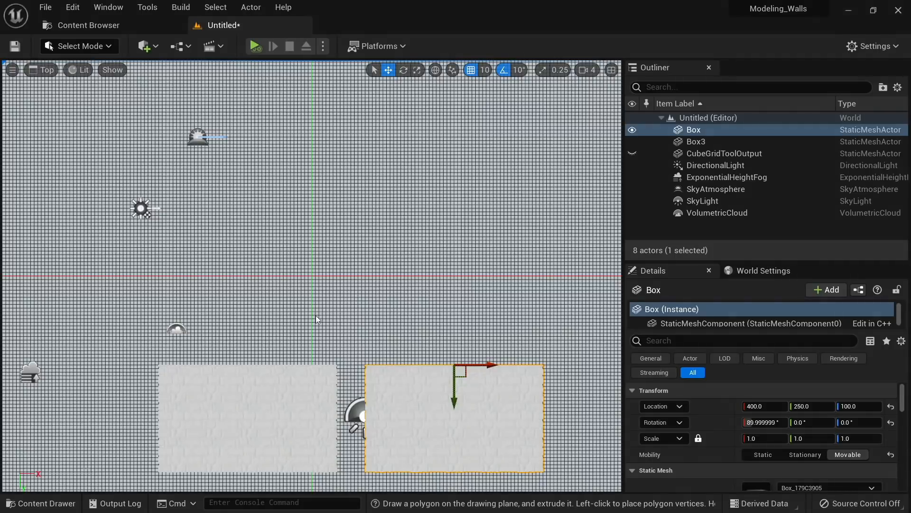
{"action": "right_click_drag", "start_coordinate": [317, 319], "coordinate": [267, 179]}
{"action": "scroll", "coordinate": [350, 246], "scroll_direction": "up", "scroll_amount": 3}
{"action": "right_click_drag", "start_coordinate": [350, 246], "coordinate": [287, 222]}
Try the Unlit view mode on the top view and restore Lit
{"action": "left_click", "coordinate": [75, 70]}
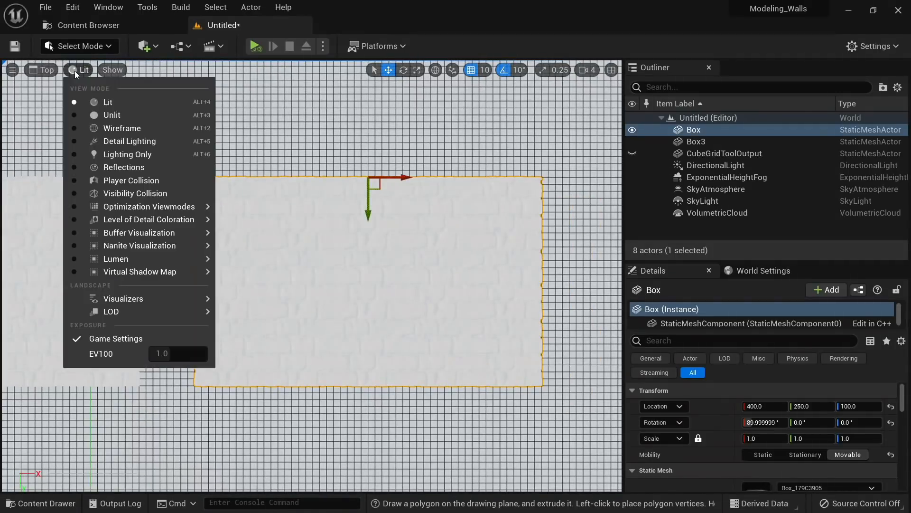
{"action": "left_click", "coordinate": [109, 115]}
{"action": "left_click", "coordinate": [78, 70]}
{"action": "left_click", "coordinate": [97, 105]}
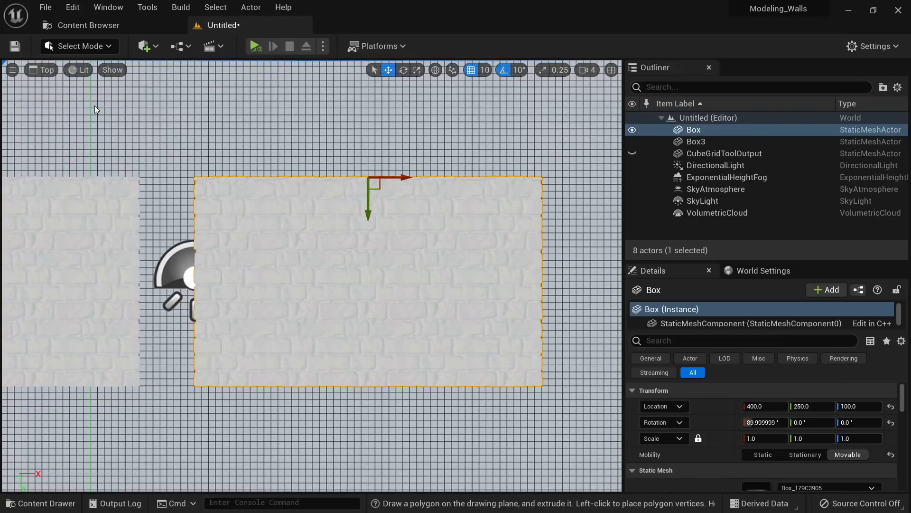
Focus the top view on the original wall and start Polygon Extrude in Modeling mode
{"action": "right_click_drag", "start_coordinate": [318, 301], "coordinate": [342, 299]}
{"action": "scroll", "coordinate": [340, 236], "scroll_direction": "up", "scroll_amount": 1}
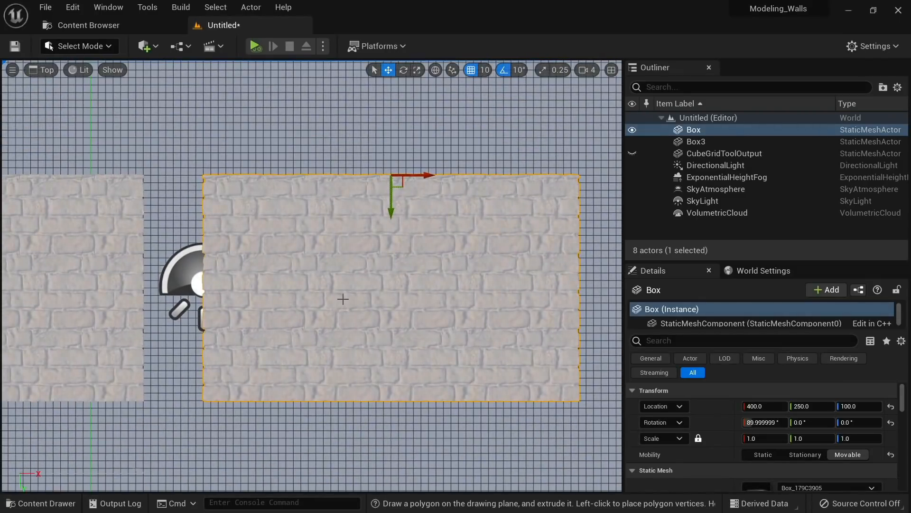
{"action": "scroll", "coordinate": [342, 298], "scroll_direction": "down", "scroll_amount": 4}
{"action": "key", "text": "f"}
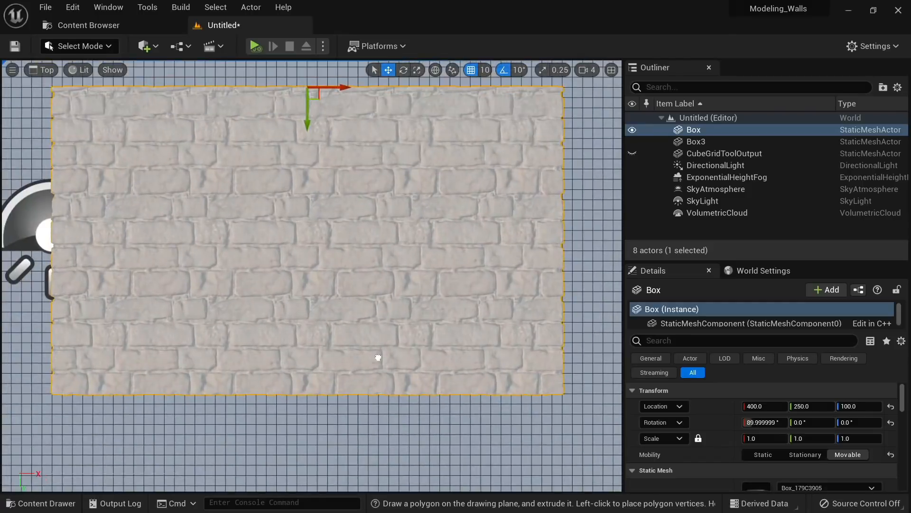
{"action": "left_click", "coordinate": [89, 49]}
{"action": "left_click", "coordinate": [97, 116]}
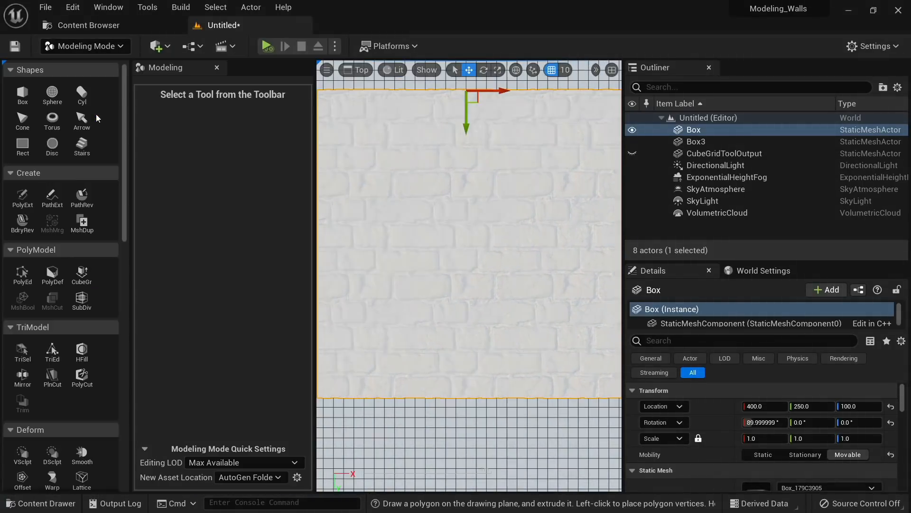
{"action": "left_click", "coordinate": [27, 282]}
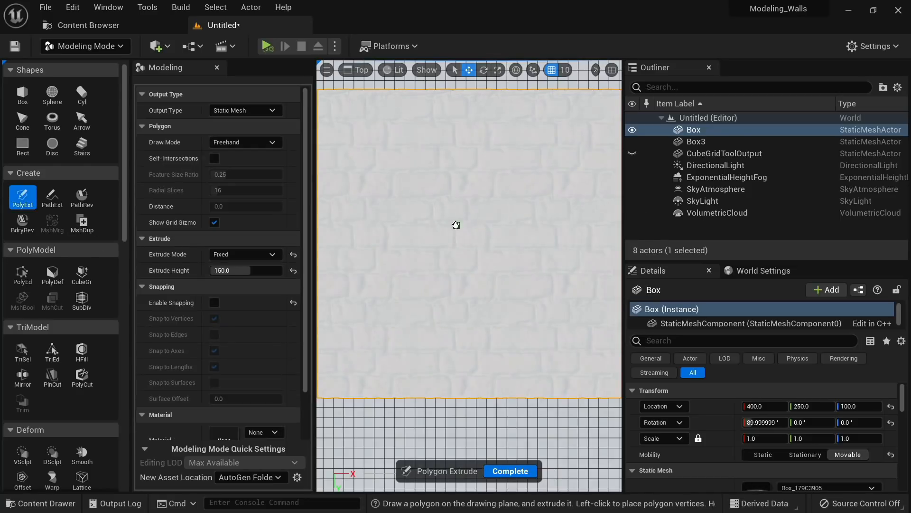
Turn off the viewport's grid snapping for drawing the polygon along the wall's edge
{"action": "right_click_drag", "start_coordinate": [456, 225], "coordinate": [449, 180]}
{"action": "scroll", "coordinate": [434, 238], "scroll_direction": "down", "scroll_amount": 6}
{"action": "scroll", "coordinate": [436, 245], "scroll_direction": "up", "scroll_amount": 4}
{"action": "scroll", "coordinate": [481, 328], "scroll_direction": "up", "scroll_amount": 5}
{"action": "right_click_drag", "start_coordinate": [482, 318], "coordinate": [454, 307]}
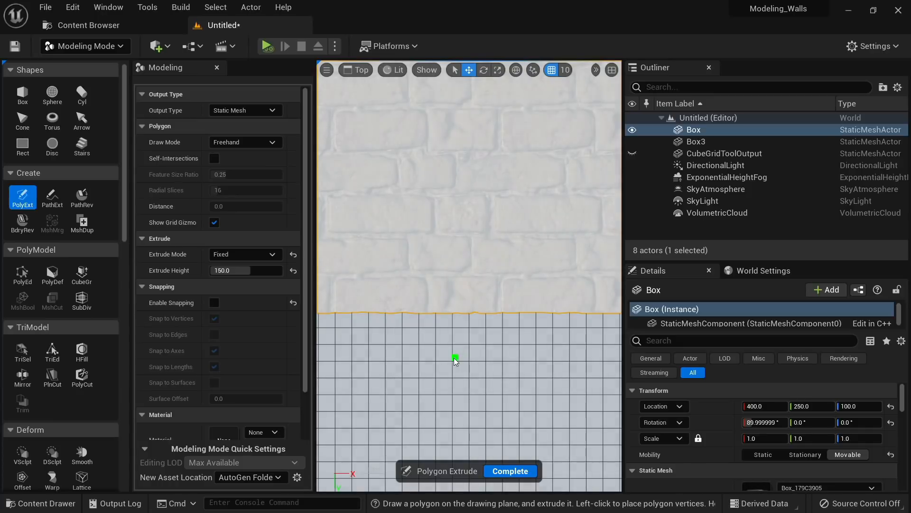
{"action": "left_click", "coordinate": [552, 71]}
Start the freehand polygon just outside the wall's long edge and trace the first stepped brick joints into the wall
{"action": "scroll", "coordinate": [467, 327], "scroll_direction": "down", "scroll_amount": 5}
{"action": "scroll", "coordinate": [458, 323], "scroll_direction": "up", "scroll_amount": 4}
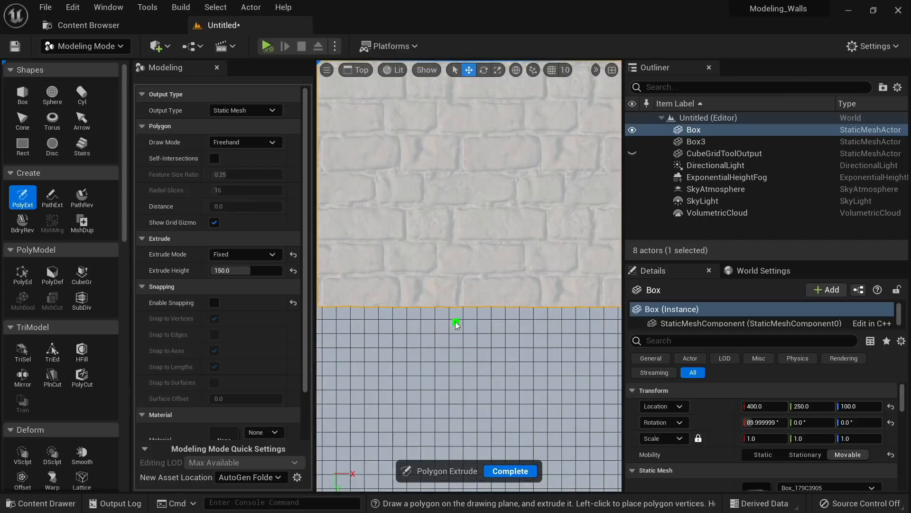
{"action": "right_click_drag", "start_coordinate": [455, 321], "coordinate": [496, 397]}
{"action": "left_click", "coordinate": [497, 385]}
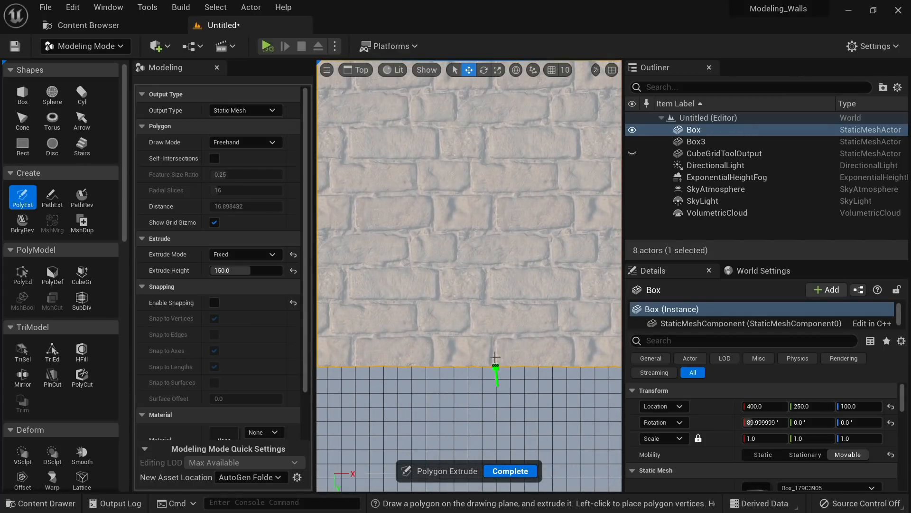
{"action": "mouse_move", "coordinate": [469, 316]}
{"action": "left_mouse_down"}
{"action": "mouse_move", "coordinate": [468, 305]}
{"action": "mouse_move", "coordinate": [437, 296]}
{"action": "mouse_move", "coordinate": [407, 255]}
{"action": "left_mouse_up"}
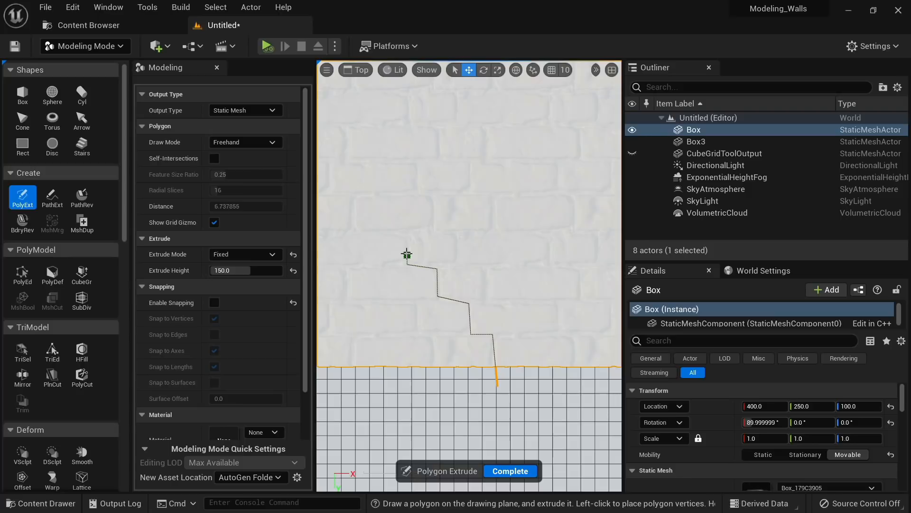
Continue the polygon outline diagonally across the middle brick rows, stepping along the mortar joints
{"action": "right_click_drag", "start_coordinate": [406, 232], "coordinate": [560, 248]}
{"action": "scroll", "coordinate": [538, 236], "scroll_direction": "up", "scroll_amount": 5}
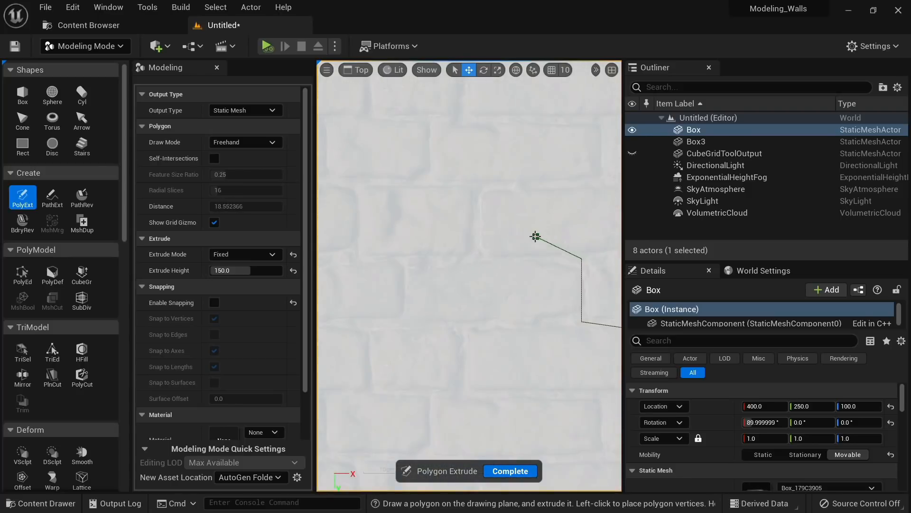
{"action": "left_click_drag", "start_coordinate": [477, 249], "coordinate": [478, 200]}
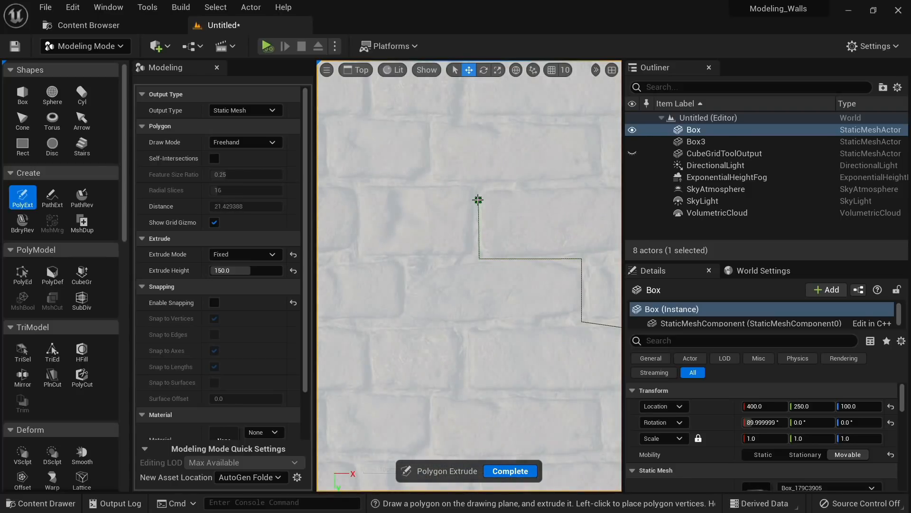
{"action": "left_click", "coordinate": [427, 174]}
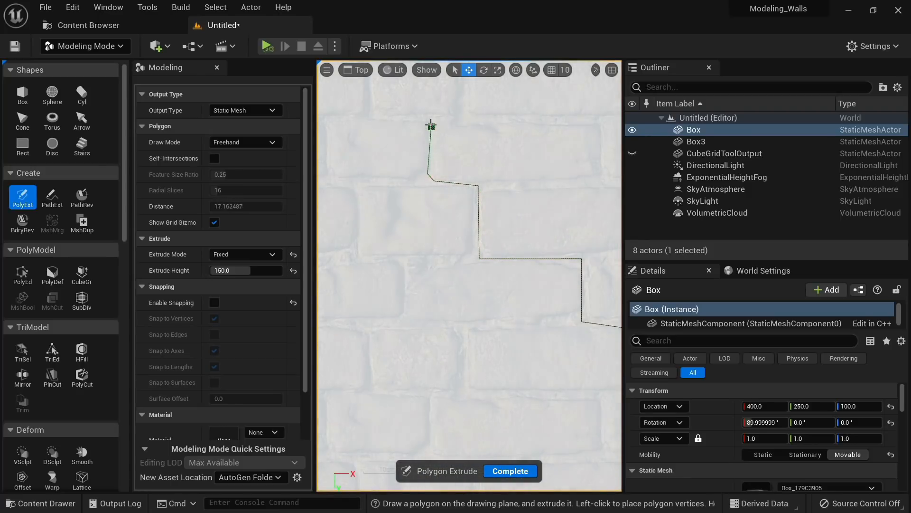
{"action": "left_click", "coordinate": [430, 118]}
{"action": "right_click_drag", "start_coordinate": [430, 119], "coordinate": [504, 215]}
{"action": "scroll", "coordinate": [503, 215], "scroll_direction": "down", "scroll_amount": 2}
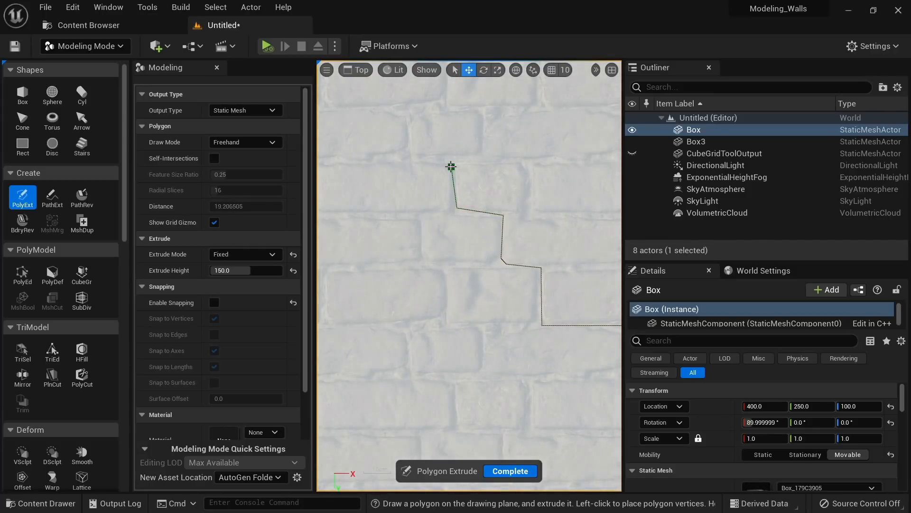
Continue the freehand polygon along the stepped mortar joints through the remaining brick rows to the wall's opposite long edge
{"action": "left_click", "coordinate": [416, 158]}
{"action": "right_click_drag", "start_coordinate": [412, 156], "coordinate": [471, 225]}
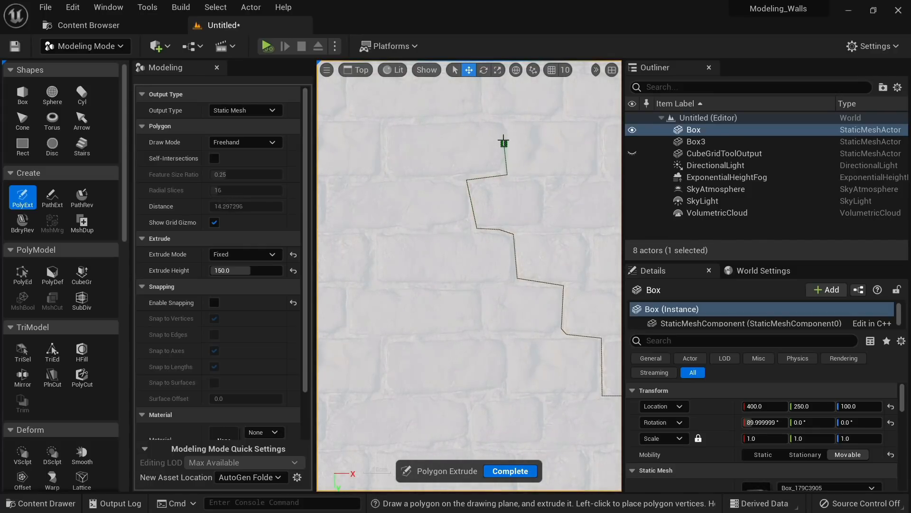
{"action": "left_click", "coordinate": [504, 114]}
{"action": "right_click_drag", "start_coordinate": [504, 114], "coordinate": [525, 197]}
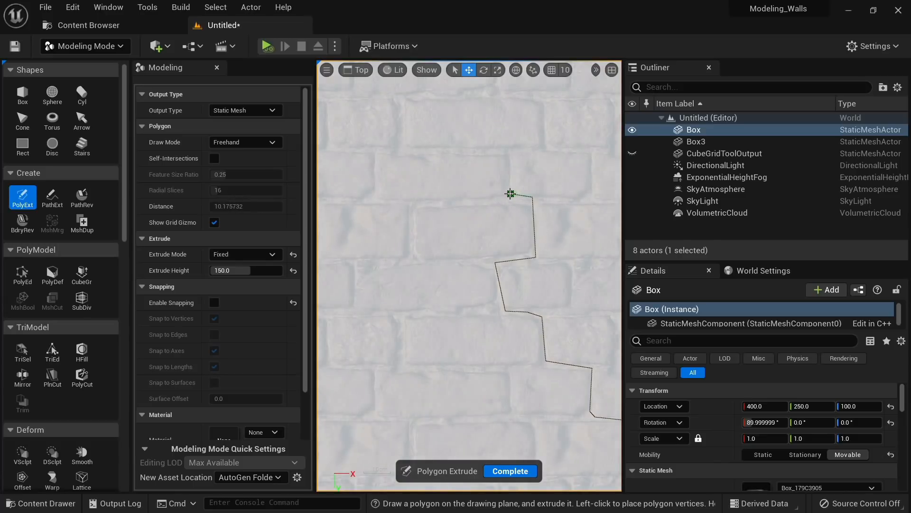
{"action": "left_click", "coordinate": [545, 146]}
{"action": "right_click_drag", "start_coordinate": [543, 117], "coordinate": [555, 197]}
{"action": "left_click", "coordinate": [555, 199]}
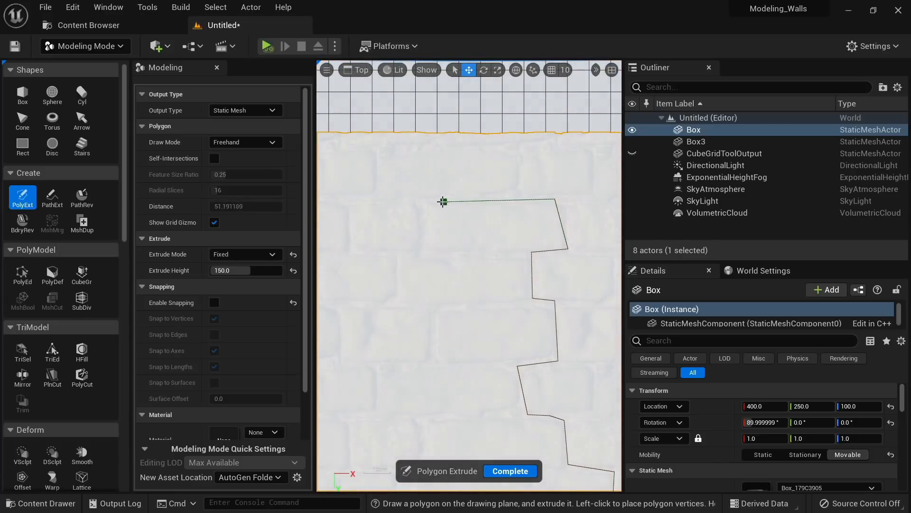
{"action": "right_click_drag", "start_coordinate": [397, 202], "coordinate": [528, 204]}
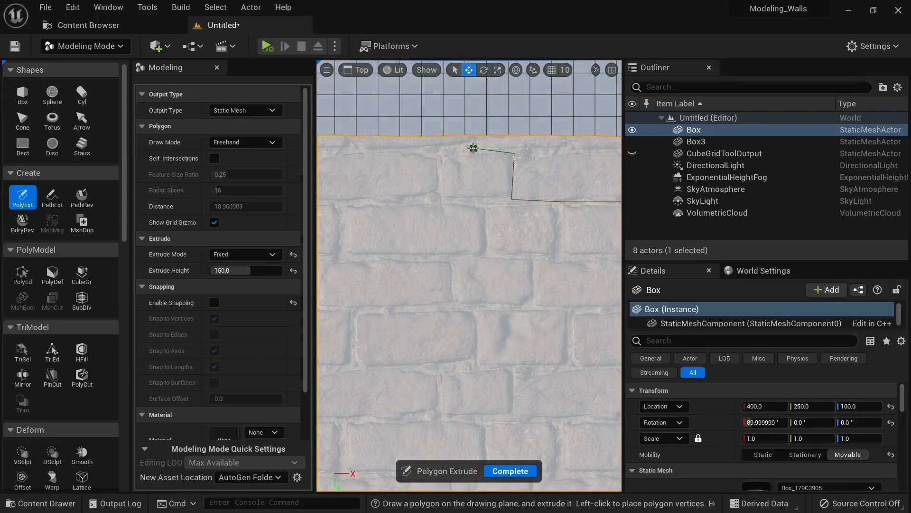
Route the outline outside the wall around its short end, close it at the start point and complete the 150-unit extrusion
{"action": "scroll", "coordinate": [472, 135], "scroll_direction": "down", "scroll_amount": 6}
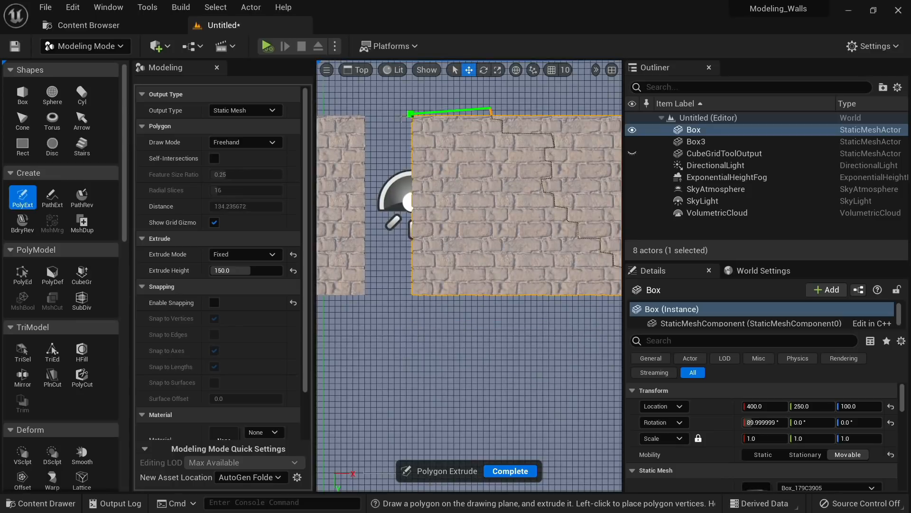
{"action": "left_click", "coordinate": [387, 101]}
{"action": "left_click", "coordinate": [394, 335]}
{"action": "right_click_drag", "start_coordinate": [614, 331], "coordinate": [472, 312]}
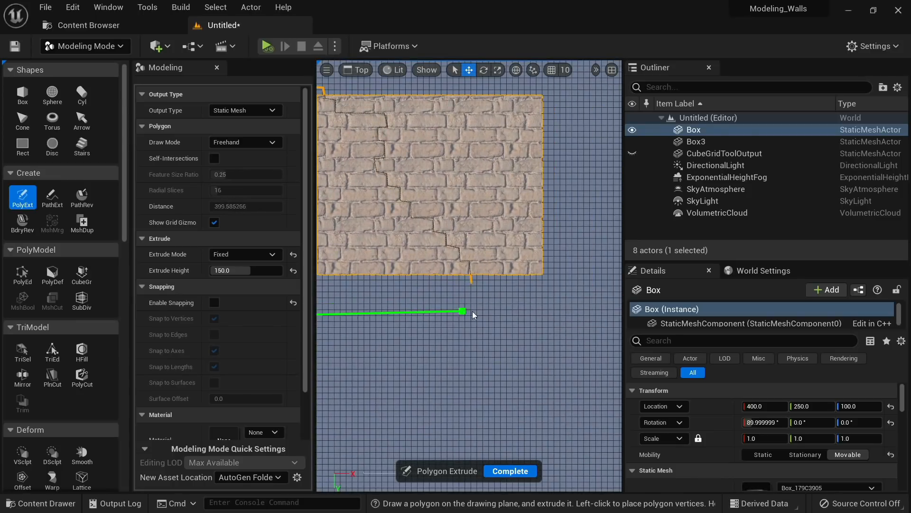
{"action": "left_click", "coordinate": [472, 312]}
{"action": "scroll", "coordinate": [473, 285], "scroll_direction": "up", "scroll_amount": 5}
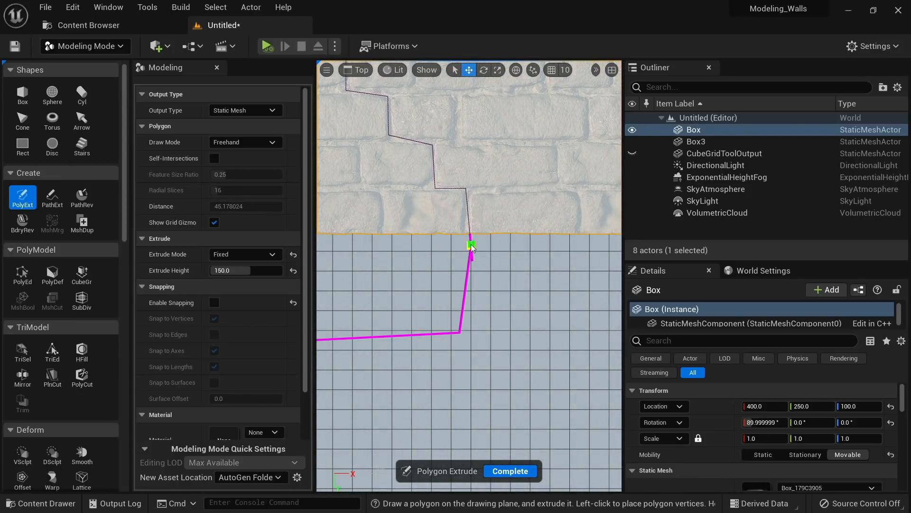
{"action": "left_click", "coordinate": [472, 247]}
{"action": "right_click_drag", "start_coordinate": [487, 275], "coordinate": [555, 382]}
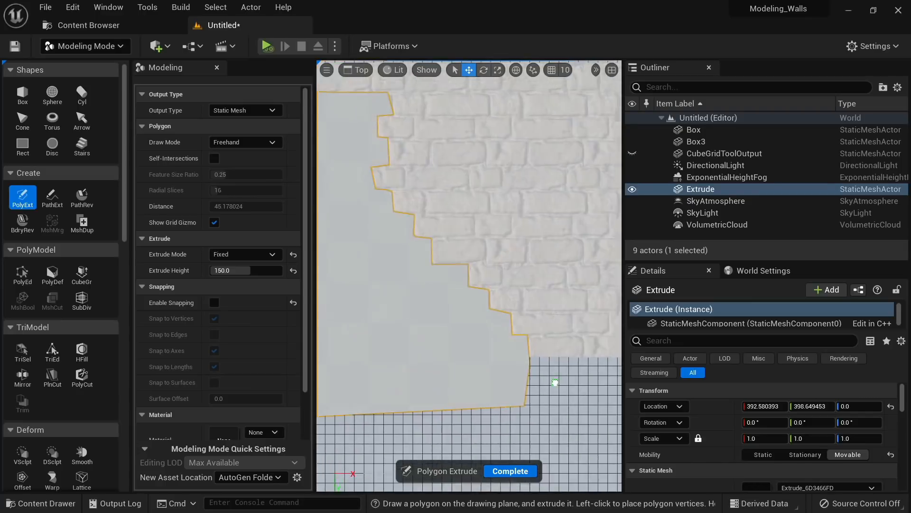
{"action": "scroll", "coordinate": [565, 394], "scroll_direction": "down", "scroll_amount": 5}
{"action": "left_click", "coordinate": [516, 473]}
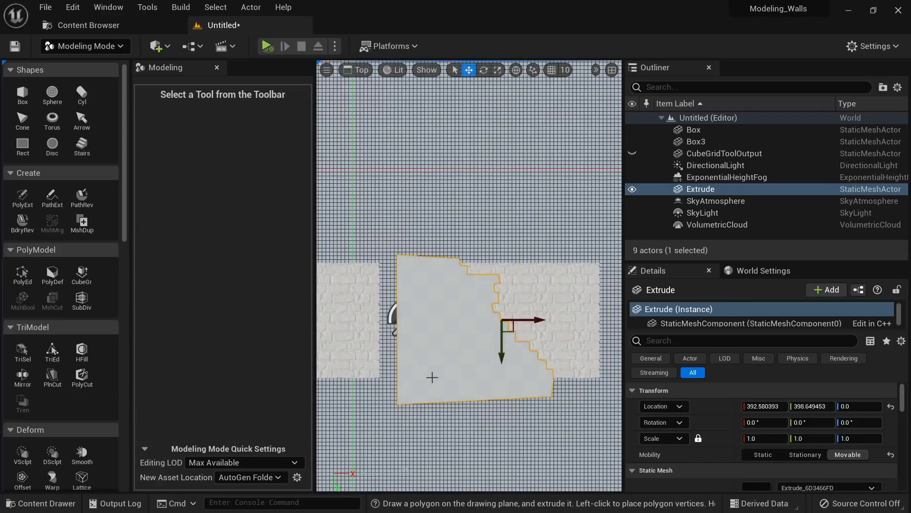
Start a Polygon Extrude on the second wall, Box3, tracing the first stepped joints inward from just outside its long edge
{"action": "right_click_drag", "start_coordinate": [432, 377], "coordinate": [489, 246]}
{"action": "scroll", "coordinate": [515, 303], "scroll_direction": "up", "scroll_amount": 3}
{"action": "left_click", "coordinate": [515, 303]}
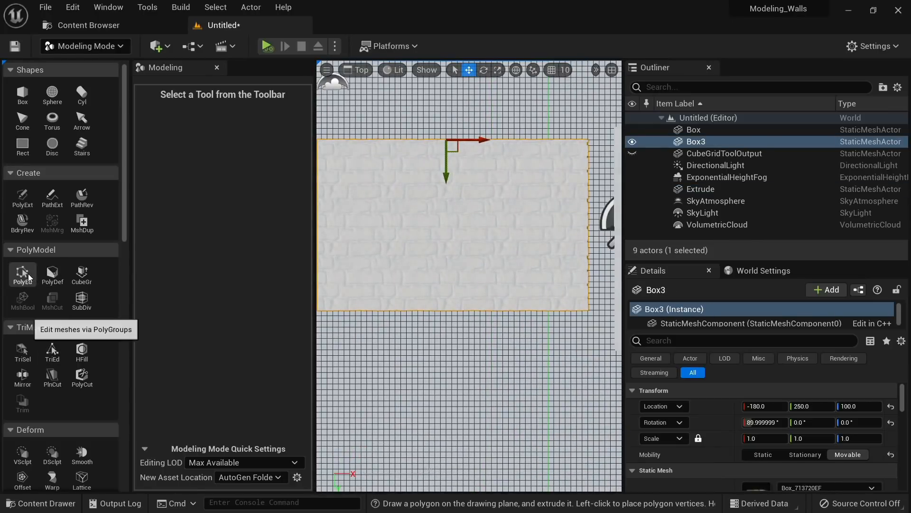
{"action": "left_click", "coordinate": [23, 197]}
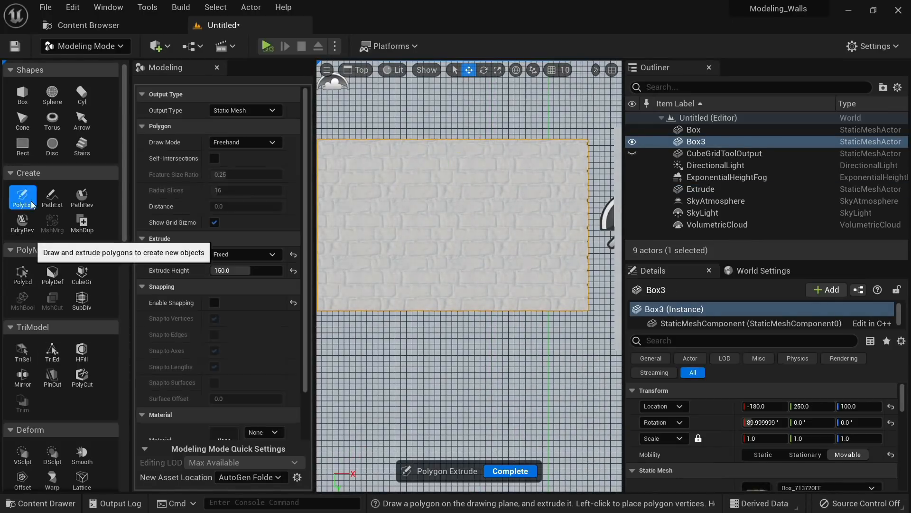
{"action": "scroll", "coordinate": [535, 324], "scroll_direction": "up", "scroll_amount": 2}
{"action": "scroll", "coordinate": [535, 323], "scroll_direction": "up", "scroll_amount": 3}
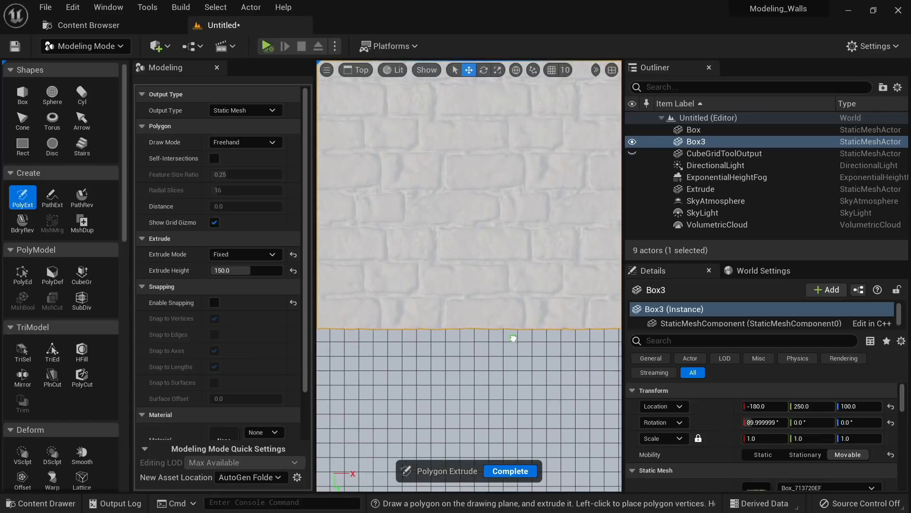
{"action": "left_click", "coordinate": [524, 344]}
{"action": "left_click", "coordinate": [523, 302]}
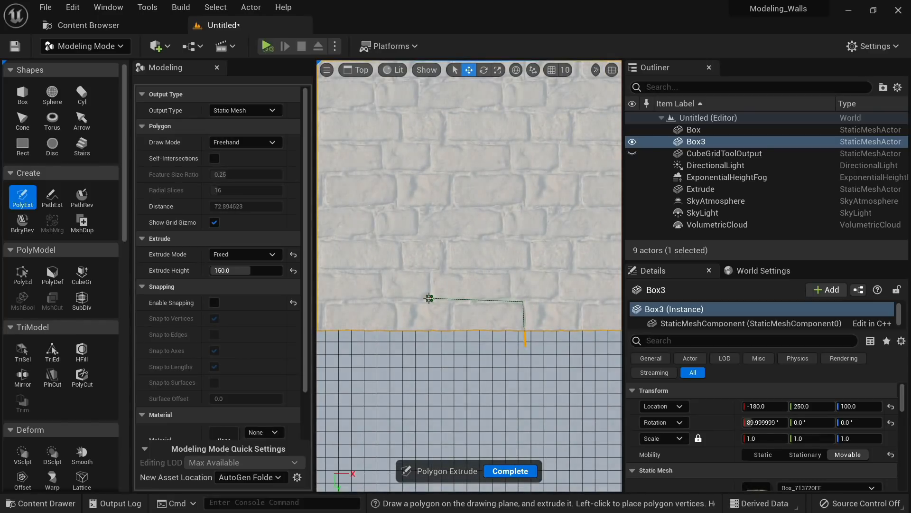
{"action": "left_click", "coordinate": [429, 298]}
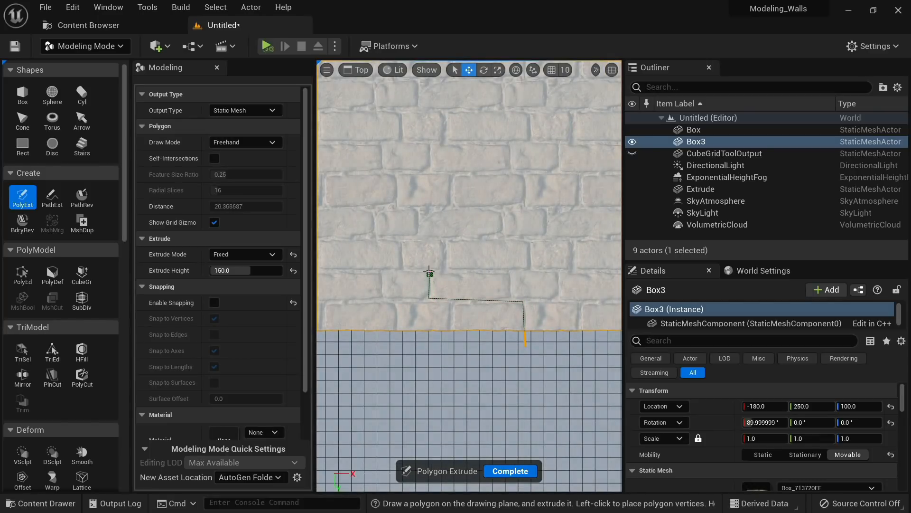
{"action": "left_click", "coordinate": [401, 237]}
Continue the second wall's polygon through the middle brick rows, following the joints around one projecting brick
{"action": "scroll", "coordinate": [489, 254], "scroll_direction": "up", "scroll_amount": 2}
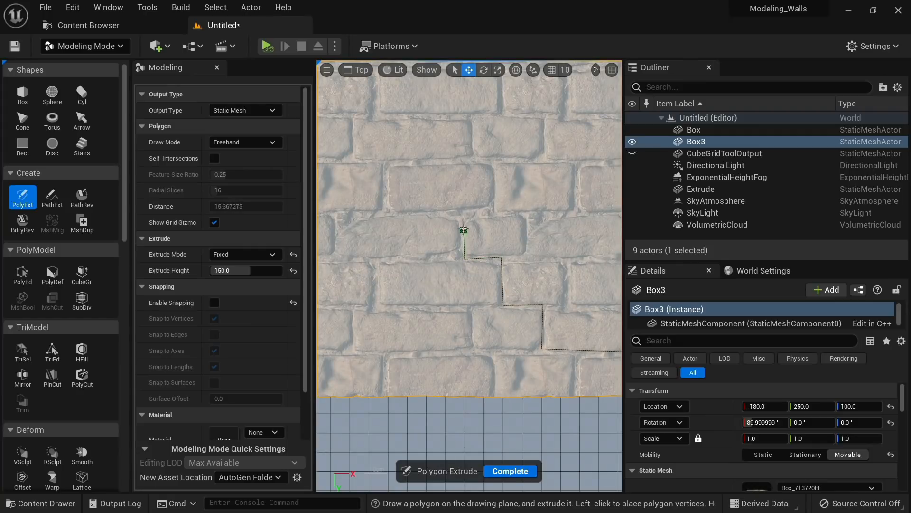
{"action": "left_click", "coordinate": [461, 218]}
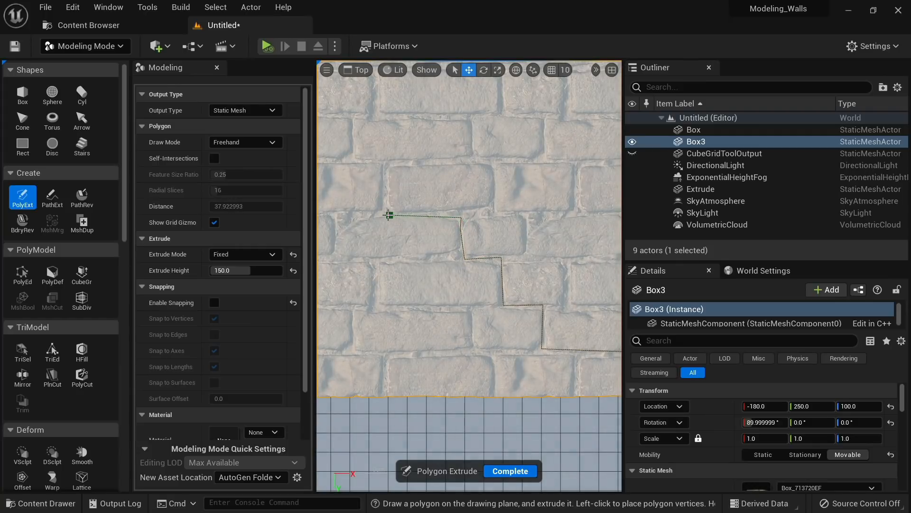
{"action": "right_click_drag", "start_coordinate": [390, 215], "coordinate": [387, 248]}
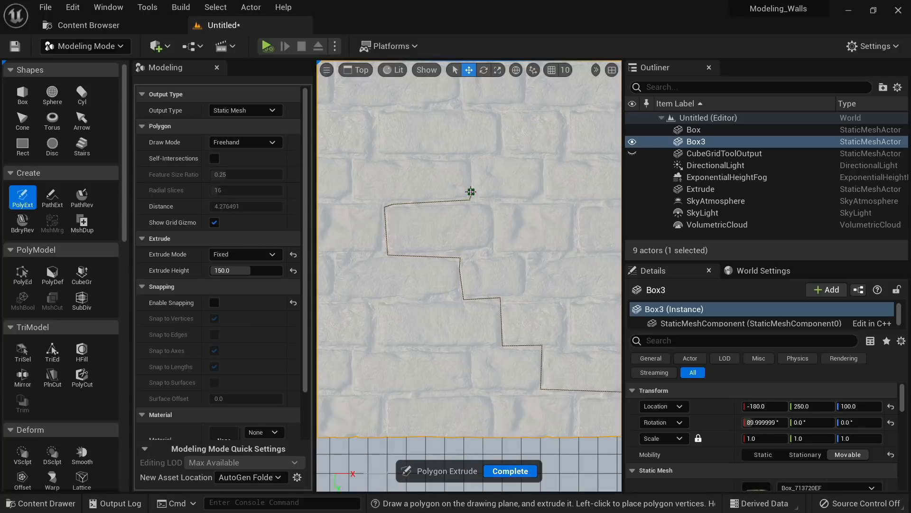
{"action": "left_click", "coordinate": [470, 152]}
{"action": "right_click_drag", "start_coordinate": [423, 157], "coordinate": [524, 238]}
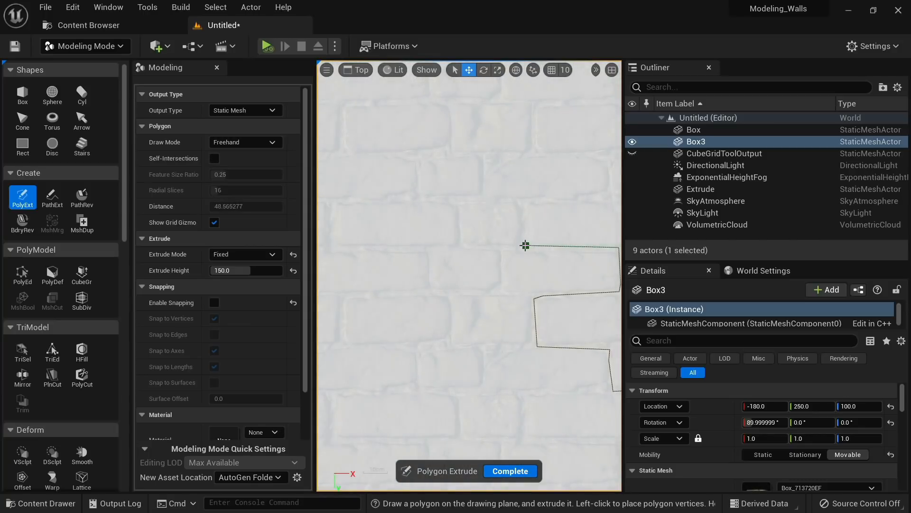
{"action": "left_click", "coordinate": [526, 245]}
{"action": "left_click", "coordinate": [523, 202]}
{"action": "scroll", "coordinate": [484, 240], "scroll_direction": "up", "scroll_amount": 2}
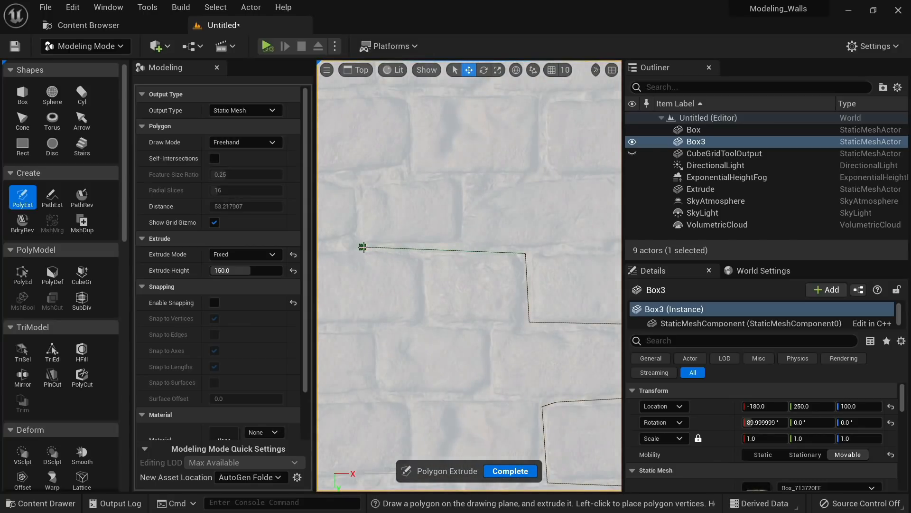
Step the second wall's outline along the upper mortar joints and out past the wall's short edge
{"action": "scroll", "coordinate": [532, 301], "scroll_direction": "down", "scroll_amount": 2}
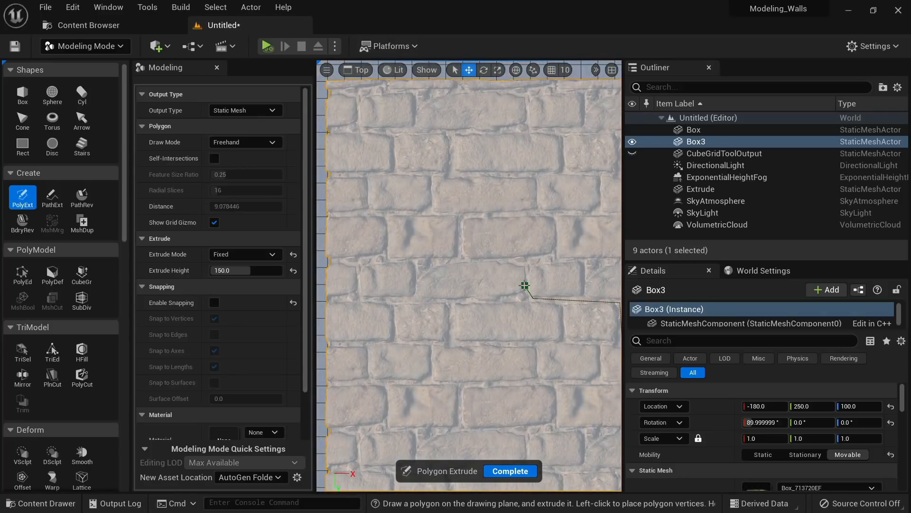
{"action": "left_click", "coordinate": [459, 237]}
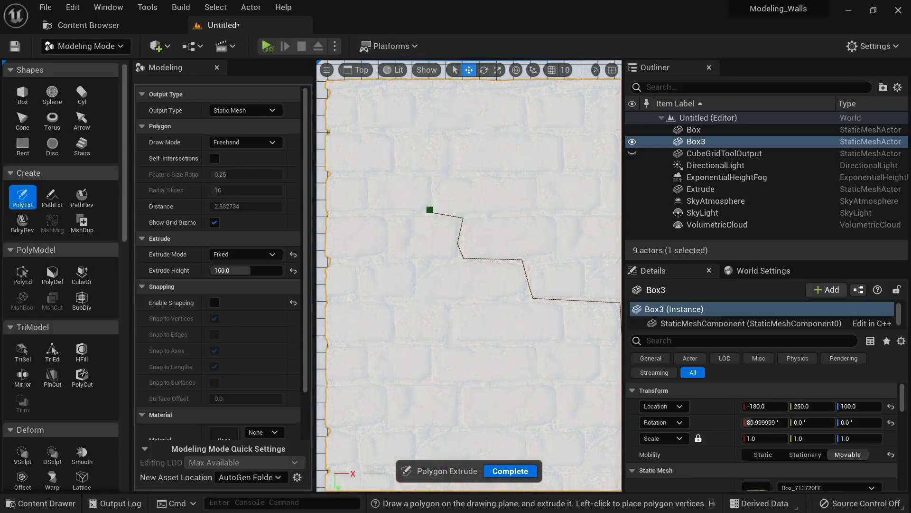
{"action": "right_click_drag", "start_coordinate": [430, 210], "coordinate": [435, 262]}
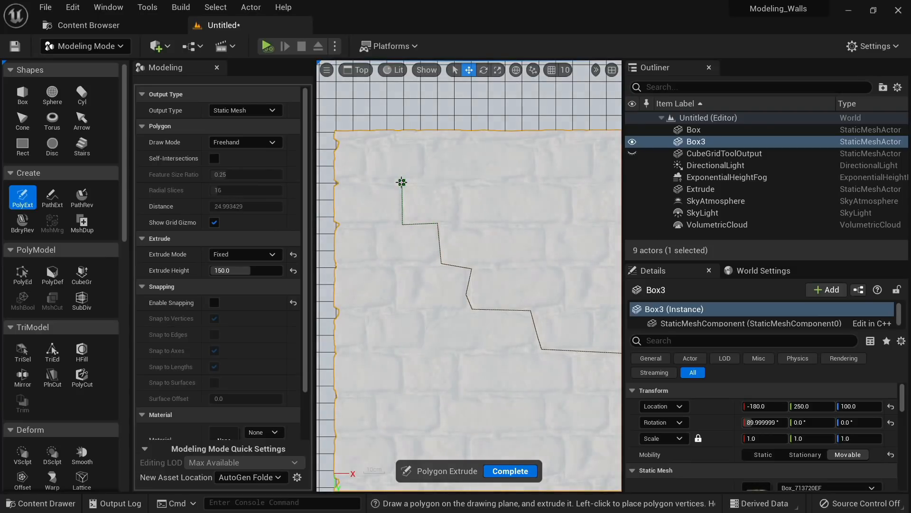
{"action": "right_click_drag", "start_coordinate": [366, 186], "coordinate": [408, 189]}
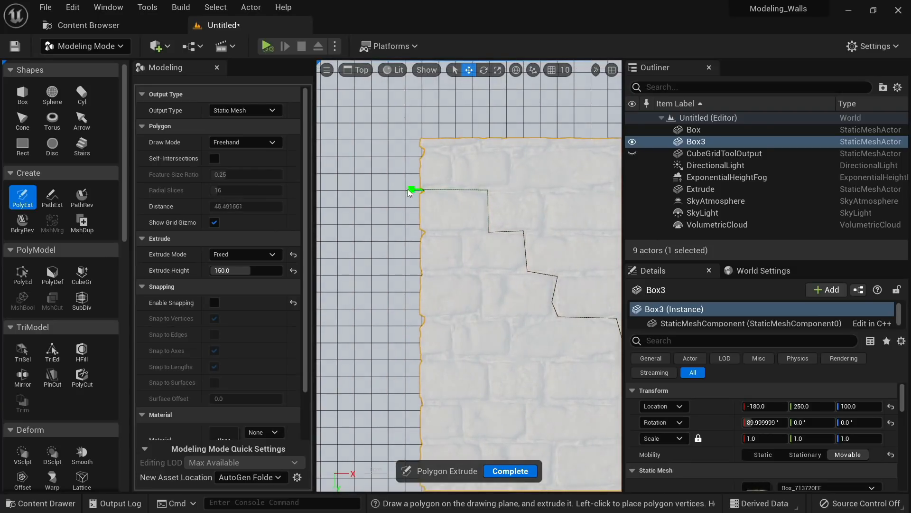
{"action": "right_click_drag", "start_coordinate": [383, 269], "coordinate": [384, 223]}
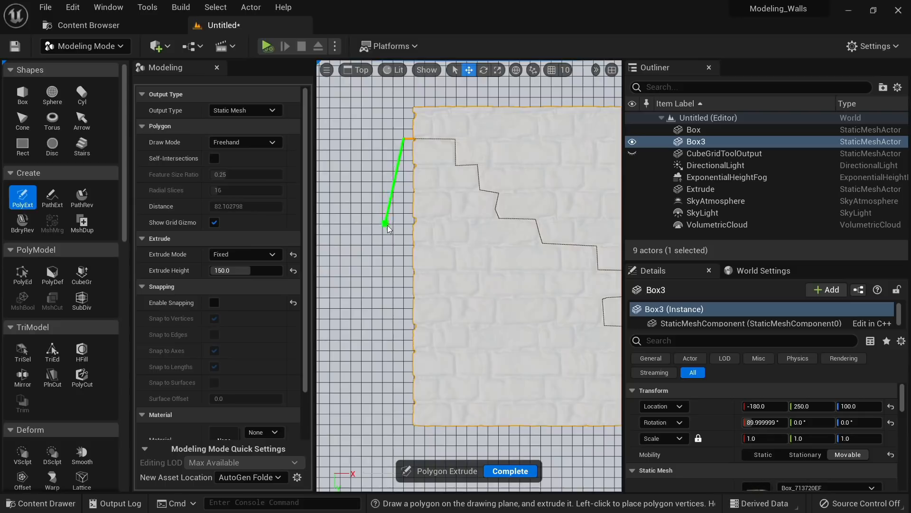
Route the outline outside the second wall's corner, close it at the start point and complete the 150-unit extrusion
{"action": "left_click", "coordinate": [376, 441]}
{"action": "right_click_drag", "start_coordinate": [521, 405], "coordinate": [356, 298]}
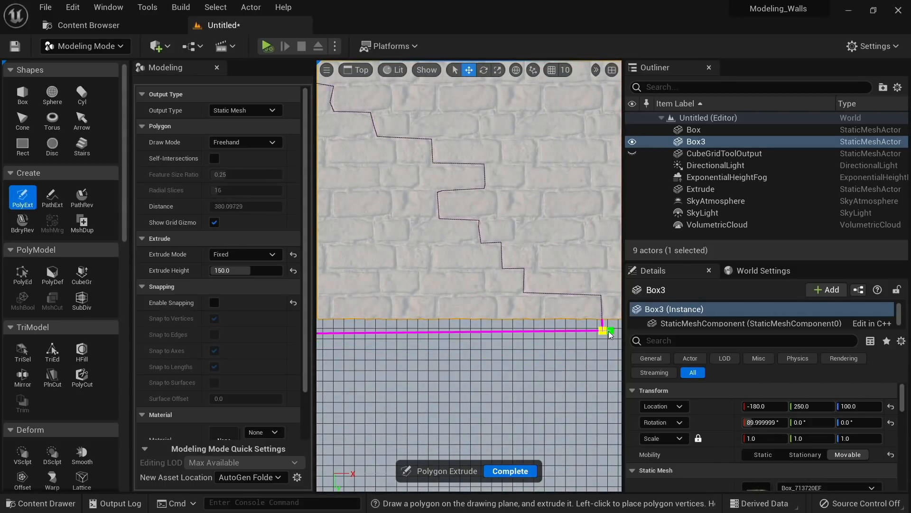
{"action": "left_click", "coordinate": [605, 331]}
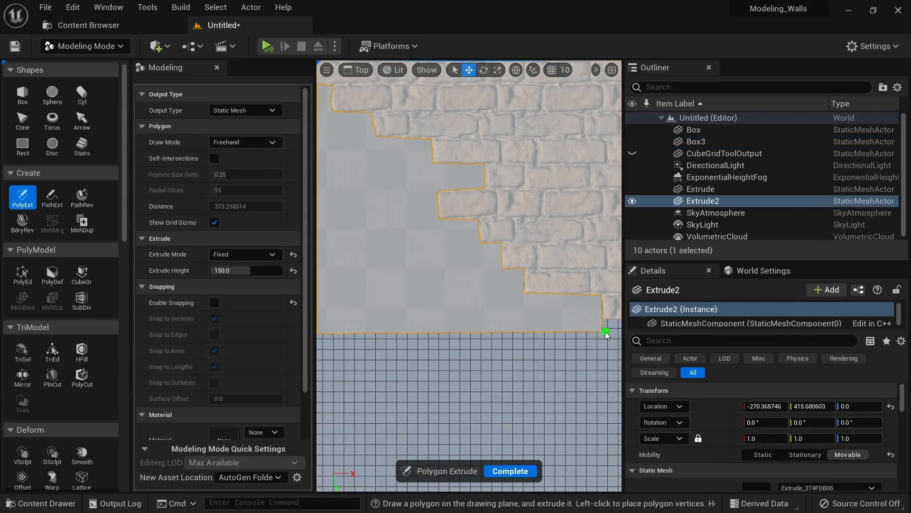
{"action": "left_click", "coordinate": [510, 470]}
{"action": "scroll", "coordinate": [487, 319], "scroll_direction": "down", "scroll_amount": 5}
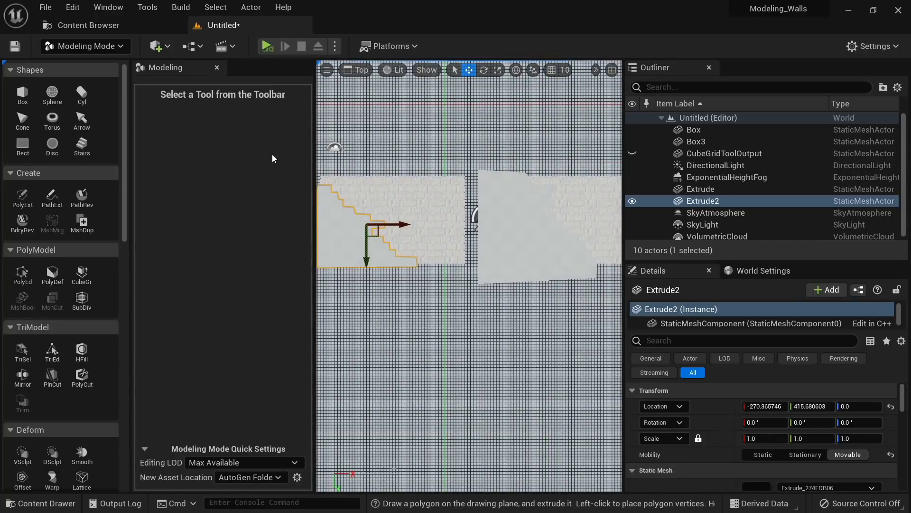
Return to Select mode and switch to the perspective view, framing both walls with their extruded cutters
{"action": "key", "text": "shift+1"}
{"action": "left_click", "coordinate": [108, 46]}
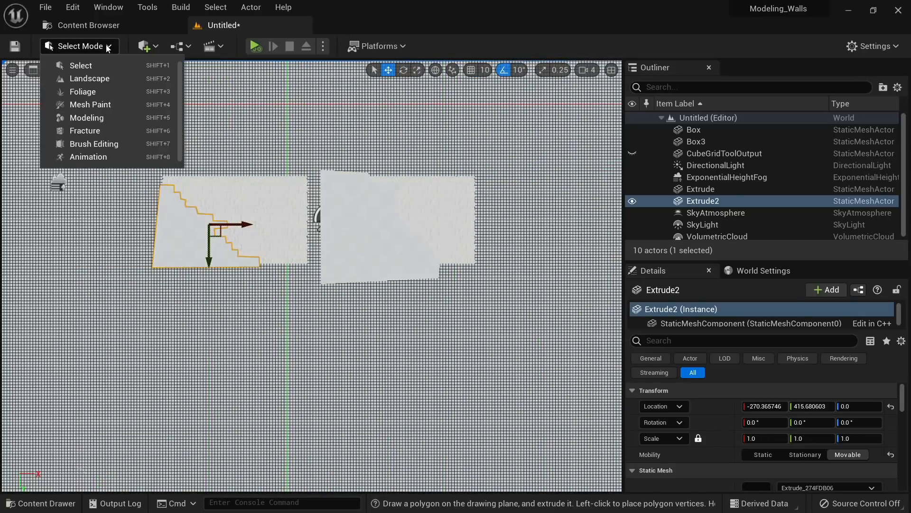
{"action": "left_click", "coordinate": [107, 45]}
{"action": "left_click", "coordinate": [53, 73]}
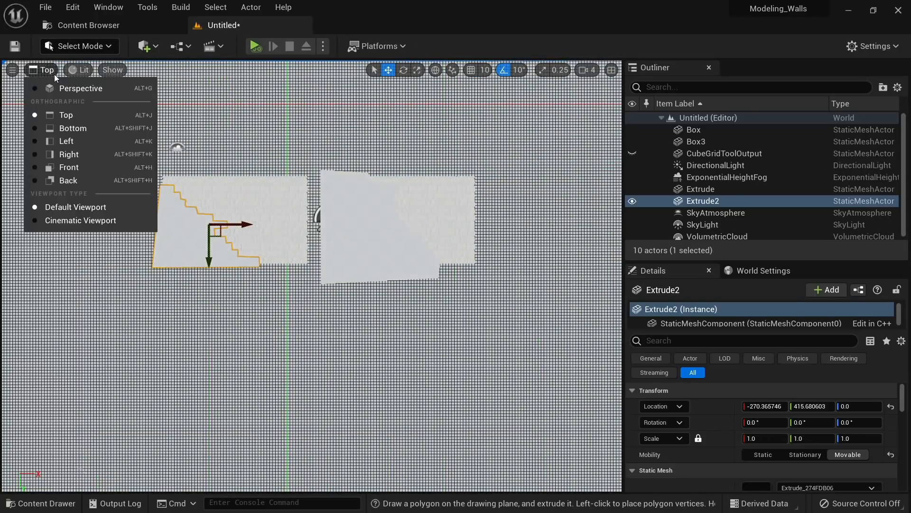
{"action": "left_click", "coordinate": [70, 93]}
{"action": "right_click_drag", "start_coordinate": [458, 313], "coordinate": [466, 261]}
{"action": "key", "text": "s"}
{"action": "mouse_move", "coordinate": [390, 337]}
{"action": "right_mouse_down"}
{"action": "mouse_move", "coordinate": [382, 337]}
{"action": "mouse_move", "coordinate": [390, 337]}
{"action": "right_mouse_up"}
{"action": "key", "text": "w"}
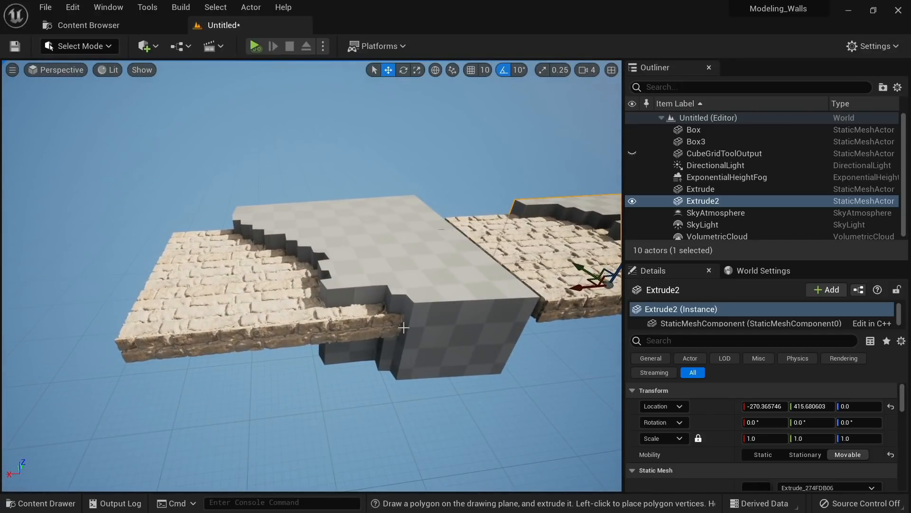
{"action": "key", "text": "a"}
{"action": "right_click_drag", "start_coordinate": [148, 305], "coordinate": [216, 306]}
Select the original wall Box together with its cutter Extrude and switch to Modeling mode
{"action": "left_click", "coordinate": [229, 304]}
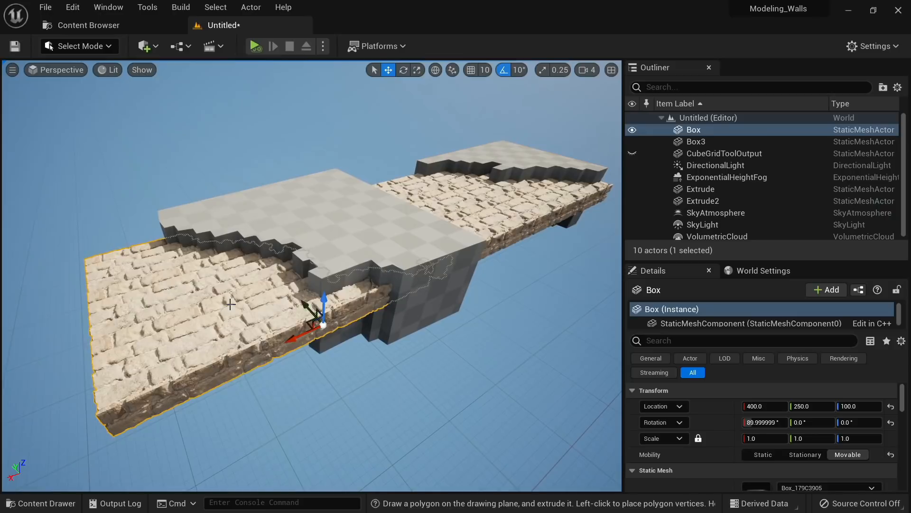
{"action": "left_click", "coordinate": [312, 229], "text": "ctrl"}
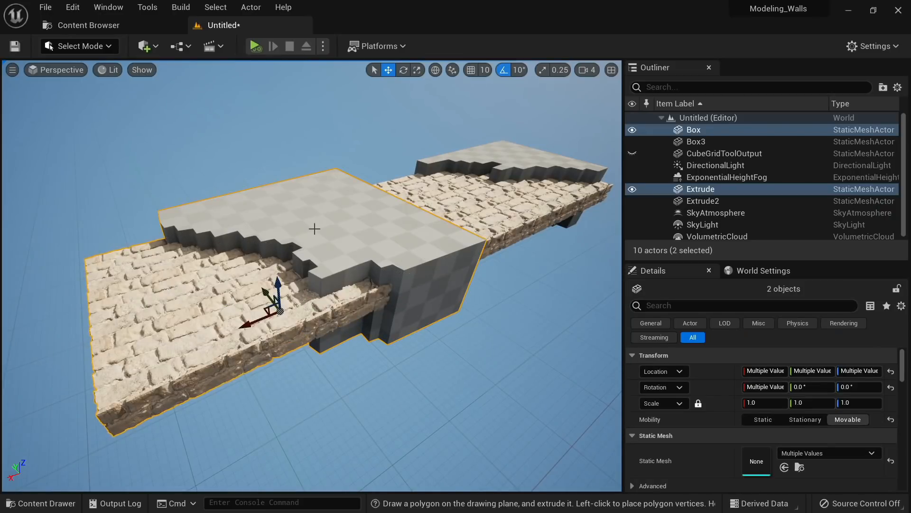
{"action": "left_click", "coordinate": [80, 46]}
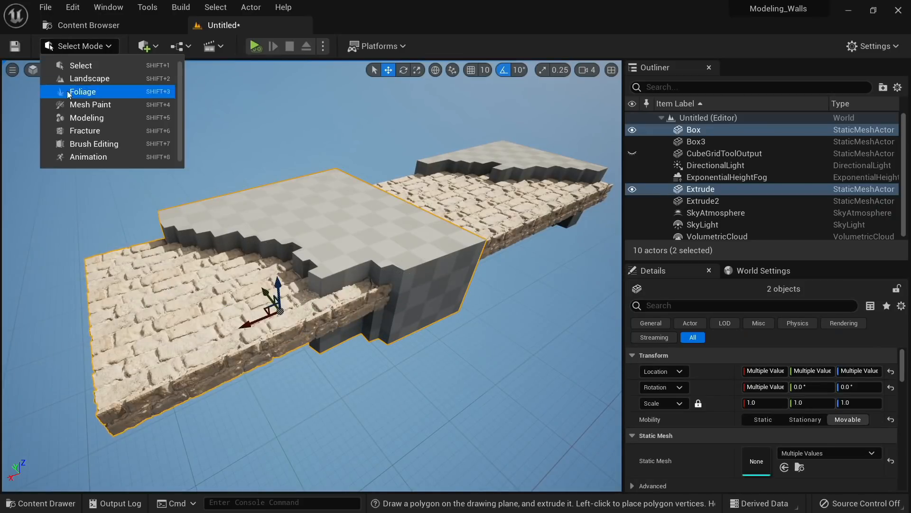
{"action": "left_click", "coordinate": [76, 120]}
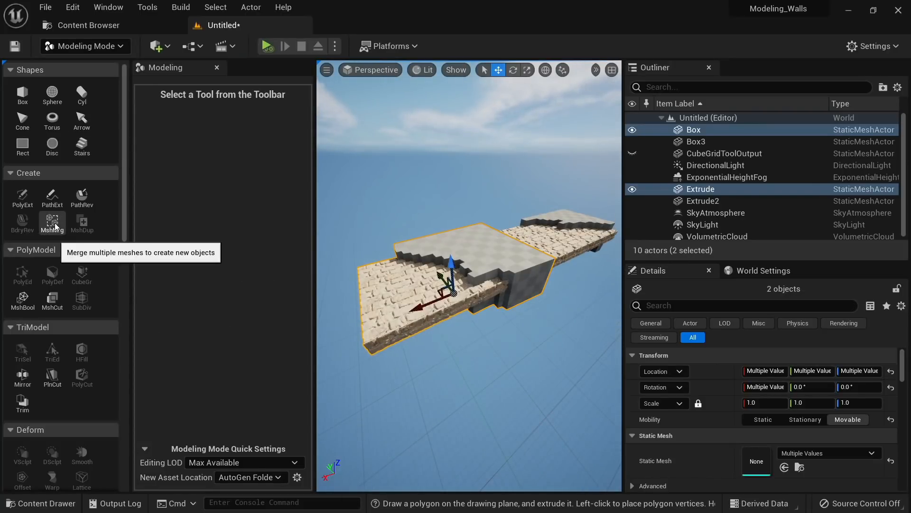
Rotate the selected wall and cutter together by -90° about the wall's long axis
{"action": "right_click_drag", "start_coordinate": [482, 292], "coordinate": [419, 262]}
{"action": "key", "text": "e"}
{"action": "left_click_drag", "start_coordinate": [420, 262], "coordinate": [445, 315]}
{"action": "left_click_drag", "start_coordinate": [445, 323], "coordinate": [446, 327]}
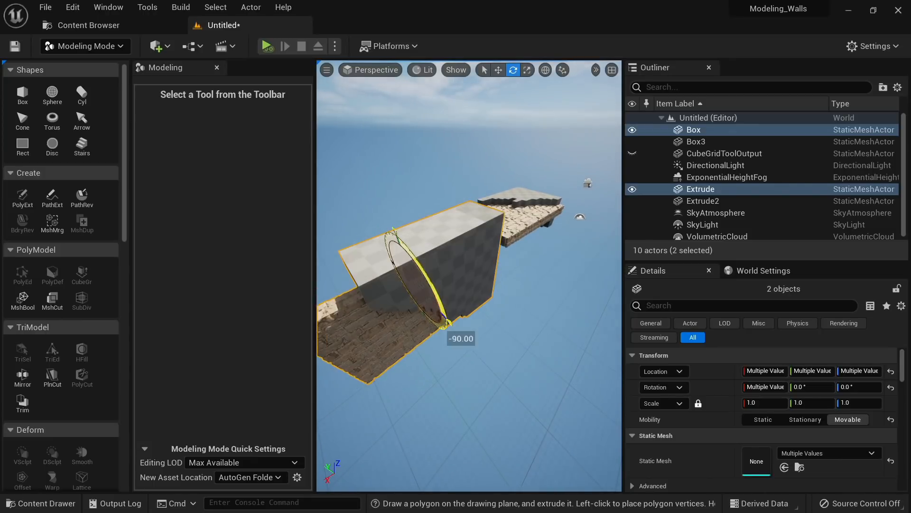
Select the second wall Box3 with its cutter Extrude2 and rotate both upright by -90° about the wall's long axis
{"action": "left_click", "coordinate": [533, 229]}
{"action": "left_click", "coordinate": [524, 199], "text": "ctrl"}
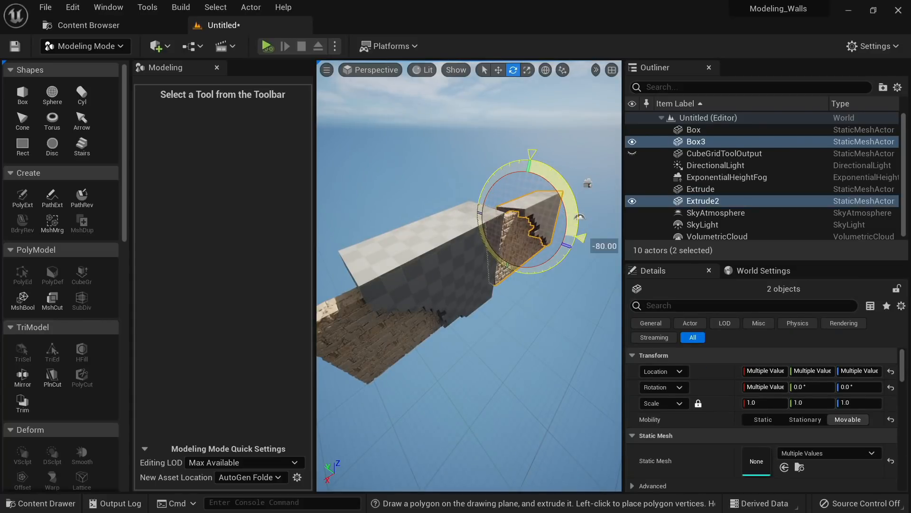
{"action": "key", "text": "w"}
{"action": "right_click_drag", "start_coordinate": [571, 190], "coordinate": [496, 159]}
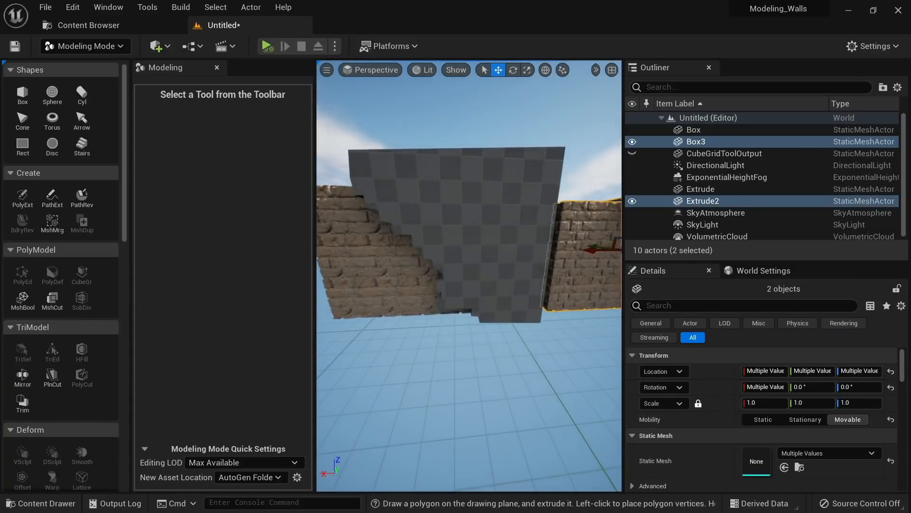
Select the wall Box first and its cutter Extrude second, and start a Mesh Boolean on the pair
{"action": "left_click", "coordinate": [380, 246]}
{"action": "right_click_drag", "start_coordinate": [380, 247], "coordinate": [356, 247]}
{"action": "key", "text": "d"}
{"action": "mouse_move", "coordinate": [387, 282]}
{"action": "right_mouse_down"}
{"action": "mouse_move", "coordinate": [396, 286]}
{"action": "mouse_move", "coordinate": [394, 278]}
{"action": "right_mouse_up"}
{"action": "key", "text": "a"}
{"action": "key", "text": "w"}
{"action": "right_click_drag", "start_coordinate": [440, 257], "coordinate": [433, 382]}
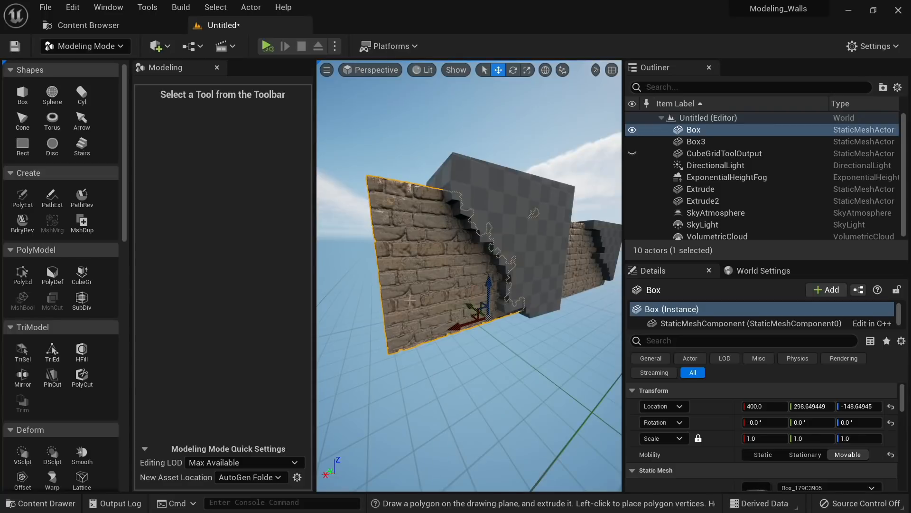
{"action": "key", "text": "w"}
{"action": "right_click_drag", "start_coordinate": [410, 300], "coordinate": [511, 177]}
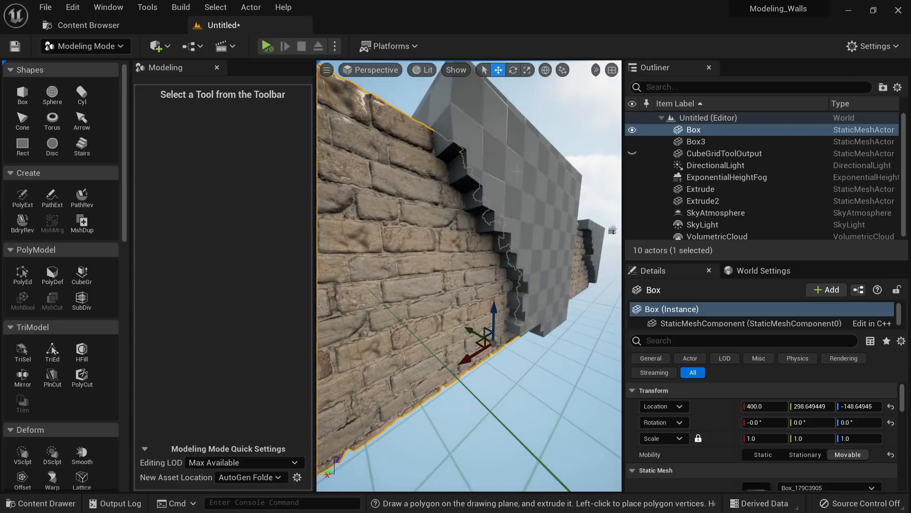
{"action": "left_click", "coordinate": [518, 171], "text": "ctrl"}
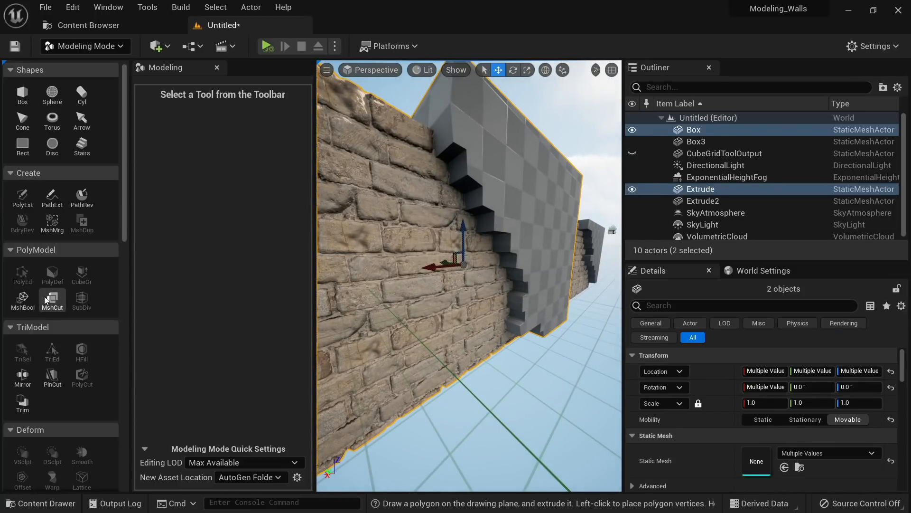
{"action": "left_click", "coordinate": [23, 299]}
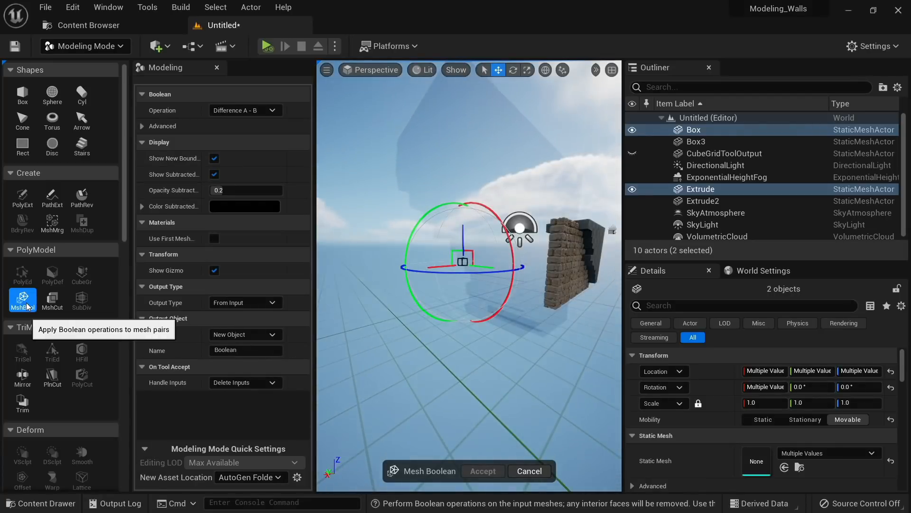
Compare the Difference A - B and Difference B - A previews along the wall's broken edge, ending on Difference A - B
{"action": "right_click_drag", "start_coordinate": [469, 280], "coordinate": [403, 288]}
{"action": "right_click_drag", "start_coordinate": [454, 227], "coordinate": [475, 251]}
{"action": "right_click_drag", "start_coordinate": [472, 192], "coordinate": [465, 173]}
{"action": "key", "text": "w"}
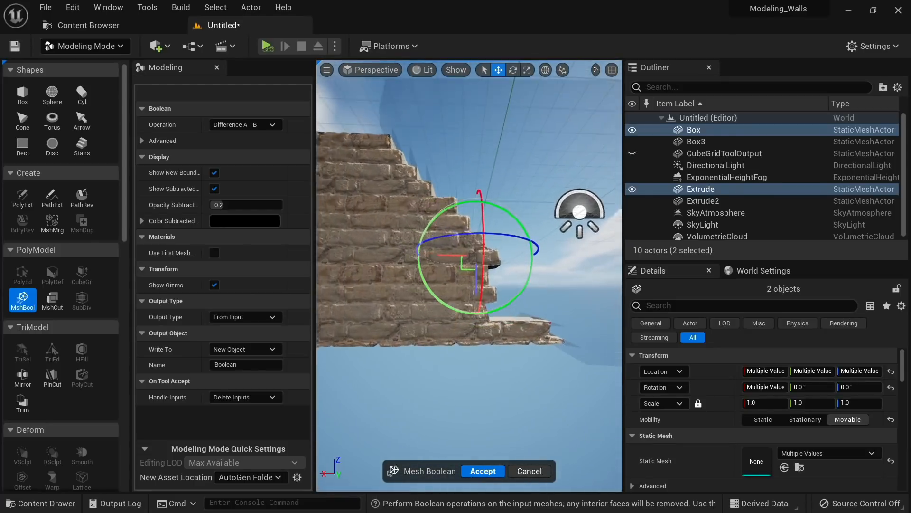
{"action": "right_click_drag", "start_coordinate": [491, 242], "coordinate": [503, 239]}
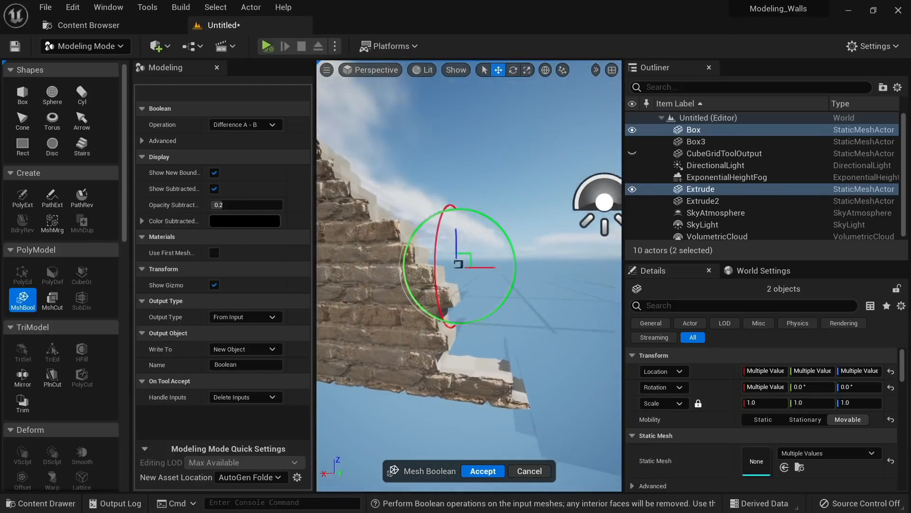
{"action": "right_click_drag", "start_coordinate": [467, 266], "coordinate": [534, 252]}
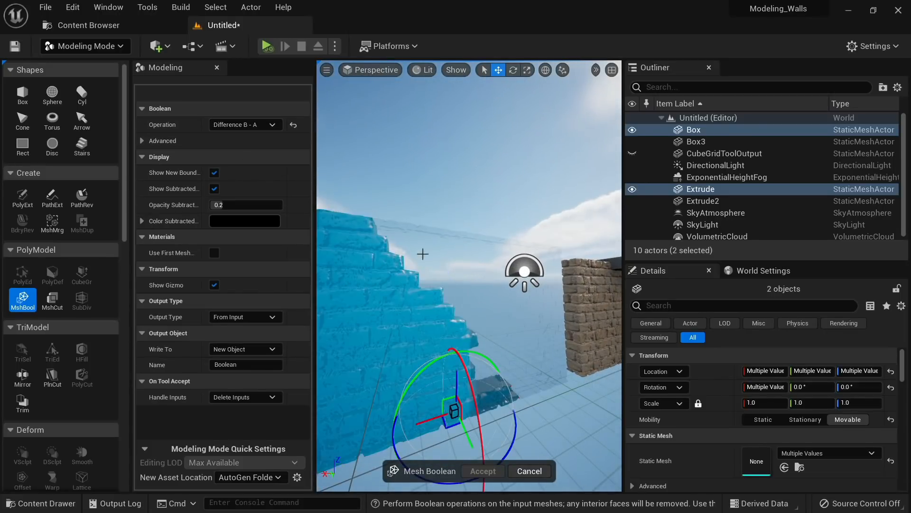
{"action": "right_click_drag", "start_coordinate": [469, 276], "coordinate": [319, 152]}
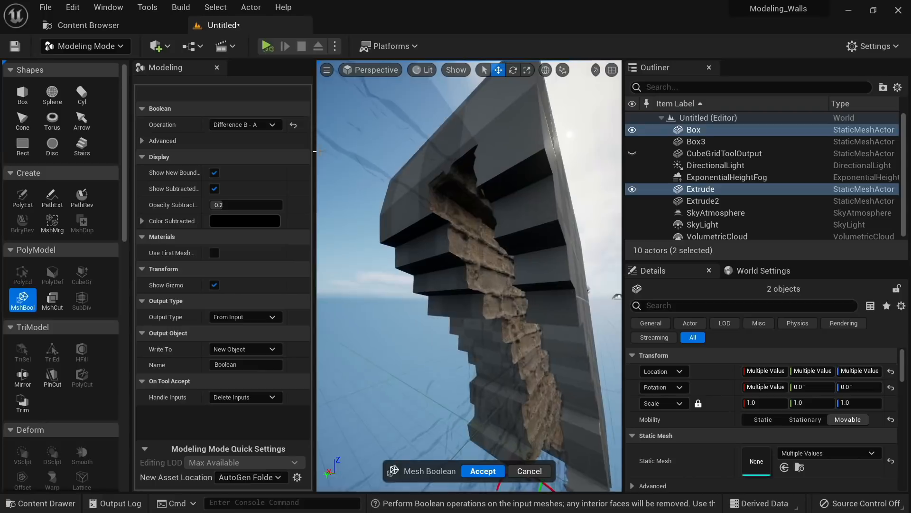
{"action": "left_click", "coordinate": [239, 137]}
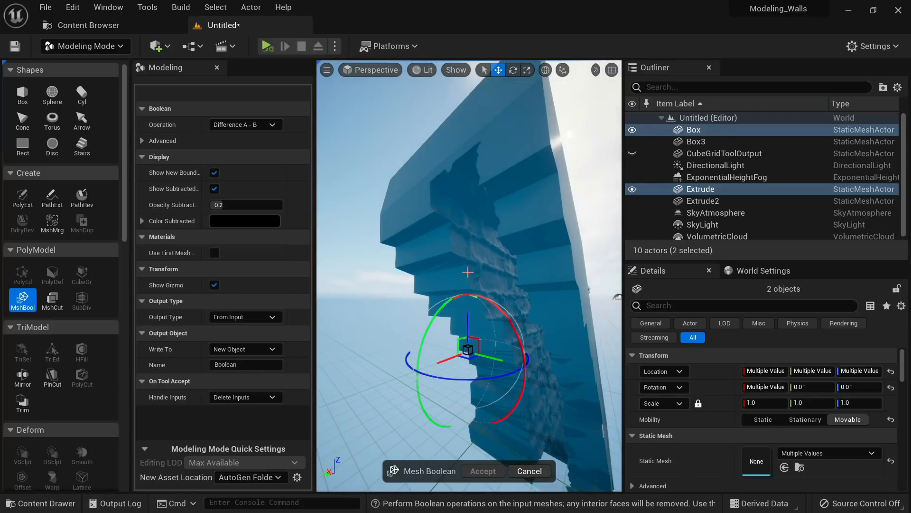
Accept the Difference A - B boolean as a new object, deleting the input meshes
{"action": "right_click_drag", "start_coordinate": [468, 272], "coordinate": [384, 290]}
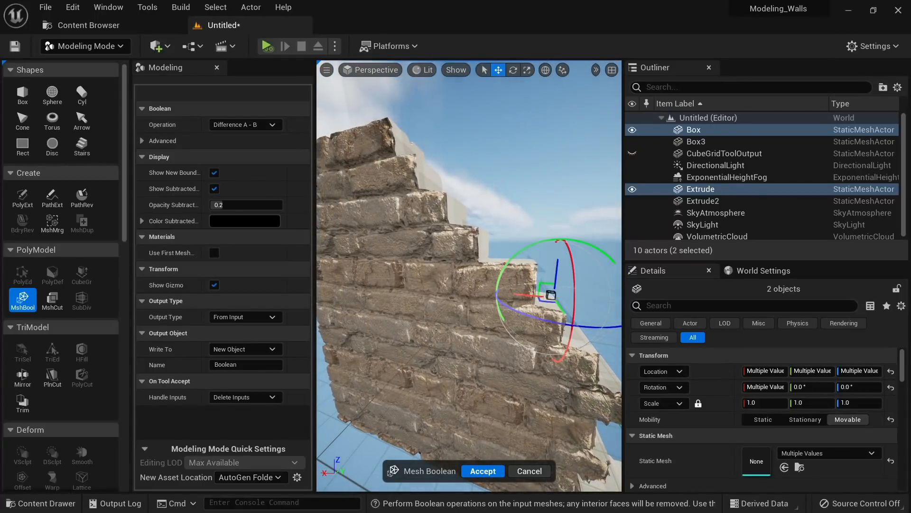
{"action": "right_click_drag", "start_coordinate": [429, 243], "coordinate": [470, 304]}
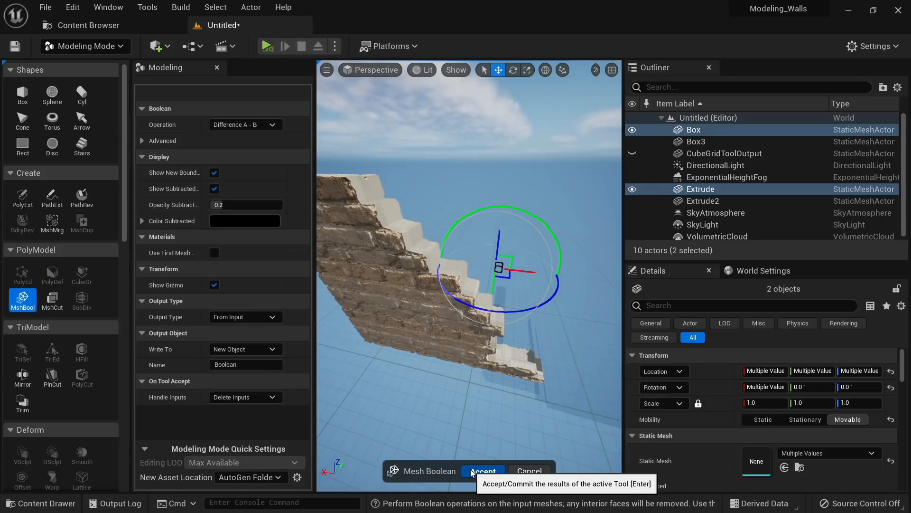
{"action": "left_click", "coordinate": [483, 471]}
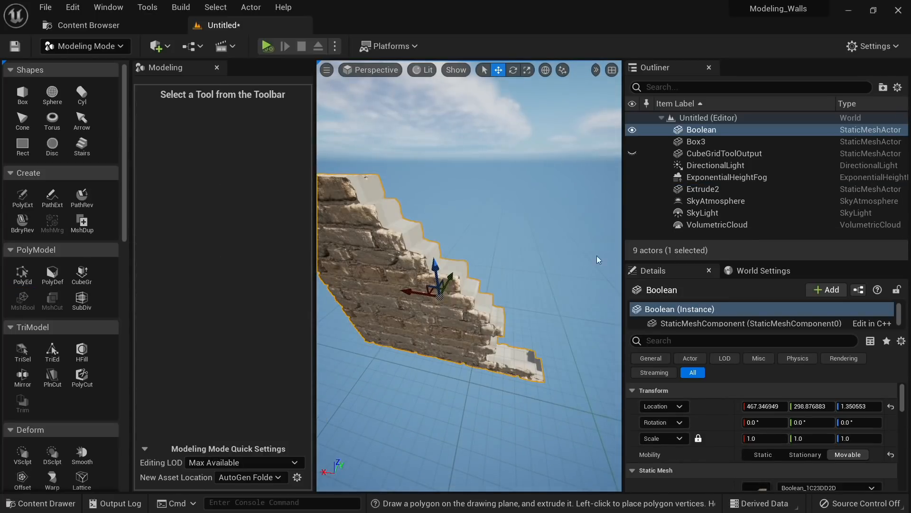
Select the second wall Box3 followed by its cutter Extrude2 and split the wall in two with Cut With Mesh
{"action": "right_click_drag", "start_coordinate": [582, 338], "coordinate": [556, 337]}
{"action": "left_click", "coordinate": [547, 341]}
{"action": "right_click_drag", "start_coordinate": [437, 355], "coordinate": [451, 350]}
{"action": "left_click", "coordinate": [422, 314]}
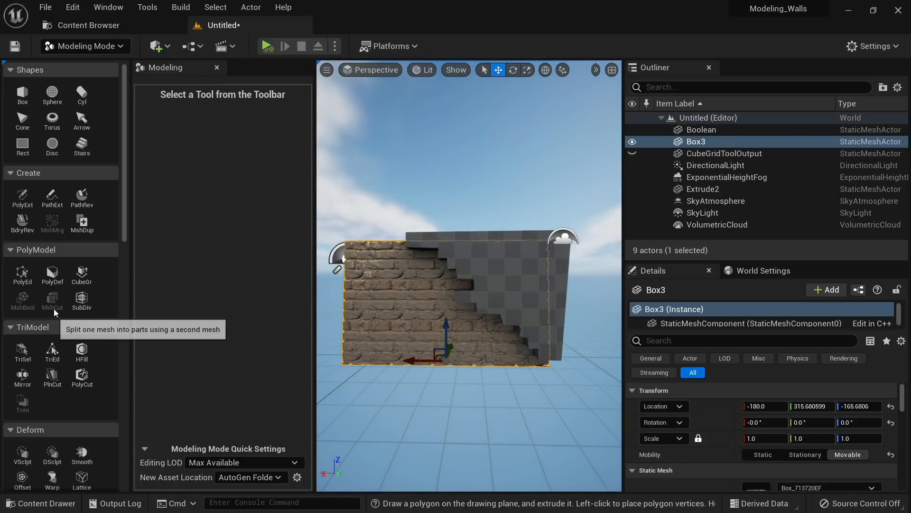
{"action": "right_click_drag", "start_coordinate": [457, 341], "coordinate": [484, 336]}
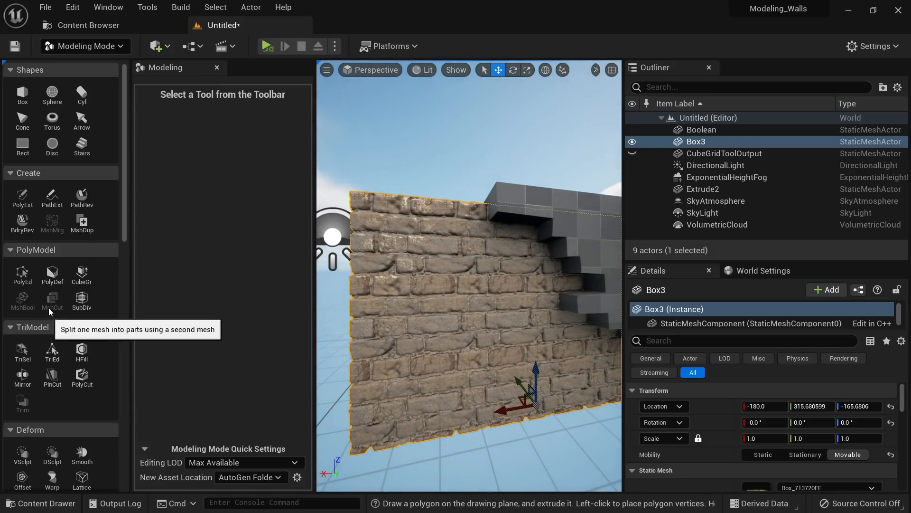
{"action": "right_click_drag", "start_coordinate": [442, 327], "coordinate": [462, 324]}
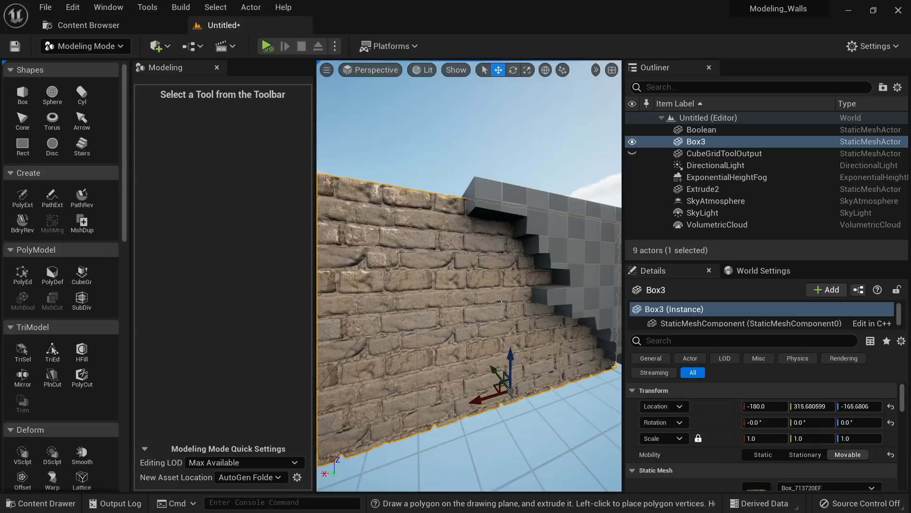
{"action": "left_click", "coordinate": [574, 251], "text": "ctrl"}
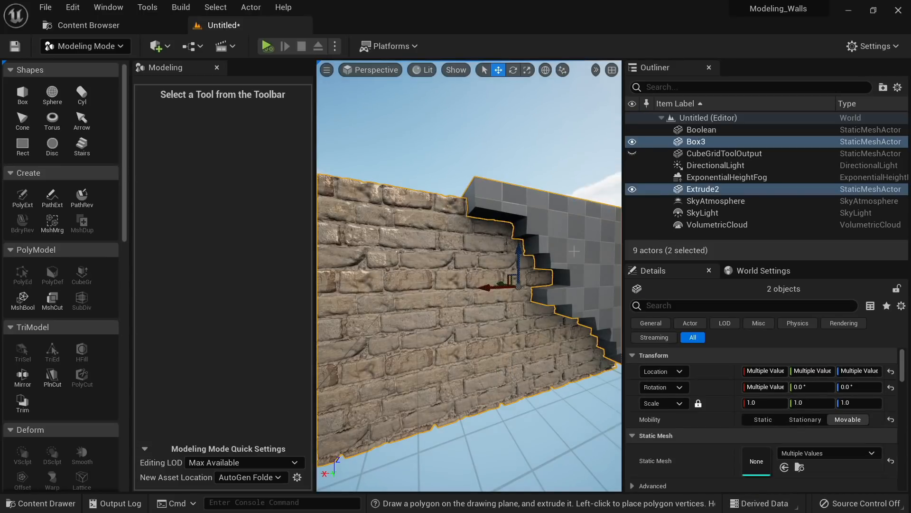
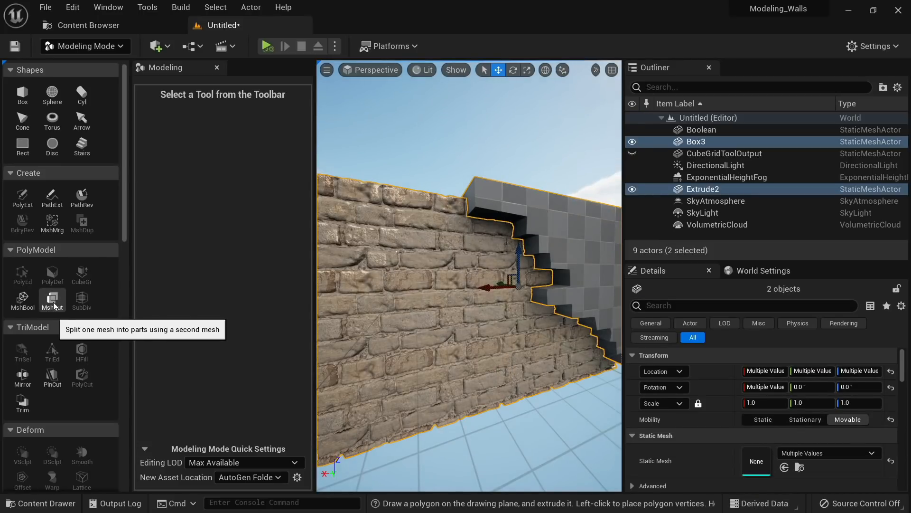
{"action": "left_click", "coordinate": [54, 301]}
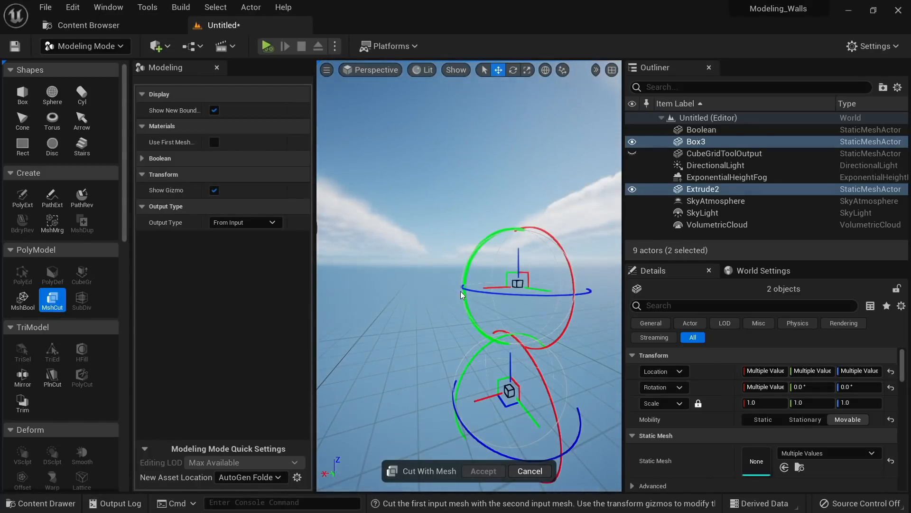
{"action": "right_click_drag", "start_coordinate": [412, 350], "coordinate": [328, 390]}
{"action": "right_click_drag", "start_coordinate": [410, 216], "coordinate": [460, 260]}
{"action": "right_click_drag", "start_coordinate": [494, 319], "coordinate": [557, 246]}
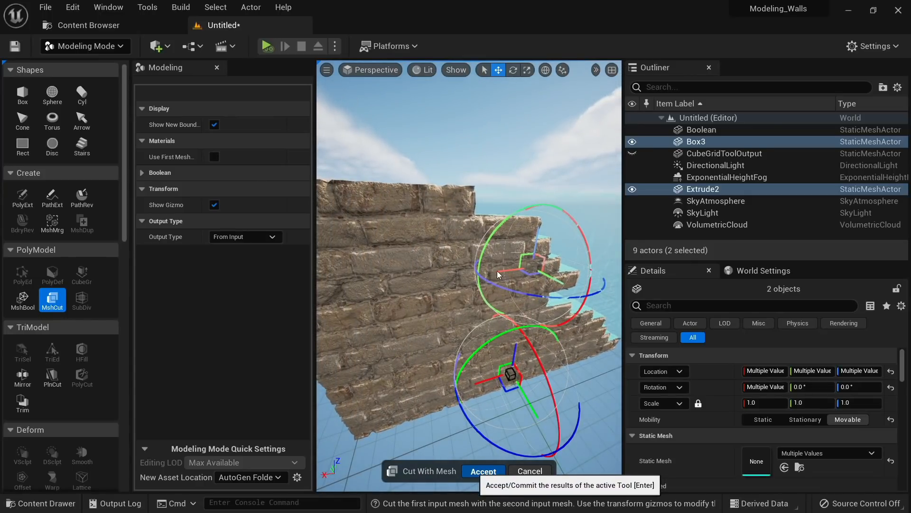
{"action": "right_click_drag", "start_coordinate": [497, 275], "coordinate": [472, 275]}
Delete the leftover cutter Extrude2 from in front of the split wall
{"action": "left_click", "coordinate": [470, 271]}
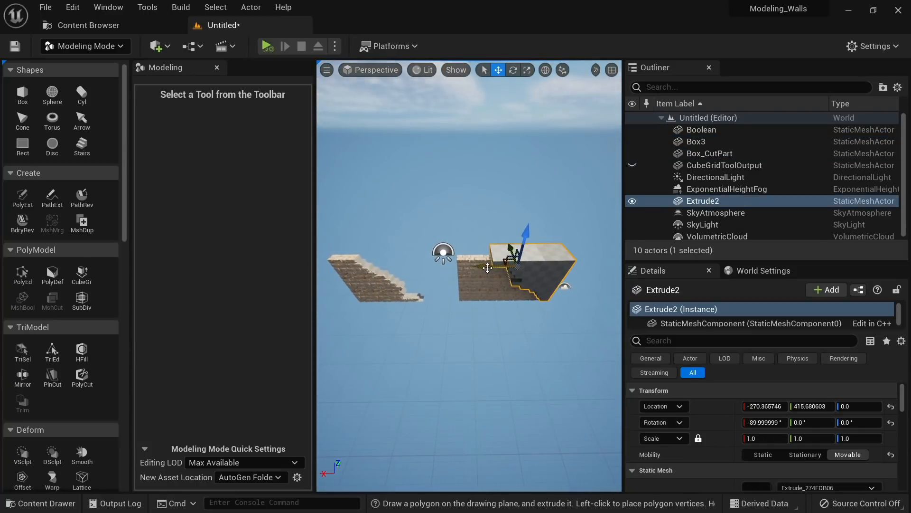
{"action": "right_click_drag", "start_coordinate": [535, 288], "coordinate": [472, 305]}
{"action": "key", "text": "Delete"}
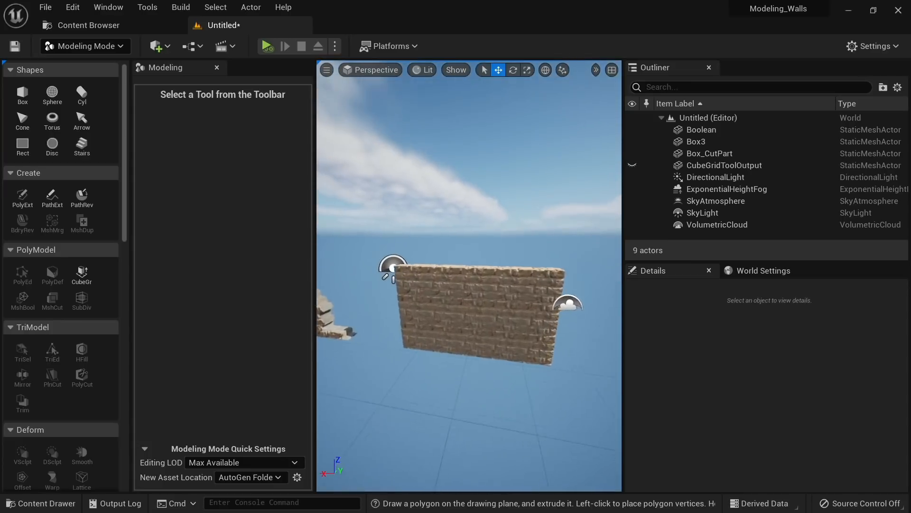
Unhide the CubeGridToolOutput floor, return to Select mode and lower the floor beneath the walls to about Z -264
{"action": "key", "text": "ctrl+z"}
{"action": "right_click_drag", "start_coordinate": [476, 339], "coordinate": [528, 293]}
{"action": "left_click", "coordinate": [529, 327]}
{"action": "key", "text": "shift+1"}
{"action": "left_click_drag", "start_coordinate": [508, 233], "coordinate": [516, 285]}
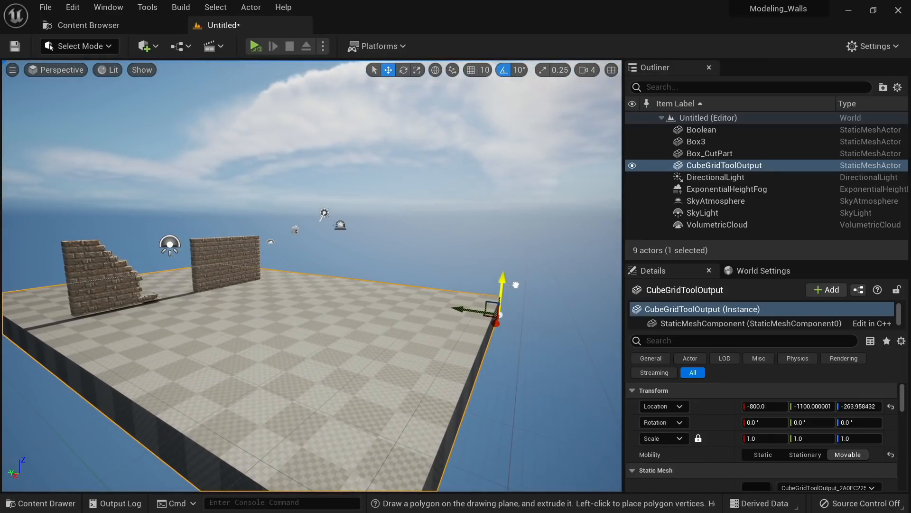
Slide the cut-off piece Box_CutPart along X, leaving only a narrow crack between it and Box3
{"action": "key", "text": "w"}
{"action": "right_click_drag", "start_coordinate": [331, 322], "coordinate": [342, 339]}
{"action": "left_click", "coordinate": [201, 325]}
{"action": "key", "text": "Escape"}
{"action": "left_click", "coordinate": [343, 338]}
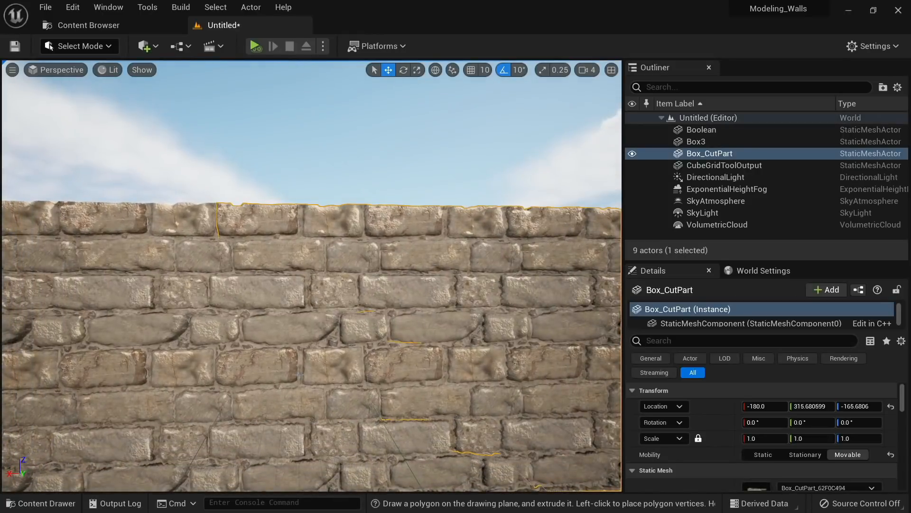
{"action": "right_click_drag", "start_coordinate": [332, 393], "coordinate": [331, 393]}
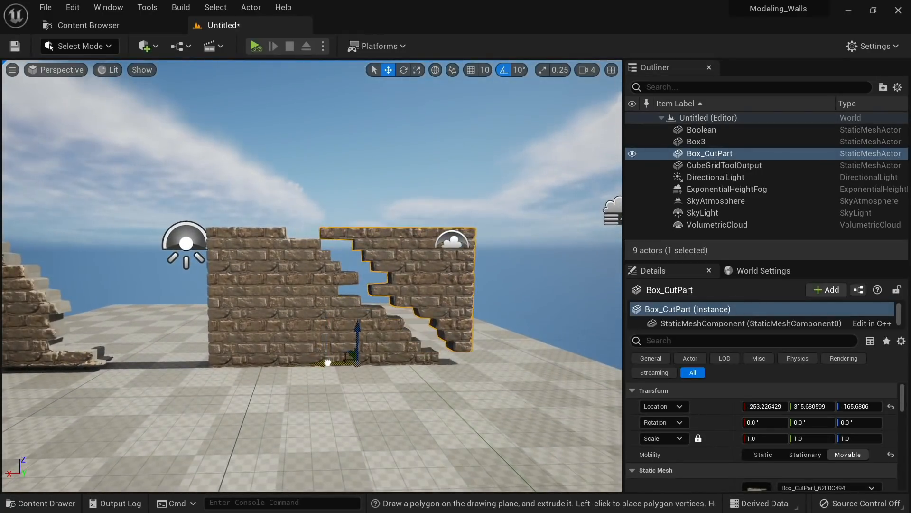
{"action": "key", "text": "Escape"}
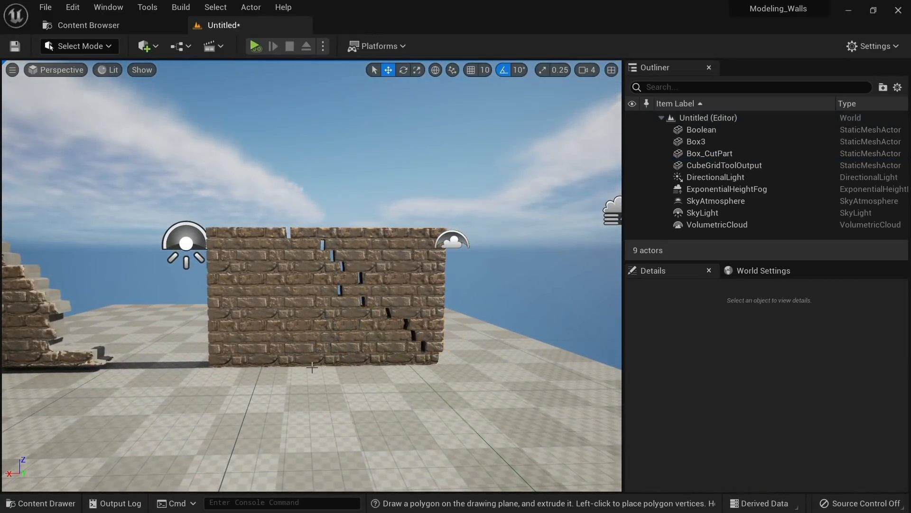
{"action": "right_click_drag", "start_coordinate": [299, 366], "coordinate": [299, 366]}
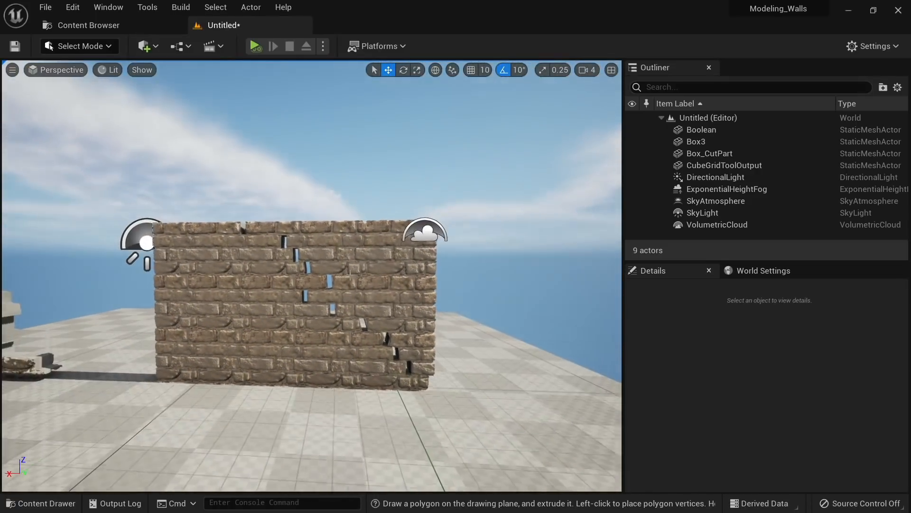
Move Box_CutPart well away from Box3 along X to about -430 and clear the selection
{"action": "left_click", "coordinate": [352, 303]}
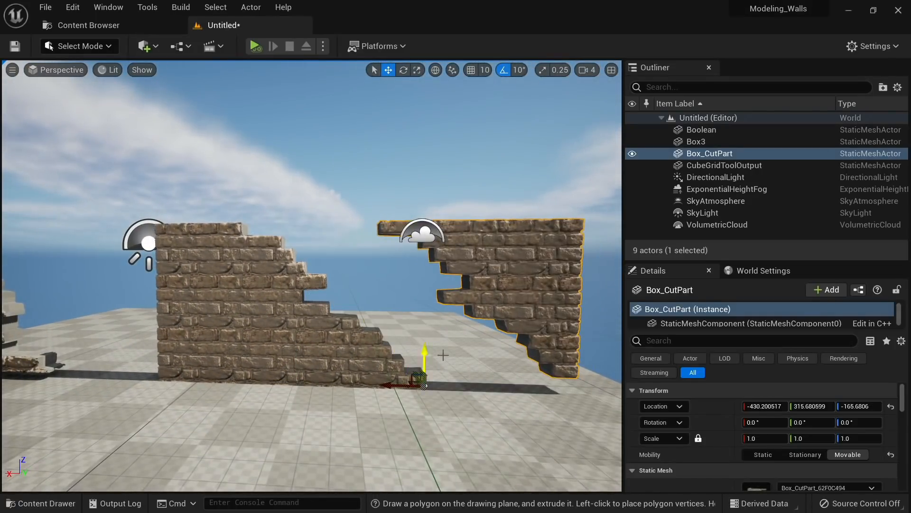
{"action": "key", "text": "Escape"}
{"action": "right_click_drag", "start_coordinate": [420, 370], "coordinate": [420, 370]}
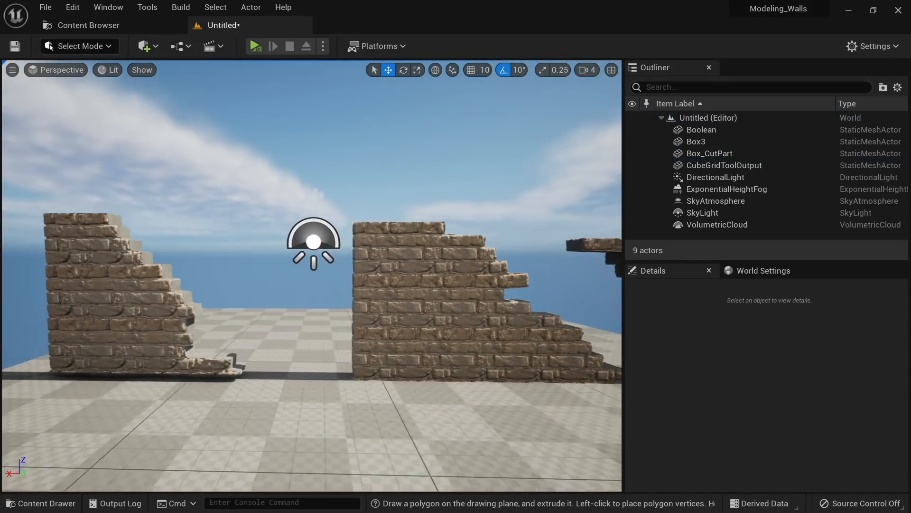
Lower the Boolean wall onto the floor, to about Z -14.7
{"action": "left_click", "coordinate": [396, 378]}
{"action": "right_click_drag", "start_coordinate": [387, 323], "coordinate": [387, 323]}
{"action": "left_click", "coordinate": [223, 304]}
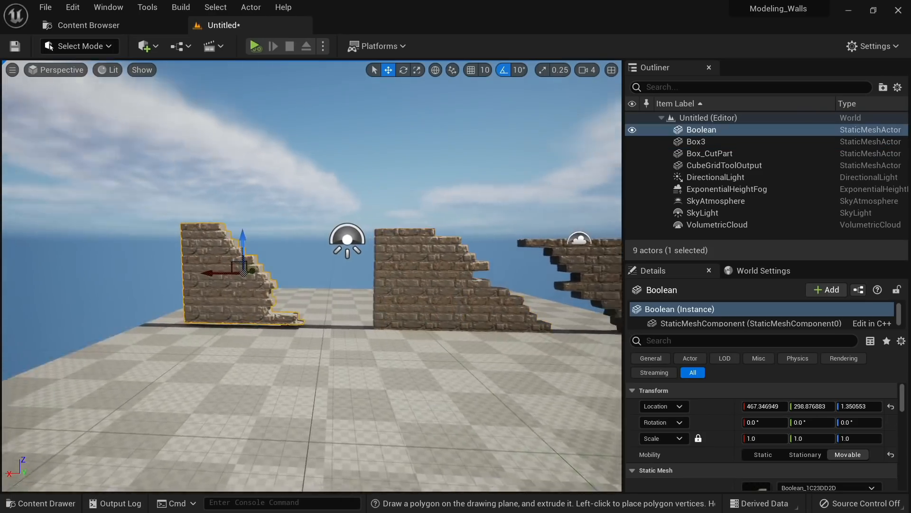
{"action": "right_click_drag", "start_coordinate": [223, 304], "coordinate": [223, 304]}
{"action": "right_click_drag", "start_coordinate": [320, 285], "coordinate": [320, 284]}
Lower the cut-off piece Box_CutPart to about Z -197 and clear the selection
{"action": "left_click", "coordinate": [418, 288]}
{"action": "right_click_drag", "start_coordinate": [418, 288], "coordinate": [418, 289]}
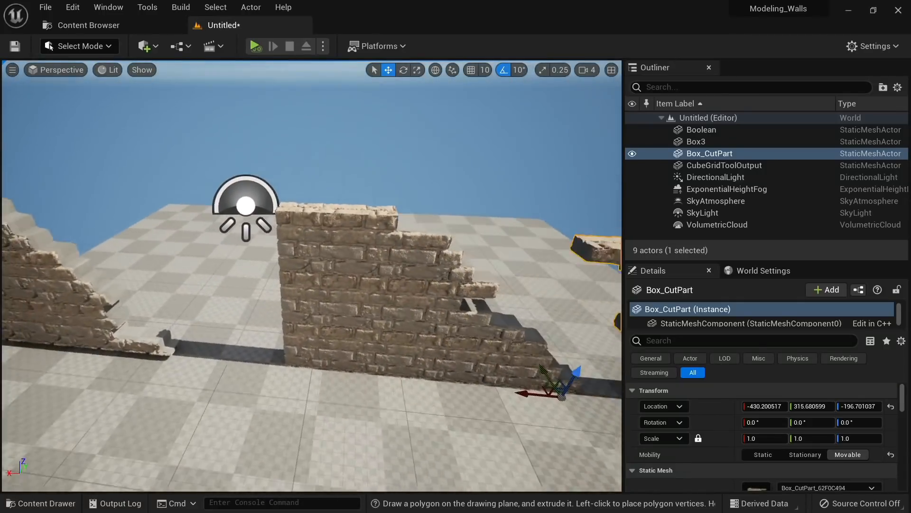
{"action": "right_click_drag", "start_coordinate": [417, 250], "coordinate": [417, 250]}
{"action": "right_click_drag", "start_coordinate": [335, 315], "coordinate": [336, 315]}
{"action": "left_click", "coordinate": [336, 315]}
{"action": "right_click_drag", "start_coordinate": [403, 228], "coordinate": [403, 228]}
{"action": "right_click_drag", "start_coordinate": [326, 214], "coordinate": [342, 228]}
{"action": "left_click", "coordinate": [351, 162]}
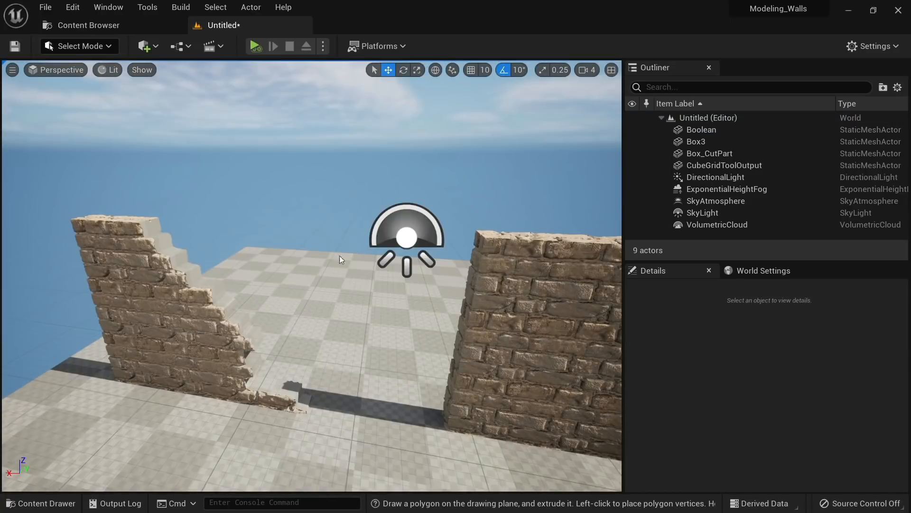
Apply the MI_Fort_Stone_Wall_tfnibahg_2K material to the stepped cut faces of the Boolean wall in the level
{"action": "right_click_drag", "start_coordinate": [340, 255], "coordinate": [269, 303]}
{"action": "left_click", "coordinate": [268, 302]}
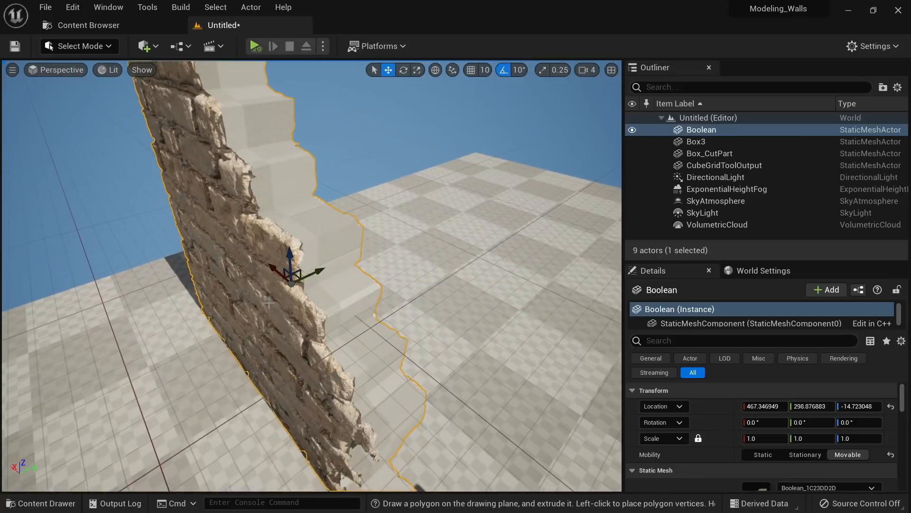
{"action": "key", "text": "ctrl+space"}
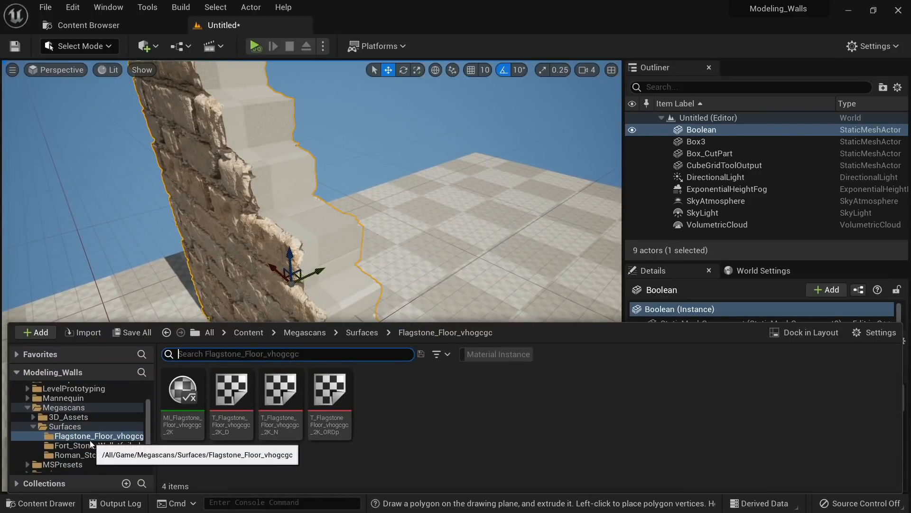
{"action": "left_click_drag", "start_coordinate": [179, 397], "coordinate": [281, 189]}
{"action": "right_click_drag", "start_coordinate": [282, 189], "coordinate": [282, 189]}
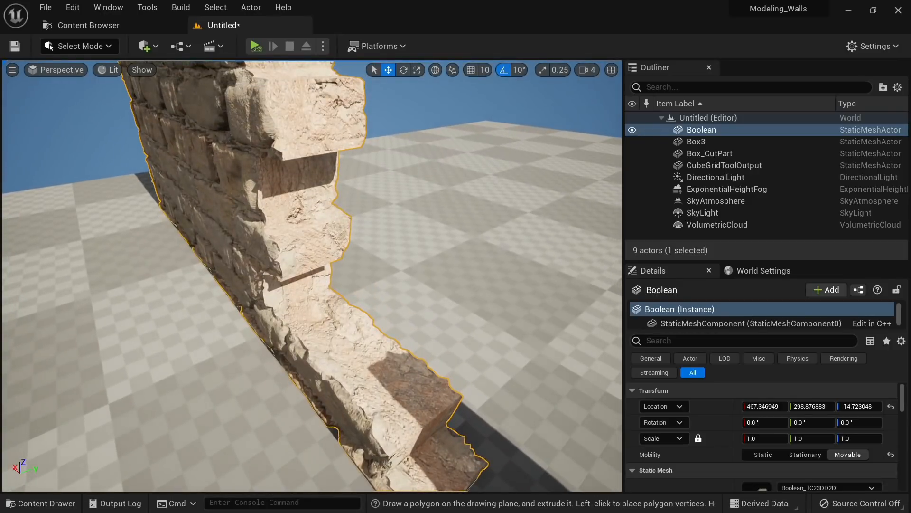
{"action": "right_click_drag", "start_coordinate": [365, 338], "coordinate": [365, 339]}
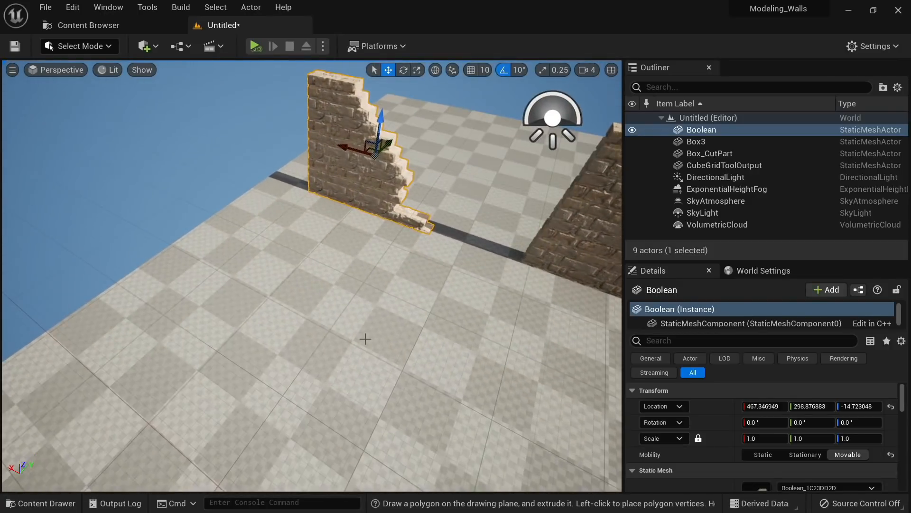
Locate the Boolean wall's mesh asset, place a test copy in the level to check its cut faces, and delete the copy
{"action": "key", "text": "ctrl+space"}
{"action": "right_click_drag", "start_coordinate": [371, 272], "coordinate": [370, 272]}
{"action": "scroll", "coordinate": [759, 408], "scroll_direction": "down", "scroll_amount": 3}
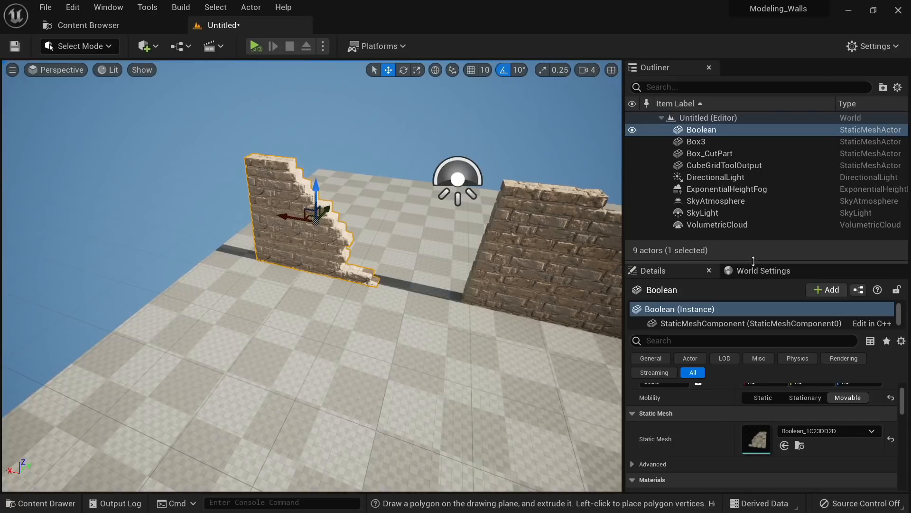
{"action": "left_click_drag", "start_coordinate": [753, 261], "coordinate": [753, 208]}
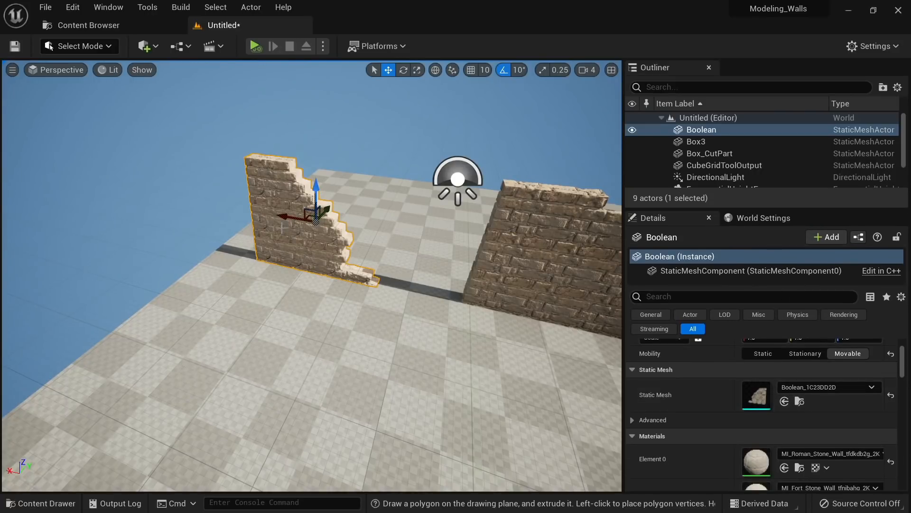
{"action": "left_click", "coordinate": [800, 403]}
{"action": "left_click_drag", "start_coordinate": [190, 394], "coordinate": [242, 295]}
{"action": "key", "text": "w"}
{"action": "right_click_drag", "start_coordinate": [242, 295], "coordinate": [208, 266]}
{"action": "mouse_move", "coordinate": [287, 226]}
{"action": "right_mouse_down"}
{"action": "mouse_move", "coordinate": [271, 232]}
{"action": "mouse_move", "coordinate": [287, 226]}
{"action": "right_mouse_up"}
{"action": "right_click_drag", "start_coordinate": [265, 135], "coordinate": [283, 288]}
{"action": "key", "text": "Delete"}
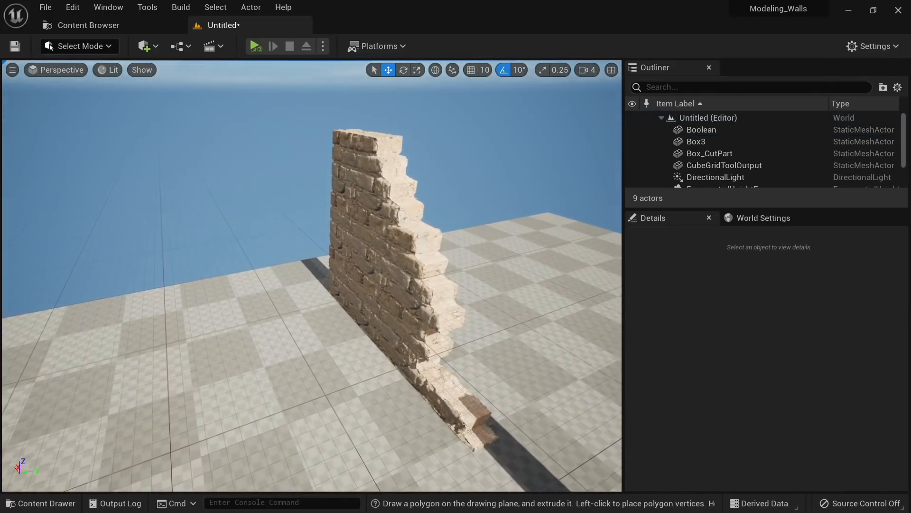
Assign MI_Fort_Stone_Wall_tfnibahg_2K to material slot Element 1 in the Boolean wall's mesh asset, save it and close the asset
{"action": "left_click", "coordinate": [427, 275]}
{"action": "right_click_drag", "start_coordinate": [482, 273], "coordinate": [419, 273]}
{"action": "scroll", "coordinate": [419, 274], "scroll_direction": "up", "scroll_amount": 1}
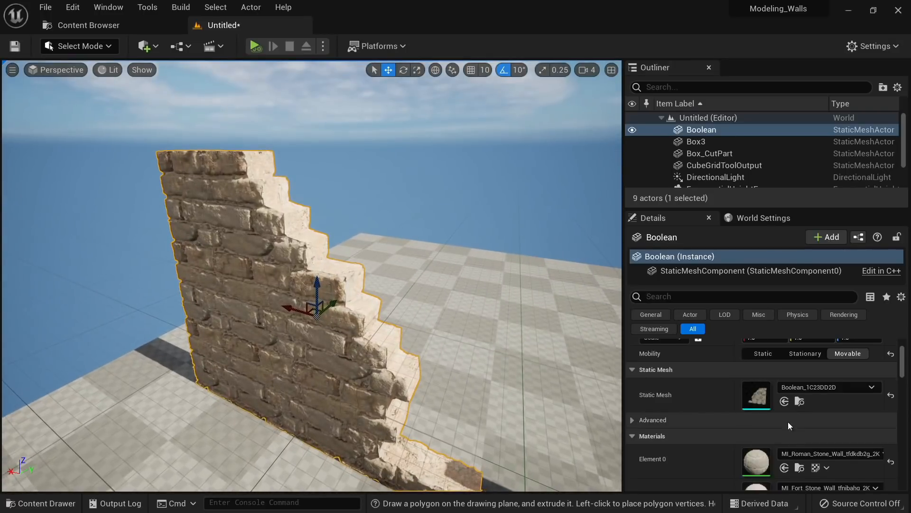
{"action": "double_click", "coordinate": [759, 398]}
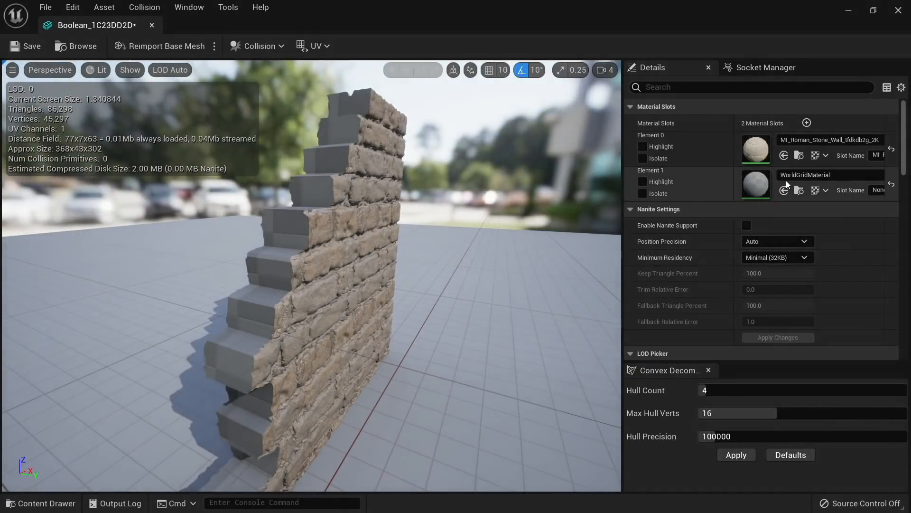
{"action": "left_click", "coordinate": [795, 172]}
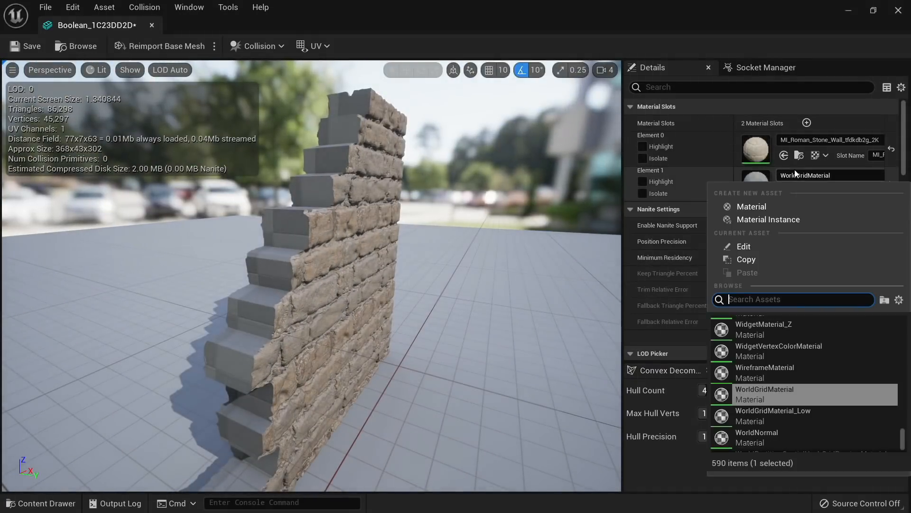
{"action": "type", "text": "fort"}
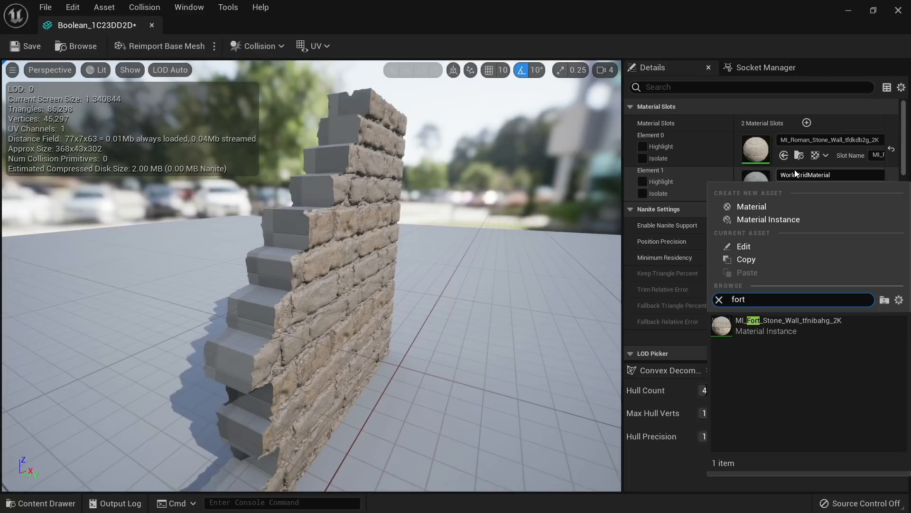
{"action": "left_click", "coordinate": [772, 332]}
{"action": "left_click", "coordinate": [19, 43]}
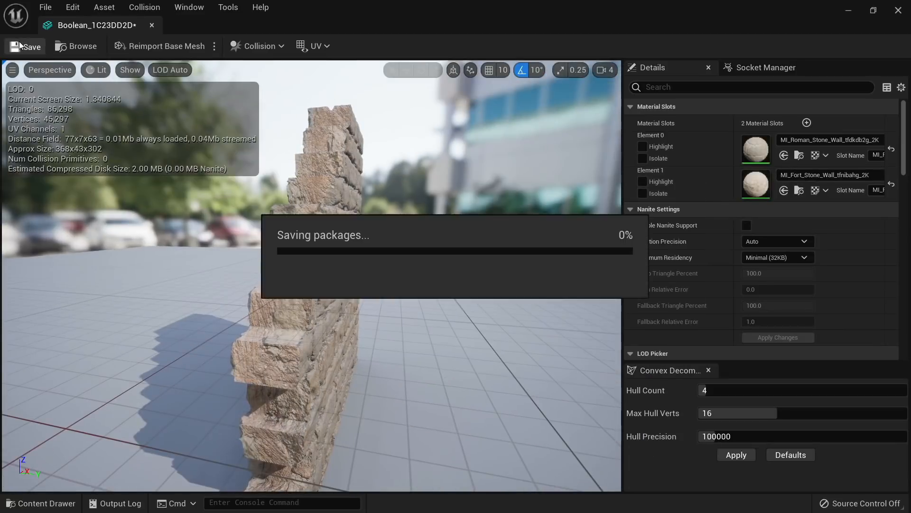
{"action": "middle_click", "coordinate": [104, 30]}
Assign MI_Fort_Stone_Wall_tfnibahg_2K to material slot Element 1 in Box3's mesh asset Box_713720EF and save it
{"action": "right_click_drag", "start_coordinate": [246, 190], "coordinate": [304, 199]}
{"action": "right_click_drag", "start_coordinate": [221, 330], "coordinate": [285, 332]}
{"action": "left_click", "coordinate": [221, 329]}
{"action": "left_click", "coordinate": [484, 287]}
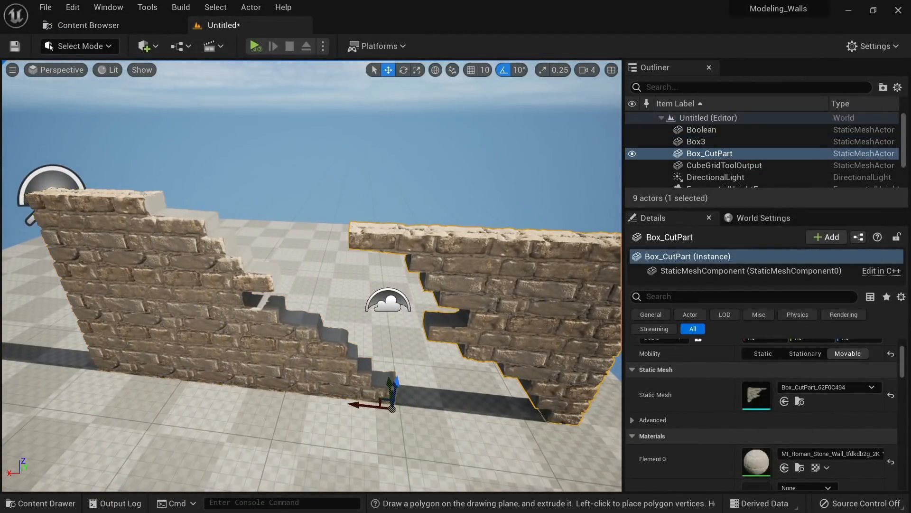
{"action": "key", "text": "ctrl+z"}
{"action": "double_click", "coordinate": [748, 400]}
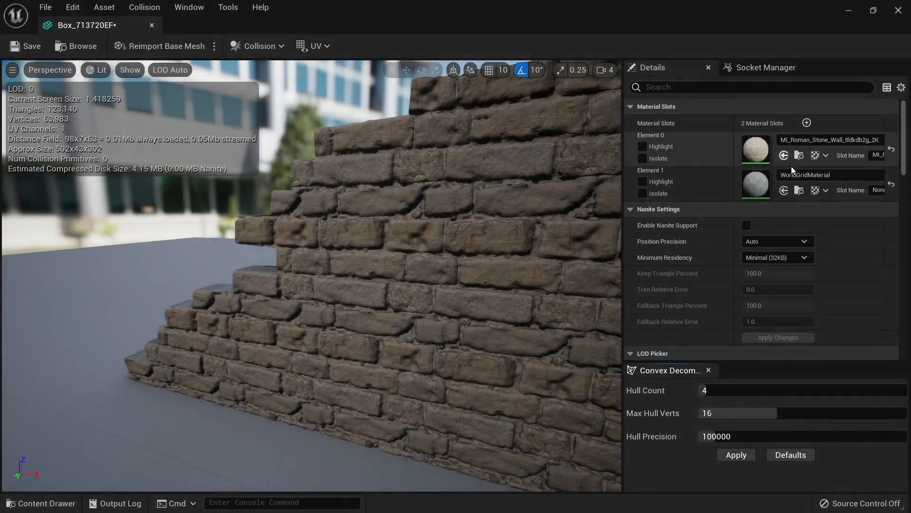
{"action": "left_click", "coordinate": [797, 176]}
{"action": "type", "text": "fort"}
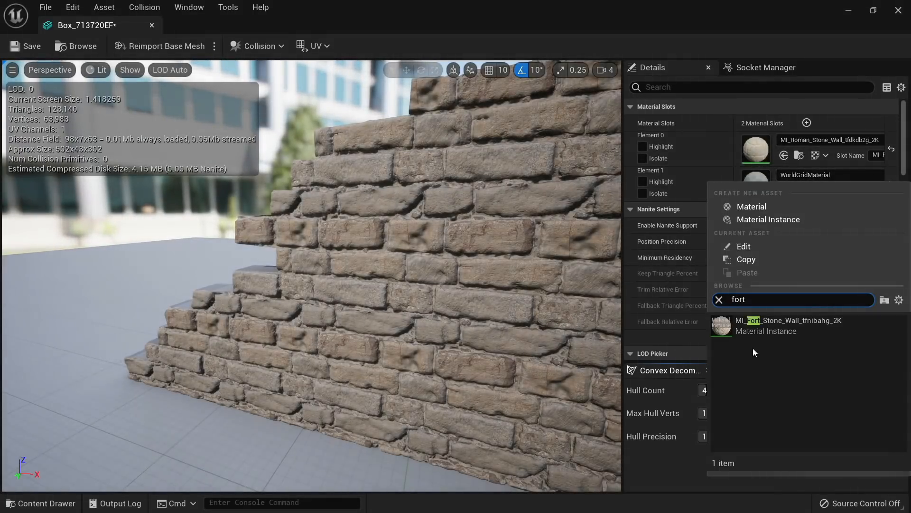
{"action": "left_click", "coordinate": [769, 326]}
{"action": "left_click_drag", "start_coordinate": [333, 290], "coordinate": [247, 290]}
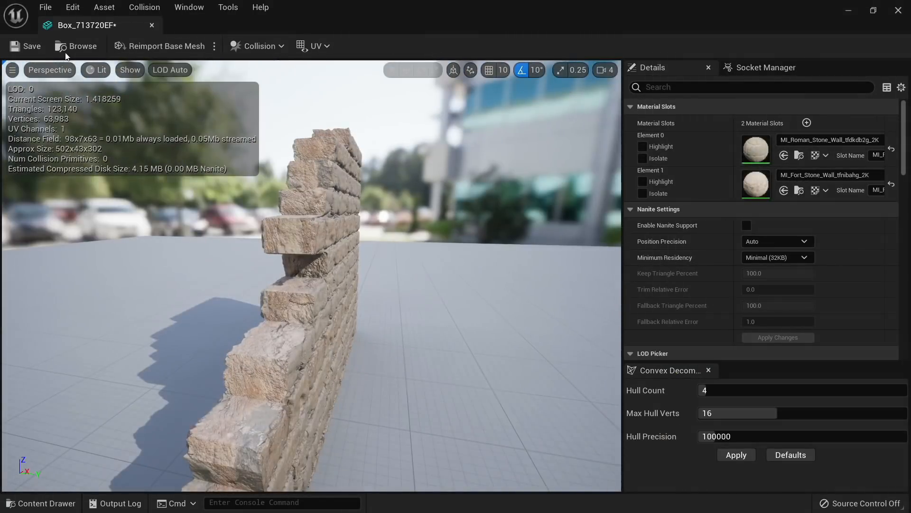
{"action": "left_click", "coordinate": [25, 46]}
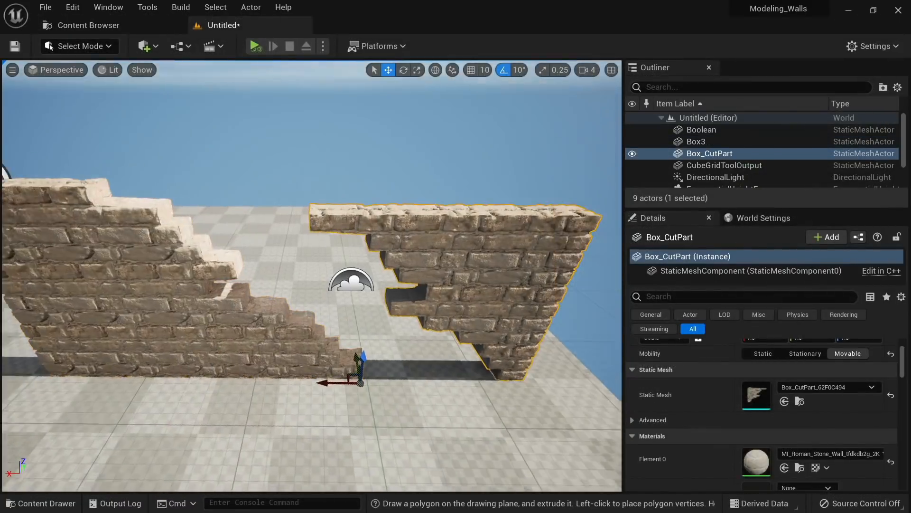
Assign MI_Fort_Stone_Wall_tfnibahg_2K to material slot Element 1 in the mesh asset of the cut-off piece Box_CutPart
{"action": "right_click_drag", "start_coordinate": [351, 285], "coordinate": [447, 228]}
{"action": "scroll", "coordinate": [763, 451], "scroll_direction": "down", "scroll_amount": 1}
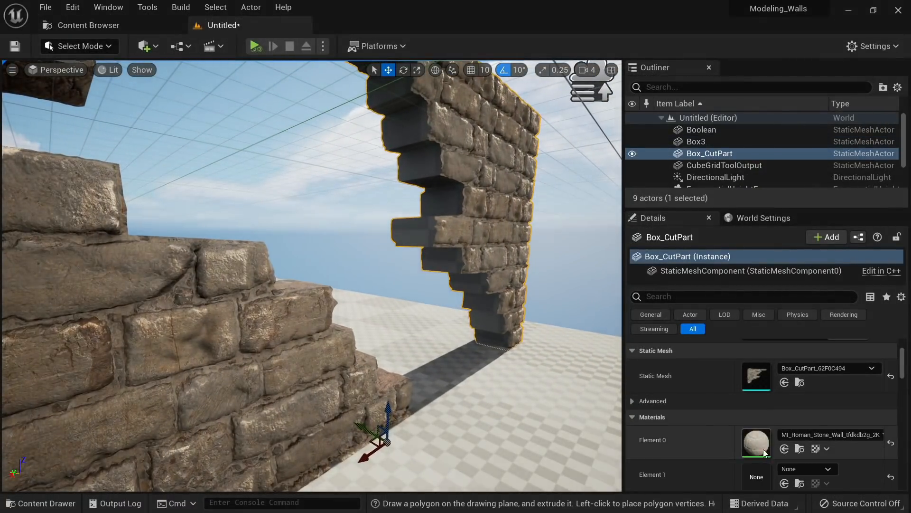
{"action": "double_click", "coordinate": [755, 375]}
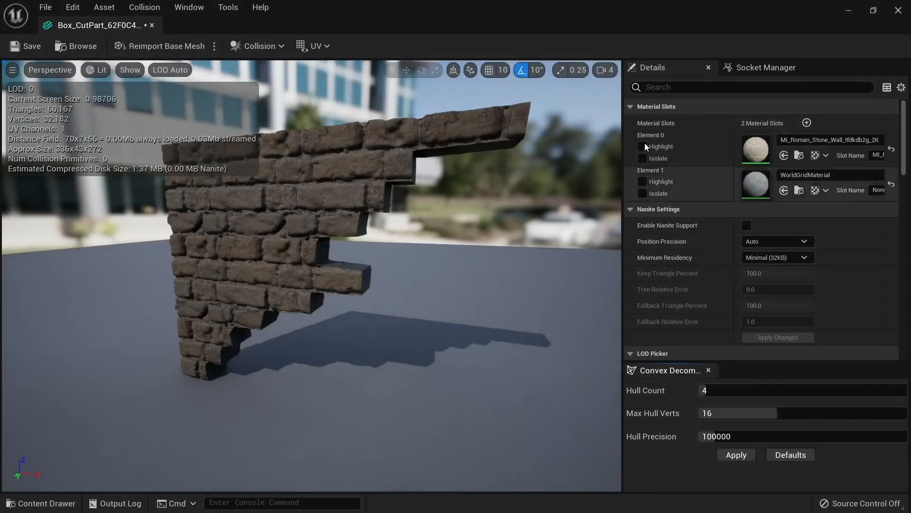
{"action": "left_click", "coordinate": [805, 175]}
{"action": "type", "text": "fort"}
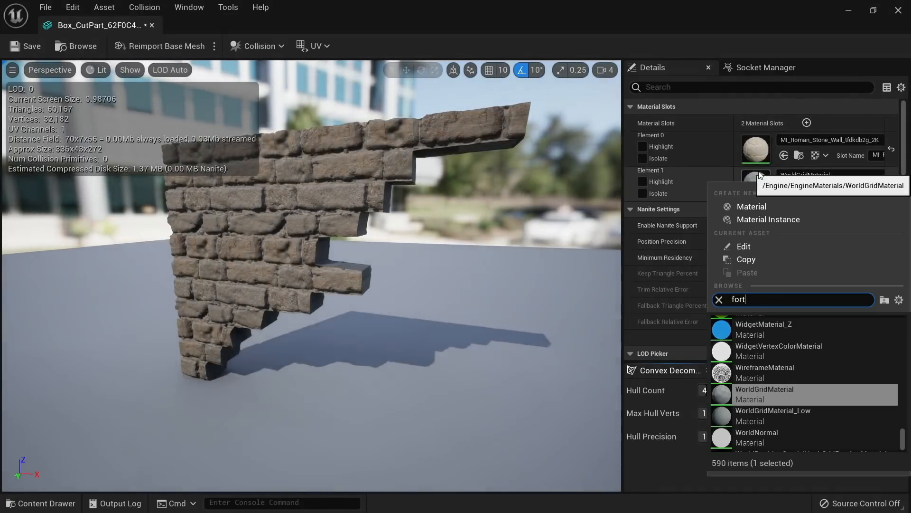
{"action": "left_click", "coordinate": [784, 323]}
{"action": "left_click_drag", "start_coordinate": [421, 266], "coordinate": [456, 266]}
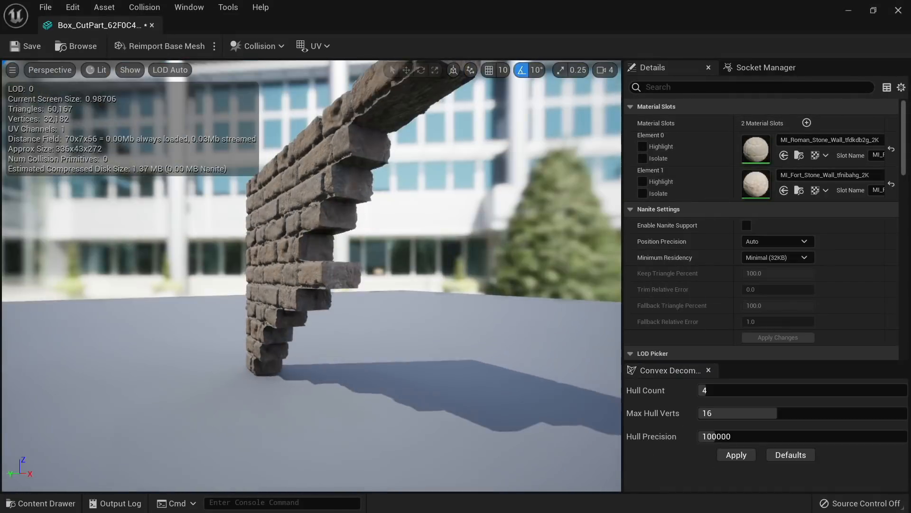
Save the Box_CutPart static mesh and close its mesh editor
{"action": "left_click", "coordinate": [26, 49]}
{"action": "middle_click", "coordinate": [71, 27]}
{"action": "key", "text": "w"}
{"action": "right_click_drag", "start_coordinate": [244, 162], "coordinate": [214, 161]}
{"action": "key", "text": "Escape"}
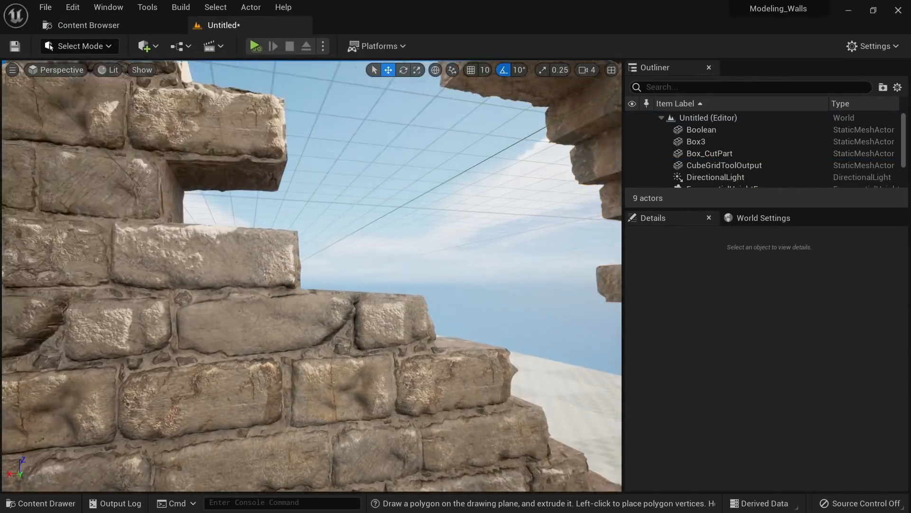
Examine the broken stone walls in the level from close up and from farther away
{"action": "key", "text": "s"}
{"action": "right_click_drag", "start_coordinate": [311, 275], "coordinate": [280, 194]}
{"action": "key", "text": "d"}
{"action": "key", "text": "e"}
{"action": "key", "text": "w"}
{"action": "key", "text": "a"}
{"action": "key", "text": "a"}
{"action": "key", "text": "d"}
{"action": "key", "text": "w"}
{"action": "key", "text": "a"}
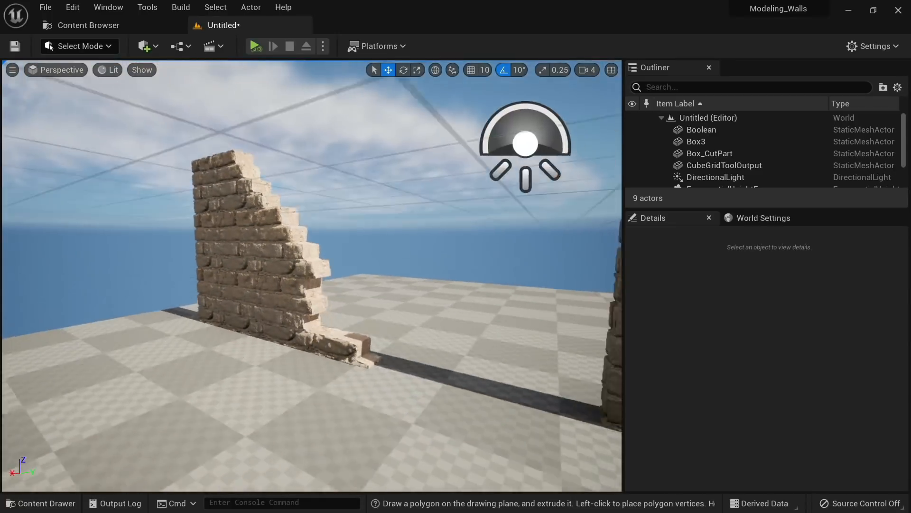
Compare the stepped broken wall's stone surfaces in the Unlit and Lit view modes
{"action": "right_click_drag", "start_coordinate": [400, 278], "coordinate": [400, 278]}
{"action": "key", "text": "w"}
{"action": "key", "text": "alt+3"}
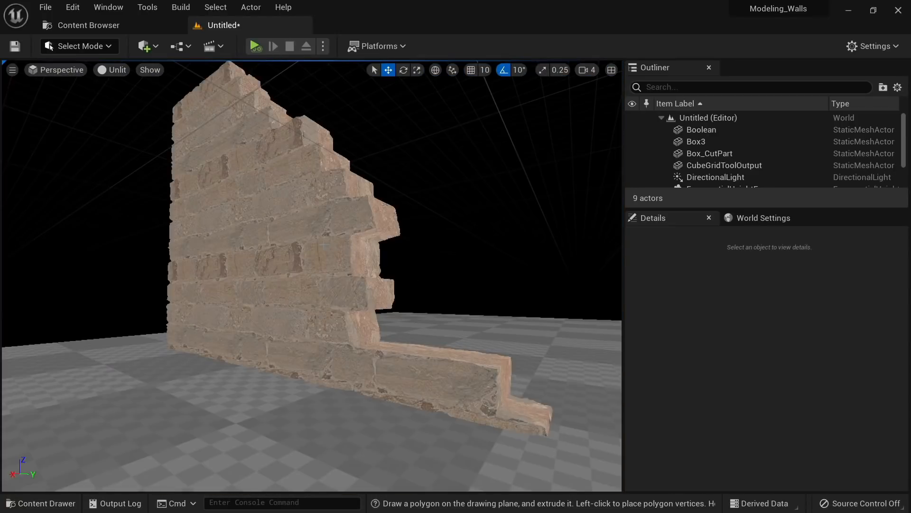
{"action": "key", "text": "alt+4"}
{"action": "key", "text": "a"}
{"action": "right_click_drag", "start_coordinate": [325, 245], "coordinate": [364, 296]}
{"action": "key", "text": "d"}
{"action": "key", "text": "s"}
{"action": "key", "text": "e"}
{"action": "key", "text": "w"}
{"action": "key", "text": "a"}
Duplicate the stepped Boolean wall in the level and place the copy on the open floor parallel to the original
{"action": "left_click", "coordinate": [323, 327]}
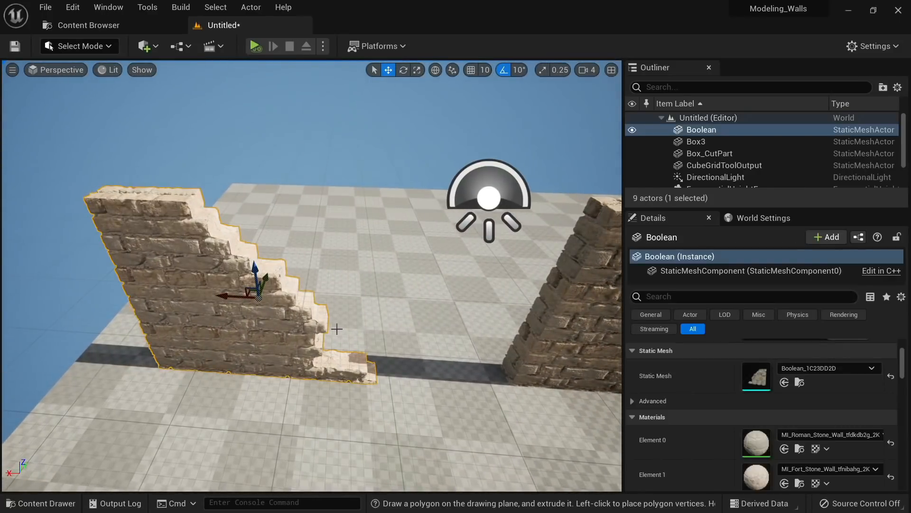
{"action": "key", "text": "s"}
{"action": "right_click_drag", "start_coordinate": [336, 328], "coordinate": [313, 332]}
{"action": "key", "text": "d"}
{"action": "key", "text": "w"}
{"action": "right_click_drag", "start_coordinate": [304, 385], "coordinate": [397, 347]}
{"action": "key", "text": "e"}
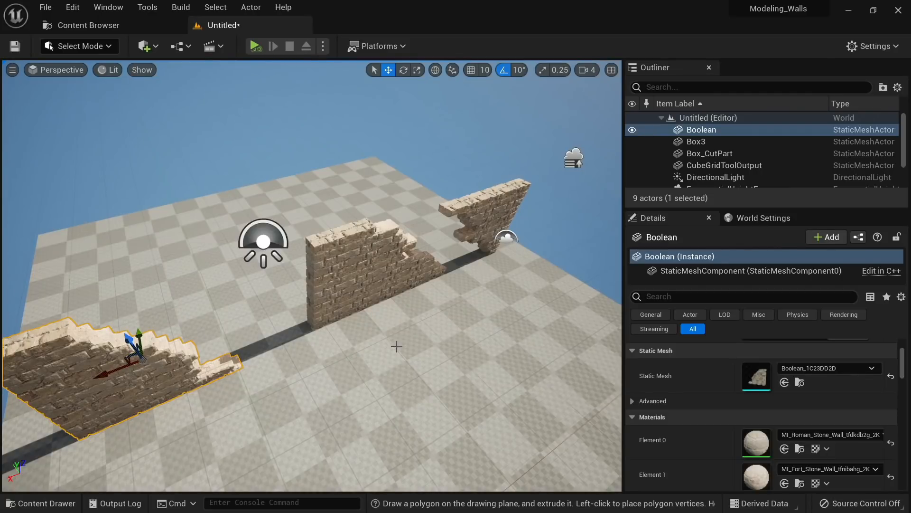
{"action": "key", "text": "f"}
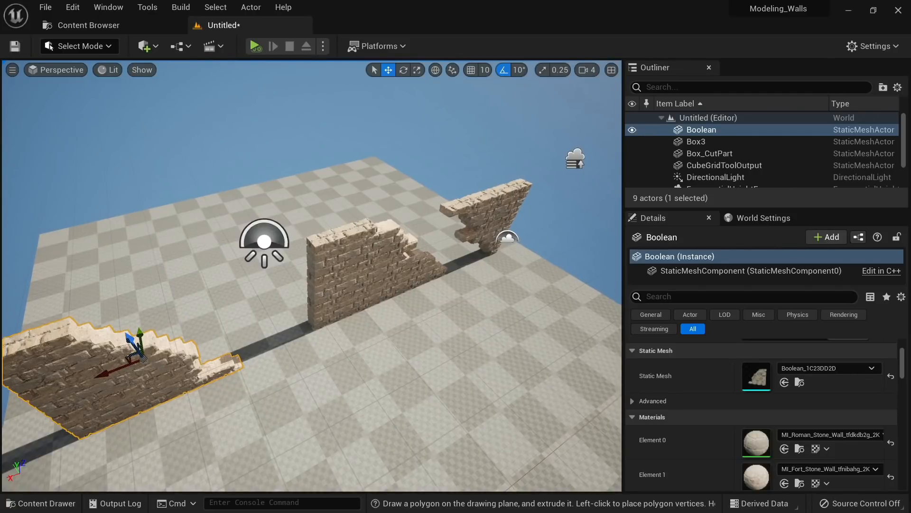
{"action": "key", "text": "e"}
{"action": "right_click_drag", "start_coordinate": [271, 338], "coordinate": [274, 335]}
{"action": "left_click_drag", "start_coordinate": [310, 263], "coordinate": [401, 177], "text": "alt"}
Duplicate the Box3 and Box_CutPart walls, offsetting each copy sideways to continue the second row of walls
{"action": "right_click_drag", "start_coordinate": [435, 217], "coordinate": [435, 249]}
{"action": "left_click", "coordinate": [365, 234]}
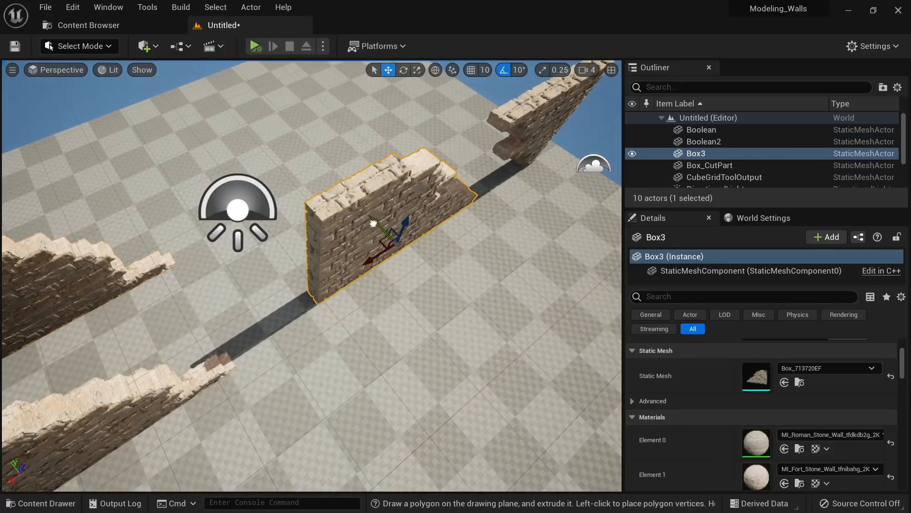
{"action": "left_click_drag", "start_coordinate": [373, 223], "coordinate": [306, 156], "text": "alt"}
{"action": "left_click", "coordinate": [539, 138]}
{"action": "right_click_drag", "start_coordinate": [476, 181], "coordinate": [400, 273]}
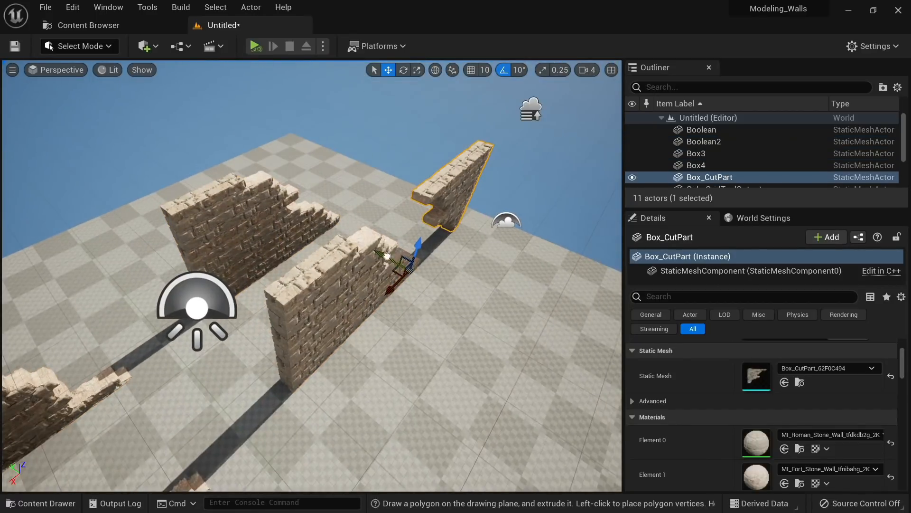
{"action": "left_click_drag", "start_coordinate": [388, 256], "coordinate": [310, 211], "text": "alt"}
Replace the Boolean2 wall with an independent mesh using Mesh Duplicate, with Output Type From Input and Delete Inputs
{"action": "right_click_drag", "start_coordinate": [308, 229], "coordinate": [190, 229]}
{"action": "left_click", "coordinate": [381, 222]}
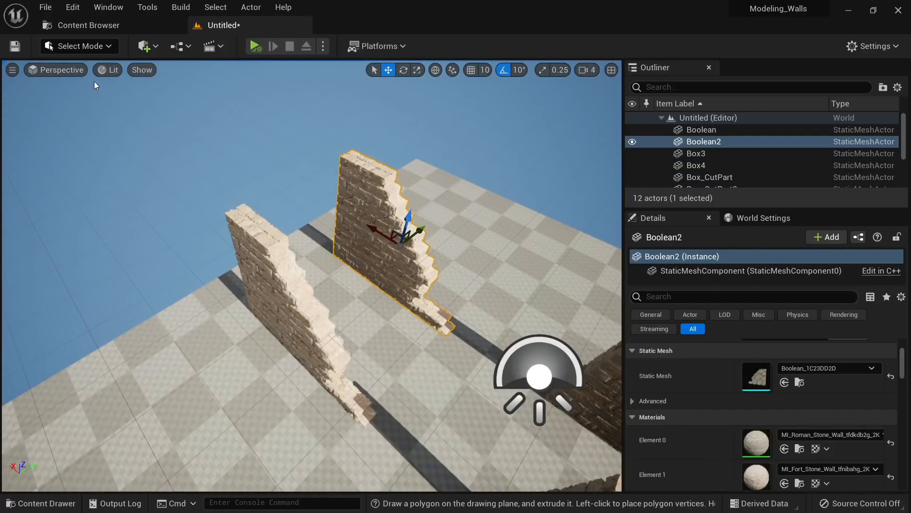
{"action": "left_click", "coordinate": [84, 46]}
{"action": "left_click", "coordinate": [80, 118]}
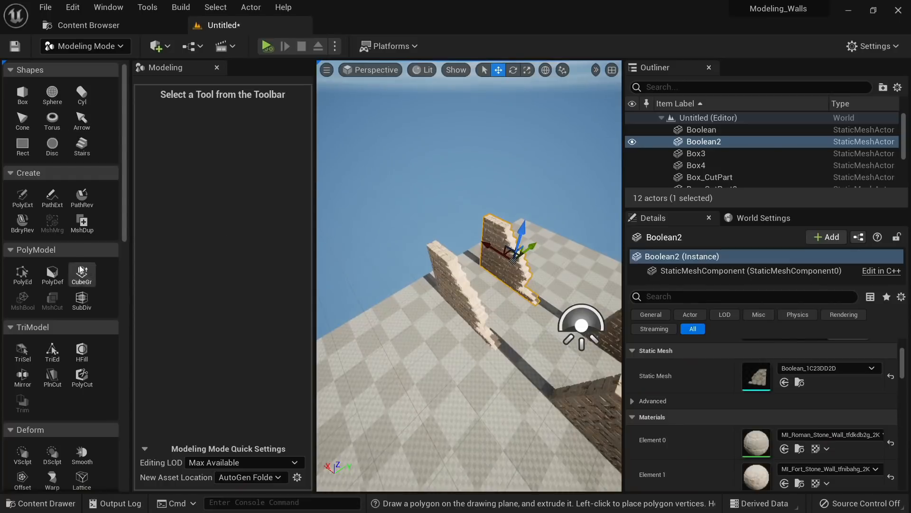
{"action": "left_click", "coordinate": [80, 227]}
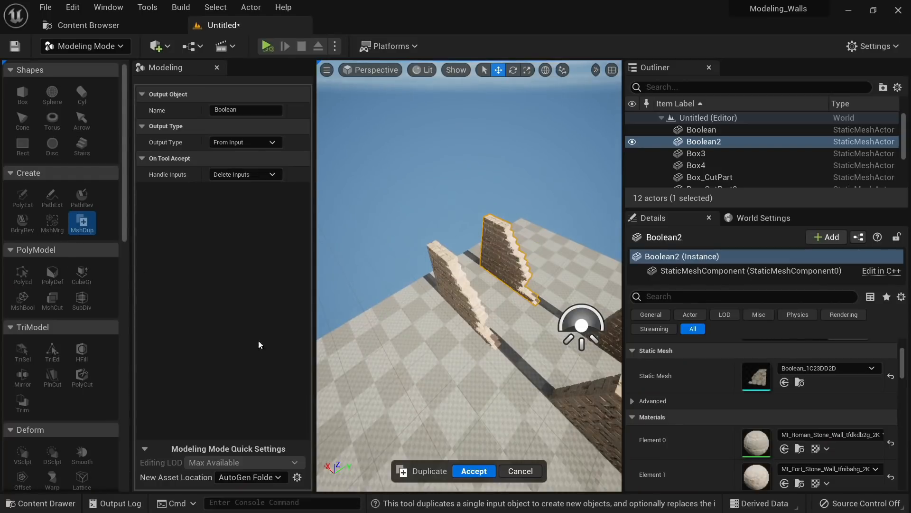
{"action": "left_click", "coordinate": [464, 475]}
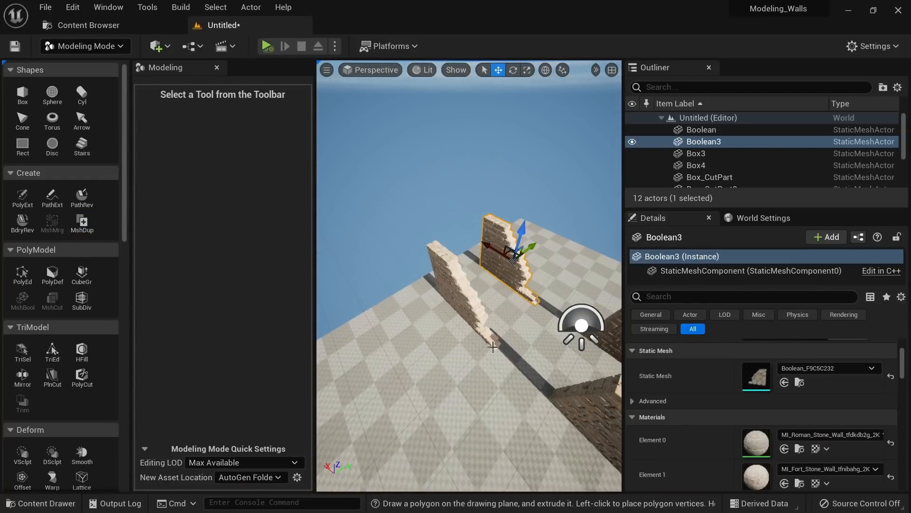
Replace the Box4 and Box_CutPart2 walls with independent meshes using Mesh Duplicate with Delete Inputs
{"action": "left_click", "coordinate": [565, 278]}
{"action": "left_click", "coordinate": [91, 232]}
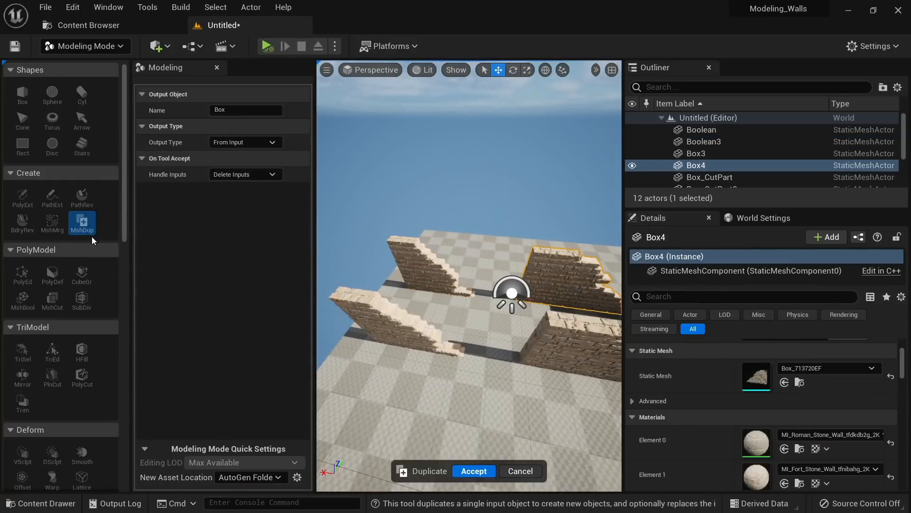
{"action": "left_click", "coordinate": [472, 471]}
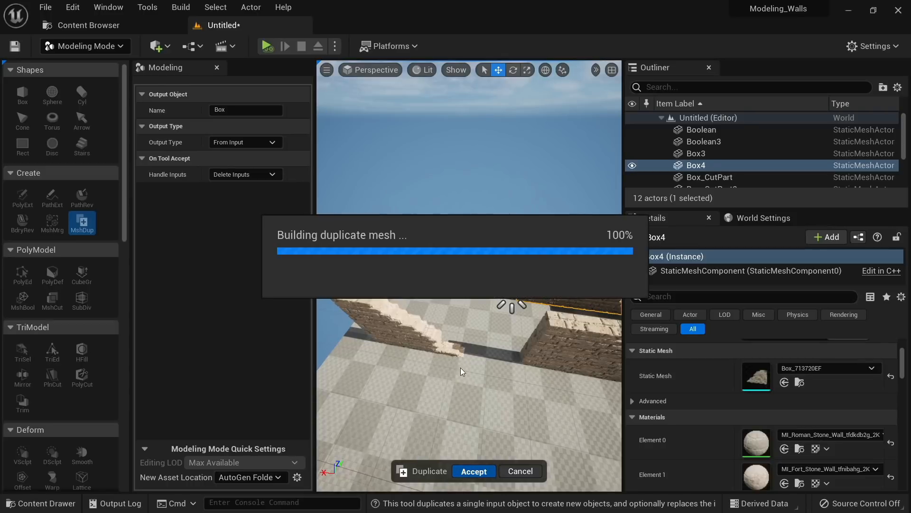
{"action": "right_click_drag", "start_coordinate": [525, 308], "coordinate": [570, 292]}
{"action": "left_click", "coordinate": [563, 255]}
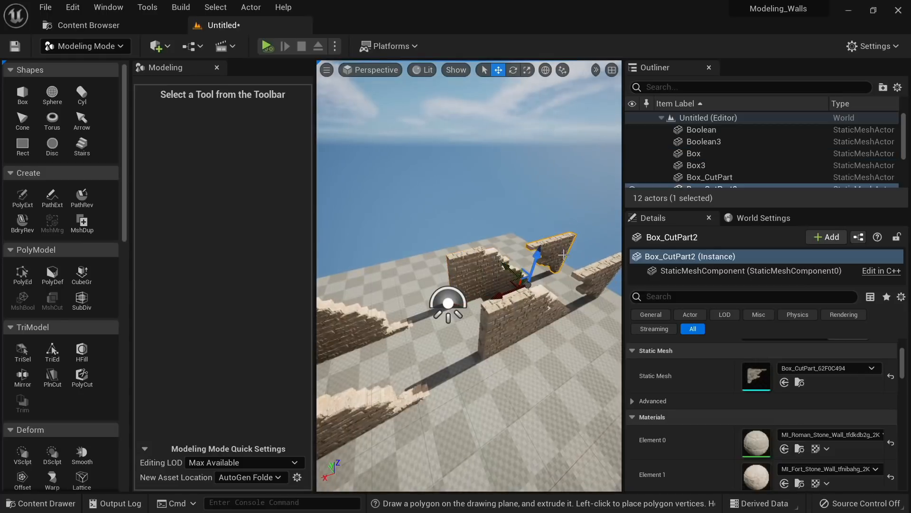
{"action": "left_click", "coordinate": [88, 230]}
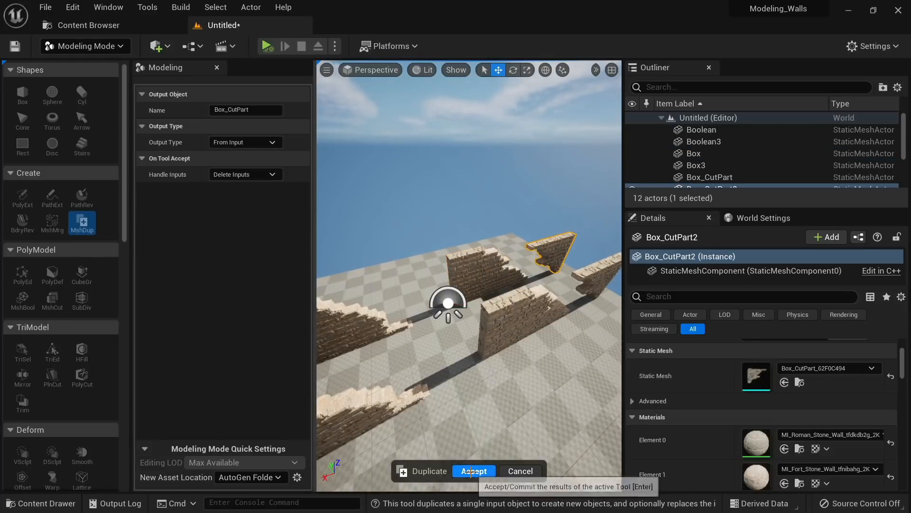
{"action": "left_click", "coordinate": [472, 471]}
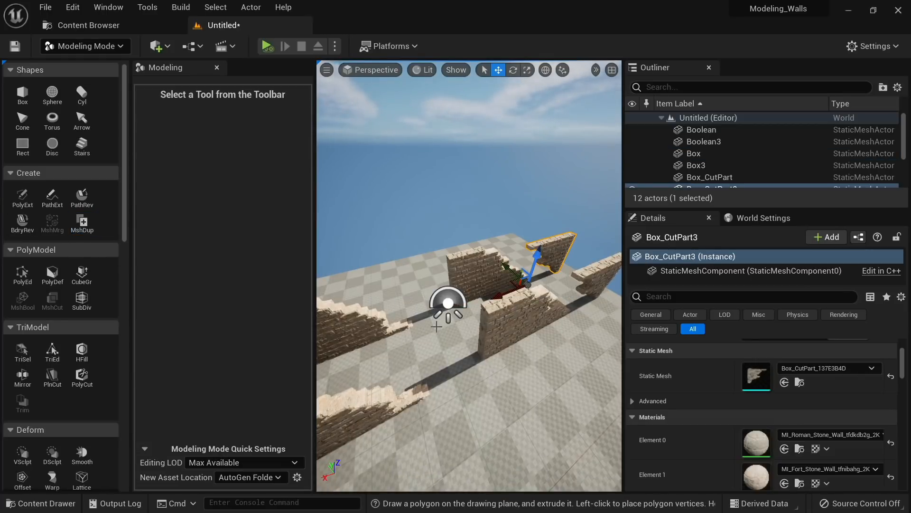
Select the duplicated stepped wall Boolean3 in Select mode and switch to Modeling mode
{"action": "right_click_drag", "start_coordinate": [431, 331], "coordinate": [337, 320]}
{"action": "key", "text": "shift+1"}
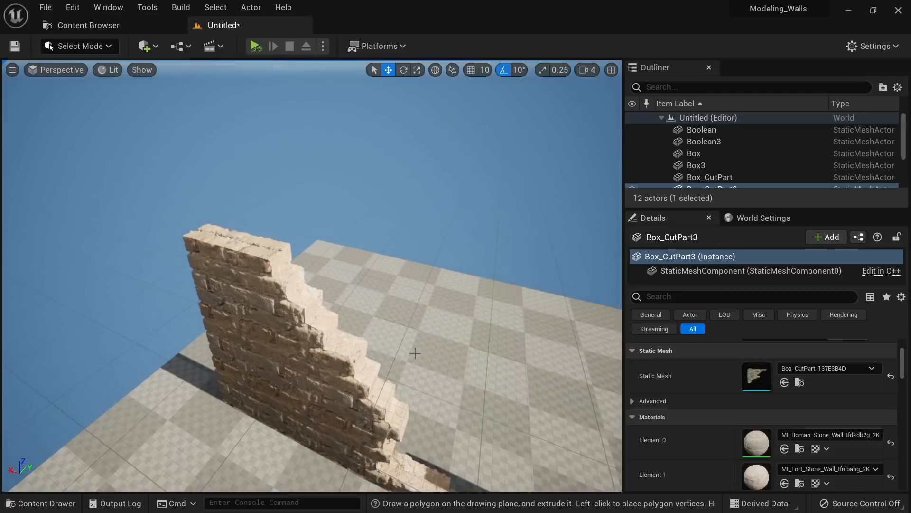
{"action": "right_click_drag", "start_coordinate": [415, 354], "coordinate": [494, 356]}
{"action": "scroll", "coordinate": [385, 366], "scroll_direction": "down", "scroll_amount": 5}
{"action": "scroll", "coordinate": [385, 366], "scroll_direction": "up", "scroll_amount": 6}
{"action": "right_click_drag", "start_coordinate": [385, 366], "coordinate": [430, 290]}
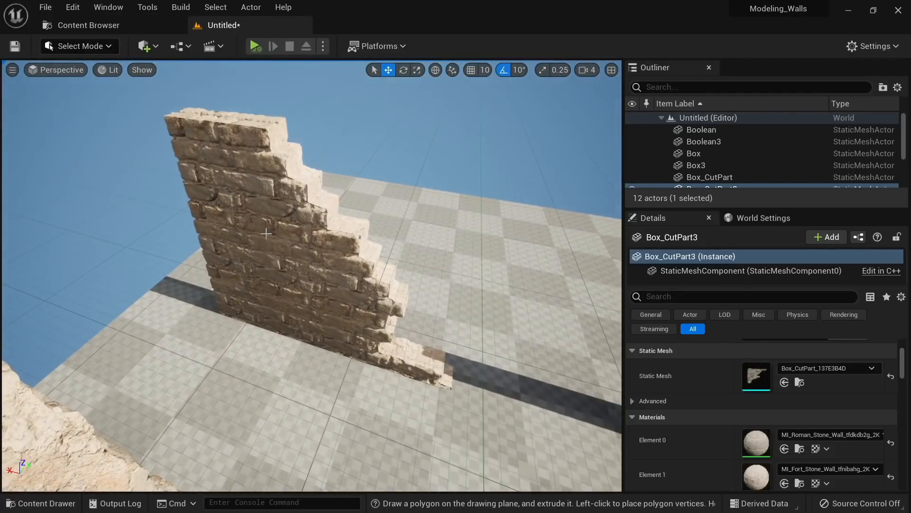
{"action": "left_click", "coordinate": [285, 239]}
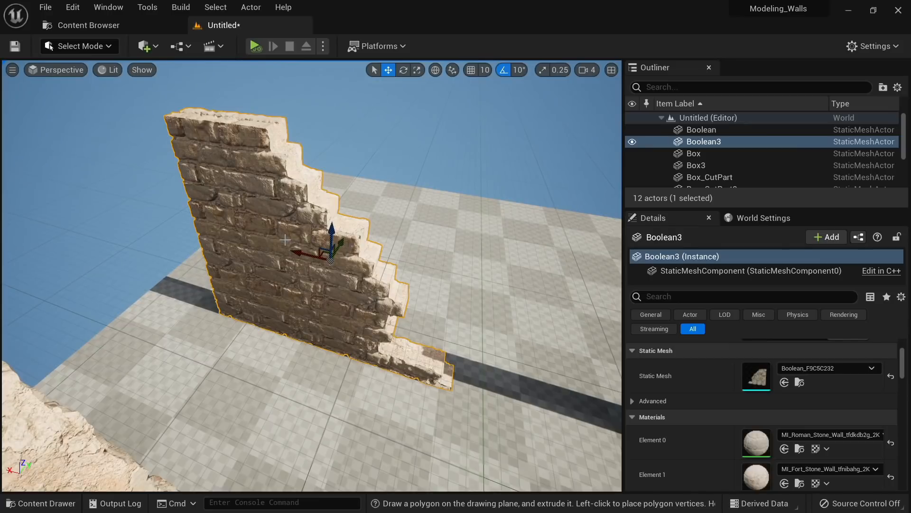
{"action": "left_click", "coordinate": [87, 46]}
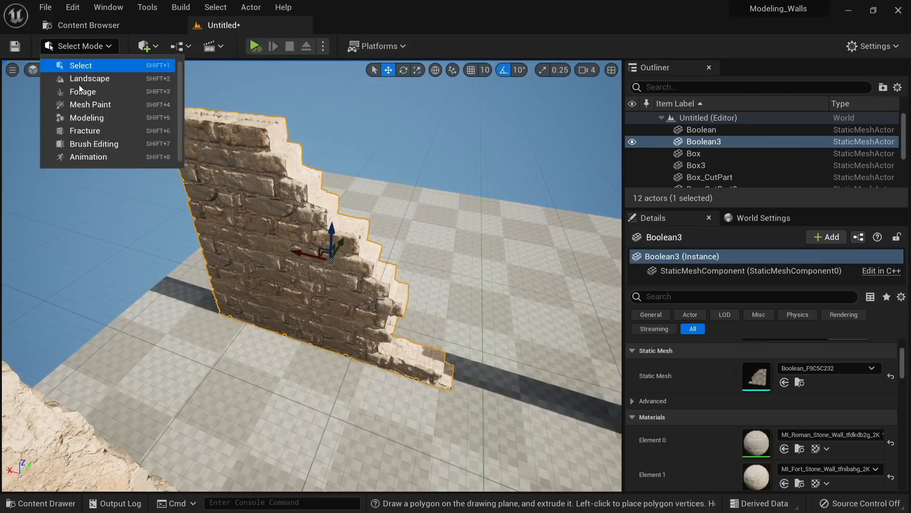
{"action": "left_click", "coordinate": [83, 120]}
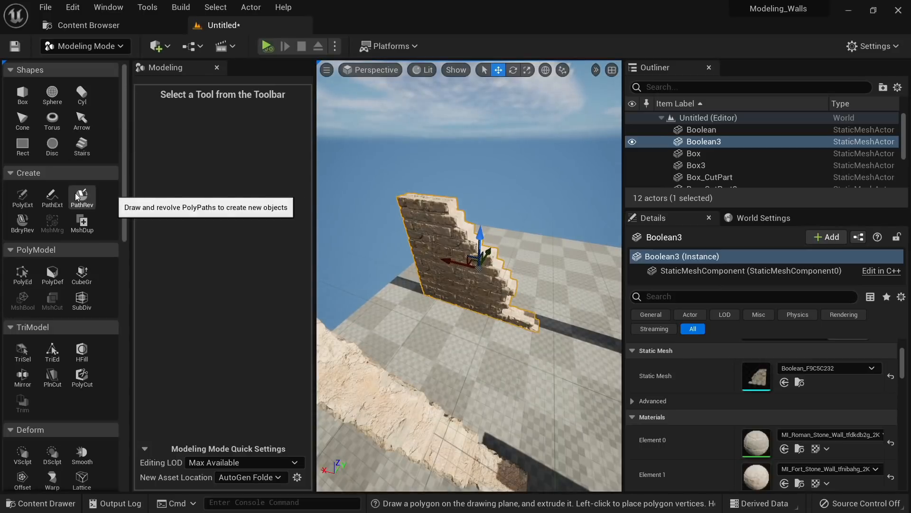
Try bending the Boolean3 wall 90 degrees with the Warp tool, rotating its gizmo to change the bend direction
{"action": "scroll", "coordinate": [78, 285], "scroll_direction": "down", "scroll_amount": 3}
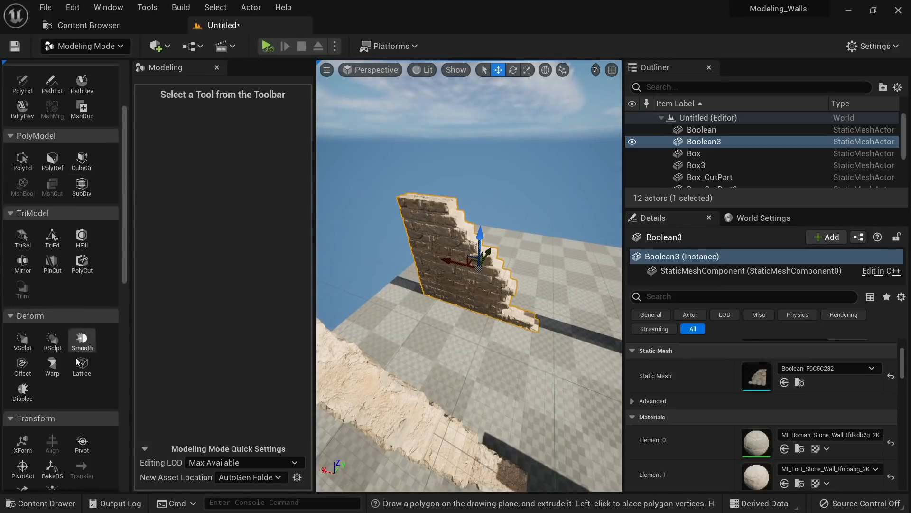
{"action": "left_click", "coordinate": [50, 376]}
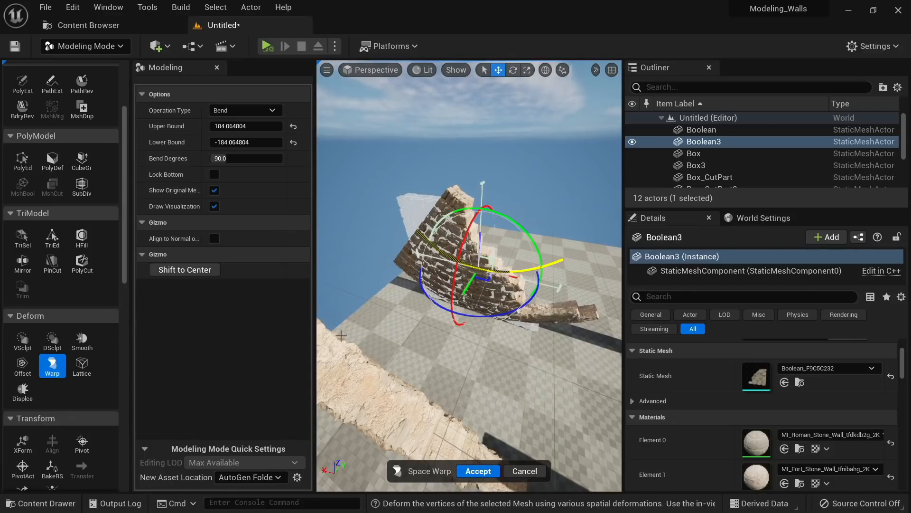
{"action": "right_click_drag", "start_coordinate": [338, 332], "coordinate": [443, 304]}
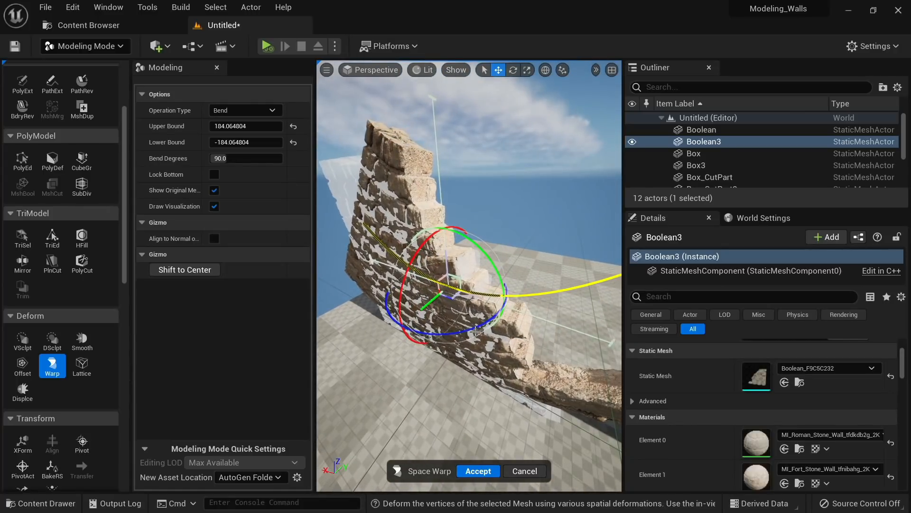
{"action": "left_click_drag", "start_coordinate": [476, 331], "coordinate": [445, 318]}
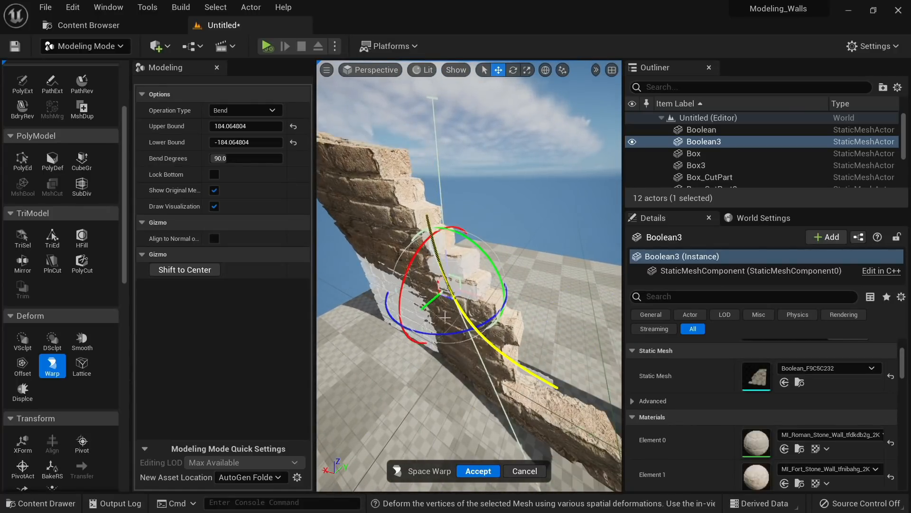
{"action": "key", "text": "ctrl+z"}
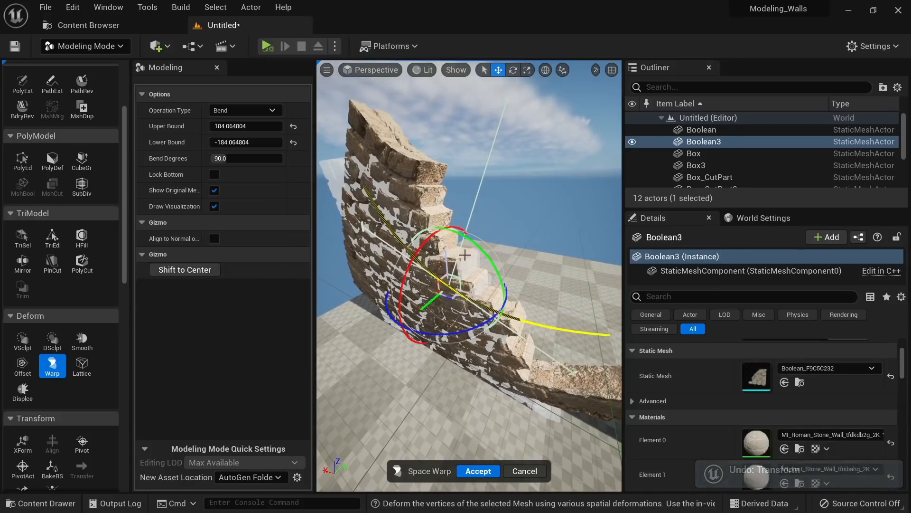
{"action": "key", "text": "ctrl+z"}
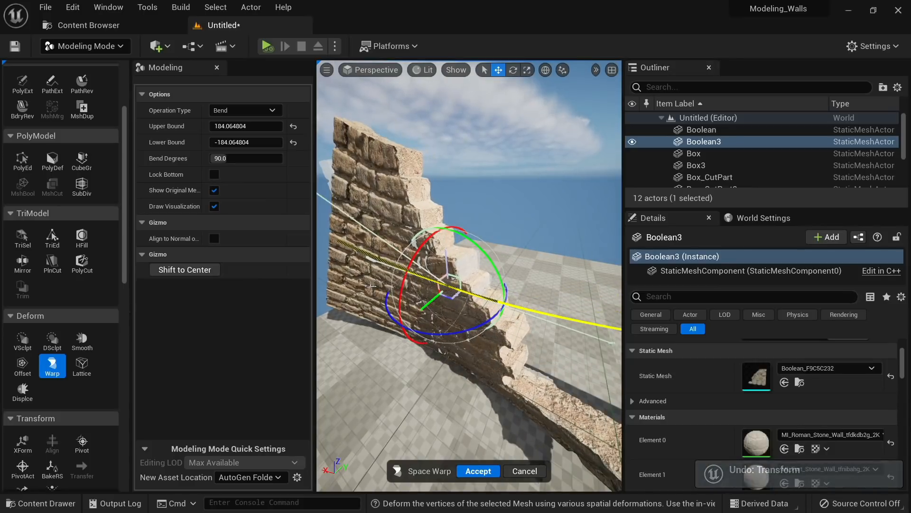
{"action": "left_click", "coordinate": [524, 471]}
Use Edit Pivot to move the Boolean3 wall's pivot near the base at the wall's tall end
{"action": "mouse_move", "coordinate": [467, 323]}
{"action": "right_mouse_down"}
{"action": "mouse_move", "coordinate": [510, 357]}
{"action": "mouse_move", "coordinate": [517, 304]}
{"action": "mouse_move", "coordinate": [476, 308]}
{"action": "right_mouse_up"}
{"action": "scroll", "coordinate": [57, 303], "scroll_direction": "down", "scroll_amount": 10}
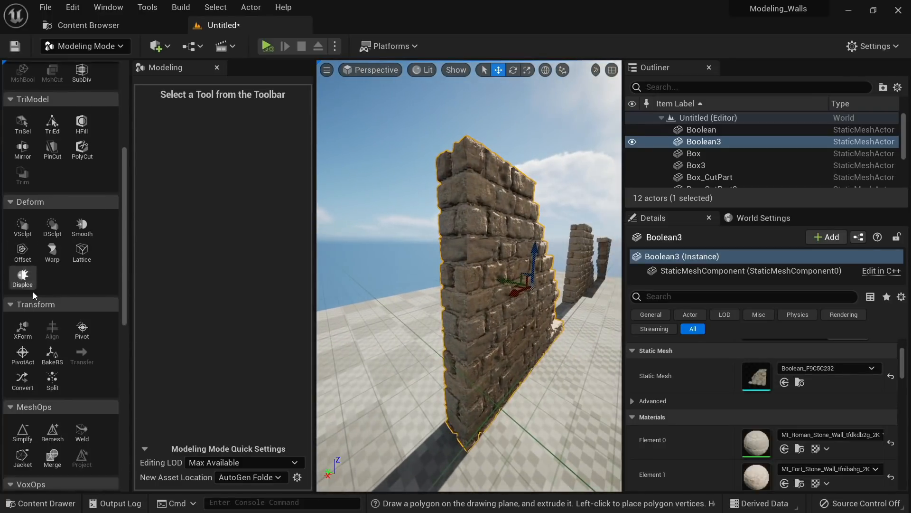
{"action": "scroll", "coordinate": [86, 343], "scroll_direction": "down", "scroll_amount": 1}
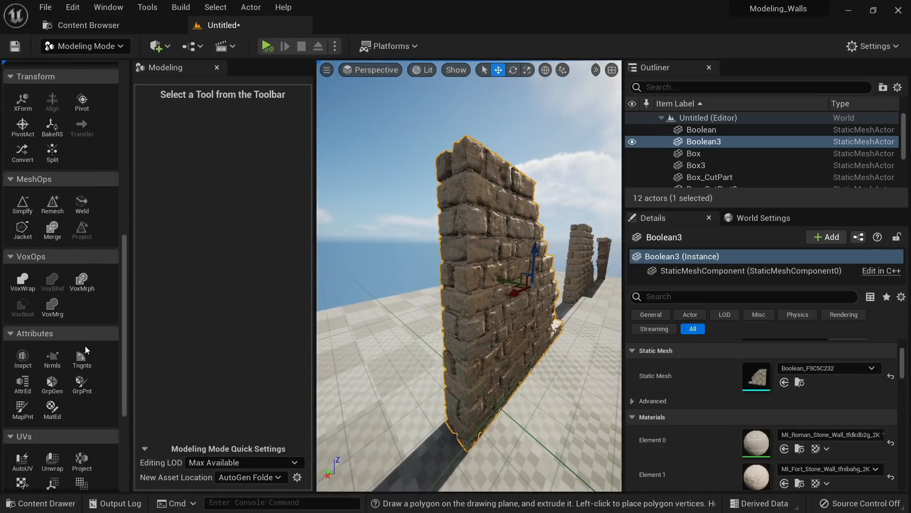
{"action": "scroll", "coordinate": [84, 346], "scroll_direction": "up", "scroll_amount": 2}
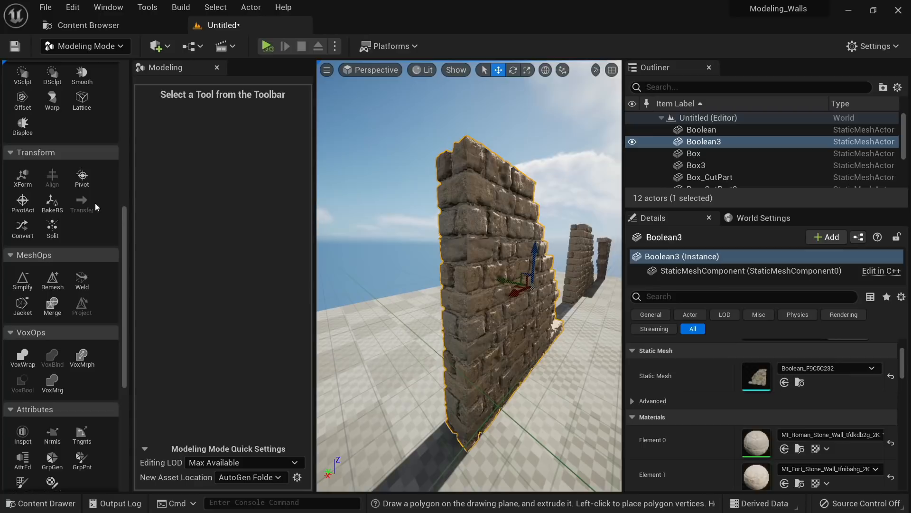
{"action": "left_click", "coordinate": [81, 178]}
{"action": "left_click", "coordinate": [166, 229]}
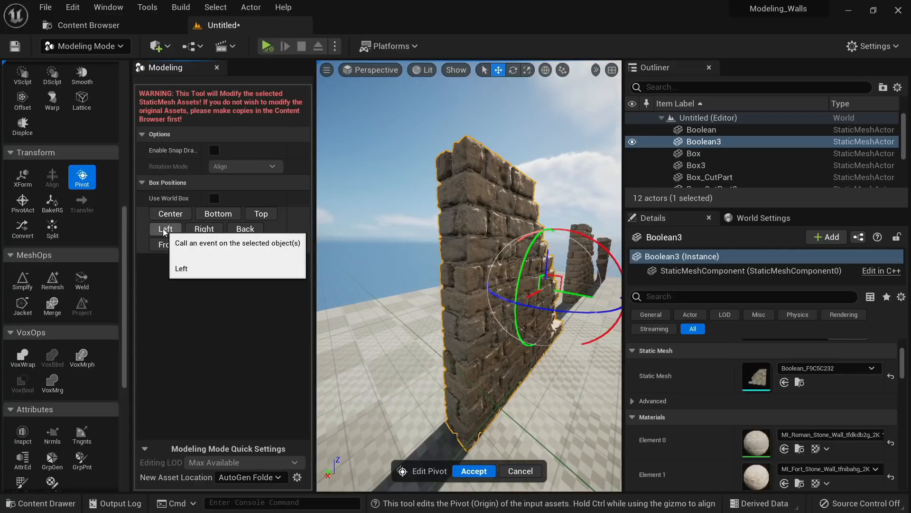
{"action": "left_click", "coordinate": [204, 230]}
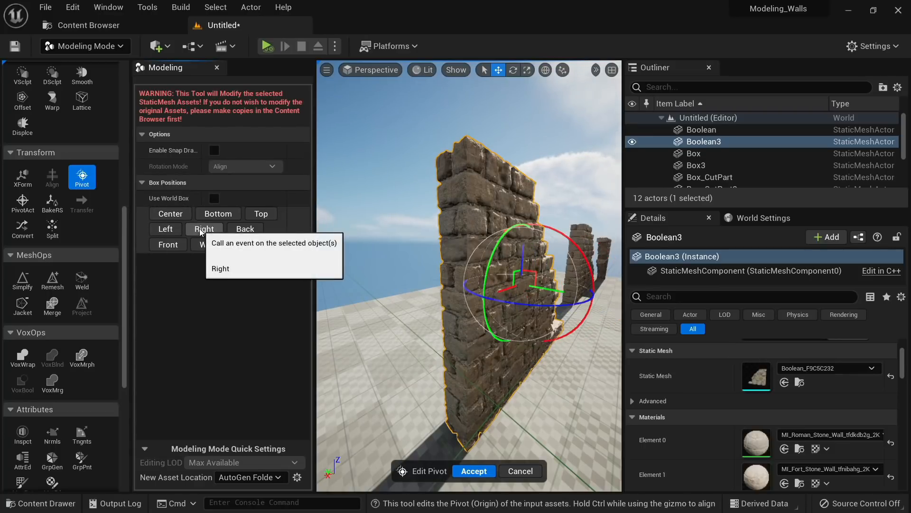
{"action": "left_click", "coordinate": [245, 230]}
{"action": "right_click_drag", "start_coordinate": [427, 285], "coordinate": [418, 354]}
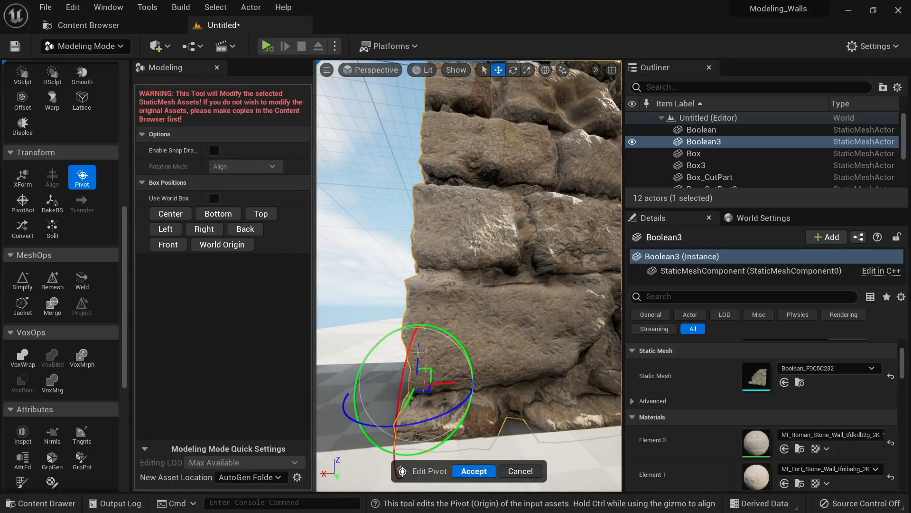
{"action": "left_click", "coordinate": [474, 471]}
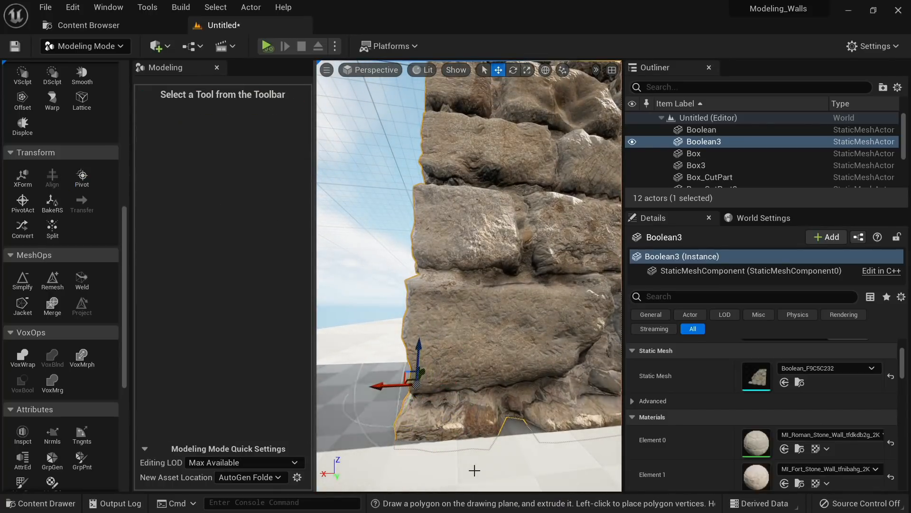
Start the Warp tool in Bend mode on the Boolean3 wall and rotate its gizmo so the wall curves horizontally
{"action": "right_click_drag", "start_coordinate": [455, 379], "coordinate": [432, 325]}
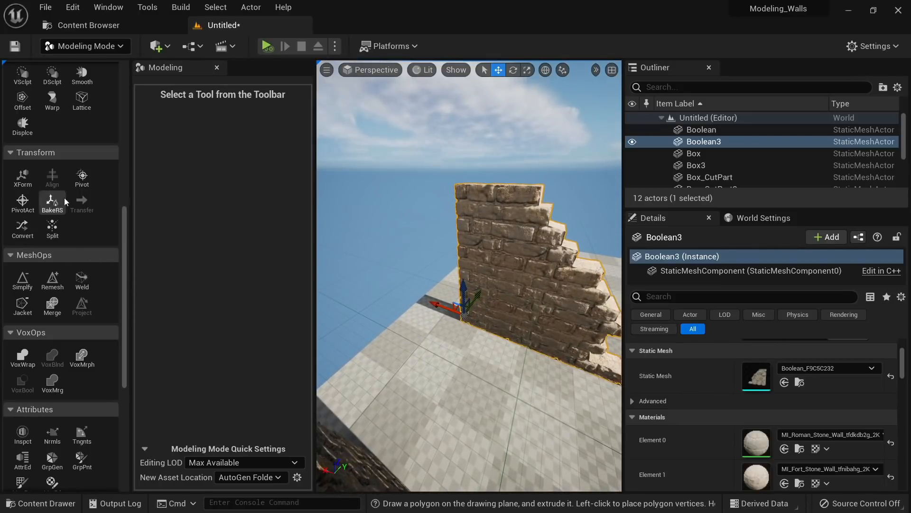
{"action": "scroll", "coordinate": [67, 214], "scroll_direction": "up", "scroll_amount": 3}
{"action": "left_click", "coordinate": [52, 213]}
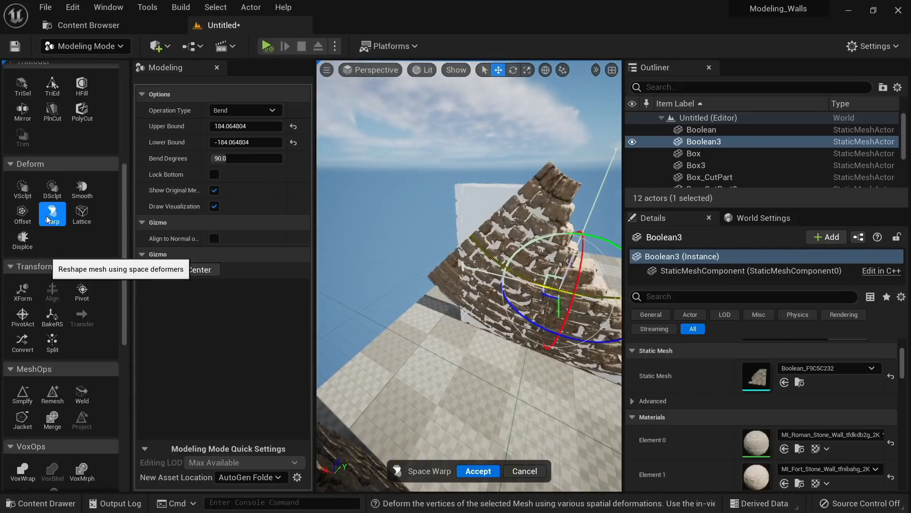
{"action": "mouse_move", "coordinate": [475, 332]}
{"action": "left_mouse_down", "text": "alt"}
{"action": "mouse_move", "coordinate": [427, 323]}
{"action": "mouse_move", "coordinate": [465, 327]}
{"action": "left_mouse_up", "text": "alt"}
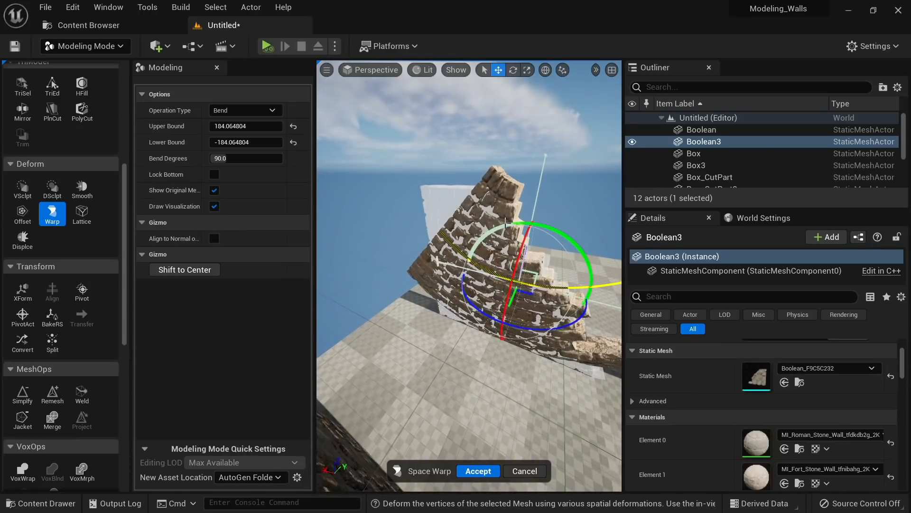
{"action": "left_click_drag", "start_coordinate": [505, 222], "coordinate": [487, 225]}
{"action": "key", "text": "ctrl+z"}
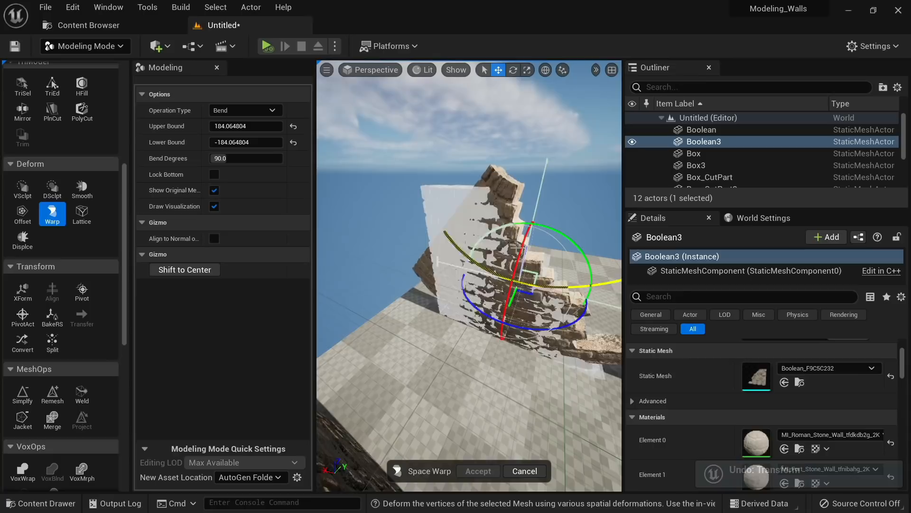
{"action": "left_click_drag", "start_coordinate": [500, 274], "coordinate": [435, 313]}
{"action": "left_click_drag", "start_coordinate": [455, 223], "coordinate": [425, 260]}
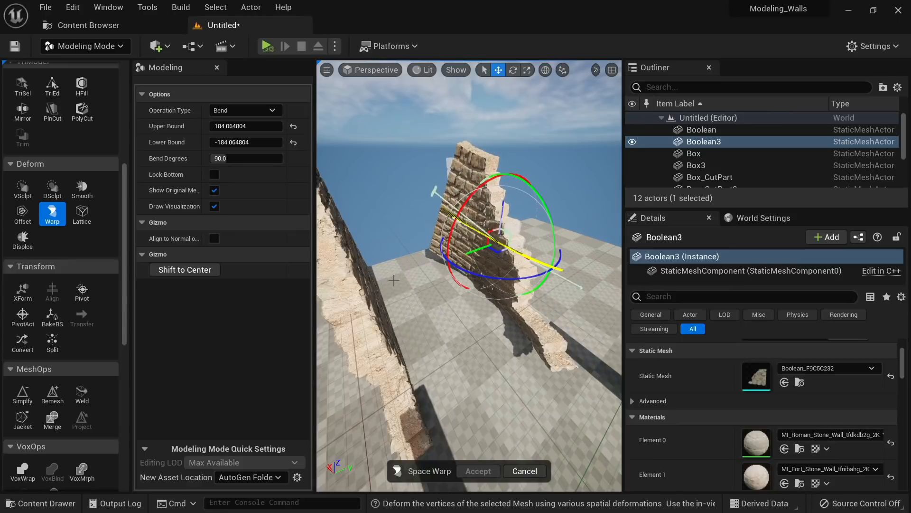
{"action": "left_click_drag", "start_coordinate": [471, 195], "coordinate": [442, 224]}
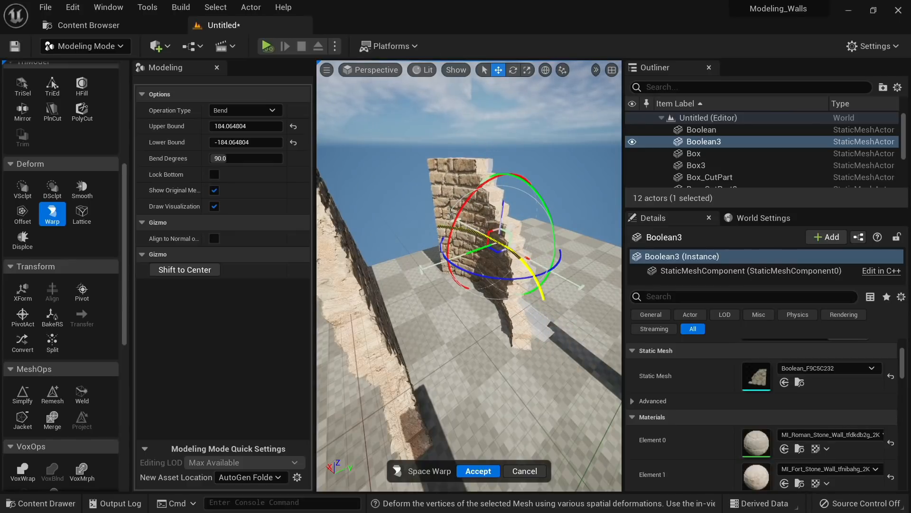
Level the Boolean3 bend, set bounds to about 160 and -314 with a bend of about 139 degrees, and accept the warp
{"action": "left_click_drag", "start_coordinate": [476, 296], "coordinate": [508, 259], "text": "alt"}
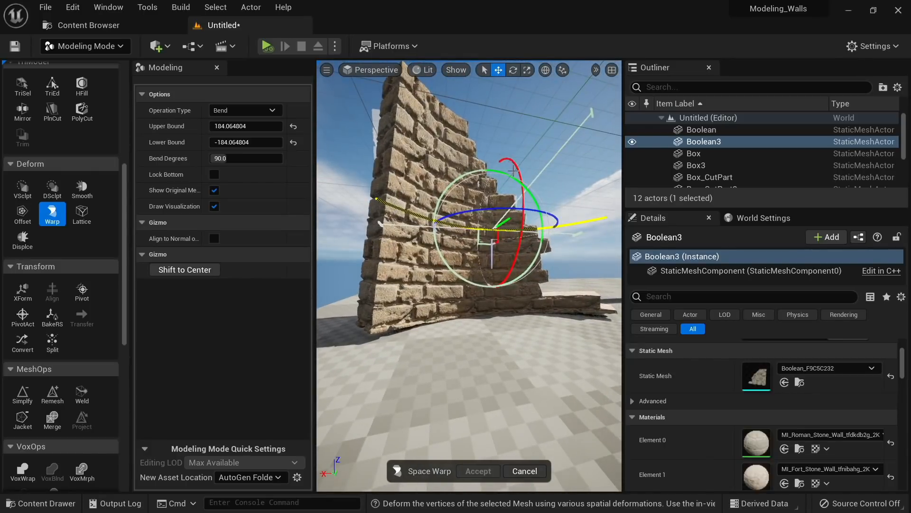
{"action": "left_click_drag", "start_coordinate": [513, 169], "coordinate": [513, 177]}
{"action": "left_click_drag", "start_coordinate": [511, 216], "coordinate": [489, 287], "text": "alt"}
{"action": "key", "text": "w"}
{"action": "right_click_drag", "start_coordinate": [477, 296], "coordinate": [475, 318]}
{"action": "mouse_move", "coordinate": [562, 294]}
{"action": "left_mouse_down", "text": "alt"}
{"action": "mouse_move", "coordinate": [503, 280]}
{"action": "mouse_move", "coordinate": [560, 287]}
{"action": "left_mouse_up", "text": "alt"}
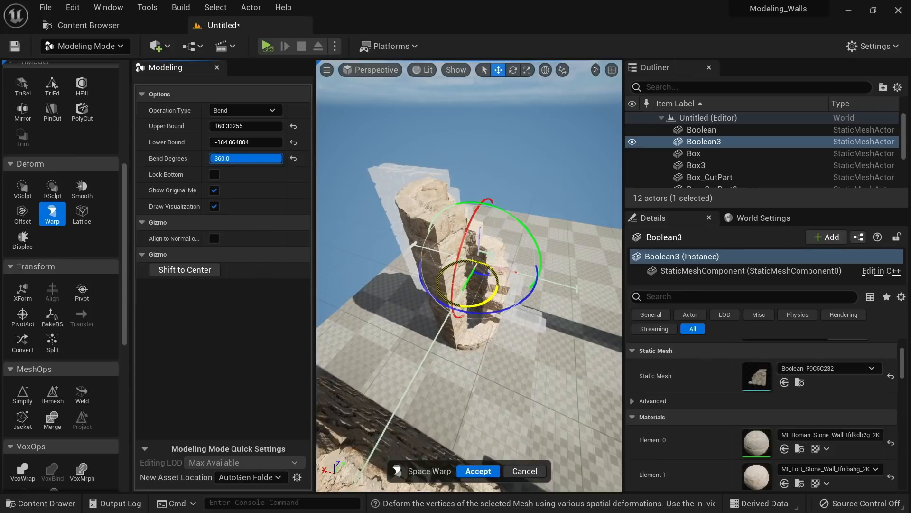
{"action": "right_click_drag", "start_coordinate": [484, 294], "coordinate": [569, 237]}
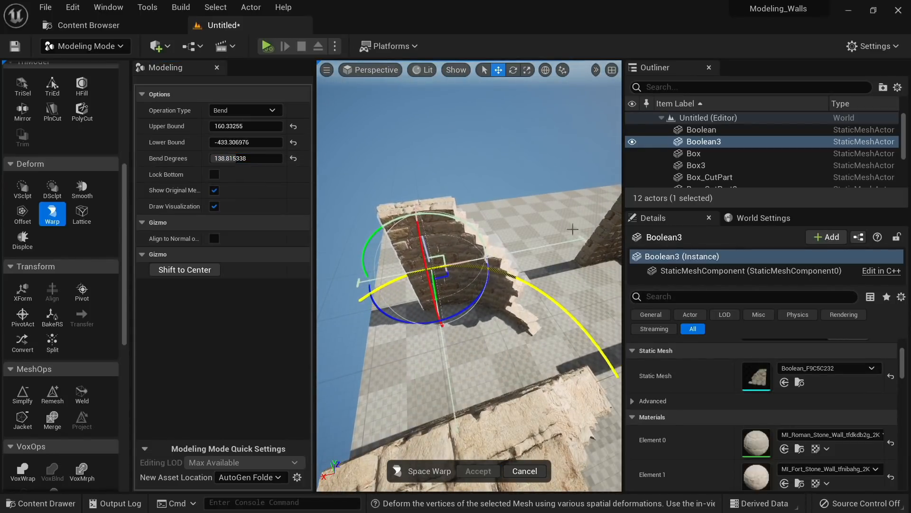
{"action": "right_click_drag", "start_coordinate": [545, 231], "coordinate": [458, 239]}
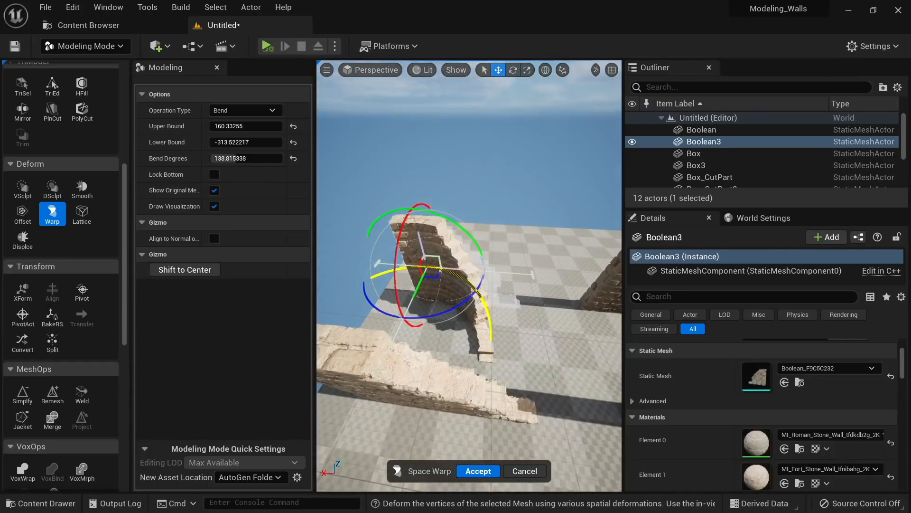
{"action": "left_click", "coordinate": [478, 470]}
Start the Warp tool on the stepped Box wall and rotate the gizmo to bend the wall horizontally
{"action": "mouse_move", "coordinate": [500, 232]}
{"action": "right_mouse_down"}
{"action": "mouse_move", "coordinate": [532, 231]}
{"action": "mouse_move", "coordinate": [508, 226]}
{"action": "mouse_move", "coordinate": [513, 218]}
{"action": "mouse_move", "coordinate": [515, 229]}
{"action": "right_mouse_up"}
{"action": "left_click", "coordinate": [509, 226]}
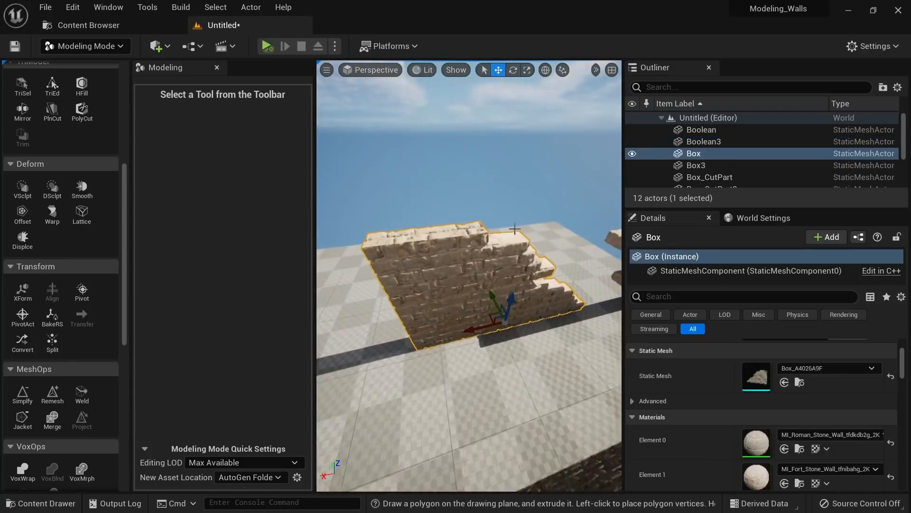
{"action": "left_click", "coordinate": [55, 214]}
{"action": "left_click_drag", "start_coordinate": [549, 253], "coordinate": [556, 364]}
{"action": "right_click_drag", "start_coordinate": [556, 364], "coordinate": [543, 276]}
{"action": "left_click_drag", "start_coordinate": [534, 210], "coordinate": [530, 220]}
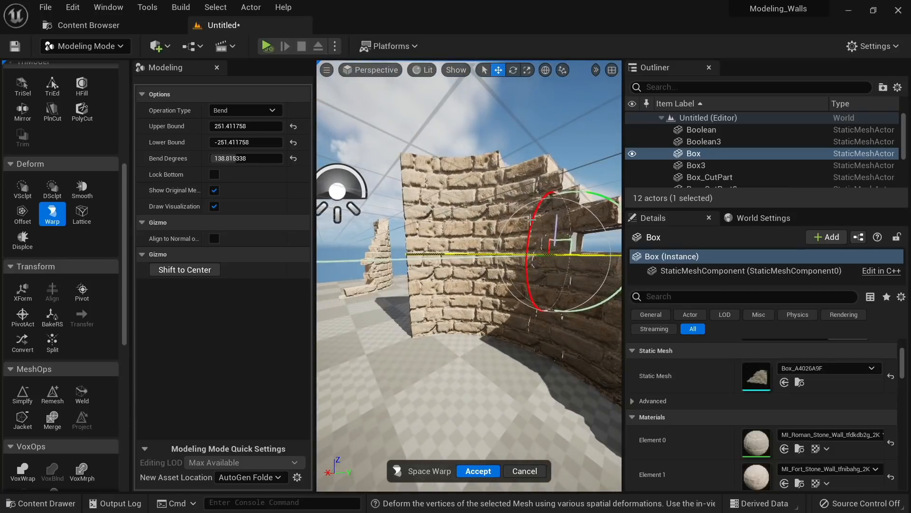
Set the Box wall's lower bound to 0 so only its tall end curves, and accept the warp
{"action": "right_click_drag", "start_coordinate": [527, 247], "coordinate": [595, 306]}
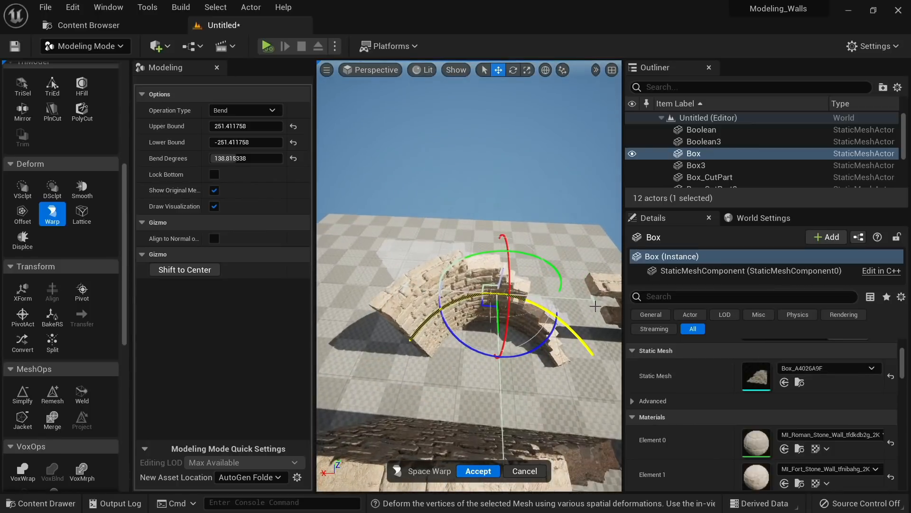
{"action": "left_click_drag", "start_coordinate": [518, 294], "coordinate": [507, 293]}
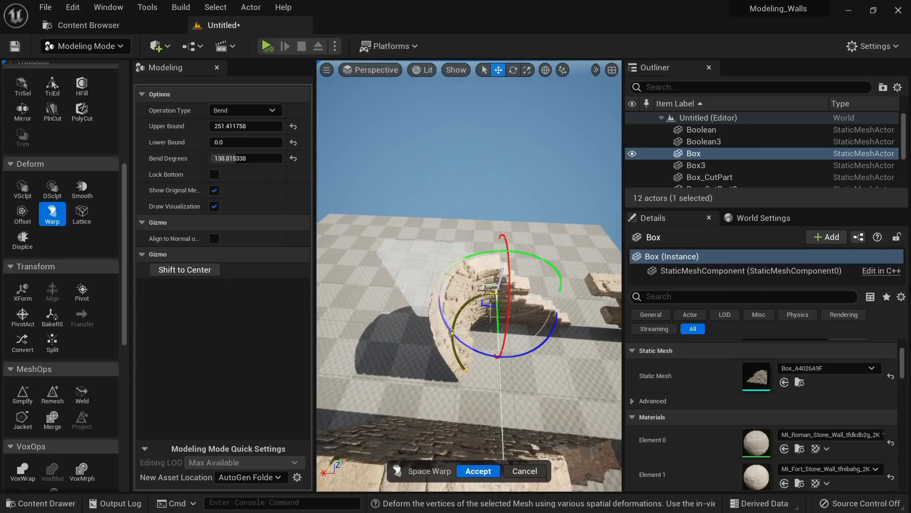
{"action": "right_click_drag", "start_coordinate": [497, 291], "coordinate": [470, 297]}
{"action": "right_click_drag", "start_coordinate": [457, 244], "coordinate": [437, 239]}
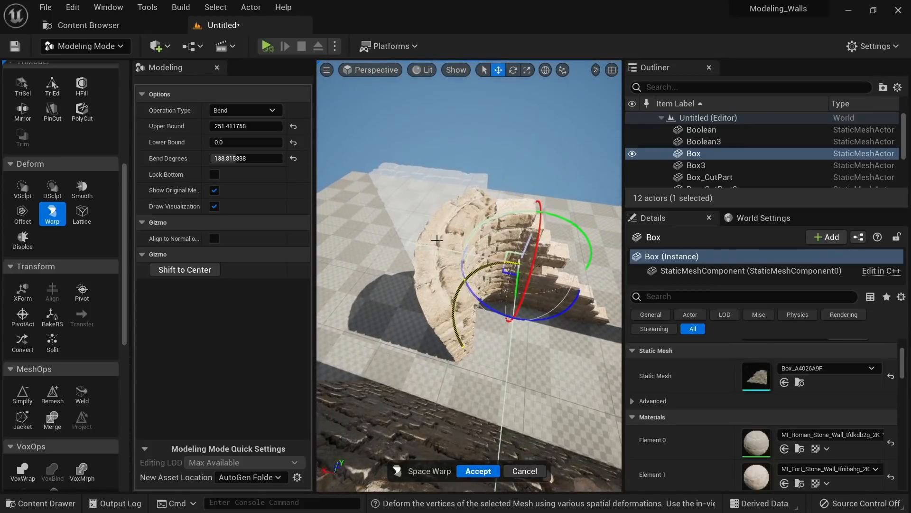
{"action": "right_click_drag", "start_coordinate": [494, 259], "coordinate": [470, 289]}
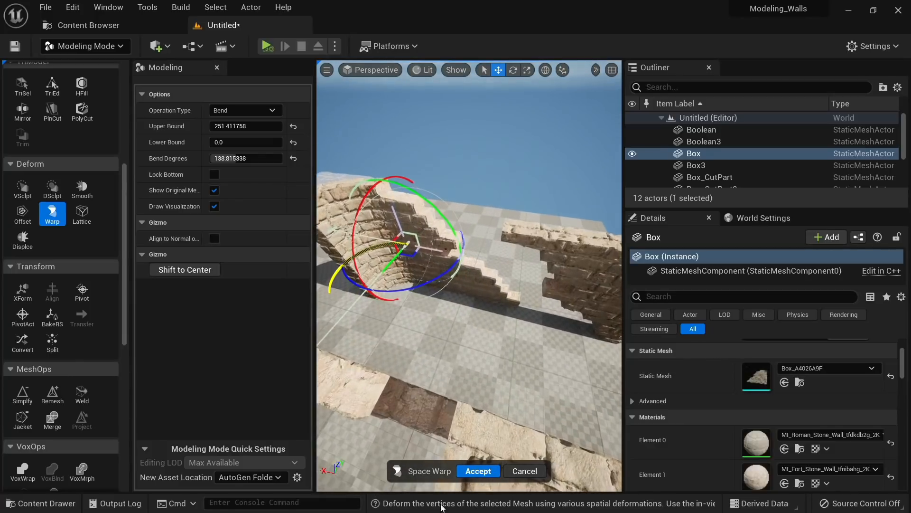
{"action": "left_click", "coordinate": [478, 470]}
Warp the Box_CutPart3 wall with a horizontal bend of about 201 degrees and accept the result
{"action": "left_click", "coordinate": [546, 266]}
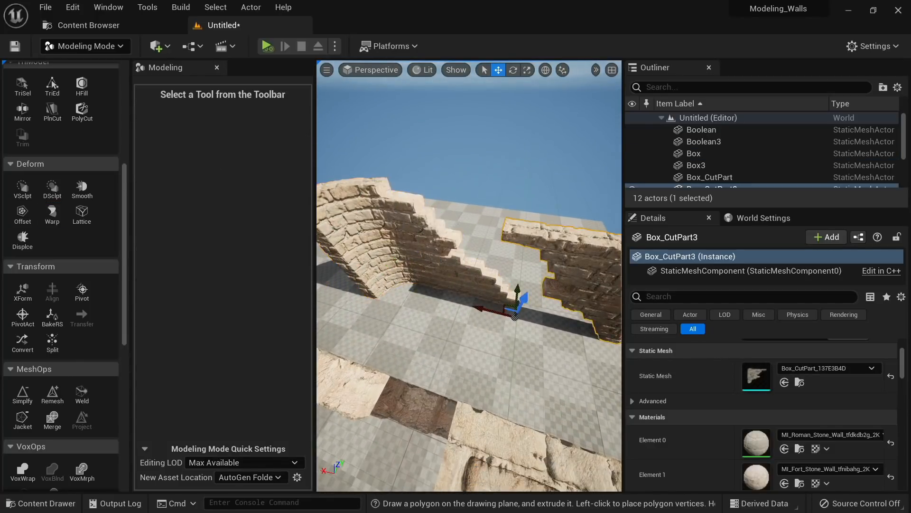
{"action": "left_click", "coordinate": [60, 222]}
{"action": "right_click_drag", "start_coordinate": [465, 275], "coordinate": [451, 261]}
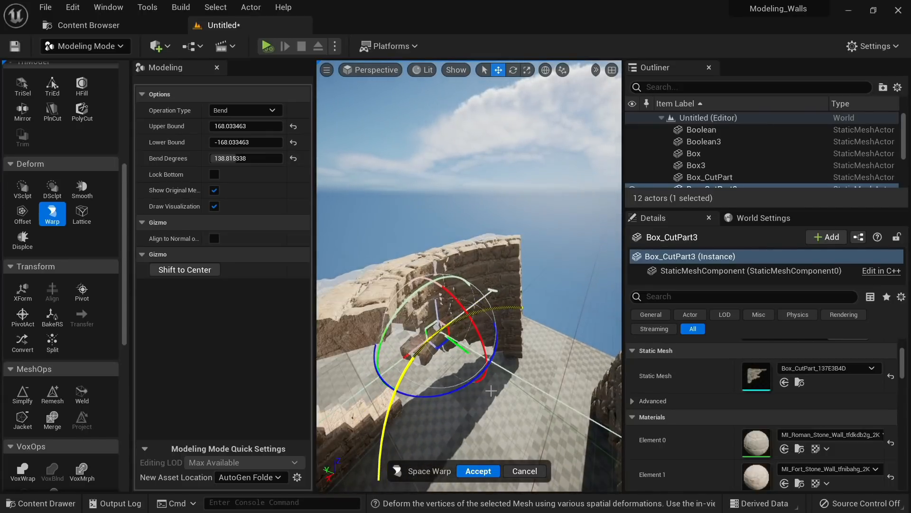
{"action": "right_click_drag", "start_coordinate": [492, 396], "coordinate": [451, 406]}
{"action": "left_click_drag", "start_coordinate": [245, 158], "coordinate": [275, 158]}
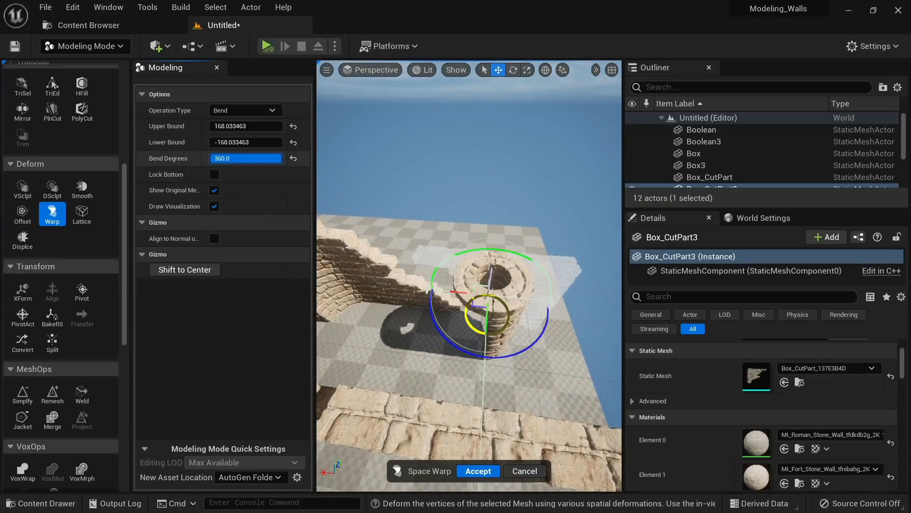
{"action": "right_click_drag", "start_coordinate": [468, 304], "coordinate": [370, 261]}
{"action": "left_click_drag", "start_coordinate": [272, 158], "coordinate": [241, 159]}
{"action": "right_click_drag", "start_coordinate": [428, 256], "coordinate": [455, 294]}
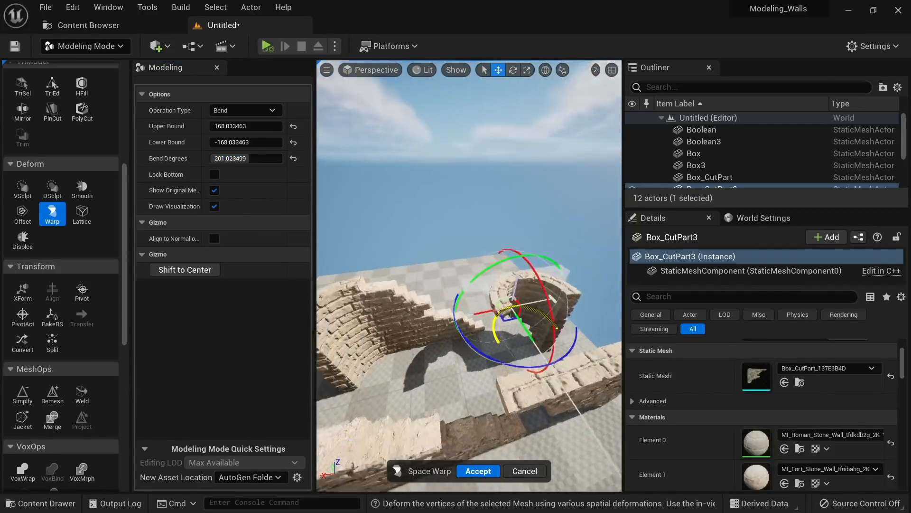
{"action": "mouse_move", "coordinate": [439, 414]}
{"action": "right_mouse_down"}
{"action": "mouse_move", "coordinate": [458, 403]}
{"action": "mouse_move", "coordinate": [467, 417]}
{"action": "mouse_move", "coordinate": [439, 414]}
{"action": "right_mouse_up"}
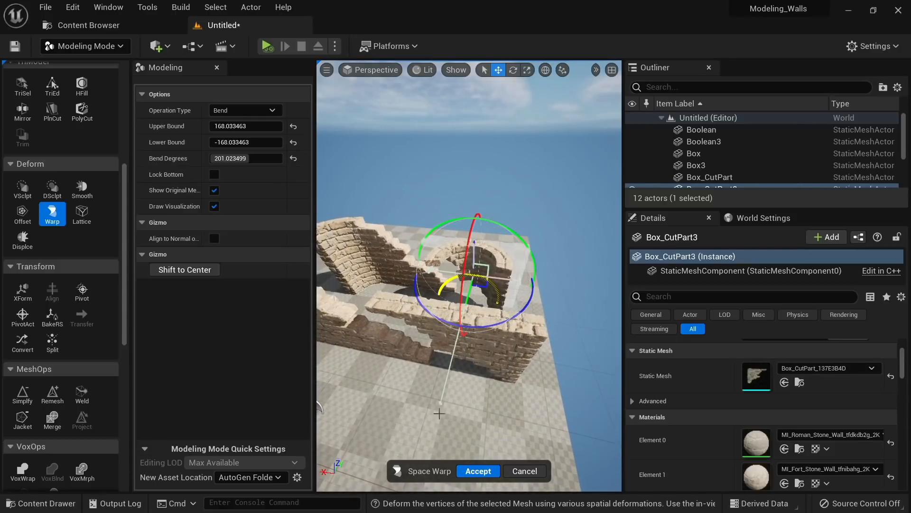
{"action": "left_click", "coordinate": [478, 471]}
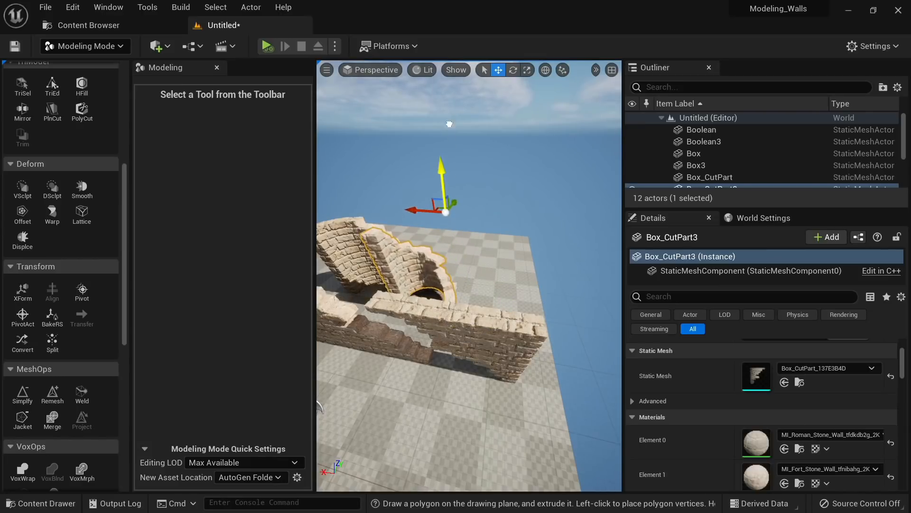
Turn the bent Box_CutPart3 wall upside down and place it beyond the low end of the curved Box wall
{"action": "right_click_drag", "start_coordinate": [448, 161], "coordinate": [429, 204]}
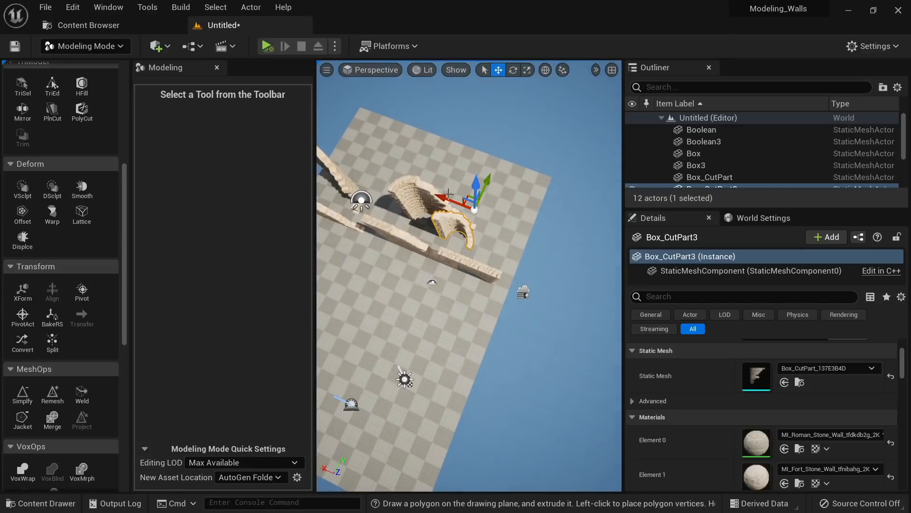
{"action": "left_click_drag", "start_coordinate": [443, 190], "coordinate": [549, 187]}
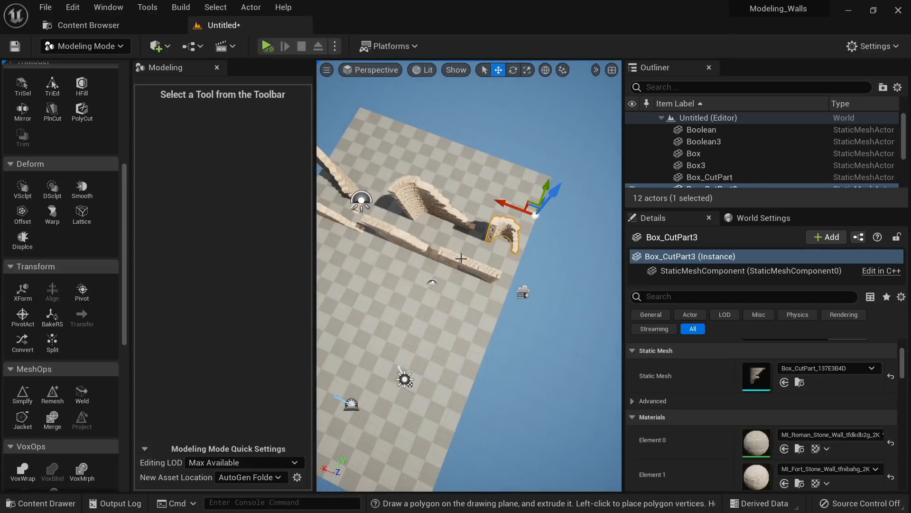
Flip the straight Box_CutPart wall 180 degrees so its stepped edge faces up, and move it down onto the floor
{"action": "left_click", "coordinate": [463, 262]}
{"action": "right_click_drag", "start_coordinate": [454, 307], "coordinate": [454, 209]}
{"action": "key", "text": "e"}
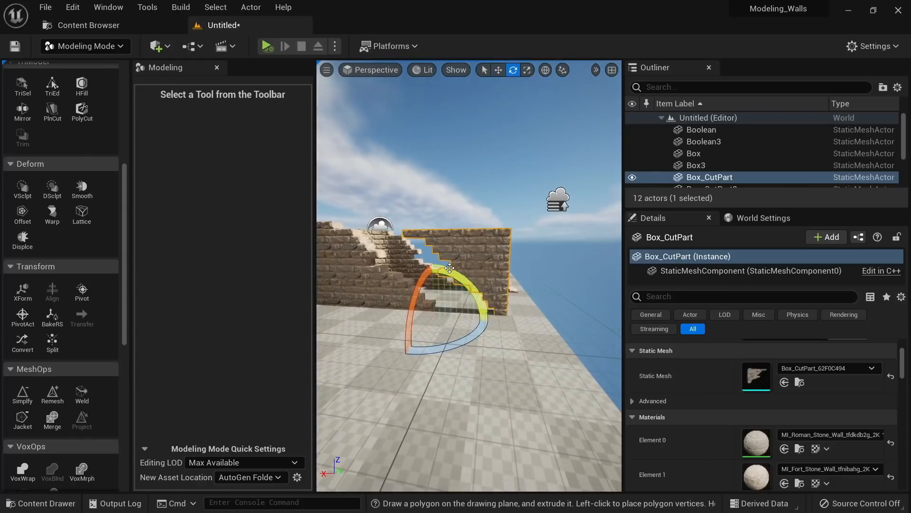
{"action": "left_click_drag", "start_coordinate": [476, 294], "coordinate": [435, 271]}
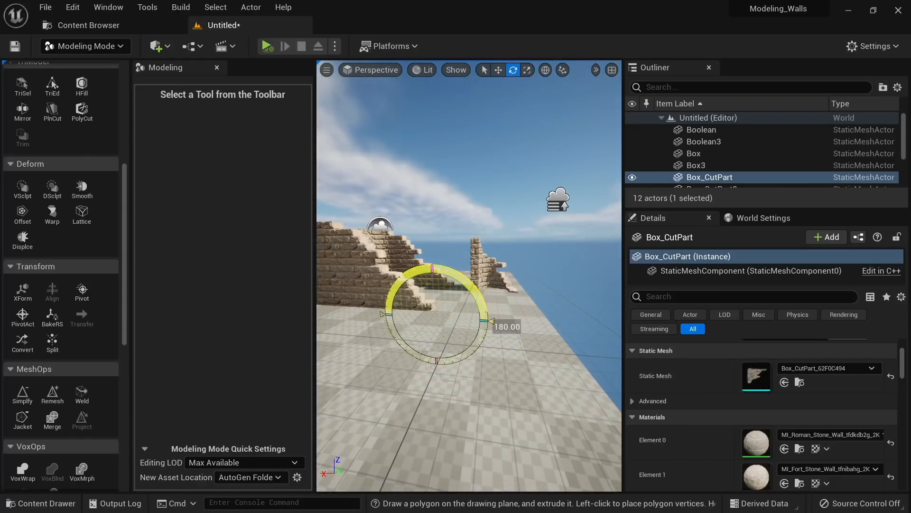
{"action": "key", "text": "w"}
{"action": "left_click_drag", "start_coordinate": [424, 305], "coordinate": [485, 198]}
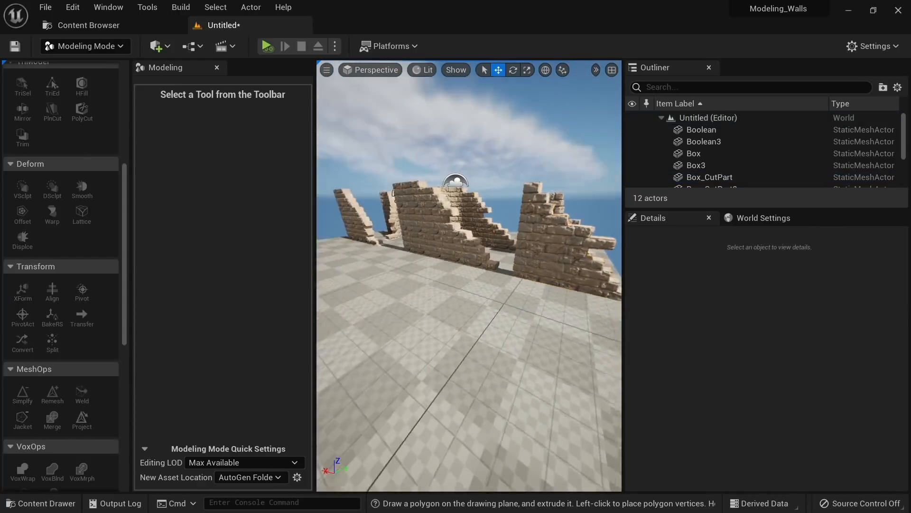
Switch to Select mode and duplicate the straight Boolean wall, placing the copy on open floor beyond the curved walls
{"action": "right_click_drag", "start_coordinate": [469, 276], "coordinate": [494, 265]}
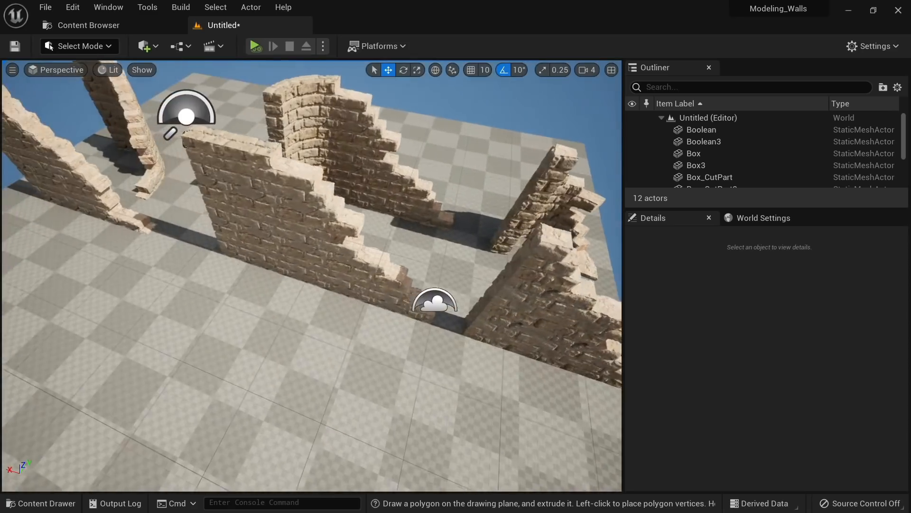
{"action": "right_click_drag", "start_coordinate": [311, 275], "coordinate": [351, 280]}
{"action": "mouse_move", "coordinate": [293, 303]}
{"action": "right_mouse_down"}
{"action": "mouse_move", "coordinate": [265, 313]}
{"action": "mouse_move", "coordinate": [280, 316]}
{"action": "mouse_move", "coordinate": [287, 303]}
{"action": "right_mouse_up"}
{"action": "left_click", "coordinate": [249, 372]}
{"action": "right_click_drag", "start_coordinate": [249, 372], "coordinate": [209, 366]}
{"action": "left_click_drag", "start_coordinate": [355, 335], "coordinate": [180, 216], "text": "alt"}
Duplicate the curved Boolean3 wall, move the copy near the straight Boolean copy, and rotate it to meet that wall
{"action": "left_click", "coordinate": [277, 336]}
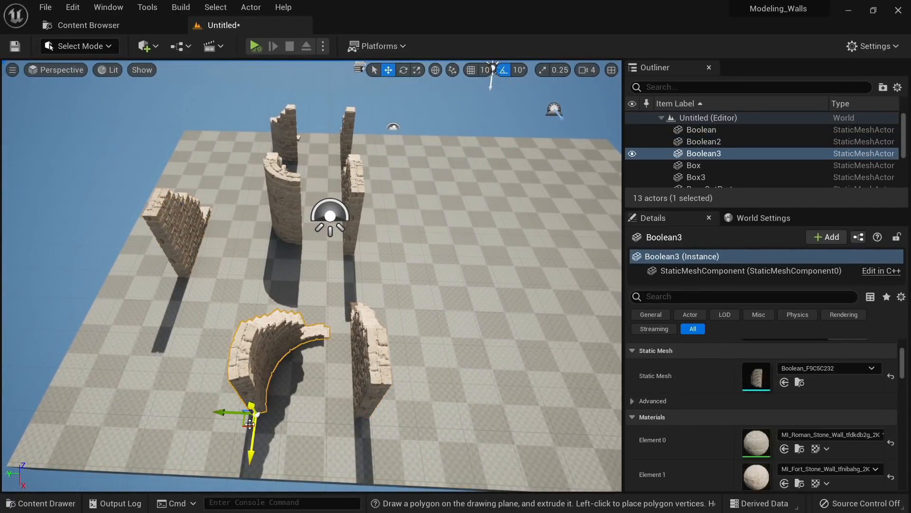
{"action": "left_click_drag", "start_coordinate": [250, 423], "coordinate": [264, 488], "text": "alt"}
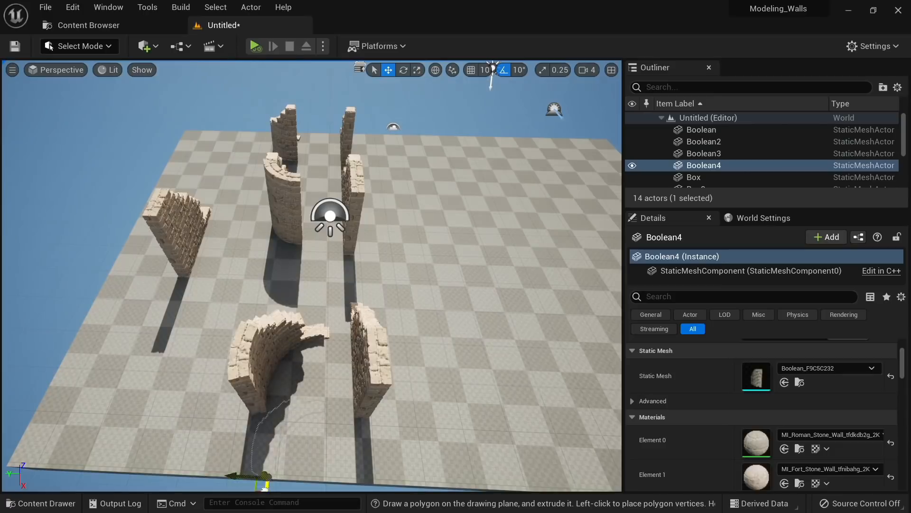
{"action": "left_click_drag", "start_coordinate": [236, 456], "coordinate": [106, 317]}
{"action": "right_click_drag", "start_coordinate": [211, 299], "coordinate": [158, 300]}
{"action": "key", "text": "e"}
{"action": "left_click_drag", "start_coordinate": [331, 367], "coordinate": [355, 378]}
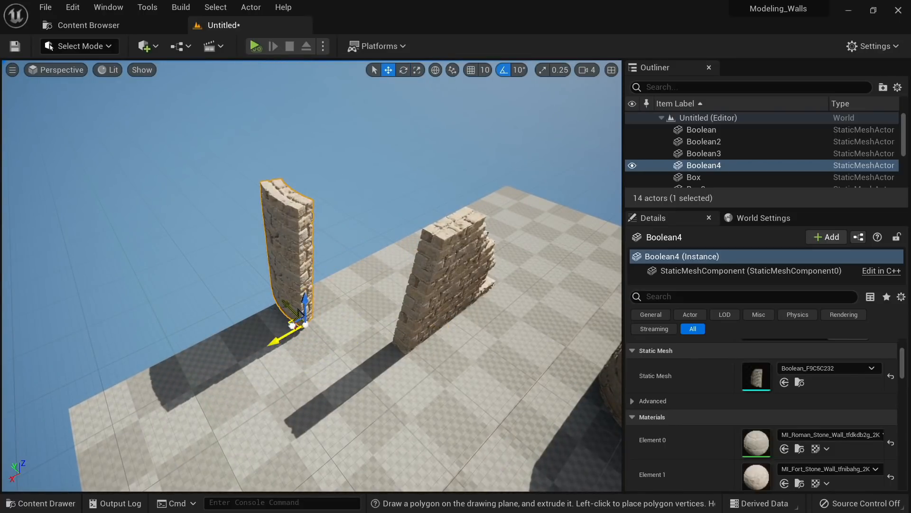
Align the curved wall copy against the tall end of the straight Boolean copy to form a connected corner
{"action": "left_click_drag", "start_coordinate": [292, 325], "coordinate": [386, 364]}
{"action": "right_click_drag", "start_coordinate": [386, 365], "coordinate": [314, 318]}
{"action": "left_click_drag", "start_coordinate": [291, 308], "coordinate": [292, 322]}
{"action": "left_click_drag", "start_coordinate": [266, 355], "coordinate": [280, 355]}
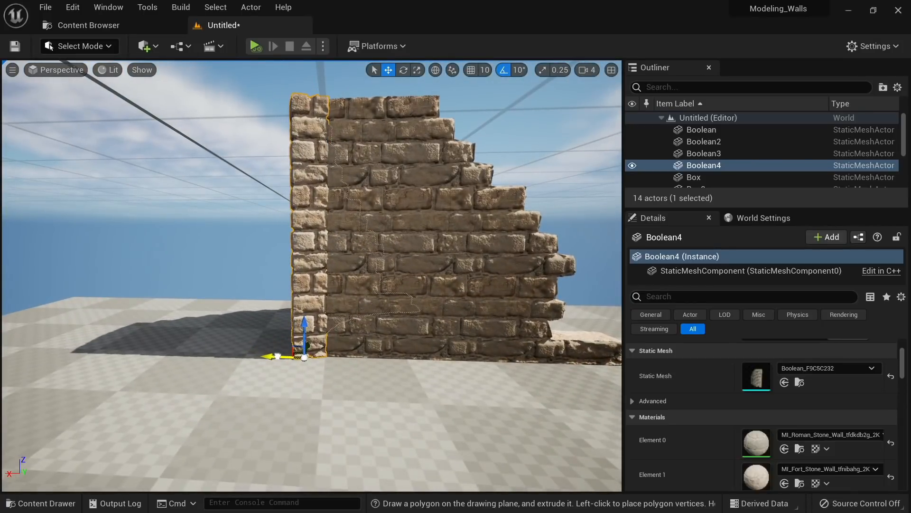
{"action": "key", "text": "Escape"}
{"action": "right_click_drag", "start_coordinate": [283, 347], "coordinate": [415, 397]}
{"action": "right_click_drag", "start_coordinate": [285, 332], "coordinate": [323, 332]}
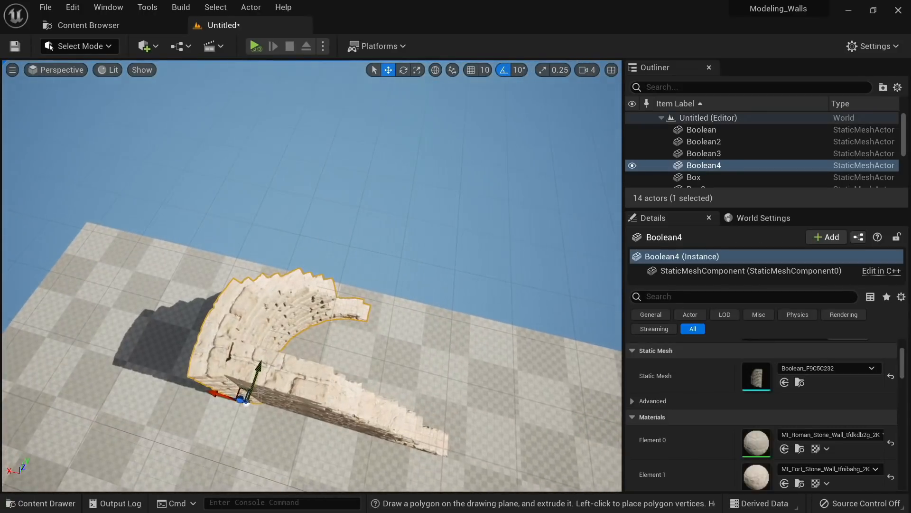
{"action": "left_click_drag", "start_coordinate": [241, 388], "coordinate": [274, 352]}
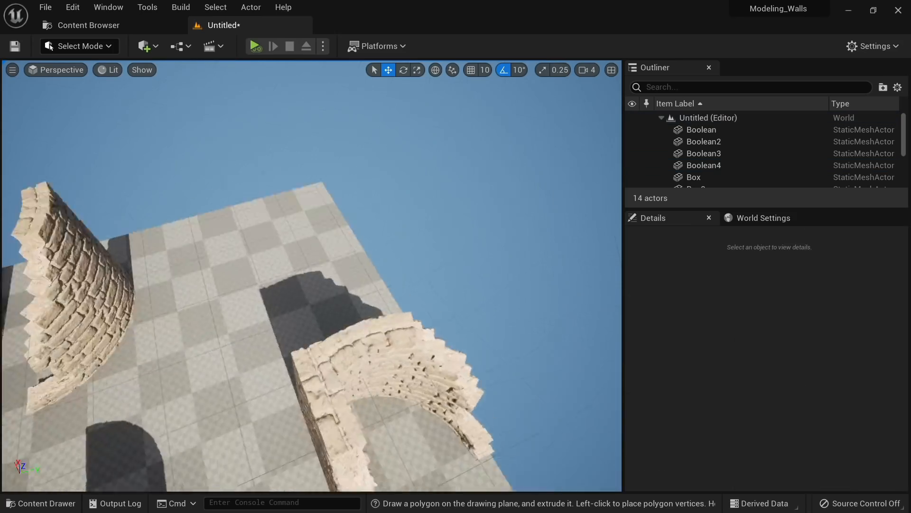
Move the untitled level's tab ahead of the Content Browser tab
{"action": "right_click_drag", "start_coordinate": [312, 275], "coordinate": [300, 298]}
{"action": "left_click", "coordinate": [299, 342]}
{"action": "left_click", "coordinate": [361, 266], "text": "ctrl"}
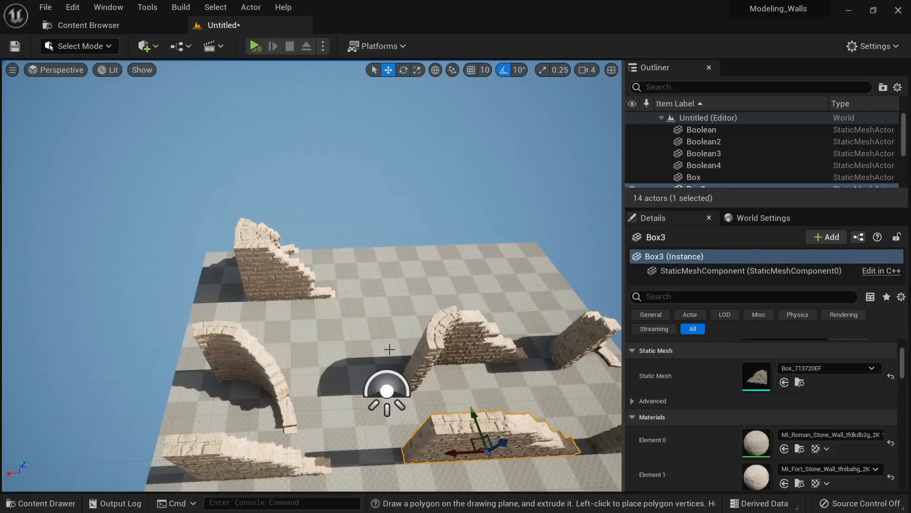
{"action": "right_click_drag", "start_coordinate": [386, 349], "coordinate": [365, 358]}
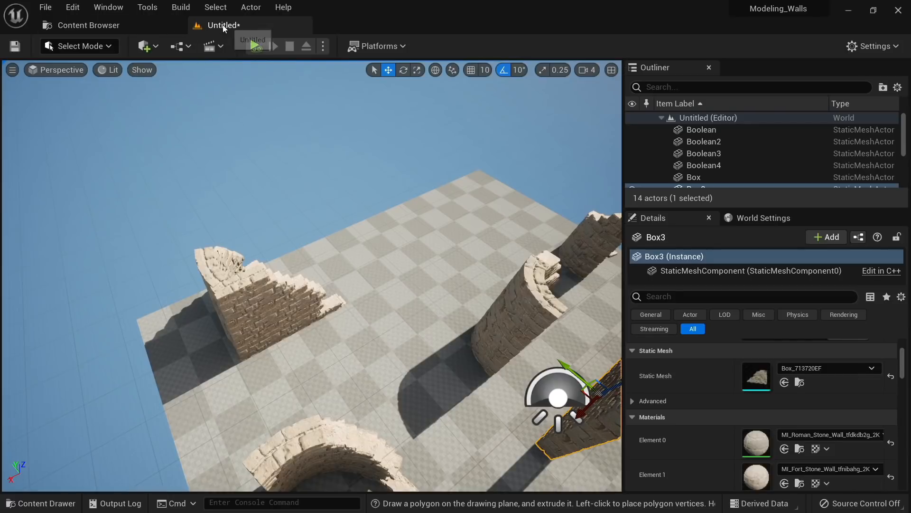
{"action": "left_click_drag", "start_coordinate": [221, 25], "coordinate": [63, 19]}
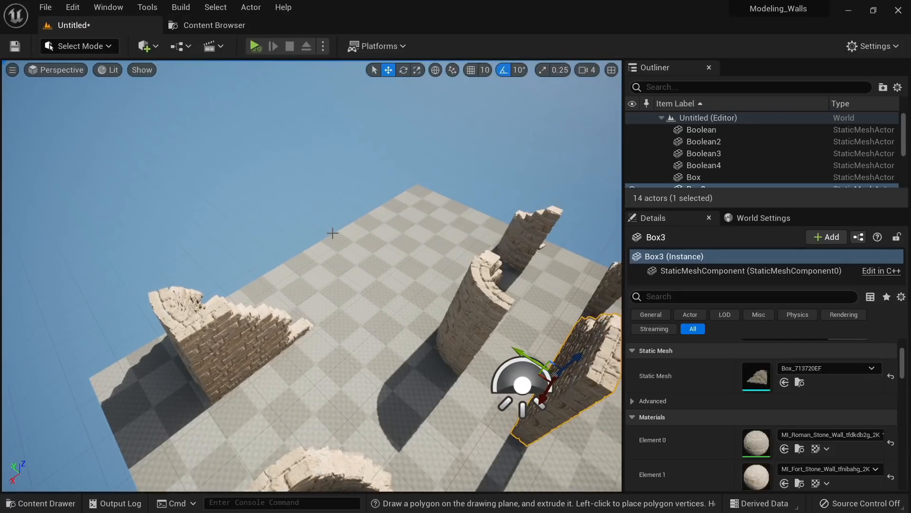
Save the level as gym_map in a new folder named castle_envrionment under Content
{"action": "key", "text": "ctrl+s"}
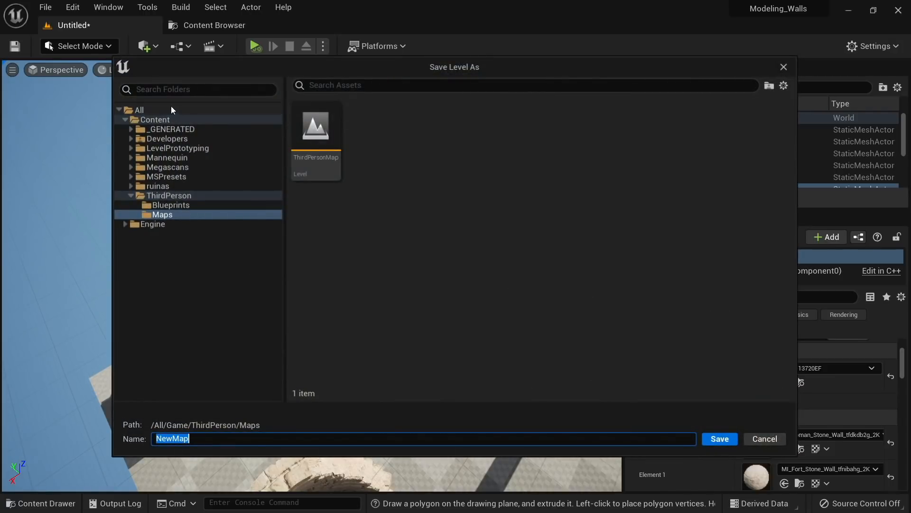
{"action": "left_click", "coordinate": [156, 119]}
{"action": "right_click", "coordinate": [149, 119]}
{"action": "left_click", "coordinate": [180, 145]}
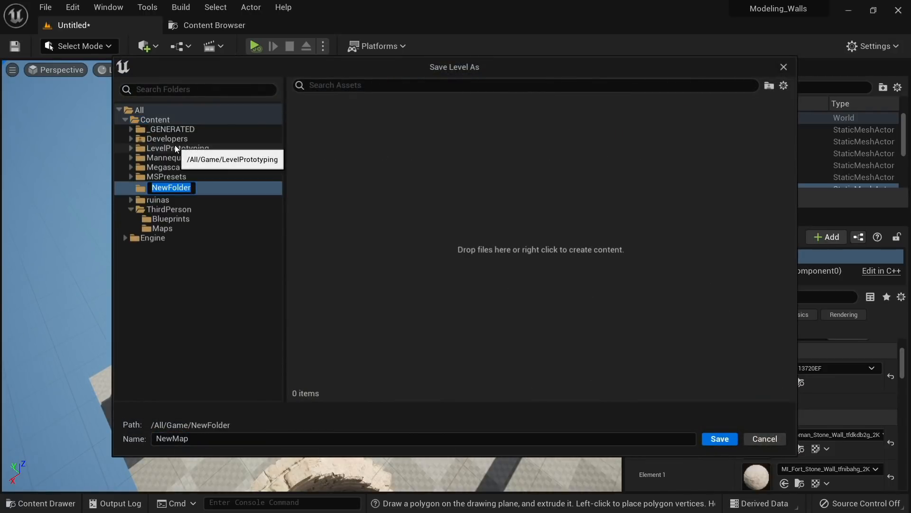
{"action": "type", "text": "castle"}
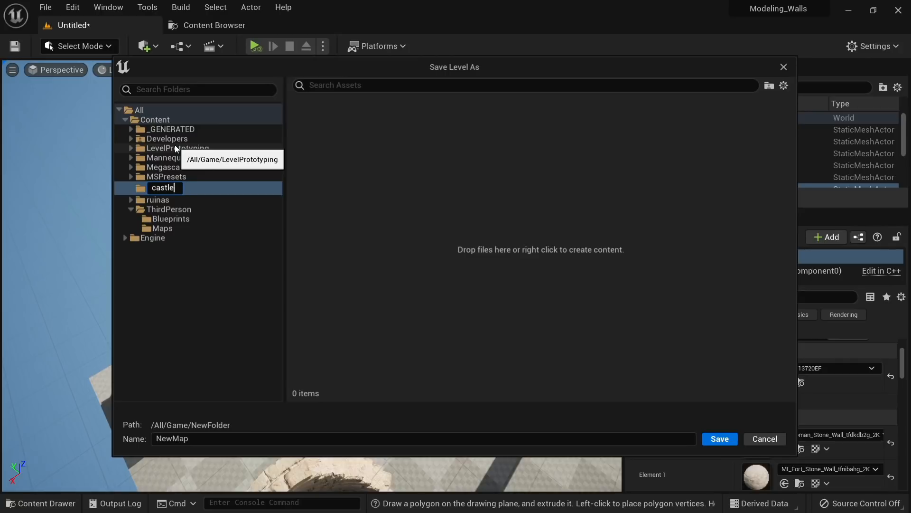
{"action": "type", "text": "_envrionmen"}
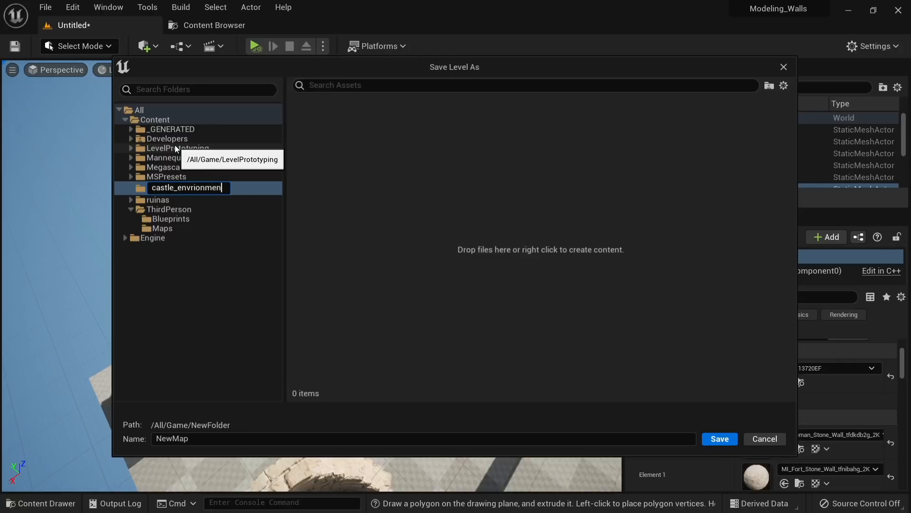
{"action": "type", "text": "t"}
{"action": "key", "text": "Return"}
{"action": "left_click", "coordinate": [204, 443]}
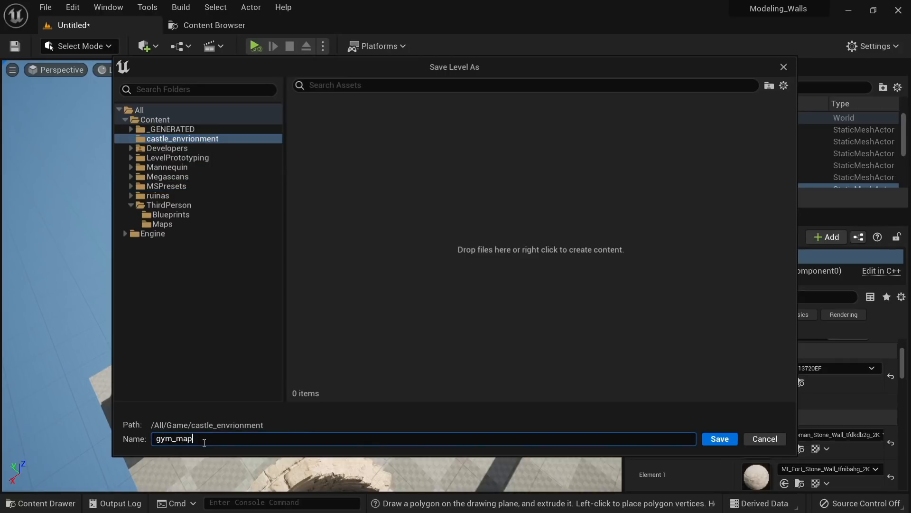
{"action": "key", "text": "Return"}
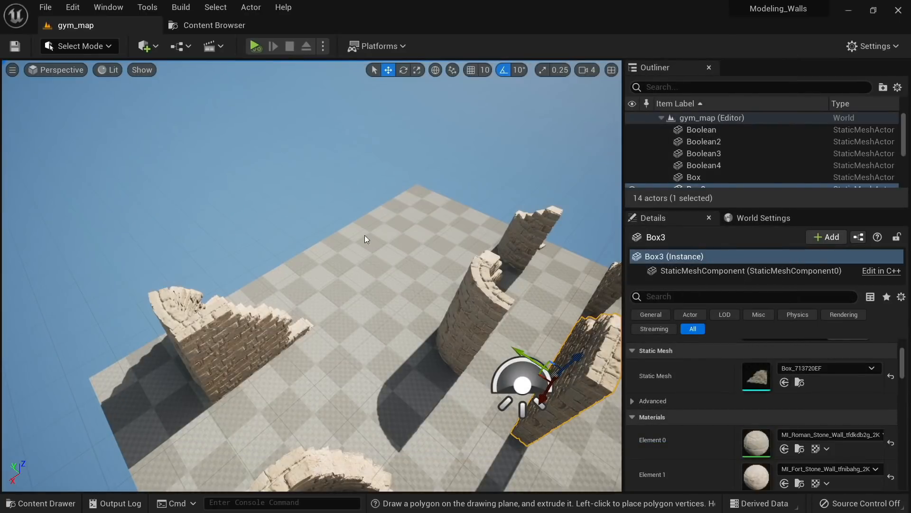
Select the joined straight and curved walls, Boolean2 and Boolean4, and create a packed level actor from them with the Center Min Z pivot
{"action": "right_click_drag", "start_coordinate": [419, 262], "coordinate": [419, 262]}
{"action": "key", "text": "w"}
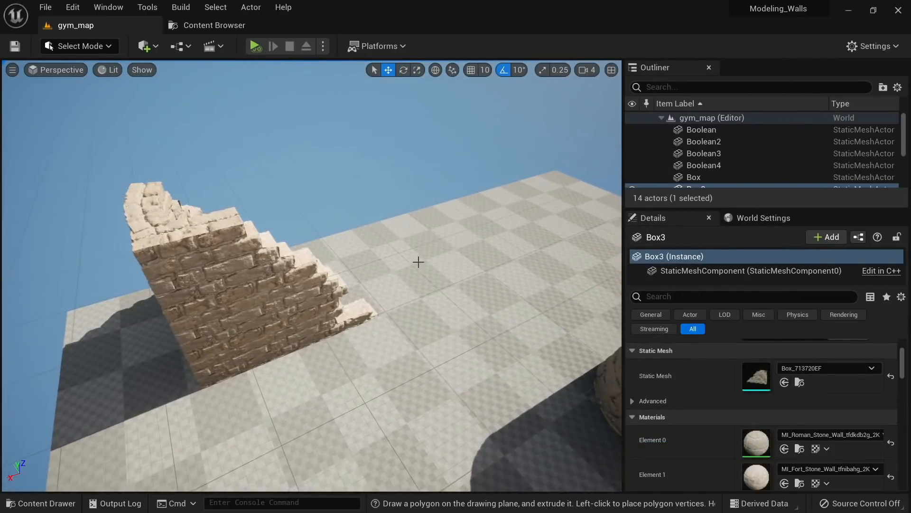
{"action": "left_click", "coordinate": [304, 282]}
{"action": "key", "text": "a"}
{"action": "right_click_drag", "start_coordinate": [303, 283], "coordinate": [325, 256]}
{"action": "left_click", "coordinate": [351, 270], "text": "ctrl"}
{"action": "key", "text": "d"}
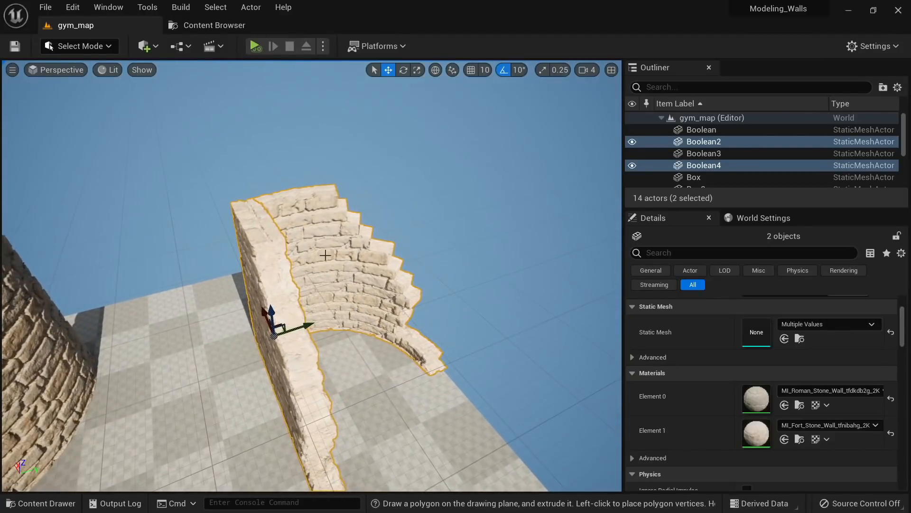
{"action": "right_click", "coordinate": [312, 248]}
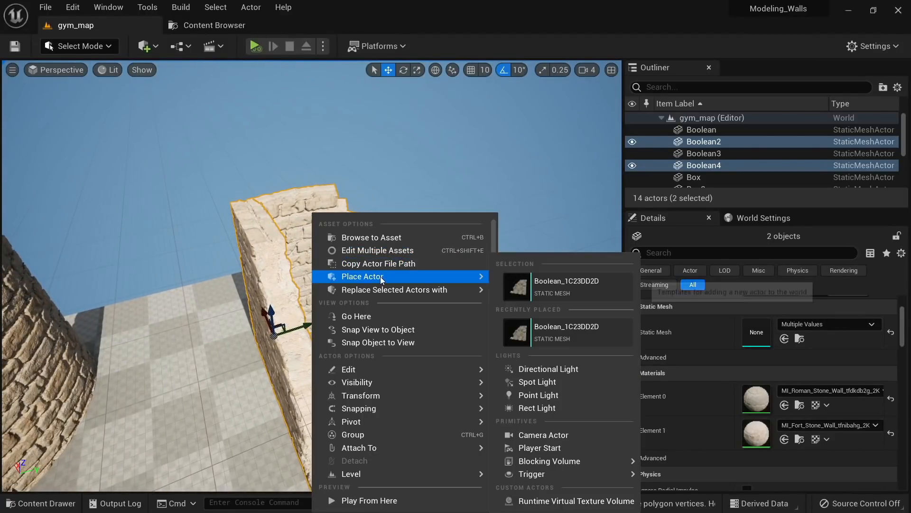
{"action": "mouse_move", "coordinate": [377, 474]}
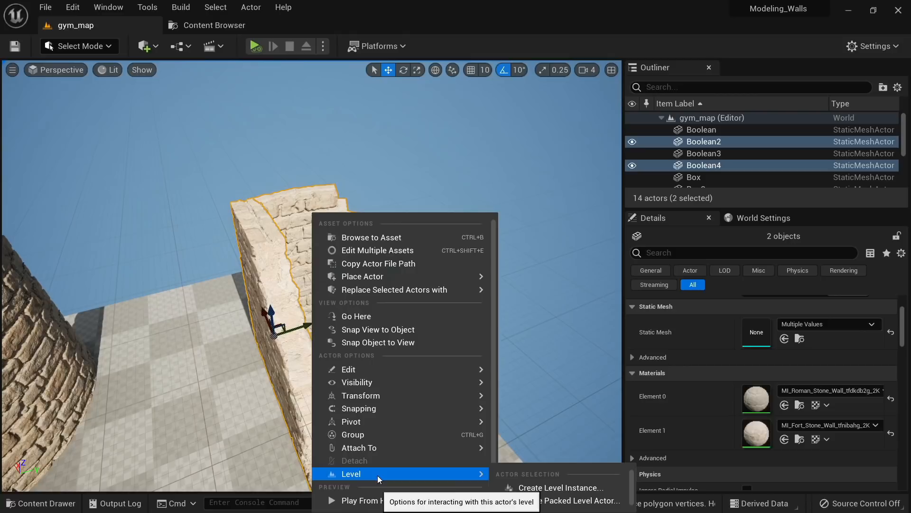
{"action": "left_click", "coordinate": [567, 501]}
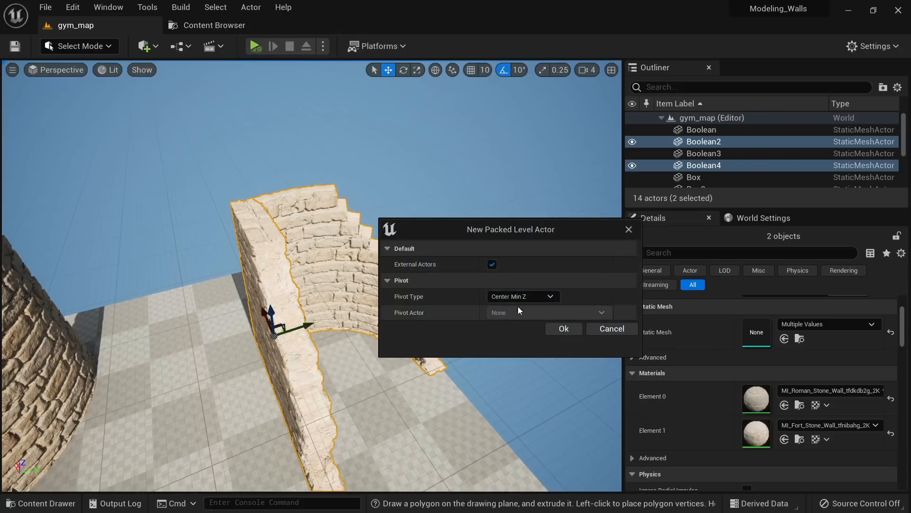
{"action": "left_click", "coordinate": [546, 298]}
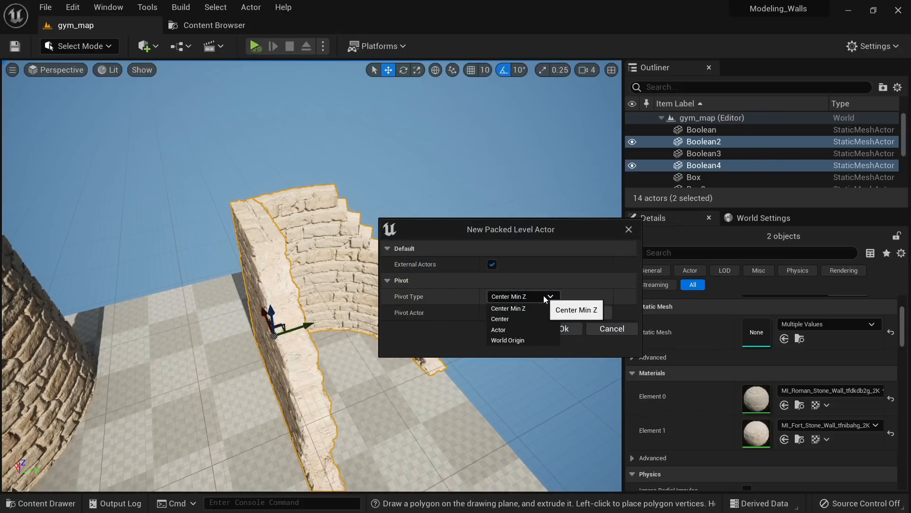
{"action": "left_click", "coordinate": [543, 295]}
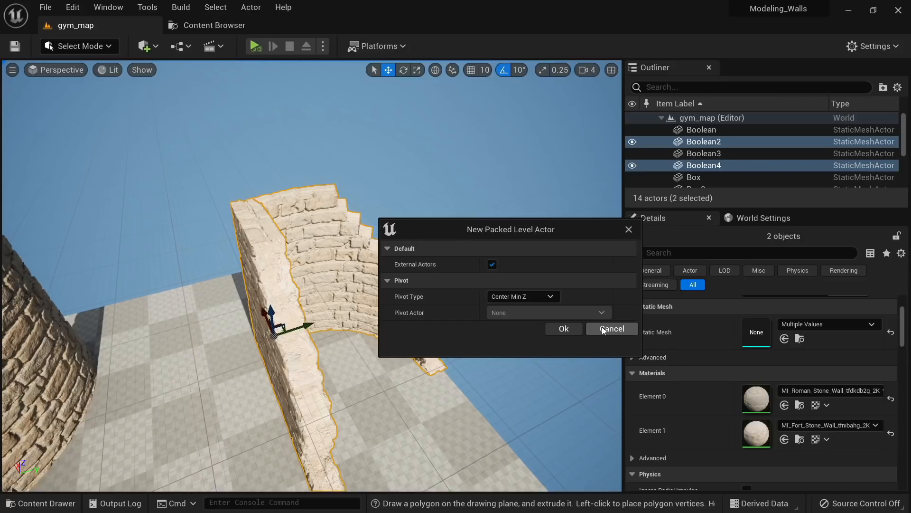
{"action": "left_click", "coordinate": [523, 298]}
{"action": "left_click", "coordinate": [527, 306]}
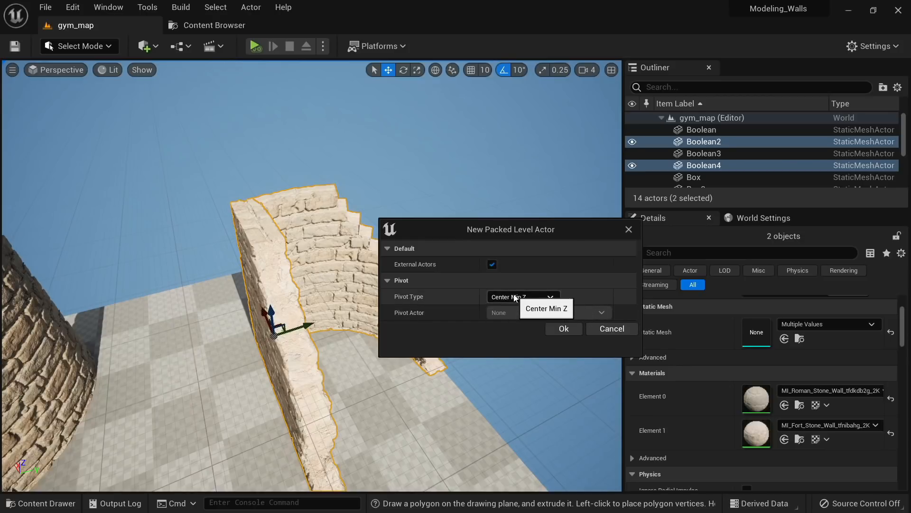
{"action": "left_click", "coordinate": [559, 333]}
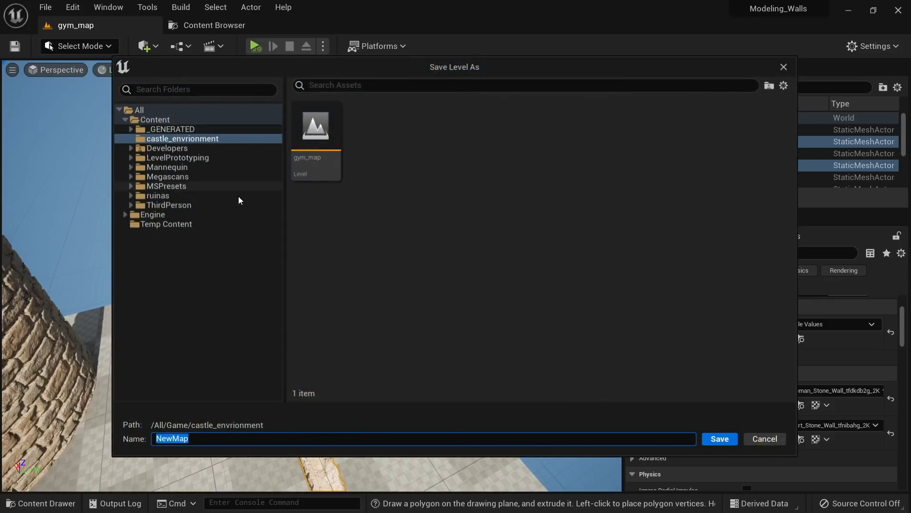
Save the packed level as MASS_ruins_01 in a new mass folder inside castle_envrionment
{"action": "right_click", "coordinate": [162, 140]}
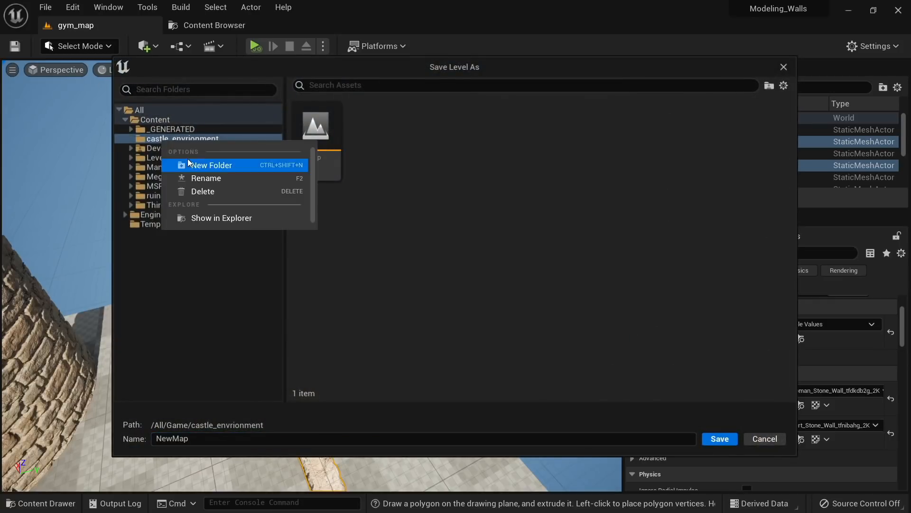
{"action": "left_click", "coordinate": [190, 162]}
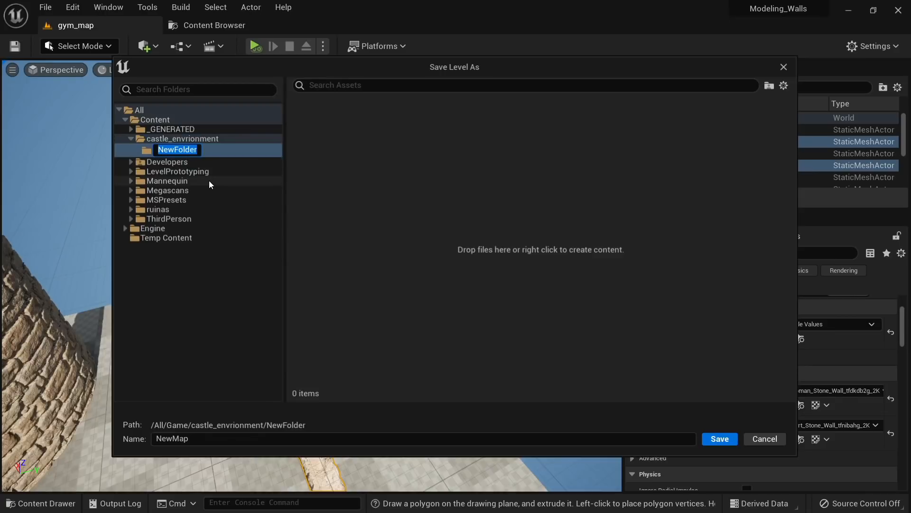
{"action": "type", "text": "mass"}
{"action": "key", "text": "Return"}
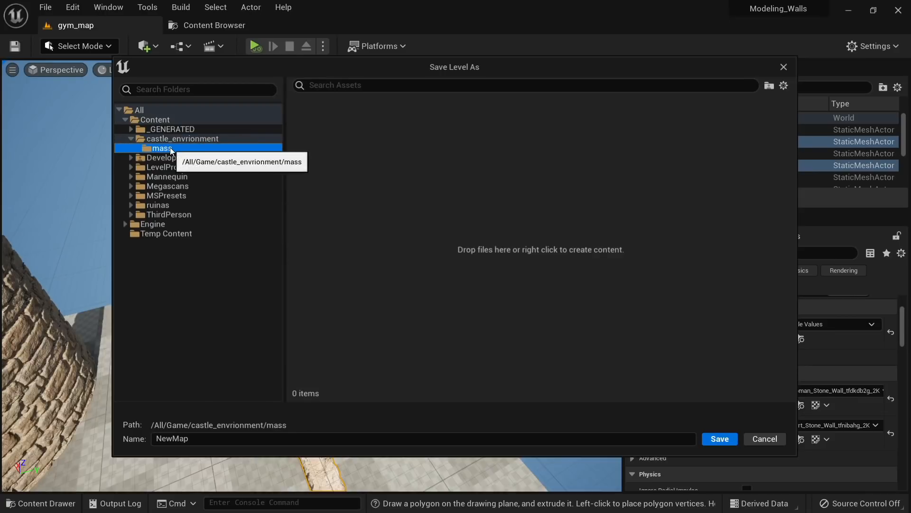
{"action": "left_click", "coordinate": [199, 440]}
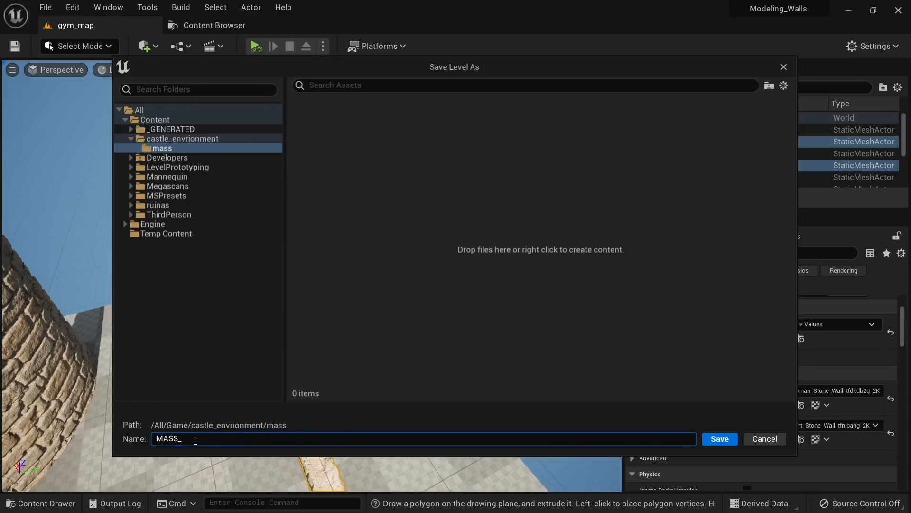
{"action": "key", "text": "Return"}
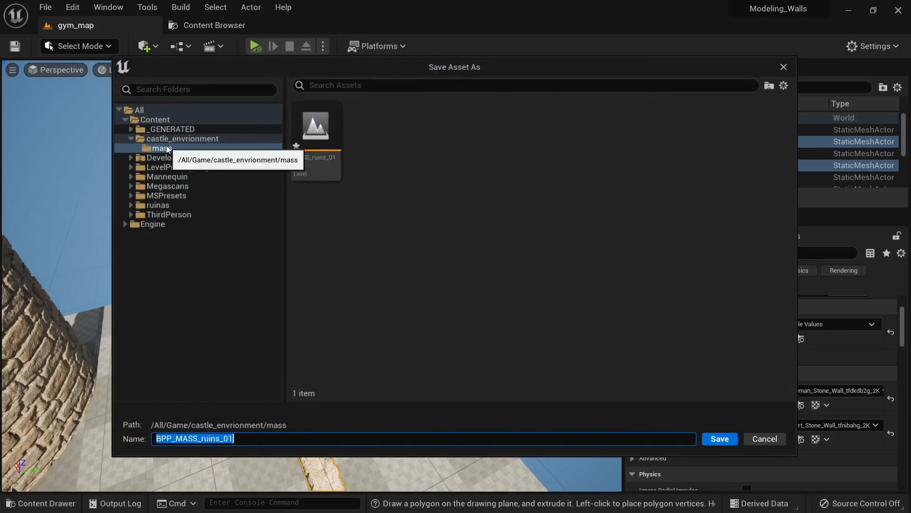
Save the packed blueprint as BPP_MASS_ruins_01 in a new Blueprints folder inside mass
{"action": "right_click", "coordinate": [164, 146]}
{"action": "left_click", "coordinate": [178, 168]}
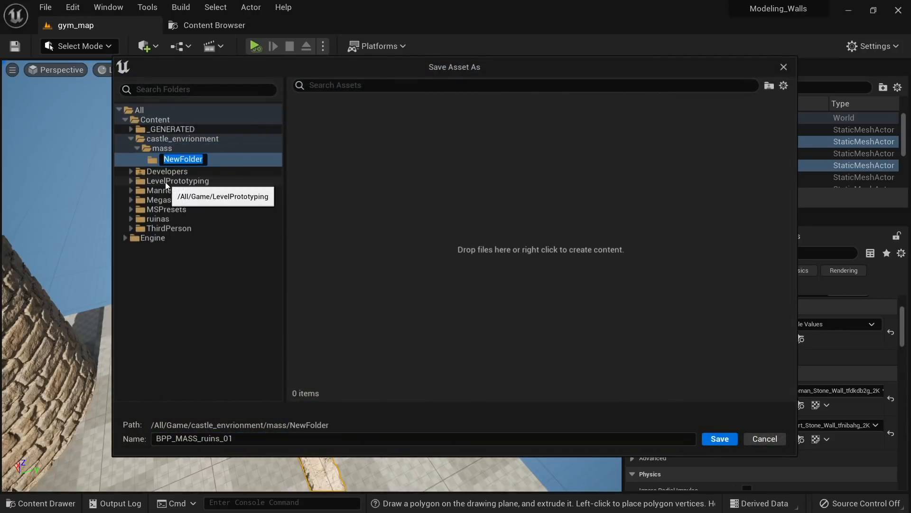
{"action": "type", "text": "Blueprints"}
{"action": "key", "text": "Return"}
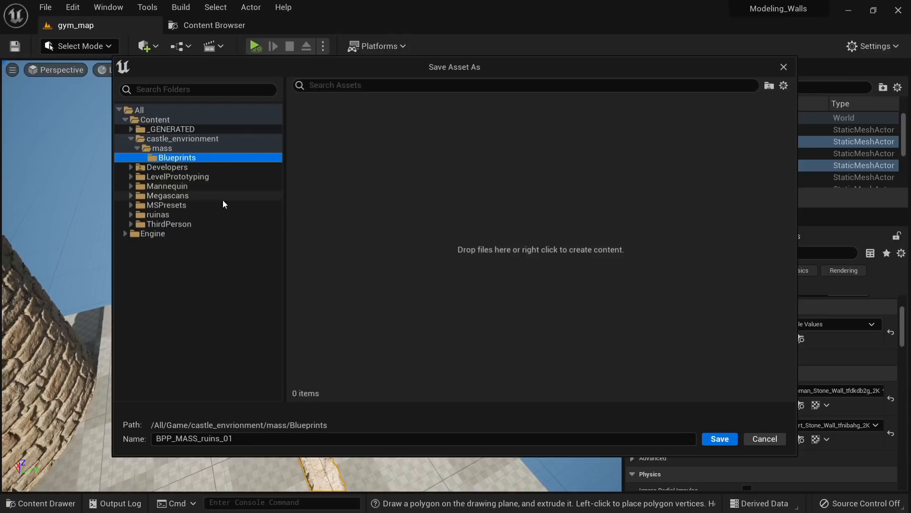
{"action": "left_click", "coordinate": [720, 438]}
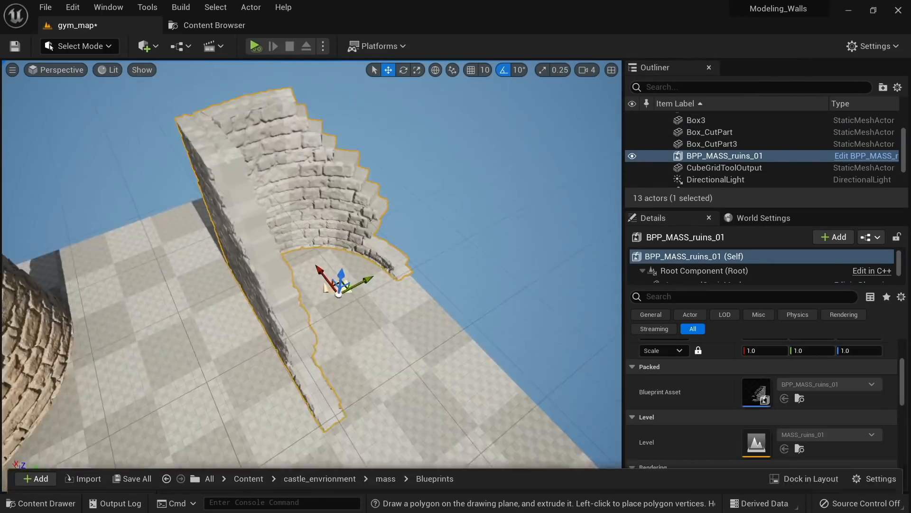
Examine the packed ruins in the unlit and wireframe view modes, and return to Lit
{"action": "right_click_drag", "start_coordinate": [313, 276], "coordinate": [370, 249]}
{"action": "key", "text": "alt+3"}
{"action": "key", "text": "alt+2"}
{"action": "key", "text": "alt+4"}
{"action": "right_click_drag", "start_coordinate": [379, 293], "coordinate": [432, 325]}
Place a test instance of the packed ruins blueprint on the floor and delete it again
{"action": "key", "text": "ctrl+space"}
{"action": "left_click_drag", "start_coordinate": [184, 390], "coordinate": [537, 300]}
{"action": "right_click_drag", "start_coordinate": [538, 300], "coordinate": [511, 304]}
{"action": "key", "text": "Delete"}
Scale up the CubeGridToolOutput floor so it extends well beyond all the wall pieces
{"action": "right_click_drag", "start_coordinate": [248, 315], "coordinate": [300, 322]}
{"action": "left_click", "coordinate": [301, 322]}
{"action": "key", "text": "r"}
{"action": "right_click_drag", "start_coordinate": [310, 278], "coordinate": [178, 316]}
{"action": "left_click_drag", "start_coordinate": [160, 343], "coordinate": [139, 431]}
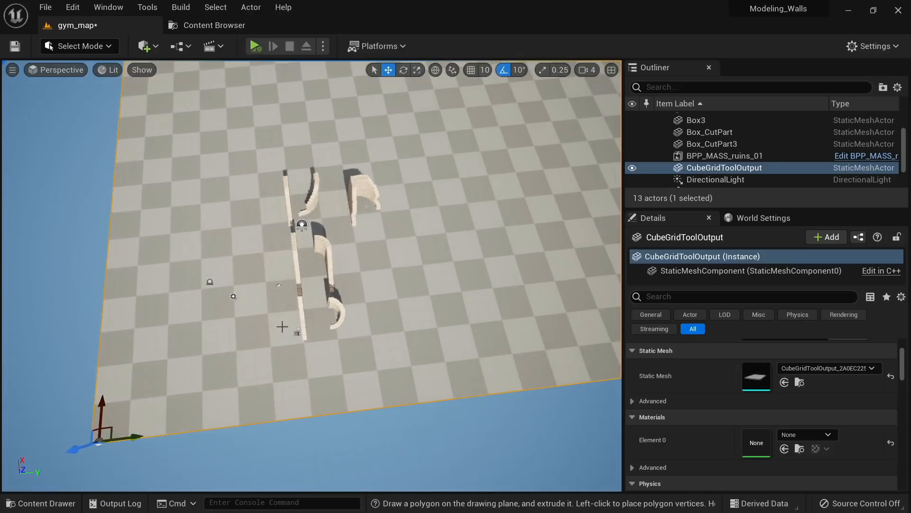
{"action": "key", "text": "w"}
Duplicate the curved-end Box wall and place the copy on the open floor beside the packed ruins
{"action": "right_click_drag", "start_coordinate": [283, 326], "coordinate": [436, 318]}
{"action": "left_click", "coordinate": [260, 286]}
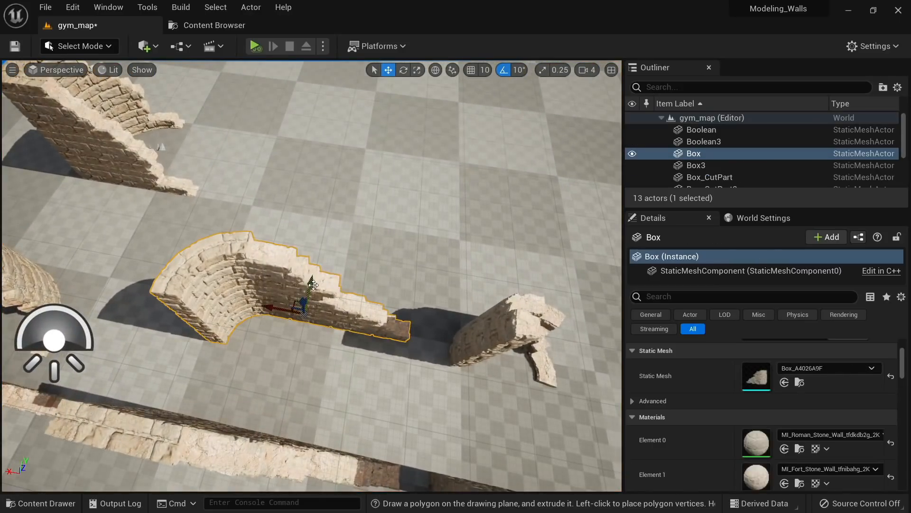
{"action": "left_click_drag", "start_coordinate": [313, 285], "coordinate": [348, 125], "text": "alt"}
{"action": "key", "text": "d"}
{"action": "right_click_drag", "start_coordinate": [349, 125], "coordinate": [400, 134]}
{"action": "key", "text": "s"}
Duplicate the straight Box3 wall and place the copy next to the new curved-end wall
{"action": "left_click", "coordinate": [427, 235]}
{"action": "key", "text": "d"}
{"action": "right_click_drag", "start_coordinate": [427, 235], "coordinate": [384, 233]}
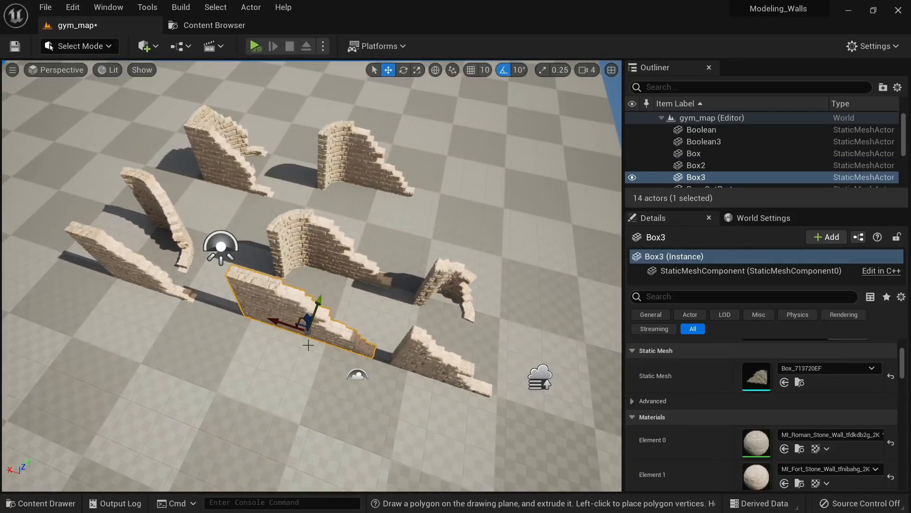
{"action": "key", "text": "d"}
{"action": "right_click_drag", "start_coordinate": [386, 195], "coordinate": [356, 266]}
{"action": "key", "text": "w"}
Rotate the straight wall copy Box4 crosswise to the curved-end copy Box2
{"action": "key", "text": "e"}
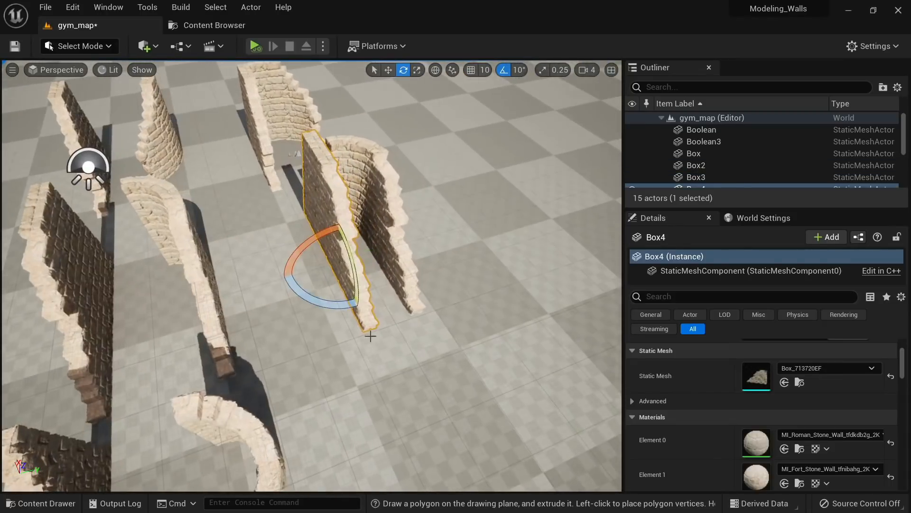
{"action": "left_click_drag", "start_coordinate": [327, 305], "coordinate": [325, 310]}
{"action": "left_click_drag", "start_coordinate": [377, 291], "coordinate": [378, 292]}
{"action": "key", "text": "w"}
{"action": "key", "text": "a"}
{"action": "right_click_drag", "start_coordinate": [378, 292], "coordinate": [378, 292]}
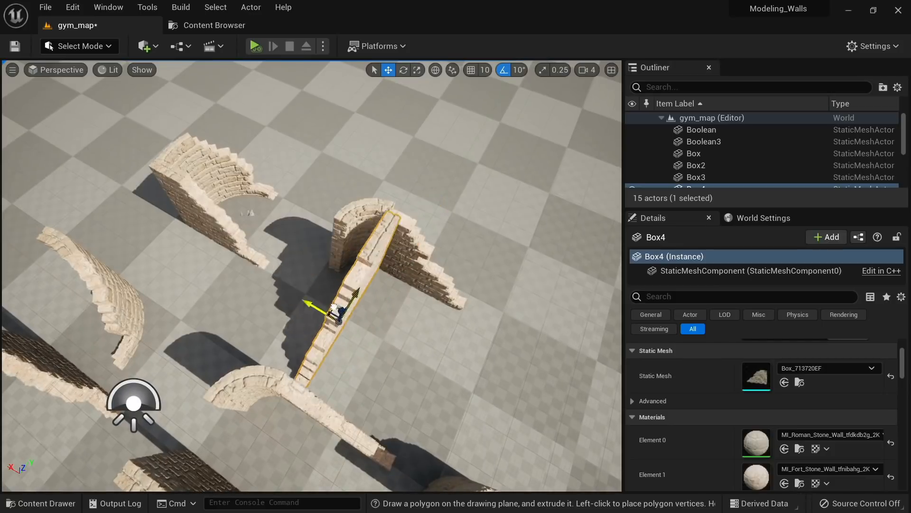
Slide Box4 until its tall end meets the curved end of Box2 and forms a continuous corner
{"action": "left_click_drag", "start_coordinate": [290, 307], "coordinate": [280, 307]}
{"action": "right_click_drag", "start_coordinate": [280, 306], "coordinate": [260, 311]}
{"action": "key", "text": "d"}
{"action": "key", "text": "w"}
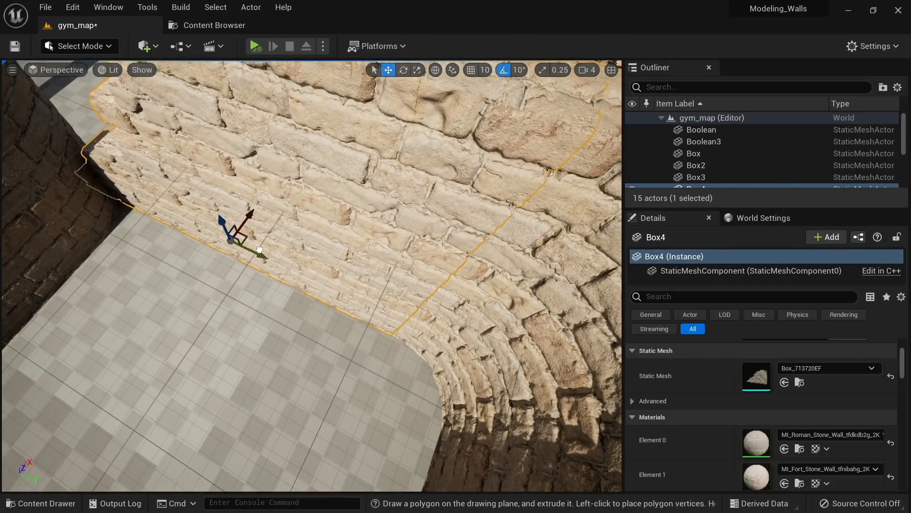
Examine the joint between the Box4 and Box2 walls from several angles
{"action": "key", "text": "Escape"}
{"action": "key", "text": "s"}
{"action": "right_click_drag", "start_coordinate": [259, 250], "coordinate": [278, 187]}
{"action": "key", "text": "w"}
{"action": "key", "text": "w"}
{"action": "left_click", "coordinate": [361, 238]}
{"action": "left_click", "coordinate": [238, 238], "text": "shift"}
{"action": "key", "text": "s"}
{"action": "right_click_drag", "start_coordinate": [237, 237], "coordinate": [268, 326]}
{"action": "key", "text": "a"}
{"action": "key", "text": "w"}
{"action": "key", "text": "s"}
Duplicate the small curved Box_CutPart wall and place the copy on open floor near the new corner
{"action": "right_click_drag", "start_coordinate": [412, 248], "coordinate": [452, 315]}
{"action": "left_click", "coordinate": [401, 370]}
{"action": "right_click_drag", "start_coordinate": [408, 370], "coordinate": [353, 405]}
{"action": "key", "text": "w"}
{"action": "key", "text": "d"}
{"action": "left_click_drag", "start_coordinate": [401, 370], "coordinate": [442, 240], "text": "alt"}
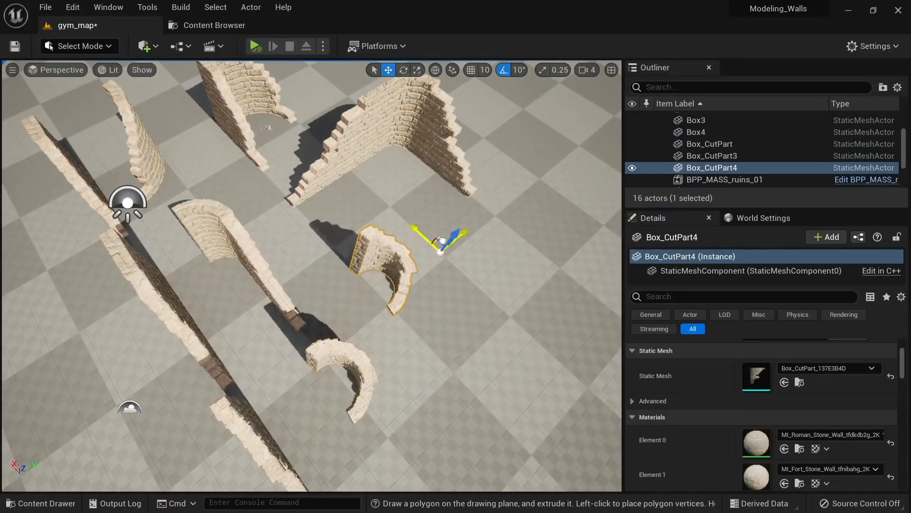
Rotate the curved wall copy Box_CutPart4 by -90 degrees and position it against the outside of the Box2 and Box4 corner
{"action": "key", "text": "d"}
{"action": "right_click_drag", "start_coordinate": [464, 134], "coordinate": [181, 343]}
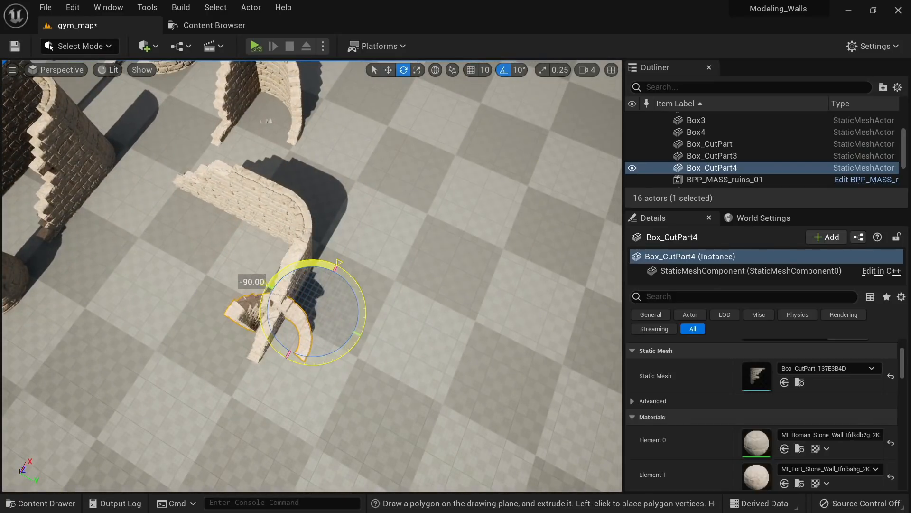
{"action": "key", "text": "w"}
{"action": "key", "text": "d"}
{"action": "right_click_drag", "start_coordinate": [304, 327], "coordinate": [249, 366]}
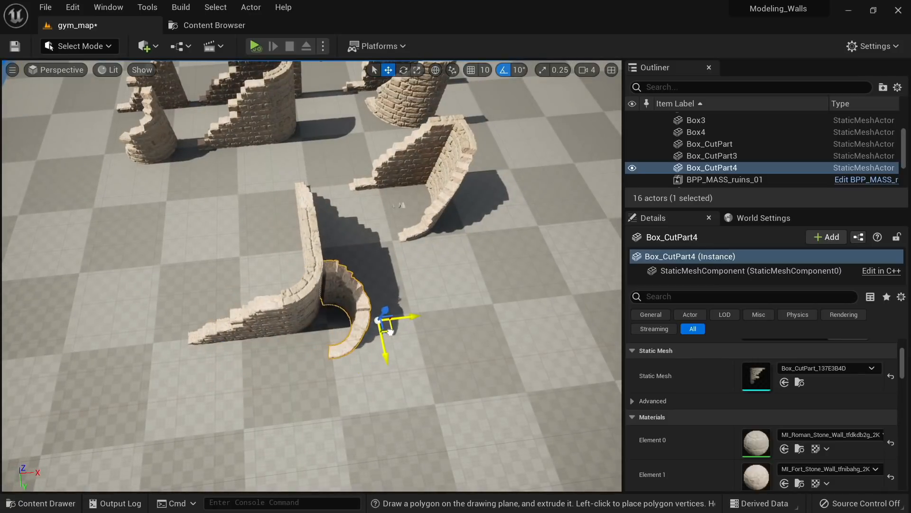
{"action": "key", "text": "Escape"}
{"action": "right_click_drag", "start_coordinate": [381, 334], "coordinate": [373, 285]}
{"action": "key", "text": "w"}
{"action": "key", "text": "e"}
{"action": "key", "text": "s"}
{"action": "key", "text": "w"}
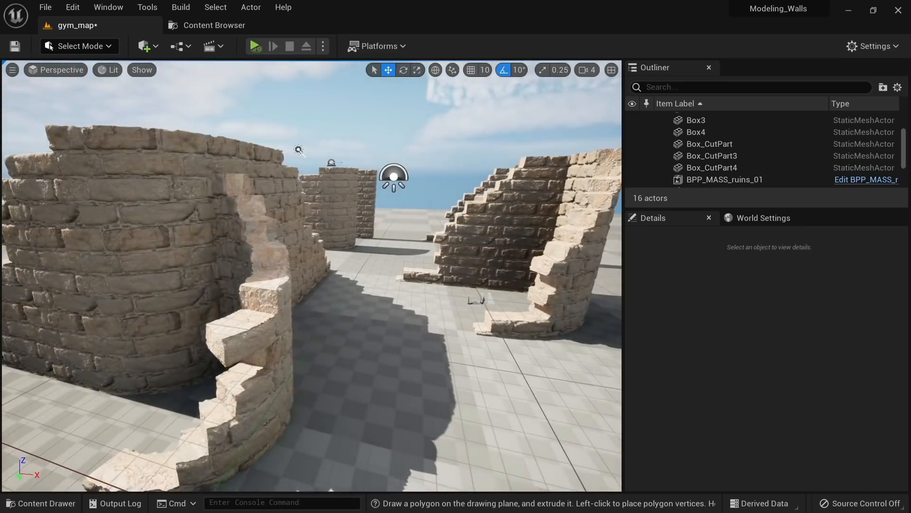
Select the walls Box_CutPart4, Box4 and Box2 and create a packed level actor from them with a Center Min Z pivot
{"action": "left_click", "coordinate": [266, 327]}
{"action": "key", "text": "a"}
{"action": "right_click_drag", "start_coordinate": [265, 328], "coordinate": [418, 379]}
{"action": "key", "text": "s"}
{"action": "key", "text": "w"}
{"action": "key", "text": "s"}
{"action": "key", "text": "s"}
{"action": "right_click_drag", "start_coordinate": [311, 265], "coordinate": [425, 249]}
{"action": "key", "text": "a"}
{"action": "key", "text": "w"}
{"action": "left_click", "coordinate": [325, 244], "text": "ctrl"}
{"action": "key", "text": "d"}
{"action": "right_click_drag", "start_coordinate": [326, 244], "coordinate": [213, 301]}
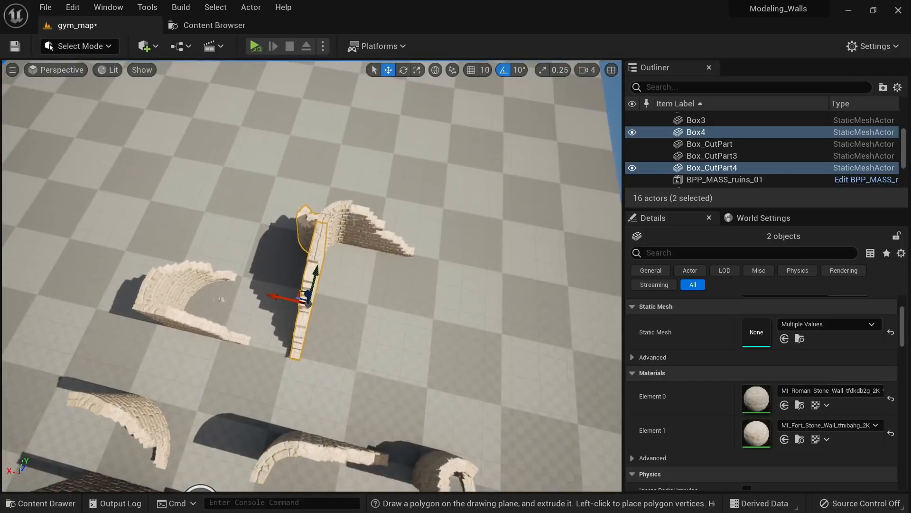
{"action": "left_click", "coordinate": [376, 241], "text": "ctrl"}
{"action": "right_click", "coordinate": [358, 201]}
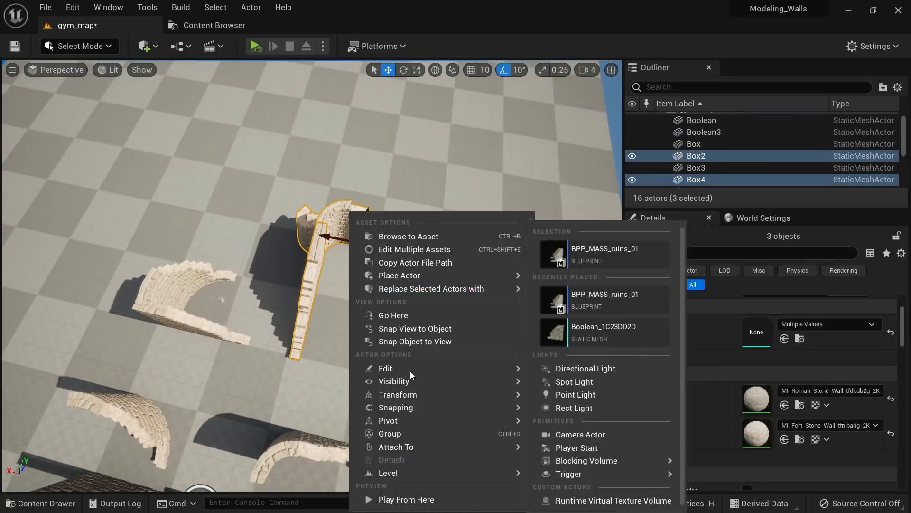
{"action": "mouse_move", "coordinate": [445, 470]}
{"action": "left_click", "coordinate": [583, 500]}
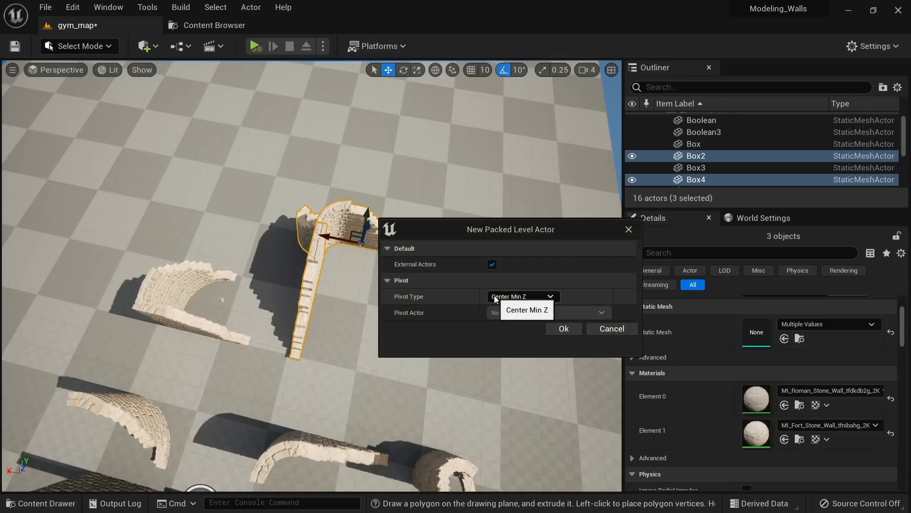
{"action": "left_click", "coordinate": [561, 329]}
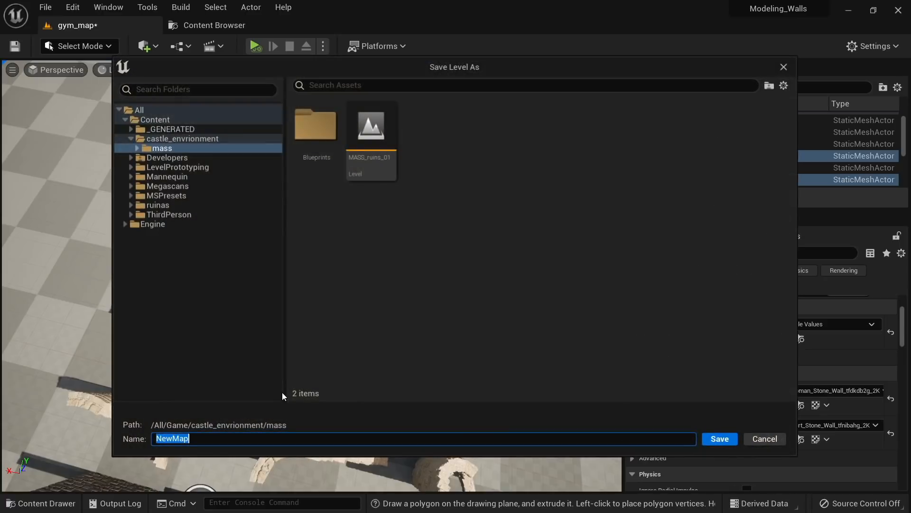
Save the packed level as MASS_Ruins_02 in the mass folder and its blueprint as BPP_MASS_Ruins_02 in the Blueprints subfolder
{"action": "type", "text": "MASS_Ruins_02"}
{"action": "key", "text": "Return"}
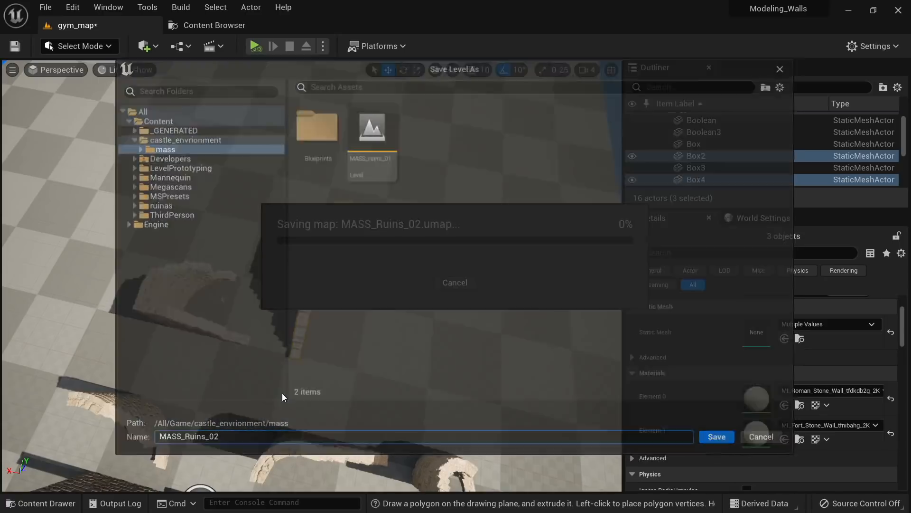
{"action": "double_click", "coordinate": [324, 126]}
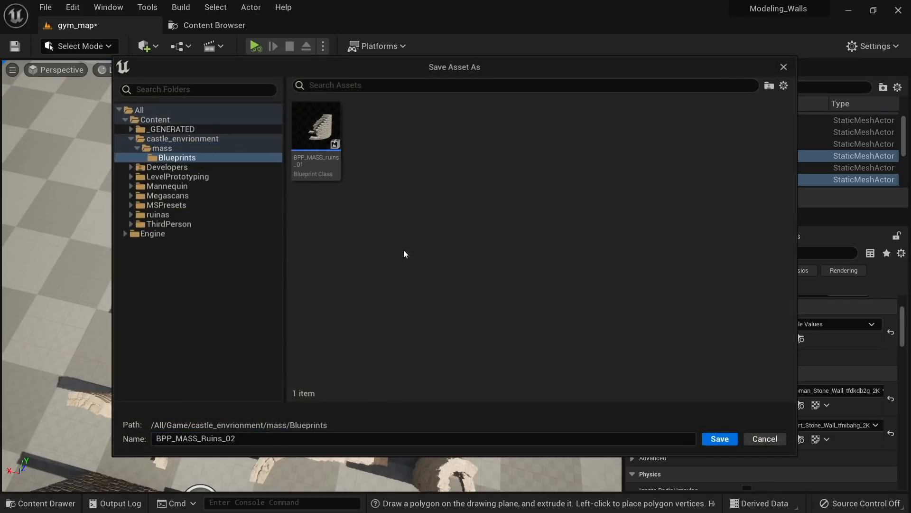
{"action": "left_click", "coordinate": [720, 439]}
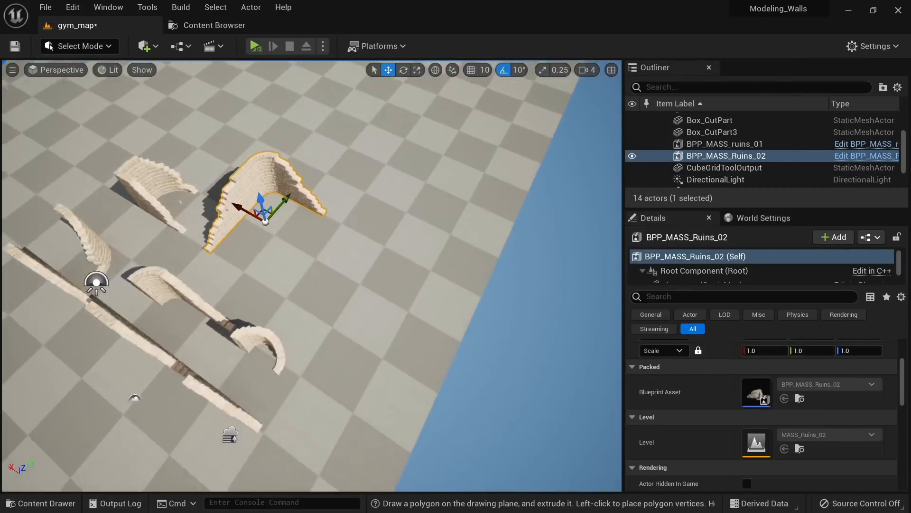
Duplicate the small curved wall Box_CutPart3 and place the copy on open floor beyond the BPP_MASS_Ruins_02 corner
{"action": "mouse_move", "coordinate": [437, 309]}
{"action": "right_mouse_down"}
{"action": "mouse_move", "coordinate": [422, 303]}
{"action": "mouse_move", "coordinate": [438, 309]}
{"action": "right_mouse_up"}
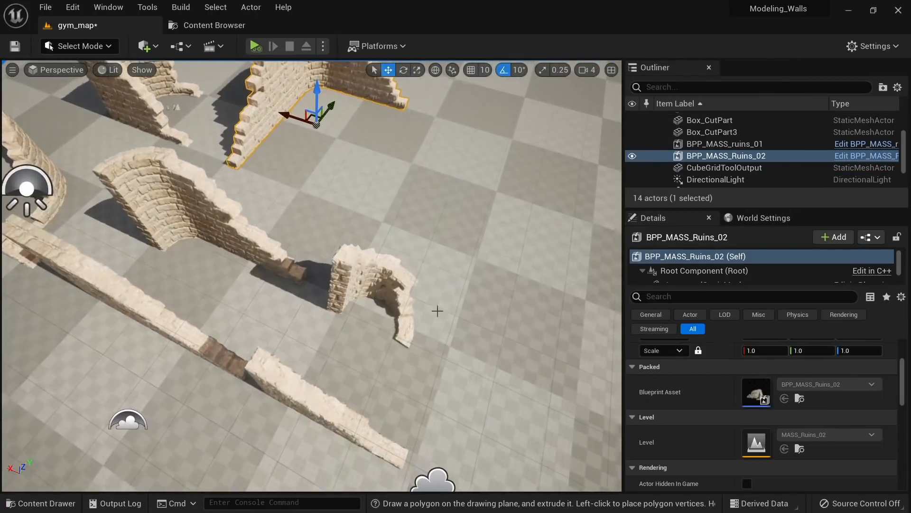
{"action": "left_click", "coordinate": [388, 261]}
{"action": "right_click_drag", "start_coordinate": [387, 261], "coordinate": [387, 280]}
{"action": "right_click_drag", "start_coordinate": [280, 305], "coordinate": [292, 298]}
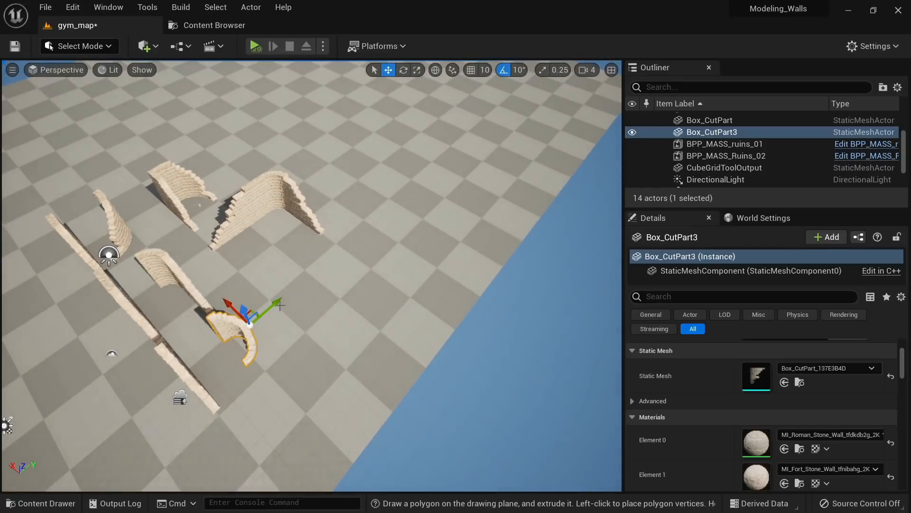
{"action": "left_click_drag", "start_coordinate": [264, 310], "coordinate": [419, 228], "text": "alt"}
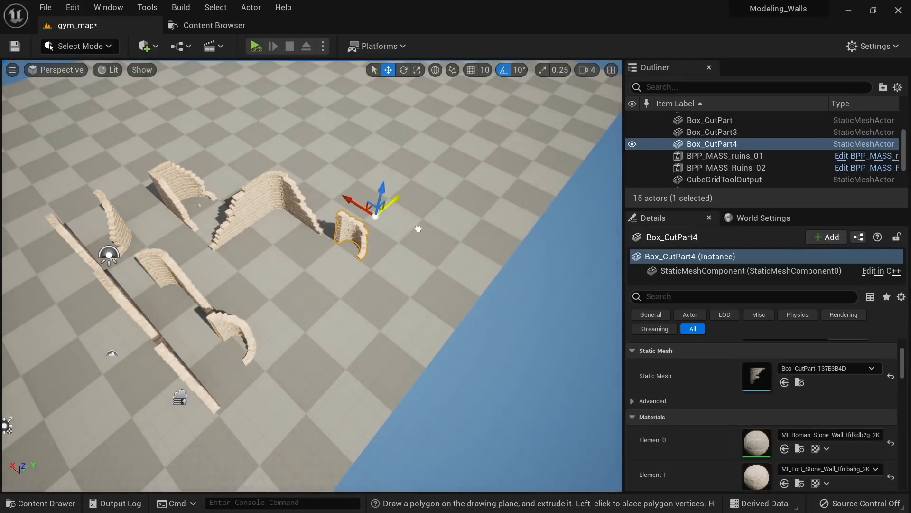
Duplicate the straight Boolean wall from the long row and place the copy near the new curved wall copy
{"action": "left_click", "coordinate": [68, 237]}
{"action": "left_click_drag", "start_coordinate": [84, 231], "coordinate": [128, 226], "text": "alt"}
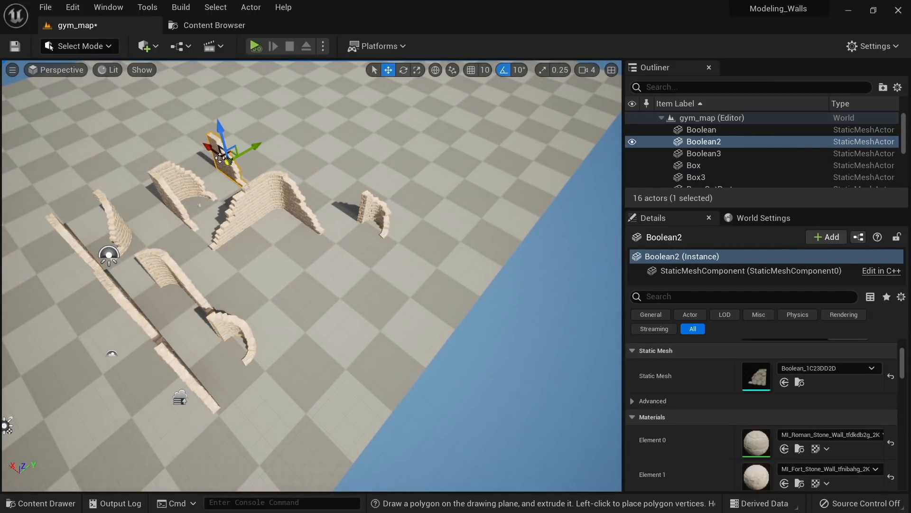
{"action": "left_click_drag", "start_coordinate": [322, 209], "coordinate": [341, 222]}
{"action": "mouse_move", "coordinate": [330, 260]}
{"action": "right_mouse_down"}
{"action": "mouse_move", "coordinate": [349, 256]}
{"action": "mouse_move", "coordinate": [330, 261]}
{"action": "right_mouse_up"}
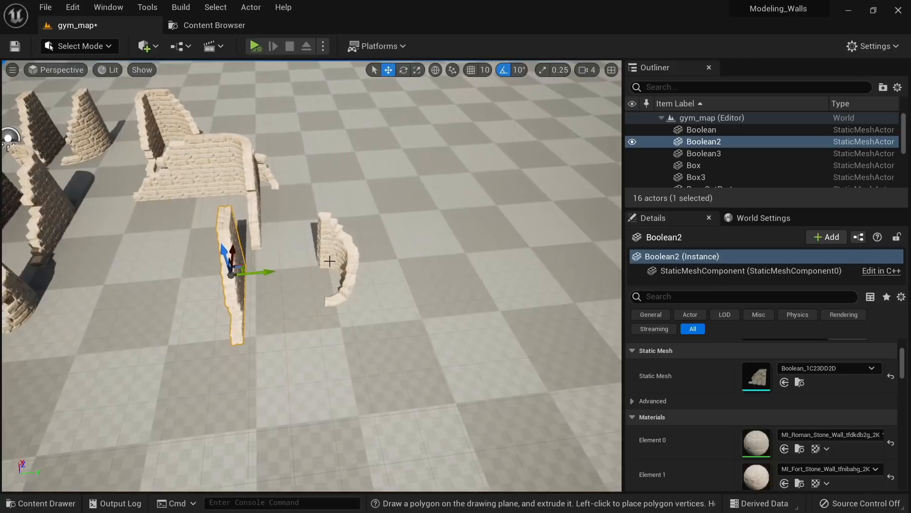
Duplicate the stepped Box_CutPart wall and place the copy between Boolean2 and the curved wall Box_CutPart4
{"action": "right_click_drag", "start_coordinate": [266, 285], "coordinate": [215, 294]}
{"action": "left_click", "coordinate": [248, 289]}
{"action": "left_click_drag", "start_coordinate": [215, 294], "coordinate": [400, 258], "text": "alt"}
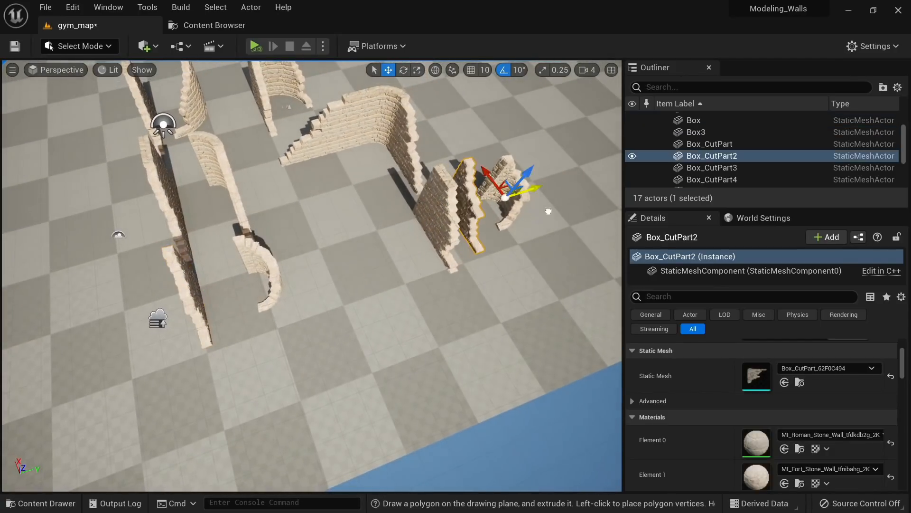
Rotate Box_CutPart2 by 90 degrees and slide its tall end up to the end of the curved wall Box_CutPart4
{"action": "key", "text": "f"}
{"action": "key", "text": "e"}
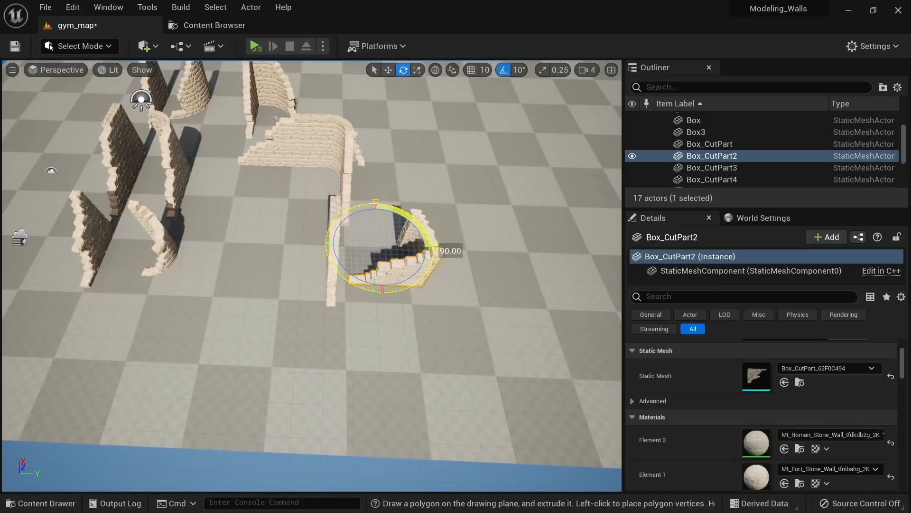
{"action": "key", "text": "w"}
{"action": "right_click_drag", "start_coordinate": [382, 283], "coordinate": [383, 282]}
{"action": "left_click_drag", "start_coordinate": [539, 202], "coordinate": [517, 266]}
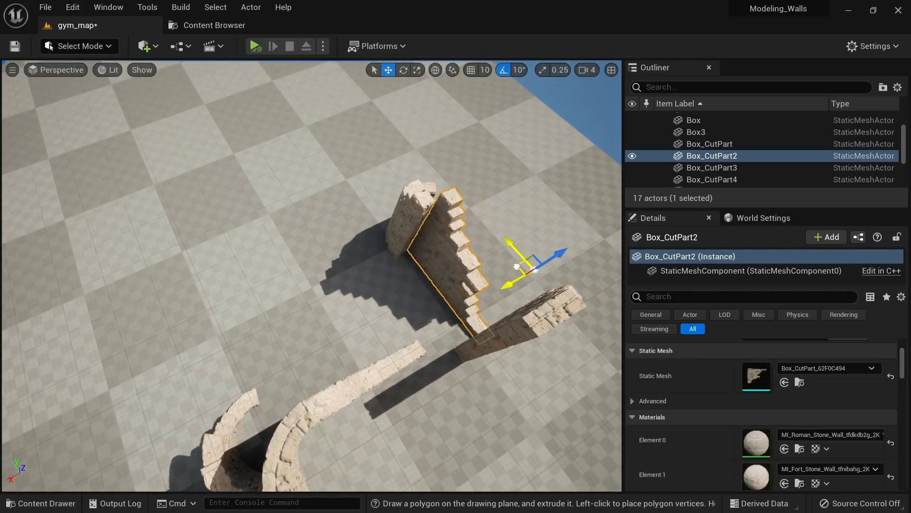
{"action": "right_click_drag", "start_coordinate": [506, 280], "coordinate": [506, 280]}
Lower Box_CutPart2 slightly so its stone courses line up with those of the adjoining curved wall
{"action": "key", "text": "Escape"}
{"action": "left_click", "coordinate": [295, 328]}
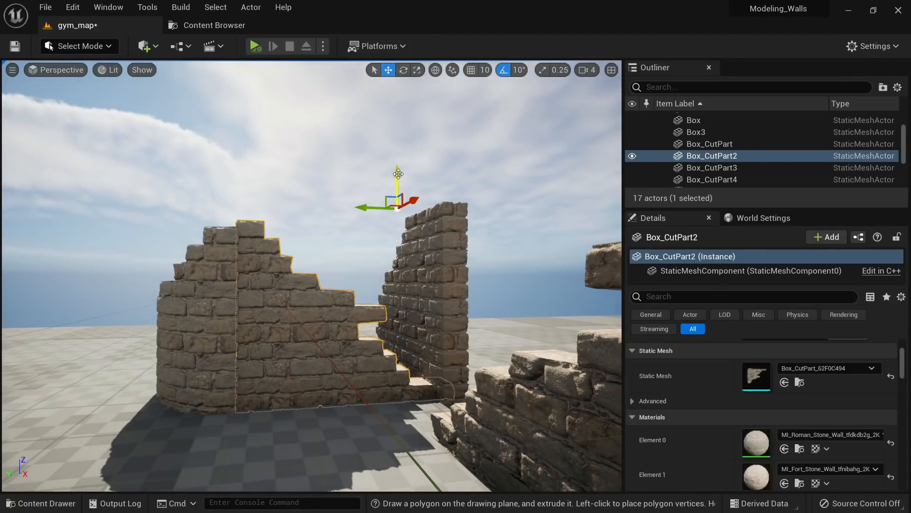
{"action": "left_click_drag", "start_coordinate": [398, 174], "coordinate": [398, 178]}
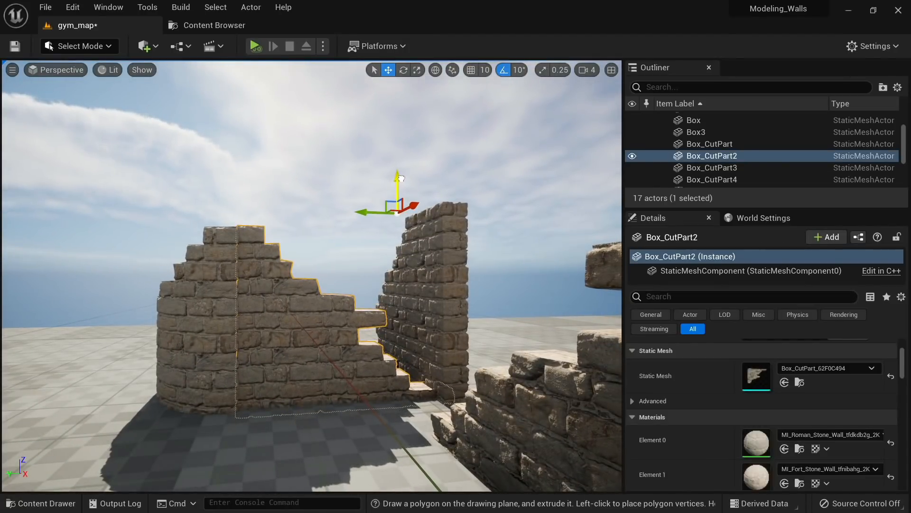
{"action": "left_click", "coordinate": [402, 182]}
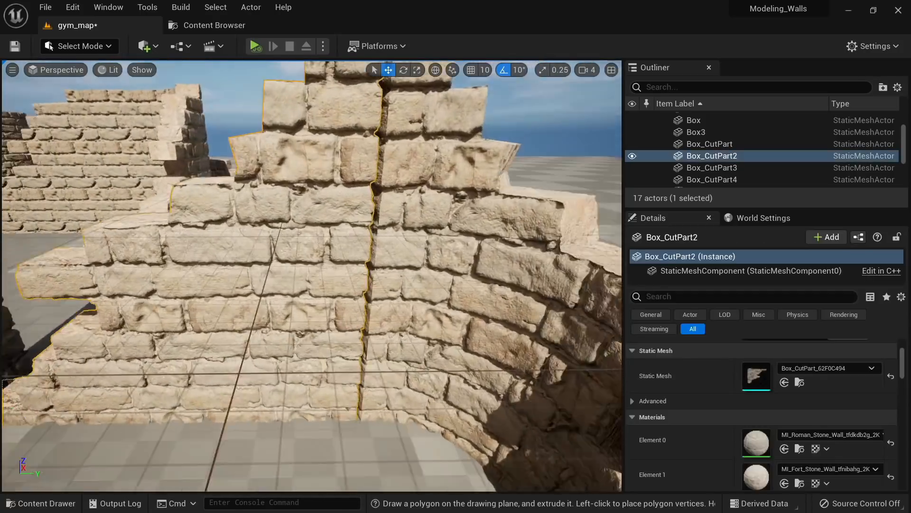
Set a snapped pivot offset on Box_CutPart2, adjust its joint with the curved wall, and check the two walls together
{"action": "right_click", "coordinate": [267, 200]}
{"action": "mouse_move", "coordinate": [414, 448]}
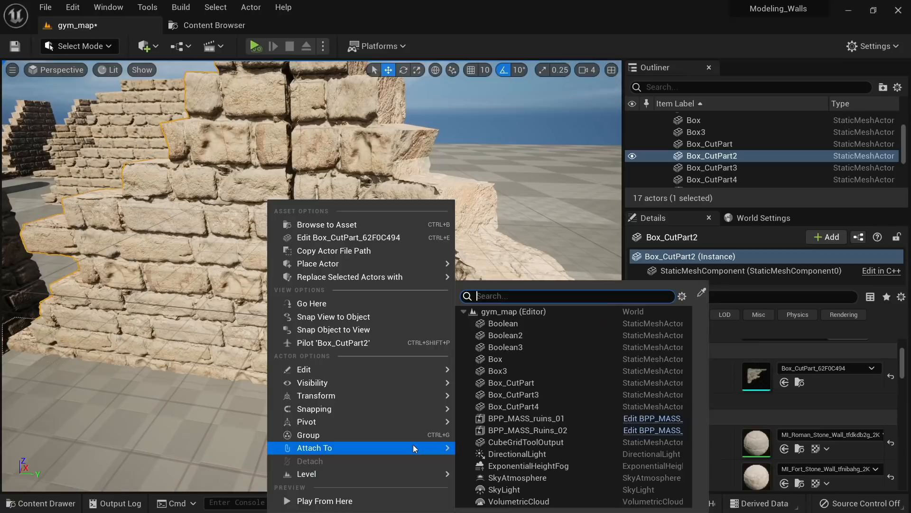
{"action": "mouse_move", "coordinate": [406, 420]}
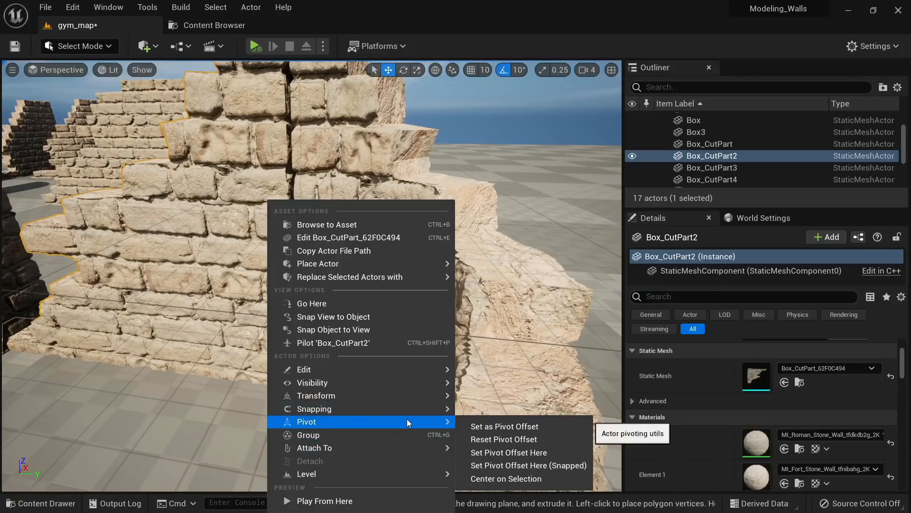
{"action": "left_click", "coordinate": [535, 466]}
{"action": "left_click_drag", "start_coordinate": [310, 296], "coordinate": [200, 285]}
{"action": "key", "text": "Escape"}
{"action": "right_click_drag", "start_coordinate": [311, 275], "coordinate": [304, 247]}
{"action": "left_click", "coordinate": [266, 266]}
{"action": "left_click", "coordinate": [408, 227], "text": "ctrl"}
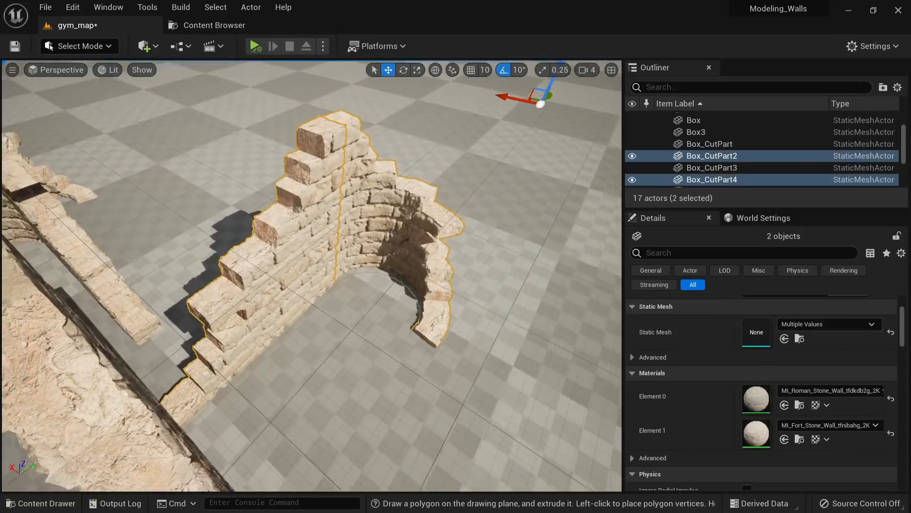
{"action": "right_click_drag", "start_coordinate": [408, 228], "coordinate": [402, 291]}
{"action": "key", "text": "Escape"}
Rotate the straight wall Boolean2 about half a turn so its tall end can face Box_CutPart2
{"action": "left_click", "coordinate": [168, 391]}
{"action": "right_click_drag", "start_coordinate": [168, 391], "coordinate": [250, 386]}
{"action": "right_click_drag", "start_coordinate": [244, 184], "coordinate": [352, 253]}
{"action": "key", "text": "e"}
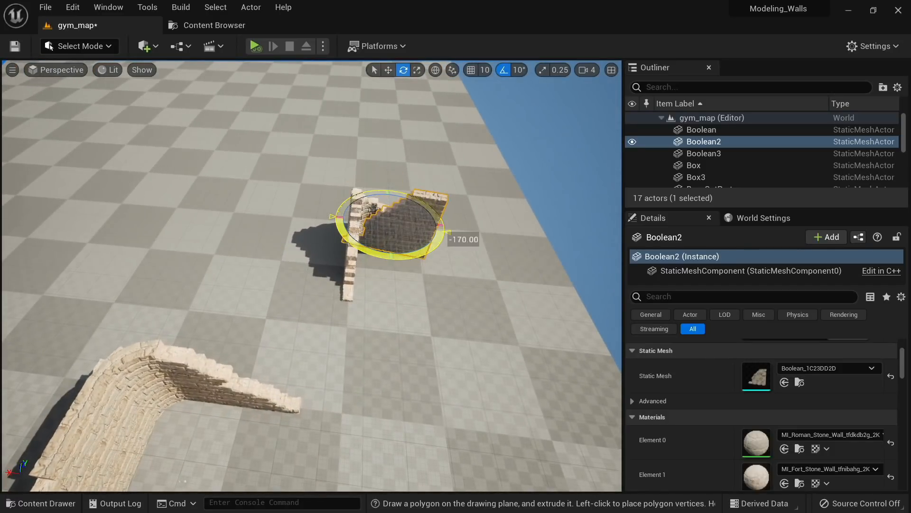
{"action": "right_click_drag", "start_coordinate": [390, 217], "coordinate": [317, 229]}
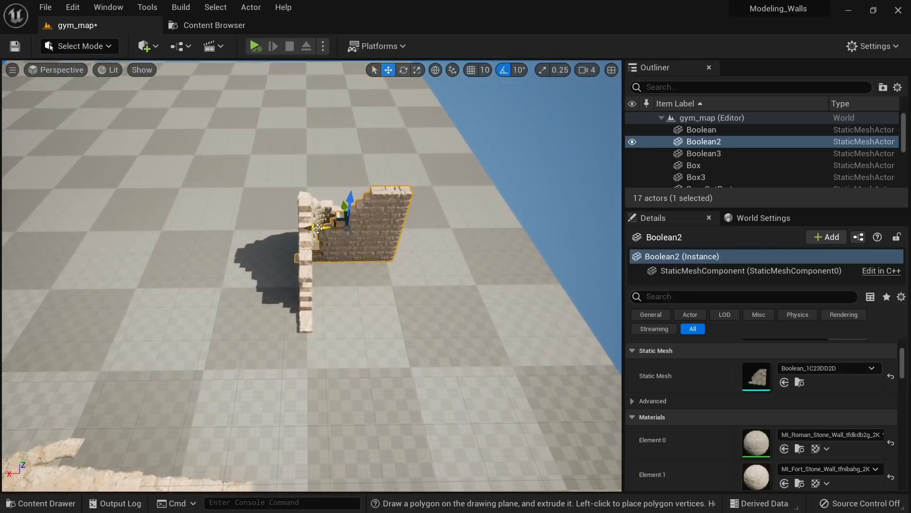
Slide Boolean2 until its tall end meets the tall end of Box_CutPart2 and forms a corner
{"action": "right_click_drag", "start_coordinate": [213, 224], "coordinate": [246, 325]}
{"action": "left_click_drag", "start_coordinate": [237, 300], "coordinate": [209, 291]}
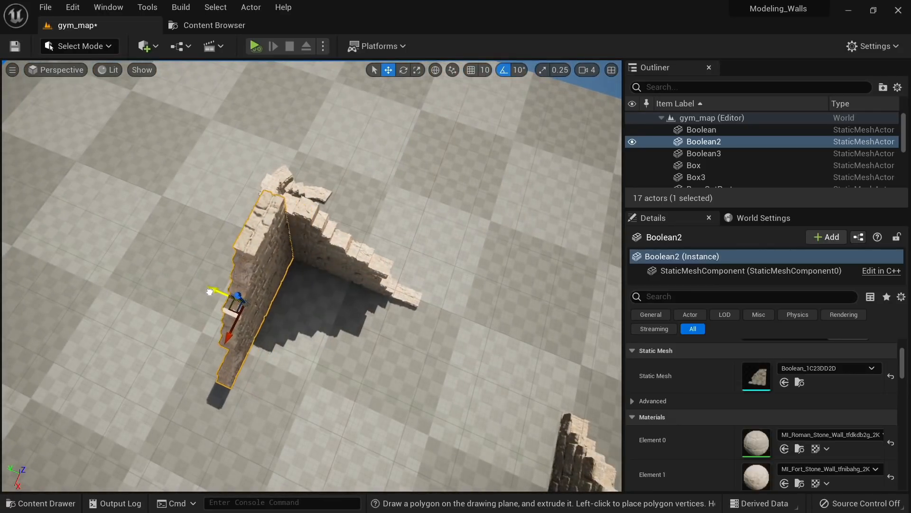
{"action": "right_click_drag", "start_coordinate": [212, 290], "coordinate": [321, 280]}
{"action": "key", "text": "Escape"}
Select Boolean2, Box_CutPart2 and Box_CutPart4 and create a packed level actor from them with a Center Min Z pivot
{"action": "left_click", "coordinate": [321, 280]}
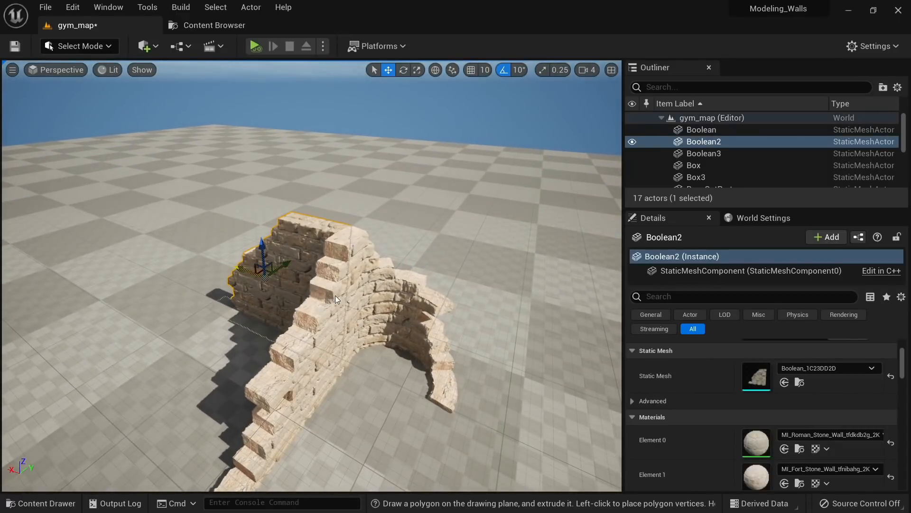
{"action": "left_click", "coordinate": [335, 296], "text": "ctrl"}
{"action": "left_click", "coordinate": [382, 302], "text": "ctrl"}
{"action": "right_click", "coordinate": [382, 302]}
{"action": "mouse_move", "coordinate": [410, 264]}
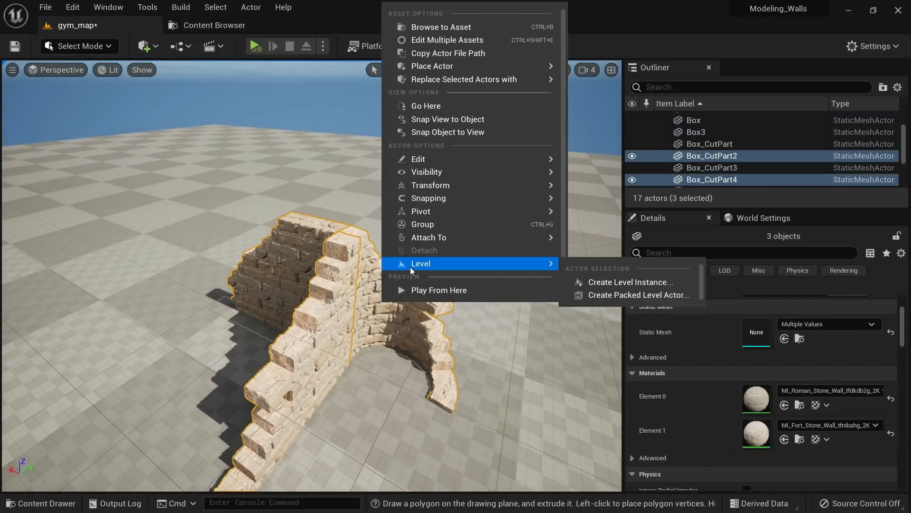
{"action": "left_click", "coordinate": [594, 297]}
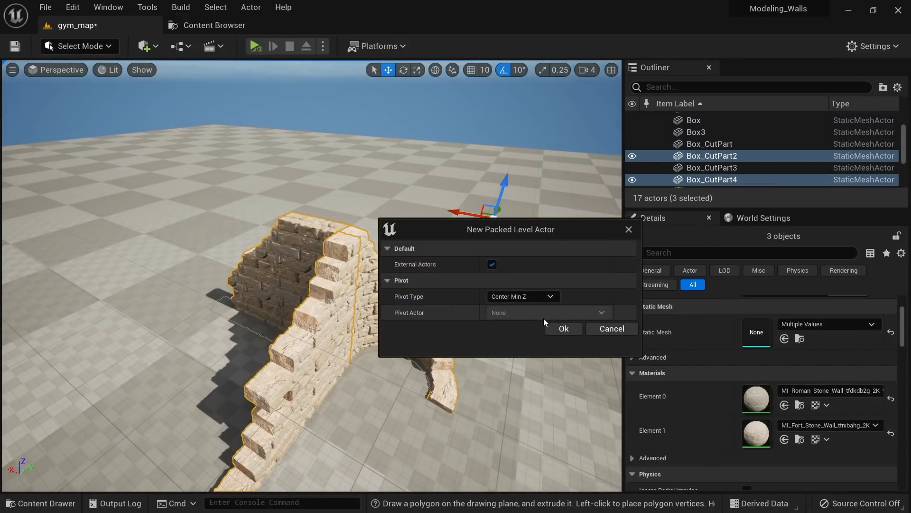
{"action": "left_click", "coordinate": [562, 330]}
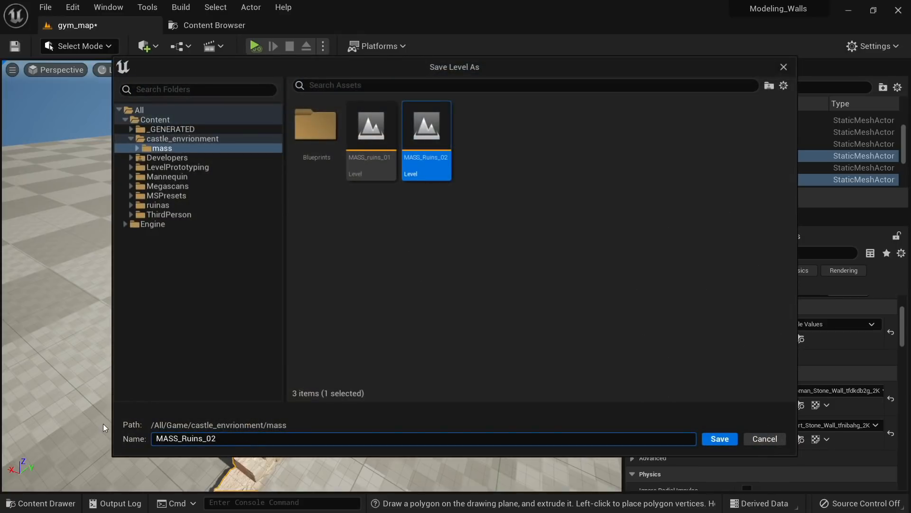
Save the packed level as MASS_Ruins_03 in the mass folder and its blueprint as BPP_MASS_Ruins_03 in the Blueprints subfolder
{"action": "key", "text": "BackSpace"}
{"action": "type", "text": "3"}
{"action": "key", "text": "Return"}
{"action": "double_click", "coordinate": [323, 132]}
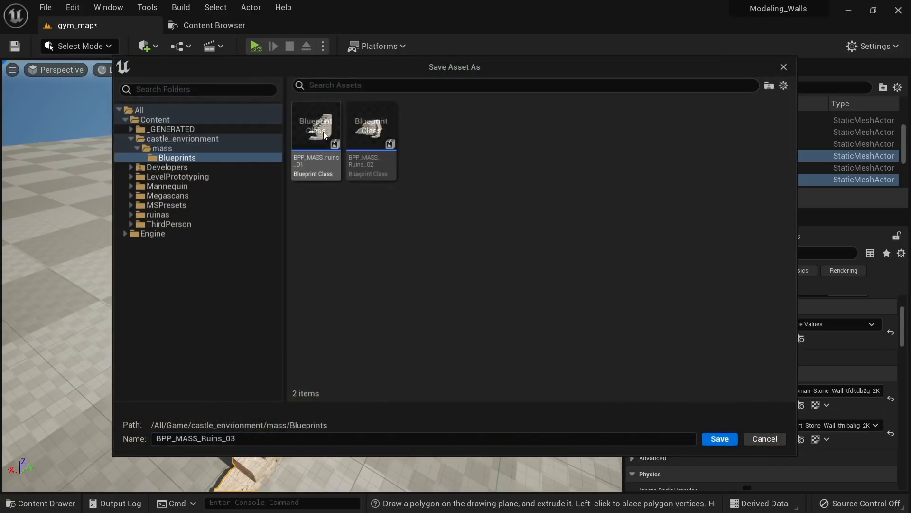
{"action": "left_click", "coordinate": [720, 441]}
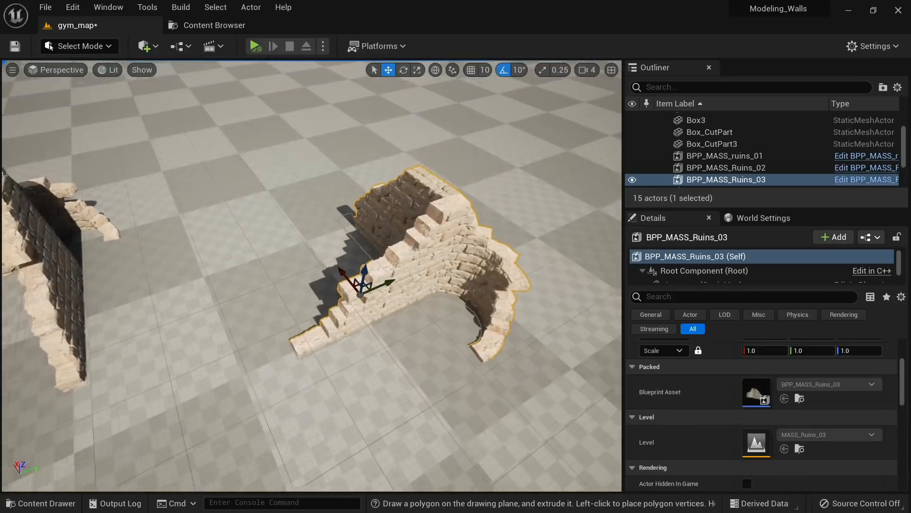
Look over the packed ruin arrangements in the level and select BPP_MASS_Ruins_02
{"action": "right_click_drag", "start_coordinate": [312, 275], "coordinate": [295, 203]}
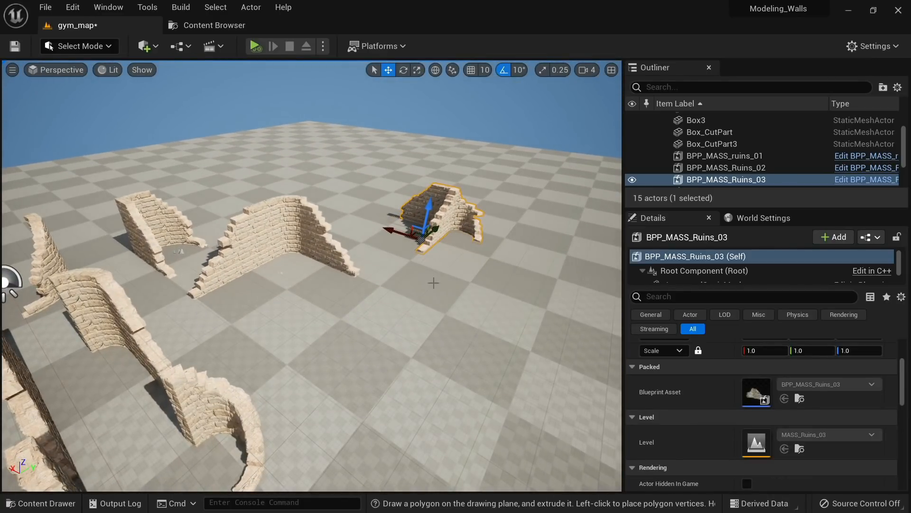
{"action": "right_click_drag", "start_coordinate": [433, 283], "coordinate": [411, 273]}
{"action": "left_click", "coordinate": [409, 223]}
{"action": "right_click_drag", "start_coordinate": [408, 223], "coordinate": [351, 233]}
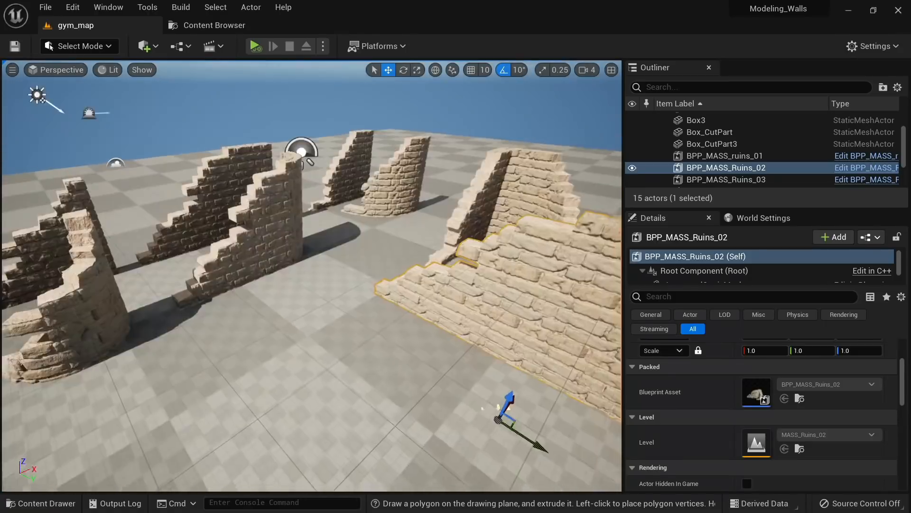
Arrange BPP_MASS_ruins_01 and BPP_MASS_Ruins_02 close together on the open checkered floor
{"action": "right_click_drag", "start_coordinate": [351, 275], "coordinate": [323, 275]}
{"action": "left_click", "coordinate": [352, 286]}
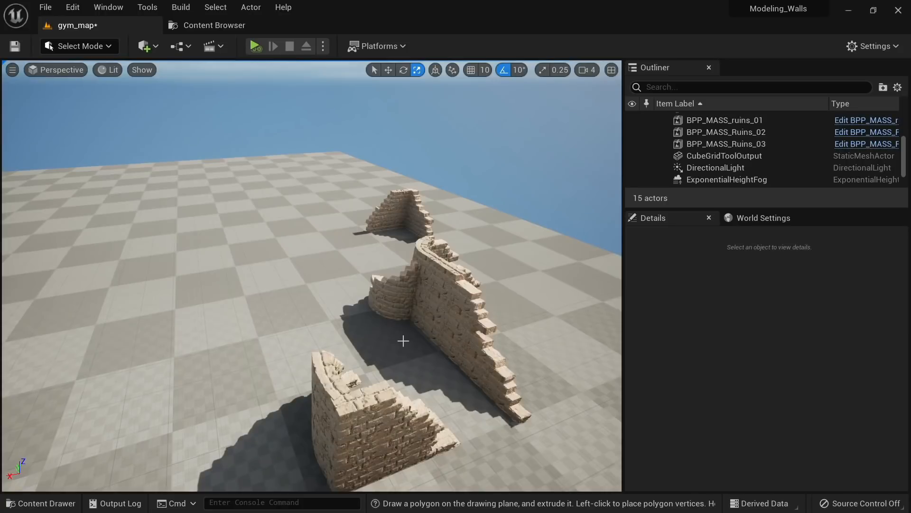
{"action": "left_click", "coordinate": [412, 430]}
{"action": "right_click_drag", "start_coordinate": [412, 429], "coordinate": [364, 436]}
{"action": "key", "text": "w"}
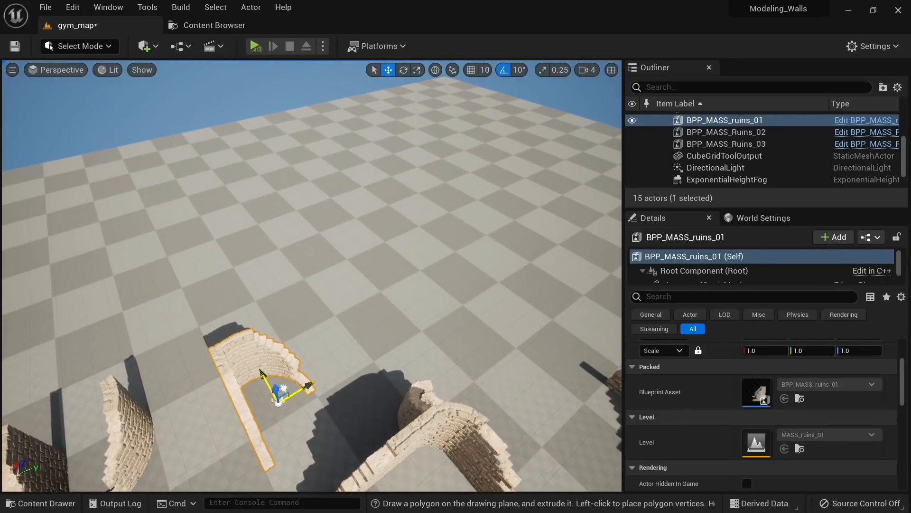
{"action": "left_click", "coordinate": [440, 413]}
{"action": "right_click_drag", "start_coordinate": [439, 414], "coordinate": [375, 395]}
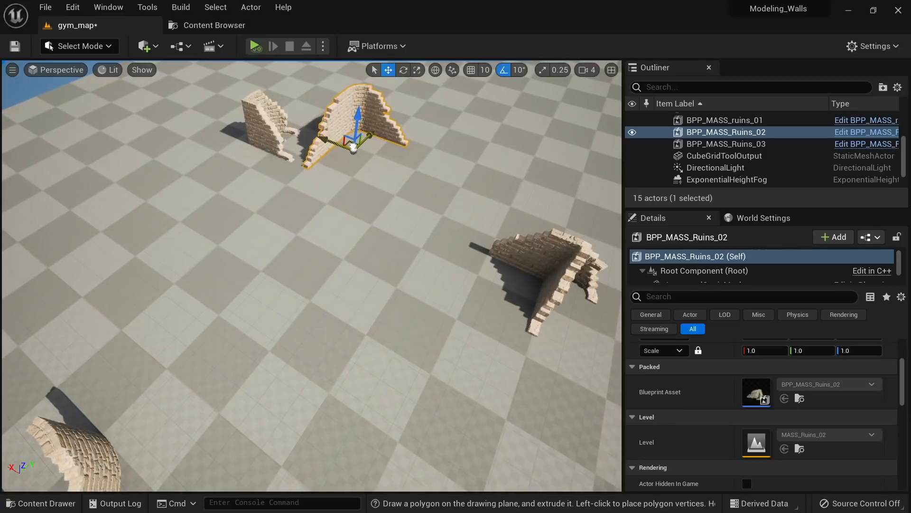
Move BPP_MASS_Ruins_03 across the floor to stand nearer to the other two packed ruins
{"action": "left_click", "coordinate": [545, 270]}
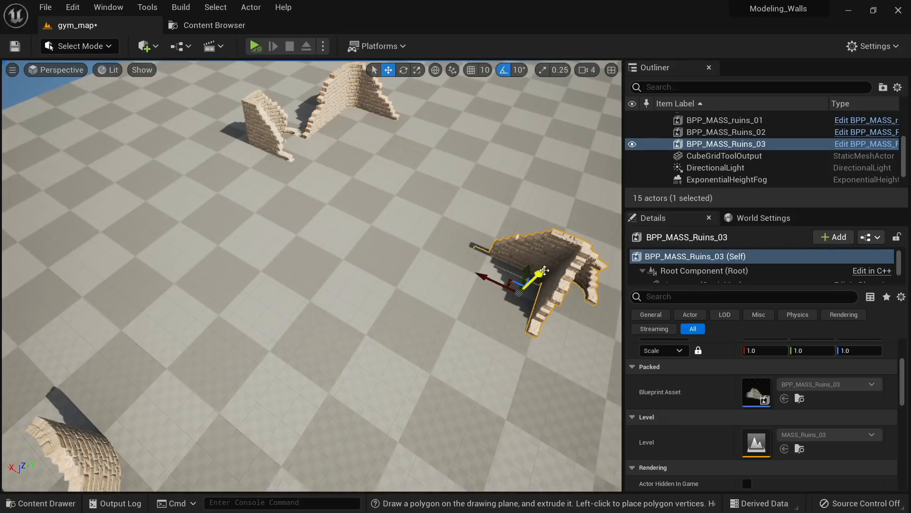
{"action": "left_click_drag", "start_coordinate": [499, 279], "coordinate": [343, 190]}
{"action": "right_click_drag", "start_coordinate": [337, 185], "coordinate": [404, 311]}
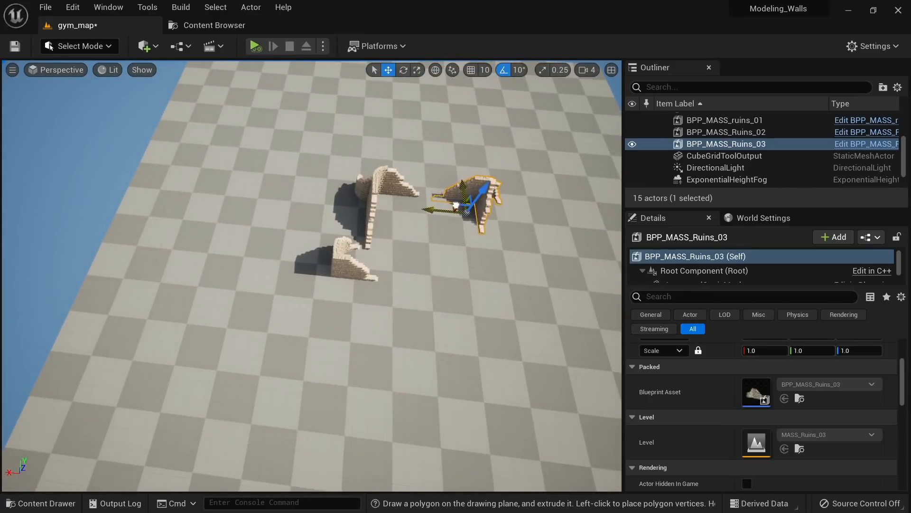
{"action": "right_click_drag", "start_coordinate": [456, 205], "coordinate": [399, 242]}
Duplicate BPP_MASS_Ruins_02 and move the copy to the outer side of BPP_MASS_ruins_01
{"action": "left_click", "coordinate": [333, 283]}
{"action": "key", "text": "e"}
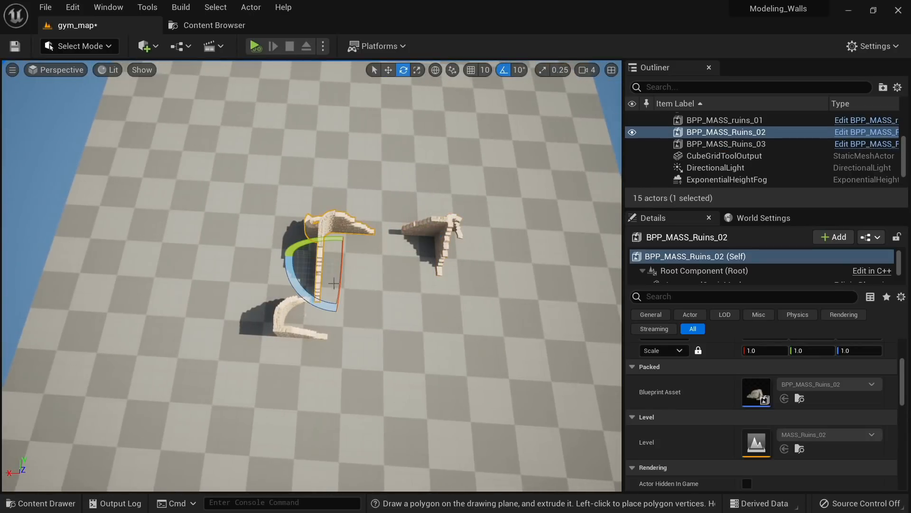
{"action": "right_click_drag", "start_coordinate": [334, 283], "coordinate": [332, 279]}
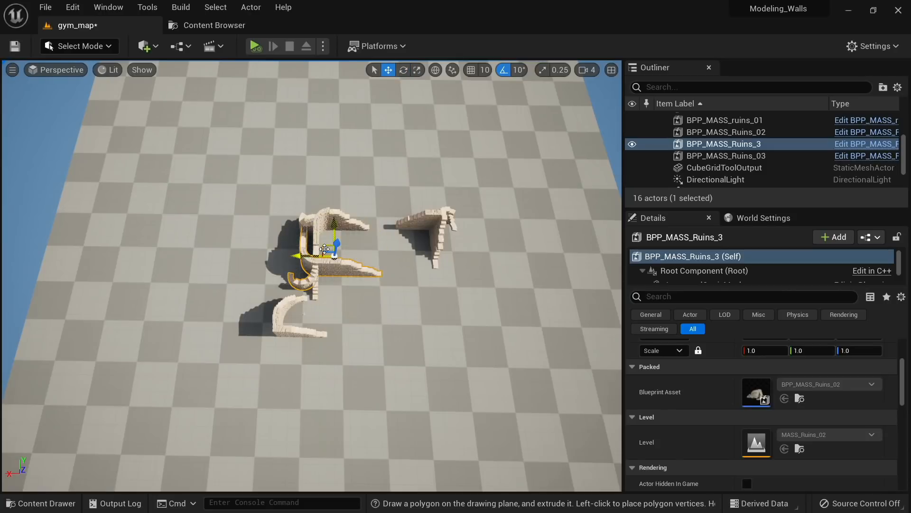
{"action": "right_click_drag", "start_coordinate": [464, 304], "coordinate": [466, 216]}
{"action": "key", "text": "w"}
{"action": "right_click_drag", "start_coordinate": [421, 290], "coordinate": [437, 354]}
{"action": "key", "text": "s"}
{"action": "left_click_drag", "start_coordinate": [421, 276], "coordinate": [240, 268]}
{"action": "key", "text": "d"}
{"action": "right_click_drag", "start_coordinate": [239, 269], "coordinate": [111, 308]}
{"action": "key", "text": "s"}
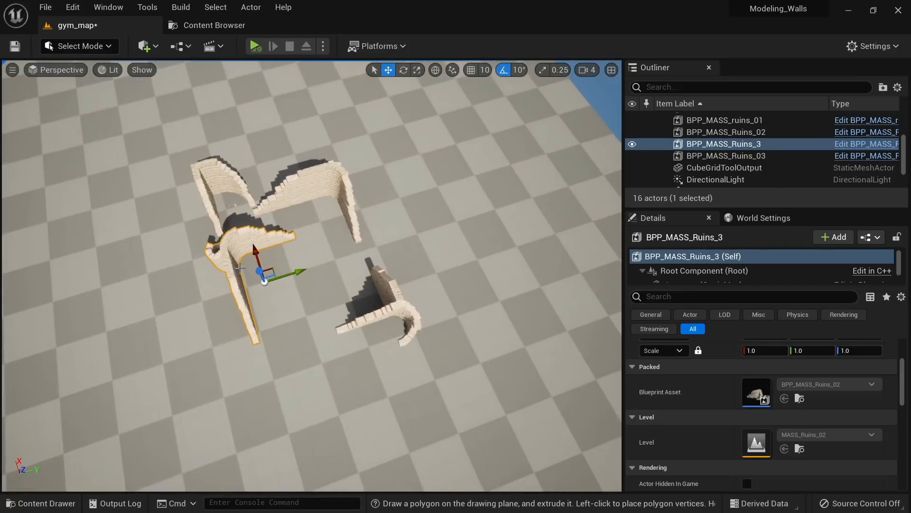
{"action": "left_click_drag", "start_coordinate": [207, 242], "coordinate": [181, 227]}
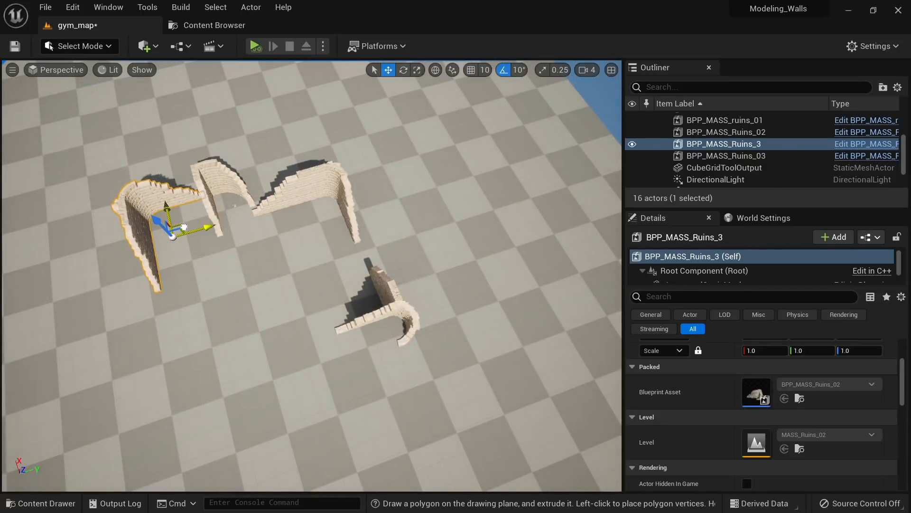
Rotate the BPP_MASS_Ruins_02 copy about the vertical axis so its long wall faces outward
{"action": "key", "text": "w"}
{"action": "right_click_drag", "start_coordinate": [184, 228], "coordinate": [214, 228]}
{"action": "key", "text": "a"}
{"action": "key", "text": "e"}
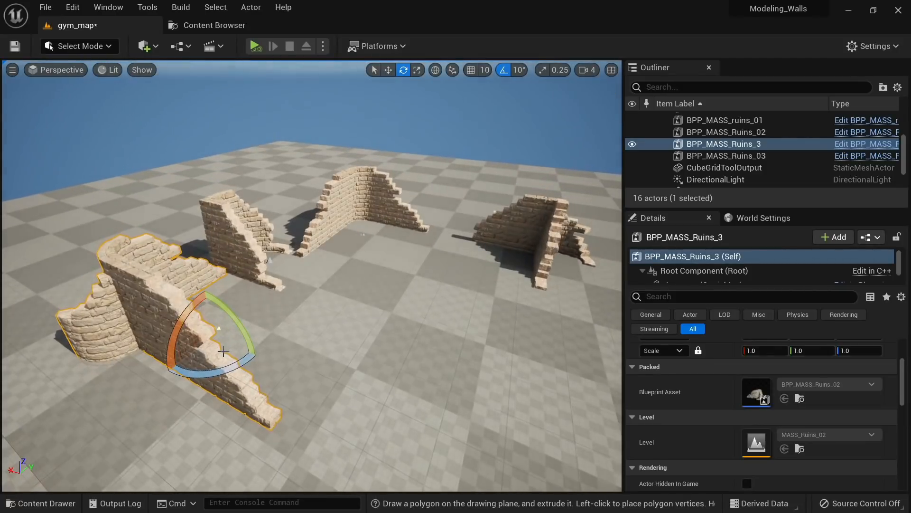
{"action": "left_click_drag", "start_coordinate": [224, 372], "coordinate": [190, 375]}
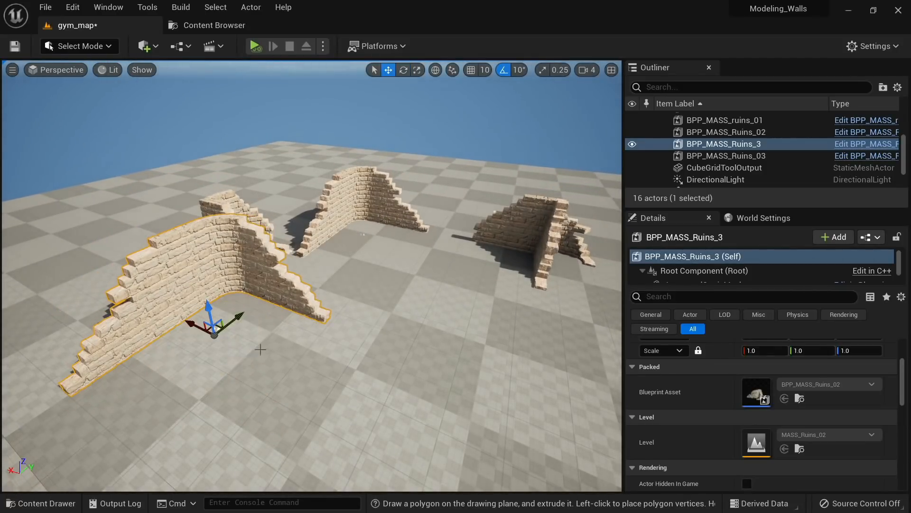
Undo a trial move of the BPP_MASS_Ruins_02 copy and place it behind BPP_MASS_ruins_01, beside the original BPP_MASS_Ruins_02
{"action": "key", "text": "e"}
{"action": "right_click_drag", "start_coordinate": [260, 349], "coordinate": [235, 433]}
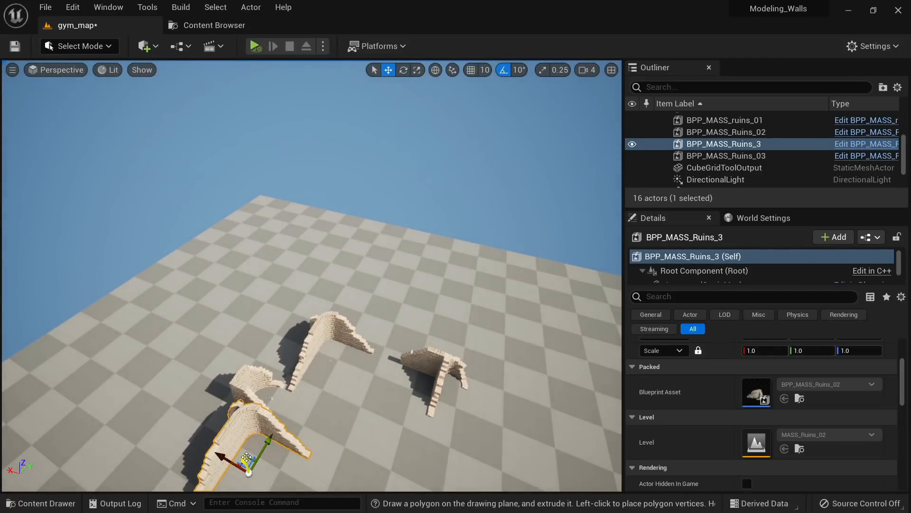
{"action": "left_click_drag", "start_coordinate": [246, 457], "coordinate": [241, 443]}
{"action": "key", "text": "ctrl+z"}
{"action": "key", "text": "d"}
{"action": "right_click_drag", "start_coordinate": [277, 420], "coordinate": [281, 368]}
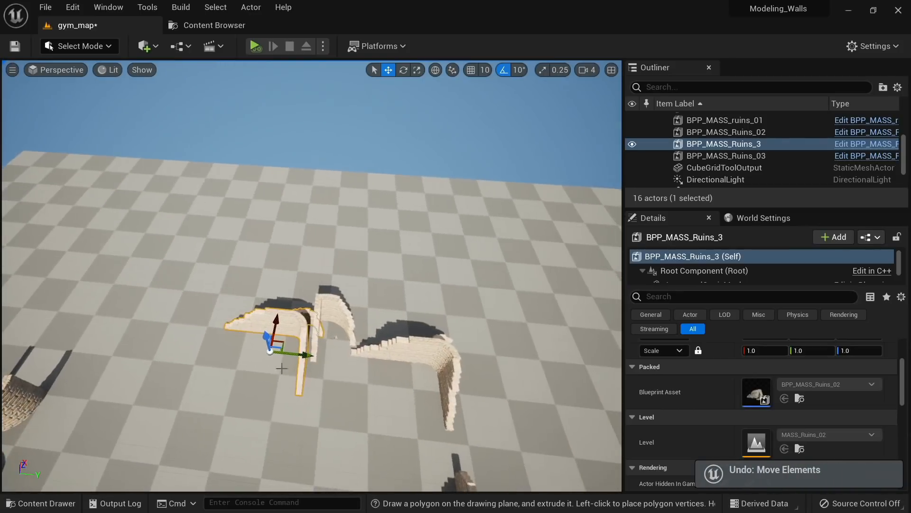
{"action": "left_click_drag", "start_coordinate": [285, 340], "coordinate": [416, 282]}
{"action": "key", "text": "a"}
Duplicate BPP_MASS_Ruins_03 and place the copy as a corner in front of the BPP_MASS_Ruins_02 copy, next to BPP_MASS_ruins_01
{"action": "right_click_drag", "start_coordinate": [429, 266], "coordinate": [447, 244]}
{"action": "left_click", "coordinate": [446, 243]}
{"action": "left_click_drag", "start_coordinate": [418, 270], "coordinate": [133, 432], "text": "alt"}
{"action": "right_click_drag", "start_coordinate": [136, 430], "coordinate": [104, 456]}
{"action": "key", "text": "e"}
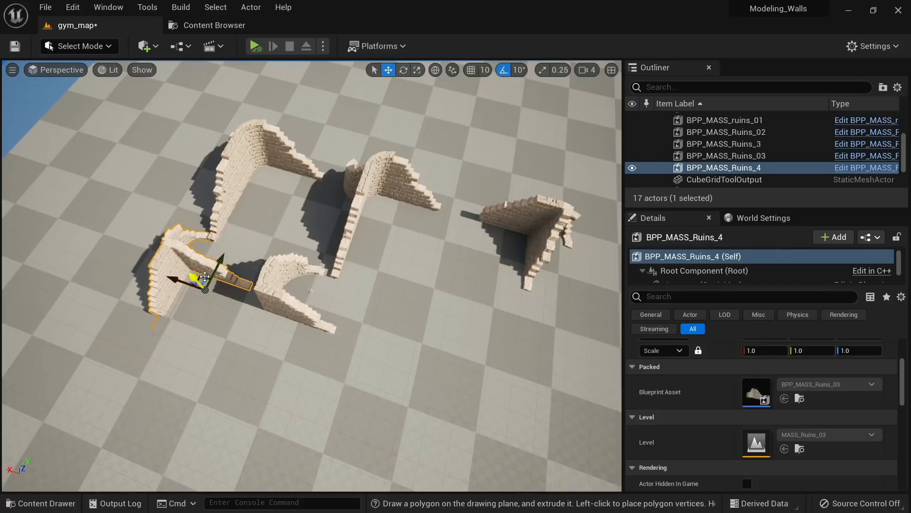
{"action": "key", "text": "Escape"}
Duplicate BPP_MASS_ruins_01 with a rotation of about -80 degrees and move the copy to the open side of BPP_MASS_Ruins_02
{"action": "right_click_drag", "start_coordinate": [205, 276], "coordinate": [207, 313]}
{"action": "left_click", "coordinate": [202, 281]}
{"action": "right_click_drag", "start_coordinate": [205, 280], "coordinate": [176, 344]}
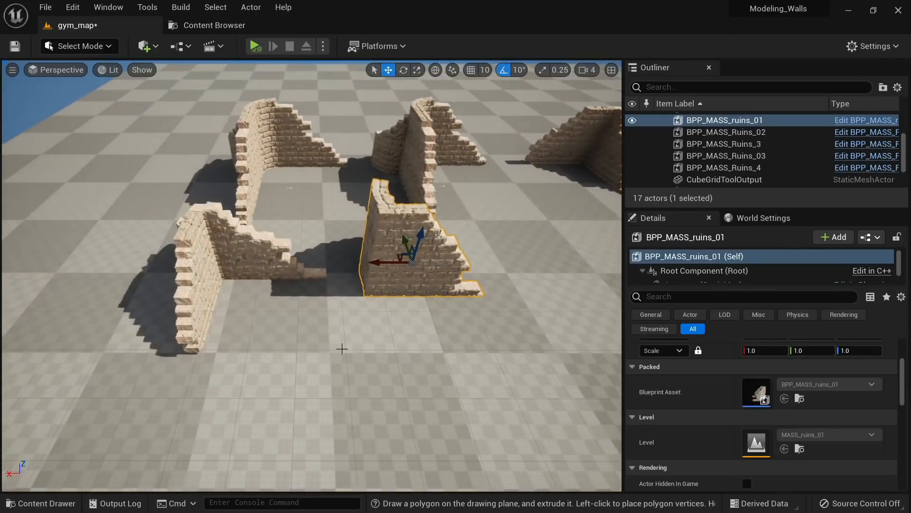
{"action": "right_click_drag", "start_coordinate": [342, 348], "coordinate": [331, 347]}
{"action": "key", "text": "e"}
{"action": "left_click_drag", "start_coordinate": [287, 307], "coordinate": [316, 292], "text": "alt"}
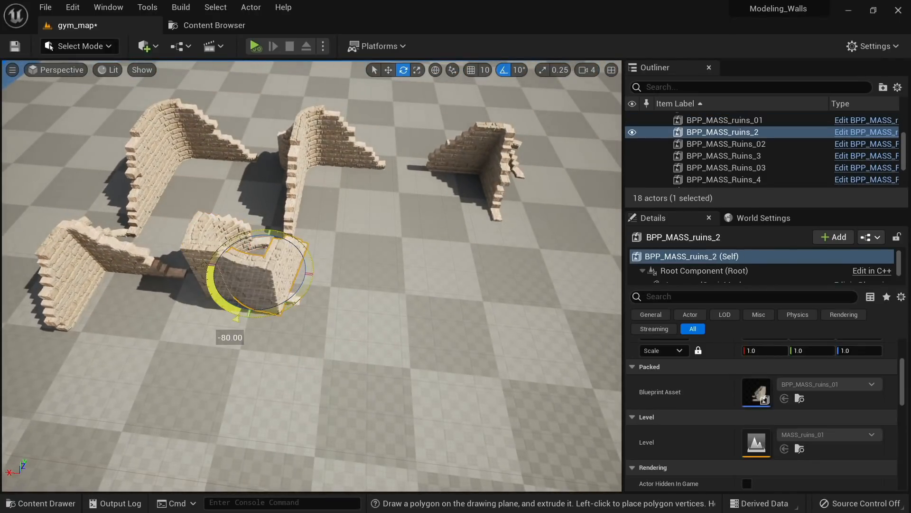
{"action": "left_click_drag", "start_coordinate": [265, 245], "coordinate": [294, 343]}
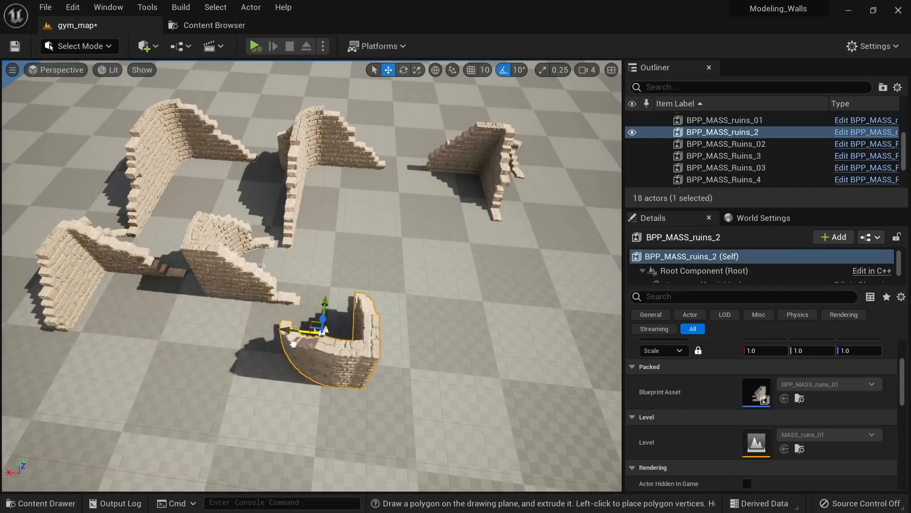
{"action": "left_click_drag", "start_coordinate": [327, 309], "coordinate": [333, 195]}
Check the arrangement from ground level and adjust the rotation of the BPP_MASS_ruins_01 copy near BPP_MASS_Ruins_02
{"action": "key", "text": "Escape"}
{"action": "right_click_drag", "start_coordinate": [332, 196], "coordinate": [328, 125]}
{"action": "key", "text": "w"}
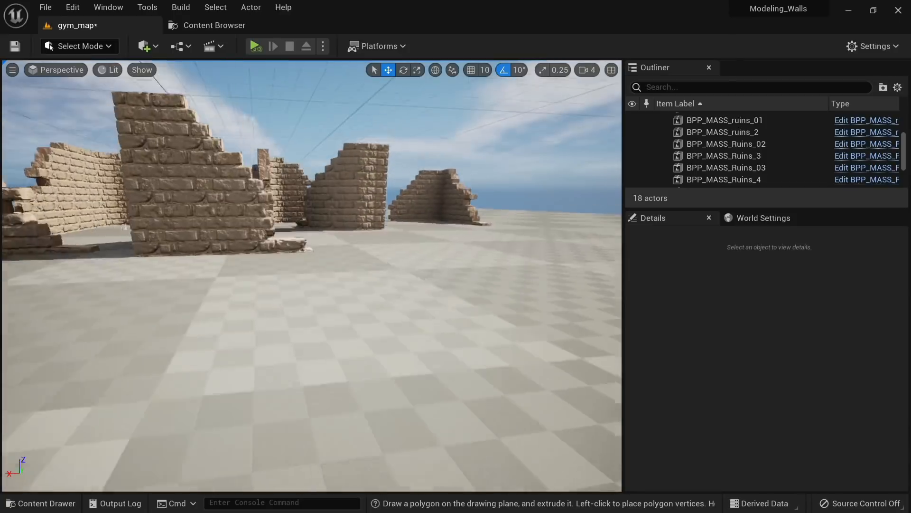
{"action": "key", "text": "e"}
{"action": "right_click_drag", "start_coordinate": [328, 237], "coordinate": [323, 265]}
{"action": "left_click", "coordinate": [334, 241]}
{"action": "key", "text": "e"}
{"action": "key", "text": "Escape"}
{"action": "key", "text": "w"}
Duplicate BPP_MASS_ruins_01 onto the open floor and rotate the copy about 60 degrees with rotation snapping off
{"action": "left_click", "coordinate": [222, 315]}
{"action": "right_click_drag", "start_coordinate": [222, 315], "coordinate": [230, 314]}
{"action": "key", "text": "s"}
{"action": "key", "text": "w"}
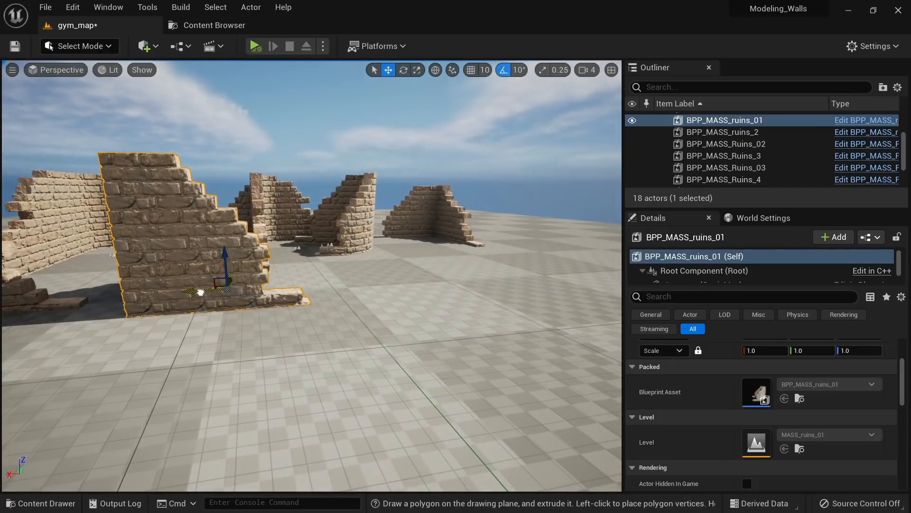
{"action": "key", "text": "e"}
{"action": "left_click_drag", "start_coordinate": [200, 292], "coordinate": [427, 287], "text": "alt"}
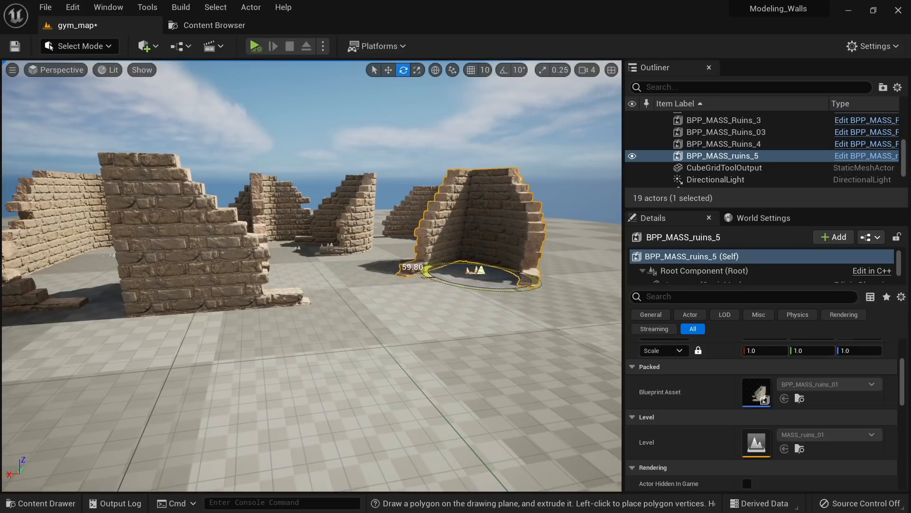
{"action": "right_click_drag", "start_coordinate": [450, 297], "coordinate": [453, 277]}
{"action": "left_click_drag", "start_coordinate": [473, 278], "coordinate": [475, 278]}
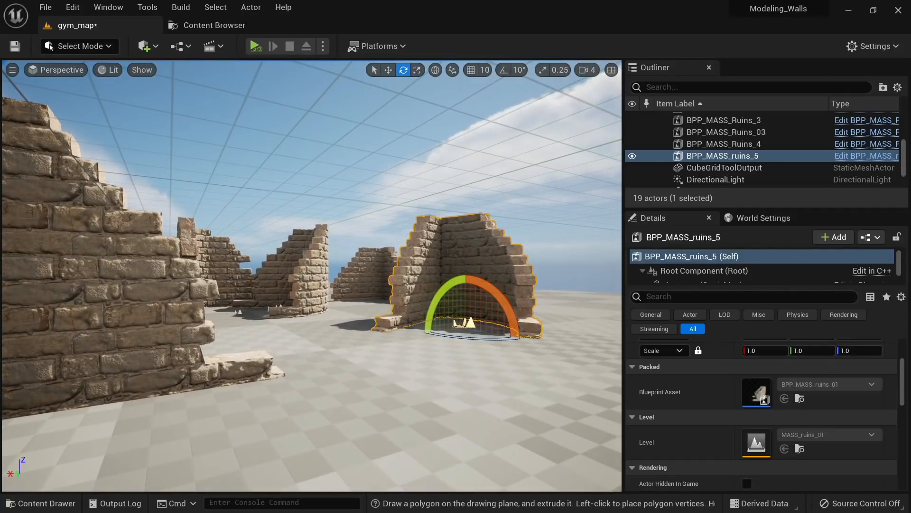
Rotate BPP_MASS_Ruins_03 in the background by about -6.4 degrees around the vertical axis
{"action": "left_click", "coordinate": [371, 279]}
{"action": "mouse_move", "coordinate": [362, 323]}
{"action": "right_mouse_down"}
{"action": "mouse_move", "coordinate": [422, 324]}
{"action": "mouse_move", "coordinate": [363, 323]}
{"action": "right_mouse_up"}
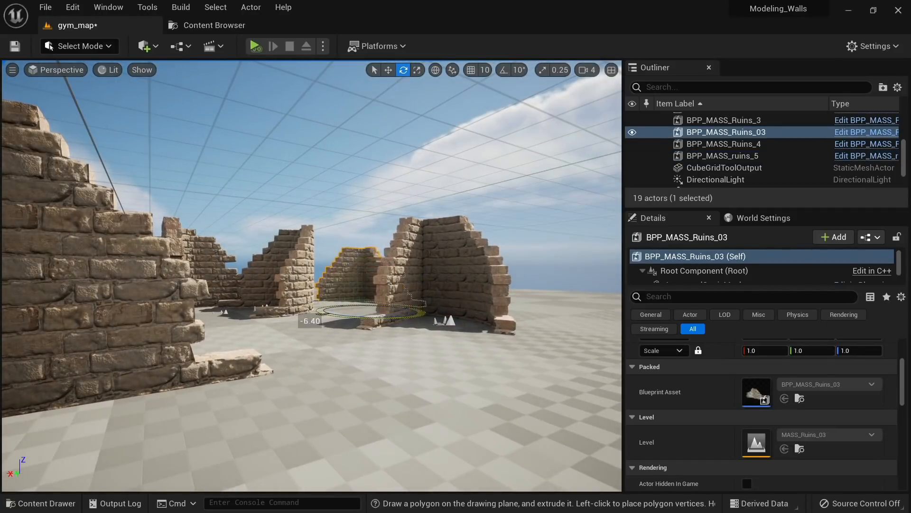
{"action": "key", "text": "Escape"}
Stretch BPP_MASS_ruins_2 vertically to a Z scale of about 1.17
{"action": "right_click_drag", "start_coordinate": [302, 302], "coordinate": [284, 289]}
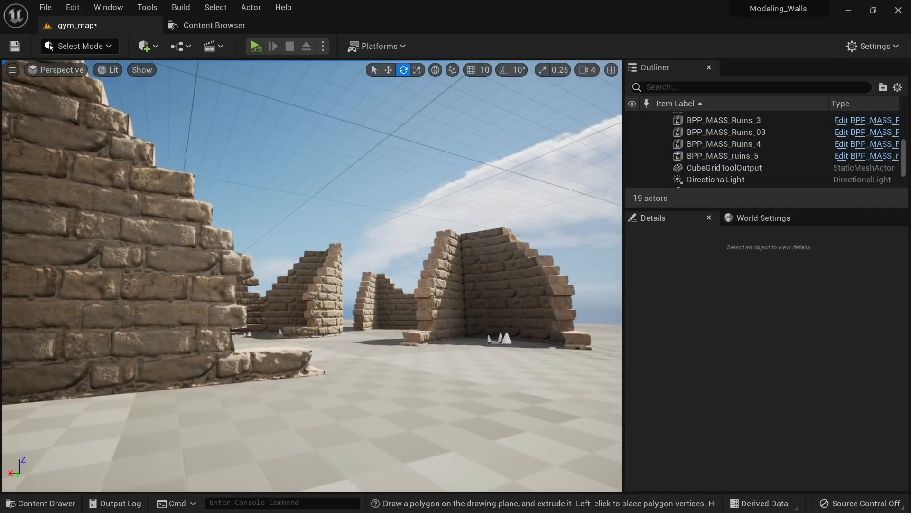
{"action": "left_click", "coordinate": [303, 302]}
{"action": "key", "text": "r"}
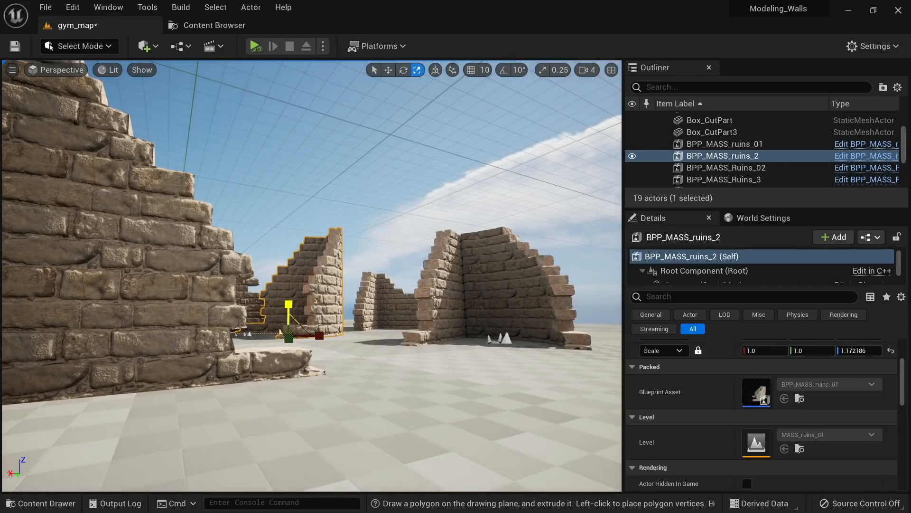
{"action": "left_click", "coordinate": [390, 308]}
Duplicate BPP_MASS_Ruins_02 and place the copy in the gap between BPP_MASS_ruins_2 and BPP_MASS_ruins_5
{"action": "left_click", "coordinate": [199, 294]}
{"action": "right_click_drag", "start_coordinate": [199, 295], "coordinate": [178, 377]}
{"action": "left_click", "coordinate": [122, 302]}
{"action": "left_click_drag", "start_coordinate": [114, 306], "coordinate": [409, 262], "text": "alt"}
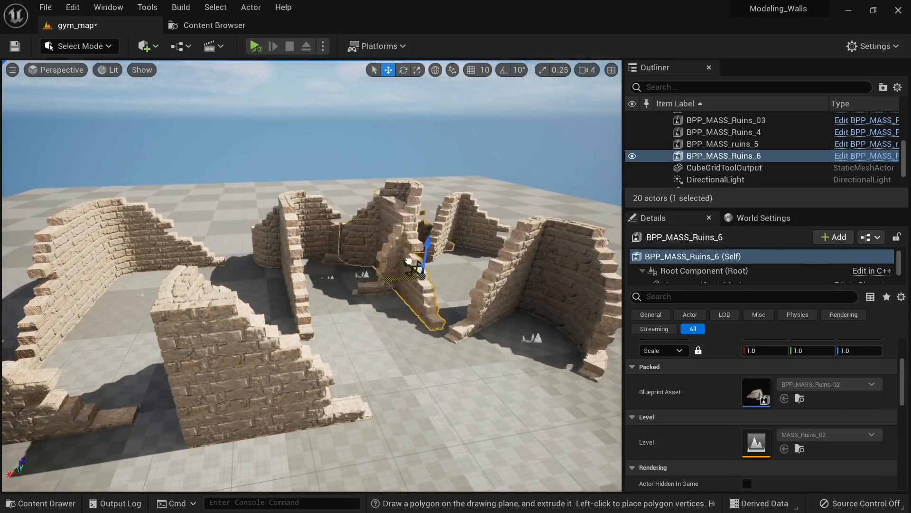
{"action": "right_click_drag", "start_coordinate": [450, 253], "coordinate": [347, 284]}
{"action": "mouse_move", "coordinate": [346, 235]}
{"action": "left_mouse_down"}
{"action": "mouse_move", "coordinate": [349, 216]}
{"action": "mouse_move", "coordinate": [350, 242]}
{"action": "left_mouse_up"}
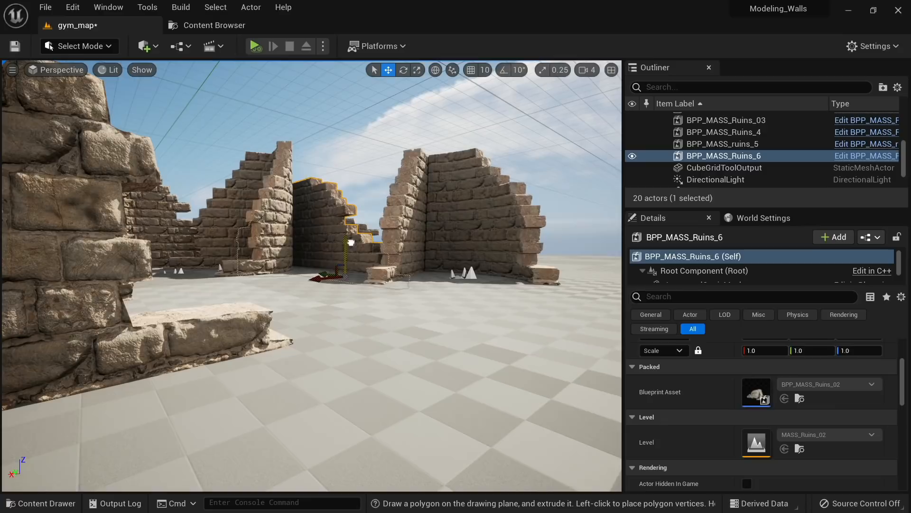
Move the new BPP_MASS_Ruins_02 copy to the far side of BPP_MASS_ruins_5 and rotate it by about -183 degrees
{"action": "left_click_drag", "start_coordinate": [321, 272], "coordinate": [552, 318]}
{"action": "right_click_drag", "start_coordinate": [541, 342], "coordinate": [508, 397]}
{"action": "key", "text": "e"}
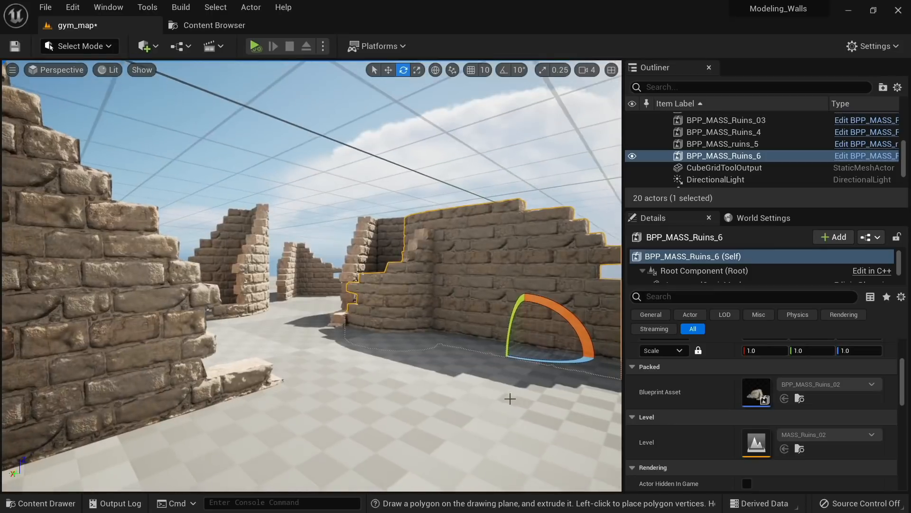
{"action": "left_click_drag", "start_coordinate": [536, 362], "coordinate": [577, 335]}
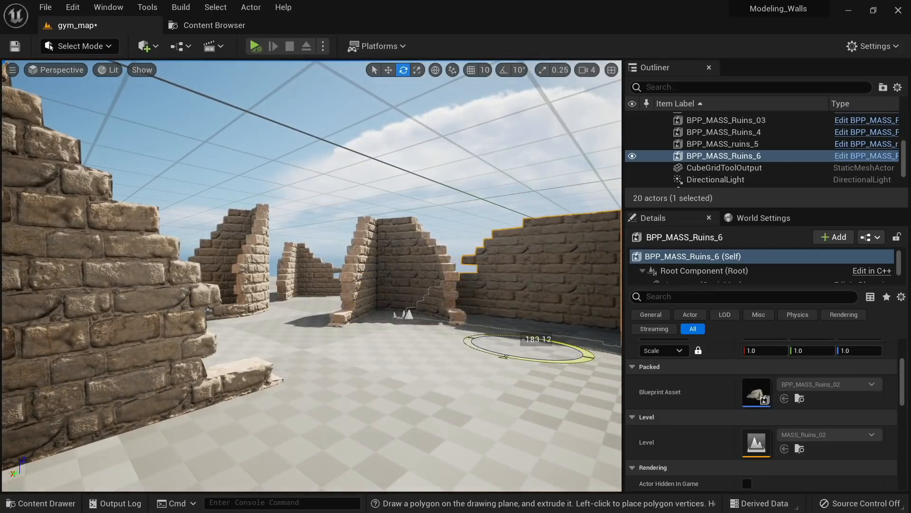
{"action": "left_click_drag", "start_coordinate": [502, 342], "coordinate": [442, 321]}
Stretch BPP_MASS_ruins_5 vertically to a Z scale of about 1.18
{"action": "left_click", "coordinate": [414, 340]}
{"action": "right_click_drag", "start_coordinate": [414, 340], "coordinate": [413, 315]}
{"action": "left_click", "coordinate": [423, 339]}
{"action": "key", "text": "r"}
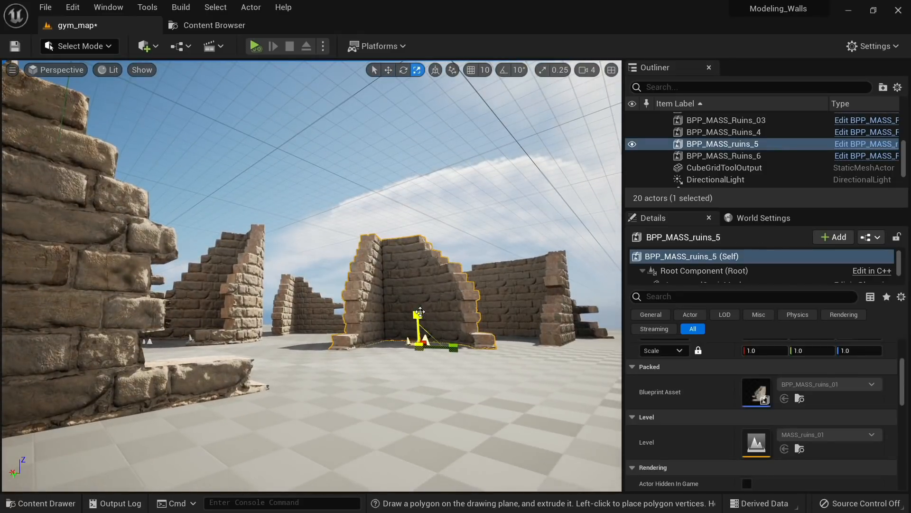
{"action": "left_click_drag", "start_coordinate": [418, 314], "coordinate": [417, 317]}
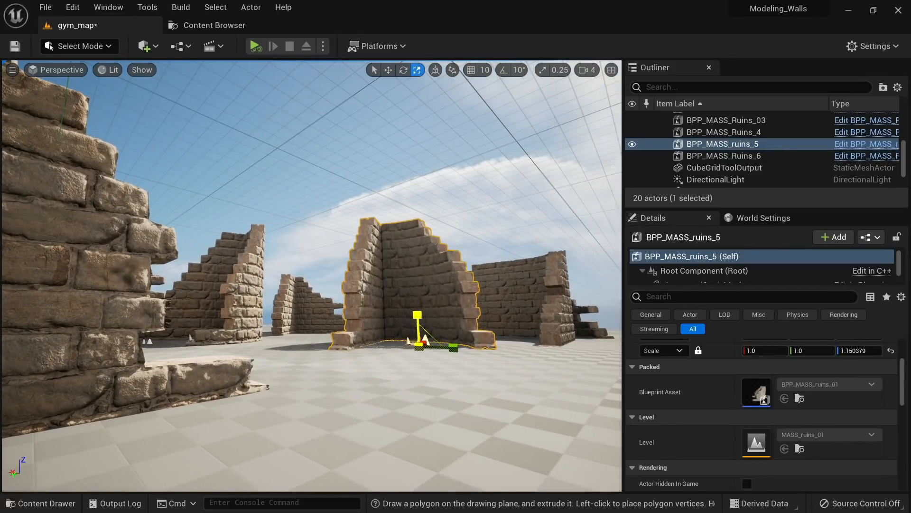
Duplicate BPP_MASS_Ruins_6 and place the copy farther along the outer side of the ruins
{"action": "key", "text": "w"}
{"action": "left_click", "coordinate": [494, 288]}
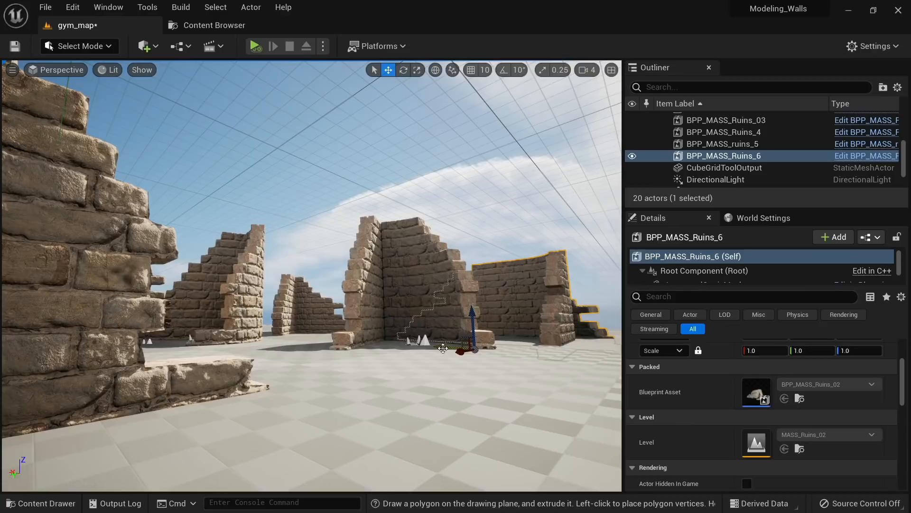
{"action": "left_click_drag", "start_coordinate": [426, 339], "coordinate": [512, 343], "text": "alt"}
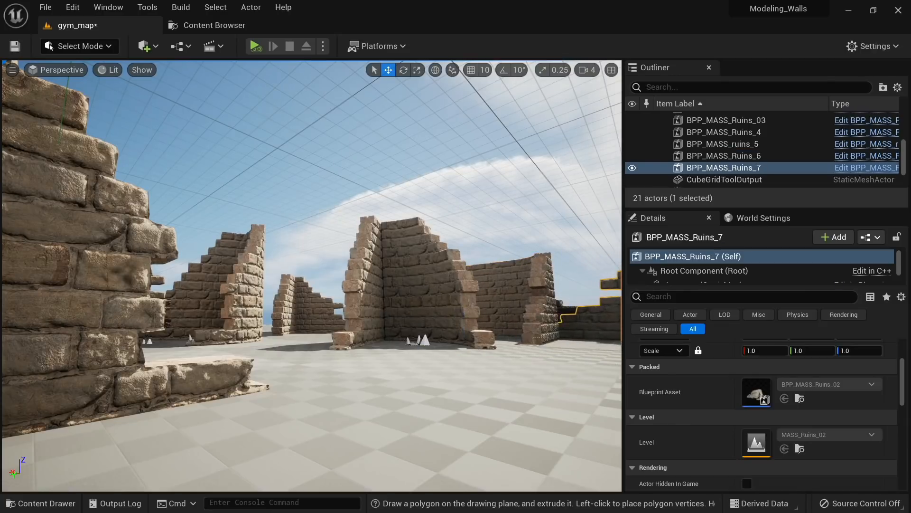
{"action": "key", "text": "Escape"}
Look over the whole ruin layout from above and select BPP_MASS_ruins_01
{"action": "mouse_move", "coordinate": [478, 403]}
{"action": "right_mouse_down"}
{"action": "mouse_move", "coordinate": [498, 401]}
{"action": "mouse_move", "coordinate": [478, 403]}
{"action": "right_mouse_up"}
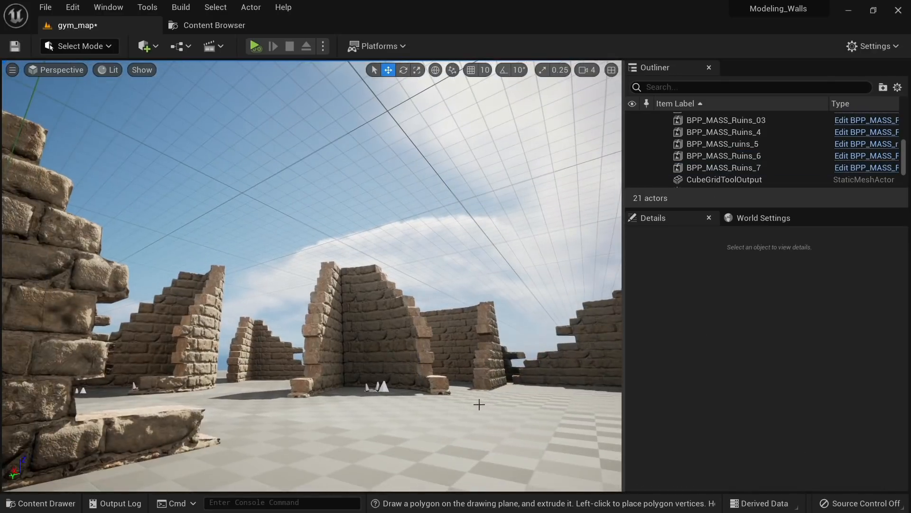
{"action": "mouse_move", "coordinate": [464, 197]}
{"action": "right_mouse_down"}
{"action": "mouse_move", "coordinate": [446, 256]}
{"action": "mouse_move", "coordinate": [464, 198]}
{"action": "right_mouse_up"}
{"action": "left_click", "coordinate": [463, 197]}
{"action": "scroll", "coordinate": [464, 198], "scroll_direction": "down", "scroll_amount": 10}
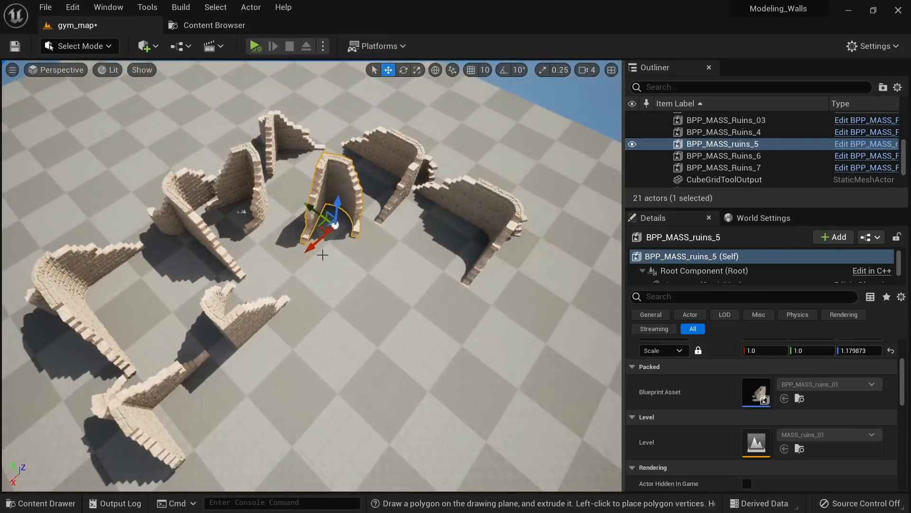
{"action": "left_click", "coordinate": [224, 302]}
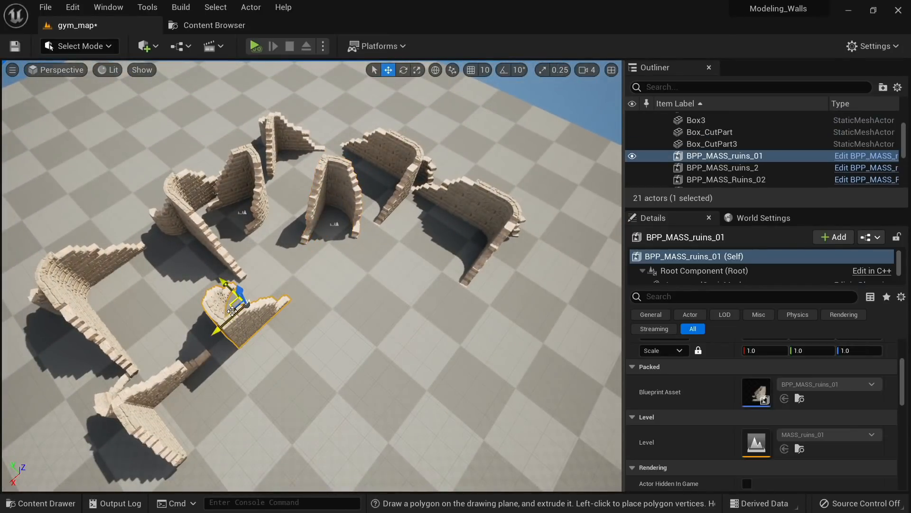
Duplicate BPP_MASS_Ruins_3 onto the open floor in front of the ruins and rotate the copy about its vertical axis
{"action": "left_click", "coordinate": [103, 304]}
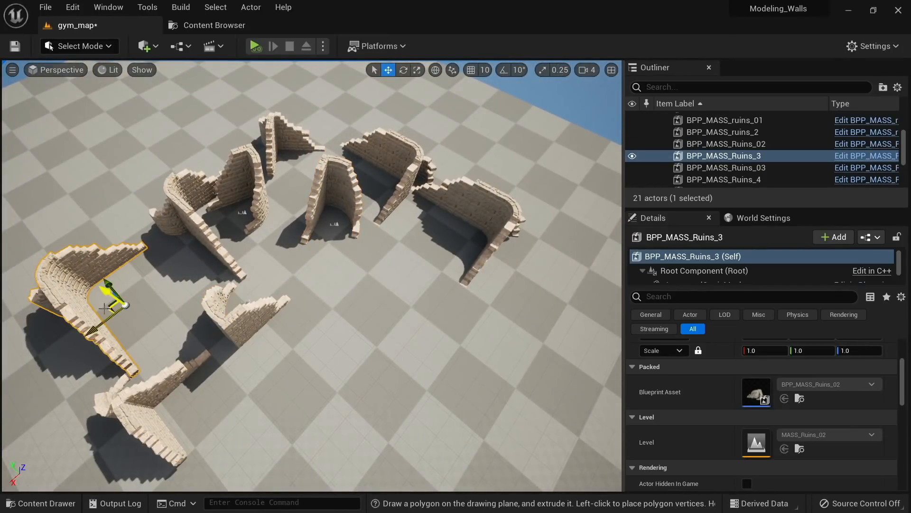
{"action": "right_click_drag", "start_coordinate": [104, 308], "coordinate": [242, 305]}
{"action": "left_click_drag", "start_coordinate": [256, 308], "coordinate": [511, 253], "text": "alt"}
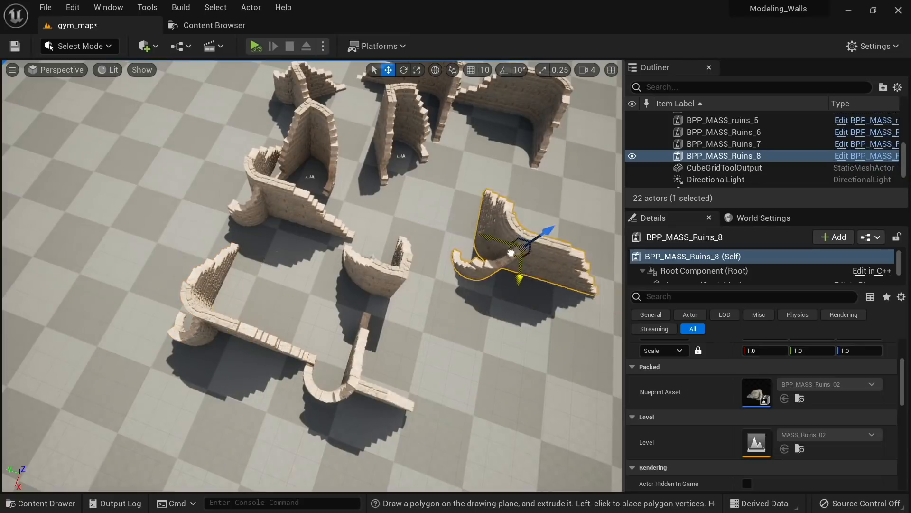
{"action": "key", "text": "e"}
{"action": "right_click_drag", "start_coordinate": [310, 360], "coordinate": [310, 359]}
{"action": "left_click_drag", "start_coordinate": [344, 478], "coordinate": [442, 467]}
Move the BPP_MASS_Ruins_8 copy across the floor to the far edge behind the other ruins
{"action": "right_click_drag", "start_coordinate": [363, 444], "coordinate": [363, 444]}
{"action": "key", "text": "w"}
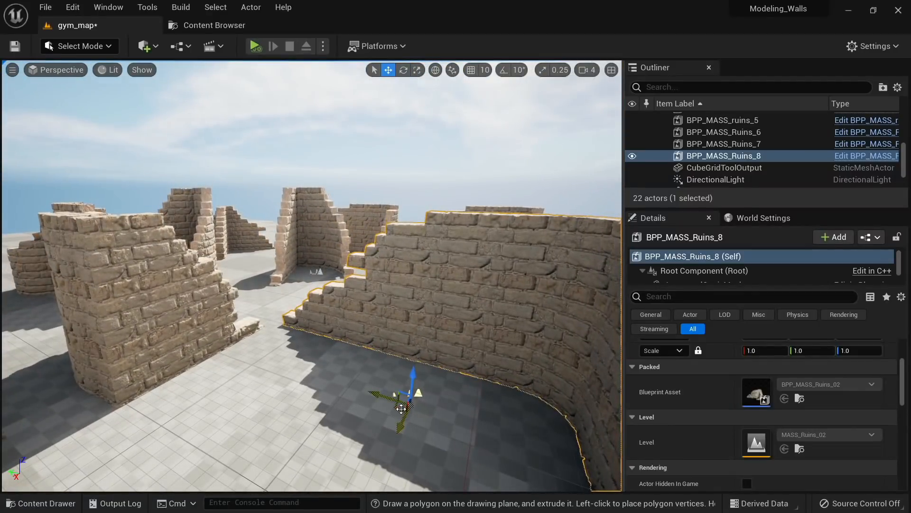
{"action": "left_click_drag", "start_coordinate": [401, 408], "coordinate": [520, 333]}
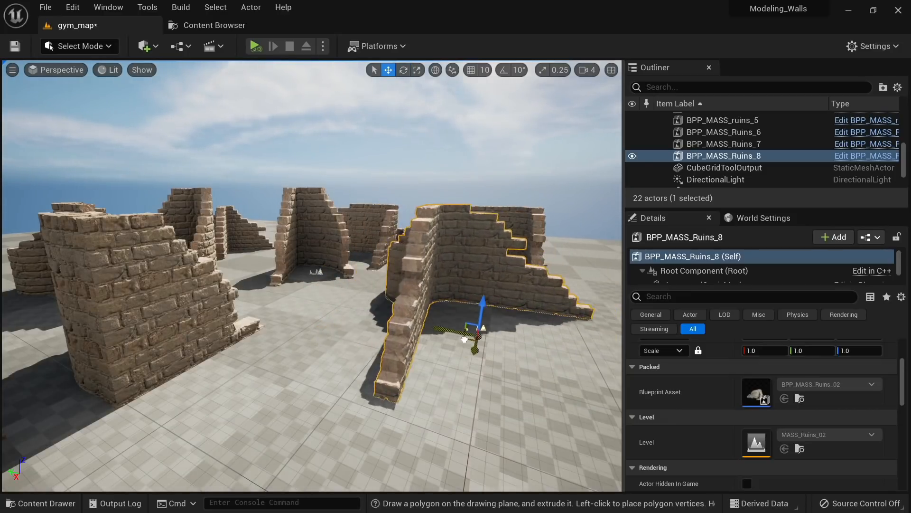
{"action": "left_click_drag", "start_coordinate": [465, 339], "coordinate": [446, 377]}
{"action": "right_click_drag", "start_coordinate": [446, 377], "coordinate": [306, 429]}
{"action": "key", "text": "s"}
{"action": "key", "text": "e"}
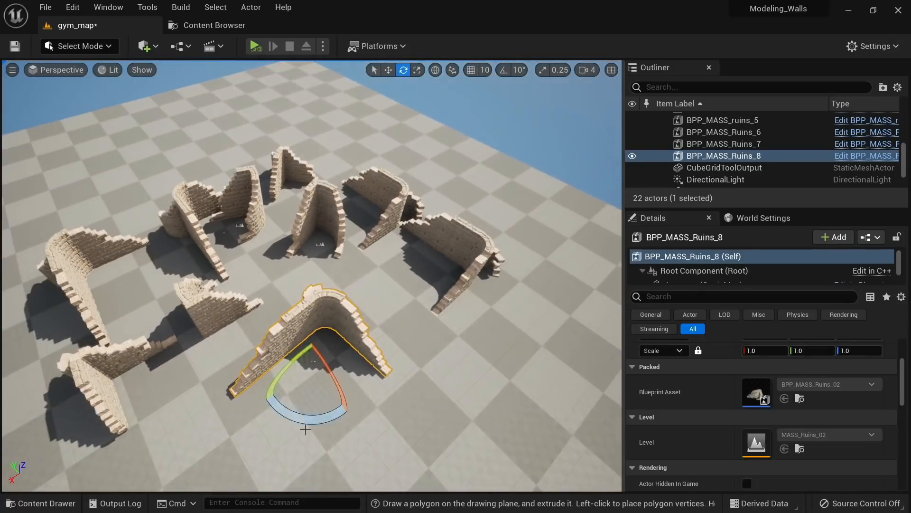
{"action": "key", "text": "w"}
{"action": "left_click_drag", "start_coordinate": [296, 361], "coordinate": [319, 149]}
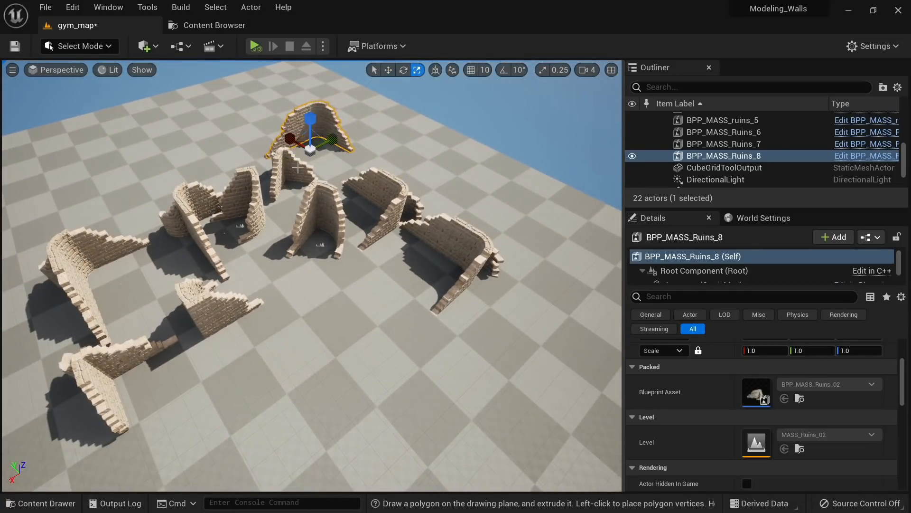
Scale BPP_MASS_Ruins_8 up uniformly to about 2.35 so it towers behind the smaller ruins
{"action": "right_click_drag", "start_coordinate": [298, 168], "coordinate": [327, 281]}
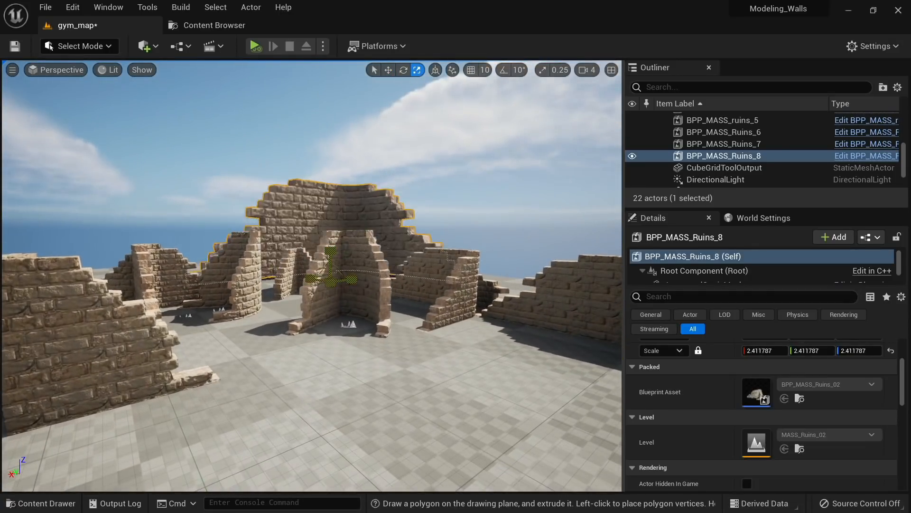
{"action": "left_click_drag", "start_coordinate": [330, 281], "coordinate": [336, 274]}
{"action": "key", "text": "Escape"}
{"action": "right_click_drag", "start_coordinate": [374, 282], "coordinate": [337, 242]}
{"action": "left_click", "coordinate": [374, 282]}
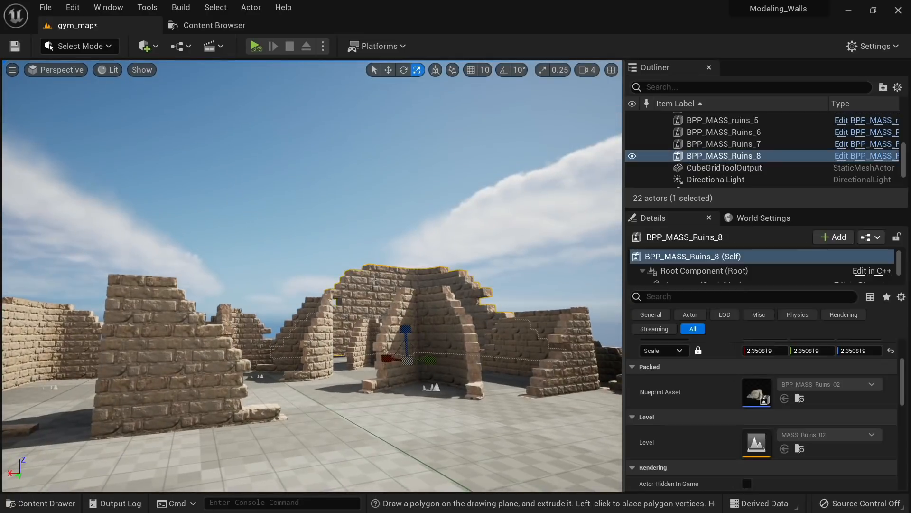
Duplicate the enlarged BPP_MASS_Ruins_8 beside itself behind the ruins and turn the copy about its vertical axis
{"action": "right_click_drag", "start_coordinate": [444, 349], "coordinate": [442, 418]}
{"action": "left_click_drag", "start_coordinate": [458, 229], "coordinate": [268, 253], "text": "alt"}
{"action": "key", "text": "e"}
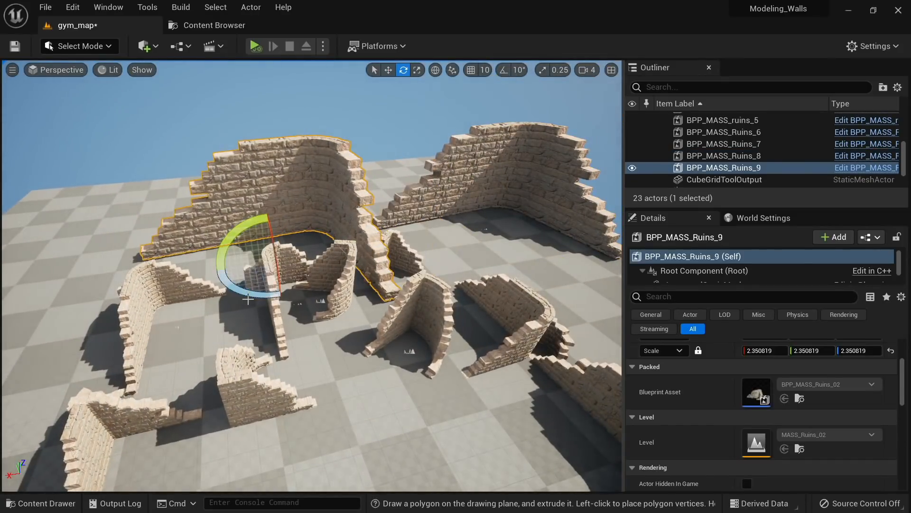
{"action": "left_click_drag", "start_coordinate": [266, 295], "coordinate": [283, 299]}
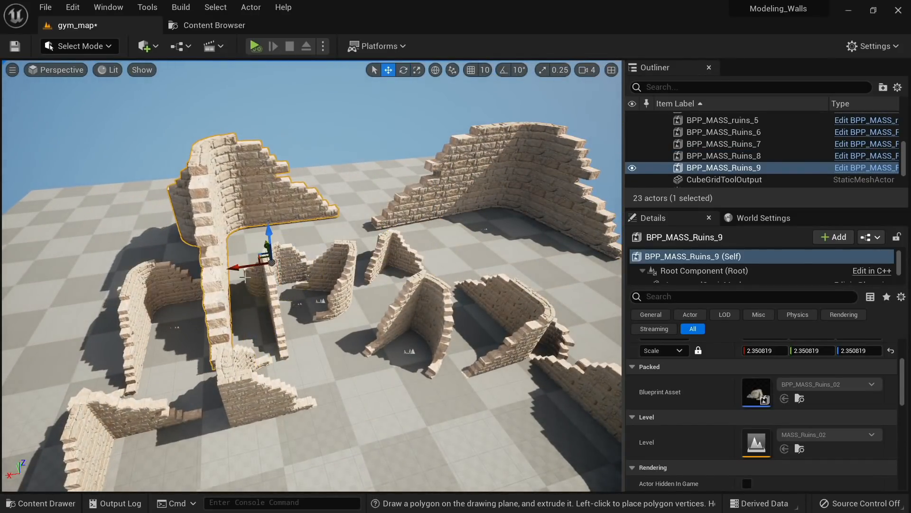
Move the BPP_MASS_Ruins_9 copy outward to the far outer side of the ruins, clear of the small walls
{"action": "left_click_drag", "start_coordinate": [258, 252], "coordinate": [258, 217]}
{"action": "key", "text": "ctrl+z"}
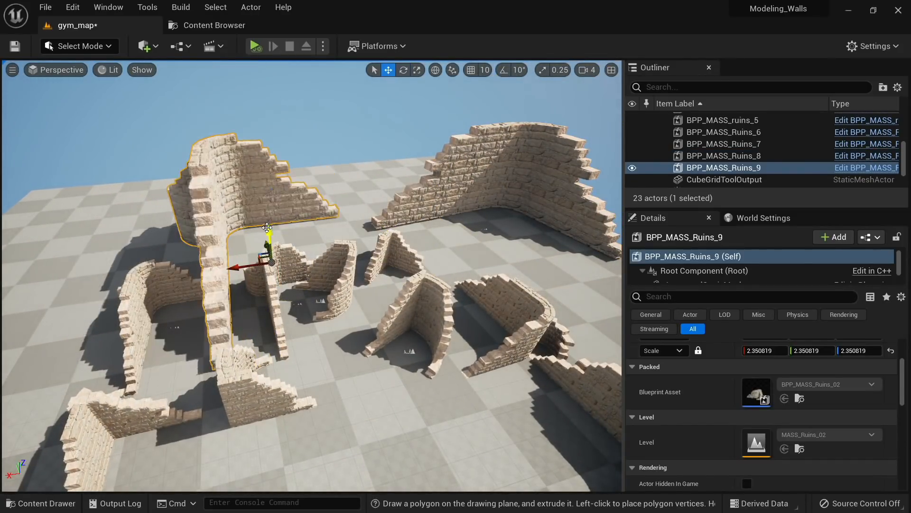
{"action": "right_click_drag", "start_coordinate": [285, 293], "coordinate": [354, 301]}
{"action": "left_click_drag", "start_coordinate": [284, 293], "coordinate": [225, 234]}
{"action": "key", "text": "Escape"}
{"action": "right_click_drag", "start_coordinate": [224, 234], "coordinate": [224, 151]}
Rotate BPP_MASS_ruins_01 about its vertical axis while checking the ruins from ground level
{"action": "key", "text": "w"}
{"action": "right_click_drag", "start_coordinate": [294, 294], "coordinate": [304, 298]}
{"action": "left_click", "coordinate": [304, 298]}
{"action": "key", "text": "r"}
{"action": "left_click_drag", "start_coordinate": [305, 300], "coordinate": [301, 332]}
{"action": "key", "text": "ctrl+z"}
{"action": "left_click_drag", "start_coordinate": [301, 301], "coordinate": [225, 308]}
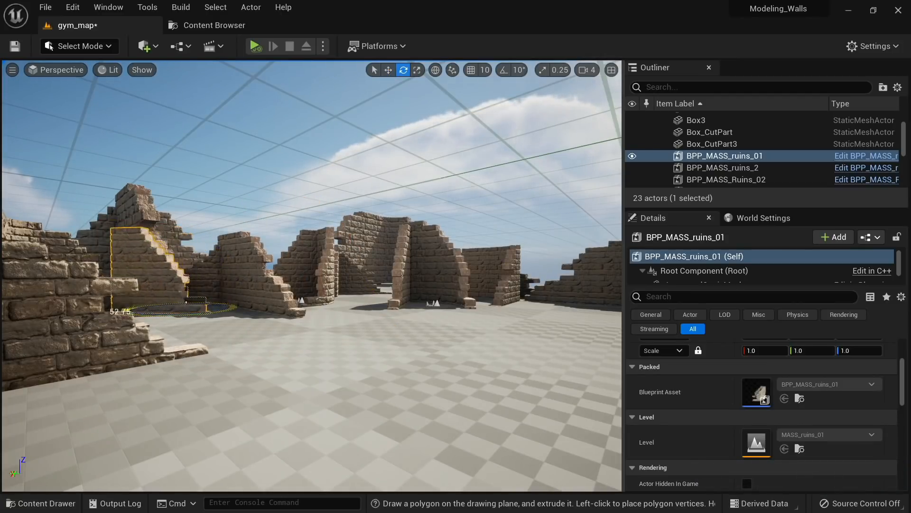
{"action": "left_click", "coordinate": [235, 356]}
Rotate BPP_MASS_Ruins_02 clockwise and counter-clockwise as needed until its wall end faces the open floor
{"action": "right_click_drag", "start_coordinate": [312, 344], "coordinate": [284, 320]}
{"action": "left_click", "coordinate": [313, 344]}
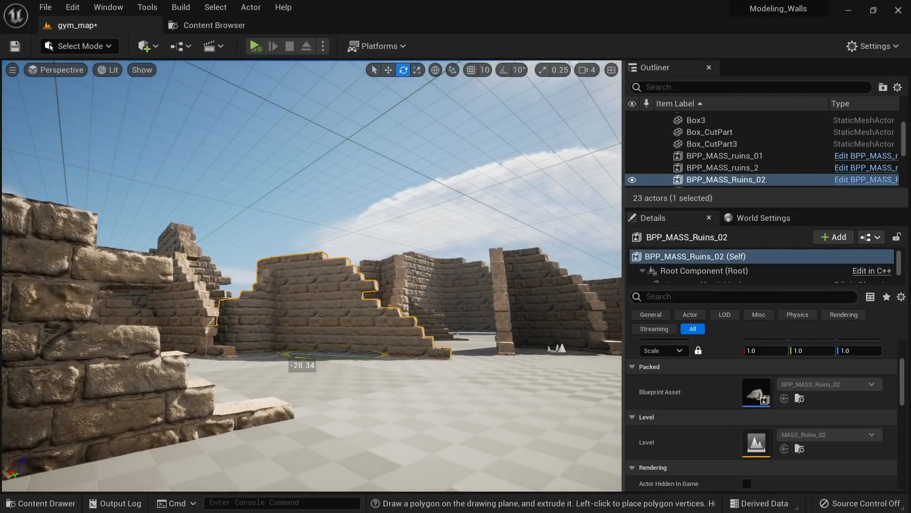
{"action": "left_click", "coordinate": [373, 371]}
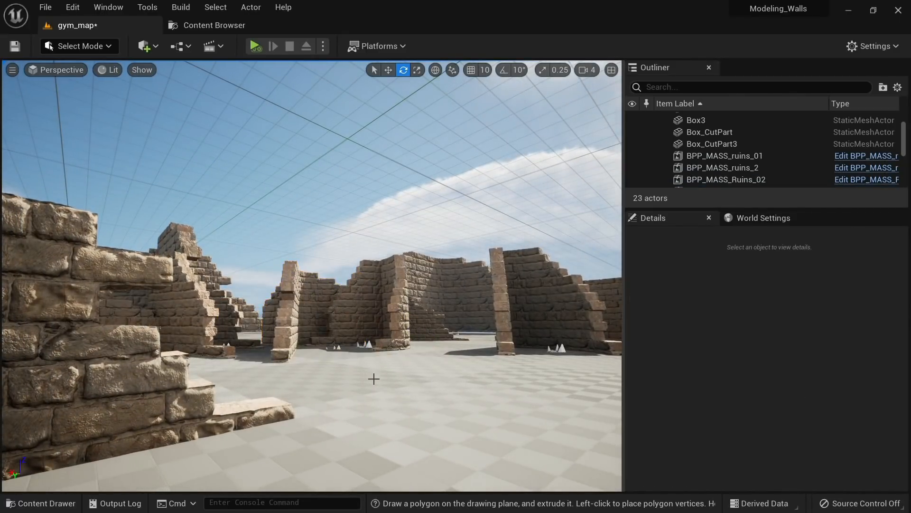
Rotate BPP_MASS_ruins_2 about its vertical axis to adjust how it meets the neighbouring wall
{"action": "right_click_drag", "start_coordinate": [373, 378], "coordinate": [414, 352]}
{"action": "left_click", "coordinate": [415, 351]}
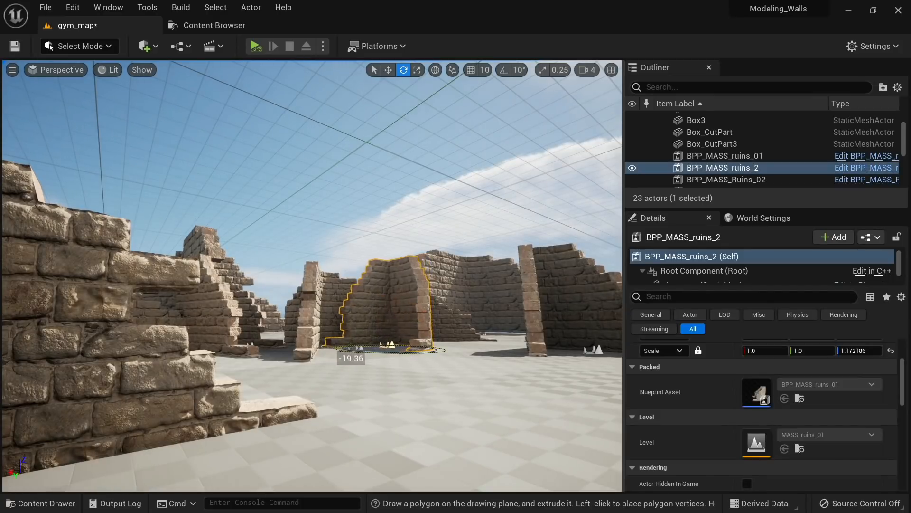
{"action": "left_click", "coordinate": [373, 380]}
{"action": "mouse_move", "coordinate": [373, 380]}
{"action": "right_mouse_down"}
{"action": "mouse_move", "coordinate": [370, 436]}
{"action": "mouse_move", "coordinate": [384, 378]}
{"action": "right_mouse_up"}
Playtest the level full screen from the open floor, running the character between the ruin walls, and end the session
{"action": "right_click_drag", "start_coordinate": [457, 358], "coordinate": [451, 408]}
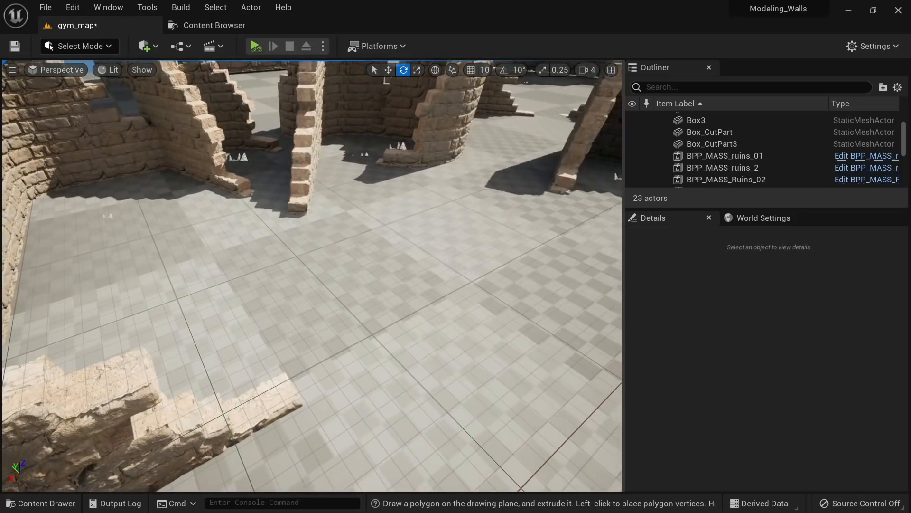
{"action": "right_click", "coordinate": [366, 417]}
{"action": "left_click", "coordinate": [413, 400]}
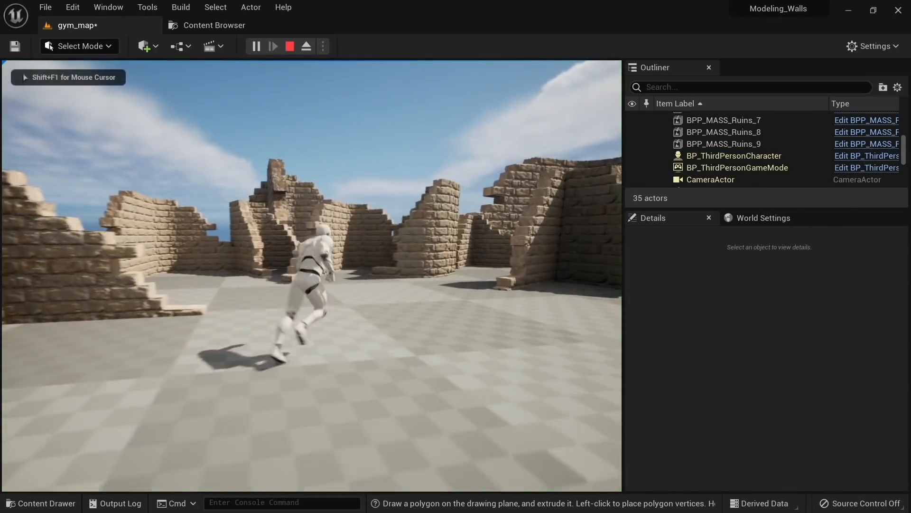
{"action": "key", "text": "F11"}
{"action": "key", "text": "a"}
{"action": "key", "text": "d"}
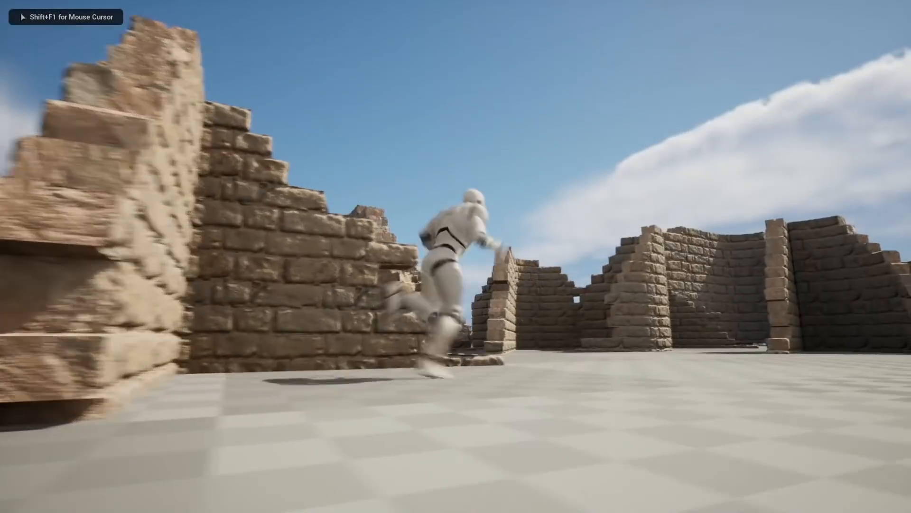
{"action": "key", "text": "w"}
{"action": "key", "text": "d"}
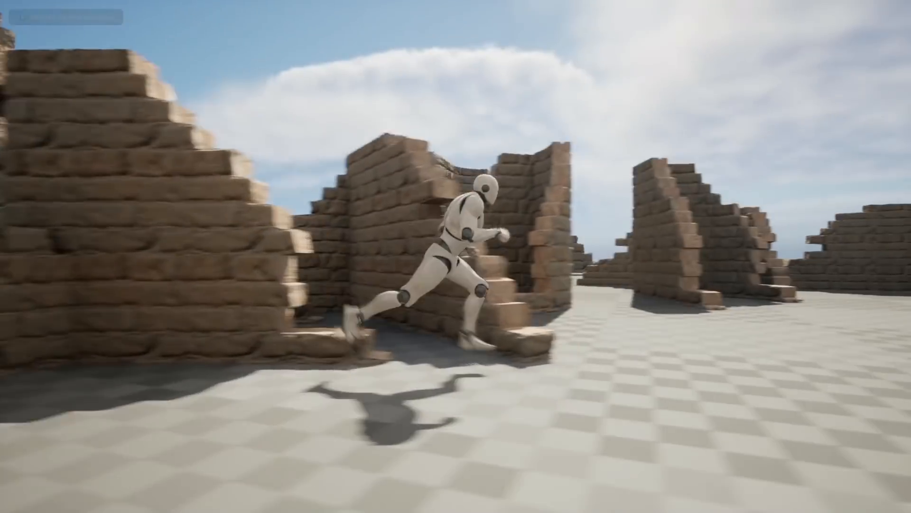
{"action": "key", "text": "w"}
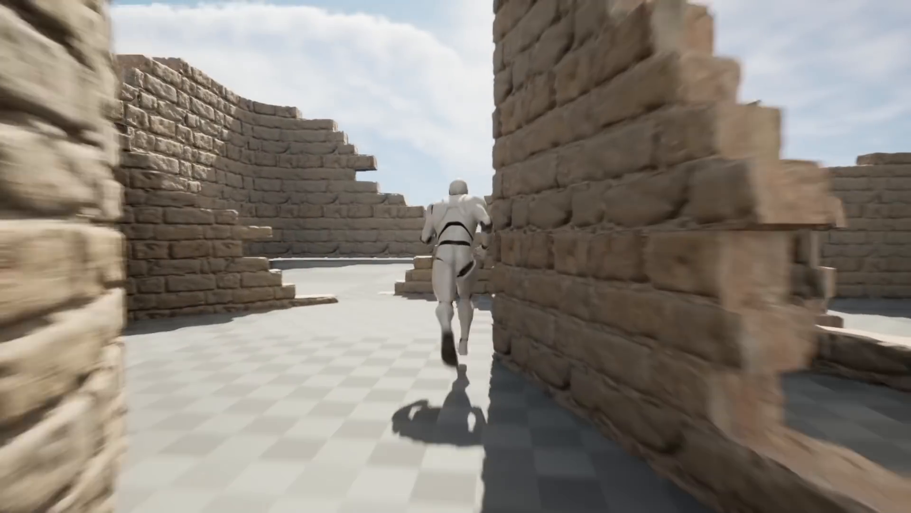
{"action": "key", "text": "a"}
{"action": "key", "text": "Escape"}
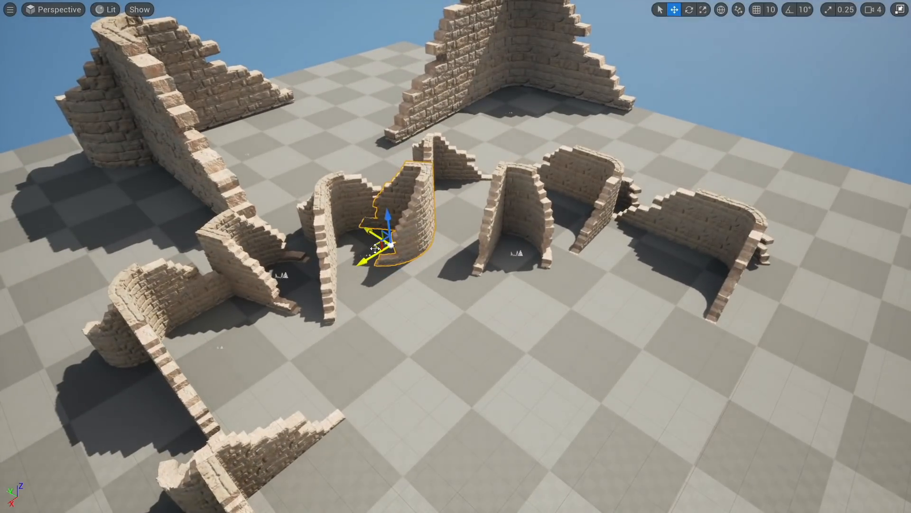
Remove one of the two small walls in the middle of the layout and shift the other next to the neighbouring wall
{"action": "right_click_drag", "start_coordinate": [367, 207], "coordinate": [394, 229]}
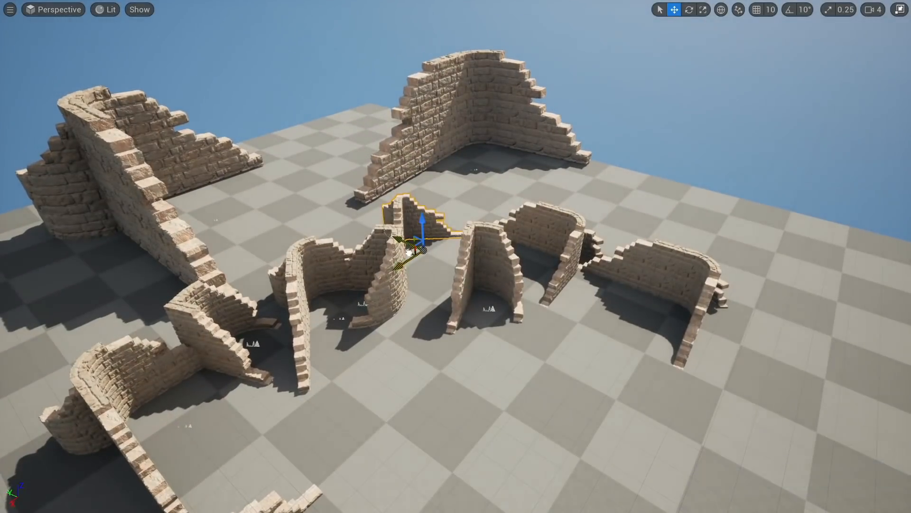
{"action": "right_click_drag", "start_coordinate": [562, 408], "coordinate": [556, 382]}
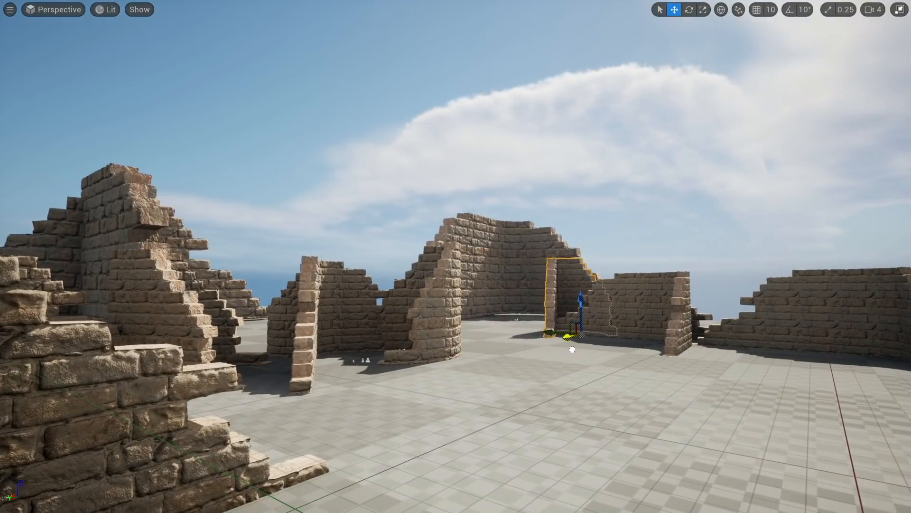
{"action": "right_click_drag", "start_coordinate": [572, 349], "coordinate": [572, 342]}
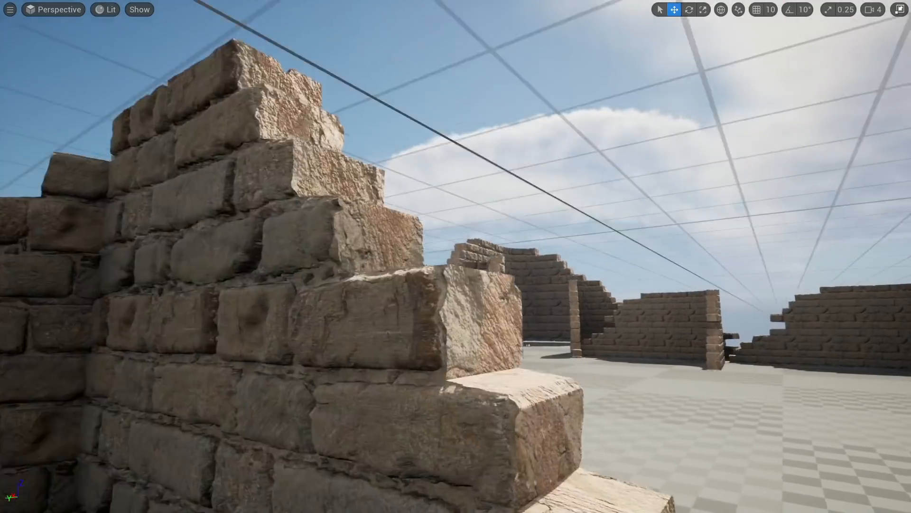
Inspect the finished ruins composition from ground level and from above in the full-screen viewport
{"action": "key", "text": "s"}
{"action": "key", "text": "w"}
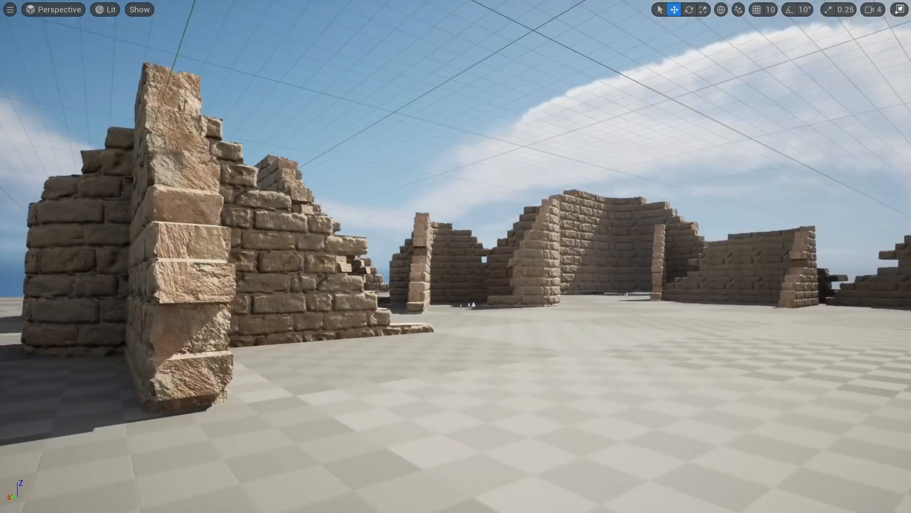
{"action": "key", "text": "w"}
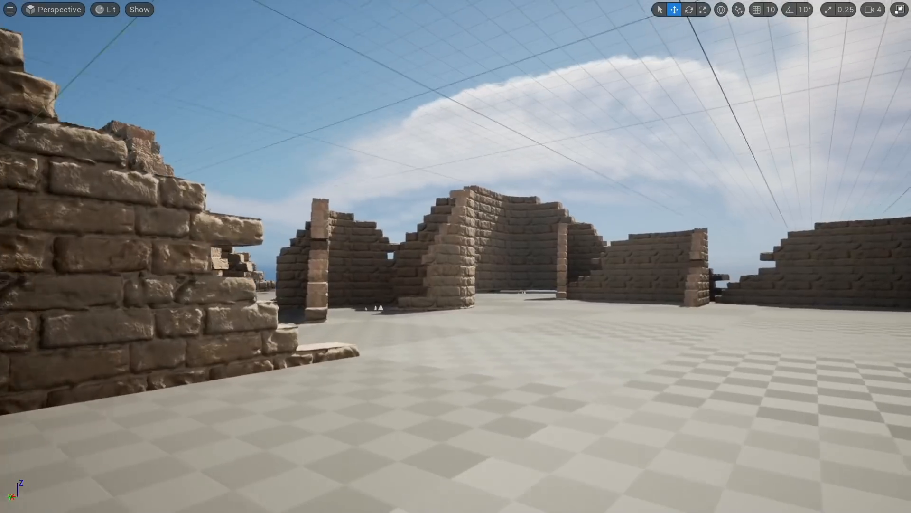
{"action": "key", "text": "d"}
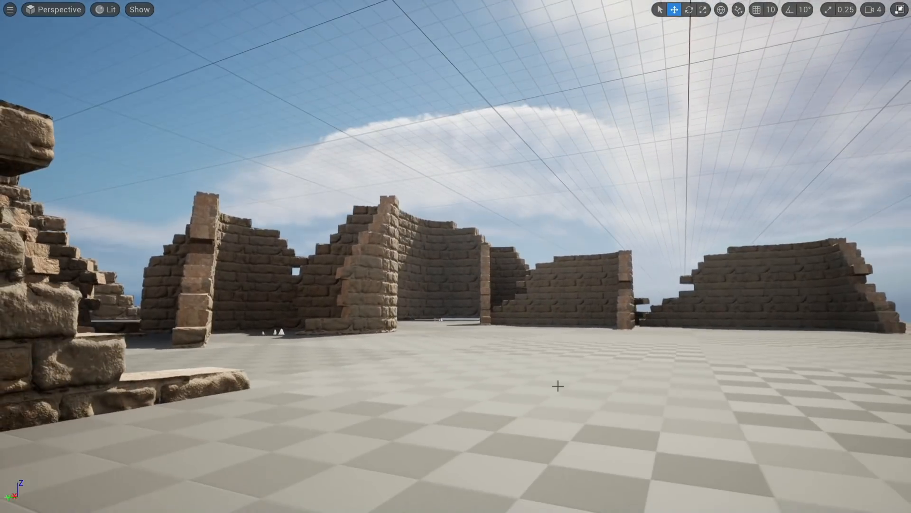
{"action": "key", "text": "s"}
{"action": "key", "text": "e"}
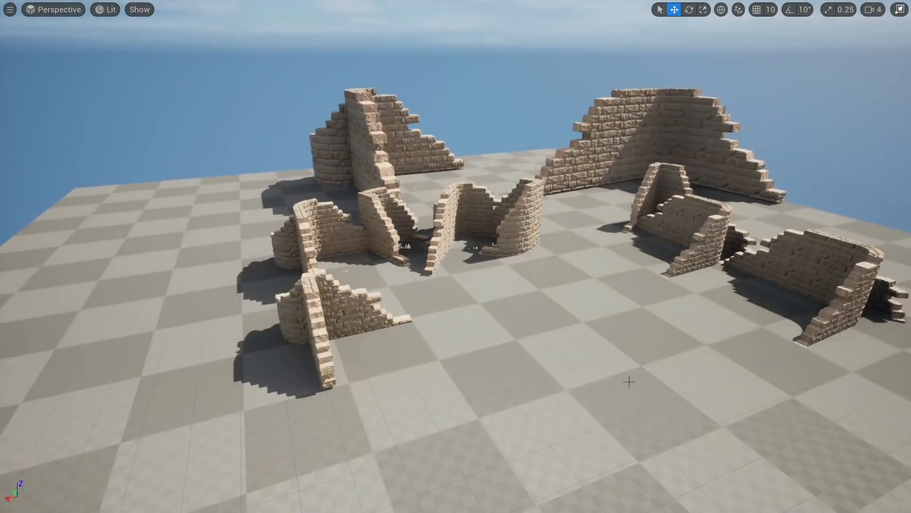
{"action": "key", "text": "w"}
{"action": "key", "text": "s"}
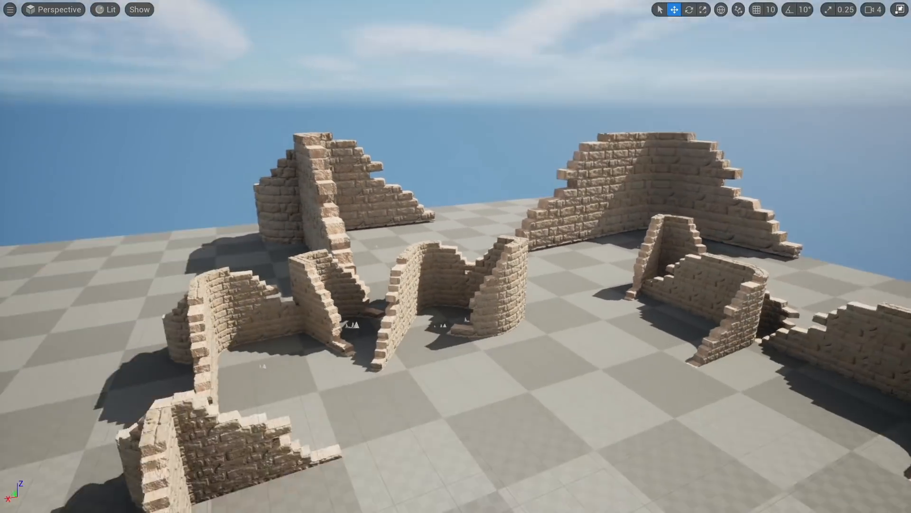
{"action": "key", "text": "w"}
{"action": "key", "text": "s"}
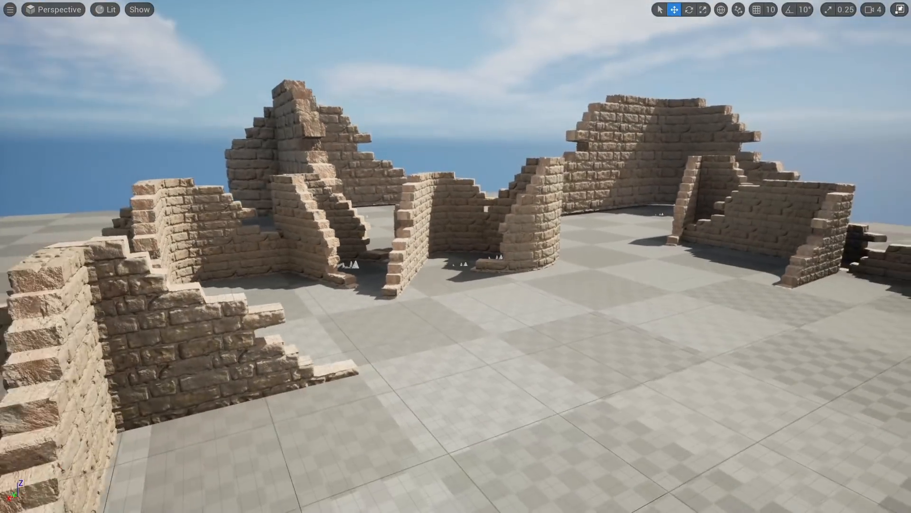
{"action": "key", "text": "q"}
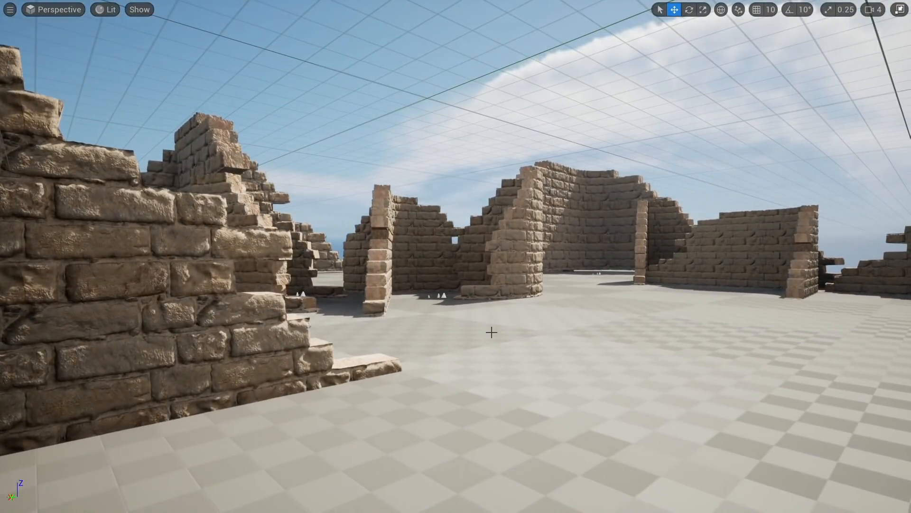
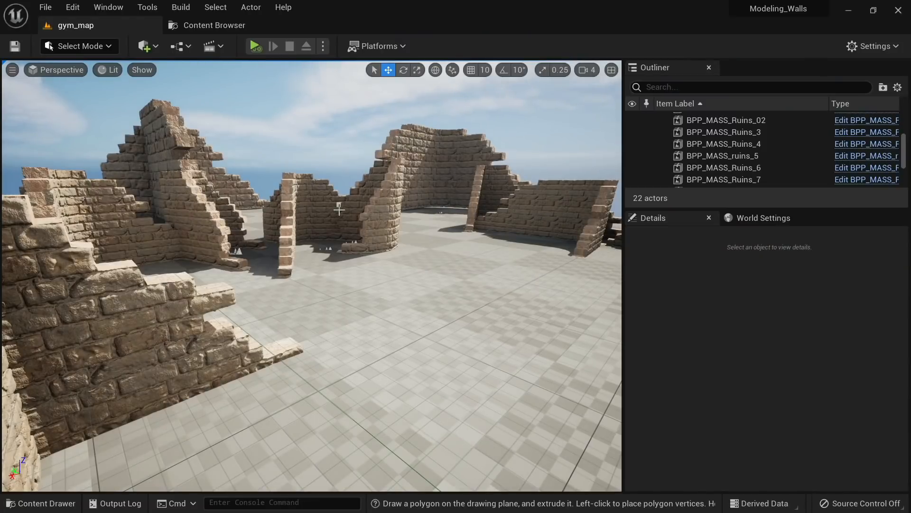
Open Quixel Bridge, browse its Grass assets and maximize the Bridge window
{"action": "key", "text": "ctrl+space"}
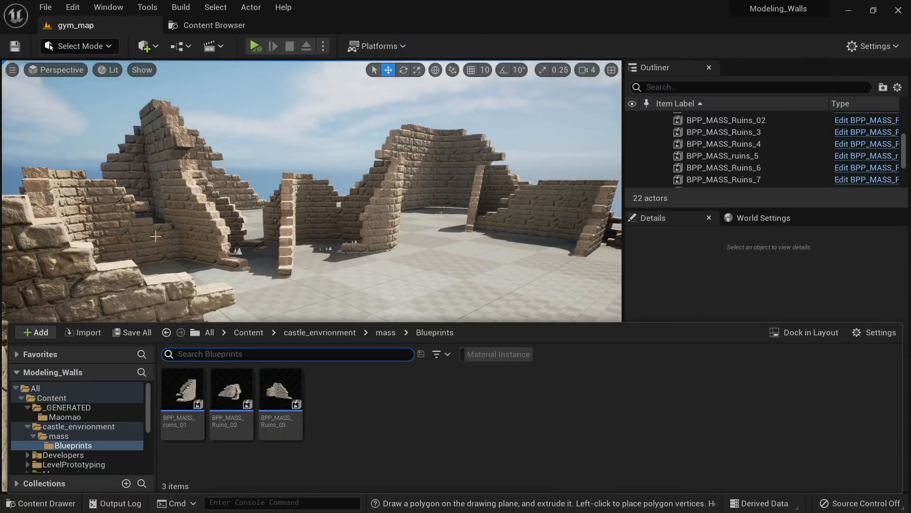
{"action": "left_click", "coordinate": [40, 337]}
{"action": "left_click", "coordinate": [144, 152]}
{"action": "scroll", "coordinate": [144, 152], "scroll_direction": "down", "scroll_amount": 3}
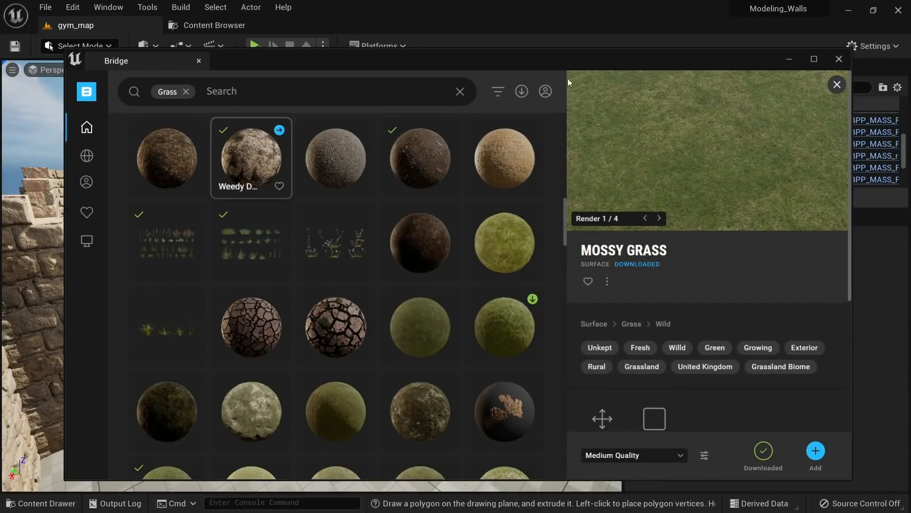
{"action": "double_click", "coordinate": [603, 58]}
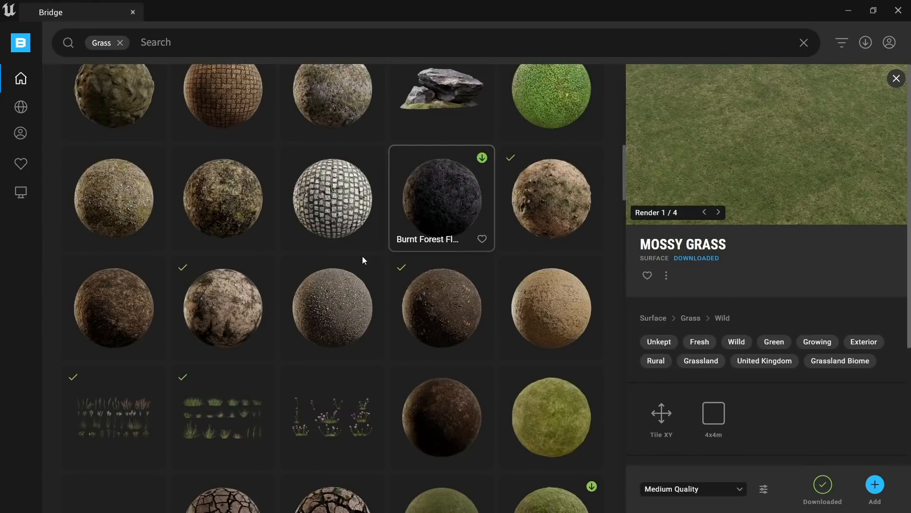
Review the Forest Floor, Mossy Rocky Ground and Mossy Grass surfaces among the Grass assets in Bridge
{"action": "left_click", "coordinate": [549, 213]}
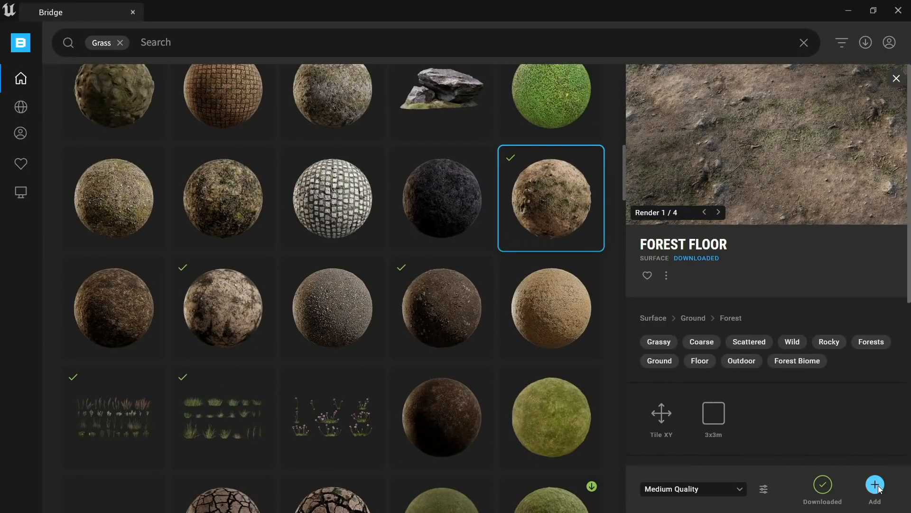
{"action": "scroll", "coordinate": [455, 341], "scroll_direction": "down", "scroll_amount": 2}
{"action": "scroll", "coordinate": [456, 303], "scroll_direction": "up", "scroll_amount": 2}
{"action": "scroll", "coordinate": [457, 303], "scroll_direction": "down", "scroll_amount": 3}
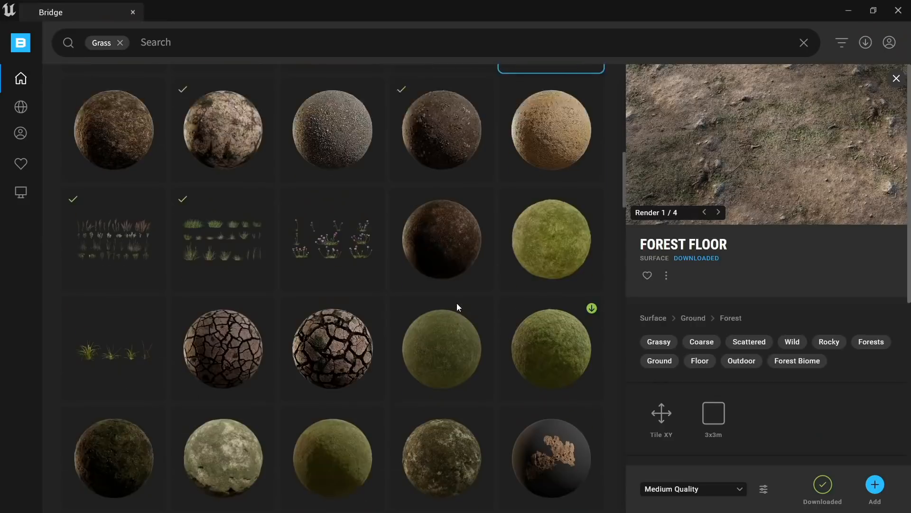
{"action": "scroll", "coordinate": [457, 302], "scroll_direction": "down", "scroll_amount": 3}
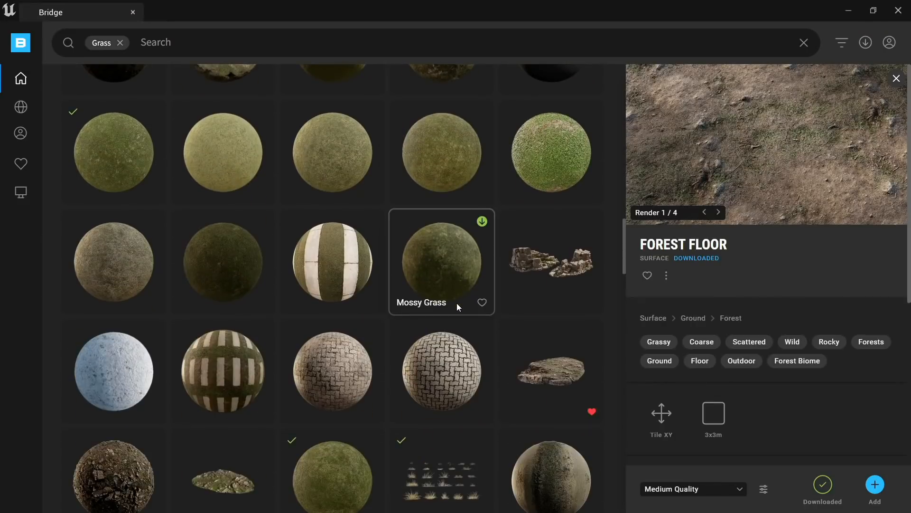
{"action": "left_click", "coordinate": [117, 393]}
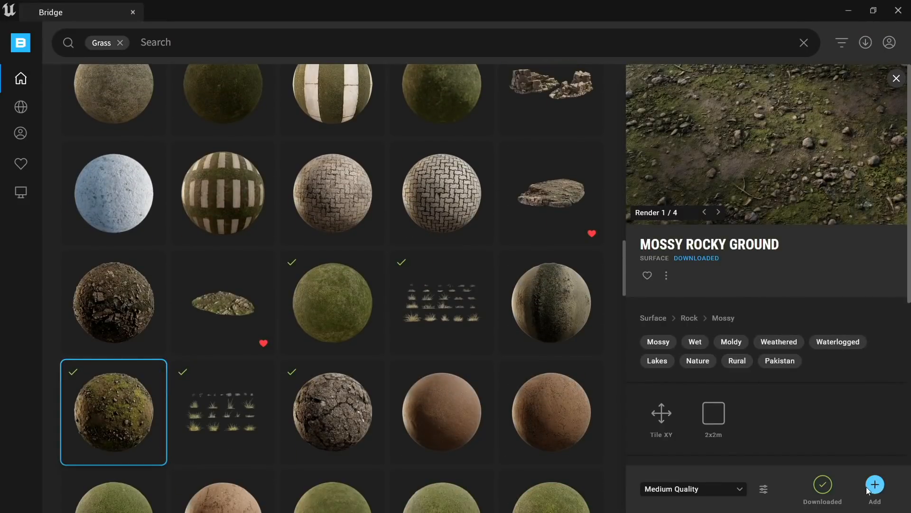
{"action": "left_click", "coordinate": [350, 312]}
{"action": "scroll", "coordinate": [350, 314], "scroll_direction": "down", "scroll_amount": 2}
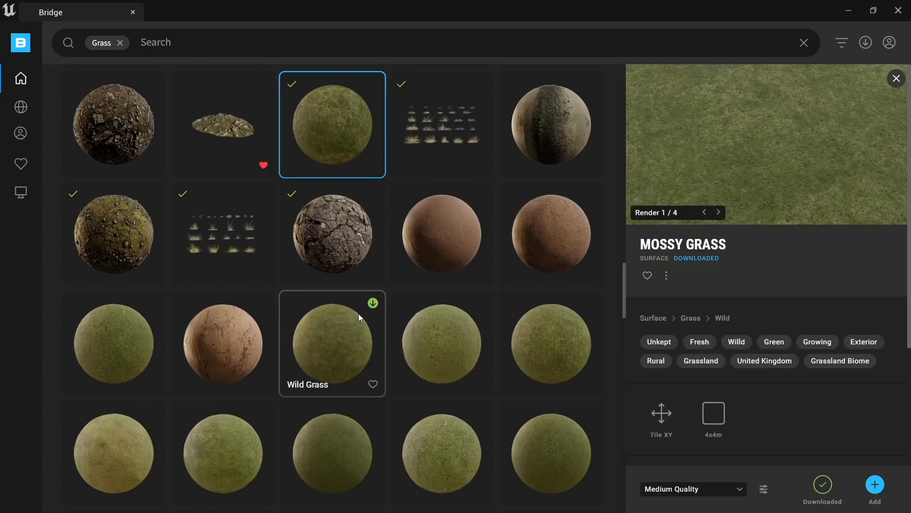
{"action": "left_click", "coordinate": [350, 342]}
{"action": "left_click", "coordinate": [348, 112]}
{"action": "scroll", "coordinate": [354, 141], "scroll_direction": "up", "scroll_amount": 2}
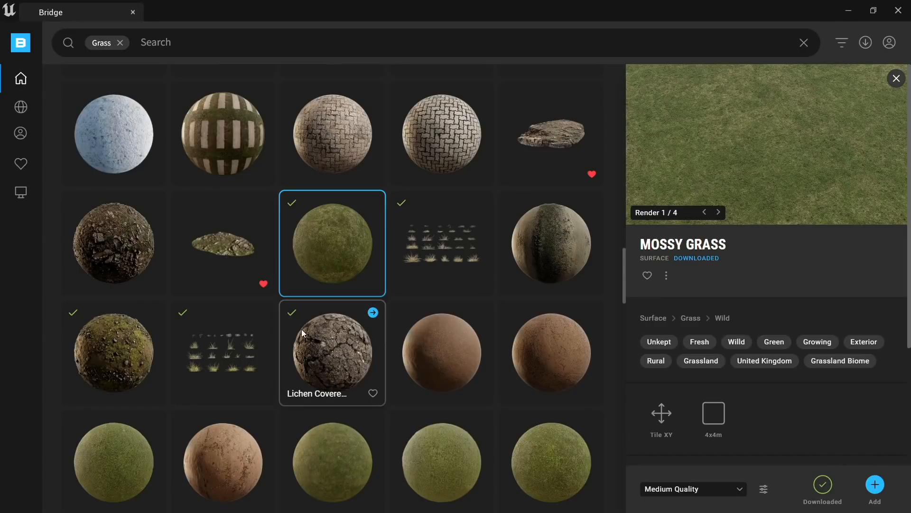
Examine the Wild Grass and Nordic Coastal Groundcover 3D plants, then browse further through the Grass assets
{"action": "scroll", "coordinate": [302, 332], "scroll_direction": "up", "scroll_amount": 8}
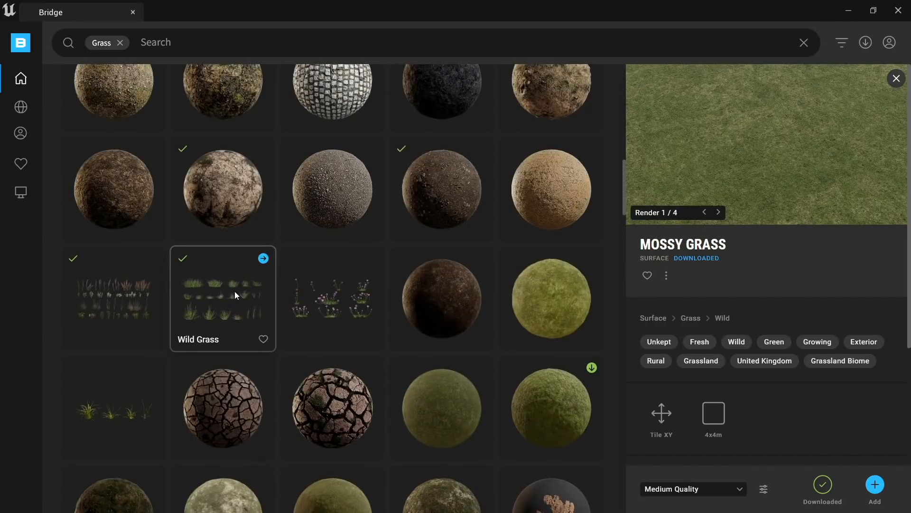
{"action": "left_click", "coordinate": [234, 294]}
{"action": "scroll", "coordinate": [266, 300], "scroll_direction": "up", "scroll_amount": 4}
{"action": "scroll", "coordinate": [259, 302], "scroll_direction": "down", "scroll_amount": 4}
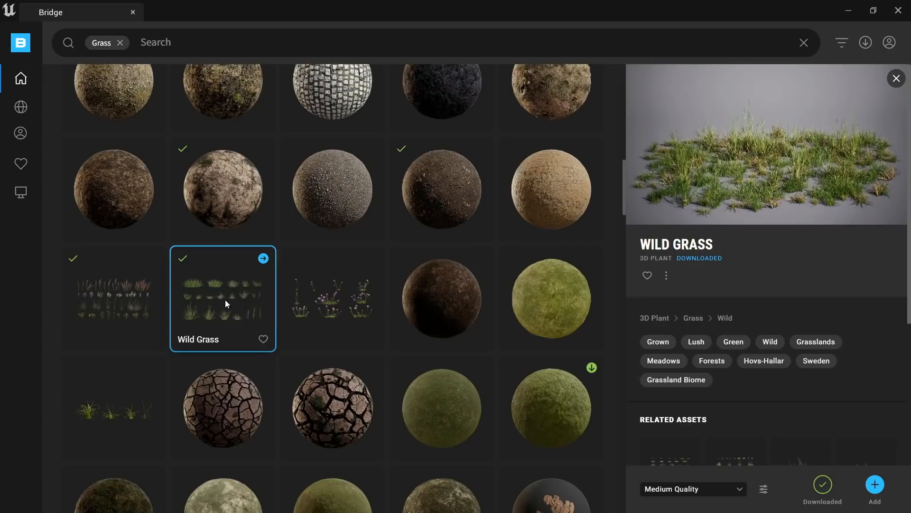
{"action": "left_click", "coordinate": [128, 313]}
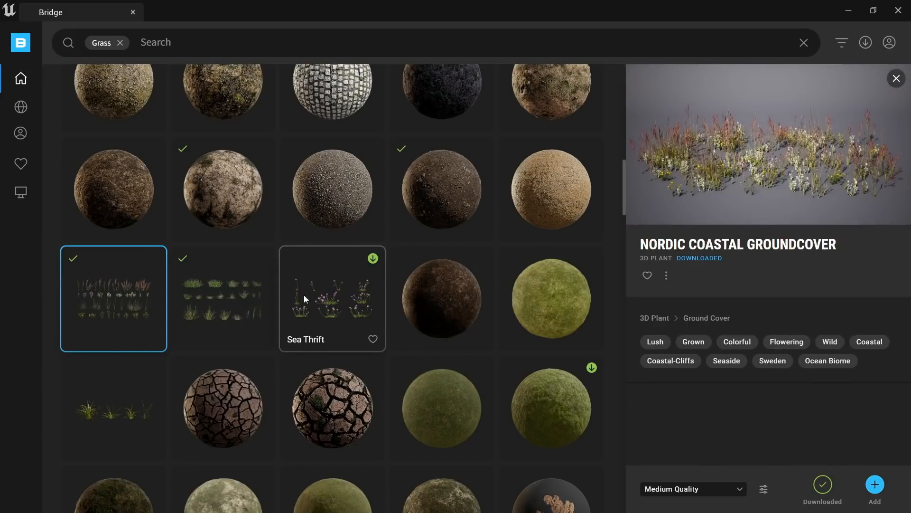
{"action": "scroll", "coordinate": [306, 297], "scroll_direction": "down", "scroll_amount": 10}
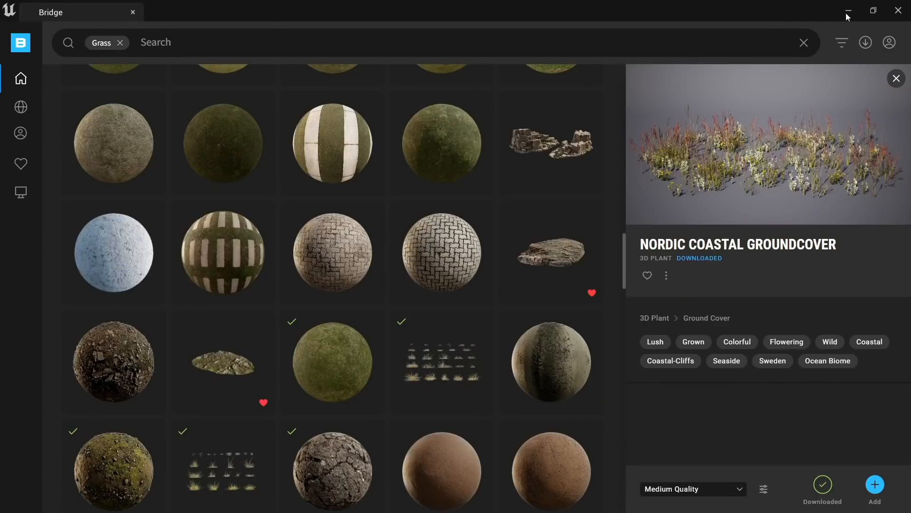
Minimize Bridge, return to the gym_map level and locate the Megascans Surfaces folders in the project content
{"action": "left_click", "coordinate": [846, 13]}
{"action": "left_click", "coordinate": [76, 25]}
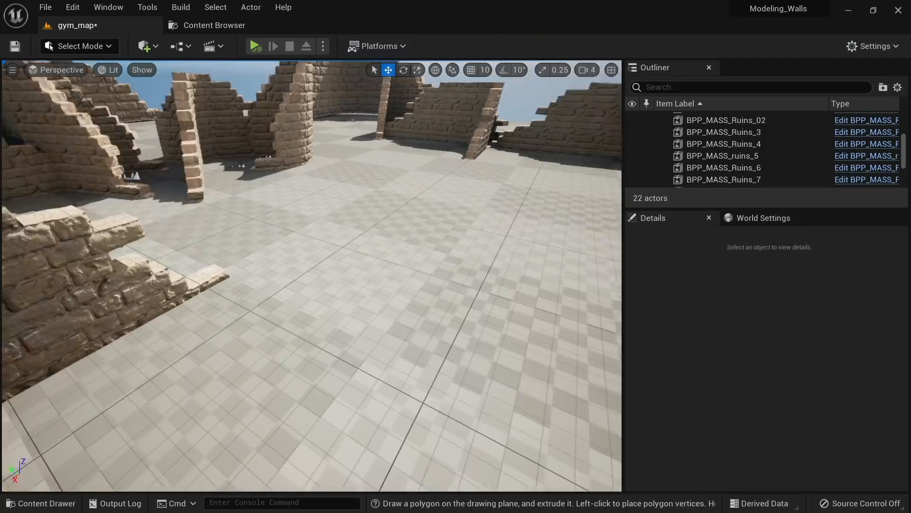
{"action": "key", "text": "ctrl+space"}
{"action": "scroll", "coordinate": [92, 442], "scroll_direction": "down", "scroll_amount": 4}
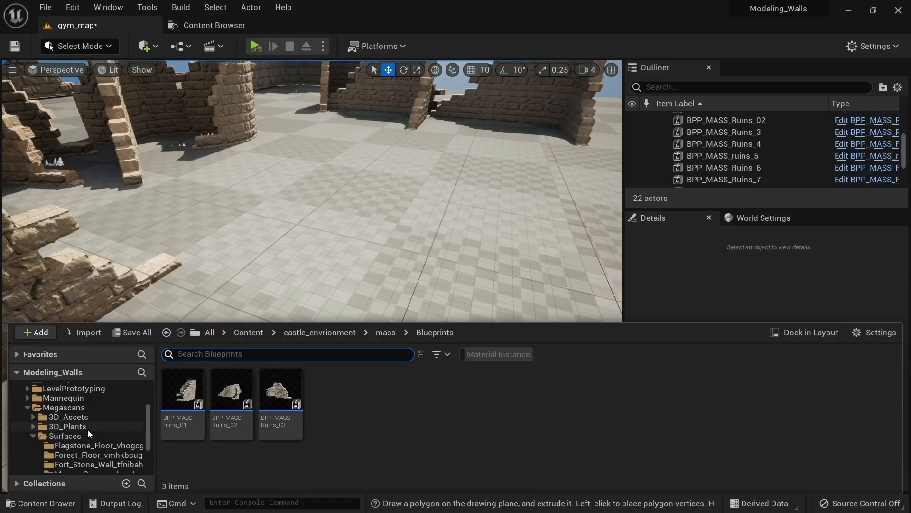
{"action": "scroll", "coordinate": [88, 432], "scroll_direction": "down", "scroll_amount": 3}
Apply the Mossy Rocky Ground material instance to the level floor
{"action": "left_click", "coordinate": [101, 451]}
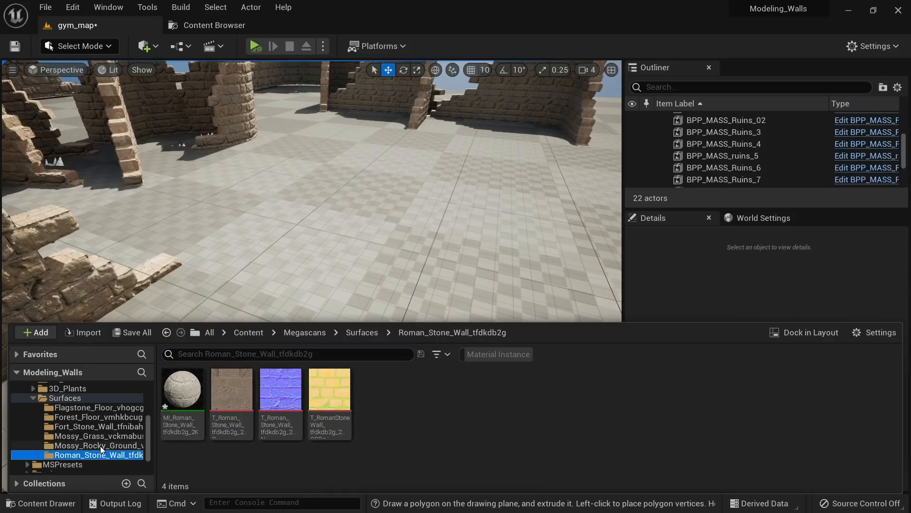
{"action": "left_click", "coordinate": [100, 446]}
{"action": "left_click_drag", "start_coordinate": [183, 388], "coordinate": [310, 217]}
{"action": "right_click_drag", "start_coordinate": [310, 216], "coordinate": [328, 234]}
{"action": "key", "text": "ctrl+space"}
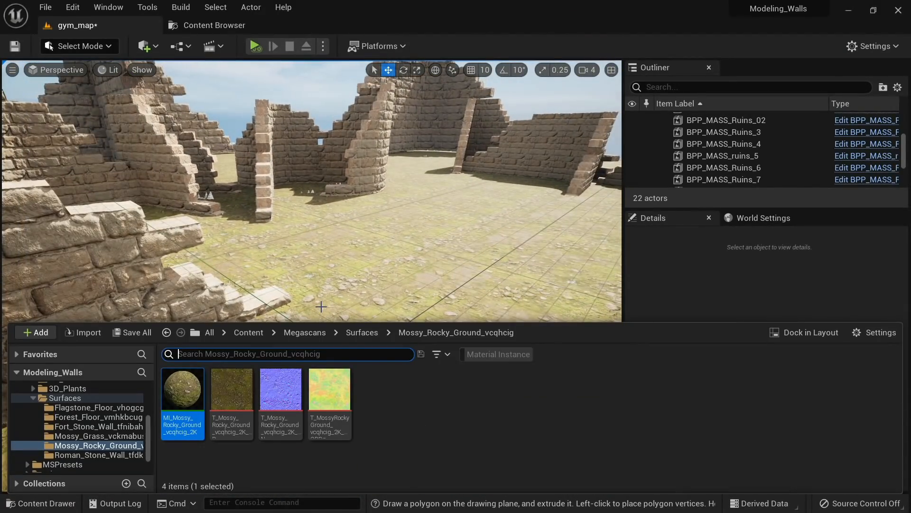
{"action": "mouse_move", "coordinate": [388, 280]}
{"action": "right_mouse_down"}
{"action": "mouse_move", "coordinate": [379, 284]}
{"action": "mouse_move", "coordinate": [388, 280]}
{"action": "right_mouse_up"}
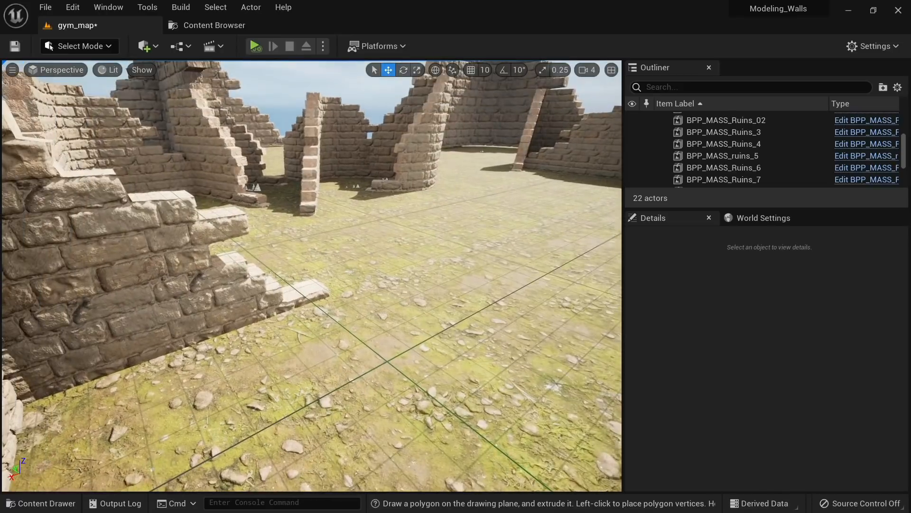
Filter the project content by Material Instance and show everything in the Megascans Surfaces folder
{"action": "key", "text": "ctrl+space"}
{"action": "left_click", "coordinate": [437, 354]}
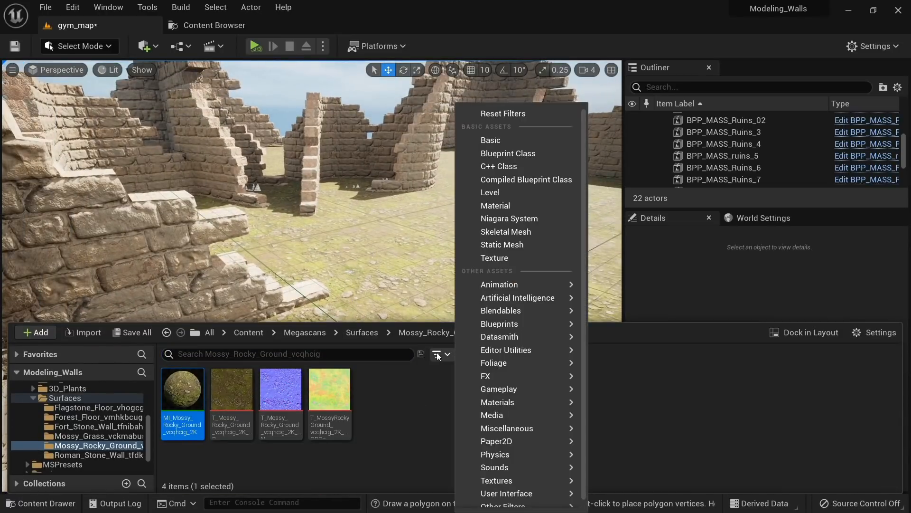
{"action": "mouse_move", "coordinate": [519, 404]}
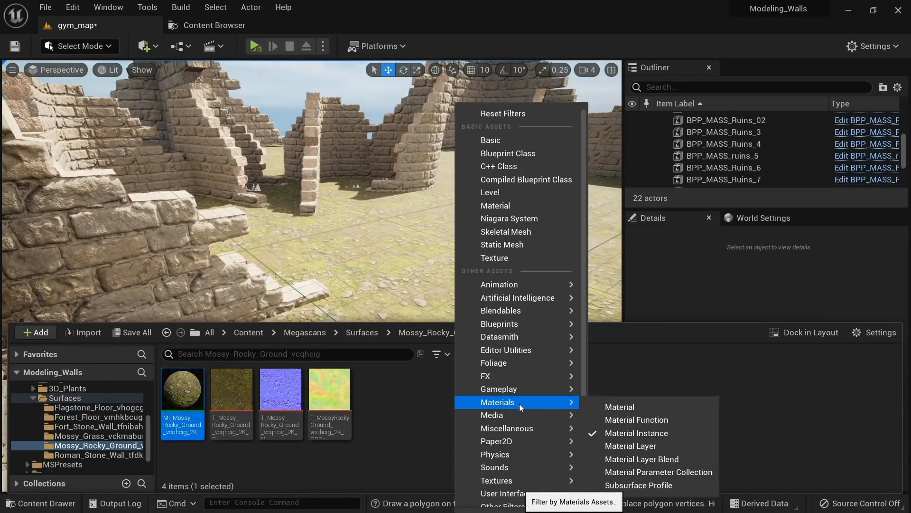
{"action": "left_click", "coordinate": [416, 420]}
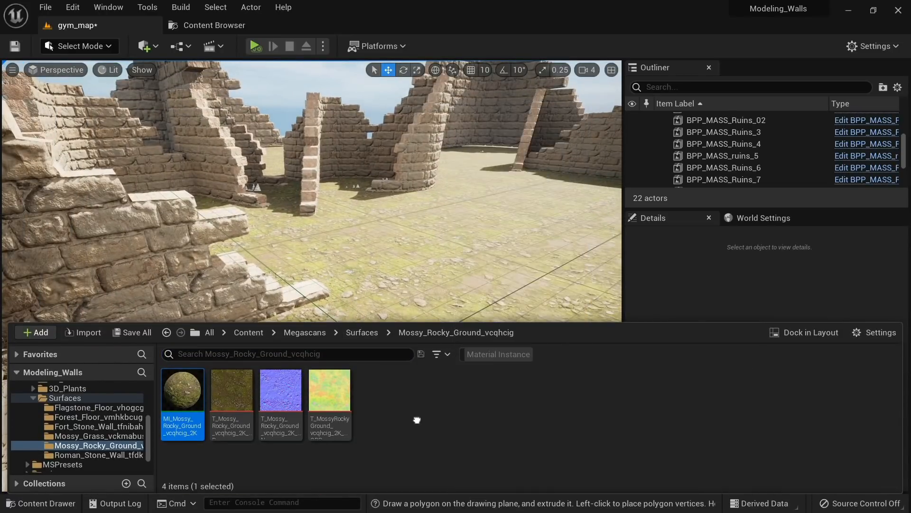
{"action": "left_click", "coordinate": [483, 358]}
{"action": "left_click", "coordinate": [75, 398]}
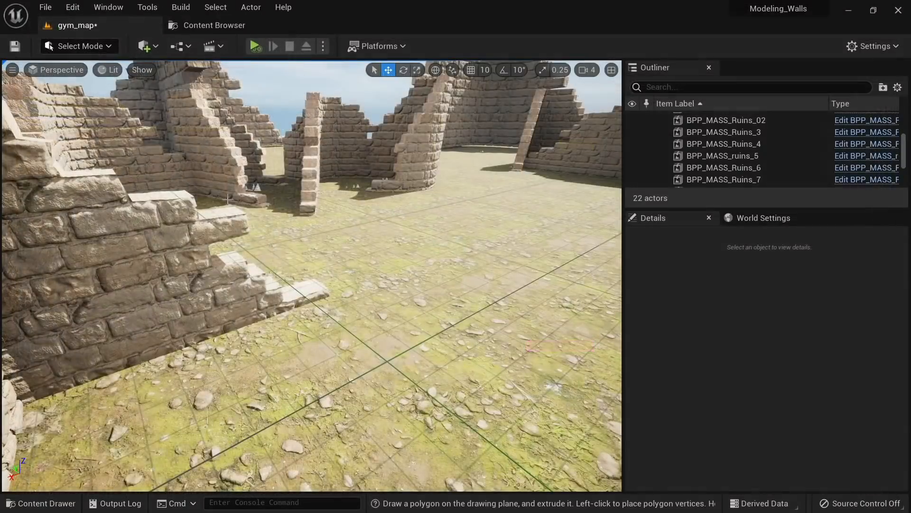
Try the Mossy Grass material and then the Forest Floor material on the level floor
{"action": "key", "text": "ctrl+space"}
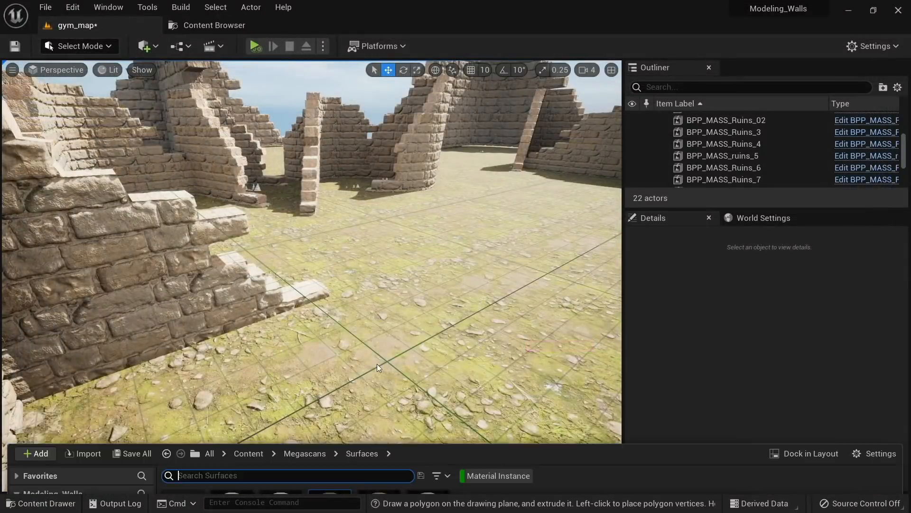
{"action": "left_click_drag", "start_coordinate": [329, 385], "coordinate": [418, 238]}
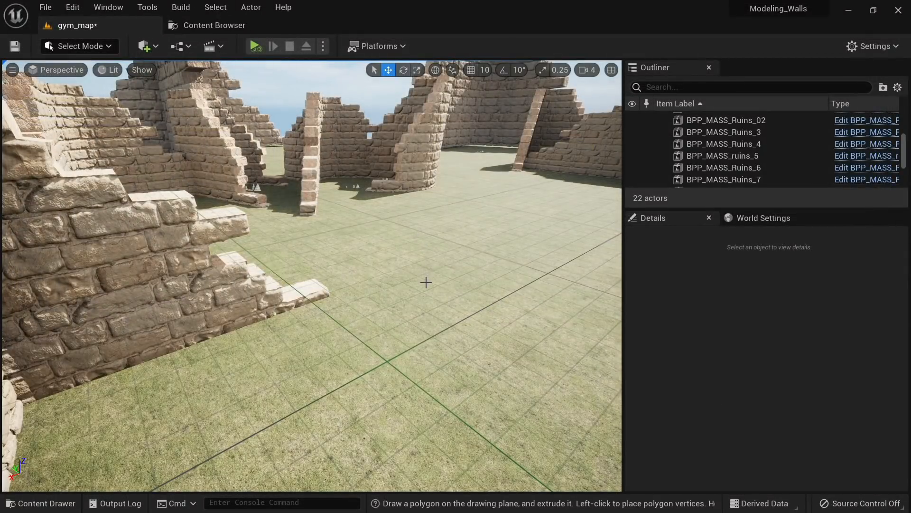
{"action": "key", "text": "ctrl+space"}
{"action": "left_click_drag", "start_coordinate": [232, 388], "coordinate": [402, 249]}
{"action": "right_click_drag", "start_coordinate": [402, 249], "coordinate": [420, 258]}
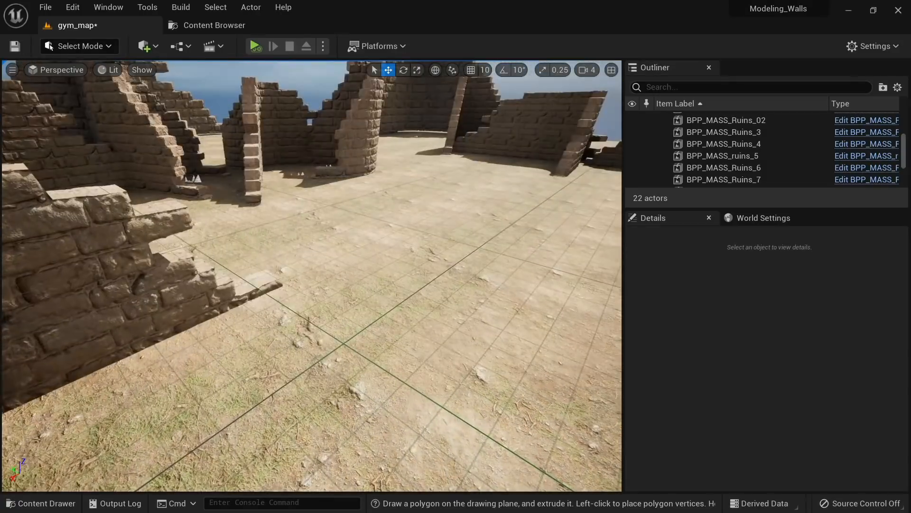
Select the Mossy Rocky Ground, Forest Floor and Mossy Grass material instances together
{"action": "key", "text": "ctrl+space"}
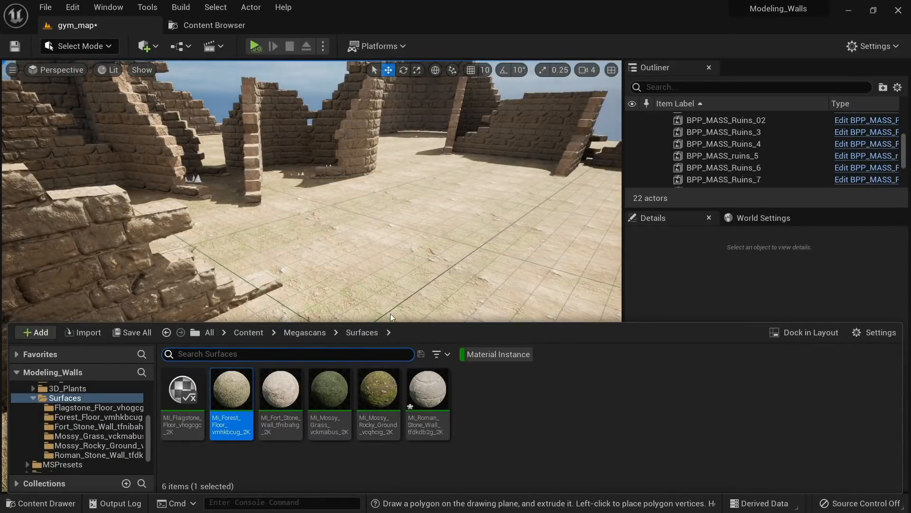
{"action": "left_click", "coordinate": [377, 398]}
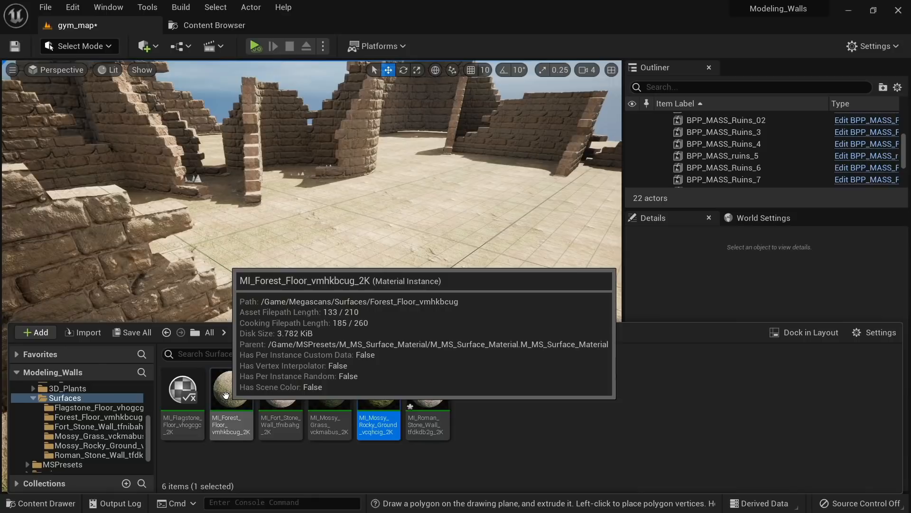
{"action": "left_click", "coordinate": [335, 393], "text": "ctrl"}
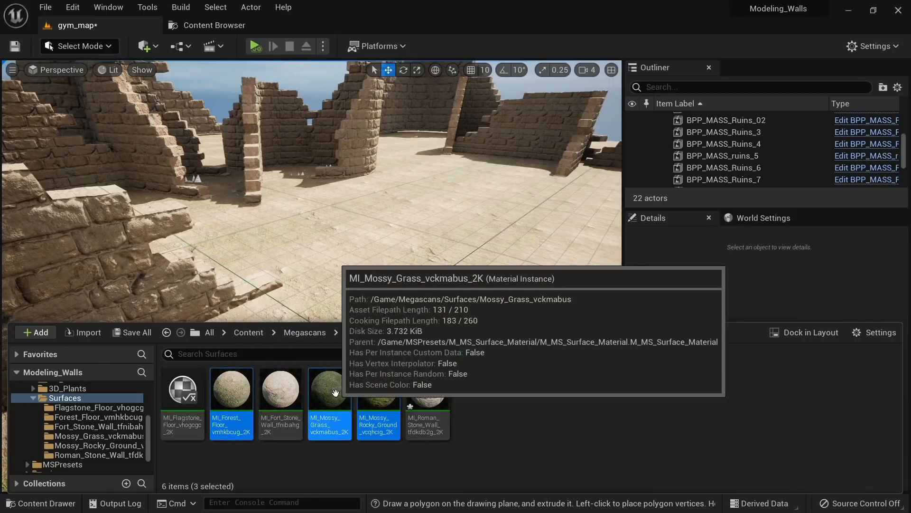
In Bridge's Megascans settings, create a material blend named BlendMaterial in /Game/BlendMaterials, then minimize Bridge
{"action": "key", "text": "alt+Tab"}
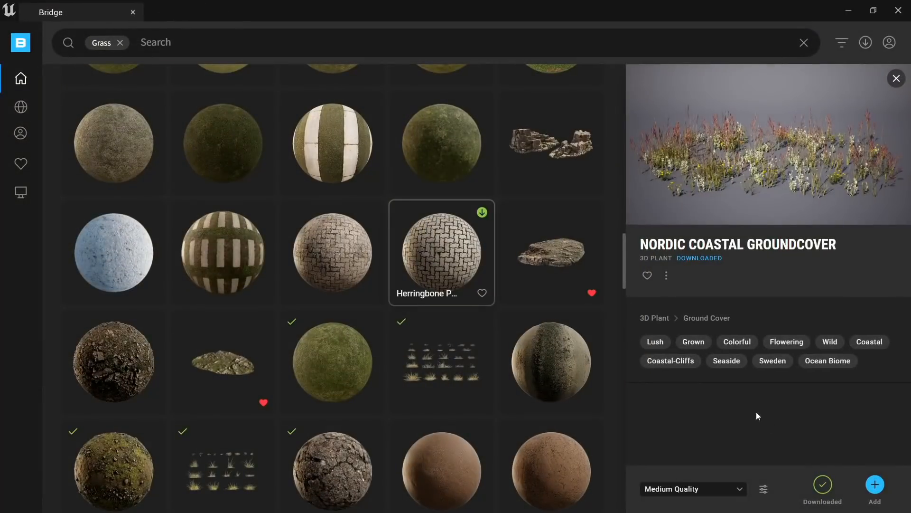
{"action": "left_click", "coordinate": [764, 488]}
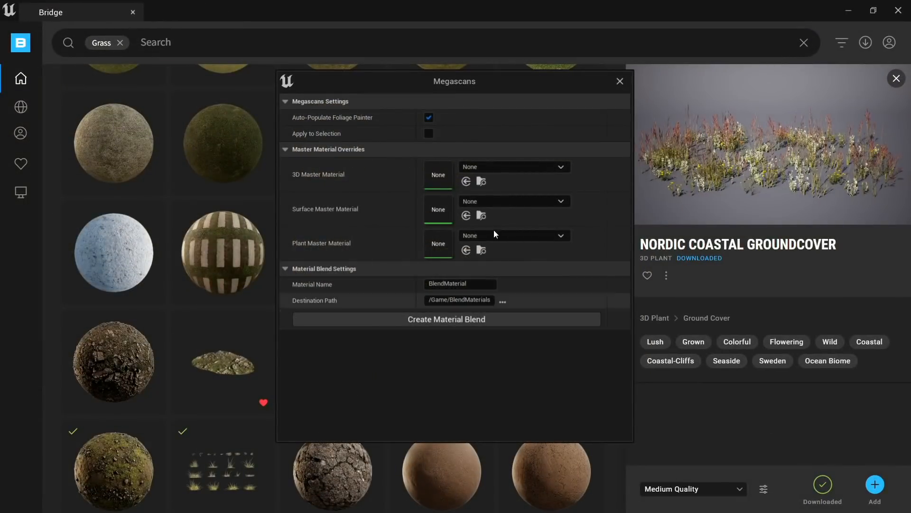
{"action": "left_click", "coordinate": [414, 323]}
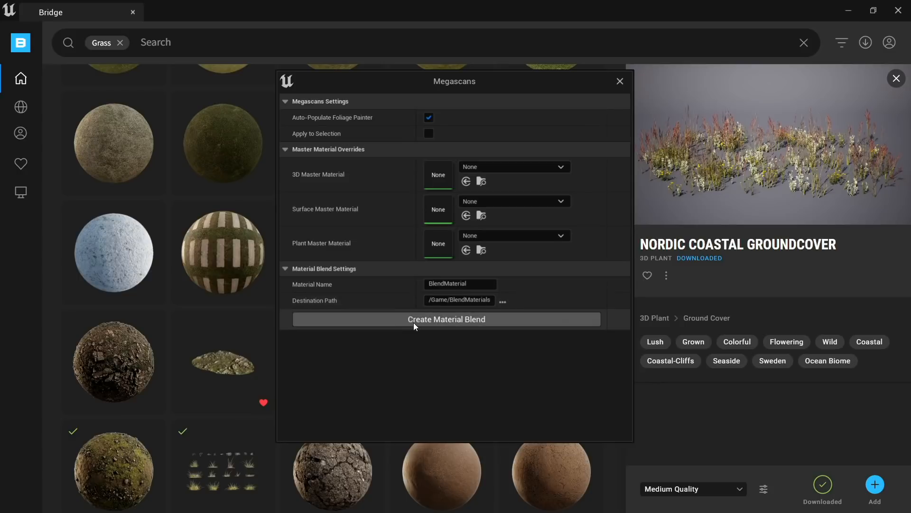
{"action": "left_click", "coordinate": [620, 82]}
{"action": "left_click", "coordinate": [849, 11]}
Apply the BlendMaterial instance from the BlendMaterials folder to the level floor
{"action": "key", "text": "ctrl+space"}
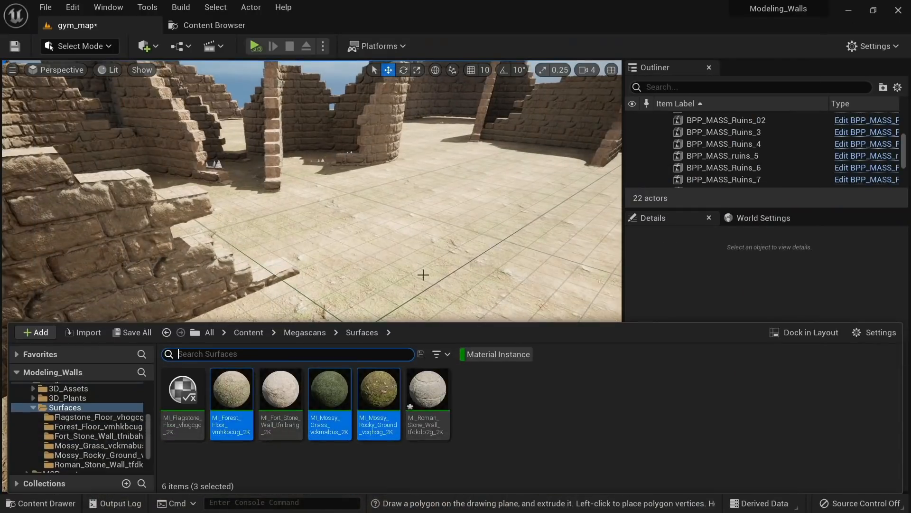
{"action": "scroll", "coordinate": [98, 394], "scroll_direction": "up", "scroll_amount": 5}
{"action": "left_click", "coordinate": [82, 426]}
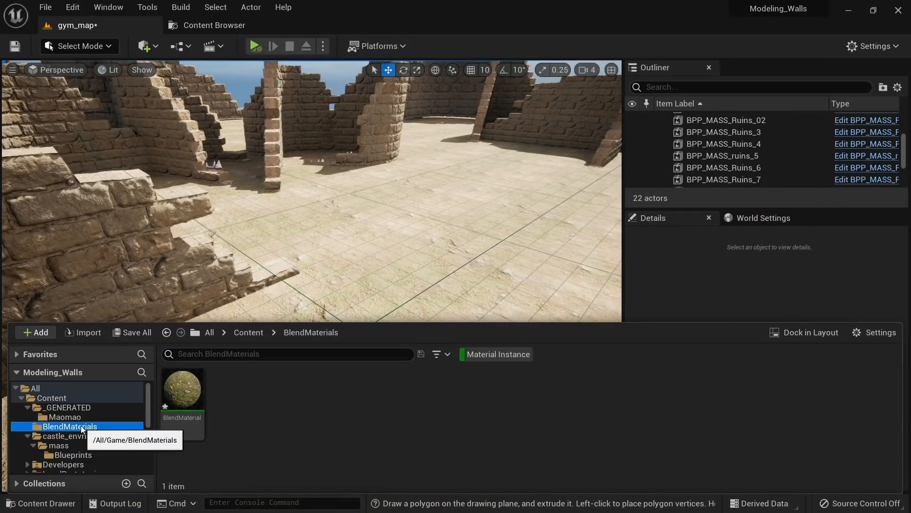
{"action": "left_click_drag", "start_coordinate": [182, 390], "coordinate": [456, 242]}
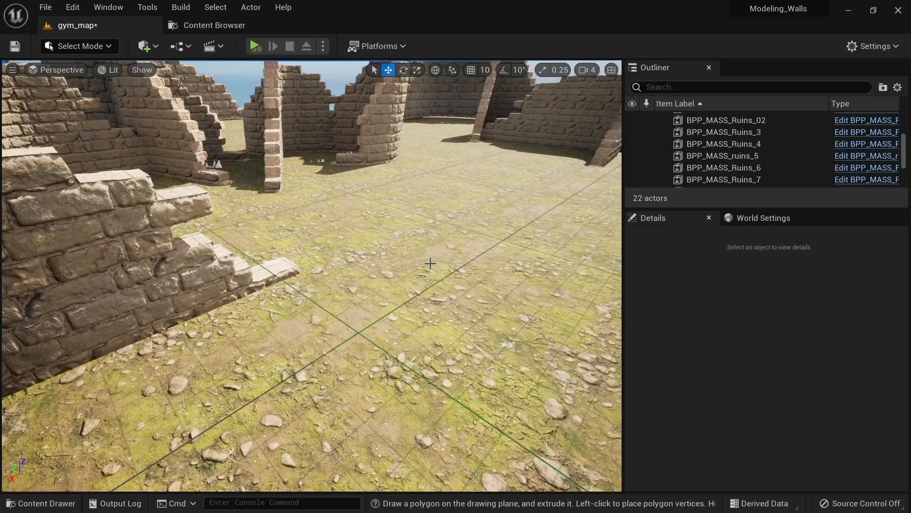
{"action": "mouse_move", "coordinate": [430, 263]}
{"action": "right_mouse_down"}
{"action": "mouse_move", "coordinate": [431, 294]}
{"action": "mouse_move", "coordinate": [429, 263]}
{"action": "mouse_move", "coordinate": [421, 266]}
{"action": "right_mouse_up"}
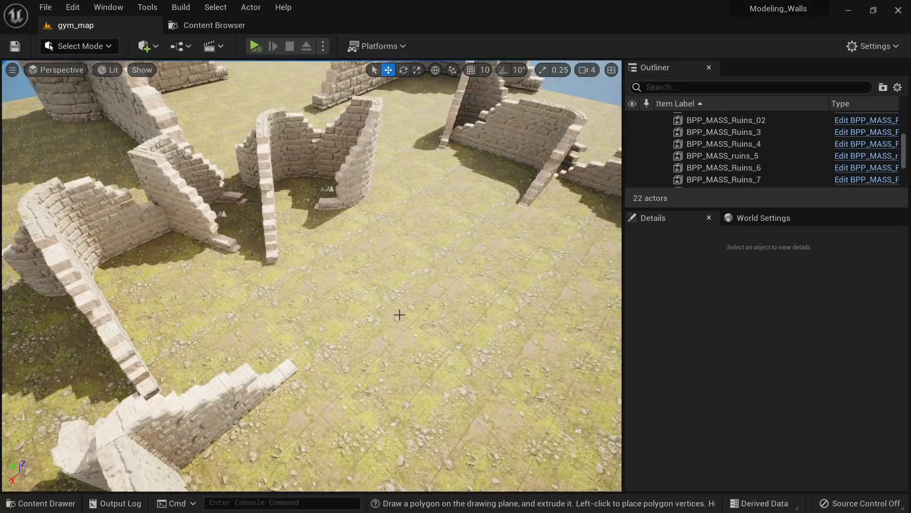
Open the floor's static mesh for editing and search its details for "comple" to check the collision complexity
{"action": "left_click", "coordinate": [394, 315]}
{"action": "right_click_drag", "start_coordinate": [393, 316], "coordinate": [398, 287]}
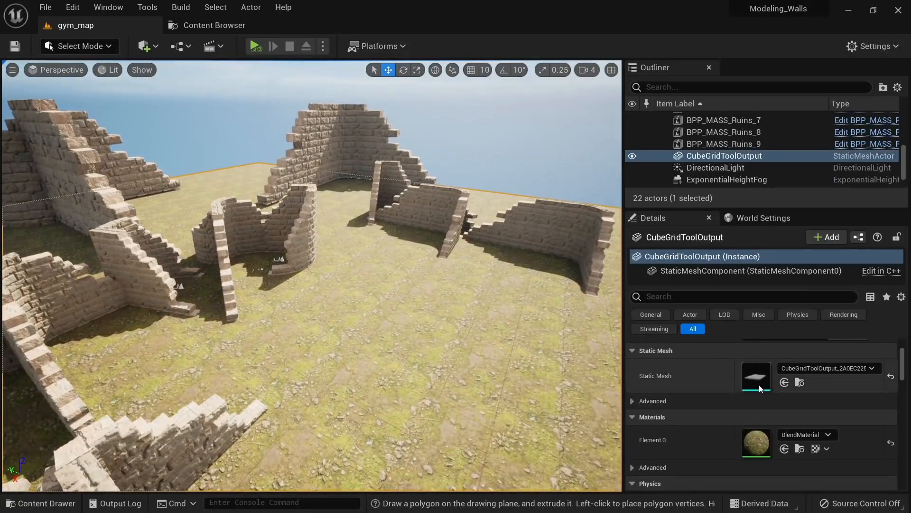
{"action": "double_click", "coordinate": [760, 384]}
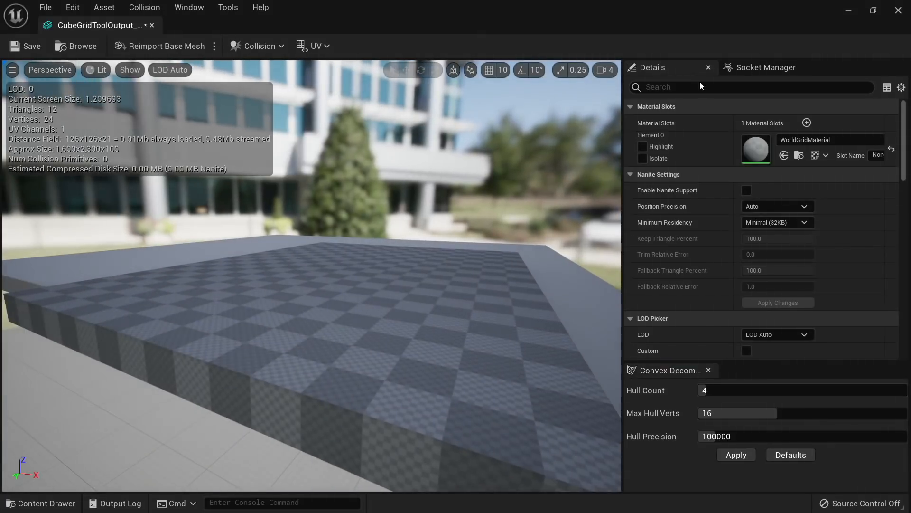
{"action": "type", "text": "comple"}
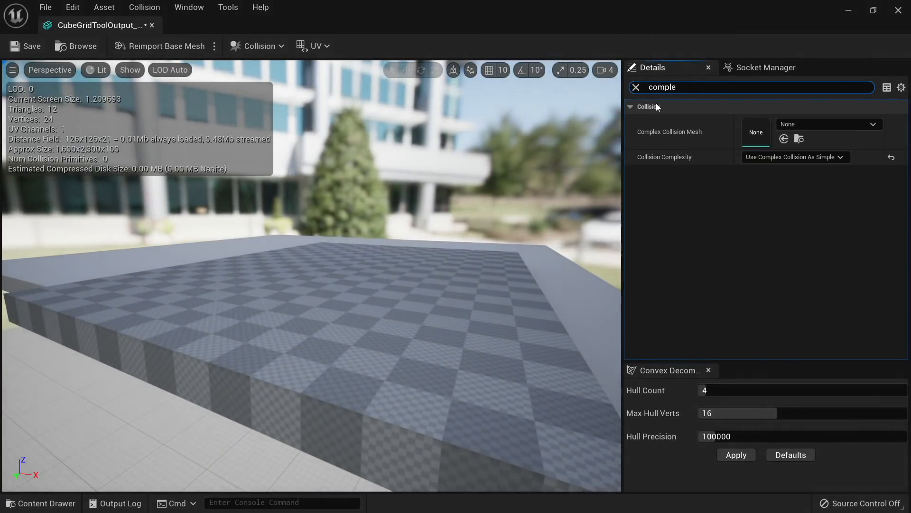
Set the floor mesh's Collision Complexity to Project Default and save the mesh
{"action": "left_click", "coordinate": [788, 156]}
{"action": "left_click", "coordinate": [770, 169]}
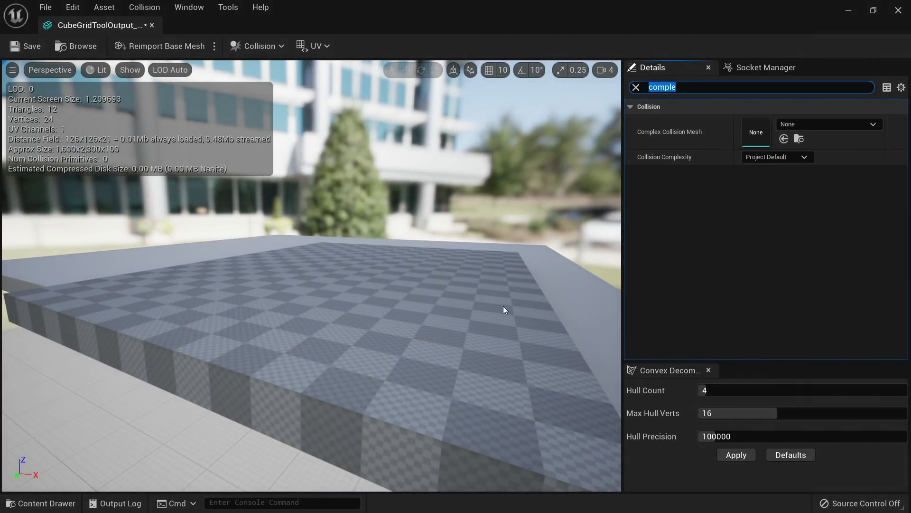
{"action": "right_click_drag", "start_coordinate": [503, 305], "coordinate": [1, 51]}
{"action": "left_click", "coordinate": [16, 48]}
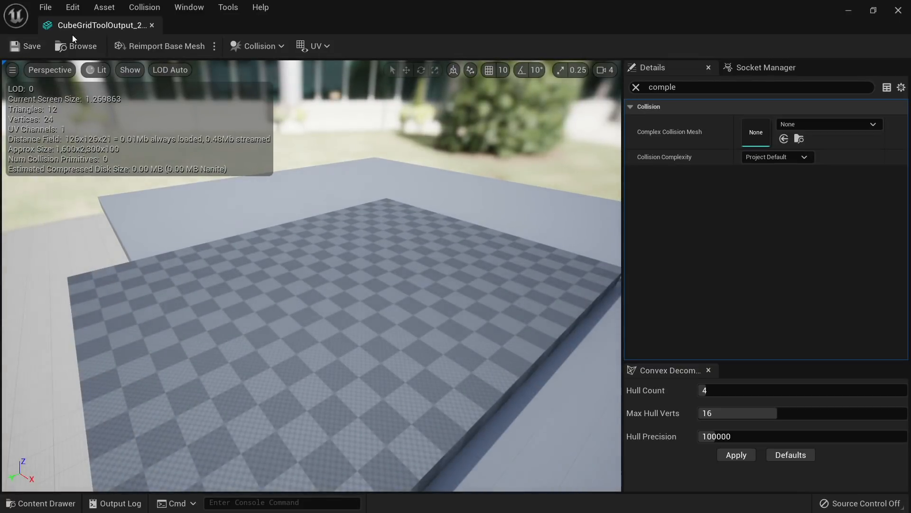
Try generating convex decomposition collision for the floor mesh with Hull Count 4, Max Hull Verts 16 and Hull Precision 100000
{"action": "left_click", "coordinate": [636, 89]}
{"action": "left_click", "coordinate": [730, 454]}
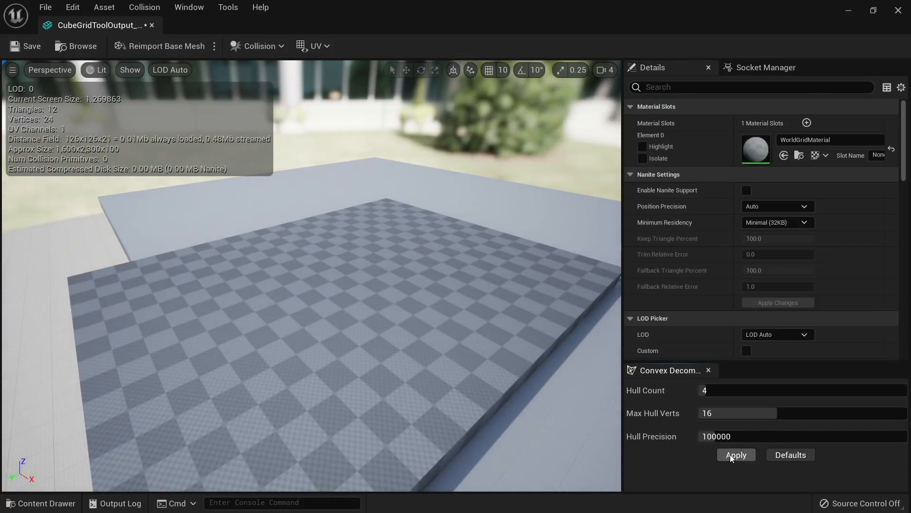
{"action": "left_click_drag", "start_coordinate": [409, 370], "coordinate": [456, 342]}
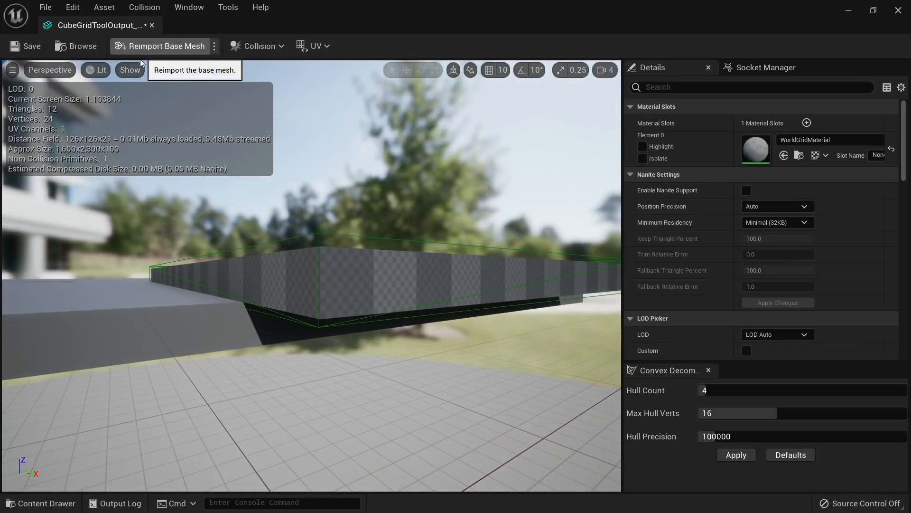
{"action": "left_click_drag", "start_coordinate": [301, 117], "coordinate": [327, 156]}
Replace the floor mesh's convex collision with a box simplified collision and return to the level
{"action": "left_click", "coordinate": [250, 45]}
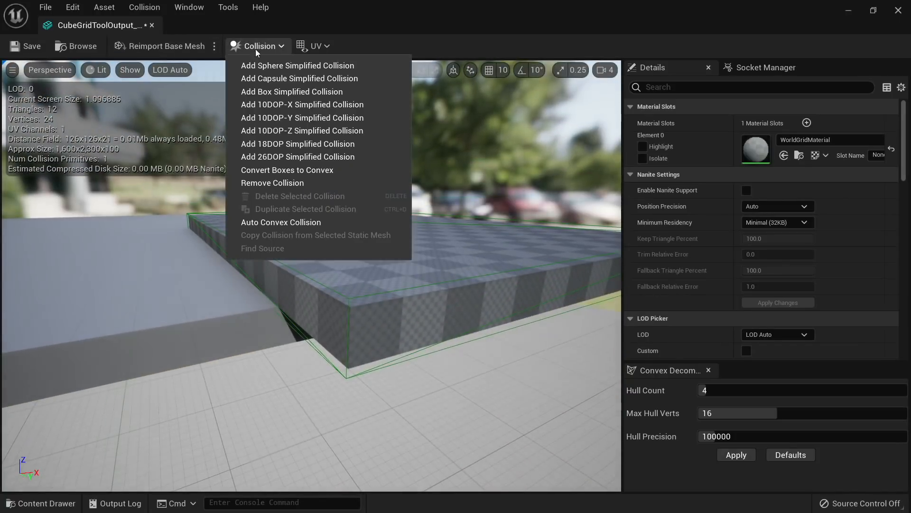
{"action": "left_click", "coordinate": [280, 183]}
{"action": "left_click", "coordinate": [266, 46]}
{"action": "left_click", "coordinate": [274, 91]}
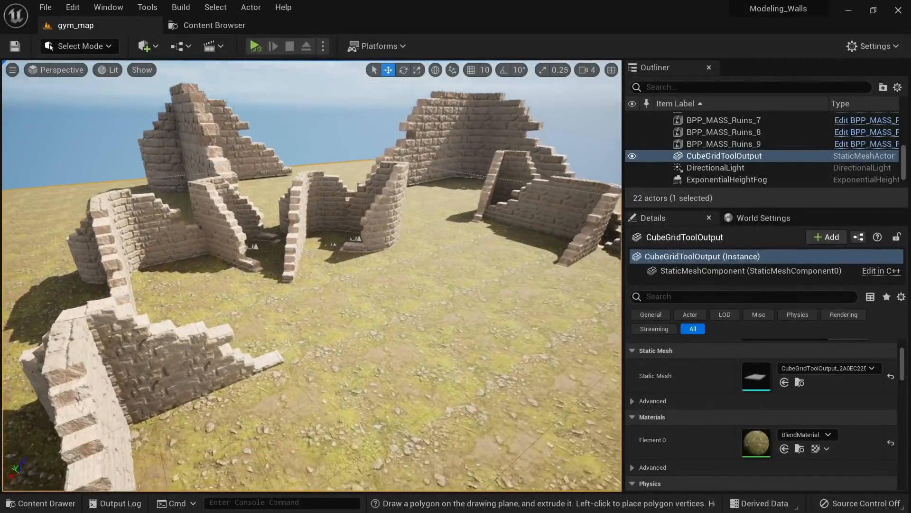
Examine the floor's triangle density in wireframe view, starting from Mesh Paint mode, and return to the lit view in Select mode
{"action": "right_click_drag", "start_coordinate": [312, 275], "coordinate": [322, 327]}
{"action": "left_click", "coordinate": [101, 46]}
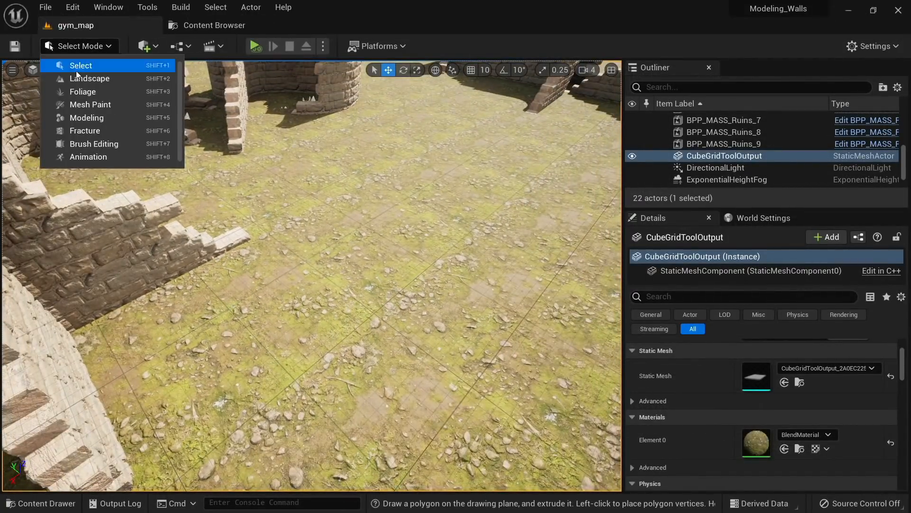
{"action": "left_click", "coordinate": [98, 104]}
{"action": "mouse_move", "coordinate": [480, 217]}
{"action": "right_mouse_down"}
{"action": "mouse_move", "coordinate": [485, 228]}
{"action": "mouse_move", "coordinate": [460, 265]}
{"action": "right_mouse_up"}
{"action": "key", "text": "alt+2"}
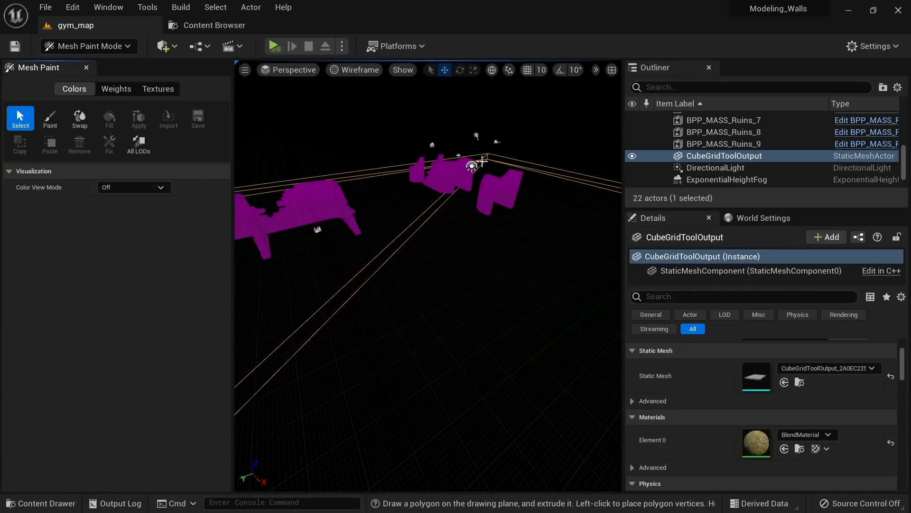
{"action": "mouse_move", "coordinate": [482, 161]}
{"action": "right_mouse_down"}
{"action": "mouse_move", "coordinate": [402, 209]}
{"action": "mouse_move", "coordinate": [365, 211]}
{"action": "mouse_move", "coordinate": [427, 238]}
{"action": "mouse_move", "coordinate": [434, 258]}
{"action": "right_mouse_up"}
{"action": "key", "text": "shift+1"}
{"action": "key", "text": "alt+4"}
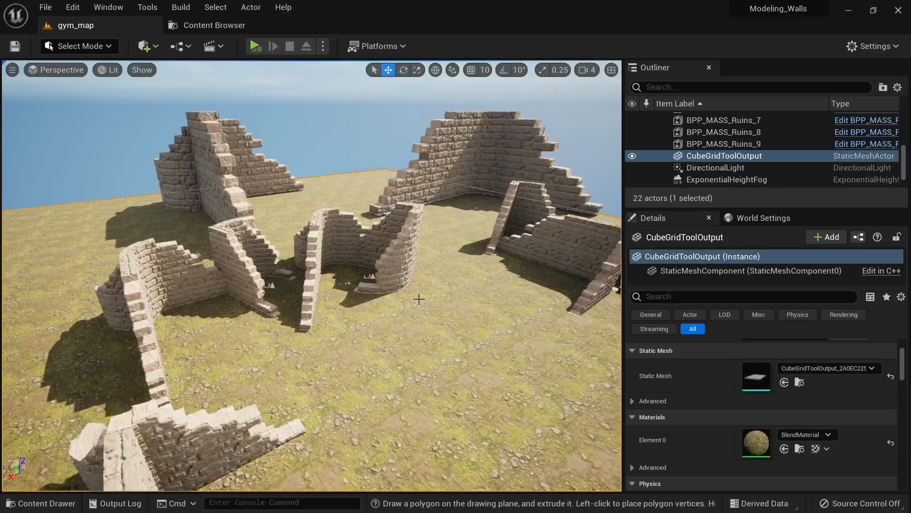
{"action": "scroll", "coordinate": [427, 308], "scroll_direction": "up", "scroll_amount": 5}
{"action": "scroll", "coordinate": [422, 346], "scroll_direction": "up", "scroll_amount": 5}
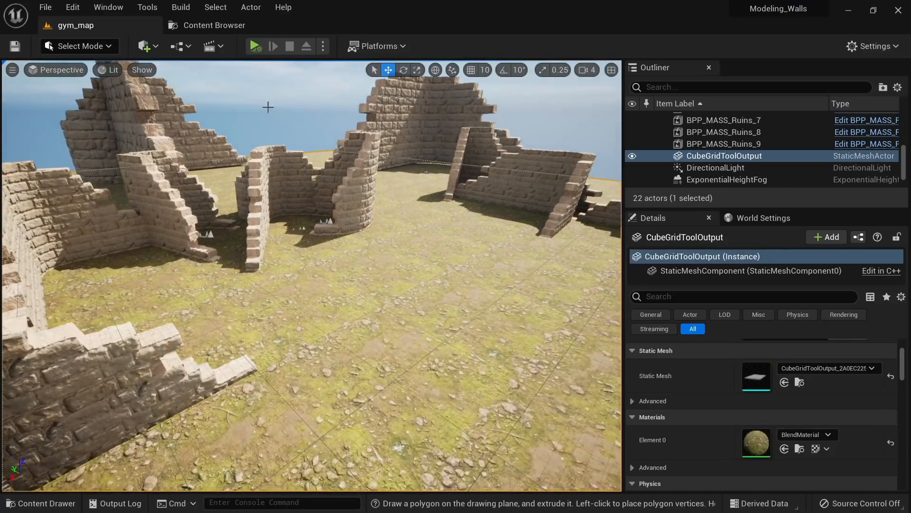
Remesh the floor in Modeling mode with a target triangle count of 5000 and accept the result
{"action": "left_click", "coordinate": [106, 51]}
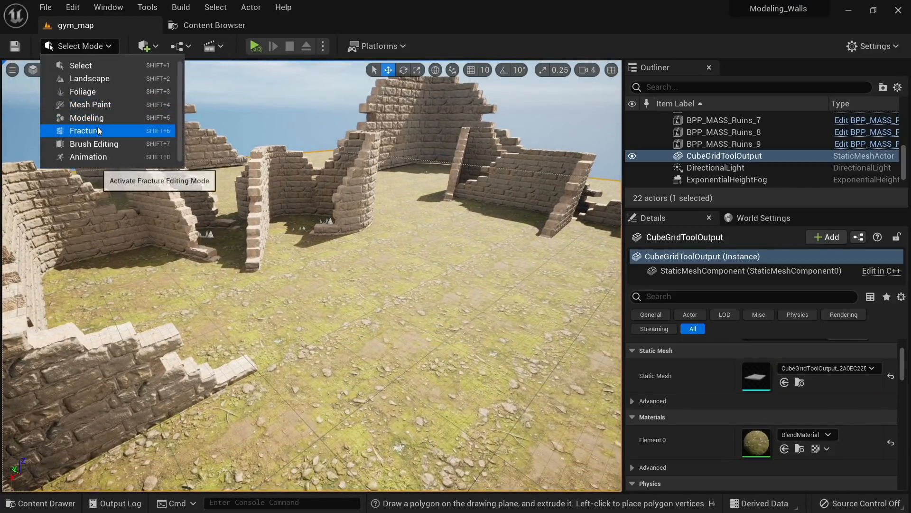
{"action": "left_click", "coordinate": [97, 118]}
{"action": "scroll", "coordinate": [58, 286], "scroll_direction": "down", "scroll_amount": 8}
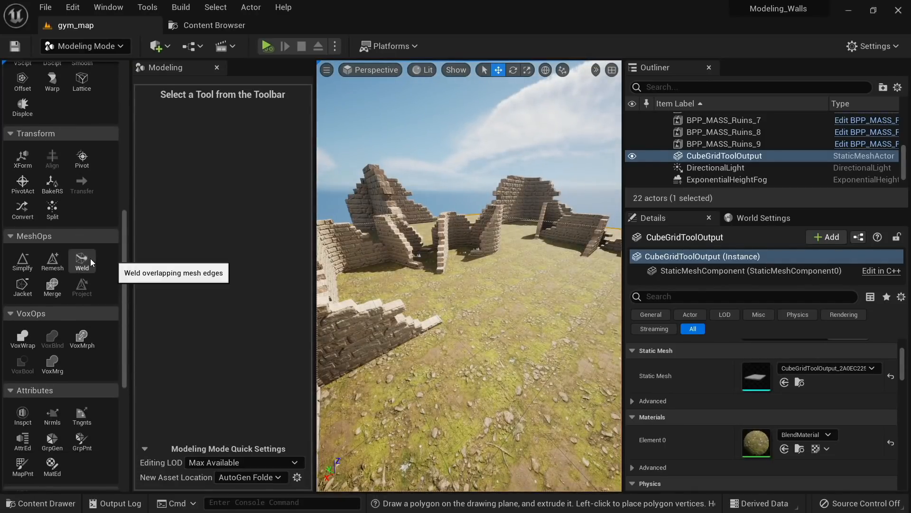
{"action": "scroll", "coordinate": [58, 278], "scroll_direction": "down", "scroll_amount": 5}
{"action": "scroll", "coordinate": [78, 318], "scroll_direction": "up", "scroll_amount": 10}
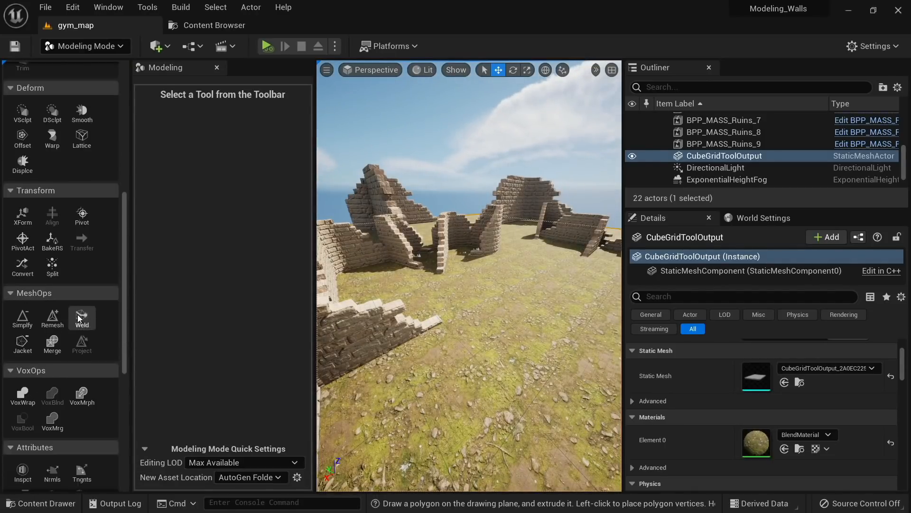
{"action": "scroll", "coordinate": [73, 188], "scroll_direction": "up", "scroll_amount": 4}
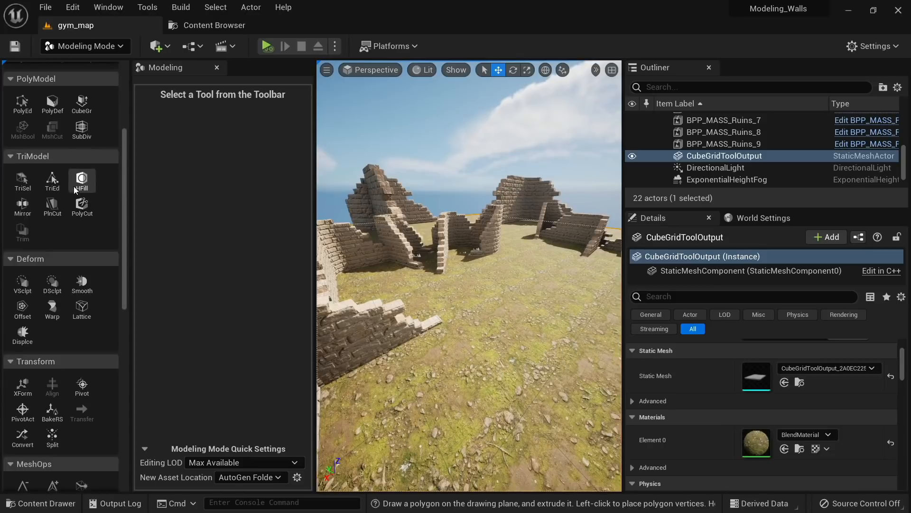
{"action": "scroll", "coordinate": [64, 283], "scroll_direction": "down", "scroll_amount": 6}
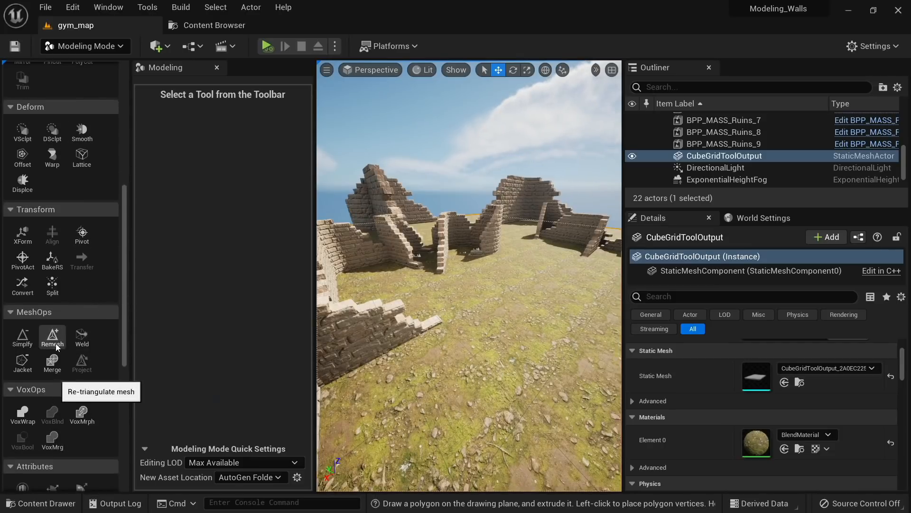
{"action": "left_click", "coordinate": [52, 334]}
{"action": "right_click_drag", "start_coordinate": [469, 275], "coordinate": [491, 275]}
{"action": "right_click_drag", "start_coordinate": [468, 363], "coordinate": [444, 395]}
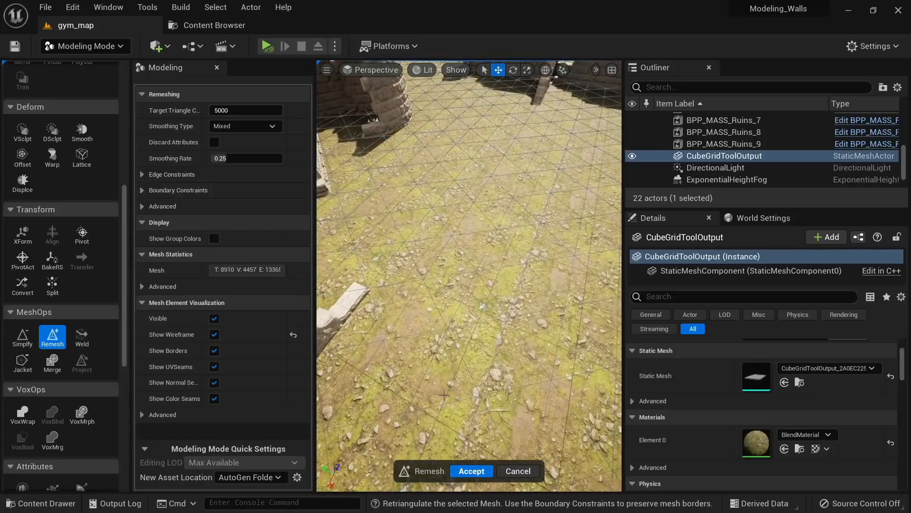
{"action": "left_click", "coordinate": [469, 471]}
{"action": "right_click_drag", "start_coordinate": [447, 353], "coordinate": [460, 301]}
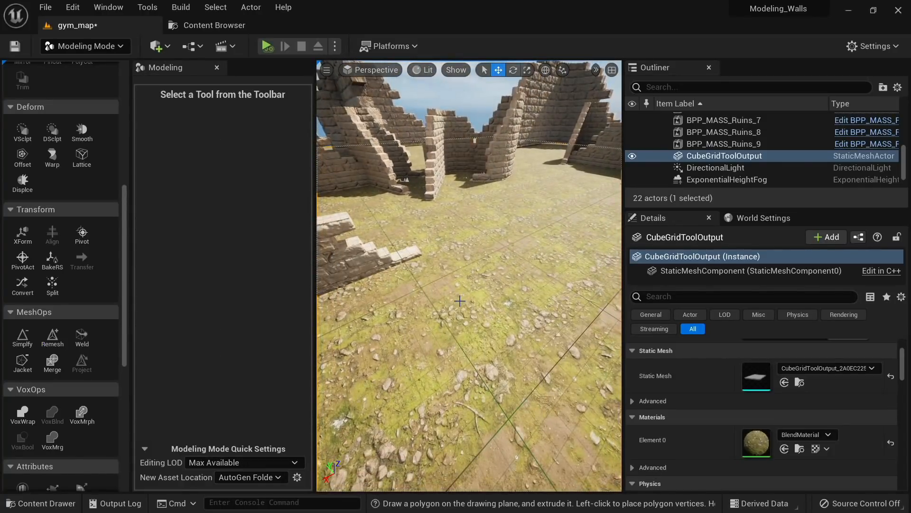
Switch to Mesh Paint mode and activate vertex color painting on the remeshed floor
{"action": "key", "text": "shift+1"}
{"action": "left_click", "coordinate": [65, 46]}
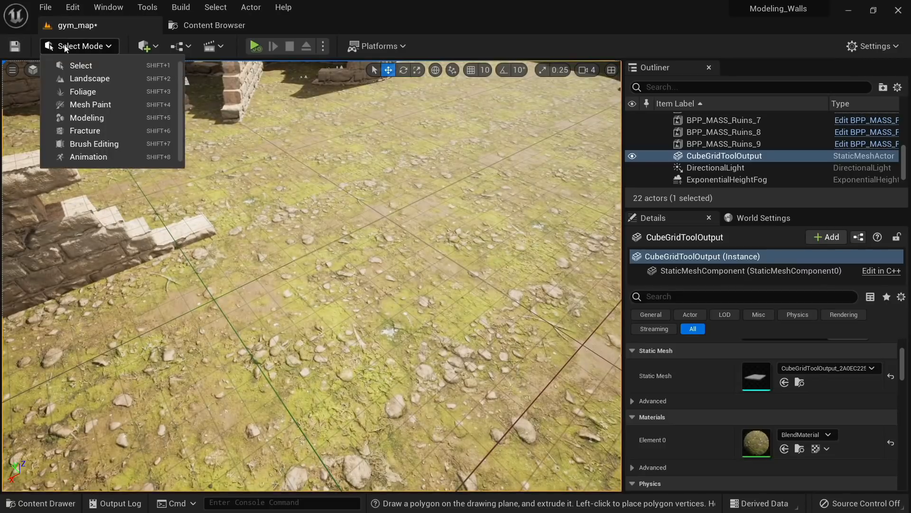
{"action": "left_click", "coordinate": [96, 107]}
{"action": "left_click", "coordinate": [50, 118]}
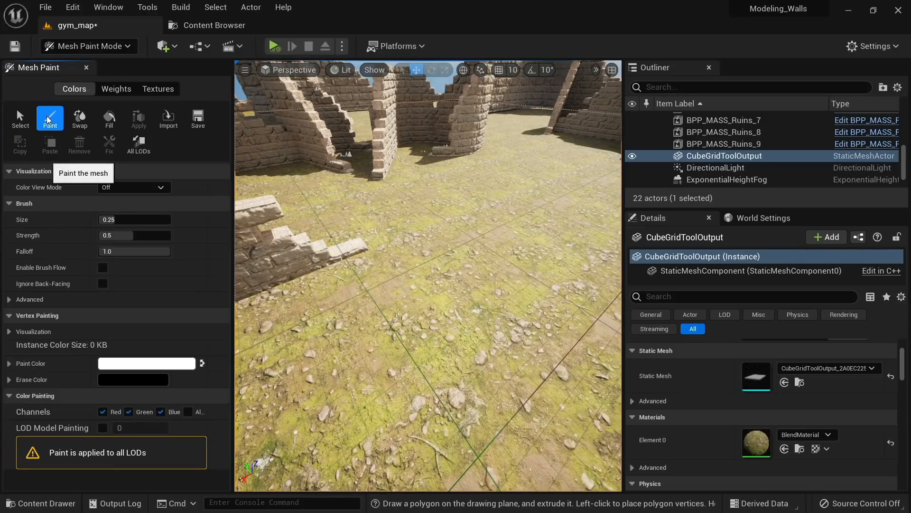
Examine the floor's vertex colors in the RGB Channels view, then set Color View Mode back to Off
{"action": "left_click", "coordinate": [150, 187]}
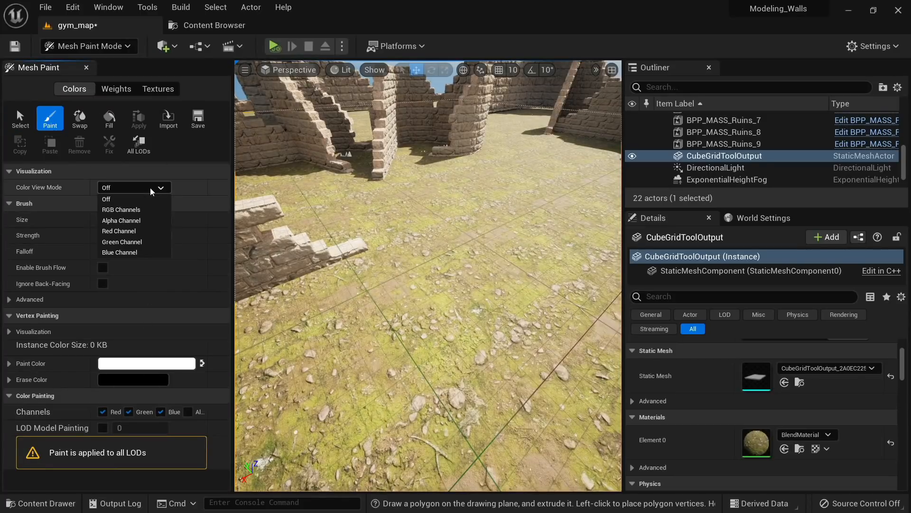
{"action": "left_click", "coordinate": [133, 210]}
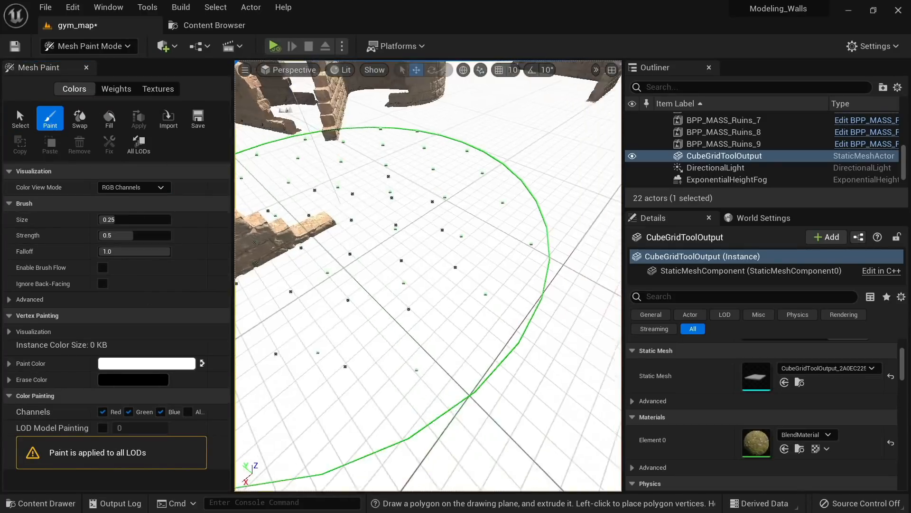
{"action": "left_click", "coordinate": [130, 188]}
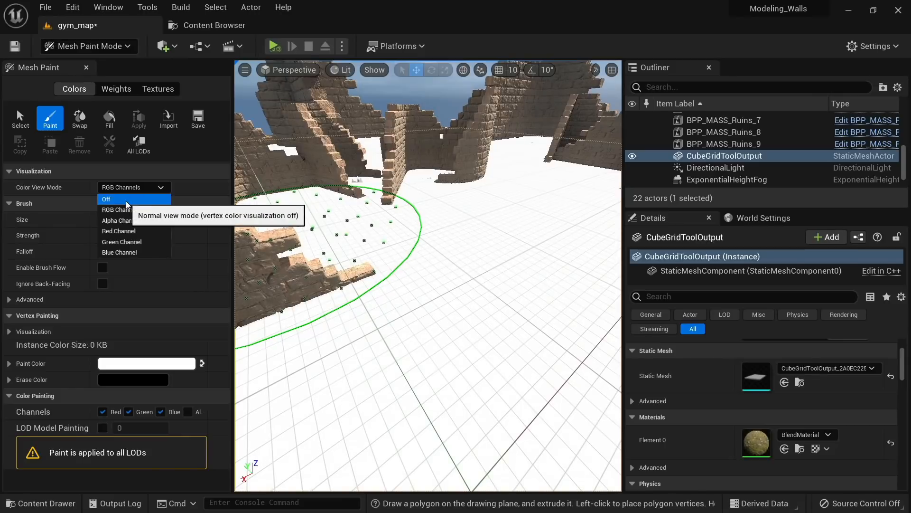
{"action": "left_click", "coordinate": [126, 200]}
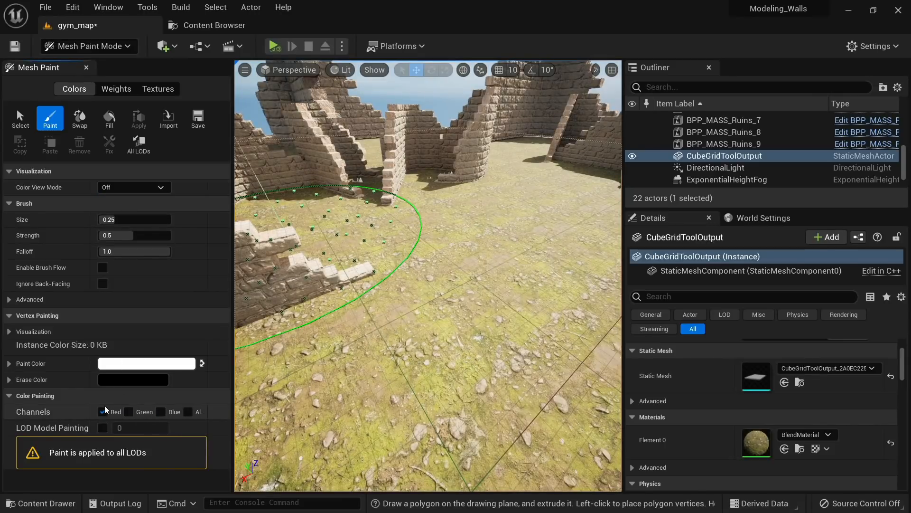
Try painting a Green-channel patch beside the broken foreground wall with brush size 0.1156 and strength 0.3272
{"action": "left_click", "coordinate": [103, 411]}
{"action": "left_click", "coordinate": [128, 412]}
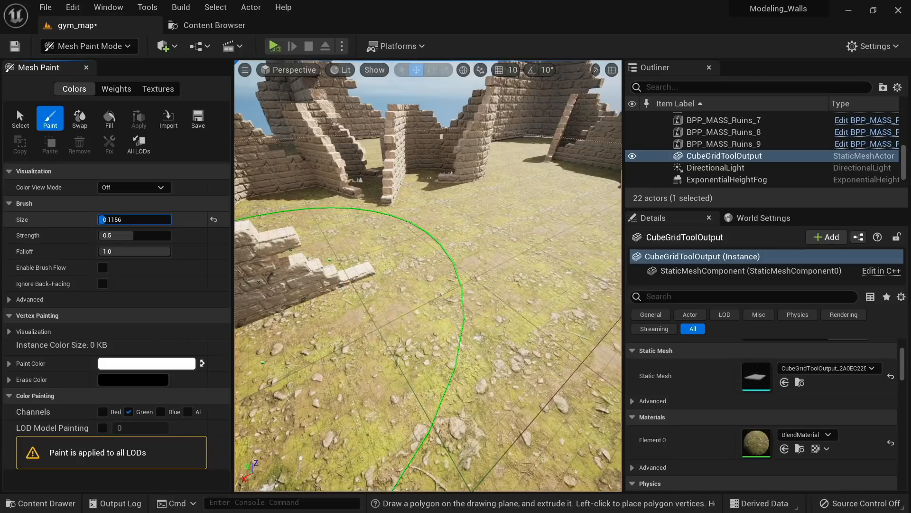
{"action": "mouse_move", "coordinate": [135, 219]}
{"action": "left_mouse_down"}
{"action": "mouse_move", "coordinate": [155, 238]}
{"action": "mouse_move", "coordinate": [121, 235]}
{"action": "left_mouse_up"}
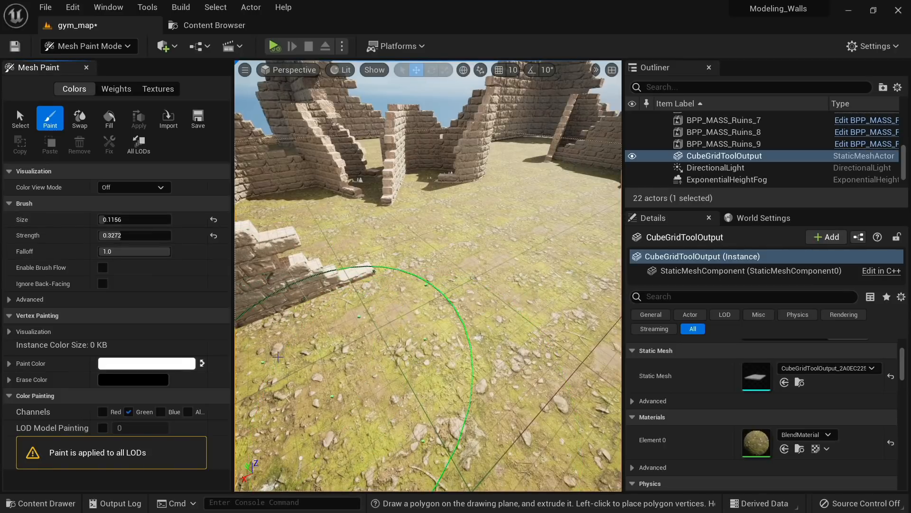
{"action": "left_click_drag", "start_coordinate": [412, 357], "coordinate": [409, 319]}
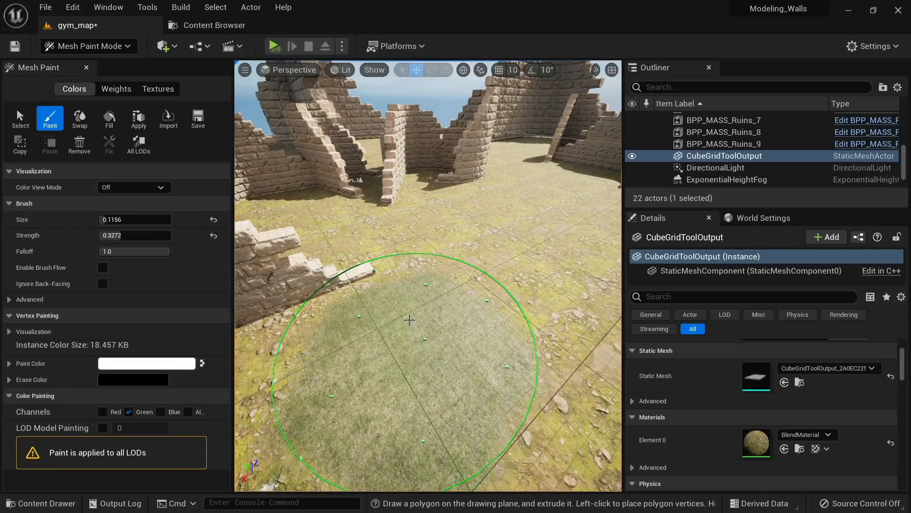
{"action": "right_click_drag", "start_coordinate": [410, 318], "coordinate": [401, 299]}
{"action": "mouse_move", "coordinate": [419, 249]}
{"action": "right_mouse_down"}
{"action": "mouse_move", "coordinate": [417, 325]}
{"action": "mouse_move", "coordinate": [397, 247]}
{"action": "right_mouse_up"}
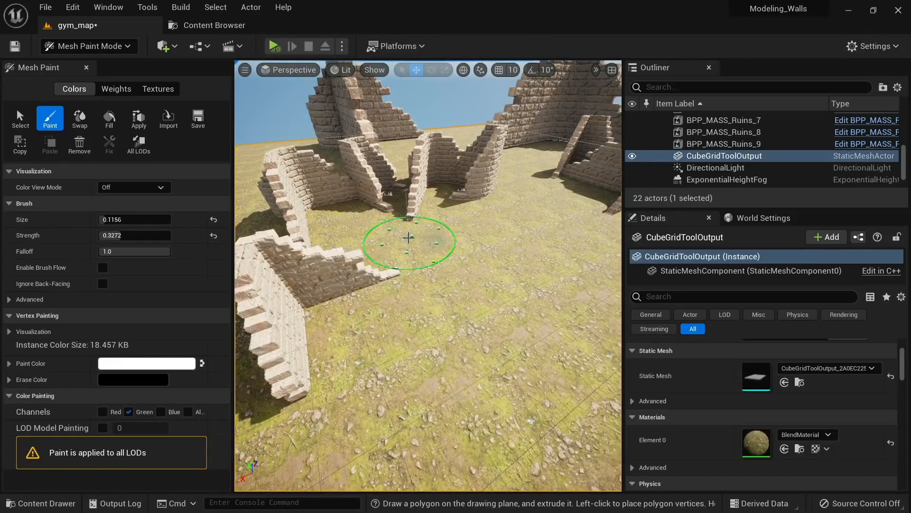
Paint a broad Red-channel path from the foreground to the gap between the ruins with brush size 0.1668 and strength 0.3144
{"action": "left_click", "coordinate": [137, 410]}
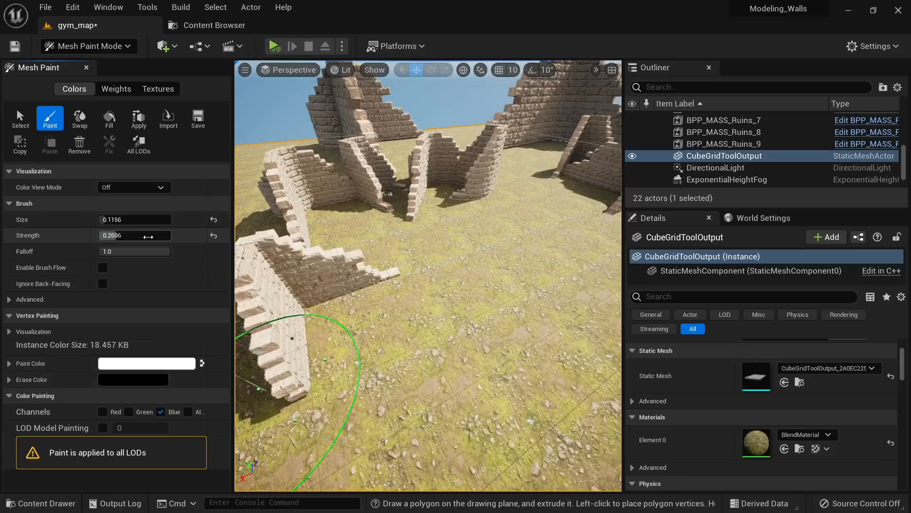
{"action": "left_click_drag", "start_coordinate": [153, 222], "coordinate": [170, 237]}
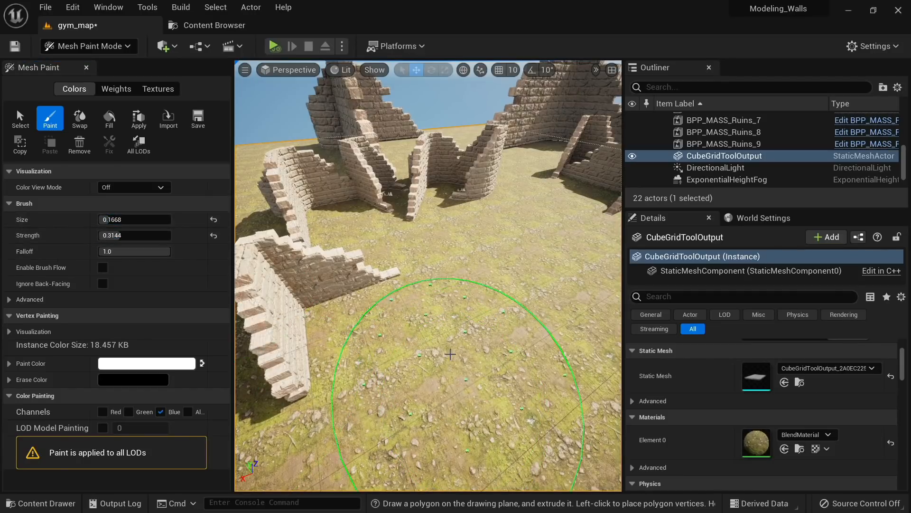
{"action": "left_click", "coordinate": [103, 412]}
{"action": "mouse_move", "coordinate": [429, 387]}
{"action": "left_mouse_down"}
{"action": "mouse_move", "coordinate": [446, 255]}
{"action": "mouse_move", "coordinate": [482, 234]}
{"action": "mouse_move", "coordinate": [482, 164]}
{"action": "left_mouse_up"}
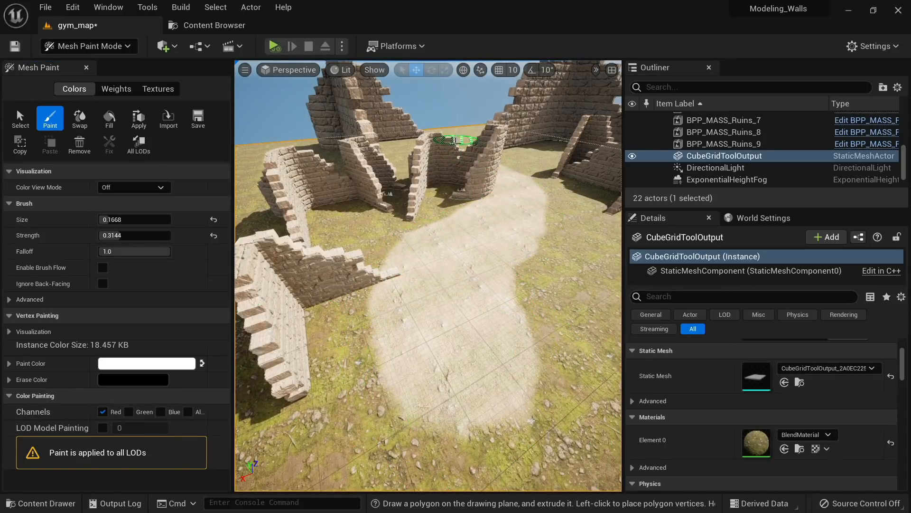
{"action": "mouse_move", "coordinate": [487, 248]}
{"action": "left_mouse_down"}
{"action": "mouse_move", "coordinate": [523, 273]}
{"action": "mouse_move", "coordinate": [480, 280]}
{"action": "left_mouse_up"}
{"action": "mouse_move", "coordinate": [481, 280]}
{"action": "right_mouse_down"}
{"action": "mouse_move", "coordinate": [477, 232]}
{"action": "mouse_move", "coordinate": [465, 278]}
{"action": "right_mouse_up"}
{"action": "key", "text": "w"}
{"action": "key", "text": "s"}
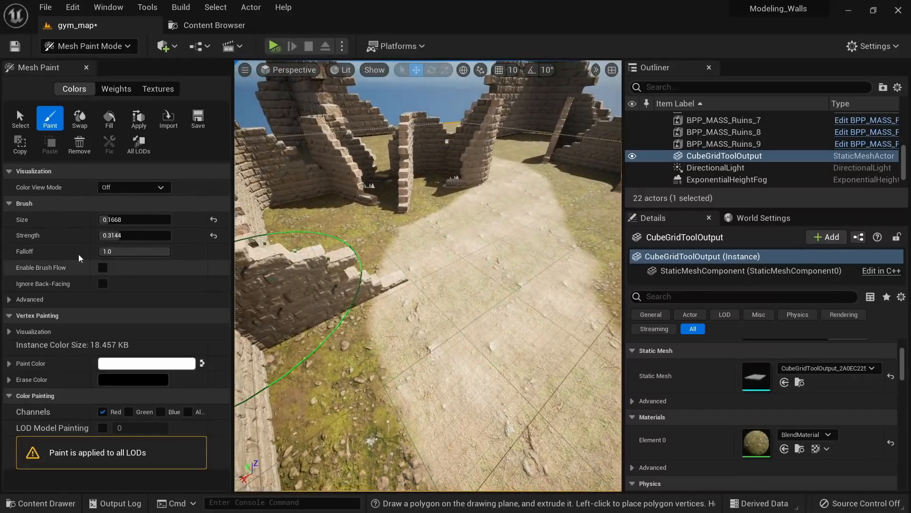
Paint narrower Red-channel branches from the main path toward the ruins on both sides with brush size 0.0644 and strength 0.5
{"action": "left_click_drag", "start_coordinate": [134, 233], "coordinate": [185, 234]}
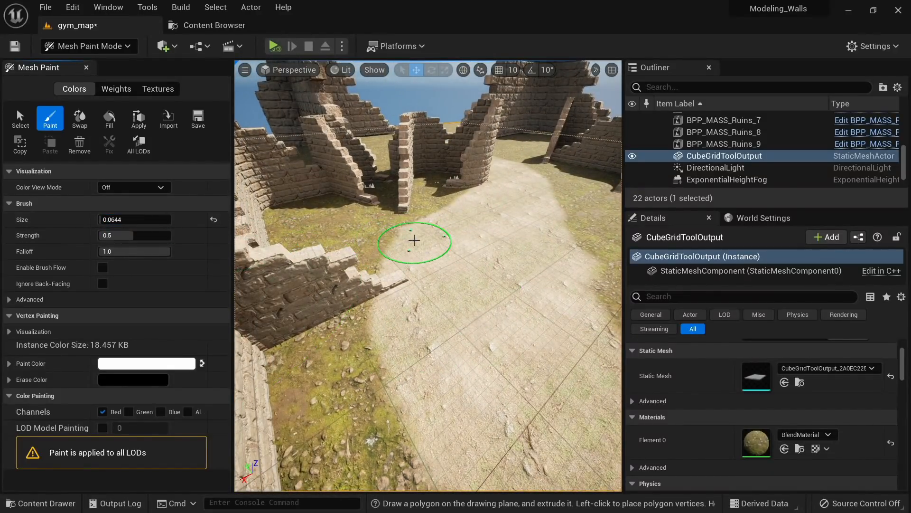
{"action": "mouse_move", "coordinate": [413, 240]}
{"action": "left_mouse_down"}
{"action": "mouse_move", "coordinate": [332, 238]}
{"action": "mouse_move", "coordinate": [281, 210]}
{"action": "left_mouse_up"}
{"action": "mouse_move", "coordinate": [404, 262]}
{"action": "right_mouse_down"}
{"action": "mouse_move", "coordinate": [429, 245]}
{"action": "mouse_move", "coordinate": [409, 262]}
{"action": "right_mouse_up"}
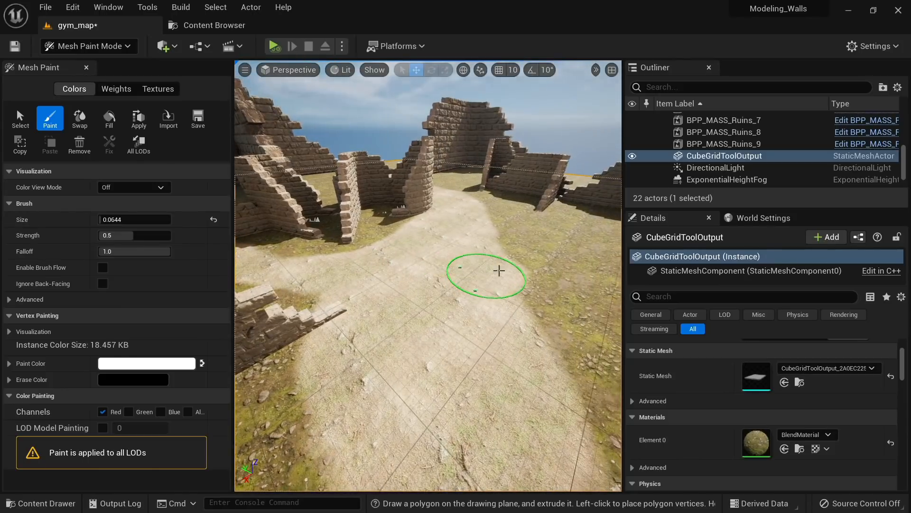
{"action": "mouse_move", "coordinate": [517, 296]}
{"action": "left_mouse_down"}
{"action": "mouse_move", "coordinate": [579, 271]}
{"action": "mouse_move", "coordinate": [602, 214]}
{"action": "left_mouse_up"}
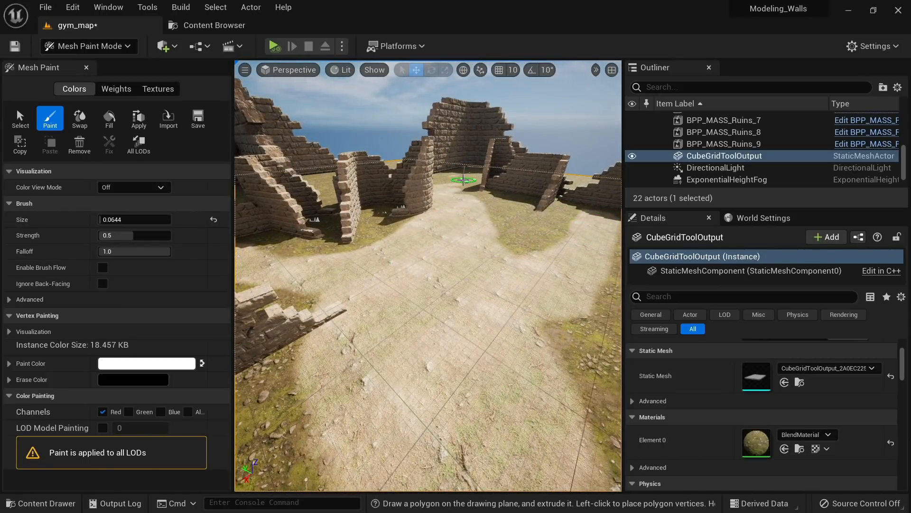
{"action": "mouse_move", "coordinate": [460, 190]}
{"action": "right_mouse_down"}
{"action": "mouse_move", "coordinate": [448, 212]}
{"action": "mouse_move", "coordinate": [441, 278]}
{"action": "right_mouse_up"}
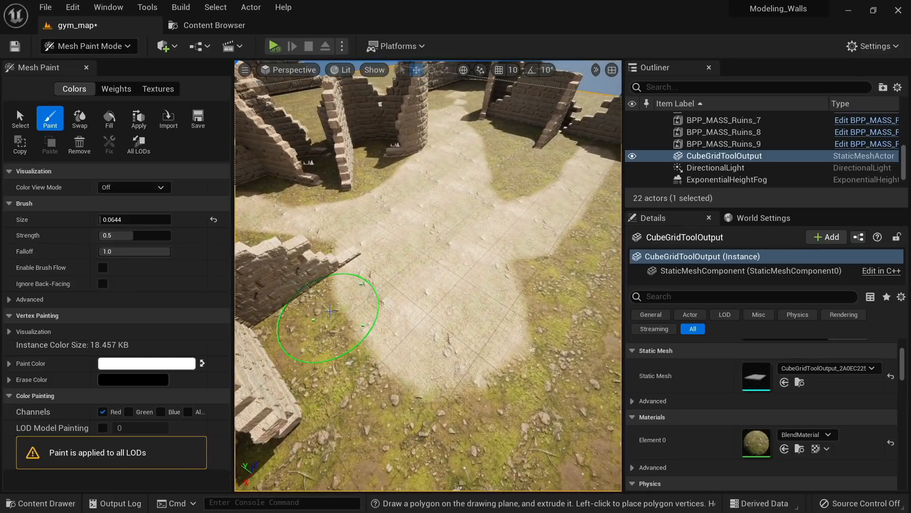
Erase Red from the main path's near edge, then extend the narrowed path farther into the foreground with brush size 0.0644 and strength 0.5
{"action": "mouse_move", "coordinate": [378, 281]}
{"action": "left_mouse_down", "text": "shift"}
{"action": "mouse_move", "coordinate": [391, 257]}
{"action": "mouse_move", "coordinate": [524, 354]}
{"action": "mouse_move", "coordinate": [558, 359]}
{"action": "mouse_move", "coordinate": [430, 318]}
{"action": "mouse_move", "coordinate": [474, 437]}
{"action": "left_mouse_up", "text": "shift"}
{"action": "mouse_move", "coordinate": [469, 442]}
{"action": "right_mouse_down"}
{"action": "mouse_move", "coordinate": [470, 320]}
{"action": "mouse_move", "coordinate": [448, 398]}
{"action": "right_mouse_up"}
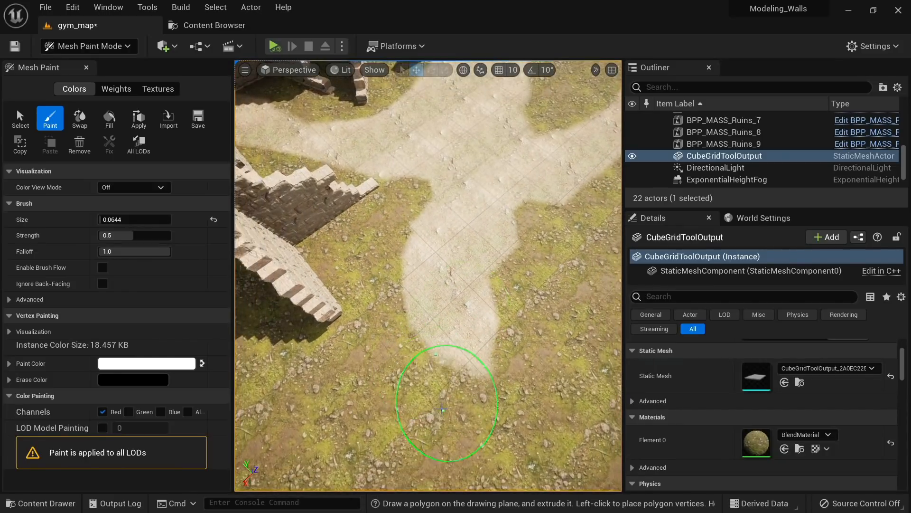
{"action": "mouse_move", "coordinate": [453, 357]}
{"action": "left_mouse_down"}
{"action": "mouse_move", "coordinate": [427, 402]}
{"action": "mouse_move", "coordinate": [465, 324]}
{"action": "mouse_move", "coordinate": [466, 458]}
{"action": "left_mouse_up"}
{"action": "mouse_move", "coordinate": [466, 459]}
{"action": "right_mouse_down"}
{"action": "mouse_move", "coordinate": [459, 371]}
{"action": "mouse_move", "coordinate": [442, 441]}
{"action": "right_mouse_up"}
Paint Green-channel grass patches beside the broken foreground wall and on the mossy ground across the path with only the Green channel enabled
{"action": "left_click", "coordinate": [128, 412]}
{"action": "left_click", "coordinate": [103, 411]}
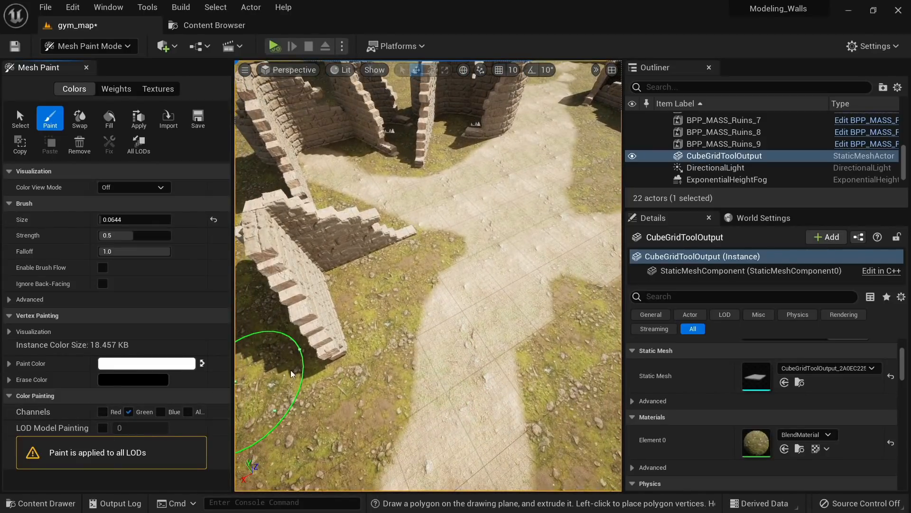
{"action": "mouse_move", "coordinate": [343, 320]}
{"action": "left_mouse_down"}
{"action": "mouse_move", "coordinate": [328, 277]}
{"action": "mouse_move", "coordinate": [357, 257]}
{"action": "left_mouse_up"}
{"action": "mouse_move", "coordinate": [357, 256]}
{"action": "right_mouse_down"}
{"action": "mouse_move", "coordinate": [358, 204]}
{"action": "mouse_move", "coordinate": [382, 322]}
{"action": "right_mouse_up"}
{"action": "mouse_move", "coordinate": [382, 323]}
{"action": "left_mouse_down"}
{"action": "mouse_move", "coordinate": [421, 302]}
{"action": "mouse_move", "coordinate": [445, 319]}
{"action": "left_mouse_up"}
{"action": "right_click_drag", "start_coordinate": [445, 319], "coordinate": [480, 259]}
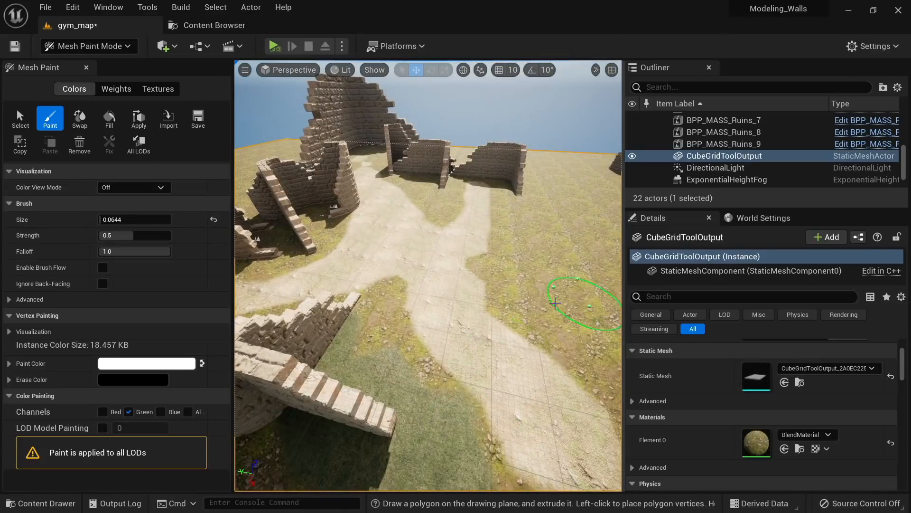
{"action": "left_click_drag", "start_coordinate": [533, 306], "coordinate": [580, 259]}
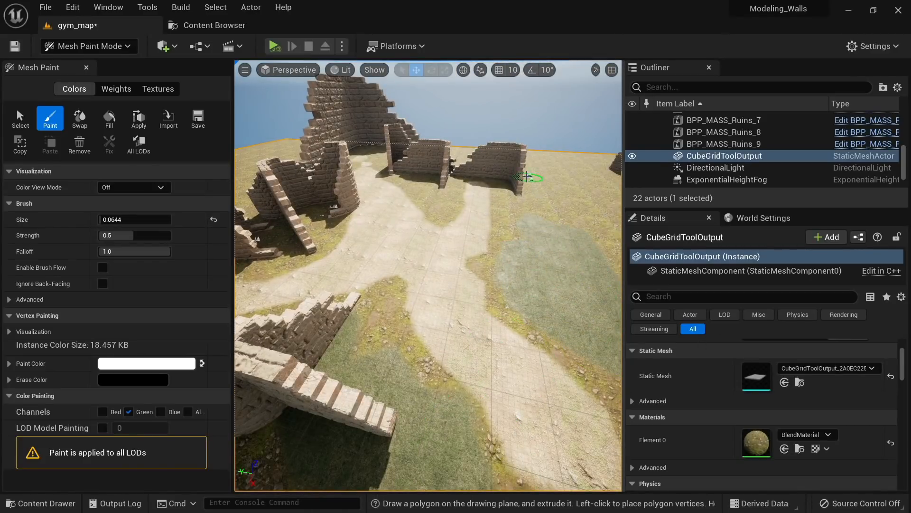
{"action": "right_click_drag", "start_coordinate": [557, 245], "coordinate": [491, 284]}
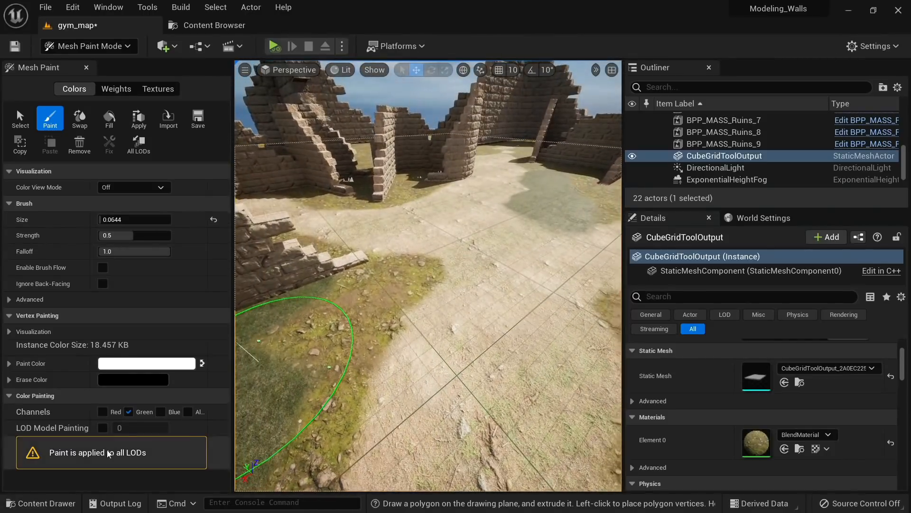
Erase a Red-channel patch from the path near the broken foreground wall with only the Red channel enabled
{"action": "left_click", "coordinate": [103, 413]}
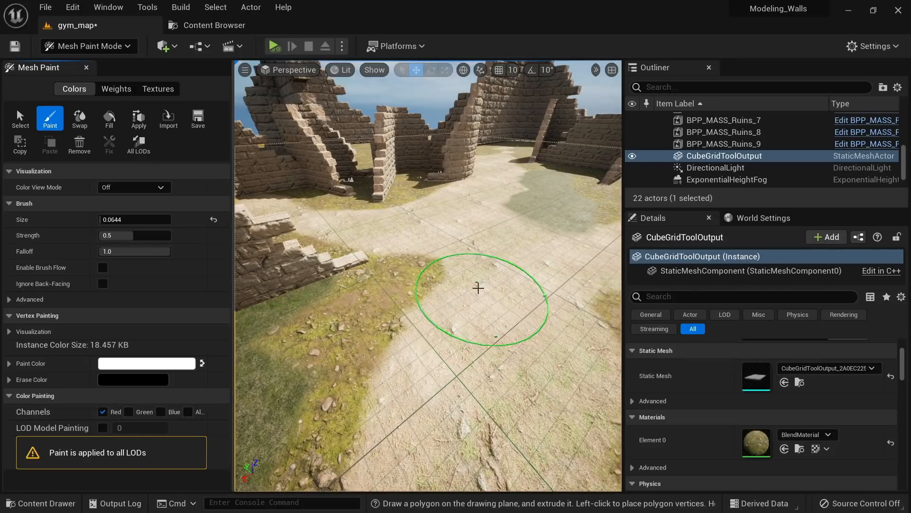
{"action": "left_click", "coordinate": [490, 301]}
{"action": "right_click_drag", "start_coordinate": [483, 255], "coordinate": [449, 372]}
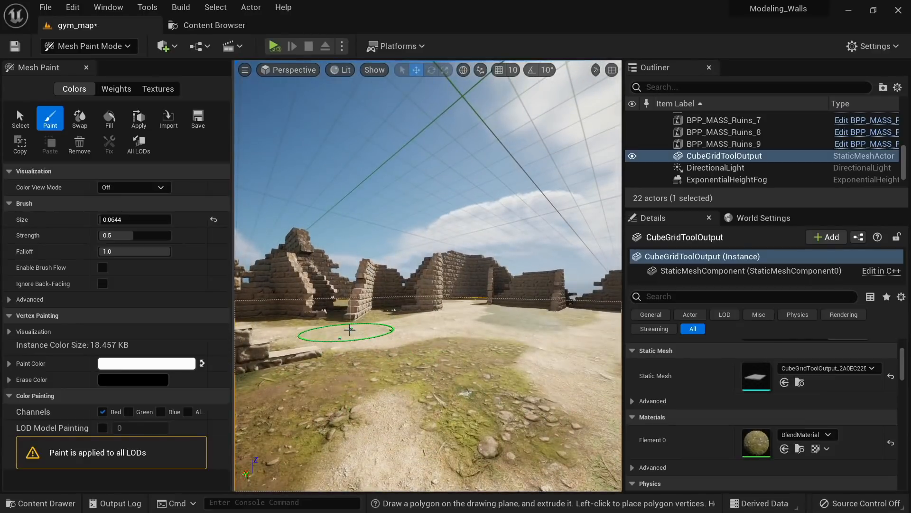
{"action": "mouse_move", "coordinate": [375, 332]}
{"action": "right_mouse_down"}
{"action": "mouse_move", "coordinate": [409, 367]}
{"action": "mouse_move", "coordinate": [428, 355]}
{"action": "right_mouse_up"}
Return to Select Mode, open the floor's BlendMaterial in a floating window beside the painted ground, and save gym_map
{"action": "key", "text": "shift+1"}
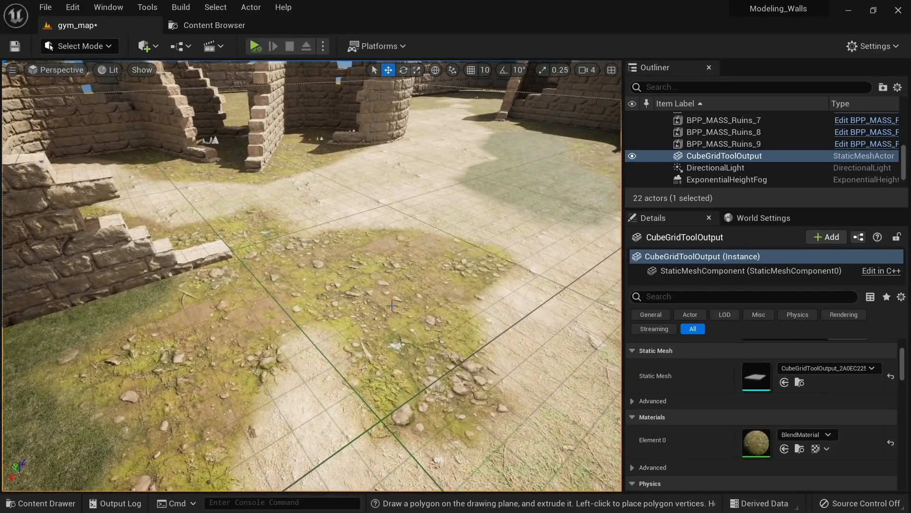
{"action": "double_click", "coordinate": [758, 454]}
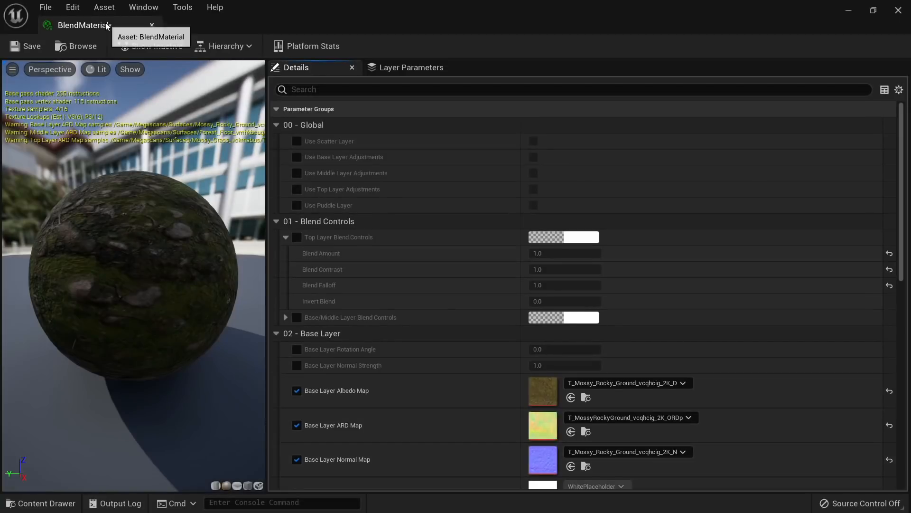
{"action": "left_click_drag", "start_coordinate": [106, 21], "coordinate": [494, 142]}
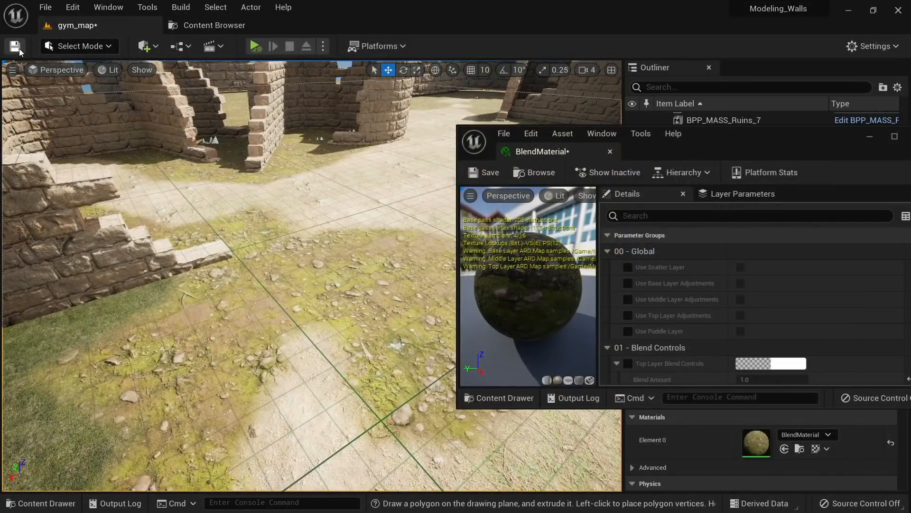
{"action": "left_click_drag", "start_coordinate": [756, 146], "coordinate": [763, 112]}
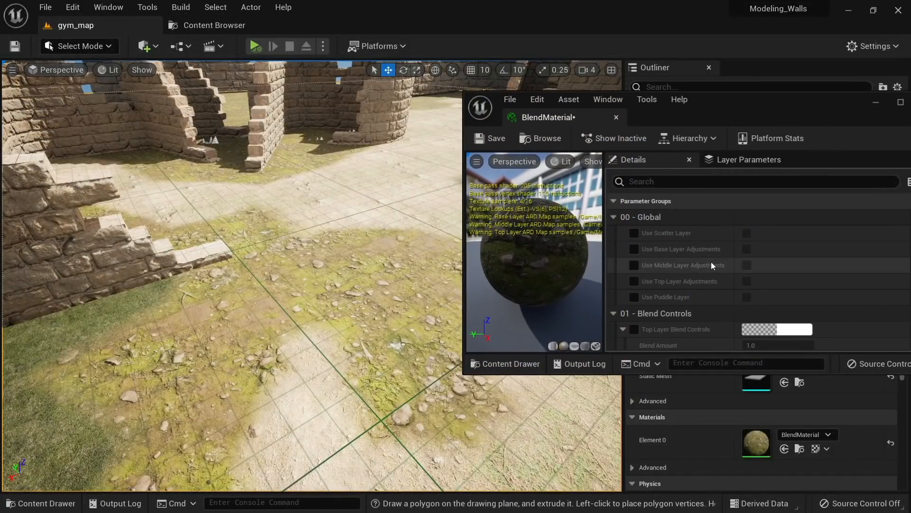
Enable the Top Layer Blend Controls and Base/Middle Layer Blend Controls overrides in BlendMaterial
{"action": "scroll", "coordinate": [745, 249], "scroll_direction": "down", "scroll_amount": 2}
{"action": "scroll", "coordinate": [744, 249], "scroll_direction": "down", "scroll_amount": 4}
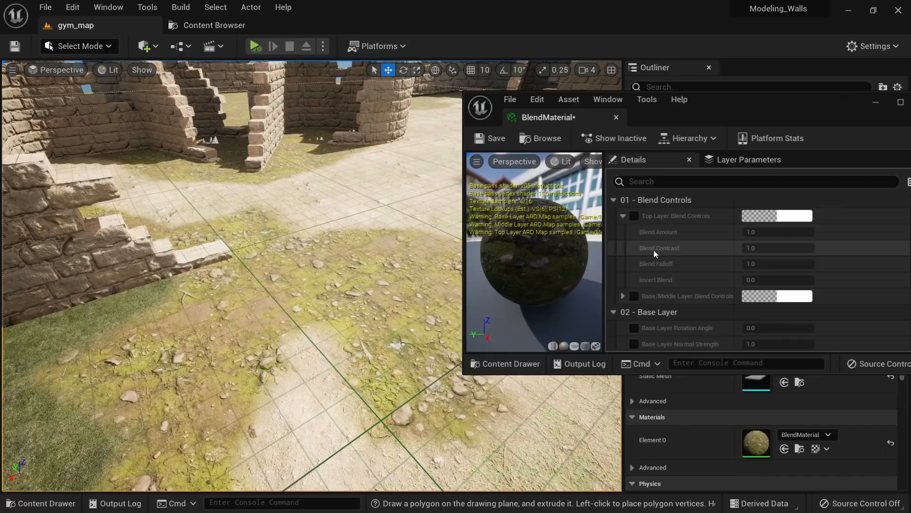
{"action": "left_click", "coordinate": [622, 296]}
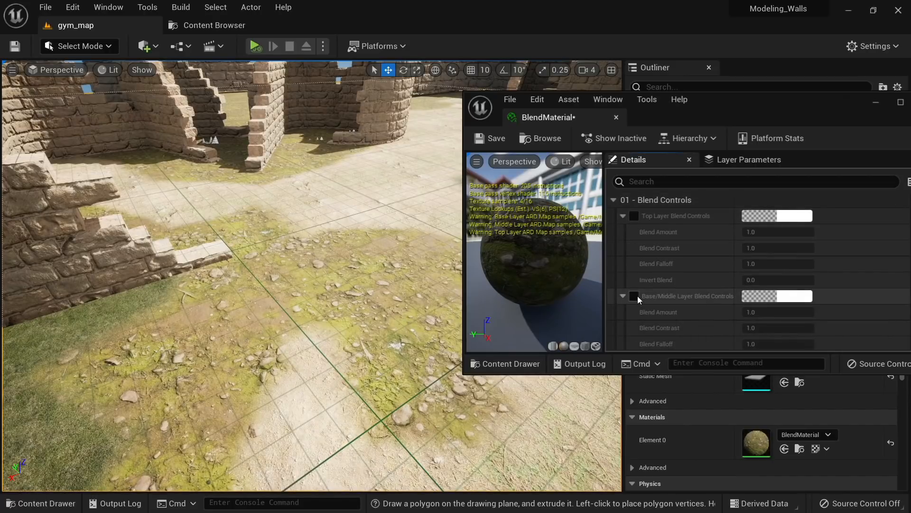
{"action": "left_click", "coordinate": [634, 296]}
{"action": "left_click", "coordinate": [634, 216]}
{"action": "right_click_drag", "start_coordinate": [443, 285], "coordinate": [465, 271]}
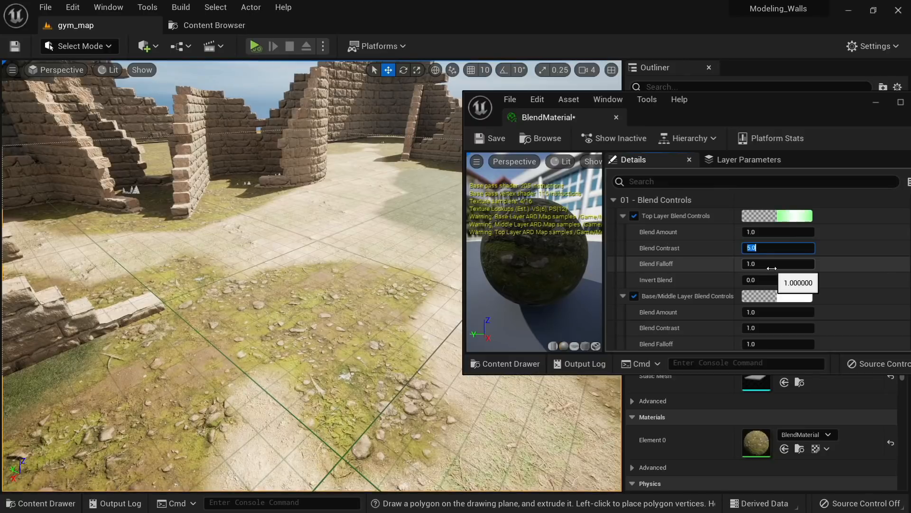
Try a Blend Contrast of 5.0 on the Base/Middle layer, then set it back to 1.0
{"action": "left_click", "coordinate": [770, 312]}
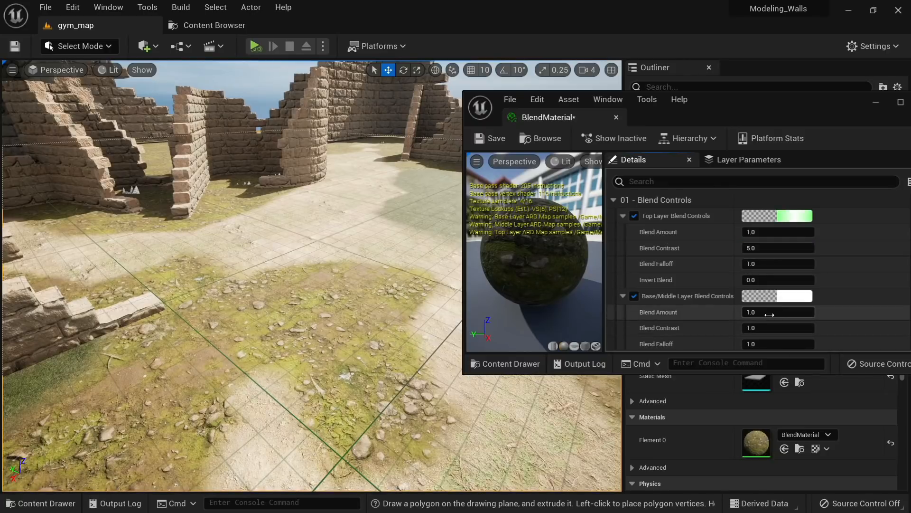
{"action": "left_click", "coordinate": [765, 328]}
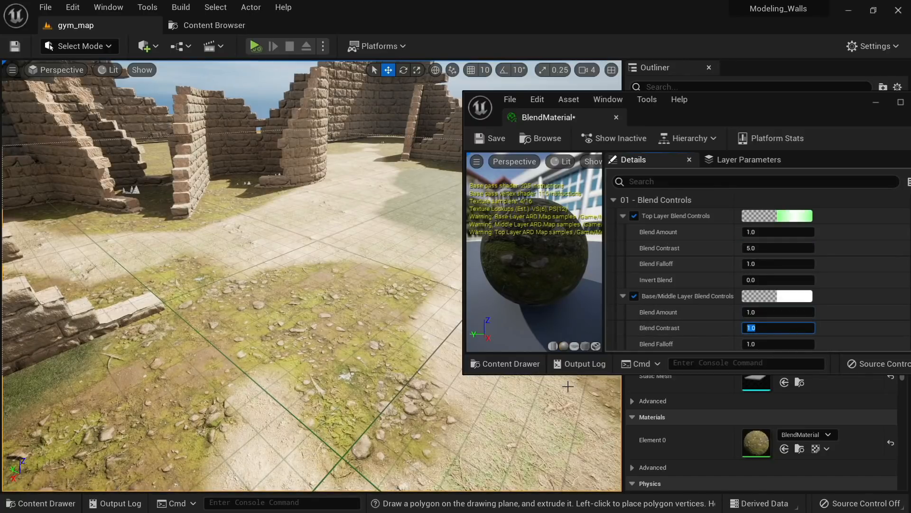
{"action": "type", "text": "5.0"}
{"action": "key", "text": "Return"}
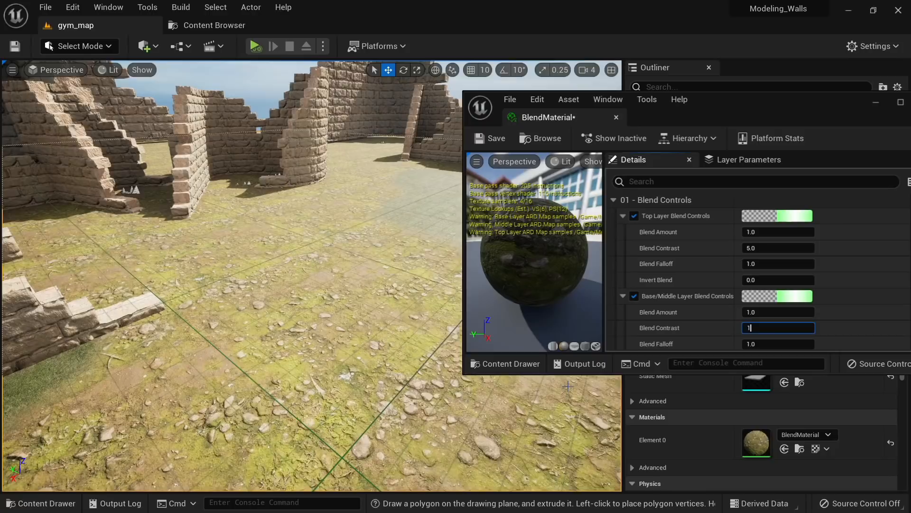
{"action": "key", "text": "Return"}
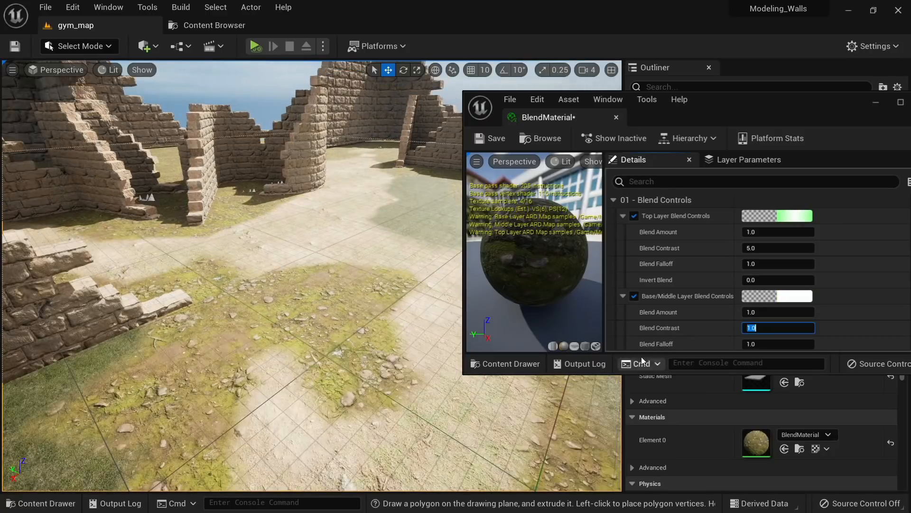
Try a Base/Middle Layer Blend Falloff of 0.1, then set it to 5.0 and inspect the ground up close
{"action": "scroll", "coordinate": [708, 340], "scroll_direction": "down", "scroll_amount": 1}
{"action": "left_click", "coordinate": [782, 326]}
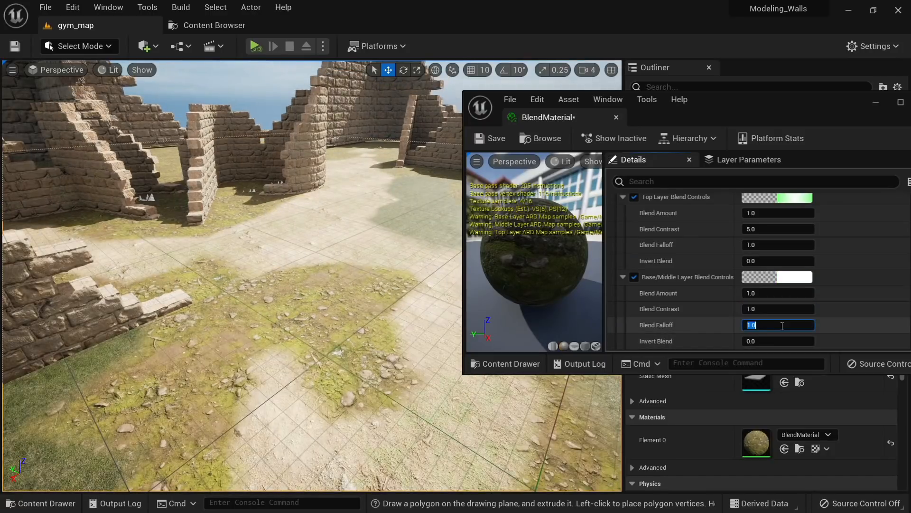
{"action": "type", "text": "0.1"}
{"action": "key", "text": "Return"}
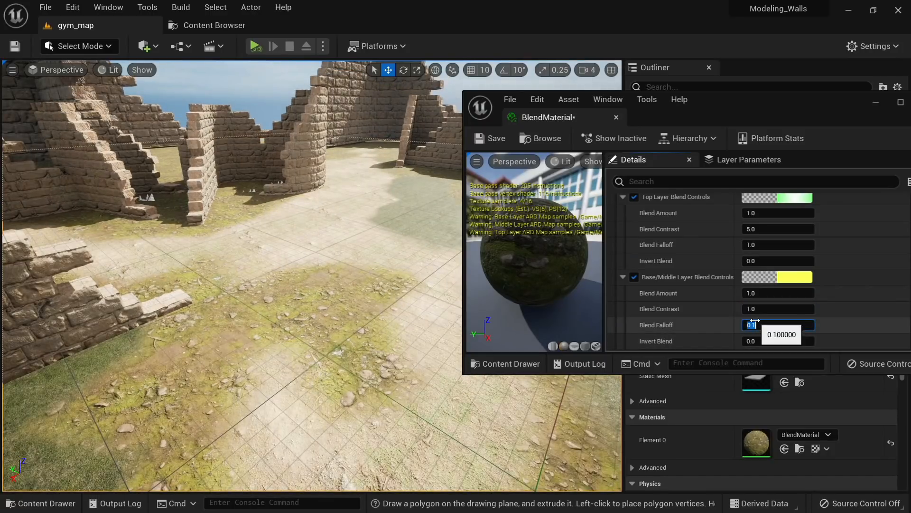
{"action": "type", "text": "5.0"}
{"action": "key", "text": "Return"}
{"action": "key", "text": "w"}
{"action": "mouse_move", "coordinate": [442, 351]}
{"action": "right_mouse_down"}
{"action": "mouse_move", "coordinate": [434, 375]}
{"action": "mouse_move", "coordinate": [439, 361]}
{"action": "right_mouse_up"}
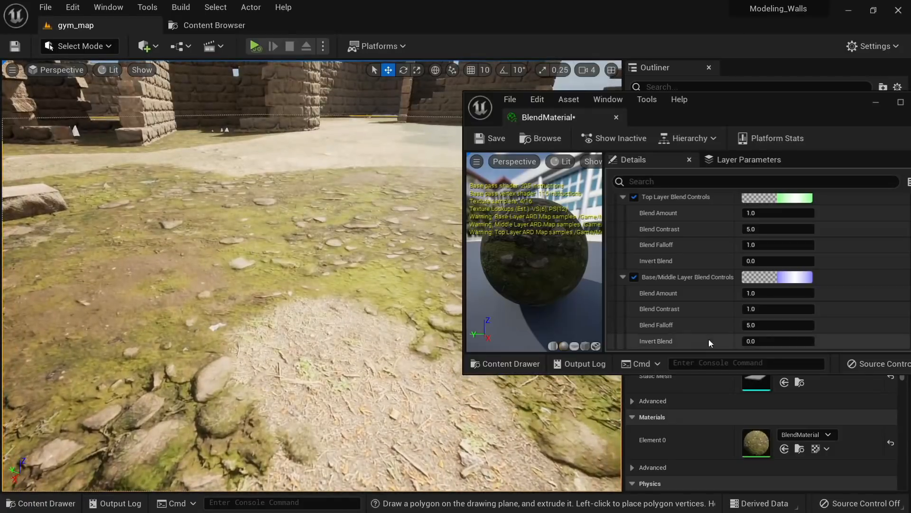
Set the Top Layer Blend Contrast to 1.0 and its Blend Falloff to 5.0
{"action": "left_click", "coordinate": [778, 229]}
{"action": "left_click", "coordinate": [779, 244]}
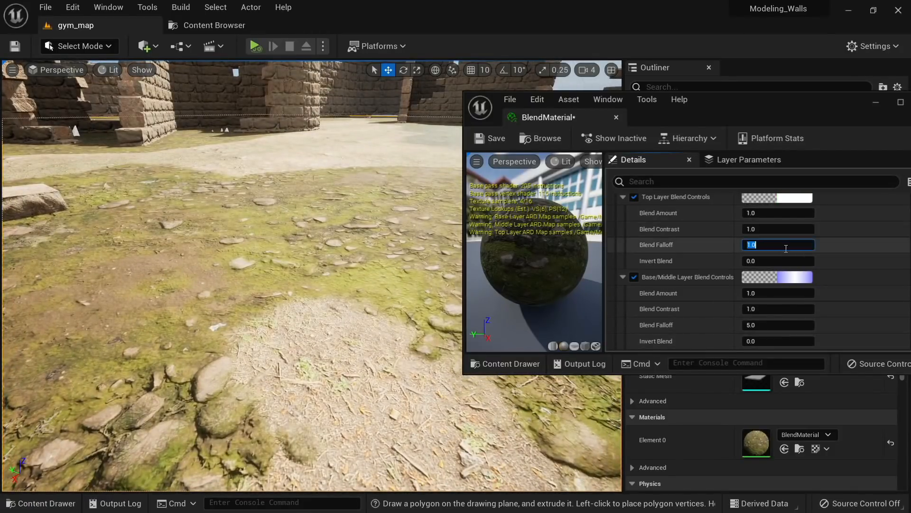
Try a low Base/Middle Layer Blend Contrast of 0.1, then return it to 1.0
{"action": "left_click", "coordinate": [778, 309]}
{"action": "type", "text": "2"}
{"action": "key", "text": "Return"}
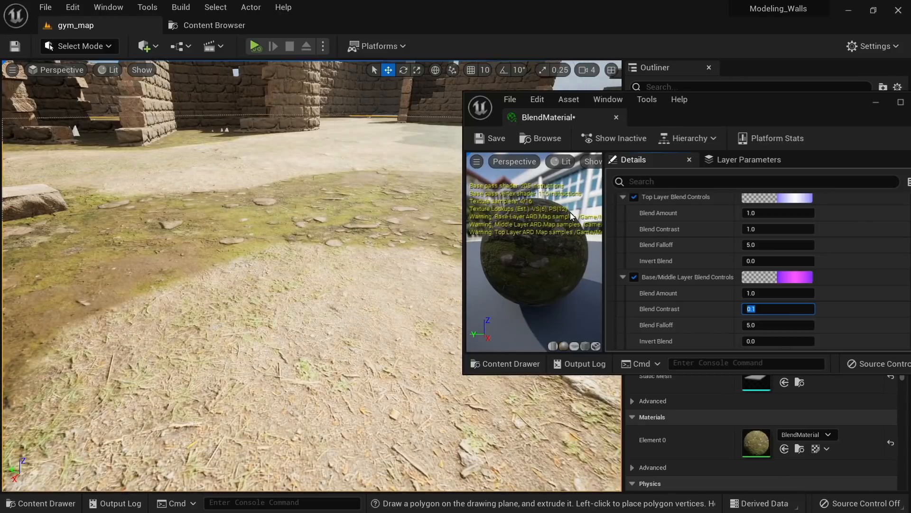
{"action": "type", "text": "1"}
{"action": "key", "text": "Return"}
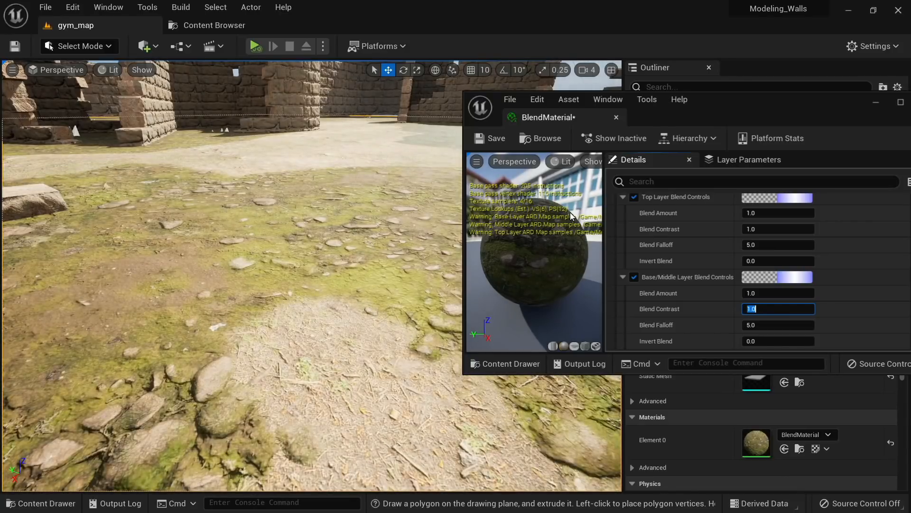
Compare Base/Middle Layer Blend Contrast values of 1.5, 1.2 and 1.1, and settle on 1.2
{"action": "type", "text": "1.5"}
{"action": "key", "text": "Return"}
{"action": "type", "text": "1"}
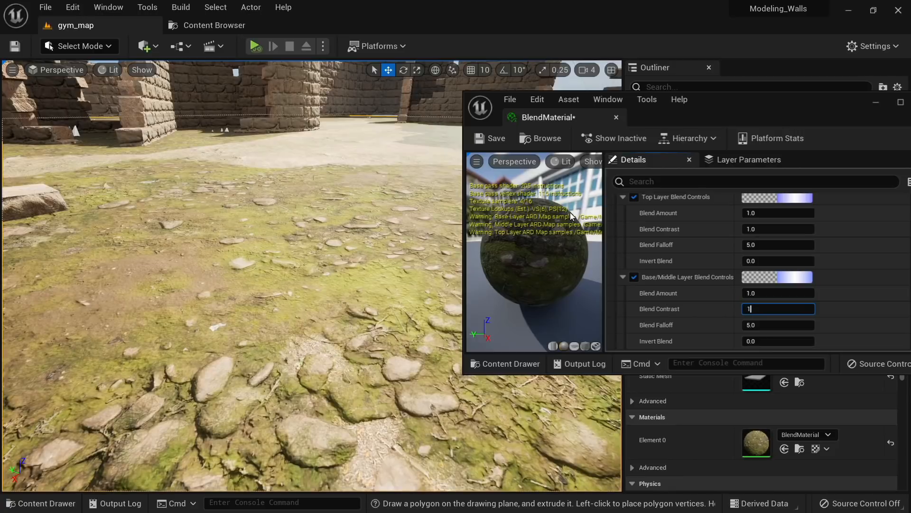
{"action": "type", "text": ".2"}
{"action": "key", "text": "Return"}
{"action": "type", "text": "1.1"}
{"action": "key", "text": "Return"}
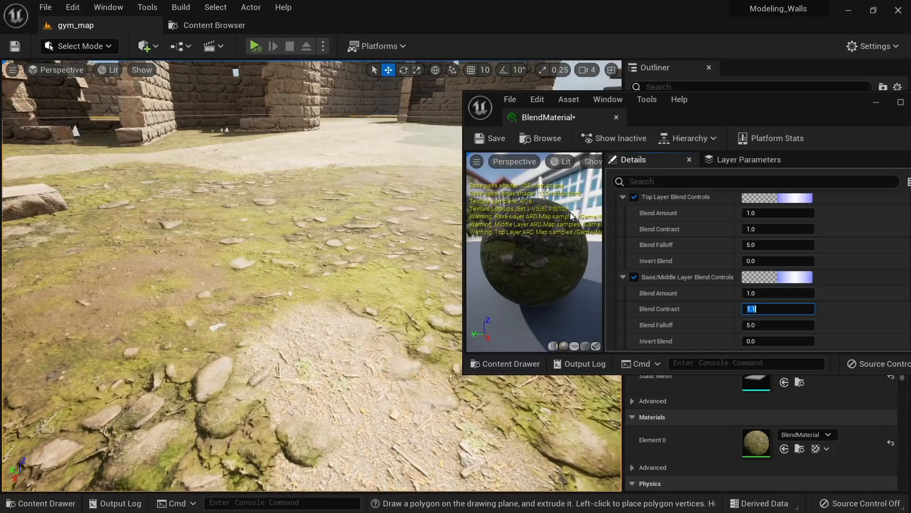
{"action": "type", "text": "1.2"}
{"action": "key", "text": "Return"}
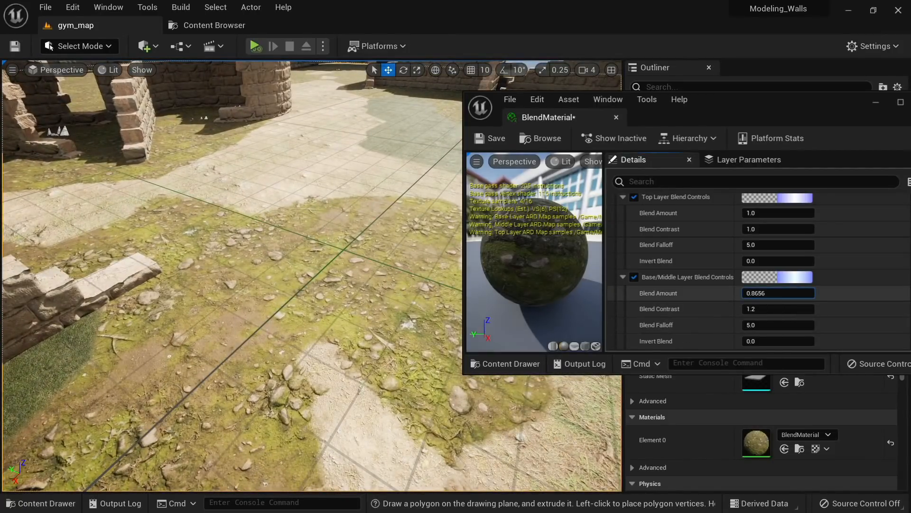
Try lower Blend Amount values on the Base/Middle layer, then set it to 5.0
{"action": "left_click_drag", "start_coordinate": [779, 292], "coordinate": [759, 293]}
{"action": "left_click", "coordinate": [775, 293]}
{"action": "type", "text": "1"}
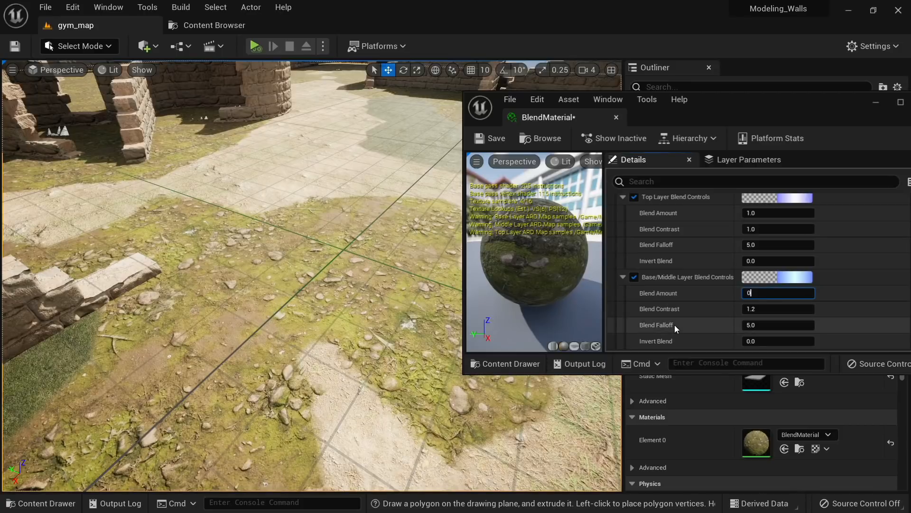
{"action": "key", "text": "BackSpace"}
{"action": "type", "text": "5"}
{"action": "key", "text": "Return"}
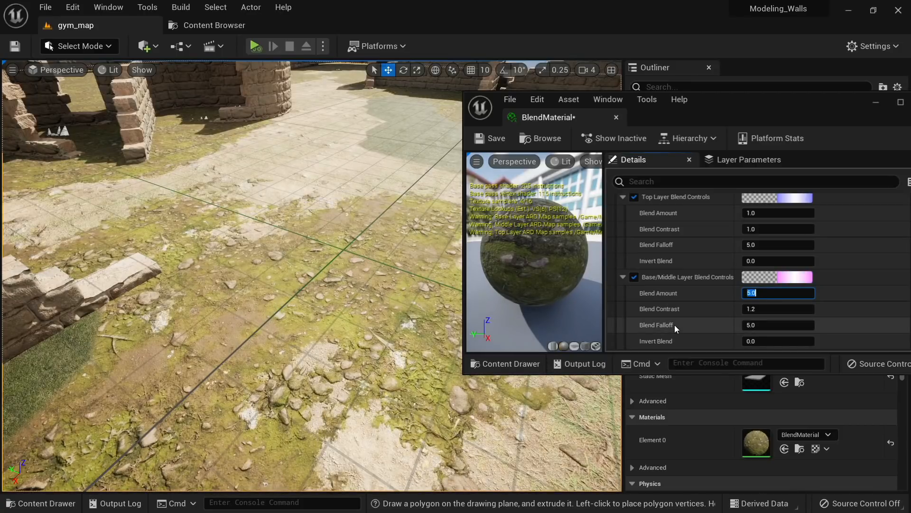
Try different Top Layer Blend Amount values and set it to 0.4
{"action": "right_click_drag", "start_coordinate": [389, 304], "coordinate": [350, 301]}
{"action": "left_click", "coordinate": [772, 212]}
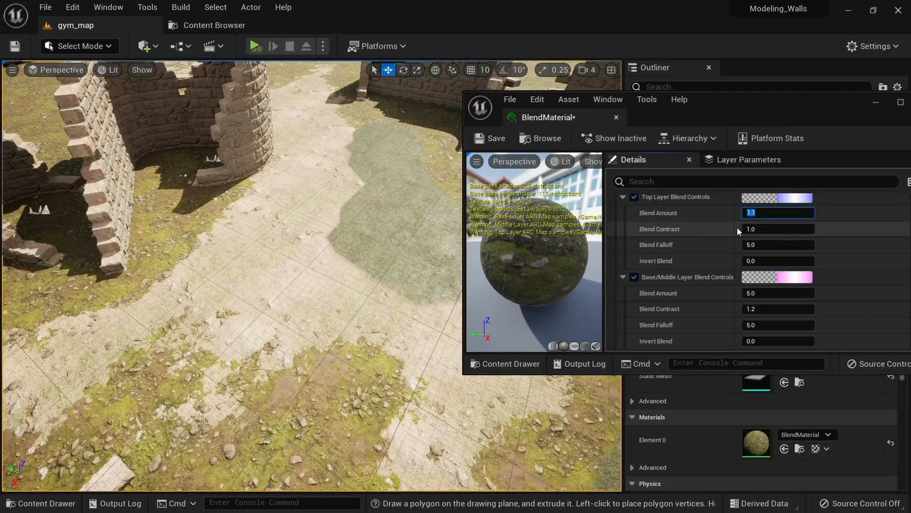
{"action": "type", "text": "0.6"}
{"action": "key", "text": "Return"}
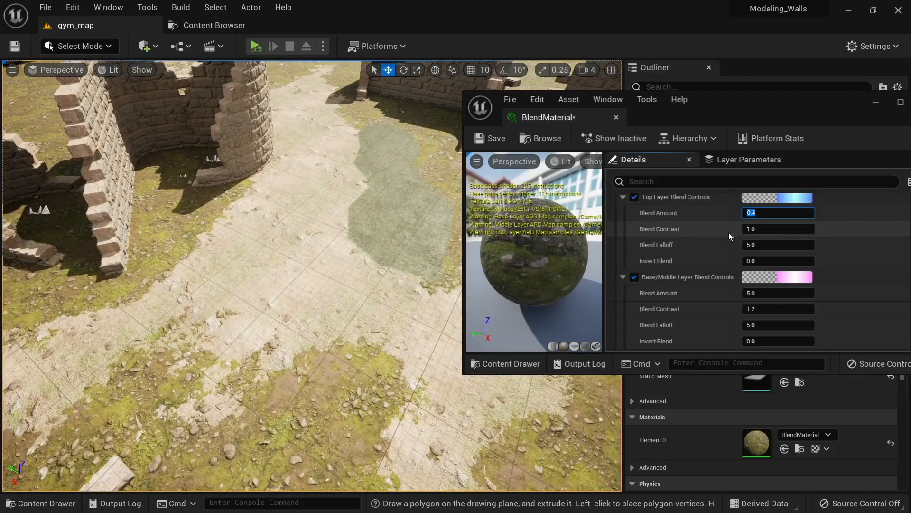
{"action": "right_click_drag", "start_coordinate": [362, 222], "coordinate": [368, 151]}
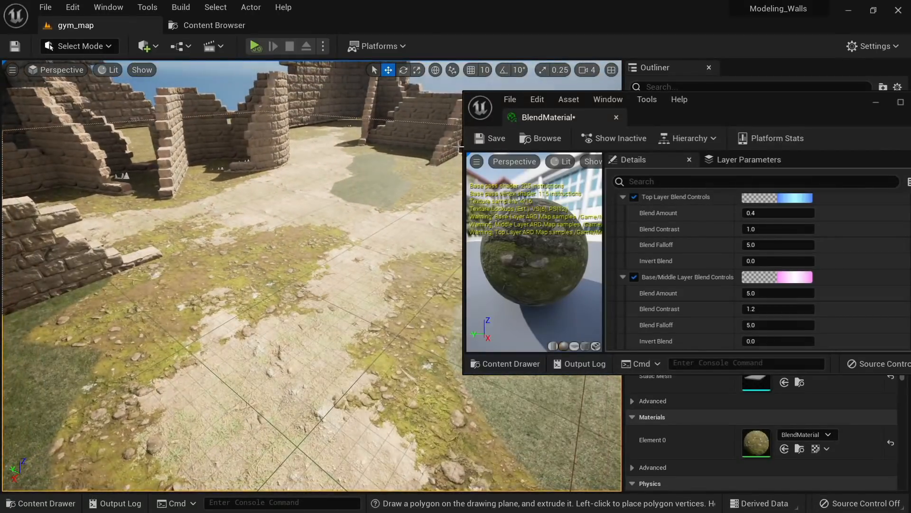
Close the BlendMaterial editor, switch to Mesh Paint mode and activate the Paint tool for the ground mesh
{"action": "left_click", "coordinate": [616, 118]}
{"action": "left_click", "coordinate": [92, 46]}
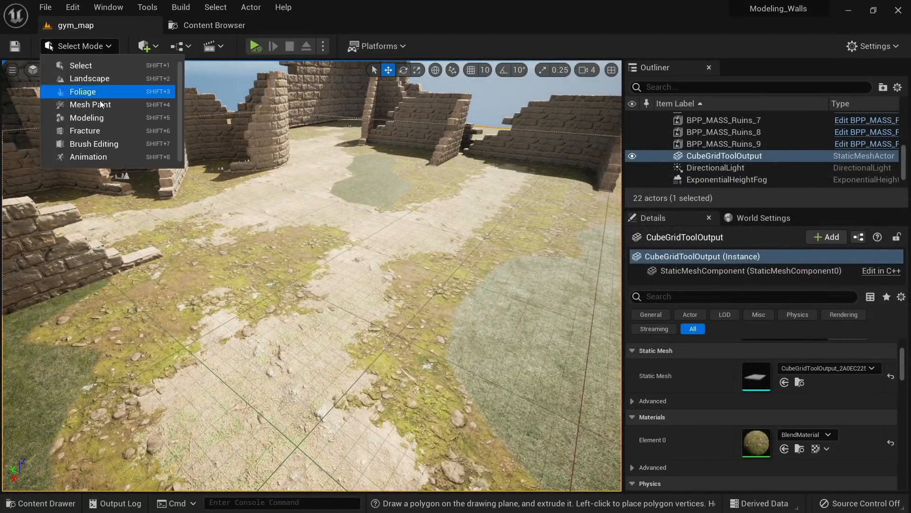
{"action": "left_click", "coordinate": [102, 104]}
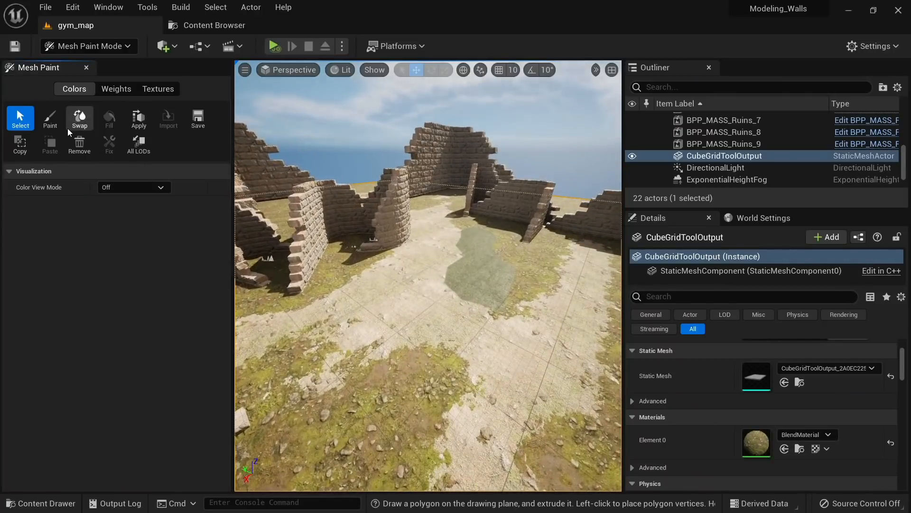
{"action": "left_click", "coordinate": [51, 119]}
{"action": "right_click_drag", "start_coordinate": [488, 280], "coordinate": [486, 292]}
{"action": "right_click_drag", "start_coordinate": [532, 335], "coordinate": [532, 343]}
{"action": "right_click_drag", "start_coordinate": [513, 285], "coordinate": [513, 286]}
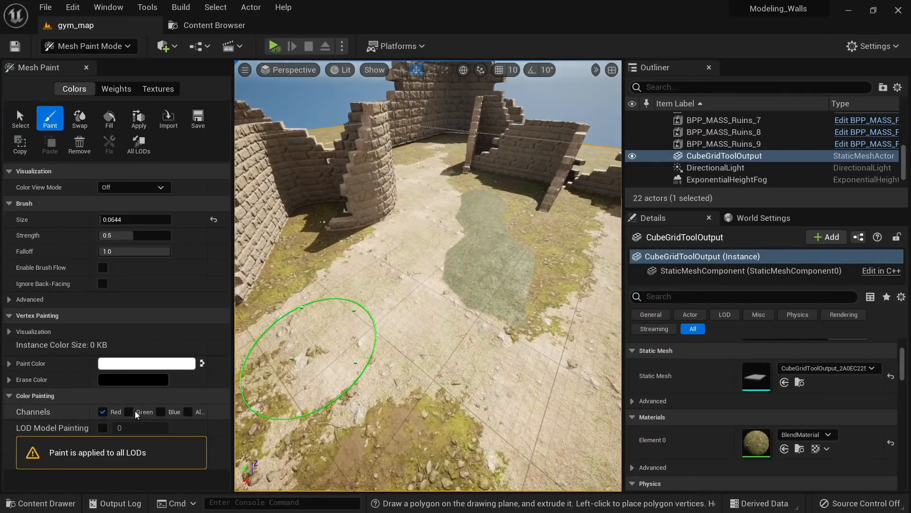
Limit painting to the Green channel and paint over the grass patch on the path between the ruins
{"action": "left_click", "coordinate": [131, 410]}
{"action": "left_click", "coordinate": [103, 412]}
{"action": "mouse_move", "coordinate": [504, 301]}
{"action": "left_mouse_down"}
{"action": "mouse_move", "coordinate": [503, 273]}
{"action": "mouse_move", "coordinate": [485, 287]}
{"action": "left_mouse_up"}
Keep only the Green channel enabled and paint over the grass patch beside the stepped end of the broken wall
{"action": "mouse_move", "coordinate": [494, 321]}
{"action": "right_mouse_down"}
{"action": "mouse_move", "coordinate": [494, 309]}
{"action": "mouse_move", "coordinate": [465, 335]}
{"action": "mouse_move", "coordinate": [461, 314]}
{"action": "mouse_move", "coordinate": [448, 328]}
{"action": "right_mouse_up"}
{"action": "left_click", "coordinate": [102, 413]}
{"action": "left_click", "coordinate": [128, 412]}
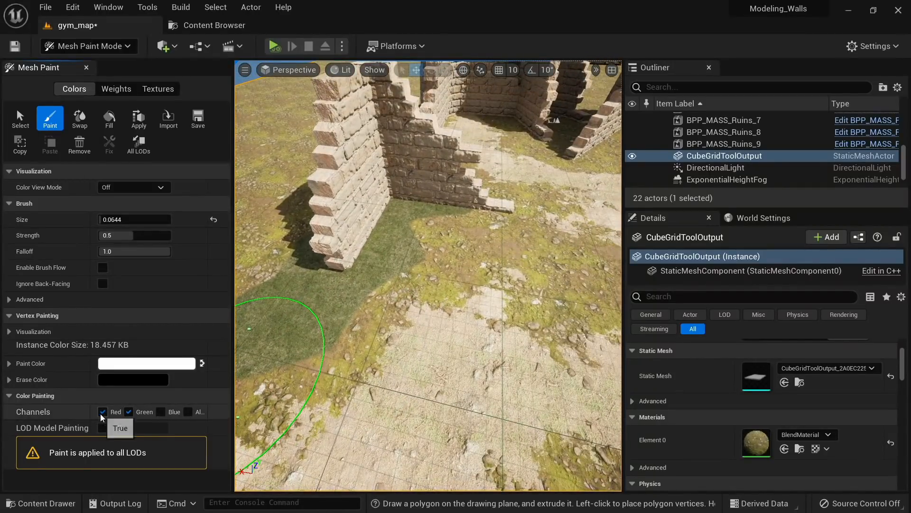
{"action": "left_click", "coordinate": [102, 412]}
{"action": "right_click_drag", "start_coordinate": [408, 204], "coordinate": [478, 243]}
{"action": "left_click_drag", "start_coordinate": [478, 243], "coordinate": [356, 249]}
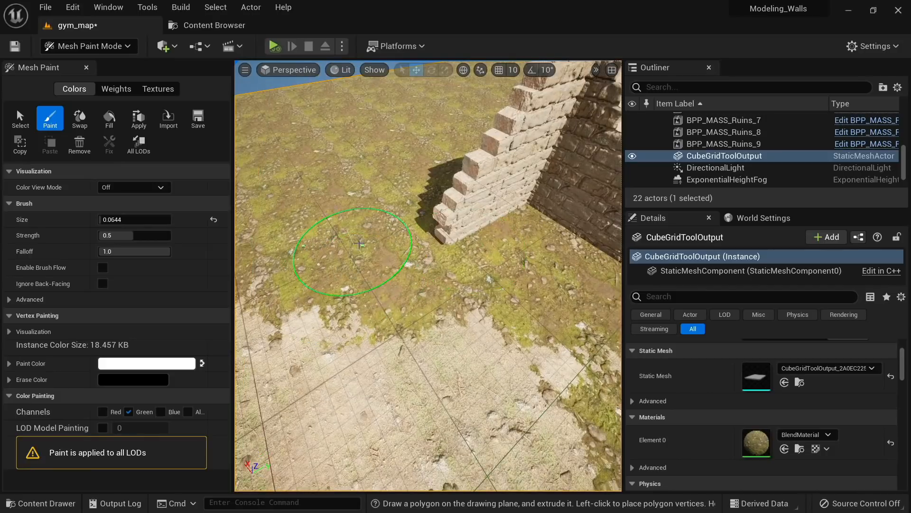
{"action": "right_click_drag", "start_coordinate": [356, 249], "coordinate": [356, 285]}
{"action": "left_click_drag", "start_coordinate": [356, 285], "coordinate": [344, 287]}
Switch vertex painting to the Red channel only, check the ground around the walls, and return to Select mode
{"action": "left_click", "coordinate": [102, 412]}
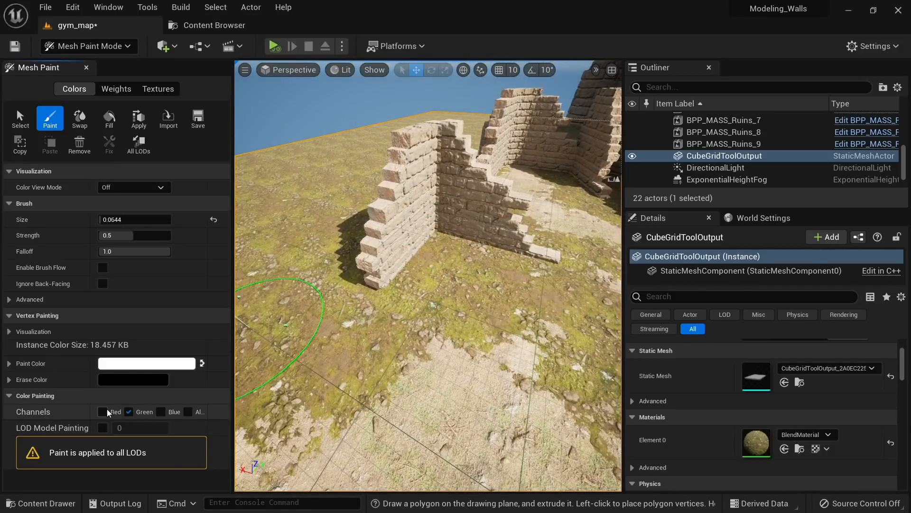
{"action": "left_click", "coordinate": [128, 411]}
{"action": "right_click_drag", "start_coordinate": [482, 264], "coordinate": [541, 201]}
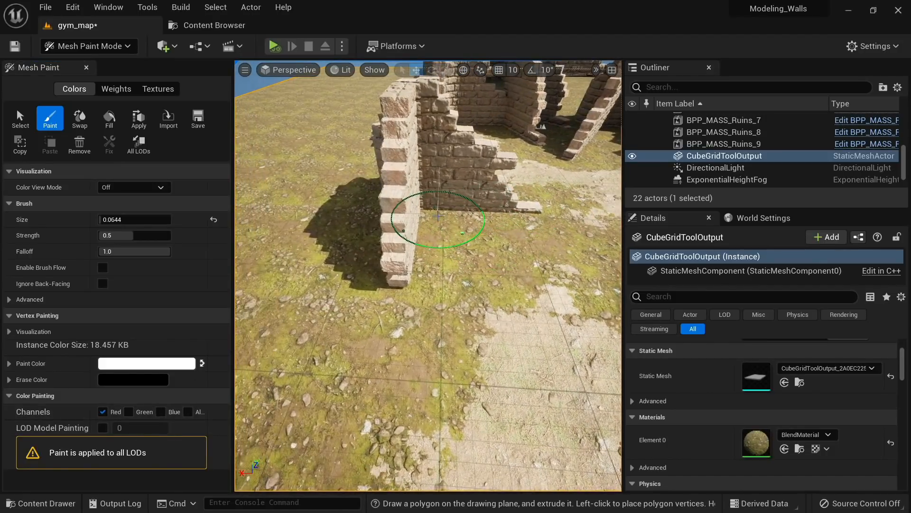
{"action": "mouse_move", "coordinate": [486, 224]}
{"action": "right_mouse_down"}
{"action": "mouse_move", "coordinate": [315, 285]}
{"action": "mouse_move", "coordinate": [319, 275]}
{"action": "mouse_move", "coordinate": [558, 260]}
{"action": "right_mouse_up"}
{"action": "mouse_move", "coordinate": [564, 222]}
{"action": "right_mouse_down"}
{"action": "mouse_move", "coordinate": [527, 223]}
{"action": "mouse_move", "coordinate": [546, 219]}
{"action": "mouse_move", "coordinate": [534, 233]}
{"action": "mouse_move", "coordinate": [529, 285]}
{"action": "mouse_move", "coordinate": [474, 265]}
{"action": "mouse_move", "coordinate": [456, 213]}
{"action": "mouse_move", "coordinate": [427, 238]}
{"action": "right_mouse_up"}
{"action": "key", "text": "shift+1"}
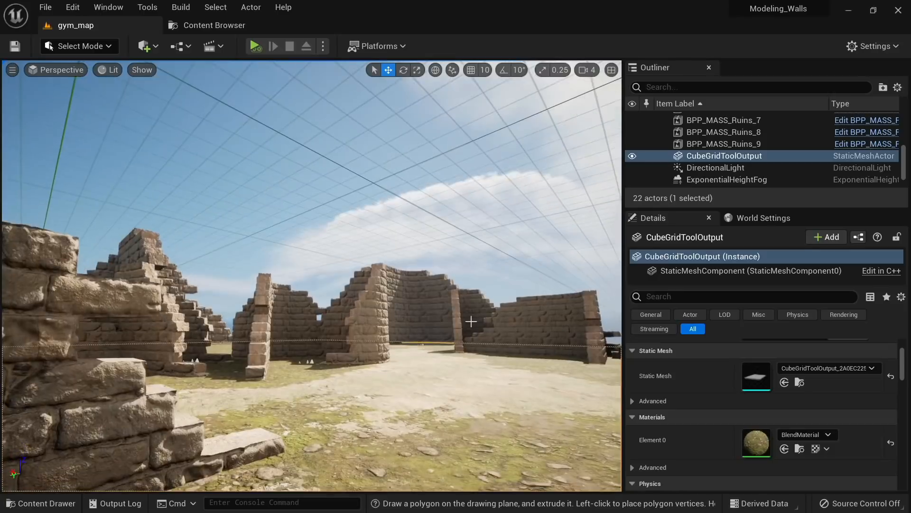
Scale the small stepped wall BPP_MASS_ruins_2 down vertically to a Z scale of about 0.81
{"action": "left_click", "coordinate": [417, 332]}
{"action": "key", "text": "r"}
{"action": "left_click", "coordinate": [347, 337]}
{"action": "left_click_drag", "start_coordinate": [338, 337], "coordinate": [338, 353]}
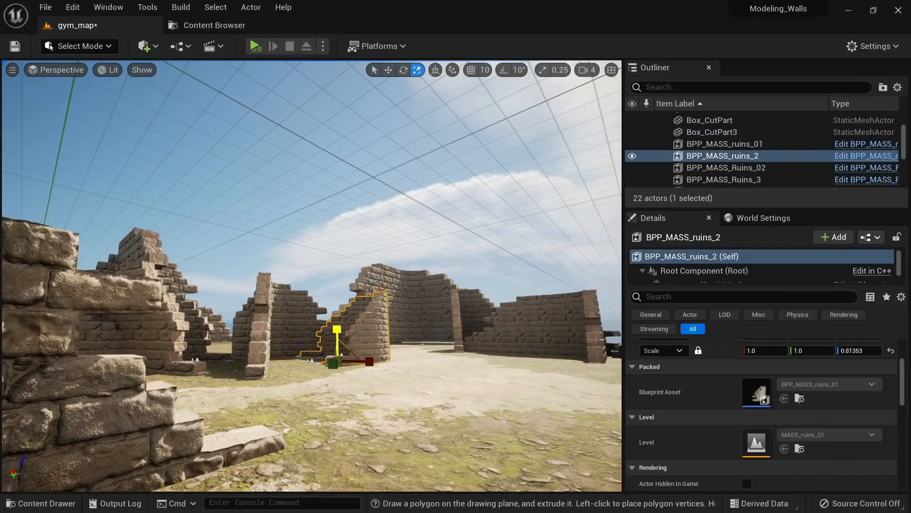
Reduce the tall rear wall BPP_MASS_Ruins_8 to a Z scale of about 1.53 and move it behind the small stepped wall
{"action": "left_click", "coordinate": [403, 303]}
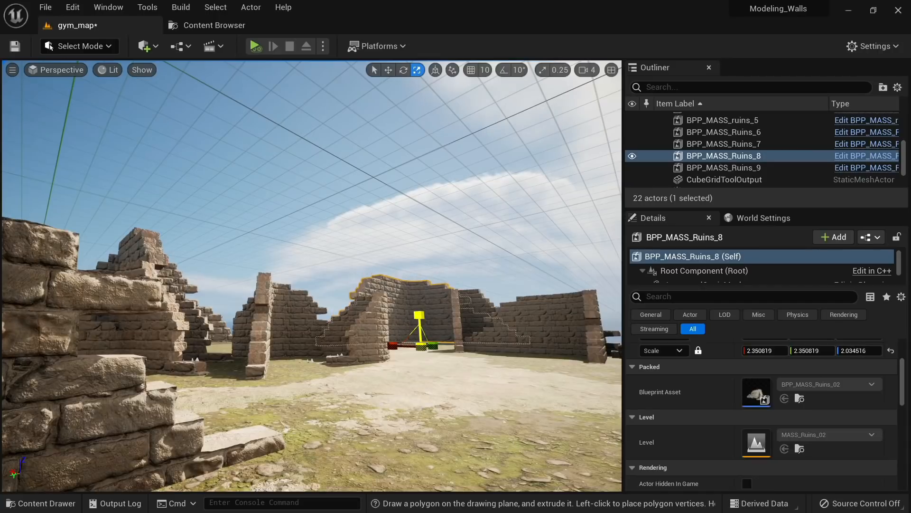
{"action": "left_click_drag", "start_coordinate": [419, 315], "coordinate": [419, 332]}
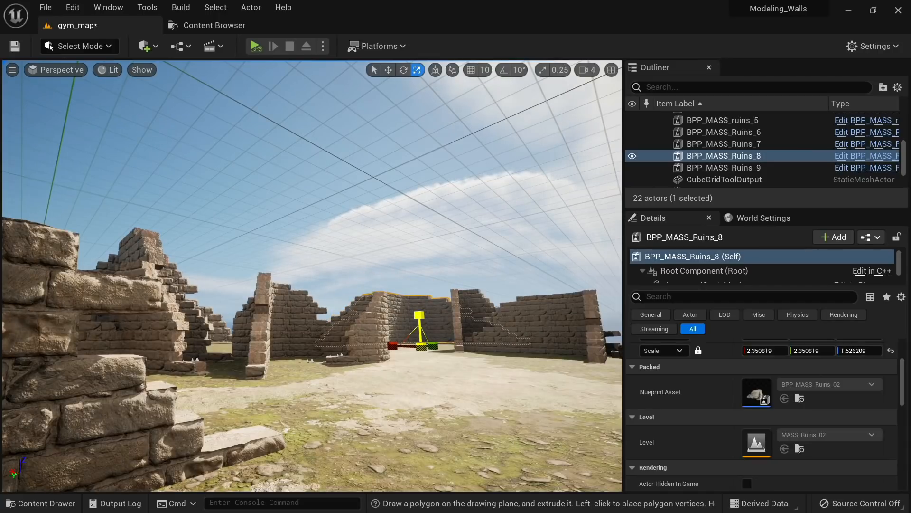
{"action": "left_click_drag", "start_coordinate": [391, 343], "coordinate": [335, 337]}
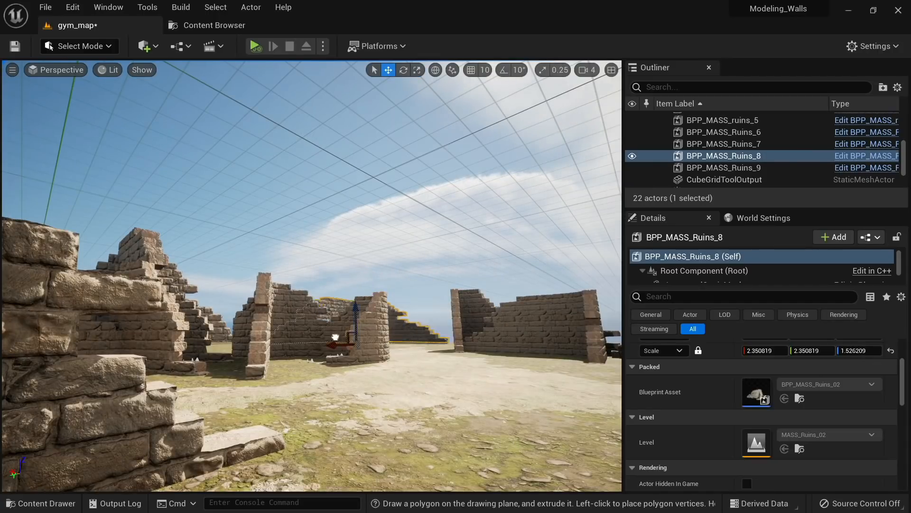
Move the long wall across the courtyard closer to the foreground and towards the small stepped wall, then deselect it
{"action": "left_click", "coordinate": [328, 353]}
{"action": "left_click", "coordinate": [382, 329]}
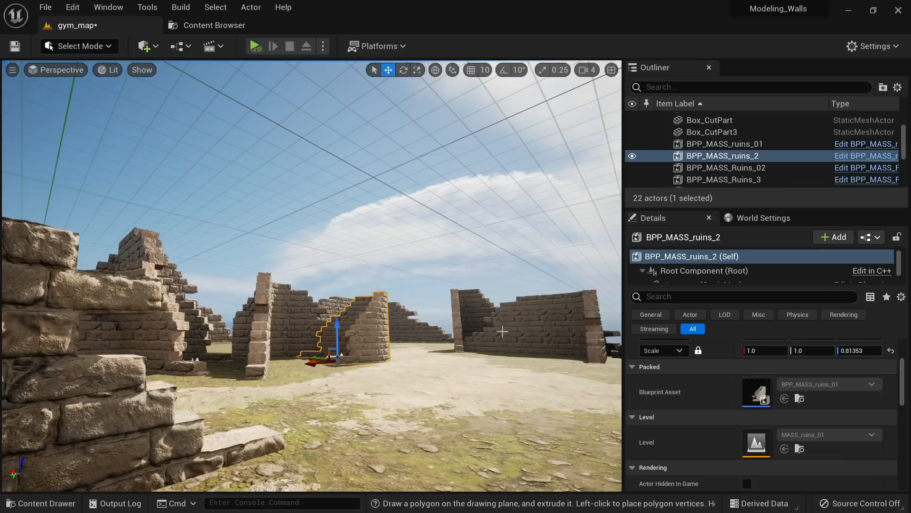
{"action": "left_click", "coordinate": [503, 331]}
{"action": "left_click_drag", "start_coordinate": [511, 370], "coordinate": [430, 403]}
{"action": "left_click", "coordinate": [397, 379]}
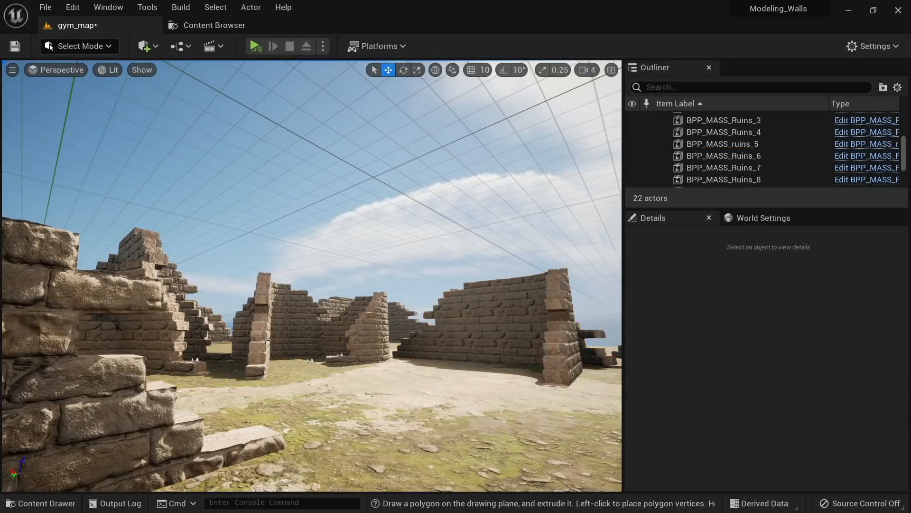
Rotate the wall BPP_MASS_Ruins_02 by about -27 degrees around its vertical axis and deselect it
{"action": "left_click", "coordinate": [267, 375]}
{"action": "key", "text": "e"}
{"action": "left_click_drag", "start_coordinate": [300, 373], "coordinate": [275, 379]}
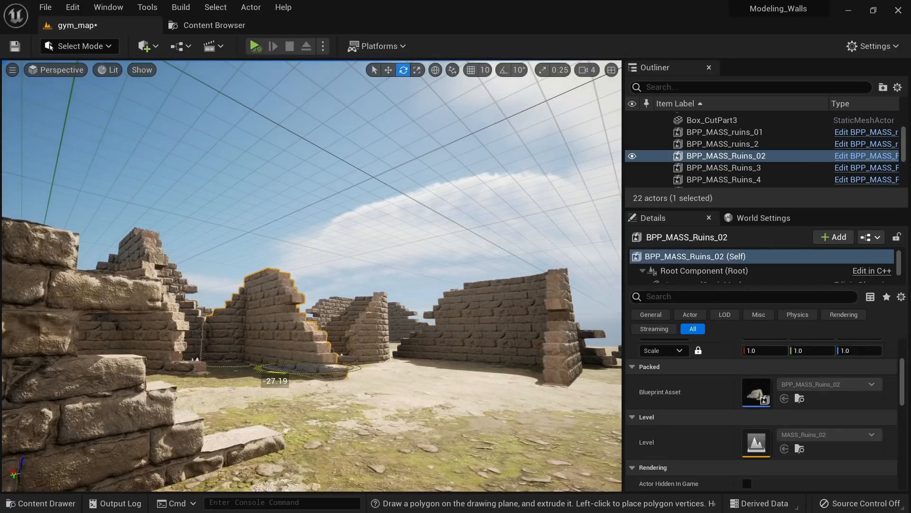
{"action": "left_click", "coordinate": [329, 385]}
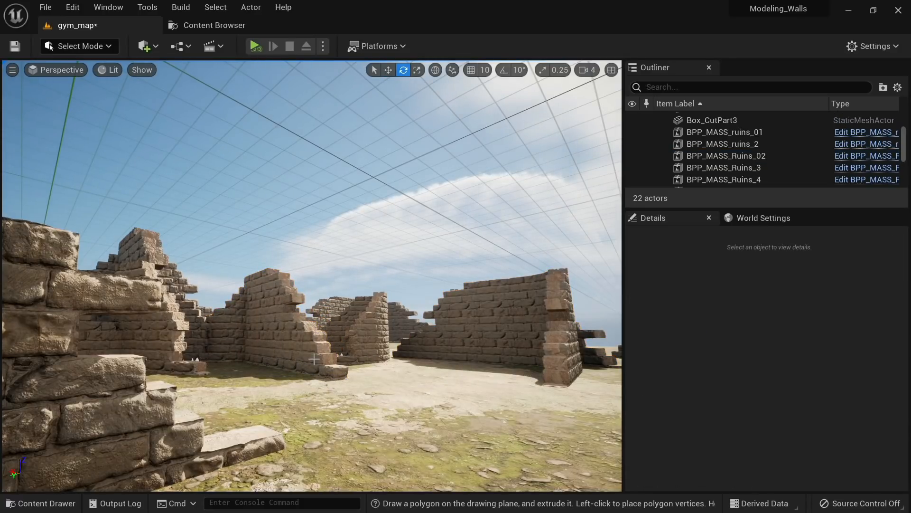
Try another rotation of the same wall, then undo it
{"action": "left_click", "coordinate": [268, 343]}
{"action": "left_click_drag", "start_coordinate": [273, 365], "coordinate": [358, 376]}
{"action": "key", "text": "ctrl+z"}
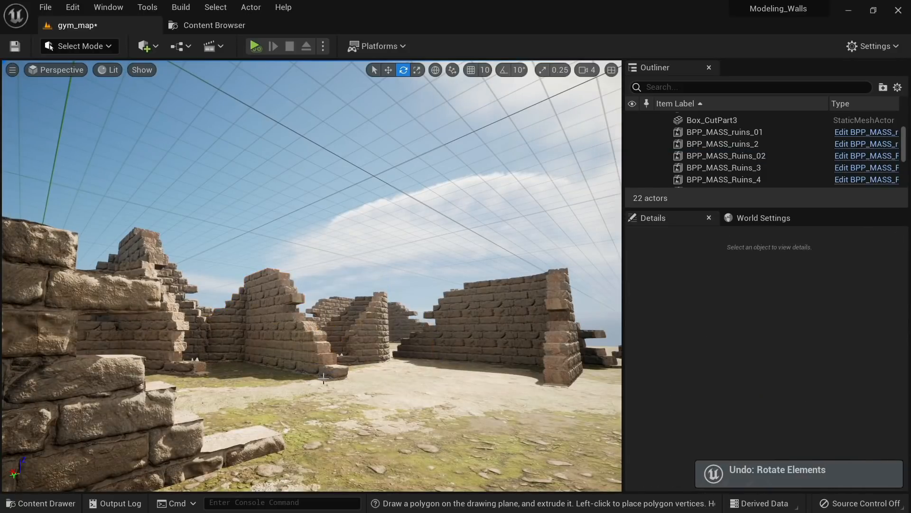
Switch the editor to Foliage mode and select the FT_Wild_Grass foliage types from Var1_lod1 through Var4_lod1 for painting
{"action": "right_click_drag", "start_coordinate": [344, 382], "coordinate": [384, 416]}
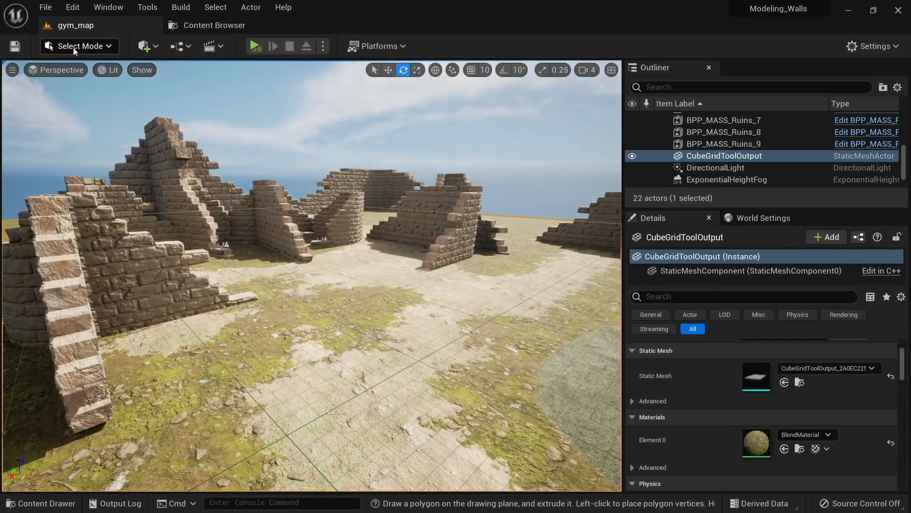
{"action": "left_click", "coordinate": [73, 48]}
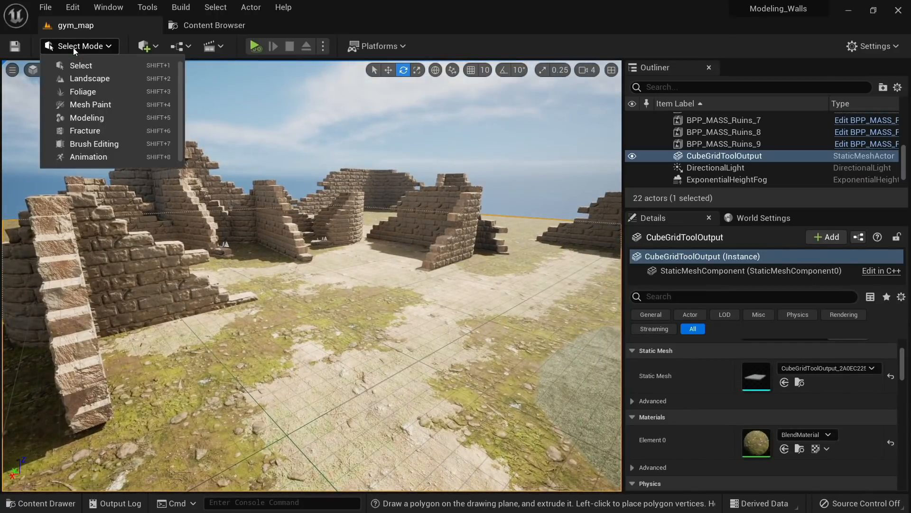
{"action": "left_click", "coordinate": [89, 107]}
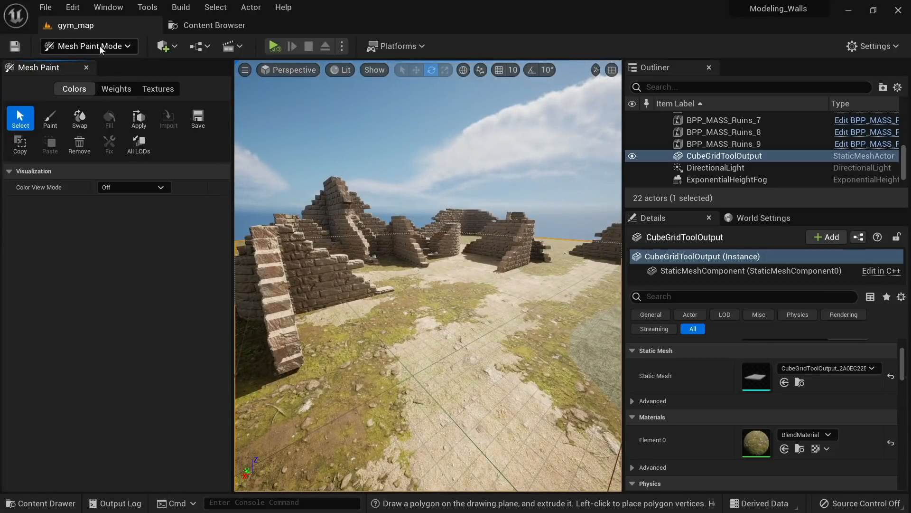
{"action": "left_click", "coordinate": [101, 48]}
{"action": "left_click", "coordinate": [95, 96]}
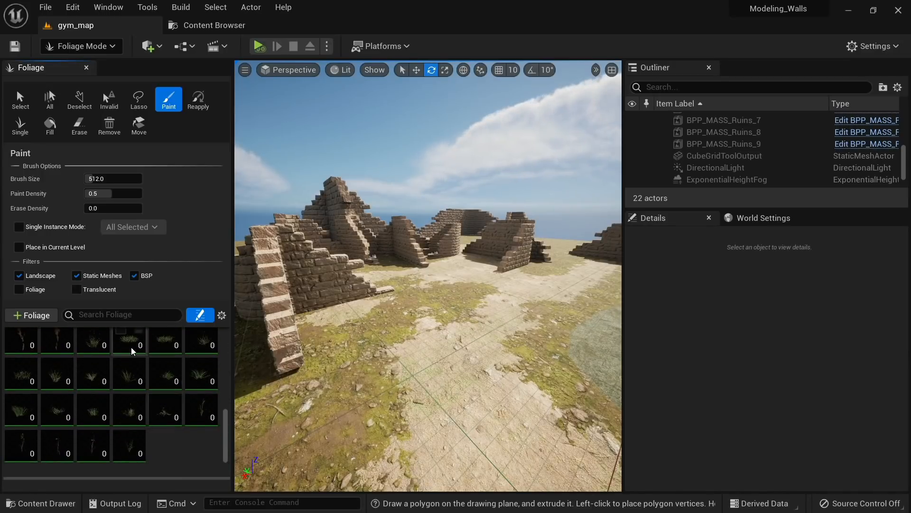
{"action": "left_click", "coordinate": [96, 345]}
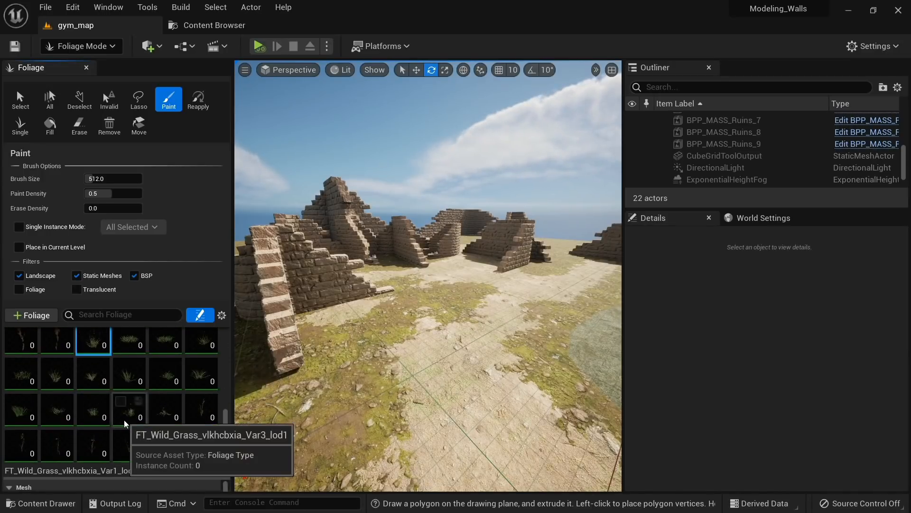
{"action": "left_click", "coordinate": [164, 421], "text": "shift"}
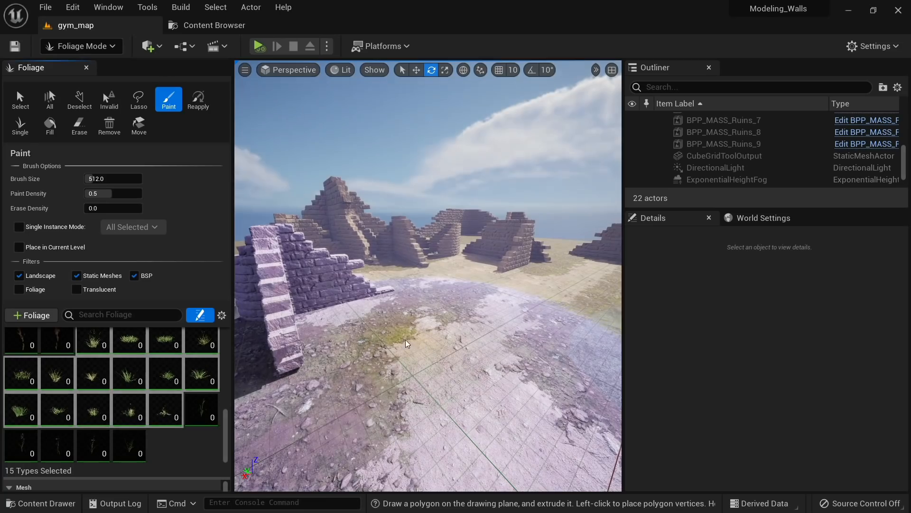
Try painting the selected wild grass on the courtyard ground, then undo the foliage
{"action": "left_click", "coordinate": [442, 323]}
{"action": "key", "text": "w"}
{"action": "mouse_move", "coordinate": [435, 311]}
{"action": "right_mouse_down"}
{"action": "mouse_move", "coordinate": [444, 327]}
{"action": "mouse_move", "coordinate": [437, 318]}
{"action": "mouse_move", "coordinate": [430, 339]}
{"action": "mouse_move", "coordinate": [416, 329]}
{"action": "right_mouse_up"}
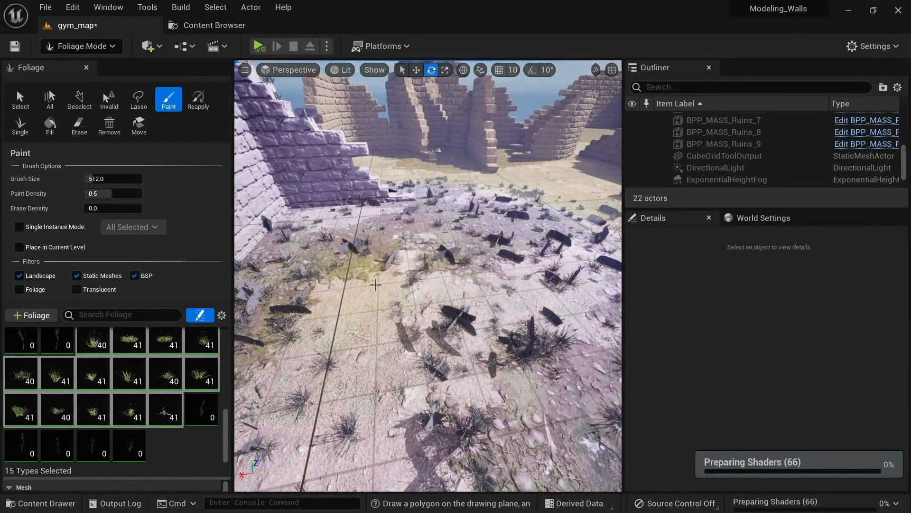
{"action": "key", "text": "ctrl+z"}
Reduce the foliage brush size to about 178.6 and raise the paint density to about 0.71
{"action": "left_click", "coordinate": [124, 179]}
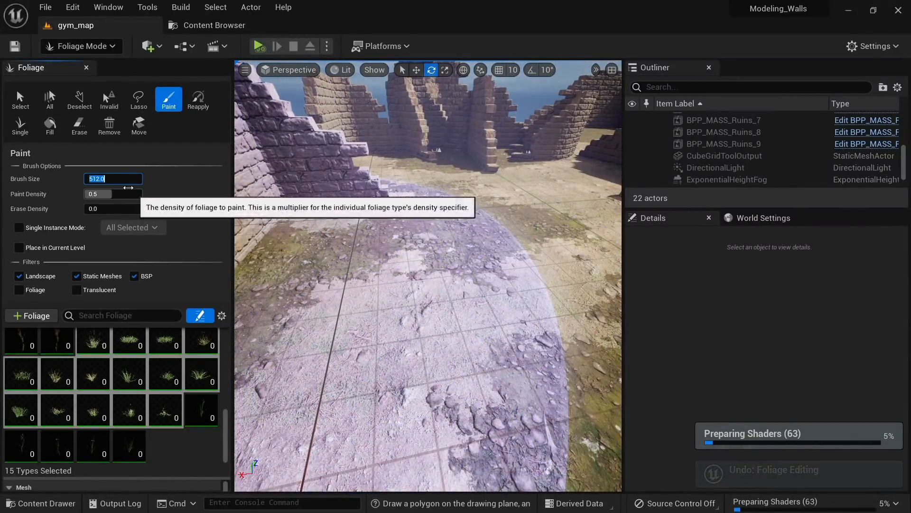
{"action": "type", "text": "128"}
{"action": "key", "text": "Return"}
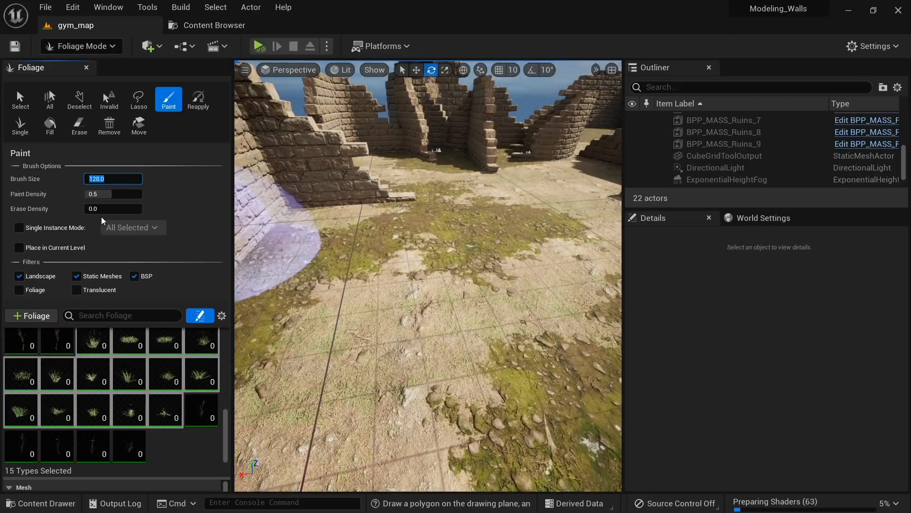
{"action": "mouse_move", "coordinate": [136, 178]}
{"action": "left_mouse_down"}
{"action": "mouse_move", "coordinate": [103, 193]}
{"action": "mouse_move", "coordinate": [119, 193]}
{"action": "left_mouse_up"}
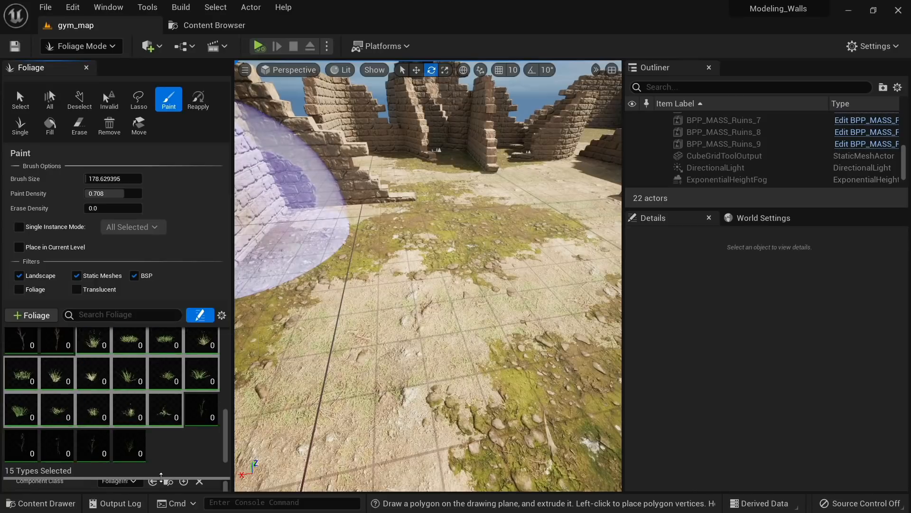
Try a Density / 1Kuu of 200 for the selected grass types with a test patch on the mossy ground
{"action": "left_click_drag", "start_coordinate": [177, 477], "coordinate": [175, 387]}
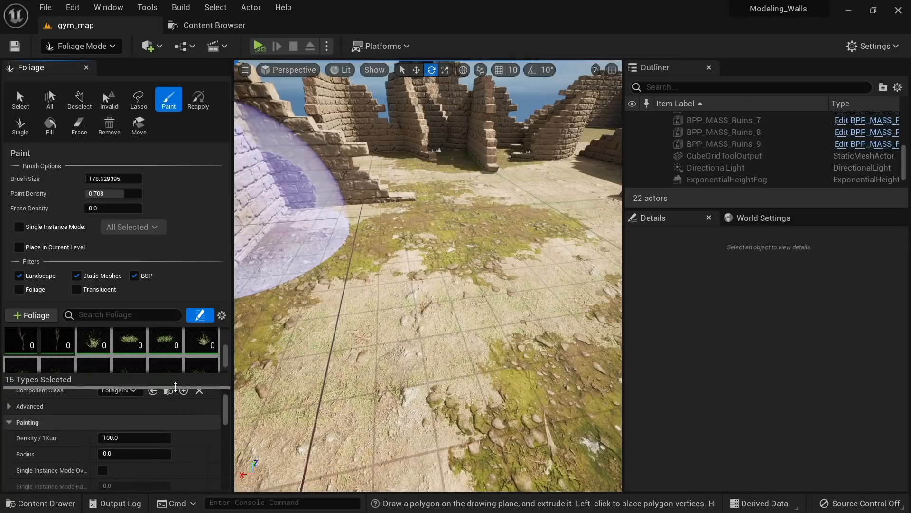
{"action": "left_click", "coordinate": [143, 438]}
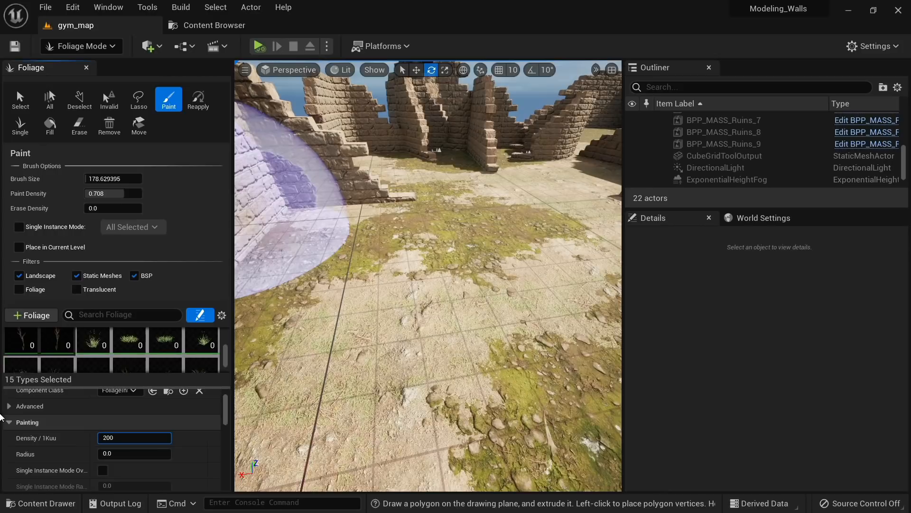
{"action": "left_click", "coordinate": [454, 199]}
{"action": "right_click_drag", "start_coordinate": [455, 203], "coordinate": [463, 176]}
{"action": "key", "text": "w"}
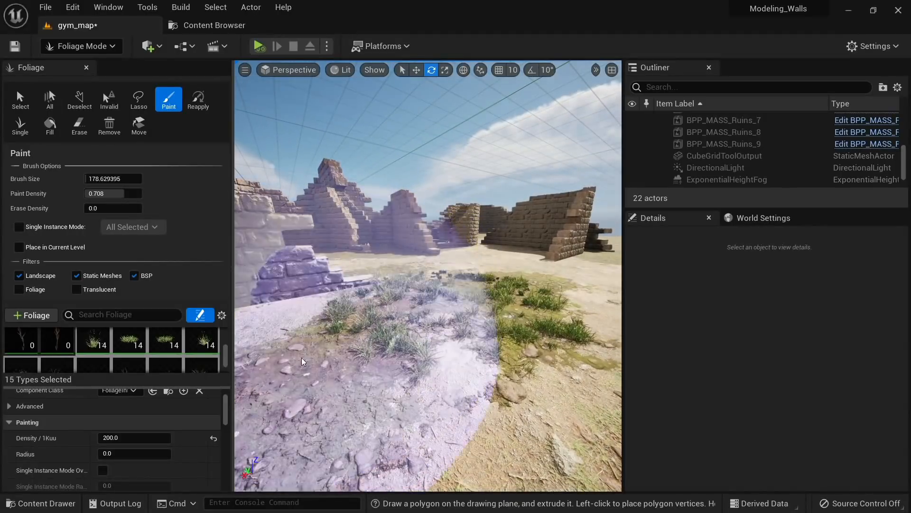
Set the grass types' Density / 1Kuu to 500 and paint a test patch on the ground beside the wall
{"action": "left_click", "coordinate": [154, 438]}
{"action": "type", "text": "500"}
{"action": "key", "text": "Return"}
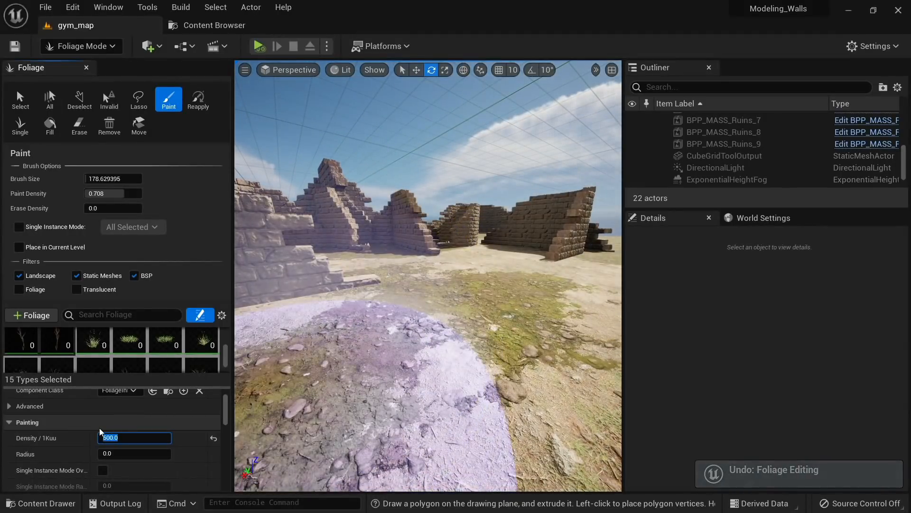
{"action": "left_click", "coordinate": [463, 302]}
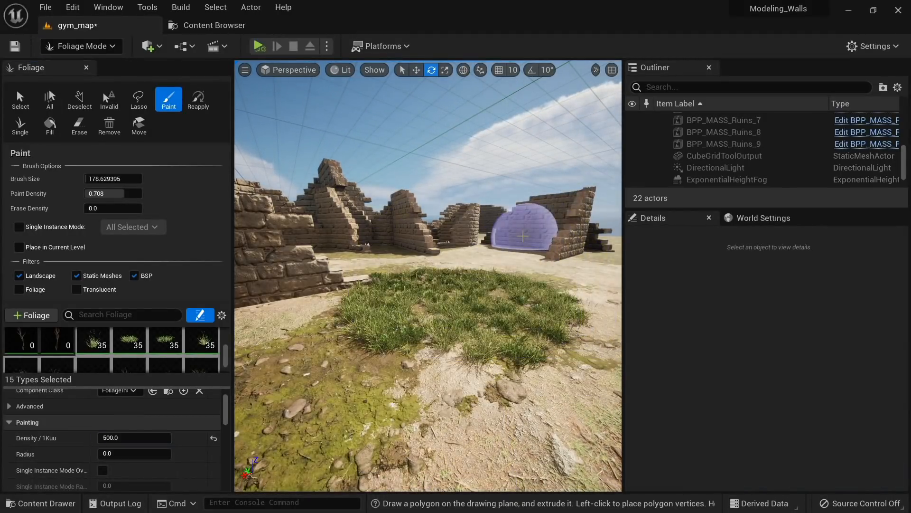
Erase the painted grass test patch from the ground
{"action": "scroll", "coordinate": [142, 441], "scroll_direction": "down", "scroll_amount": 3}
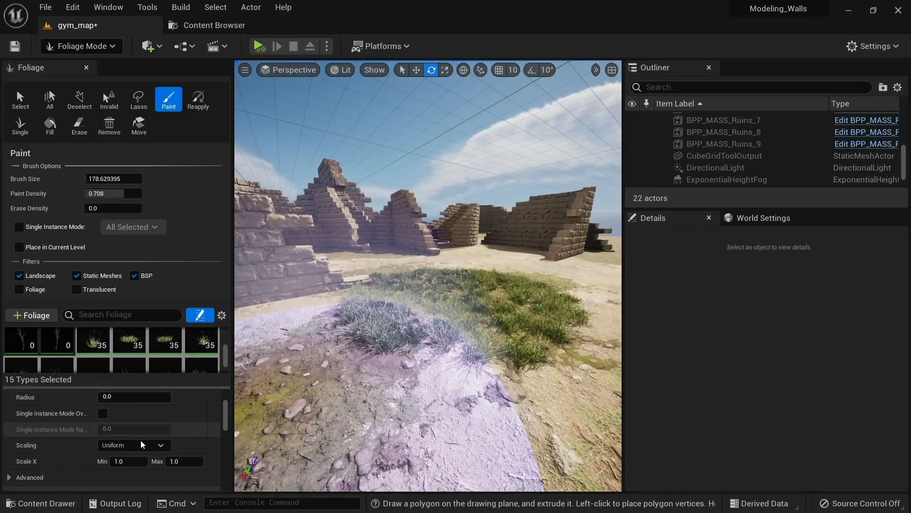
{"action": "right_click_drag", "start_coordinate": [450, 320], "coordinate": [442, 316]}
{"action": "left_click_drag", "start_coordinate": [467, 311], "coordinate": [501, 294], "text": "shift"}
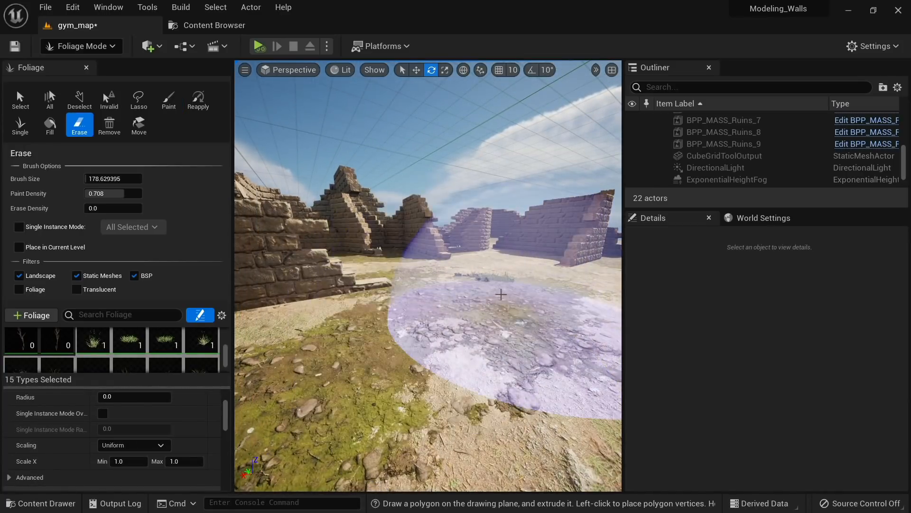
{"action": "right_click_drag", "start_coordinate": [484, 321], "coordinate": [472, 329]}
{"action": "left_click_drag", "start_coordinate": [472, 313], "coordinate": [477, 292], "text": "shift"}
Set the grass types' minimum Scale X to 0.75, try maximums of 3.1 and 2.0 on test patches, and undo each patch
{"action": "left_click", "coordinate": [126, 460]}
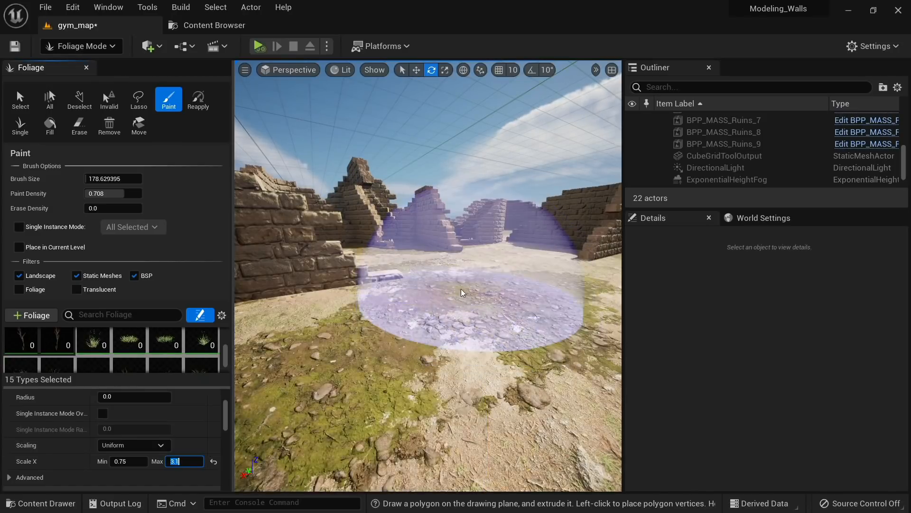
{"action": "left_click", "coordinate": [463, 326]}
{"action": "key", "text": "ctrl+z"}
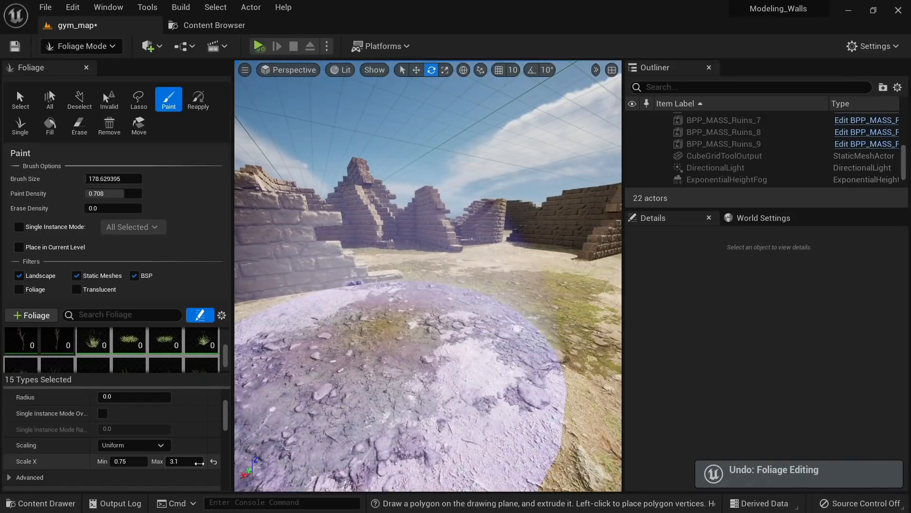
{"action": "left_click", "coordinate": [171, 461]}
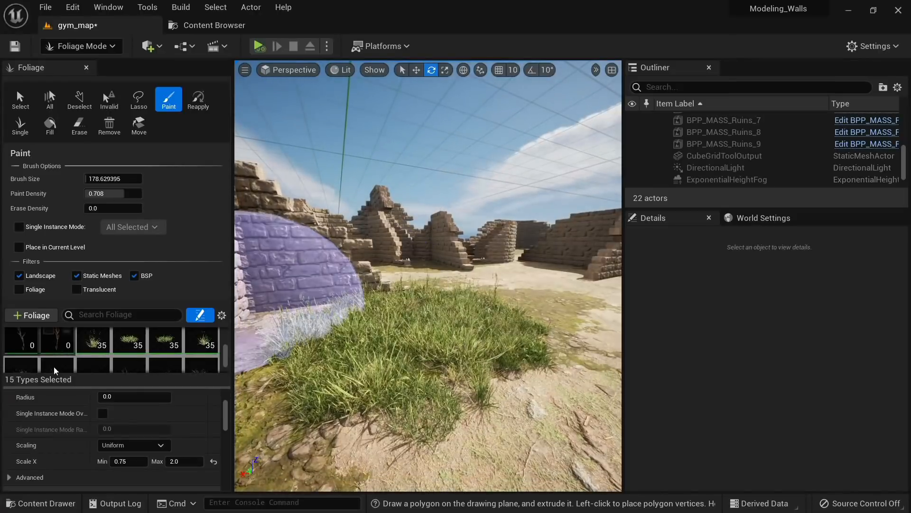
{"action": "key", "text": "ctrl+z"}
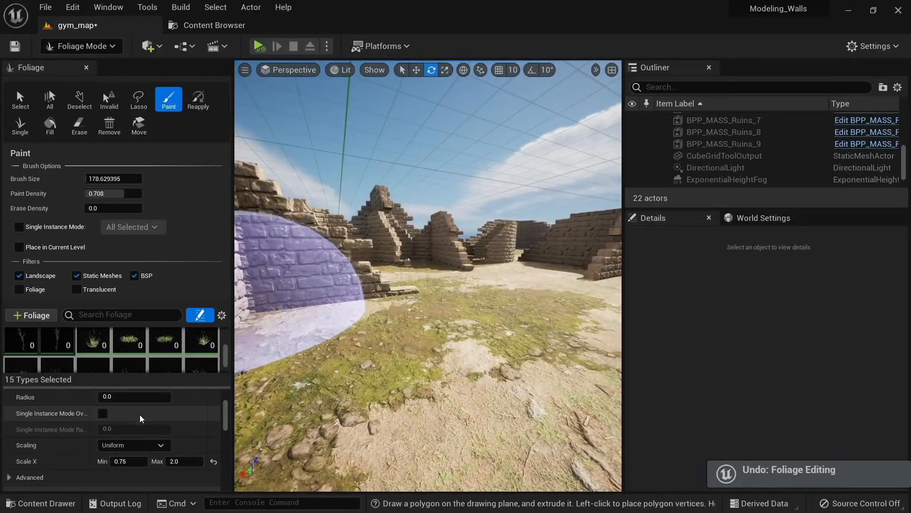
Set the grass types' Density / 1Kuu to 250, paint test patches by the brick wall and undo them
{"action": "scroll", "coordinate": [141, 419], "scroll_direction": "up", "scroll_amount": 2}
{"action": "left_click", "coordinate": [138, 420]}
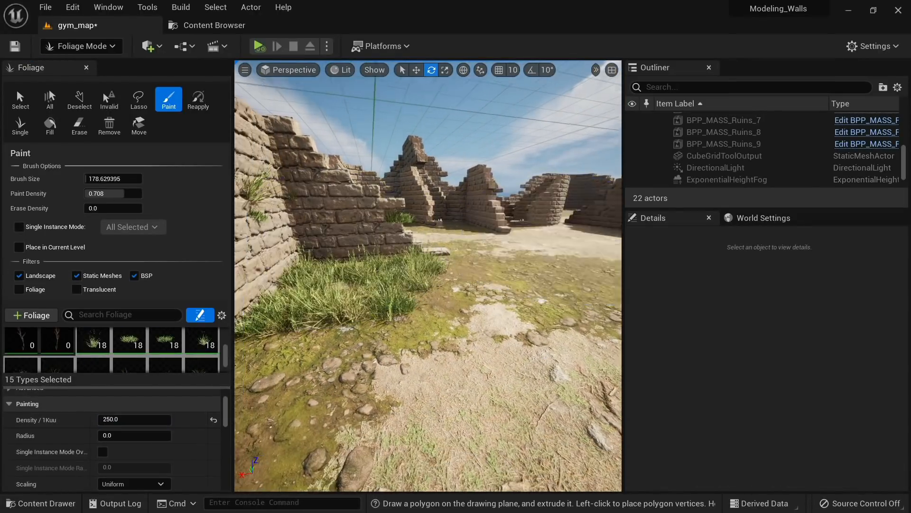
{"action": "right_click_drag", "start_coordinate": [472, 304], "coordinate": [453, 317]}
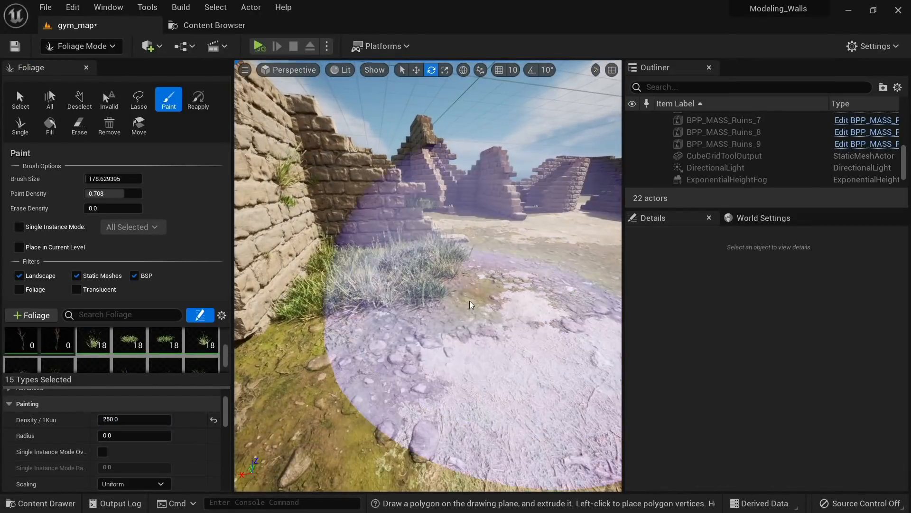
{"action": "key", "text": "ctrl+z"}
{"action": "left_click", "coordinate": [368, 302]}
{"action": "right_click_drag", "start_coordinate": [493, 237], "coordinate": [575, 208]}
{"action": "mouse_move", "coordinate": [427, 295]}
{"action": "right_mouse_down"}
{"action": "mouse_move", "coordinate": [470, 304]}
{"action": "mouse_move", "coordinate": [455, 327]}
{"action": "mouse_move", "coordinate": [427, 341]}
{"action": "right_mouse_up"}
{"action": "key", "text": "ctrl+z"}
Set the maximum Scale X to 1.6 and paint wild grass over the mossy ground and along the bases of the ruined walls
{"action": "scroll", "coordinate": [173, 448], "scroll_direction": "down", "scroll_amount": 3}
{"action": "left_click", "coordinate": [173, 444]}
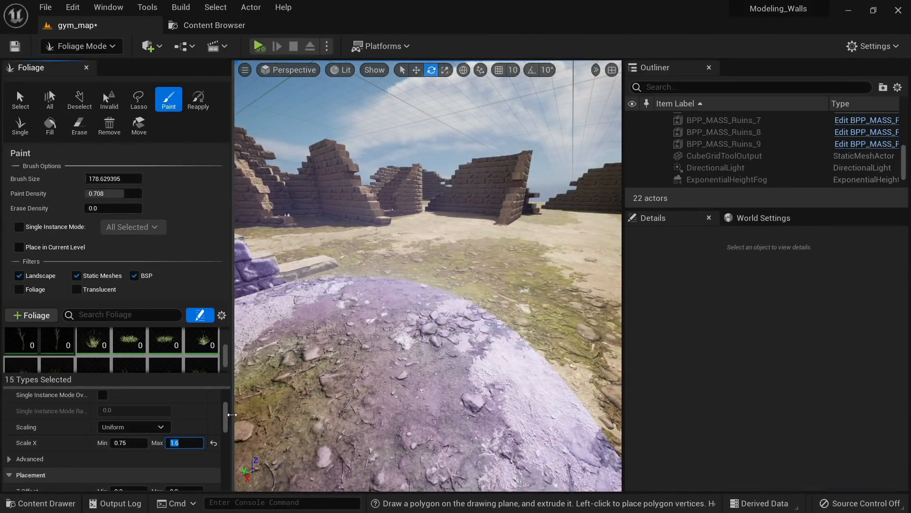
{"action": "left_click", "coordinate": [432, 362]}
{"action": "mouse_move", "coordinate": [431, 362]}
{"action": "right_mouse_down"}
{"action": "mouse_move", "coordinate": [356, 328]}
{"action": "mouse_move", "coordinate": [403, 309]}
{"action": "mouse_move", "coordinate": [285, 326]}
{"action": "right_mouse_up"}
{"action": "left_click", "coordinate": [356, 327]}
{"action": "mouse_move", "coordinate": [285, 325]}
{"action": "left_mouse_down"}
{"action": "mouse_move", "coordinate": [346, 194]}
{"action": "mouse_move", "coordinate": [356, 264]}
{"action": "left_mouse_up"}
{"action": "mouse_move", "coordinate": [356, 264]}
{"action": "right_mouse_down"}
{"action": "mouse_move", "coordinate": [303, 204]}
{"action": "mouse_move", "coordinate": [356, 193]}
{"action": "right_mouse_up"}
{"action": "mouse_move", "coordinate": [356, 193]}
{"action": "left_mouse_down"}
{"action": "mouse_move", "coordinate": [475, 201]}
{"action": "mouse_move", "coordinate": [484, 213]}
{"action": "mouse_move", "coordinate": [512, 215]}
{"action": "left_mouse_up"}
{"action": "mouse_move", "coordinate": [512, 216]}
{"action": "right_mouse_down"}
{"action": "mouse_move", "coordinate": [545, 218]}
{"action": "mouse_move", "coordinate": [428, 284]}
{"action": "right_mouse_up"}
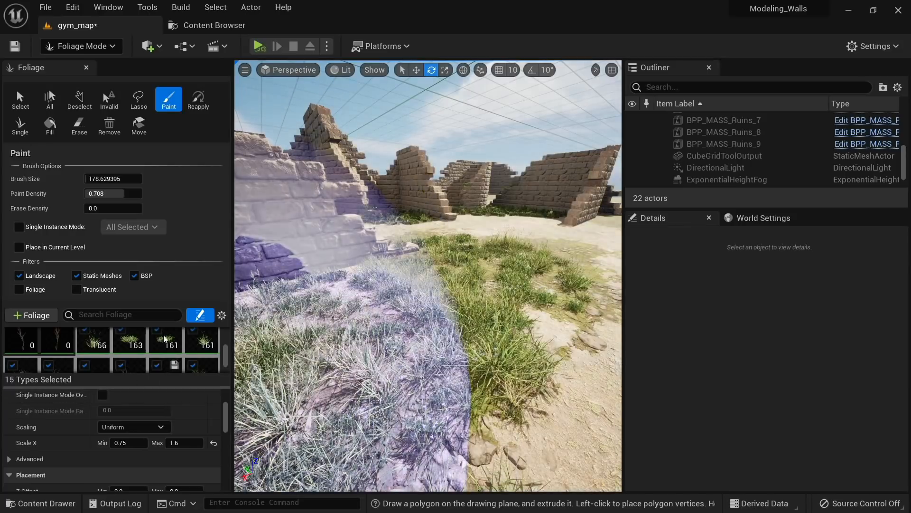
Reselect the whole range of FT_Wild_Grass foliage types, from Var4_lod1 back to Var1_lod1
{"action": "scroll", "coordinate": [163, 366], "scroll_direction": "down", "scroll_amount": 2}
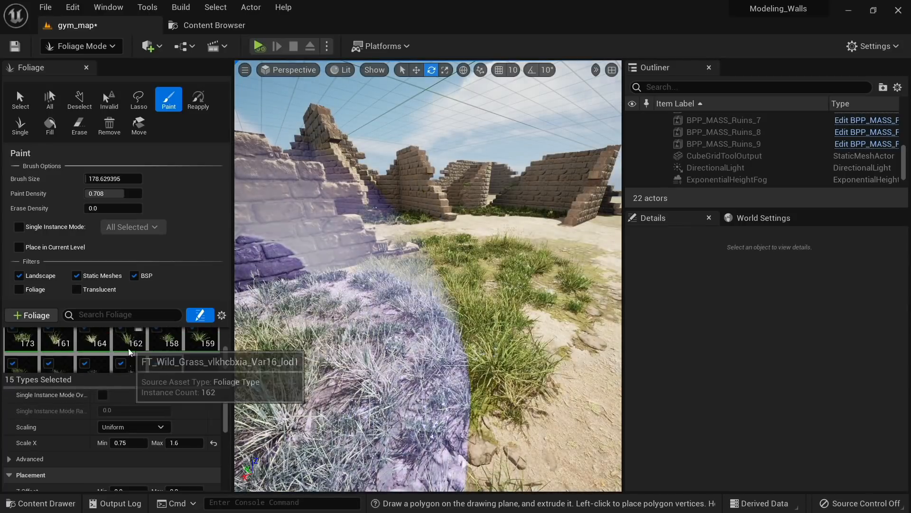
{"action": "scroll", "coordinate": [135, 345], "scroll_direction": "up", "scroll_amount": 2}
{"action": "left_click", "coordinate": [165, 349]}
{"action": "scroll", "coordinate": [152, 351], "scroll_direction": "up", "scroll_amount": 1}
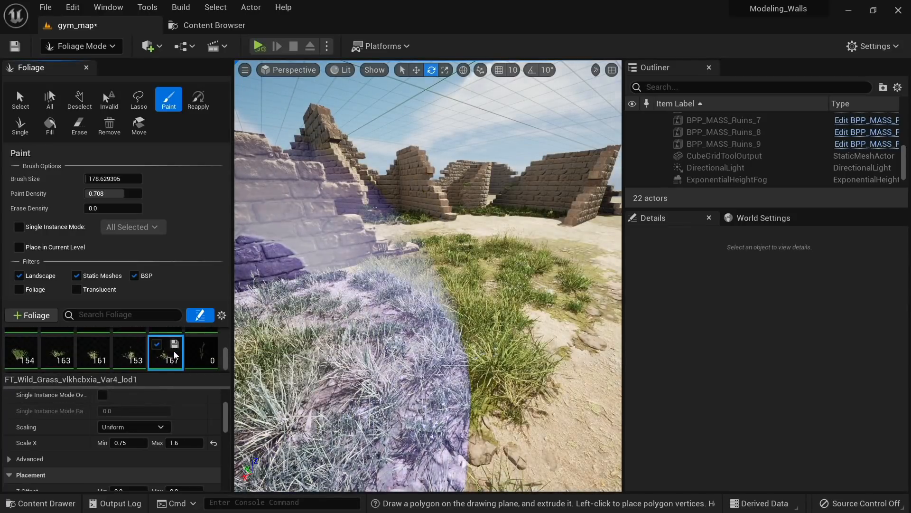
{"action": "key", "text": "ctrl+a"}
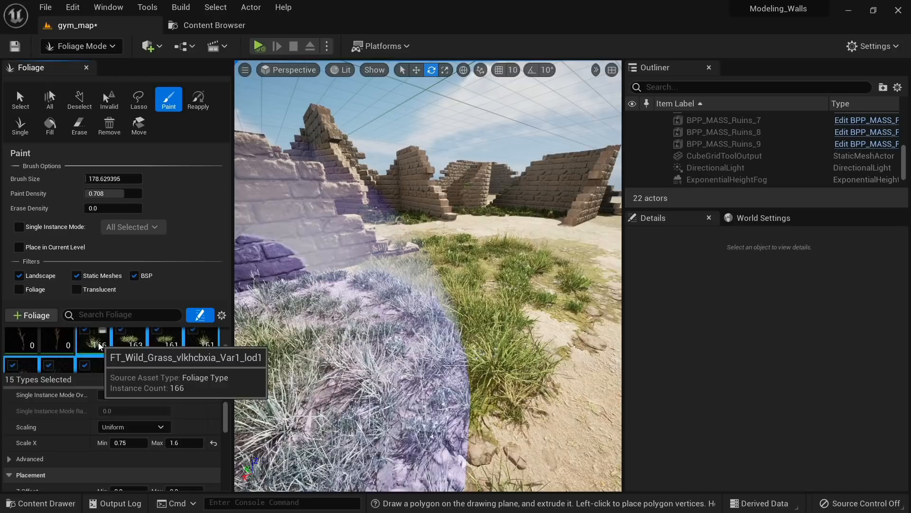
Select the range of 18 foliage types beginning with FT_Nordic_Coastal_Groundcover_vlqkdeaja_Var1_lod1
{"action": "scroll", "coordinate": [129, 355], "scroll_direction": "down", "scroll_amount": 1}
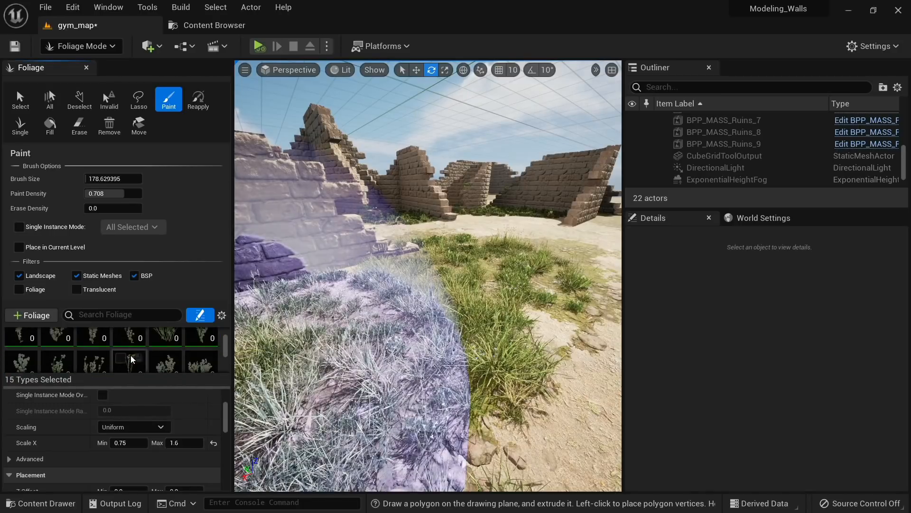
{"action": "left_click", "coordinate": [15, 354]}
{"action": "scroll", "coordinate": [15, 354], "scroll_direction": "up", "scroll_amount": 1}
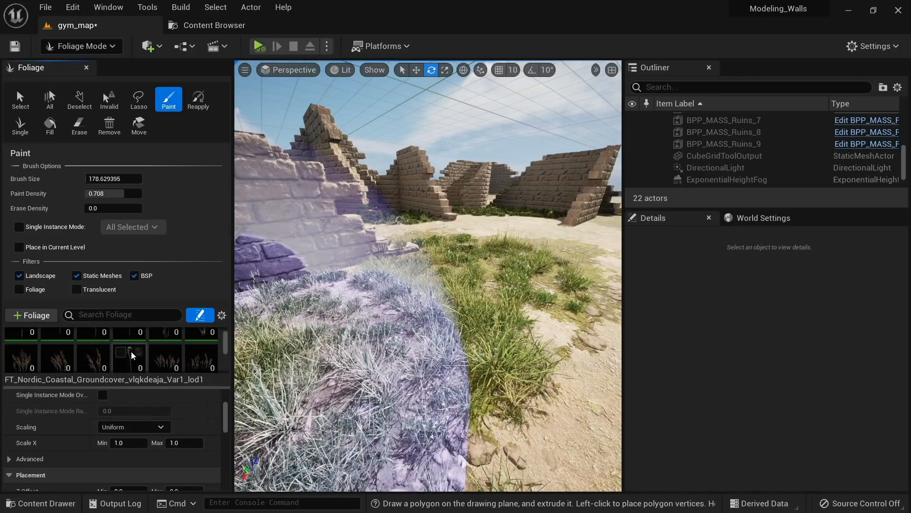
{"action": "key", "text": "ctrl+a"}
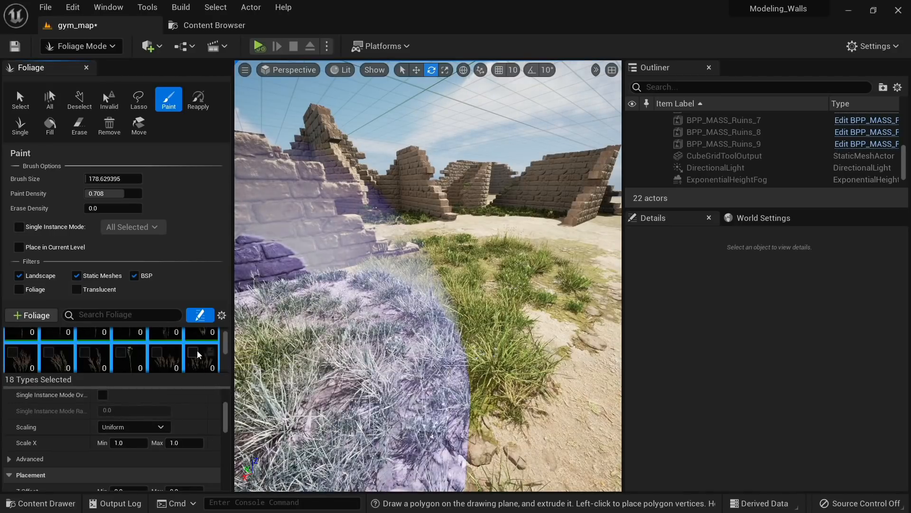
{"action": "scroll", "coordinate": [123, 348], "scroll_direction": "down", "scroll_amount": 1}
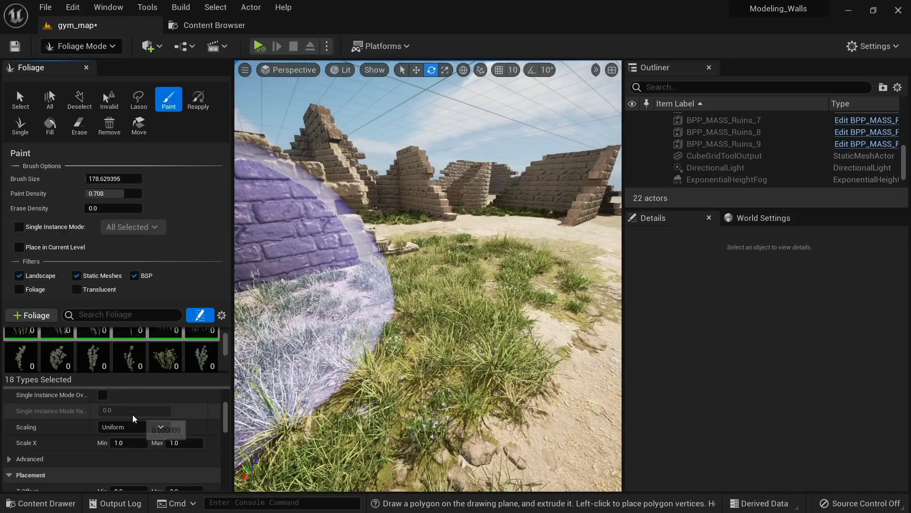
Try painting a patch of the selected groundcover plants at a Density / 1Kuu of 100 beside the grass, then undo it
{"action": "scroll", "coordinate": [147, 428], "scroll_direction": "down", "scroll_amount": 3}
{"action": "scroll", "coordinate": [147, 430], "scroll_direction": "up", "scroll_amount": 6}
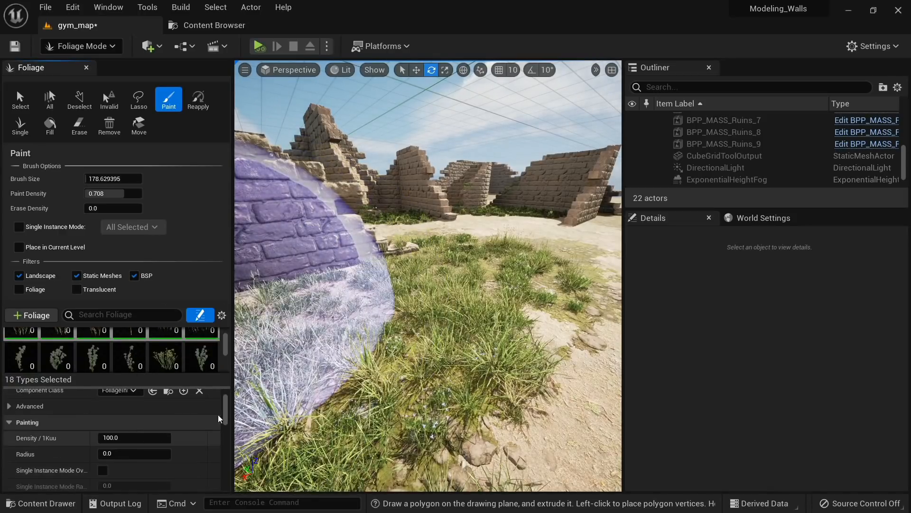
{"action": "mouse_move", "coordinate": [370, 327]}
{"action": "right_mouse_down"}
{"action": "mouse_move", "coordinate": [418, 332]}
{"action": "mouse_move", "coordinate": [372, 326]}
{"action": "right_mouse_up"}
{"action": "left_click", "coordinate": [404, 265]}
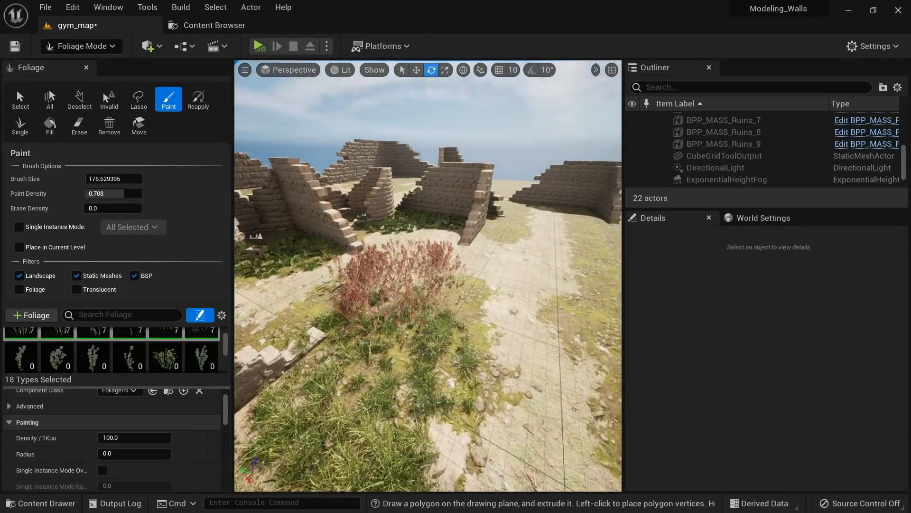
{"action": "mouse_move", "coordinate": [404, 266]}
{"action": "right_mouse_down"}
{"action": "mouse_move", "coordinate": [404, 227]}
{"action": "mouse_move", "coordinate": [233, 388]}
{"action": "right_mouse_up"}
{"action": "key", "text": "ctrl+z"}
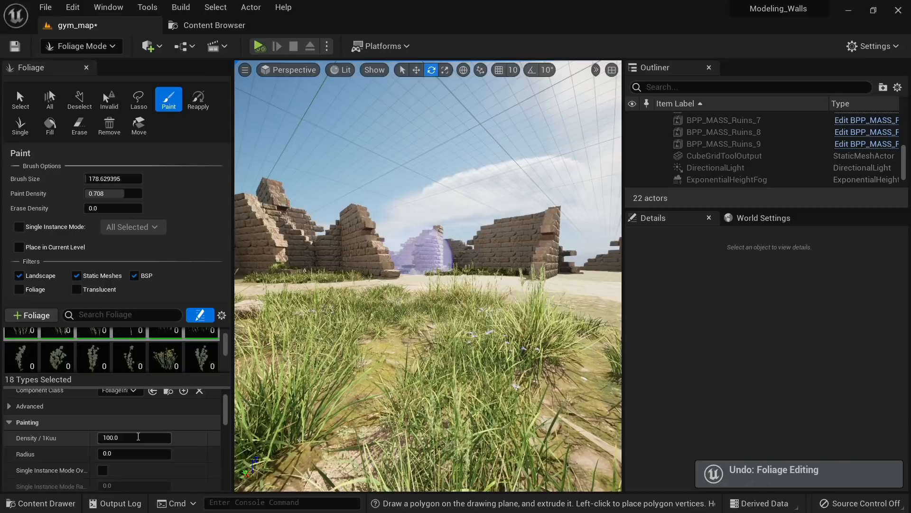
Set the 18 selected groundcover types to a Density / 1Kuu of 25 and a Scale X range of 0.6 to 1.5
{"action": "left_click", "coordinate": [134, 436]}
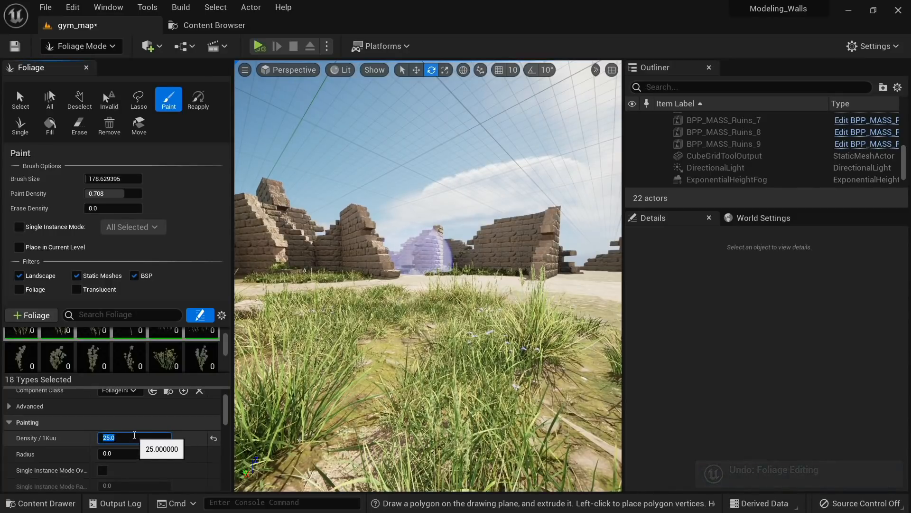
{"action": "scroll", "coordinate": [145, 439], "scroll_direction": "down", "scroll_amount": 3}
{"action": "left_click", "coordinate": [134, 461]}
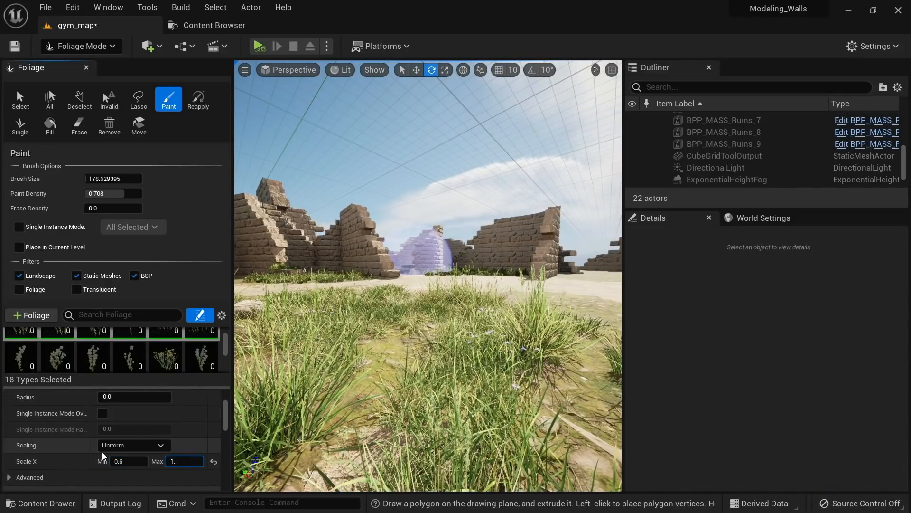
{"action": "right_click_drag", "start_coordinate": [418, 342], "coordinate": [384, 382]}
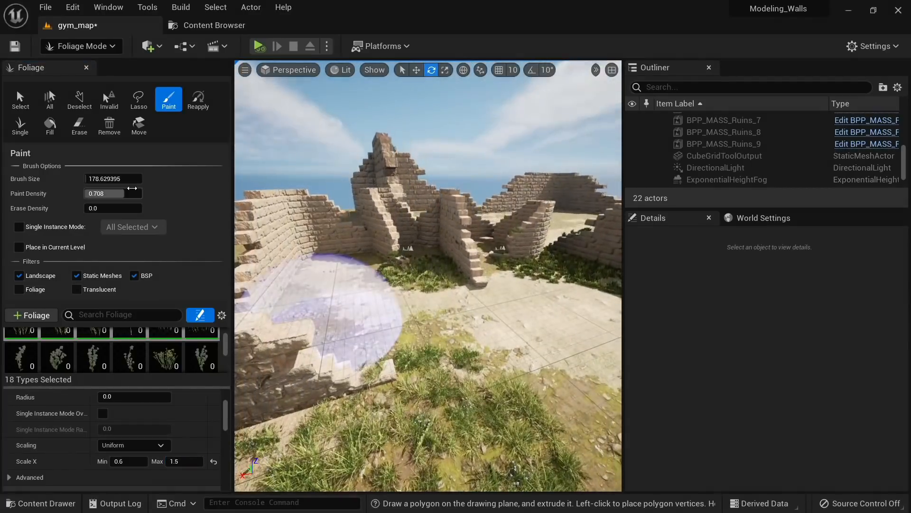
Try painting the groundcover plants at the current Paint Density by the ruined walls, then undo the stroke
{"action": "left_click", "coordinate": [414, 281]}
{"action": "right_click_drag", "start_coordinate": [414, 281], "coordinate": [426, 271]}
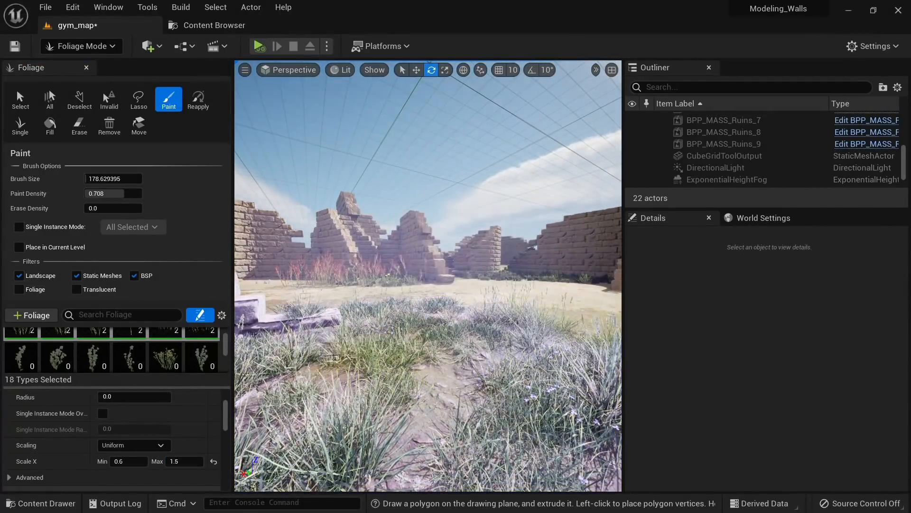
{"action": "key", "text": "ctrl+z"}
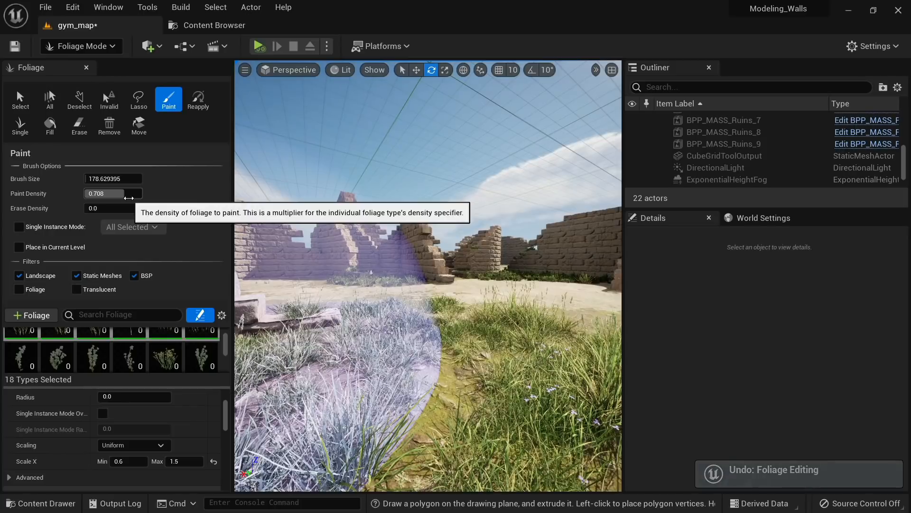
Lower the Paint Density to 0.332 and paint sparse groundcover plants among the grass and along the wall bases, undoing an unwanted stroke
{"action": "left_click_drag", "start_coordinate": [128, 198], "coordinate": [107, 198]}
{"action": "mouse_move", "coordinate": [417, 254]}
{"action": "right_mouse_down"}
{"action": "mouse_move", "coordinate": [409, 313]}
{"action": "mouse_move", "coordinate": [365, 317]}
{"action": "mouse_move", "coordinate": [333, 273]}
{"action": "right_mouse_up"}
{"action": "left_click", "coordinate": [375, 332]}
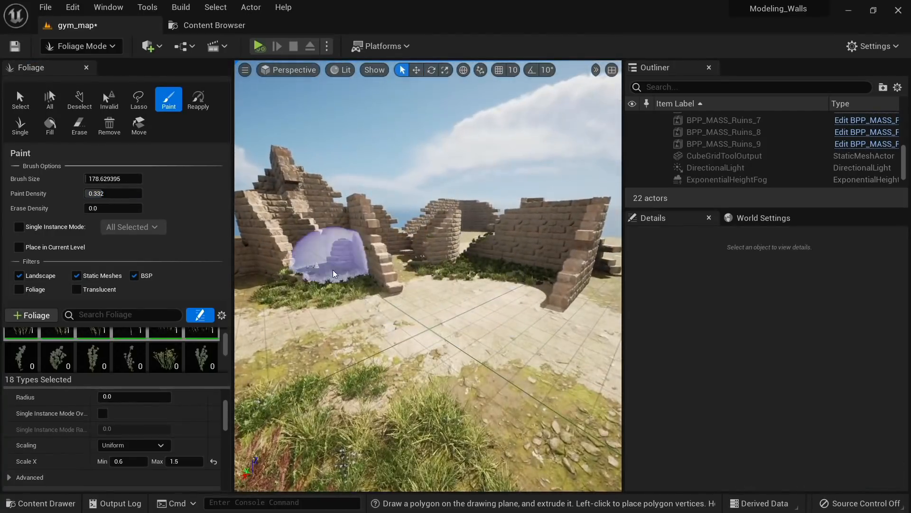
{"action": "left_click", "coordinate": [493, 285]}
{"action": "right_click_drag", "start_coordinate": [493, 285], "coordinate": [494, 228]}
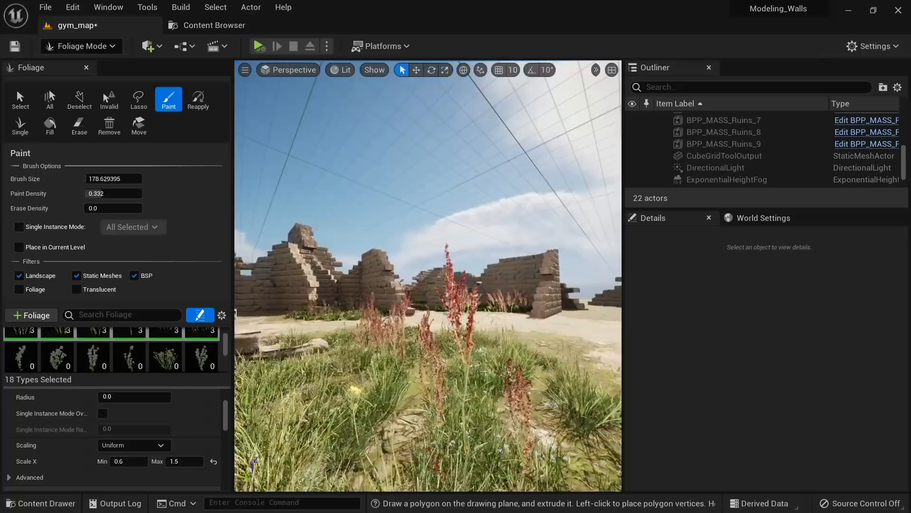
{"action": "key", "text": "ctrl+z"}
{"action": "mouse_move", "coordinate": [498, 310]}
{"action": "right_mouse_down"}
{"action": "mouse_move", "coordinate": [531, 316]}
{"action": "mouse_move", "coordinate": [531, 332]}
{"action": "right_mouse_up"}
{"action": "left_click", "coordinate": [548, 331]}
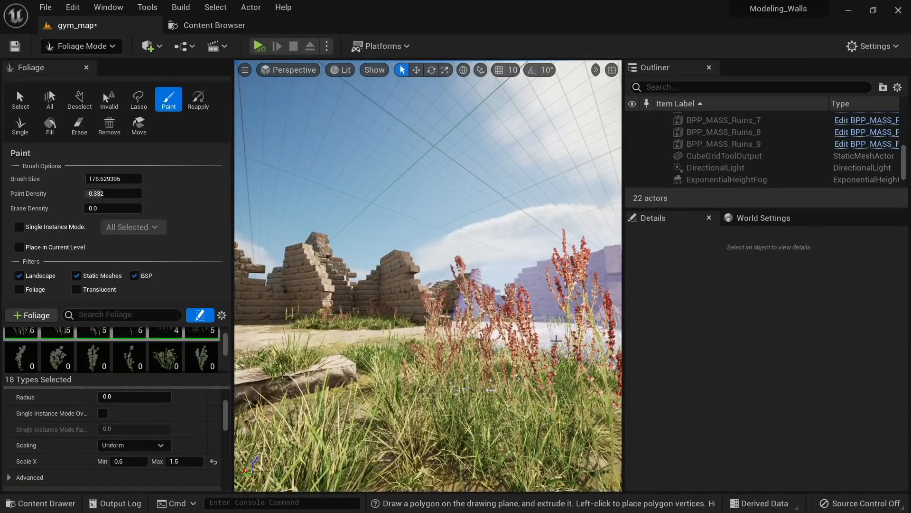
{"action": "right_click_drag", "start_coordinate": [532, 332], "coordinate": [520, 375]}
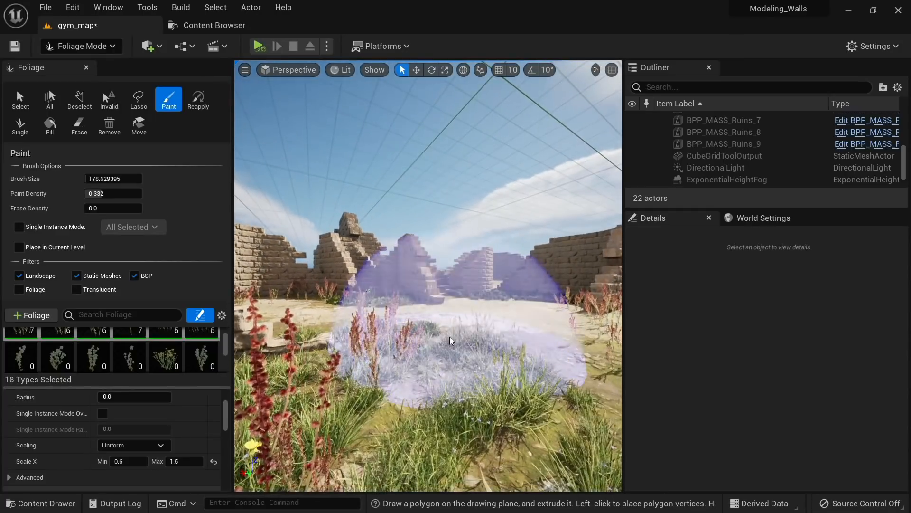
Return to Select Mode, view the painted ruins in a full-screen play session, and restore the normal editor layout
{"action": "key", "text": "shift+1"}
{"action": "right_click_drag", "start_coordinate": [451, 341], "coordinate": [425, 407]}
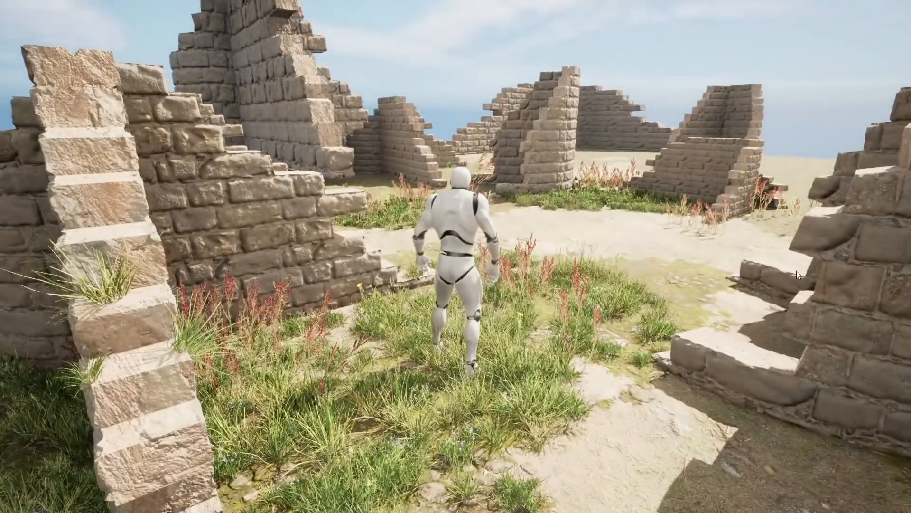
{"action": "key", "text": "Escape"}
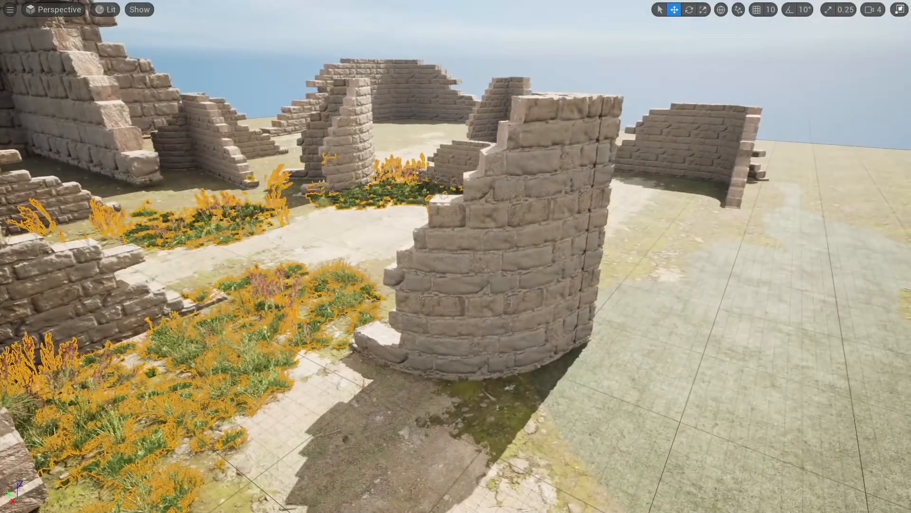
{"action": "key", "text": "F11"}
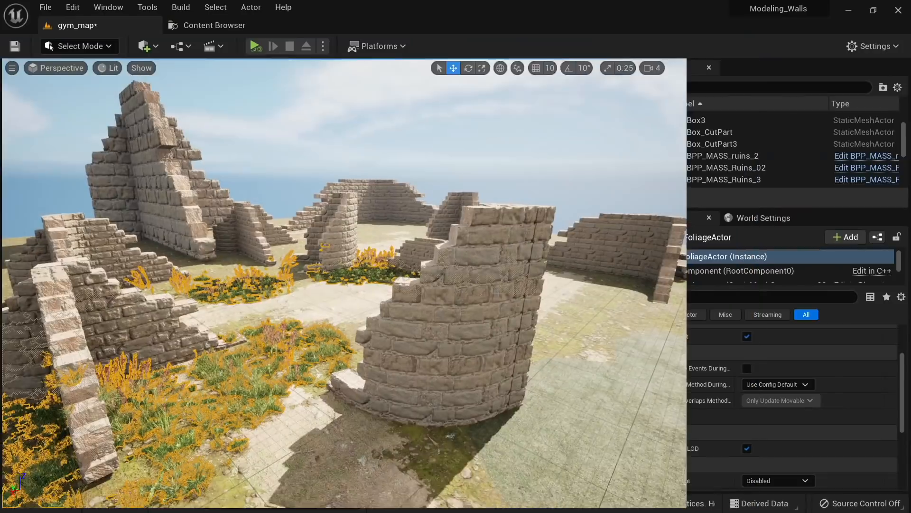
Play the level from the ground near the tall curved wall and run the character toward it to test the collision
{"action": "right_click_drag", "start_coordinate": [448, 311], "coordinate": [448, 311]}
{"action": "right_click", "coordinate": [336, 304]}
{"action": "left_click", "coordinate": [435, 335]}
{"action": "left_click", "coordinate": [434, 337]}
{"action": "key", "text": "w"}
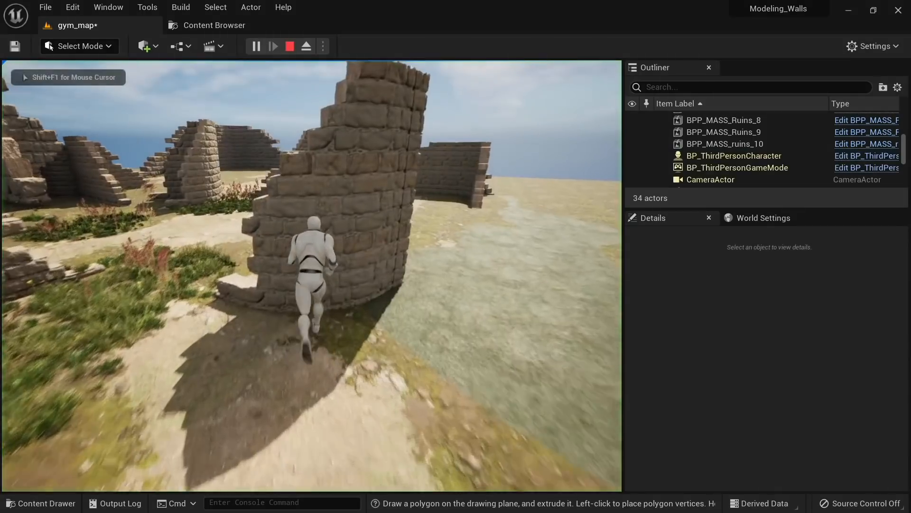
{"action": "key", "text": "Escape"}
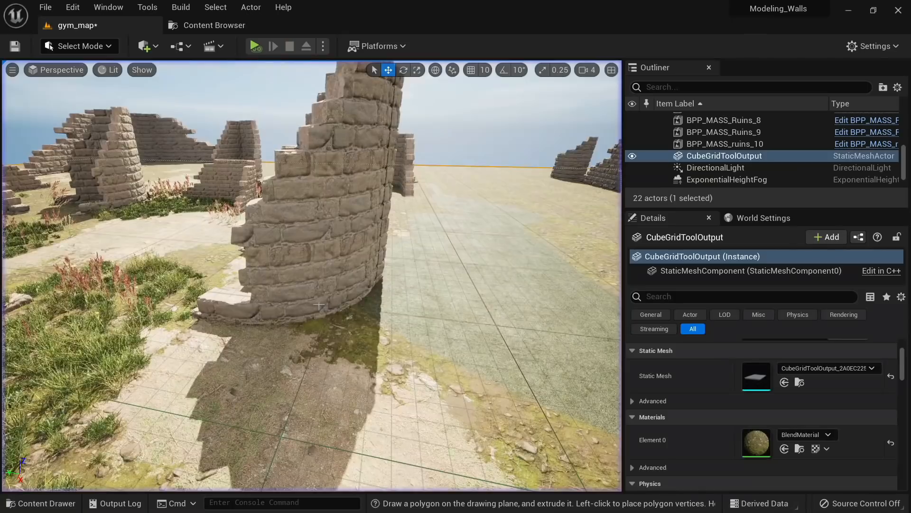
Open the static mesh of the stepped wall actor Boolean and filter its details for "comple"
{"action": "scroll", "coordinate": [323, 310], "scroll_direction": "down", "scroll_amount": 5}
{"action": "scroll", "coordinate": [323, 309], "scroll_direction": "up", "scroll_amount": 5}
{"action": "right_click_drag", "start_coordinate": [322, 310], "coordinate": [370, 304]}
{"action": "left_click", "coordinate": [323, 310]}
{"action": "key", "text": "w"}
{"action": "scroll", "coordinate": [691, 383], "scroll_direction": "up", "scroll_amount": 2}
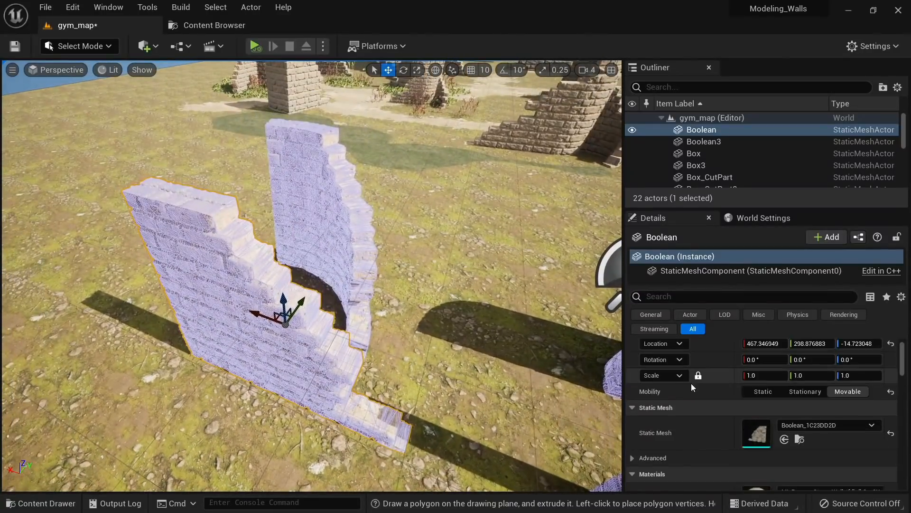
{"action": "double_click", "coordinate": [757, 433]}
{"action": "left_click_drag", "start_coordinate": [400, 317], "coordinate": [430, 319]}
{"action": "type", "text": "comple"}
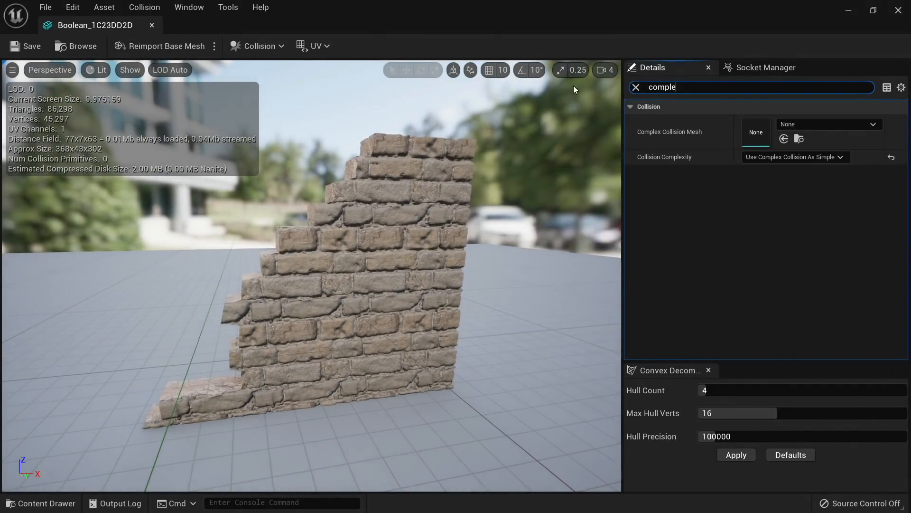
Set the wall mesh's Collision Complexity to Project Default, save the mesh and close its editor
{"action": "left_click", "coordinate": [761, 157]}
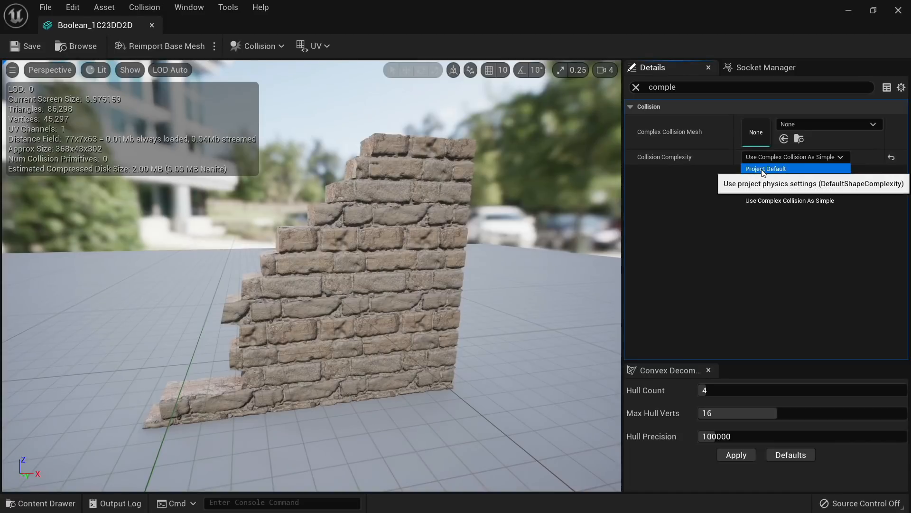
{"action": "left_click", "coordinate": [762, 169]}
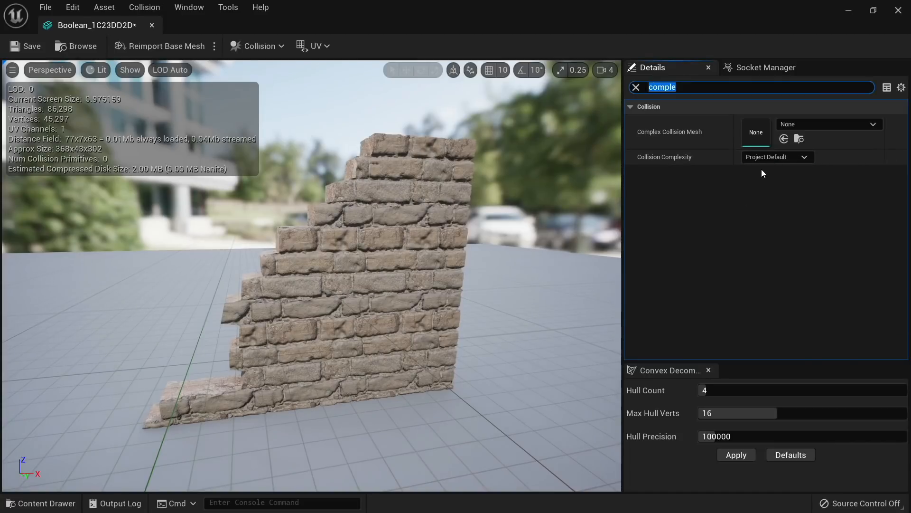
{"action": "left_click", "coordinate": [11, 46]}
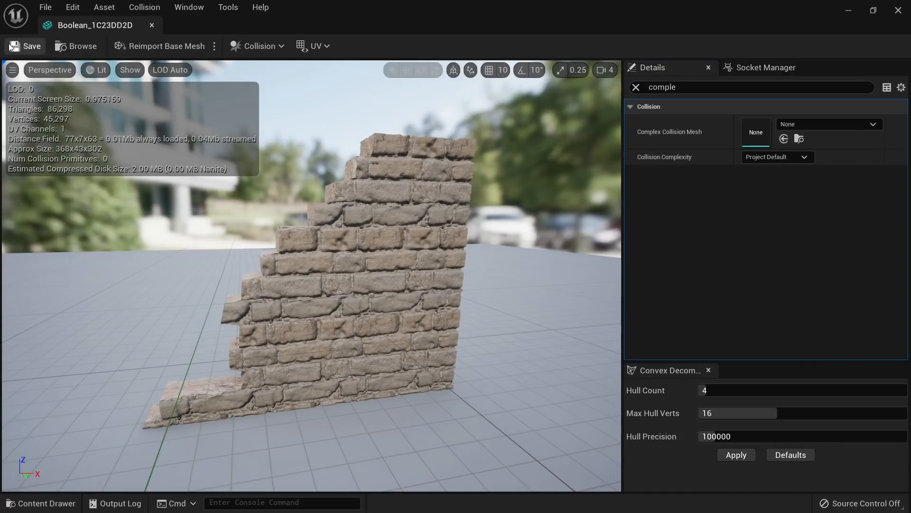
{"action": "middle_click", "coordinate": [83, 29]}
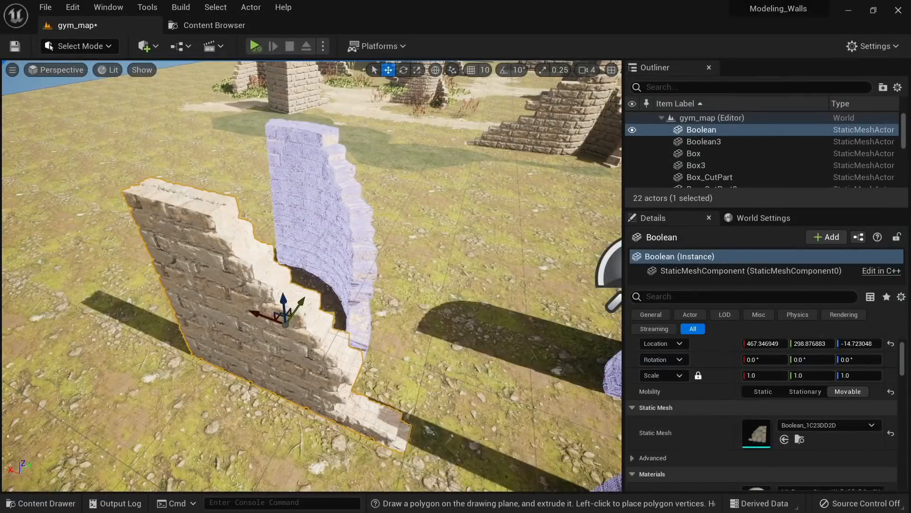
Reopen the Boolean wall's static mesh and generate Auto Convex Collision with Hull Count 4, Max Hull Verts 16 and Hull Precision 100000
{"action": "left_click_drag", "start_coordinate": [360, 304], "coordinate": [380, 280], "text": "alt"}
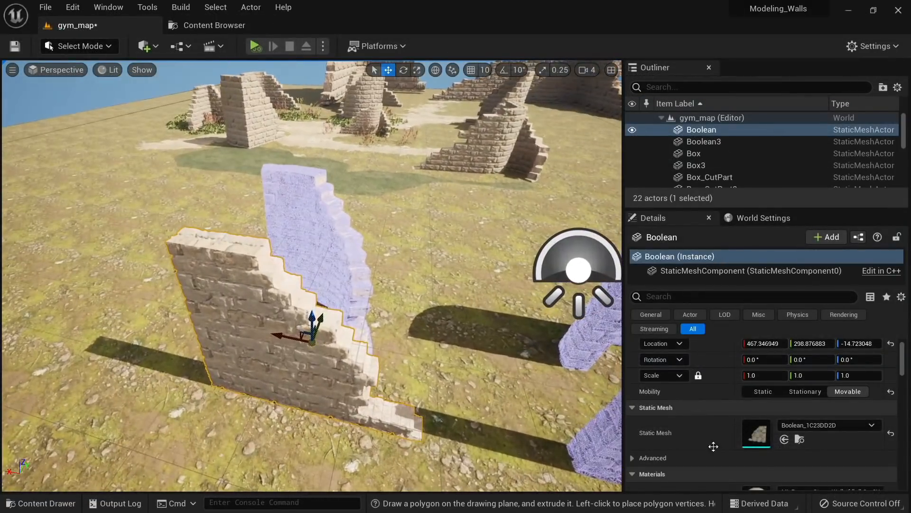
{"action": "double_click", "coordinate": [756, 434]}
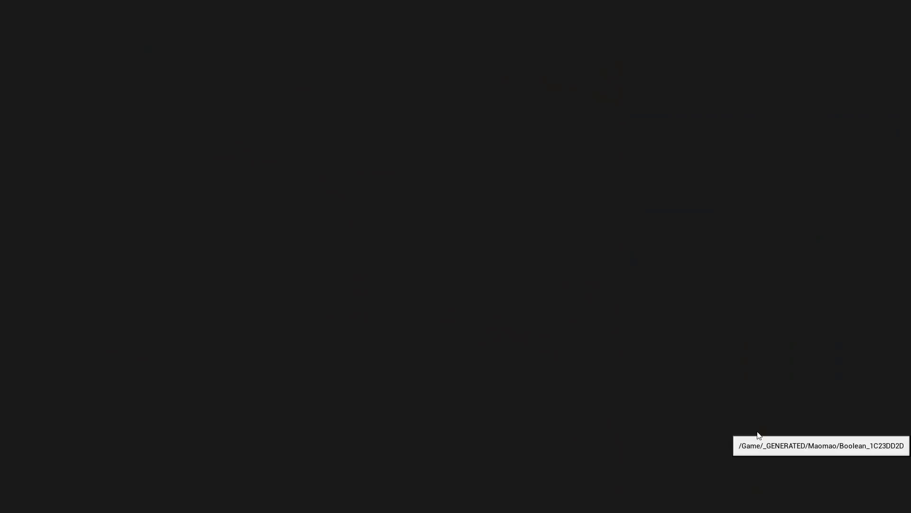
{"action": "scroll", "coordinate": [458, 323], "scroll_direction": "down", "scroll_amount": 5}
{"action": "left_click_drag", "start_coordinate": [458, 323], "coordinate": [551, 346], "text": "alt"}
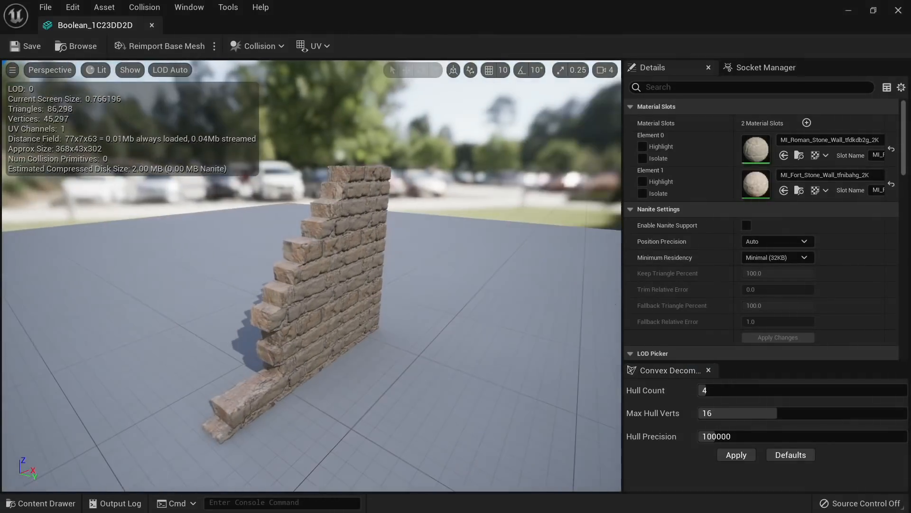
{"action": "left_click", "coordinate": [728, 454]}
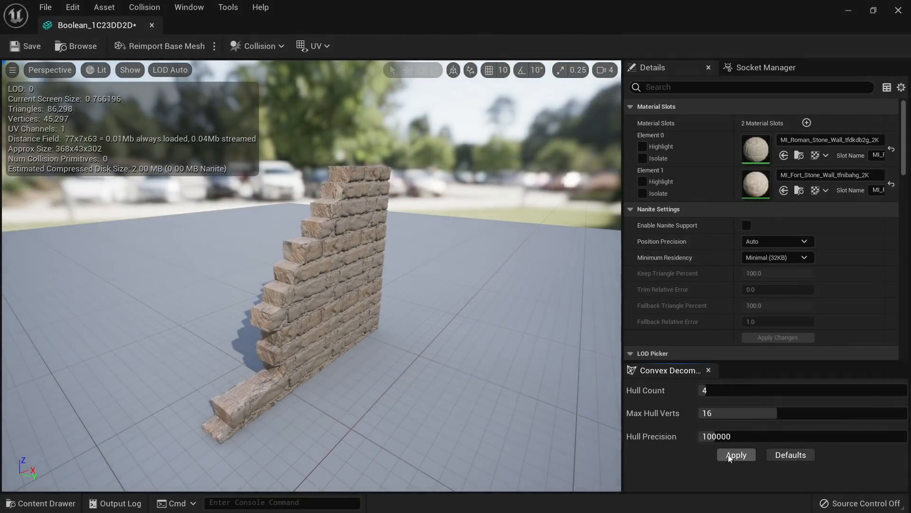
{"action": "left_click_drag", "start_coordinate": [358, 286], "coordinate": [290, 261], "text": "alt"}
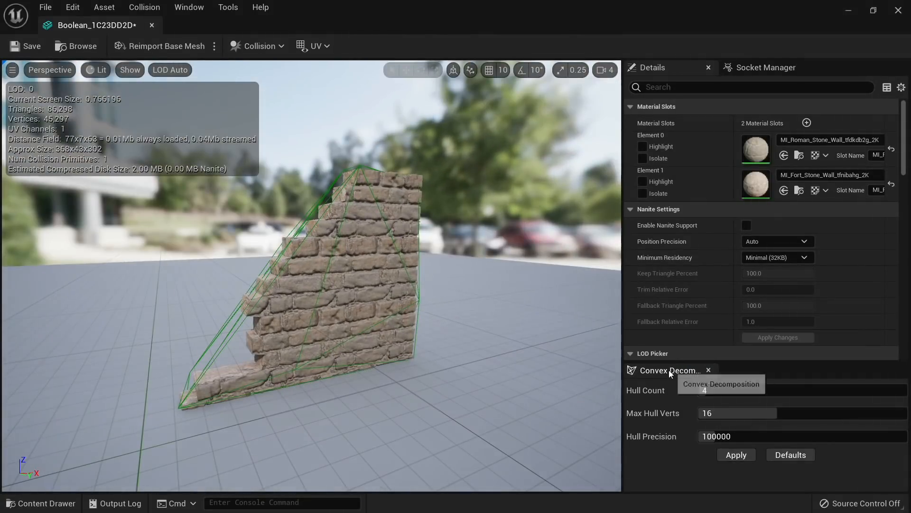
{"action": "left_click", "coordinate": [147, 7]}
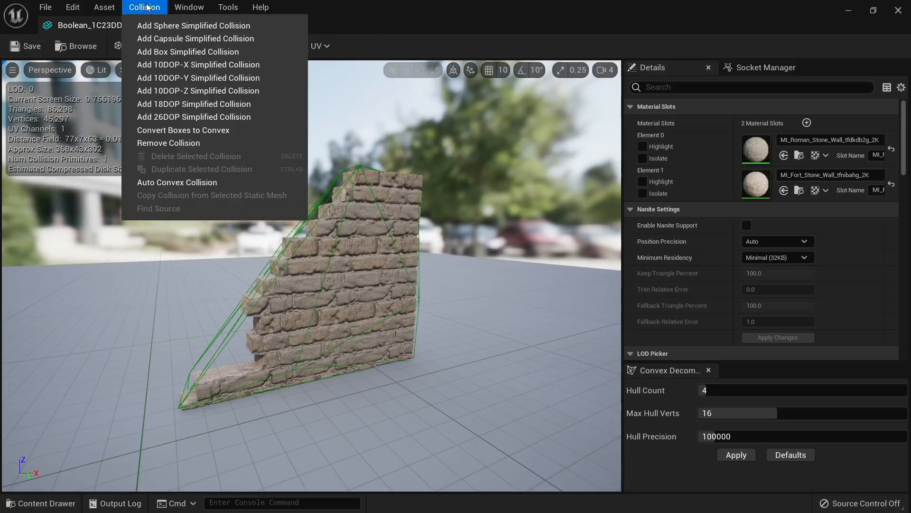
{"action": "left_click", "coordinate": [190, 185]}
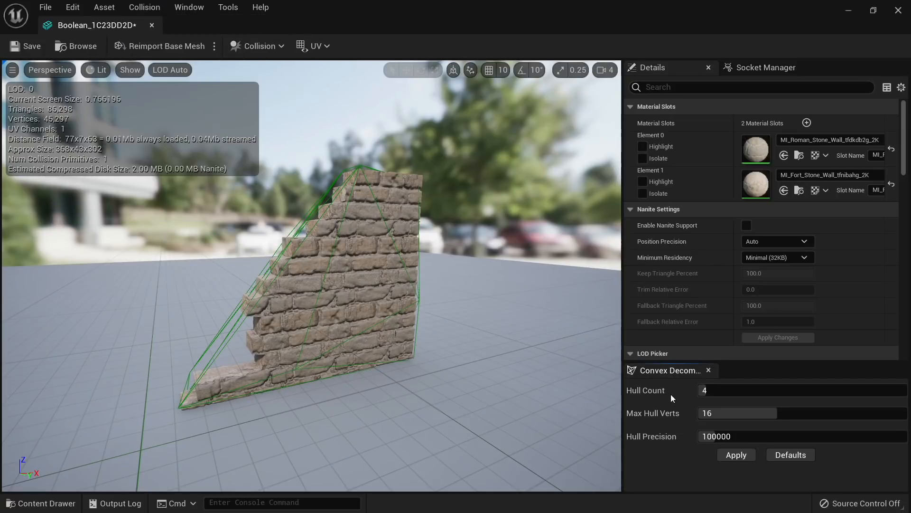
{"action": "left_click_drag", "start_coordinate": [361, 329], "coordinate": [379, 347], "text": "alt"}
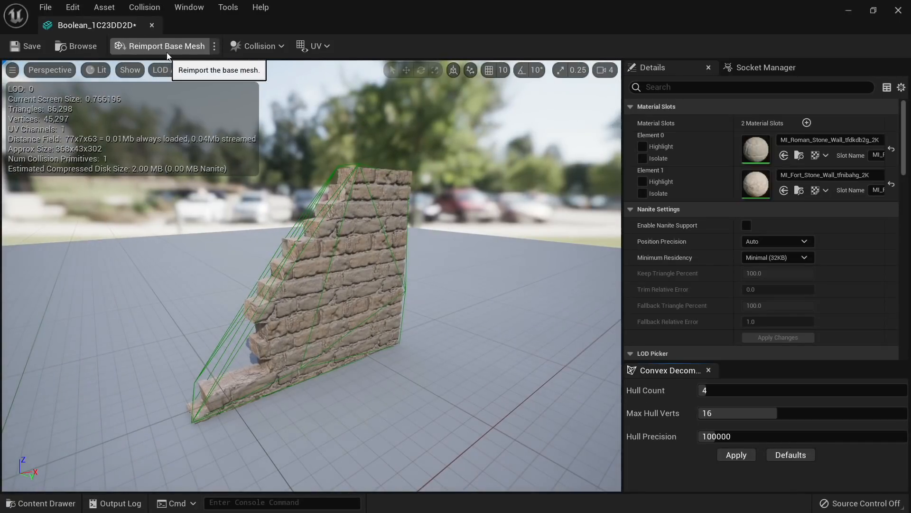
Remove the wall's collision and regenerate it with Hull Count 64, Max Hull Verts 32 and Hull Precision 260000
{"action": "left_click", "coordinate": [250, 44]}
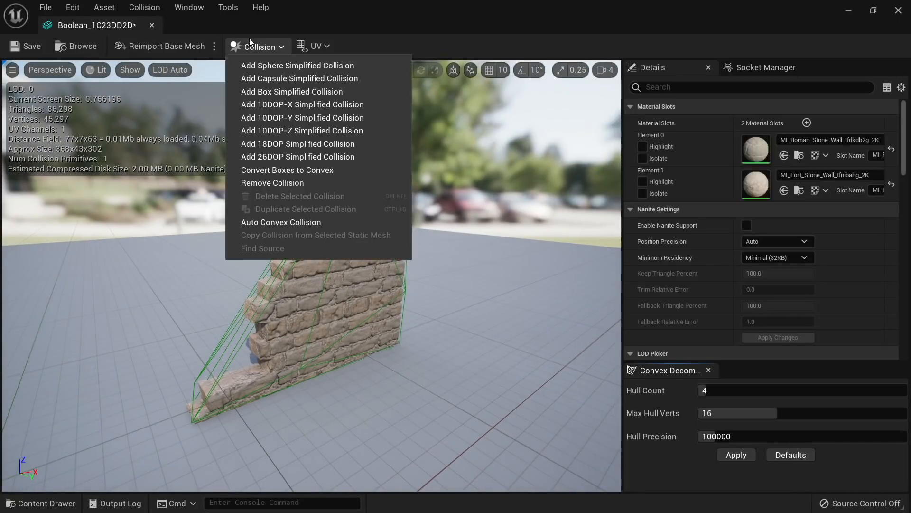
{"action": "left_click", "coordinate": [269, 185]}
{"action": "left_click_drag", "start_coordinate": [795, 415], "coordinate": [801, 415]}
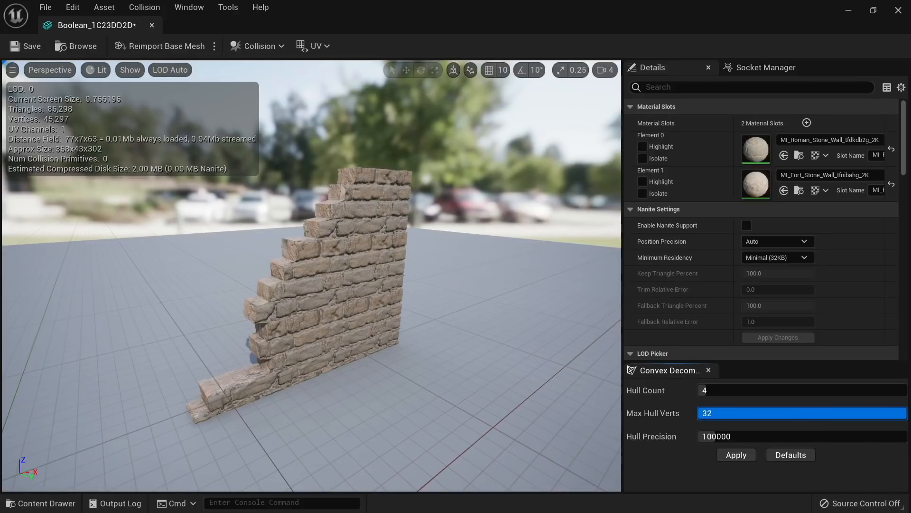
{"action": "left_click_drag", "start_coordinate": [722, 433], "coordinate": [745, 436]}
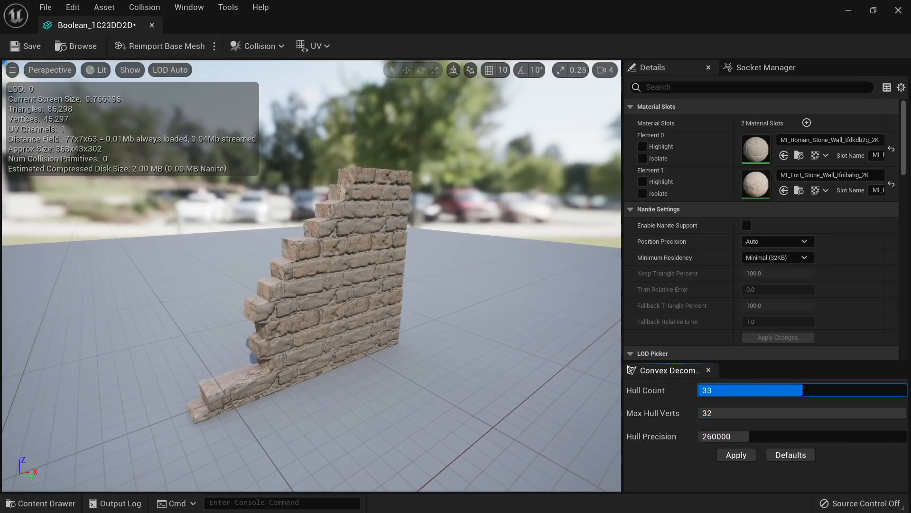
{"action": "left_click", "coordinate": [743, 455]}
{"action": "left_click_drag", "start_coordinate": [269, 300], "coordinate": [261, 273]}
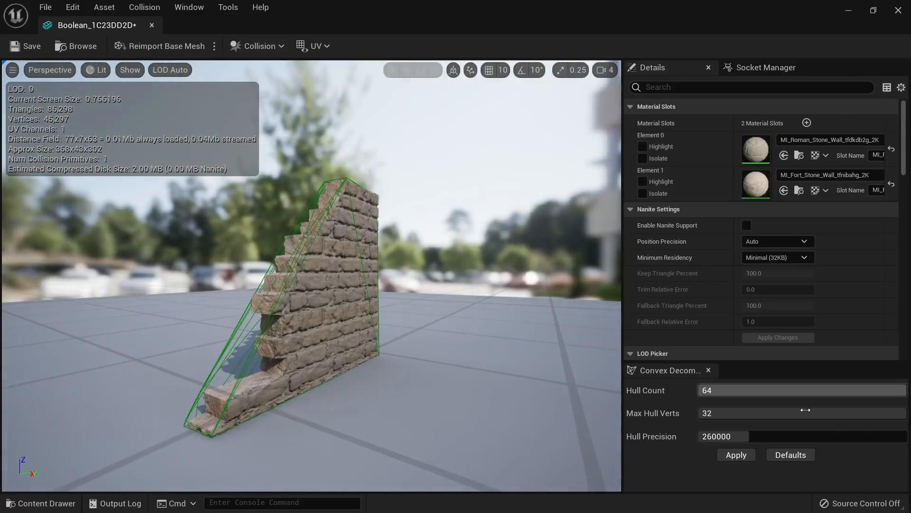
Raise the Hull Precision to 1000000, remove the existing collision and apply the convex decomposition again
{"action": "left_click_drag", "start_coordinate": [811, 437], "coordinate": [907, 437]}
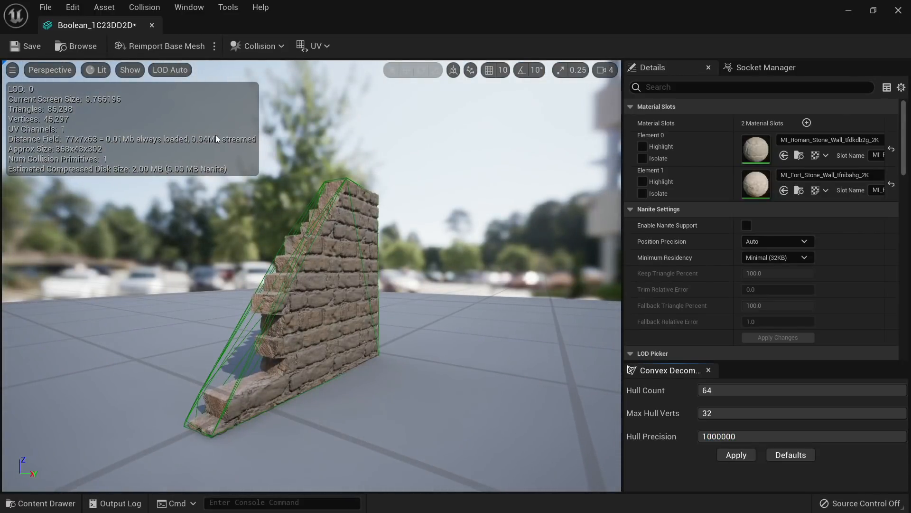
{"action": "left_click", "coordinate": [257, 46]}
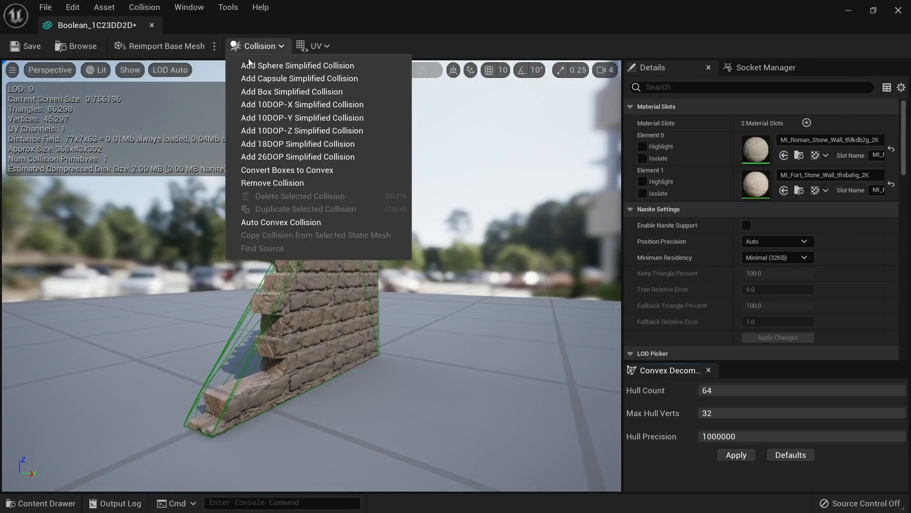
{"action": "left_click", "coordinate": [269, 182]}
{"action": "left_click", "coordinate": [736, 455]}
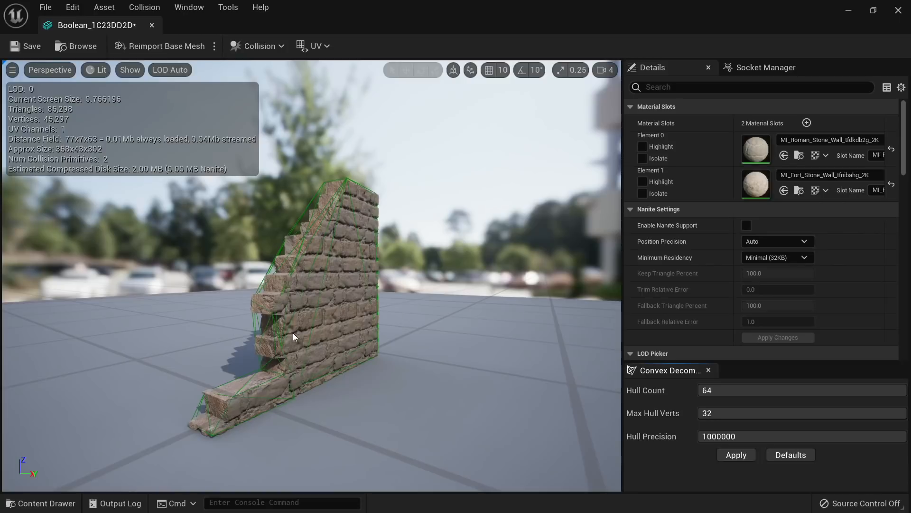
Save the Boolean wall mesh, locate the Boolean3 wall's mesh in the project content and save all modified assets
{"action": "left_click_drag", "start_coordinate": [292, 333], "coordinate": [323, 333]}
{"action": "left_click", "coordinate": [30, 46]}
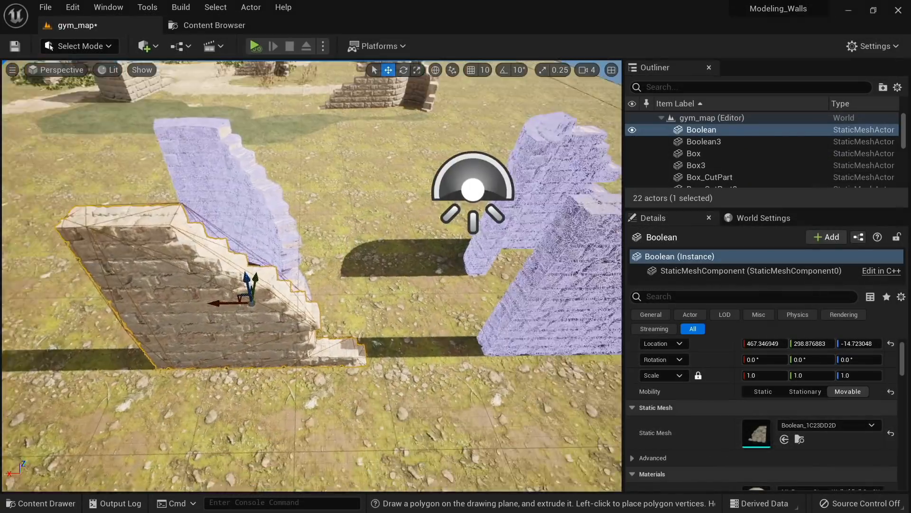
{"action": "right_click_drag", "start_coordinate": [312, 275], "coordinate": [264, 272]}
{"action": "left_click", "coordinate": [264, 272]}
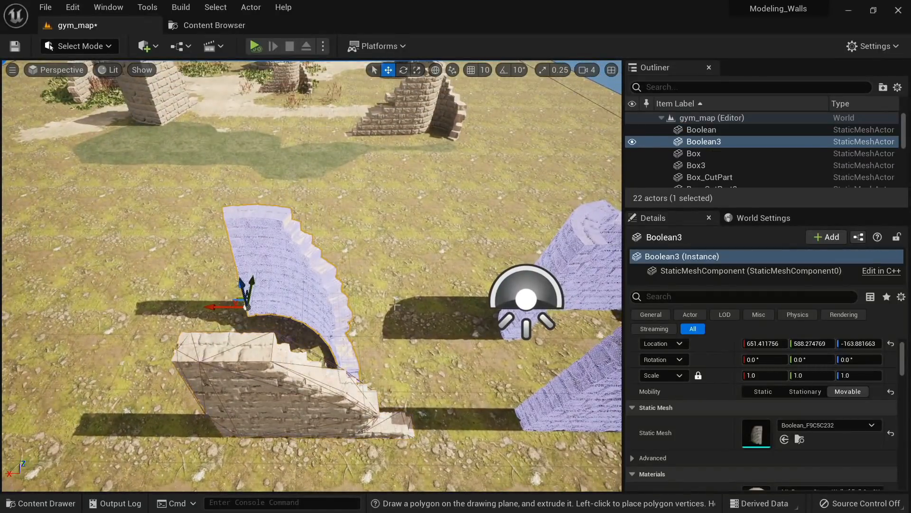
{"action": "left_click", "coordinate": [799, 439]}
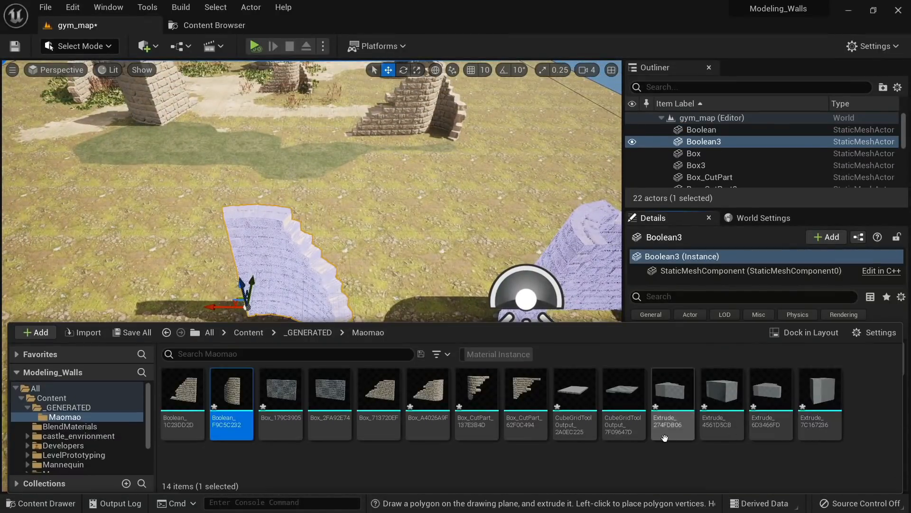
{"action": "left_click", "coordinate": [137, 332]}
{"action": "left_click", "coordinate": [551, 390]}
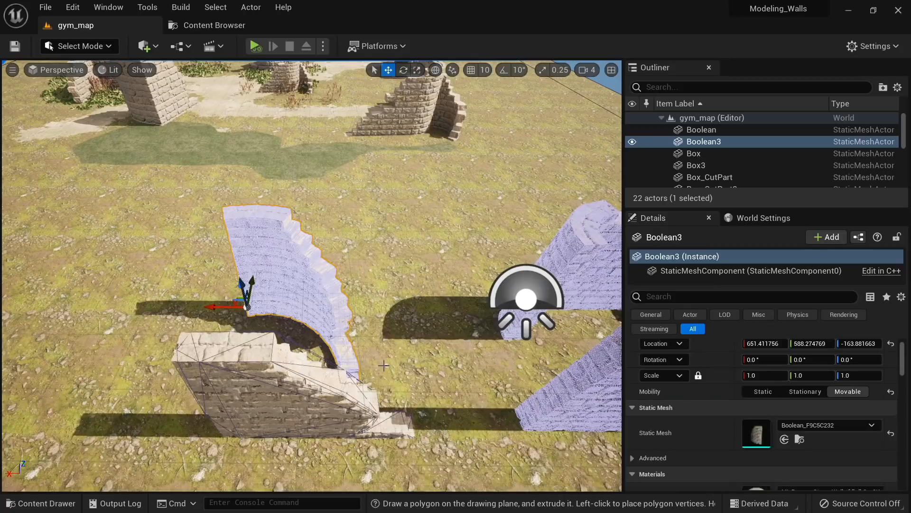
Review the generated wall meshes in the _GENERATED/Maomao folder and look over the ruins in the level
{"action": "right_click_drag", "start_coordinate": [409, 331], "coordinate": [429, 356]}
{"action": "key", "text": "ctrl+space"}
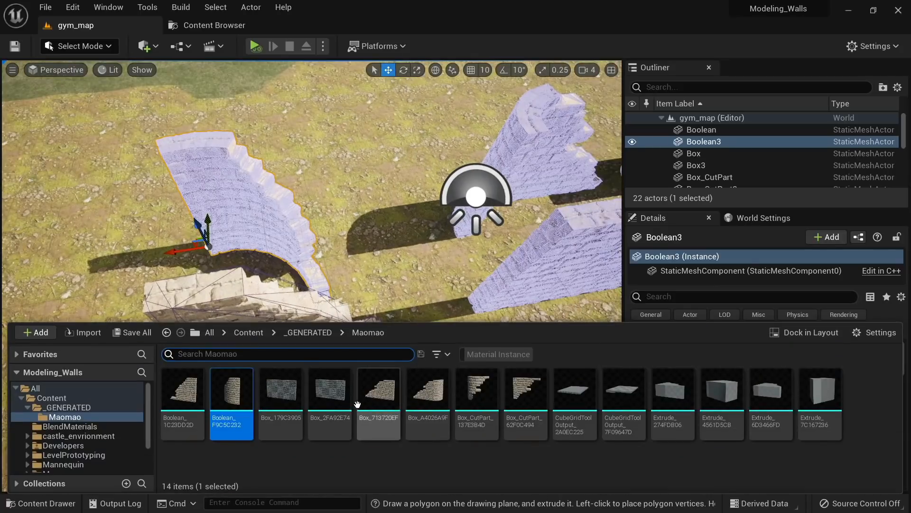
{"action": "left_click", "coordinate": [525, 422]}
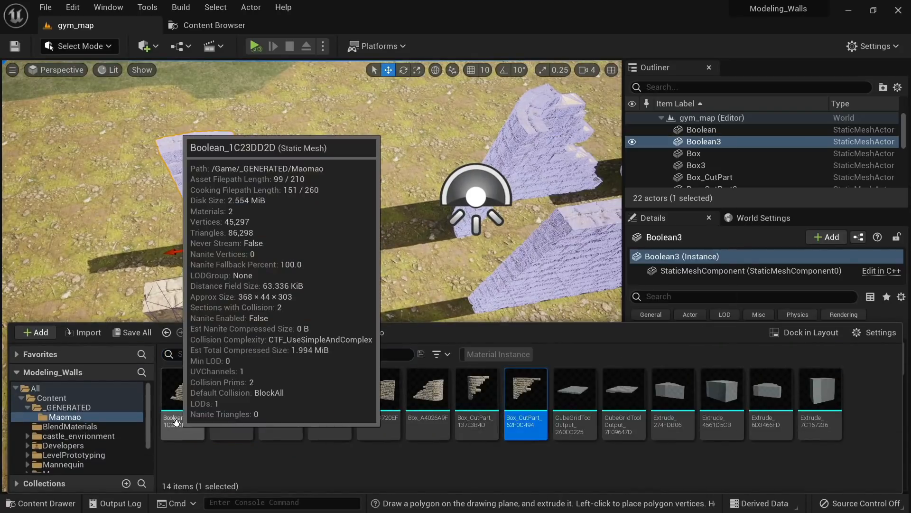
{"action": "left_click", "coordinate": [176, 421], "text": "shift"}
{"action": "left_click", "coordinate": [368, 456]}
{"action": "right_click_drag", "start_coordinate": [466, 258], "coordinate": [503, 214]}
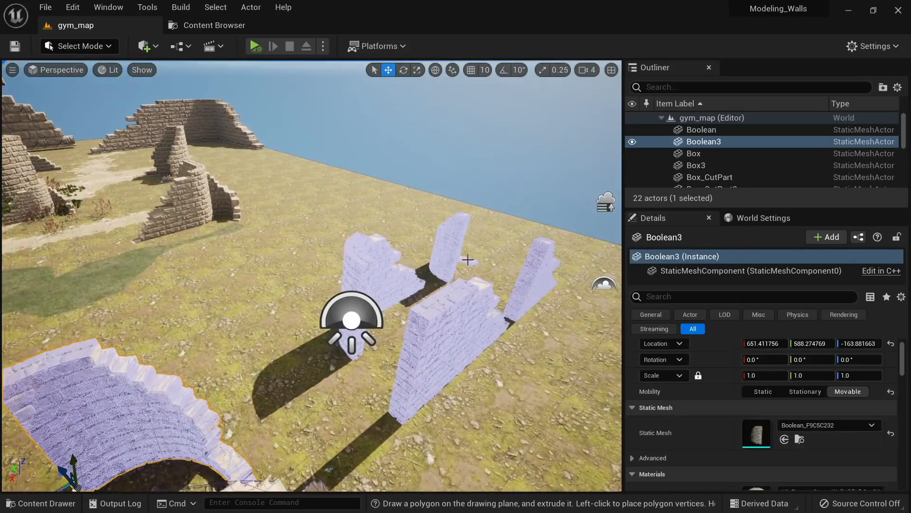
{"action": "right_click_drag", "start_coordinate": [489, 315], "coordinate": [485, 320]}
{"action": "right_click_drag", "start_coordinate": [450, 370], "coordinate": [417, 386]}
{"action": "key", "text": "ctrl+space"}
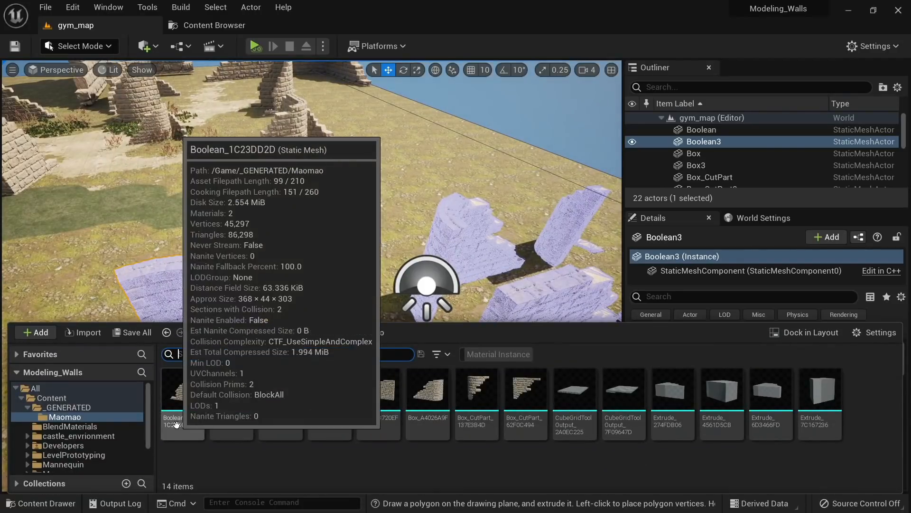
{"action": "key", "text": "ctrl+space"}
{"action": "key", "text": "ctrl+space"}
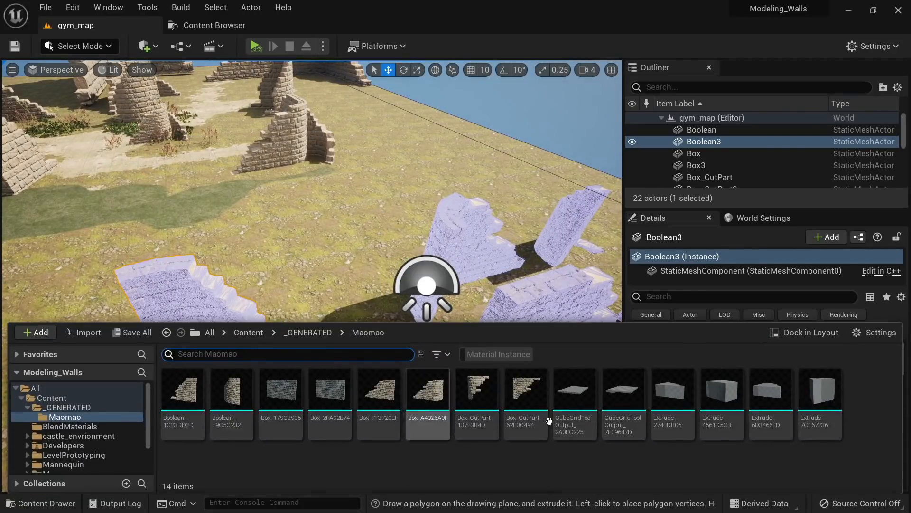
{"action": "right_click_drag", "start_coordinate": [422, 289], "coordinate": [310, 333]}
{"action": "key", "text": "ctrl+space"}
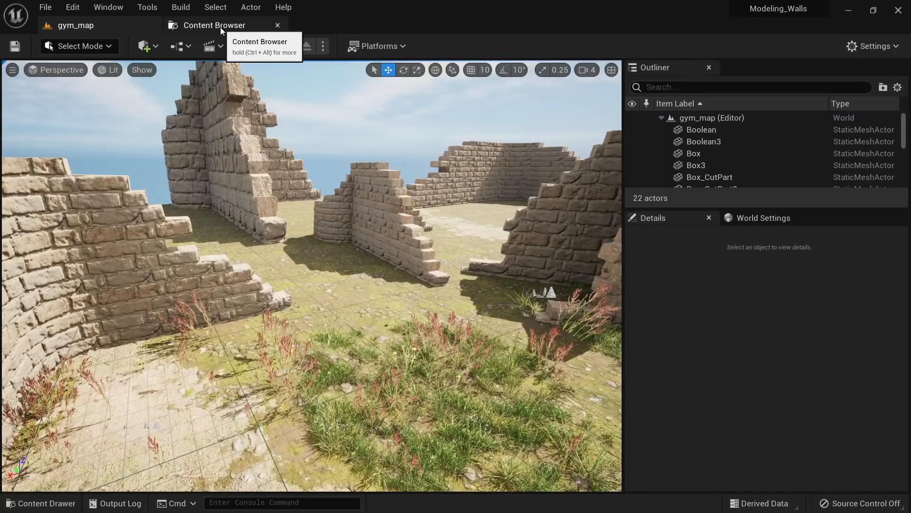
{"action": "right_click_drag", "start_coordinate": [224, 304], "coordinate": [224, 344]}
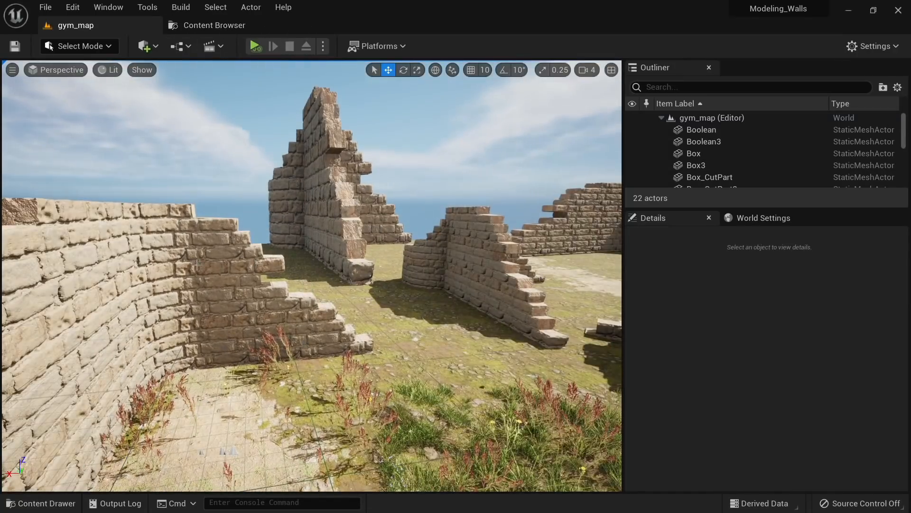
{"action": "right_click_drag", "start_coordinate": [459, 348], "coordinate": [427, 350]}
{"action": "right_click_drag", "start_coordinate": [252, 268], "coordinate": [273, 287]}
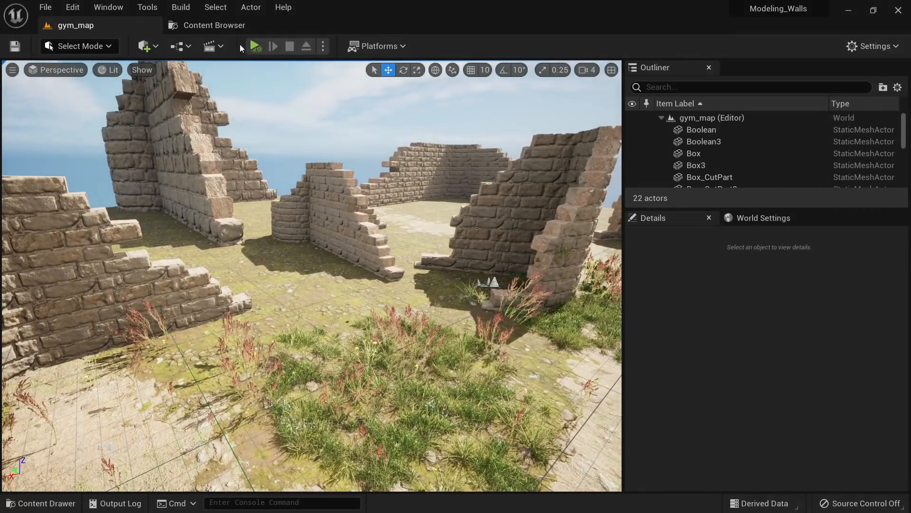
Switch to Quixel Bridge, examine the Rubble Pack 3D asset and return to the level
{"action": "key", "text": "alt+Tab"}
{"action": "left_click", "coordinate": [401, 181]}
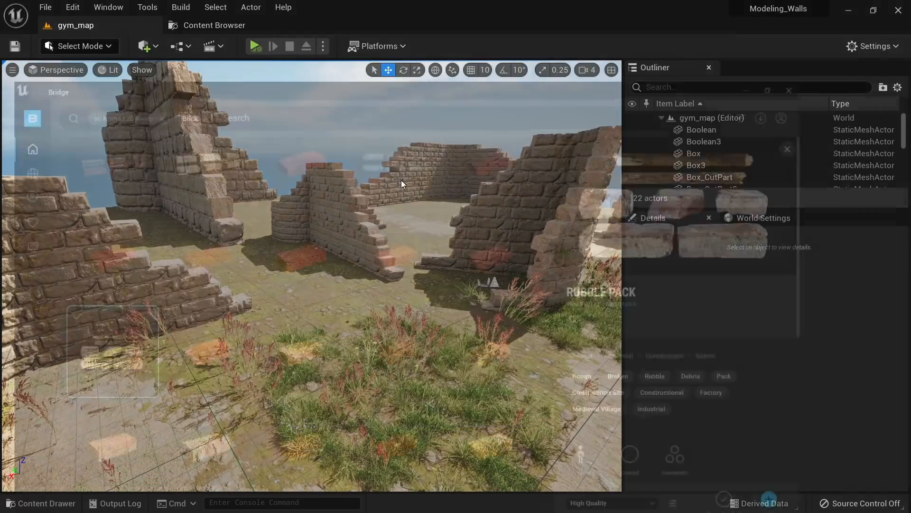
{"action": "mouse_move", "coordinate": [144, 326]}
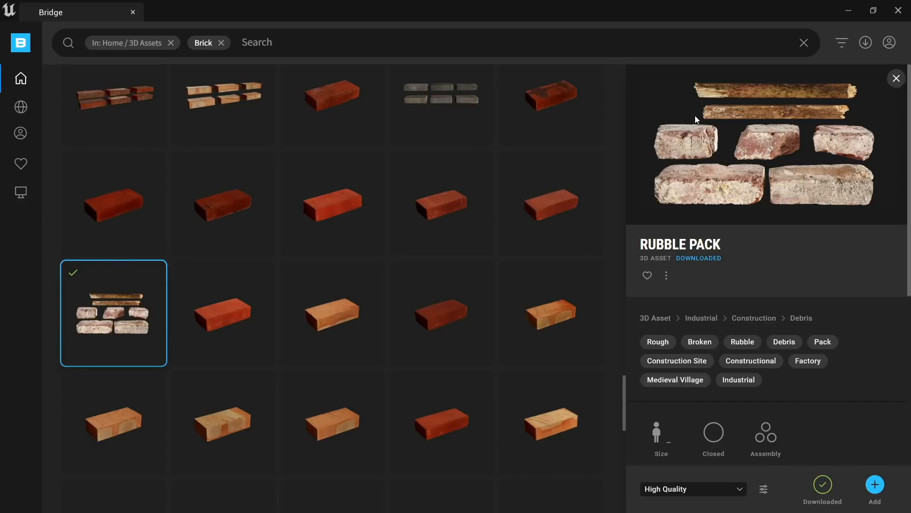
{"action": "left_click", "coordinate": [852, 10]}
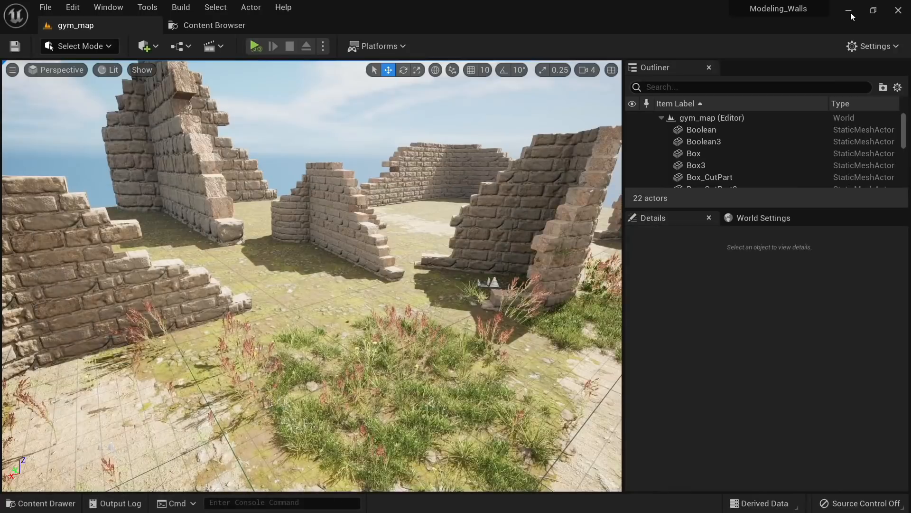
Check the option for enabling Nanite on the seven Rubble Pack meshes, Var1 to Var7, in their Megascans folder
{"action": "left_click", "coordinate": [227, 21]}
{"action": "left_click", "coordinate": [245, 142]}
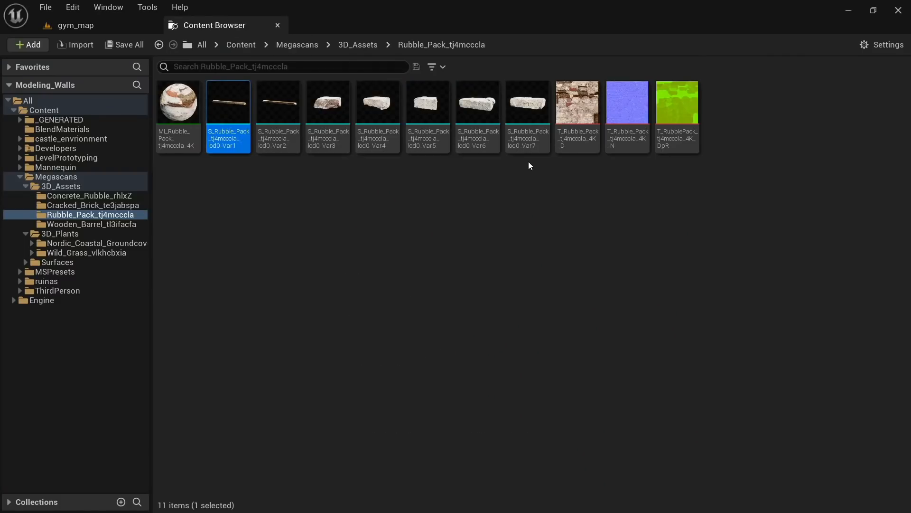
{"action": "left_click", "coordinate": [536, 136], "text": "shift"}
{"action": "right_click", "coordinate": [536, 136]}
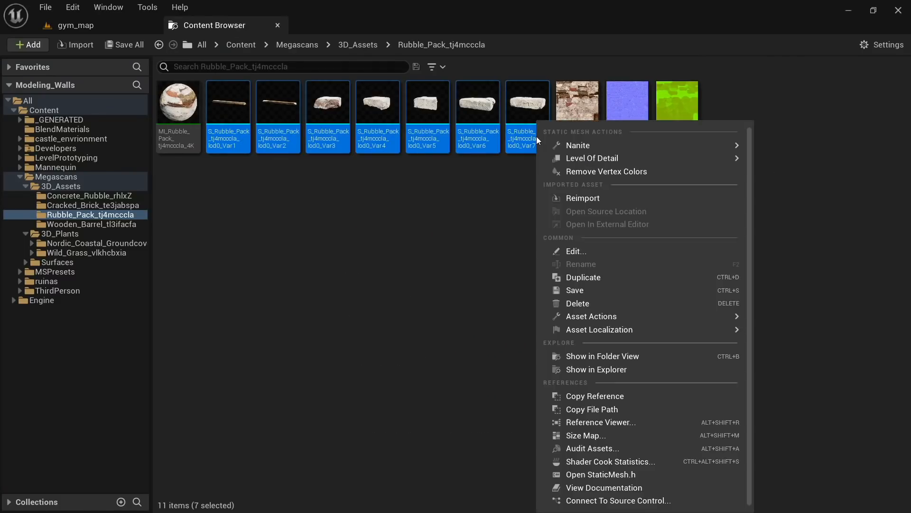
{"action": "mouse_move", "coordinate": [562, 144]}
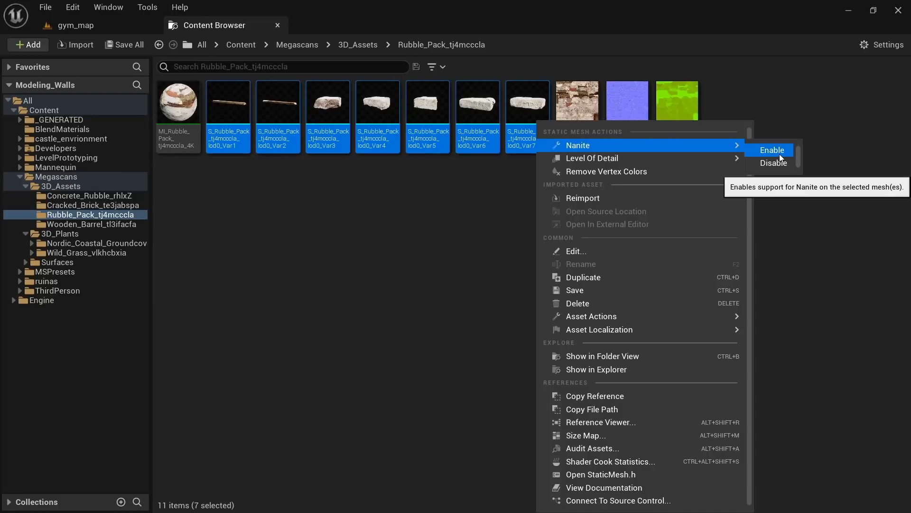
{"action": "left_click", "coordinate": [412, 221]}
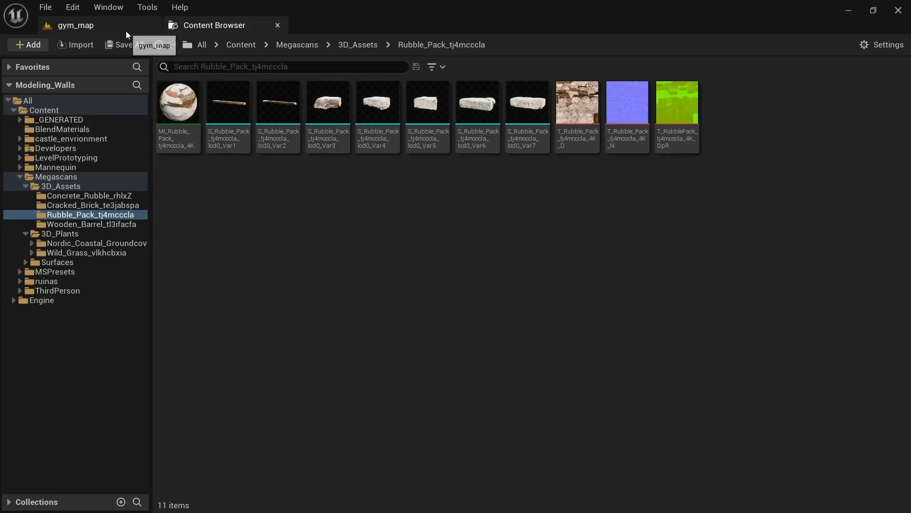
Apply convex decomposition collision with Hull Count 4, Max Hull Verts 16 and Hull Precision 100000 to rubble meshes Var3 and Var4
{"action": "mouse_move", "coordinate": [345, 101]}
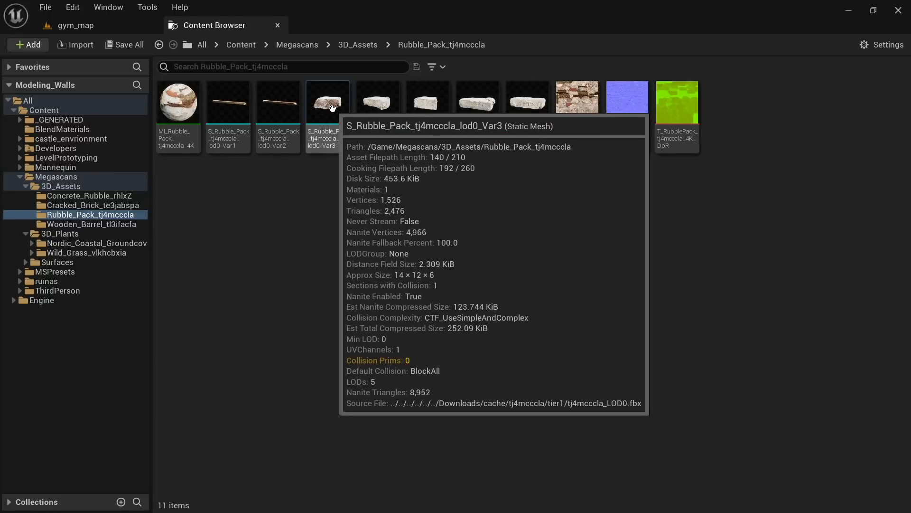
{"action": "double_click", "coordinate": [332, 108]}
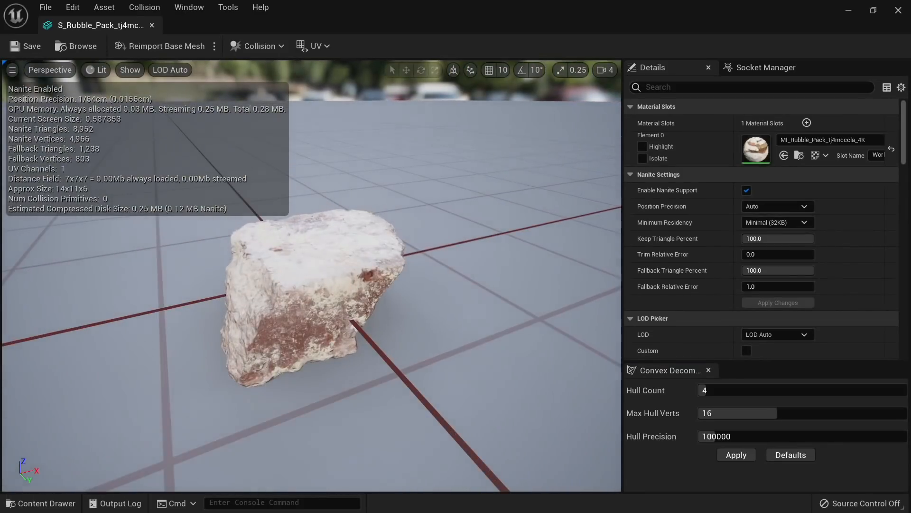
{"action": "left_click_drag", "start_coordinate": [400, 341], "coordinate": [400, 340]}
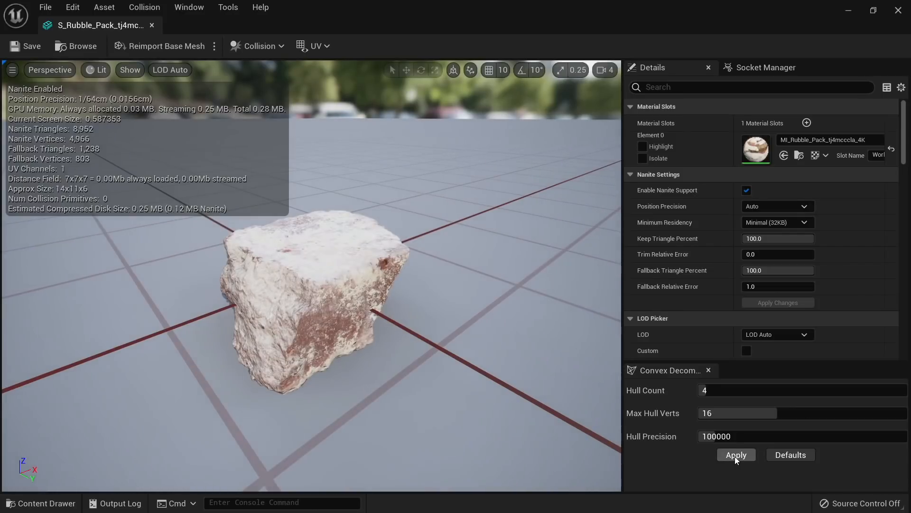
{"action": "middle_click", "coordinate": [136, 30]}
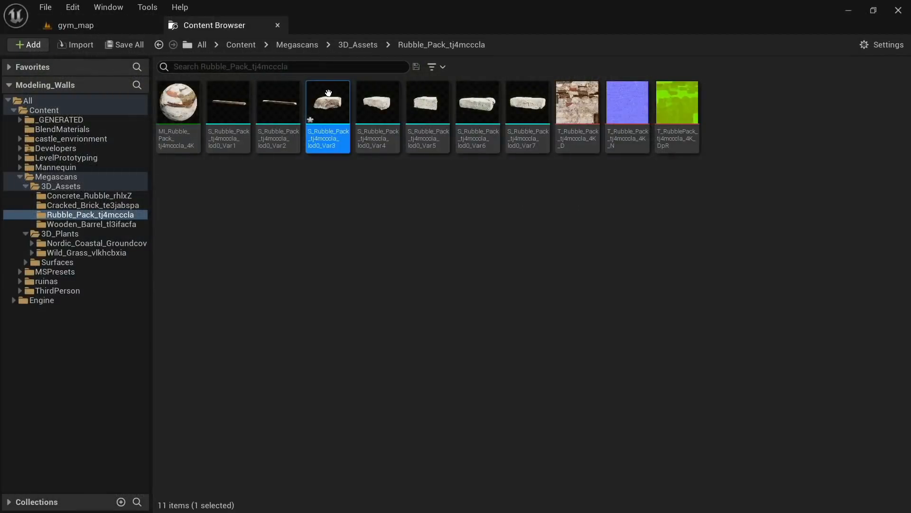
{"action": "double_click", "coordinate": [383, 110]}
{"action": "left_click", "coordinate": [731, 454]}
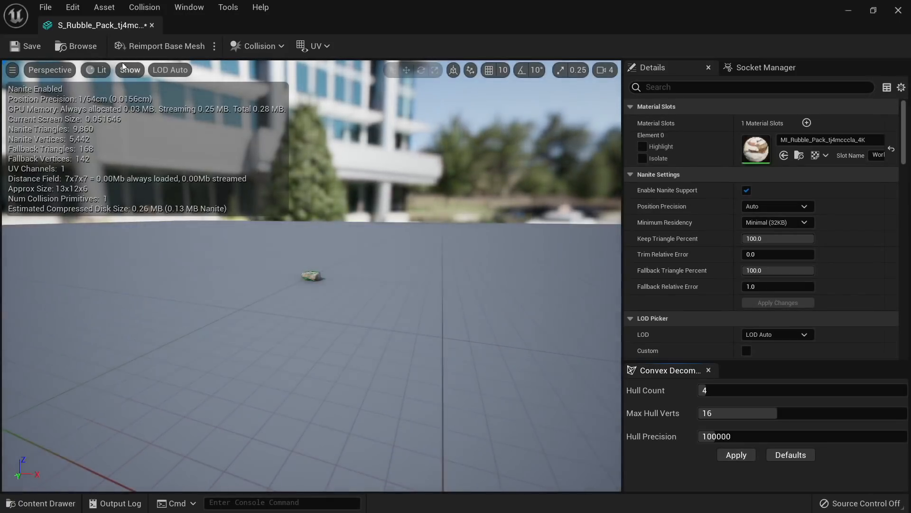
{"action": "middle_click", "coordinate": [95, 28]}
Apply convex decomposition collision with Hull Count 4, Max Hull Verts 16 and Hull Precision 100000 to rubble meshes Var5 and Var6
{"action": "double_click", "coordinate": [440, 115]}
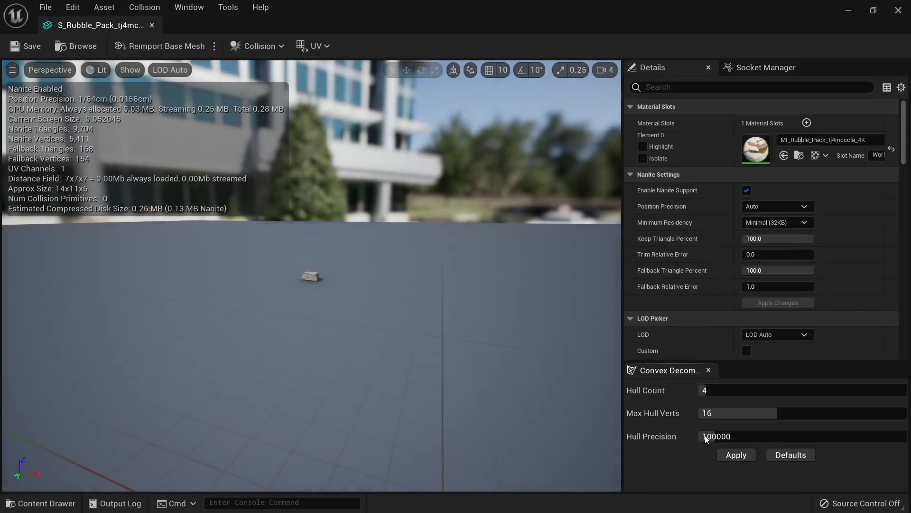
{"action": "left_click", "coordinate": [727, 454]}
{"action": "middle_click", "coordinate": [143, 26]}
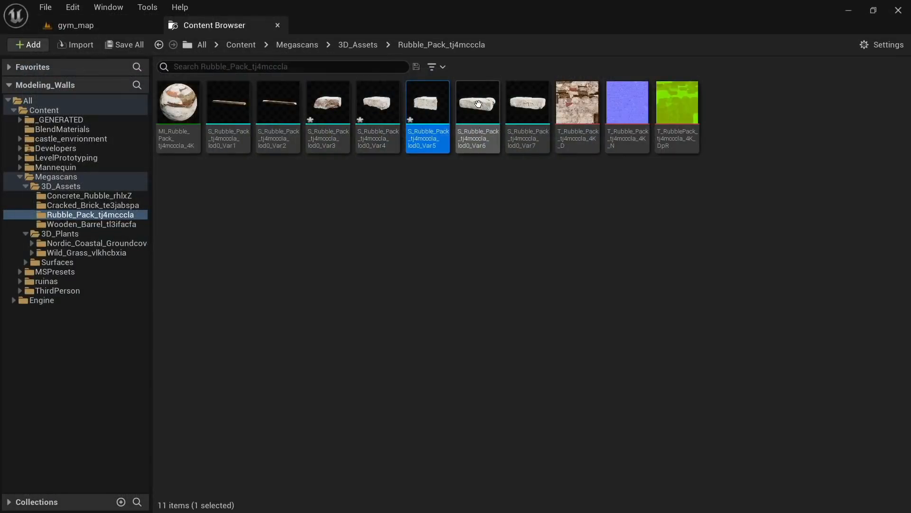
{"action": "left_click", "coordinate": [479, 112]}
{"action": "double_click", "coordinate": [485, 120]}
{"action": "left_click", "coordinate": [737, 456]}
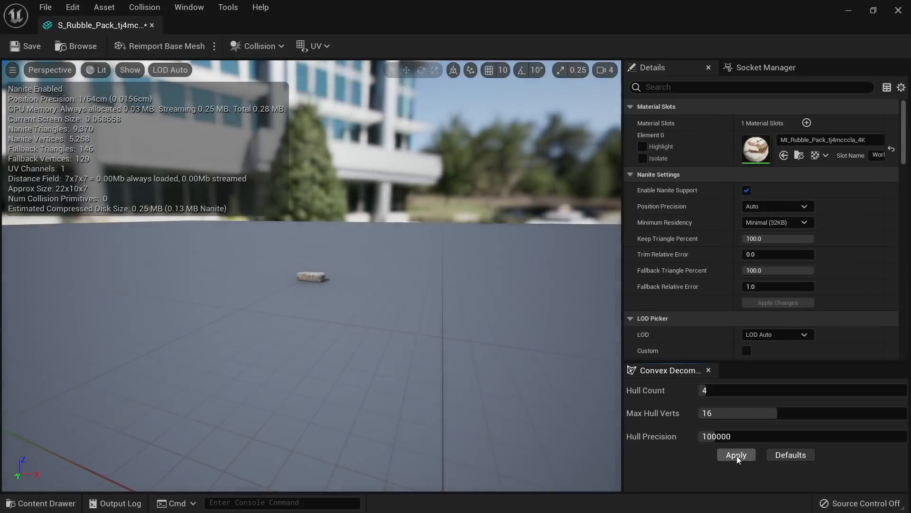
{"action": "middle_click", "coordinate": [102, 26]}
Apply convex decomposition collision with Hull Count 4 and Max Hull Verts 16 to rubble mesh Var7, and save all modified rubble assets
{"action": "left_click", "coordinate": [528, 113]}
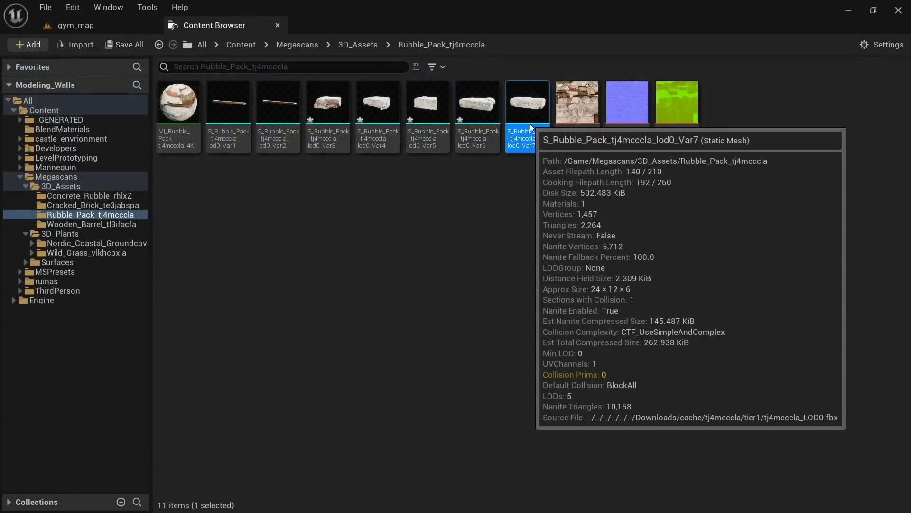
{"action": "double_click", "coordinate": [528, 113]}
{"action": "left_click", "coordinate": [734, 456]}
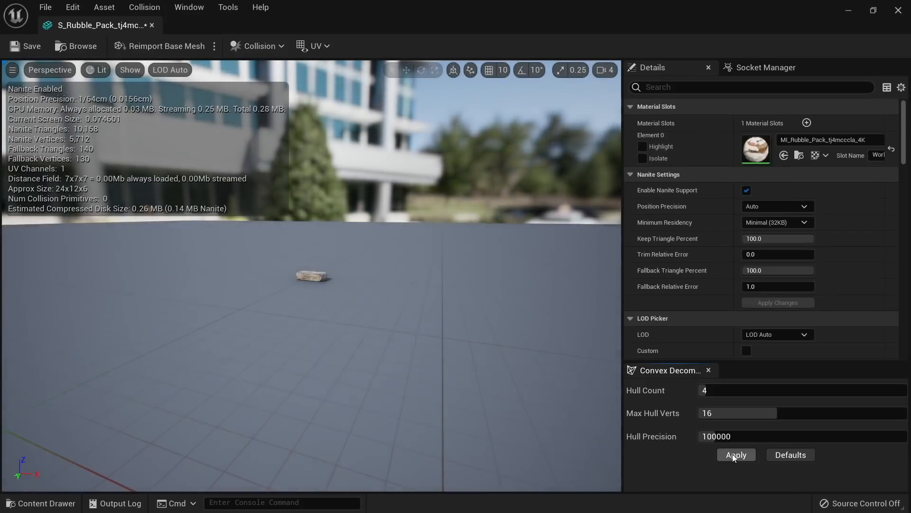
{"action": "middle_click", "coordinate": [92, 29]}
{"action": "left_click", "coordinate": [124, 45]}
{"action": "left_click", "coordinate": [564, 390]}
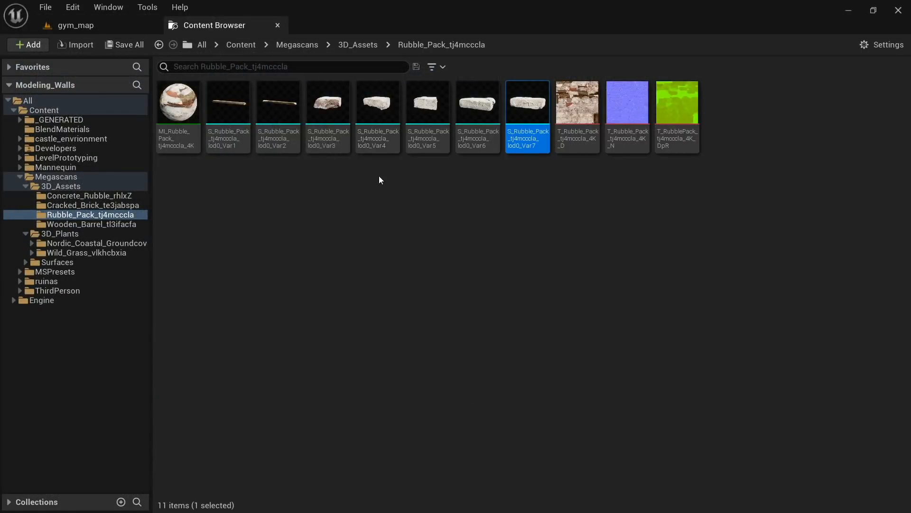
Place rubble meshes Var3 to Var7 together between the ruined walls in gym_map and raise them to a Z location of about 98
{"action": "left_click", "coordinate": [331, 134]}
{"action": "left_click", "coordinate": [524, 108], "text": "shift"}
{"action": "left_click_drag", "start_coordinate": [342, 109], "coordinate": [303, 339]}
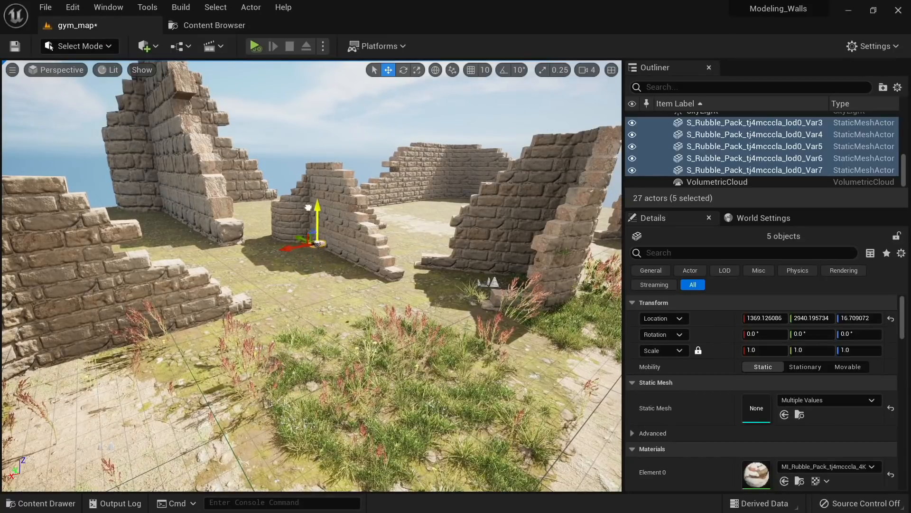
{"action": "left_click_drag", "start_coordinate": [308, 207], "coordinate": [308, 159]}
{"action": "right_click_drag", "start_coordinate": [283, 359], "coordinate": [291, 403]}
{"action": "key", "text": "w"}
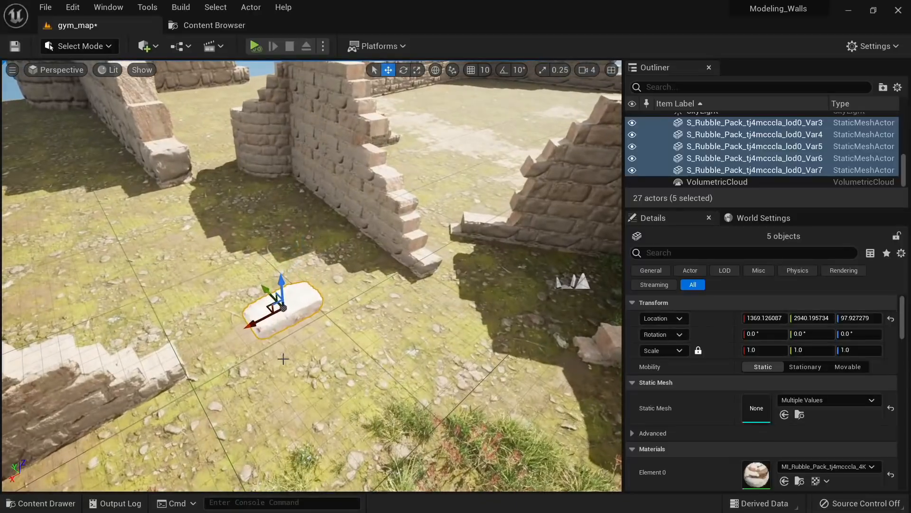
Move the overlapping rubble blocks apart so each of the five sits separately beside the ruined wall
{"action": "left_click", "coordinate": [258, 311]}
{"action": "left_click_drag", "start_coordinate": [263, 287], "coordinate": [206, 228]}
{"action": "left_click", "coordinate": [282, 313]}
{"action": "left_click_drag", "start_coordinate": [263, 287], "coordinate": [232, 256]}
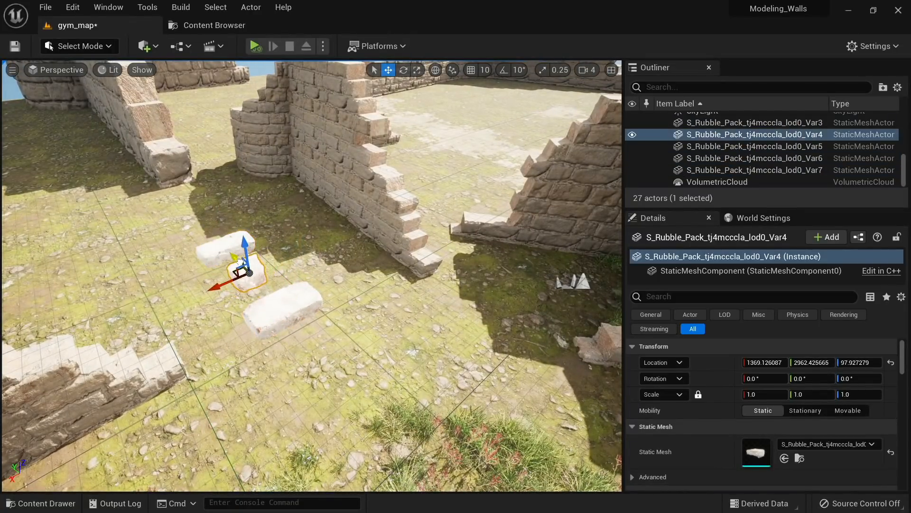
{"action": "left_click", "coordinate": [269, 308]}
{"action": "left_click_drag", "start_coordinate": [264, 289], "coordinate": [151, 280]}
{"action": "left_click", "coordinate": [260, 317]}
{"action": "left_click_drag", "start_coordinate": [266, 306], "coordinate": [129, 249]}
Select all five rubble blocks together and enable Simulate Physics on them, finding the option by filtering their properties with "physics"
{"action": "right_click_drag", "start_coordinate": [129, 249], "coordinate": [107, 185]}
{"action": "key", "text": "s"}
{"action": "mouse_move", "coordinate": [262, 310]}
{"action": "right_mouse_down"}
{"action": "mouse_move", "coordinate": [257, 303]}
{"action": "mouse_move", "coordinate": [262, 310]}
{"action": "right_mouse_up"}
{"action": "left_click", "coordinate": [262, 309], "text": "ctrl"}
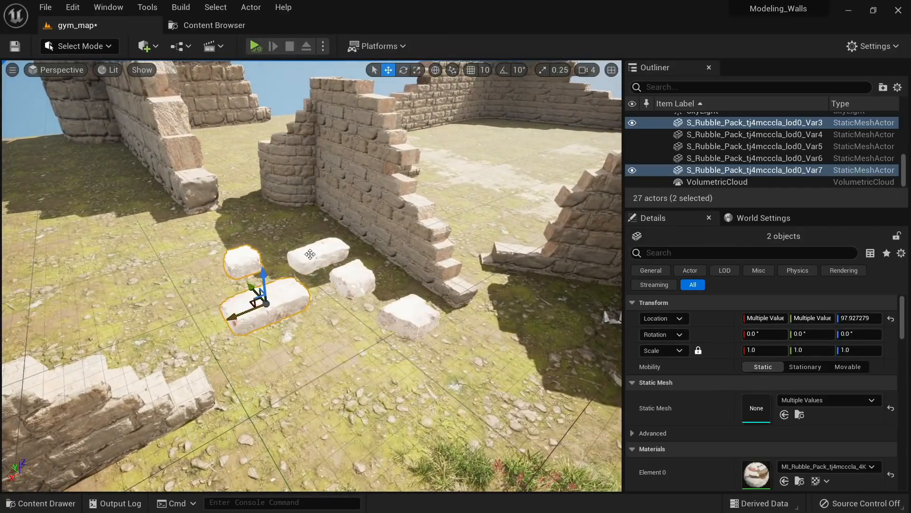
{"action": "left_click", "coordinate": [318, 254], "text": "ctrl"}
{"action": "left_click", "coordinate": [352, 279], "text": "ctrl"}
{"action": "left_click", "coordinate": [416, 315], "text": "ctrl"}
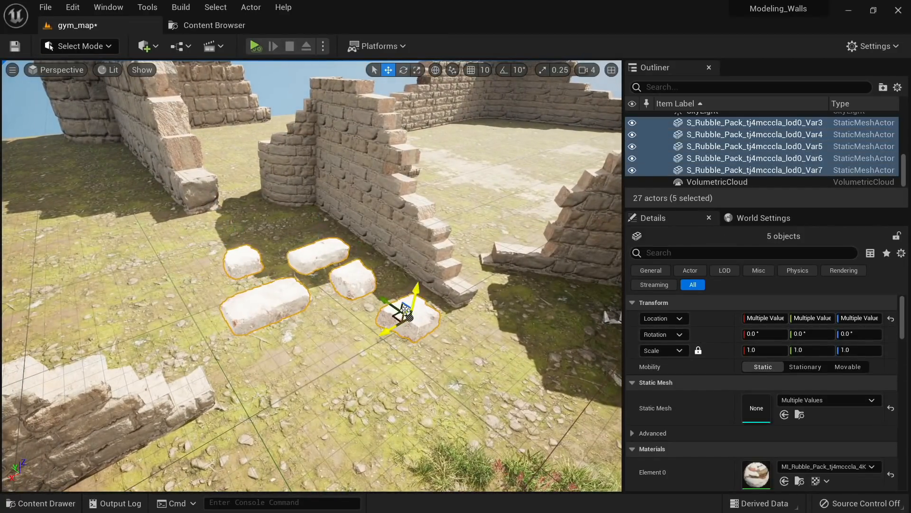
{"action": "scroll", "coordinate": [696, 368], "scroll_direction": "down", "scroll_amount": 4}
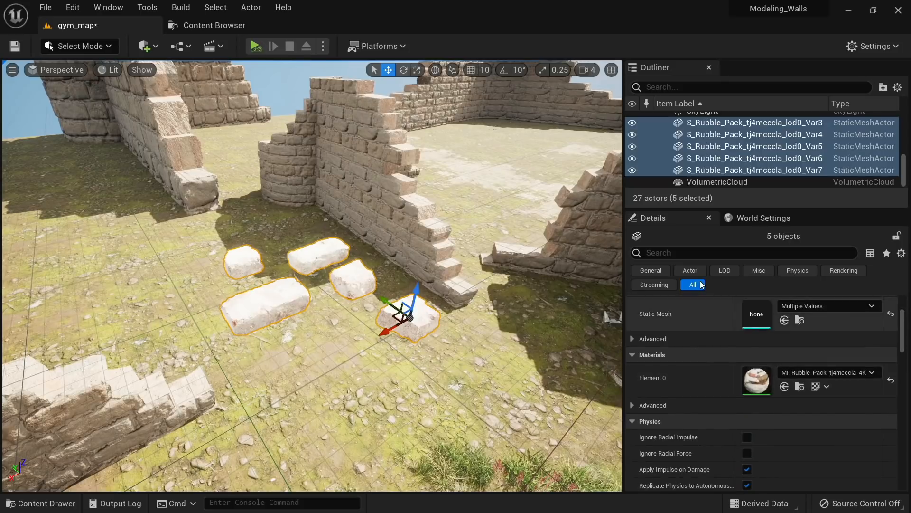
{"action": "scroll", "coordinate": [696, 441], "scroll_direction": "down", "scroll_amount": 2}
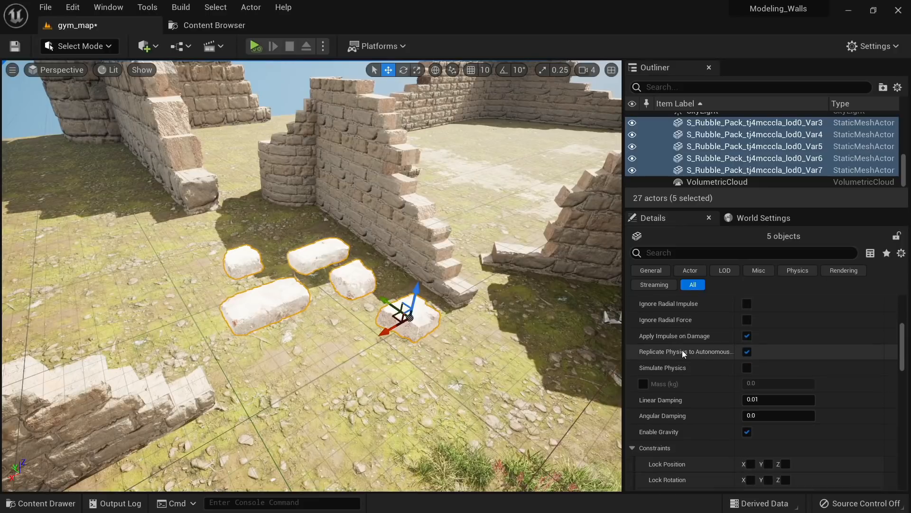
{"action": "scroll", "coordinate": [683, 351], "scroll_direction": "up", "scroll_amount": 1}
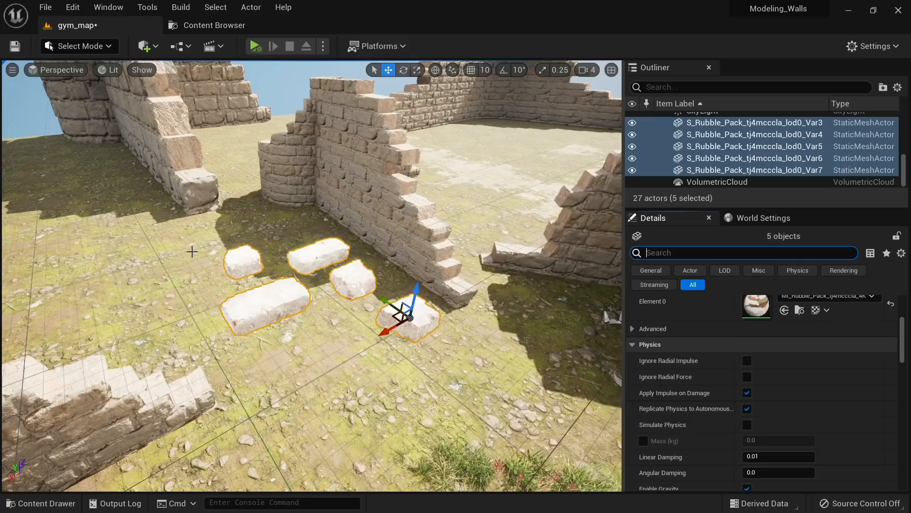
{"action": "type", "text": "phy"}
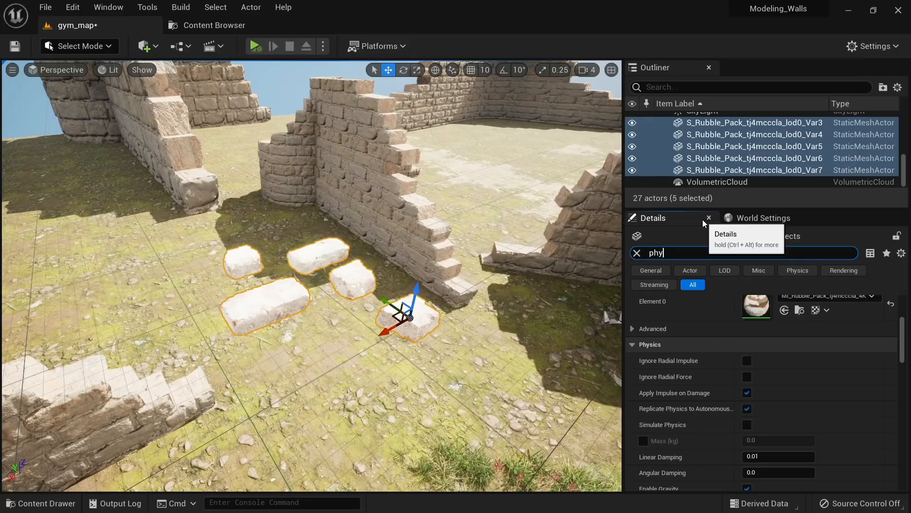
{"action": "type", "text": "sics"}
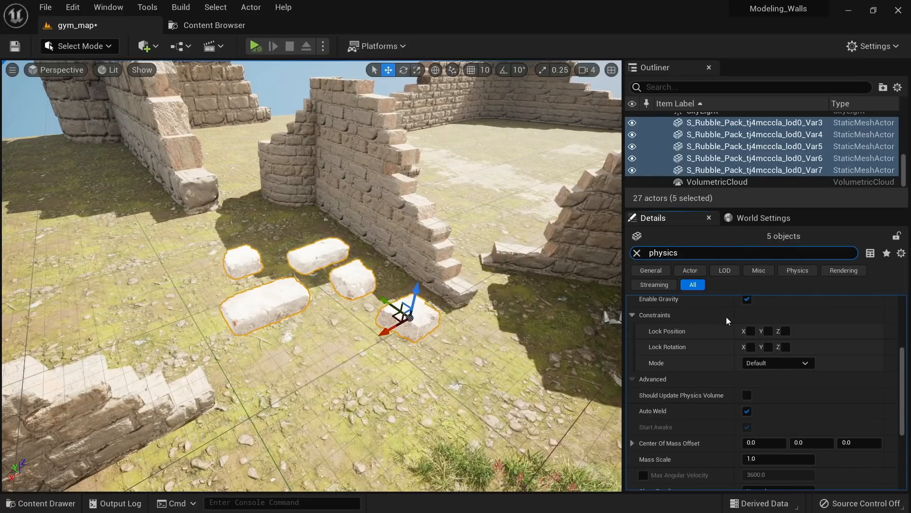
{"action": "scroll", "coordinate": [726, 317], "scroll_direction": "up", "scroll_amount": 3}
{"action": "scroll", "coordinate": [713, 382], "scroll_direction": "up", "scroll_amount": 4}
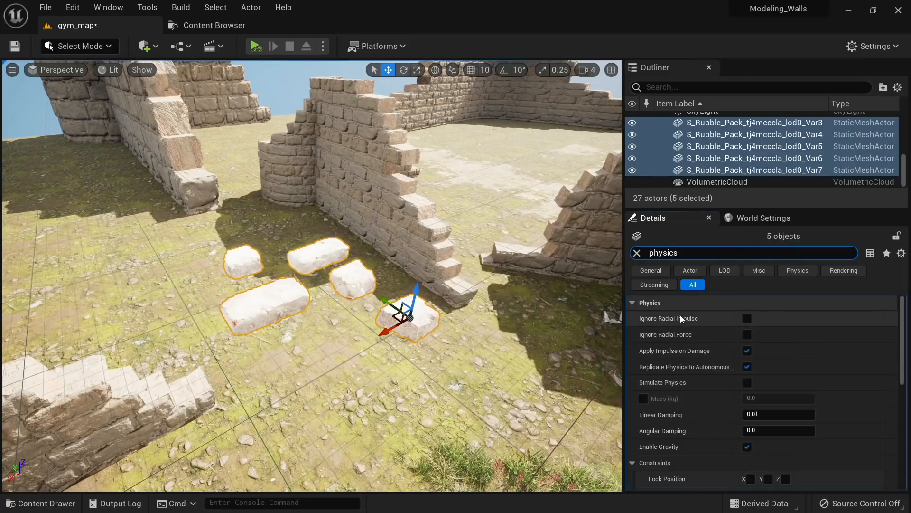
{"action": "left_click", "coordinate": [748, 382]}
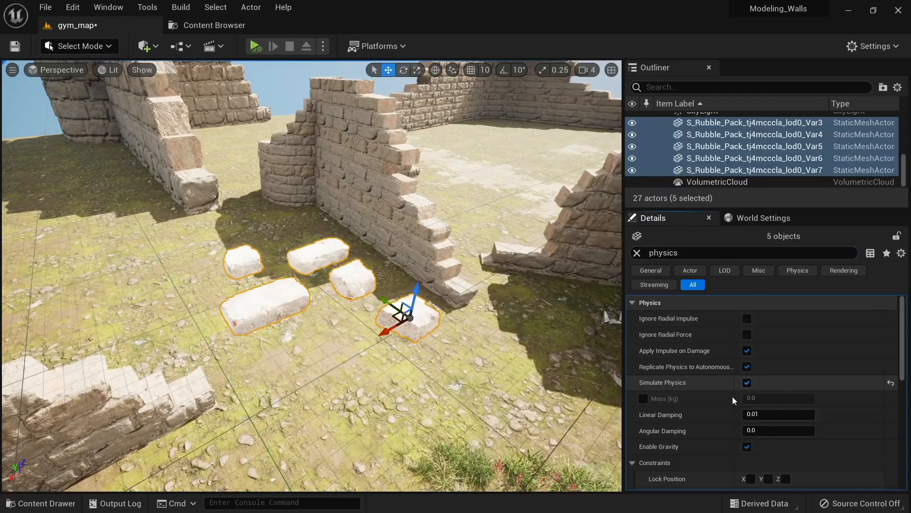
Override the mass of the five selected rubble blocks with 500 kg and save the level
{"action": "left_click", "coordinate": [643, 397]}
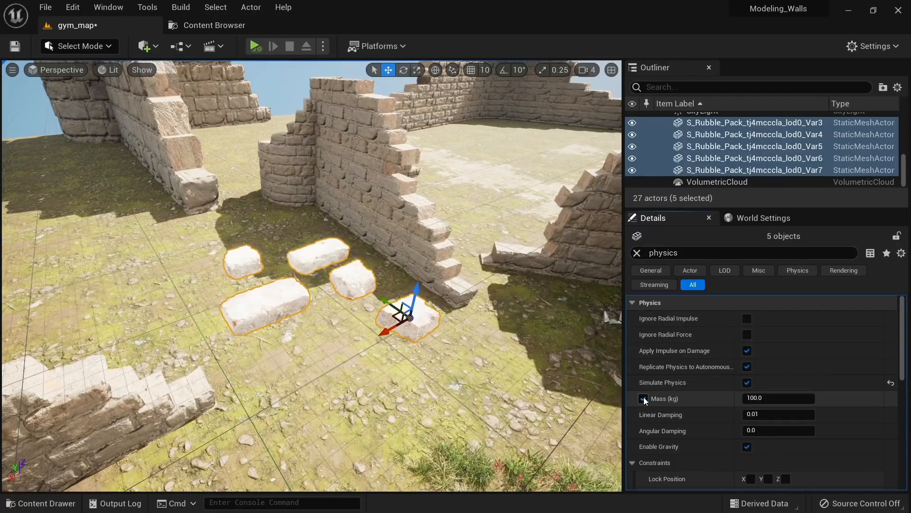
{"action": "right_click_drag", "start_coordinate": [465, 304], "coordinate": [477, 287]}
{"action": "key", "text": "w"}
{"action": "key", "text": "s"}
{"action": "key", "text": "s"}
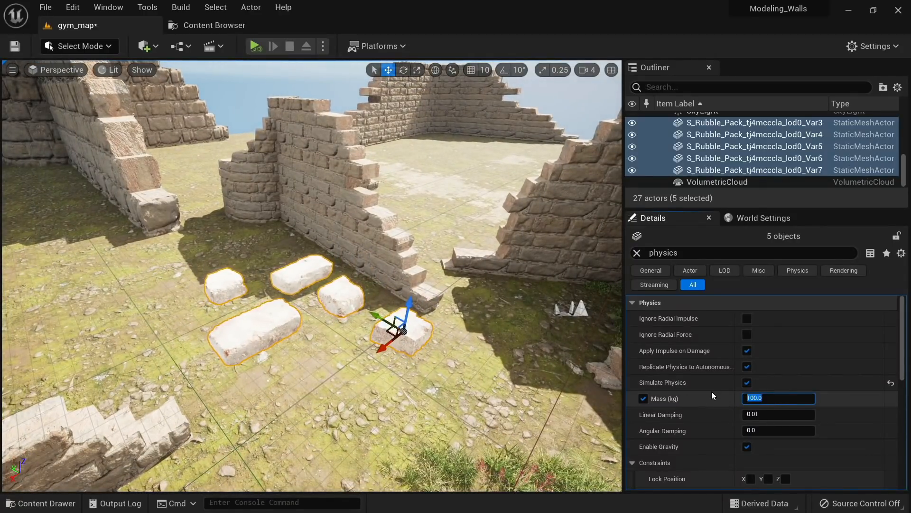
{"action": "type", "text": "500"}
{"action": "key", "text": "Return"}
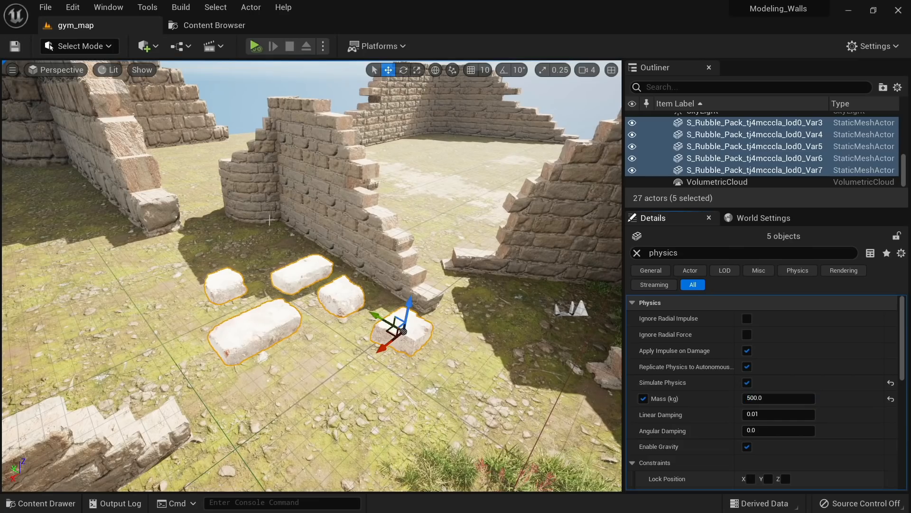
Move the five rubble blocks together towards the low end of the nearby curved ruined wall
{"action": "key", "text": "s"}
{"action": "right_click_drag", "start_coordinate": [269, 220], "coordinate": [297, 257]}
{"action": "key", "text": "w"}
{"action": "key", "text": "s"}
{"action": "key", "text": "s"}
{"action": "key", "text": "a"}
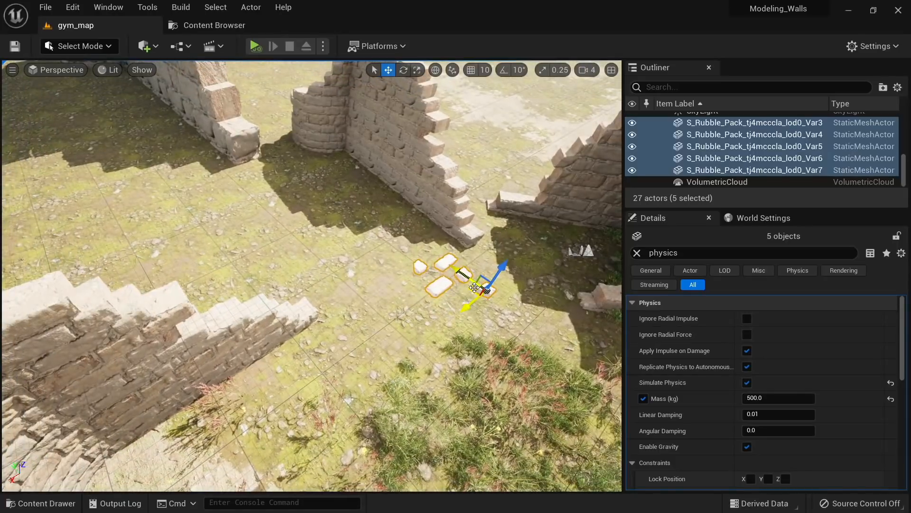
{"action": "right_click_drag", "start_coordinate": [299, 299], "coordinate": [308, 304]}
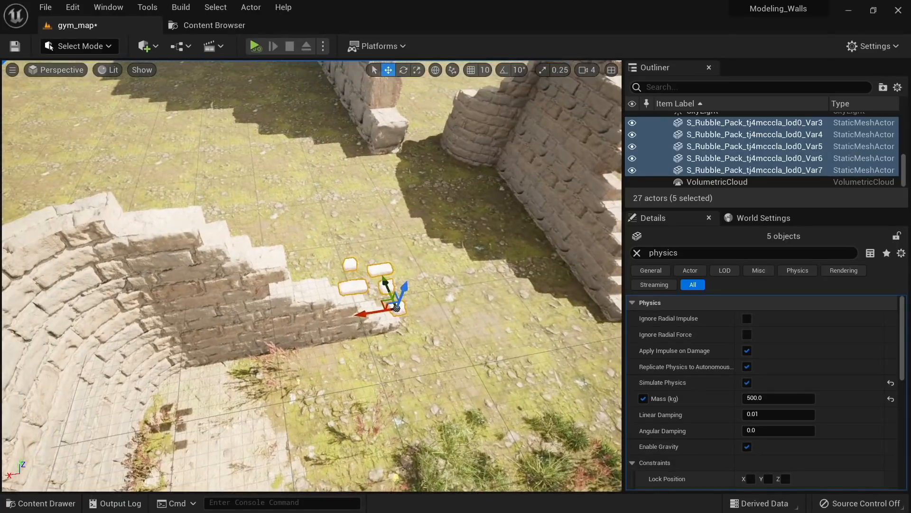
Select the CubeGridToolOutput ground, clear the property filter and open its static mesh
{"action": "left_click", "coordinate": [359, 202]}
{"action": "right_click_drag", "start_coordinate": [359, 201], "coordinate": [341, 166]}
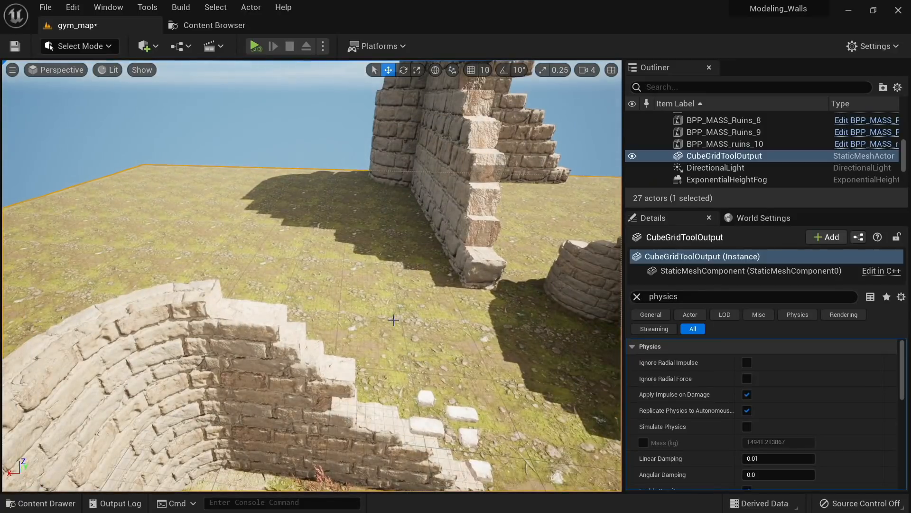
{"action": "key", "text": "alt+2"}
{"action": "key", "text": "alt+4"}
{"action": "right_click_drag", "start_coordinate": [365, 261], "coordinate": [340, 199]}
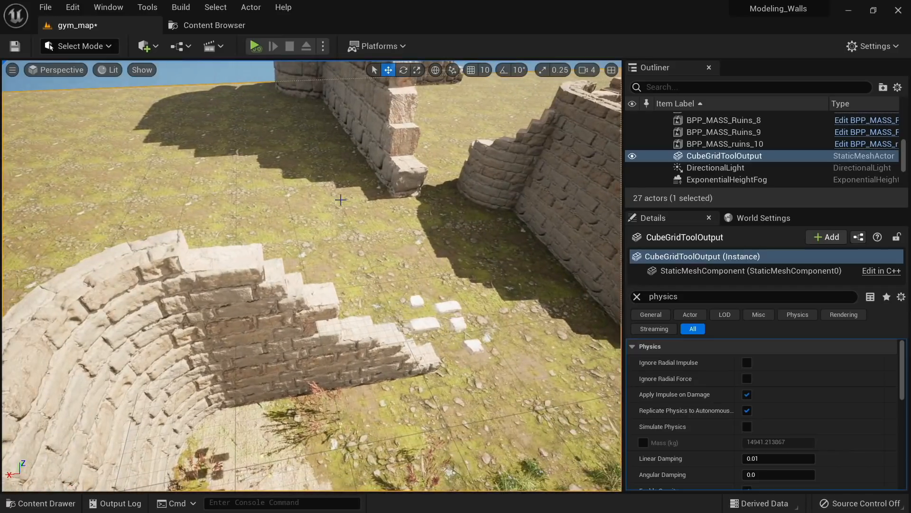
{"action": "left_click", "coordinate": [637, 298]}
{"action": "double_click", "coordinate": [758, 463]}
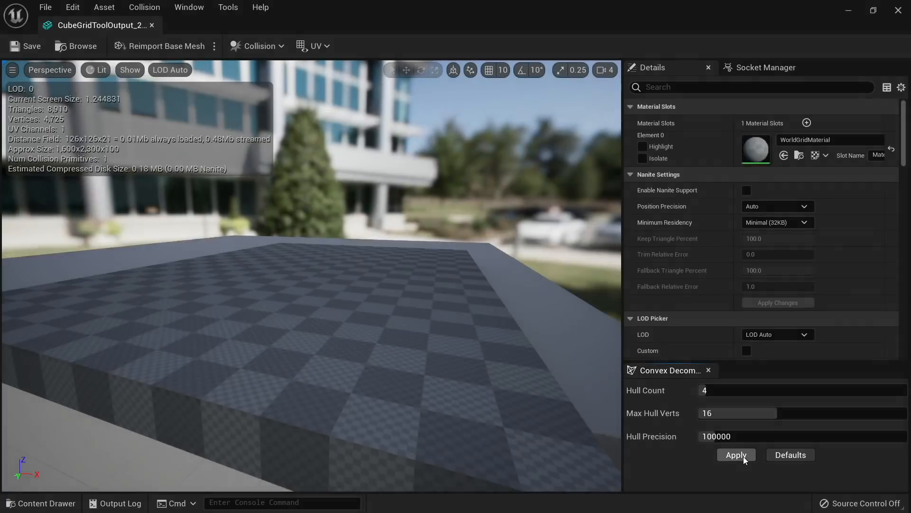
Examine the ground mesh's shape, its collision complexity setting and the available simplified collision options
{"action": "left_click_drag", "start_coordinate": [390, 289], "coordinate": [377, 320]}
{"action": "right_click_drag", "start_coordinate": [376, 320], "coordinate": [363, 368]}
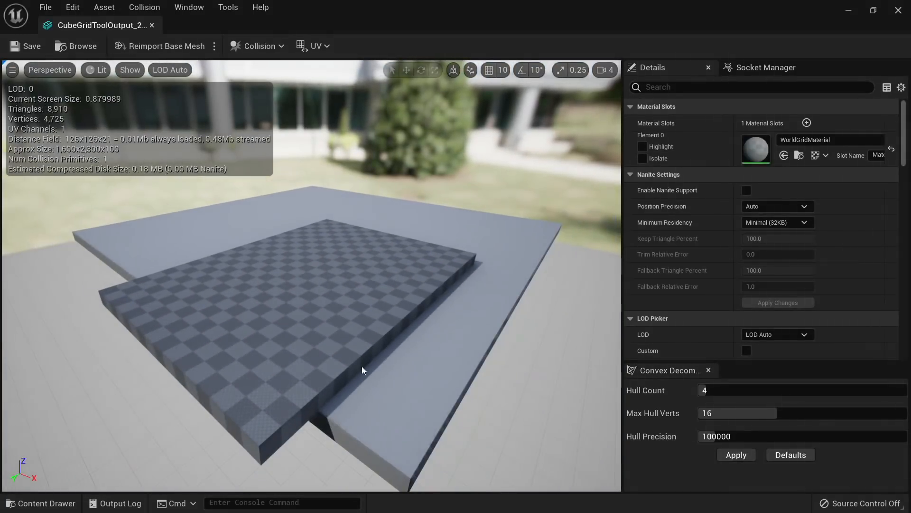
{"action": "mouse_move", "coordinate": [362, 367]}
{"action": "left_mouse_down"}
{"action": "mouse_move", "coordinate": [387, 328]}
{"action": "mouse_move", "coordinate": [362, 360]}
{"action": "left_mouse_up"}
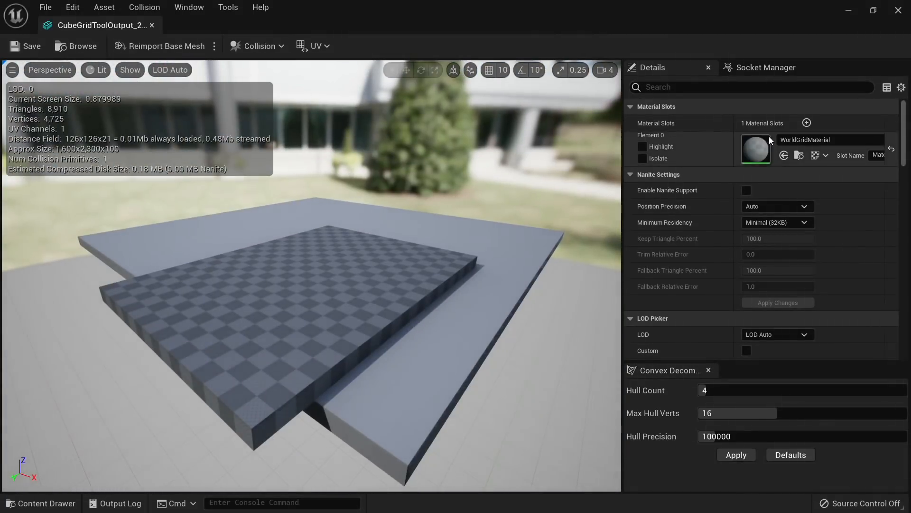
{"action": "left_click", "coordinate": [722, 87]}
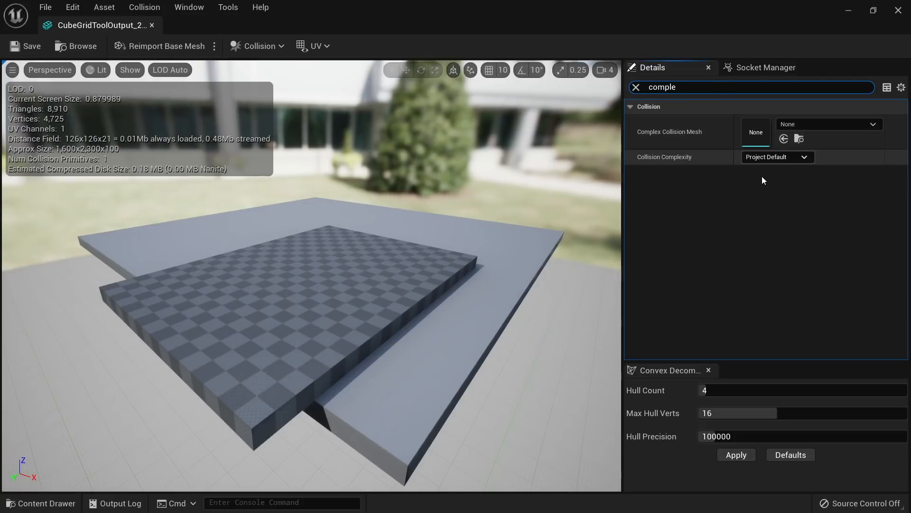
{"action": "left_click", "coordinate": [635, 87]}
{"action": "left_click_drag", "start_coordinate": [350, 346], "coordinate": [327, 346], "text": "alt"}
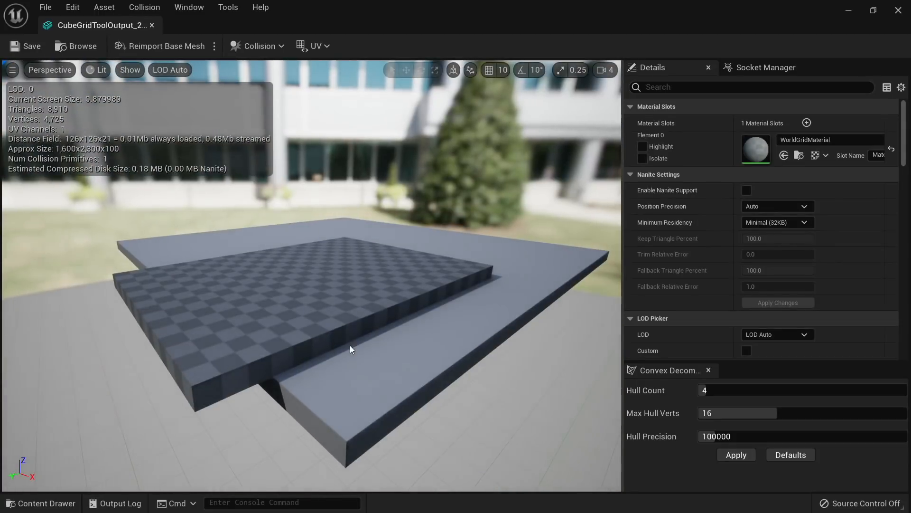
{"action": "left_click_drag", "start_coordinate": [361, 304], "coordinate": [368, 344], "text": "alt"}
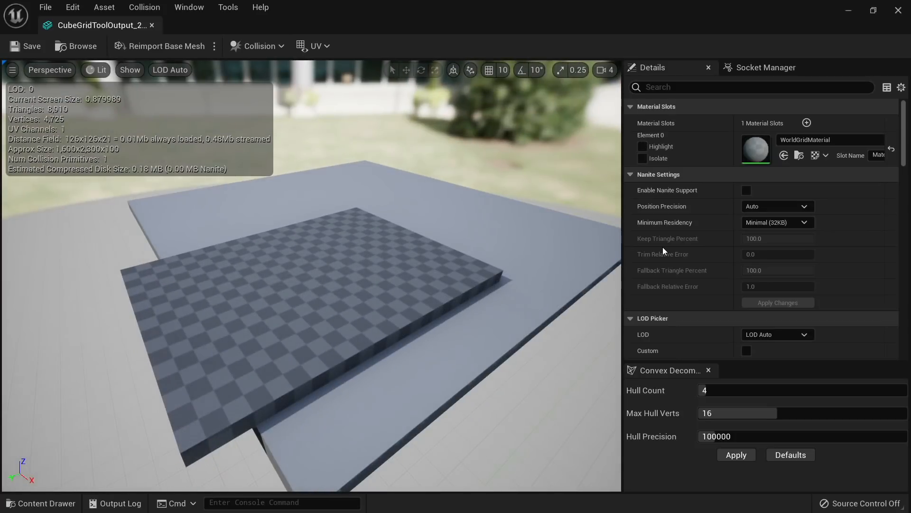
{"action": "mouse_move", "coordinate": [359, 291]}
{"action": "left_mouse_down"}
{"action": "mouse_move", "coordinate": [422, 277]}
{"action": "mouse_move", "coordinate": [370, 285]}
{"action": "left_mouse_up"}
{"action": "left_click", "coordinate": [250, 47]}
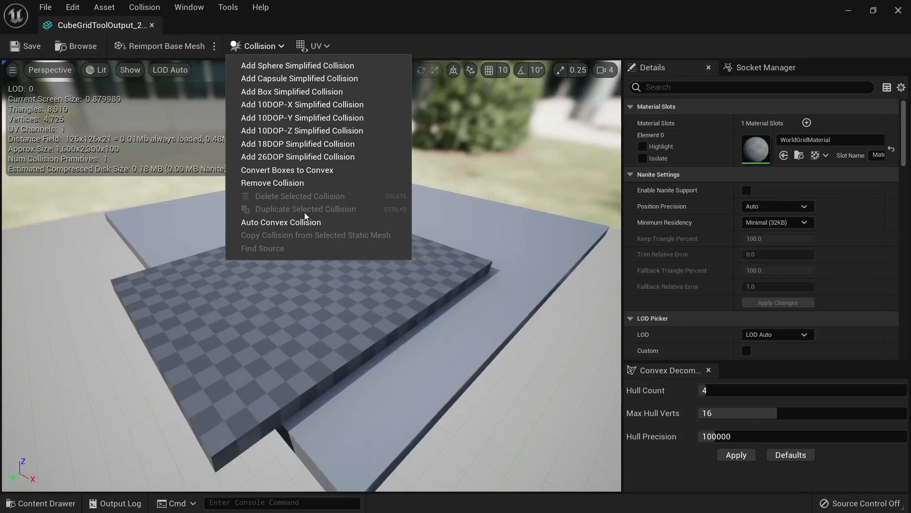
{"action": "left_click_drag", "start_coordinate": [471, 379], "coordinate": [463, 242]}
{"action": "left_click_drag", "start_coordinate": [387, 344], "coordinate": [323, 434]}
{"action": "left_click_drag", "start_coordinate": [358, 263], "coordinate": [264, 276]}
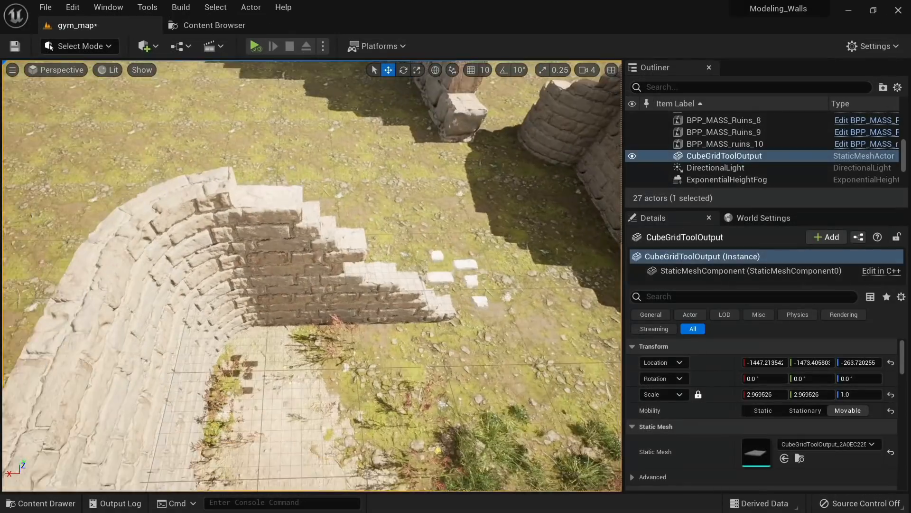
Open the static mesh of the Boolean brick wall across the map and display its simple collision
{"action": "right_click_drag", "start_coordinate": [311, 275], "coordinate": [330, 216]}
{"action": "scroll", "coordinate": [790, 482], "scroll_direction": "down", "scroll_amount": 4}
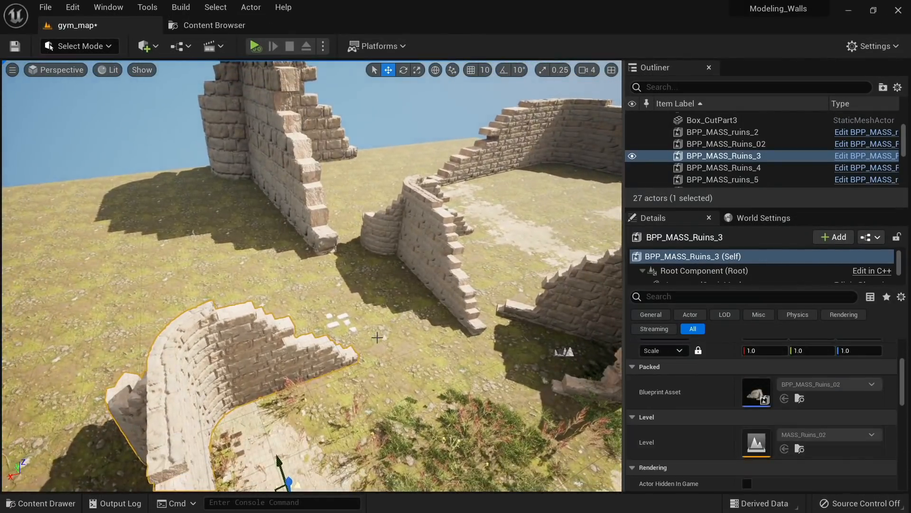
{"action": "right_click_drag", "start_coordinate": [427, 285], "coordinate": [190, 265]}
{"action": "right_click_drag", "start_coordinate": [294, 270], "coordinate": [105, 303]}
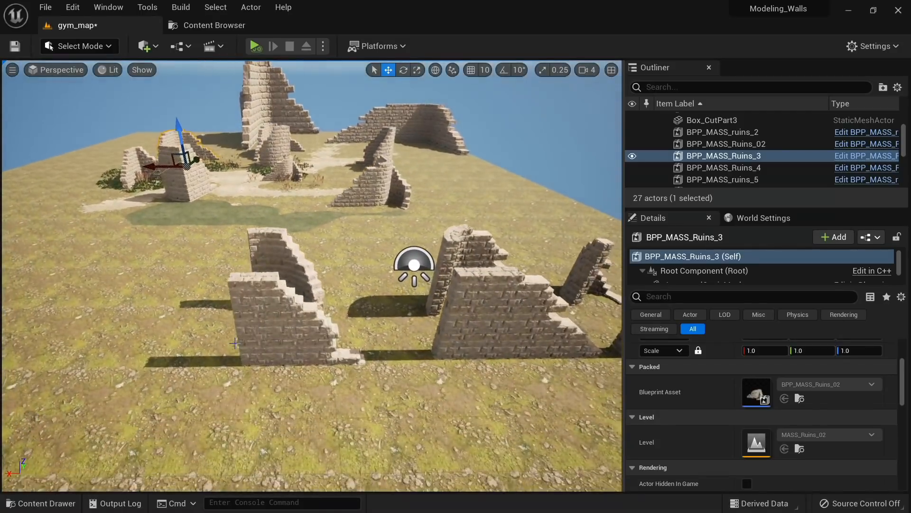
{"action": "left_click", "coordinate": [274, 318]}
{"action": "double_click", "coordinate": [758, 377]}
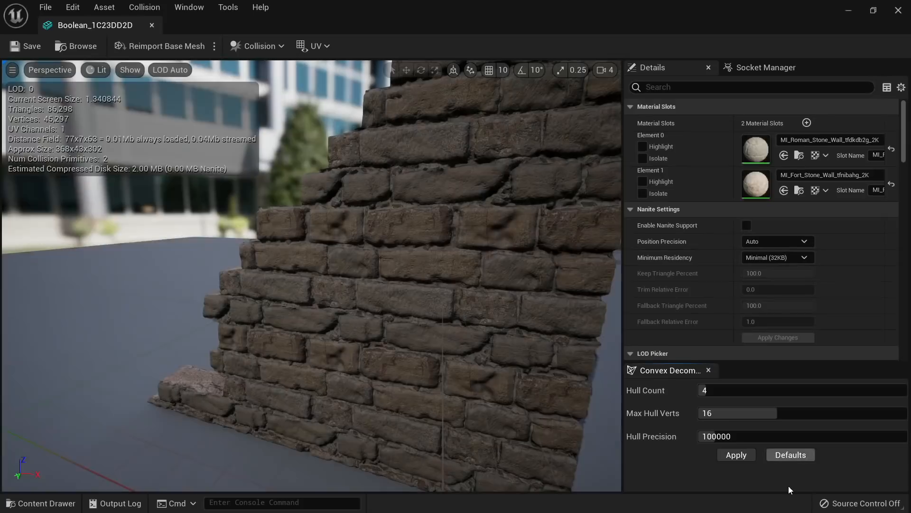
{"action": "left_click_drag", "start_coordinate": [374, 270], "coordinate": [427, 273]}
{"action": "right_click_drag", "start_coordinate": [374, 270], "coordinate": [374, 295]}
{"action": "left_click", "coordinate": [130, 70]}
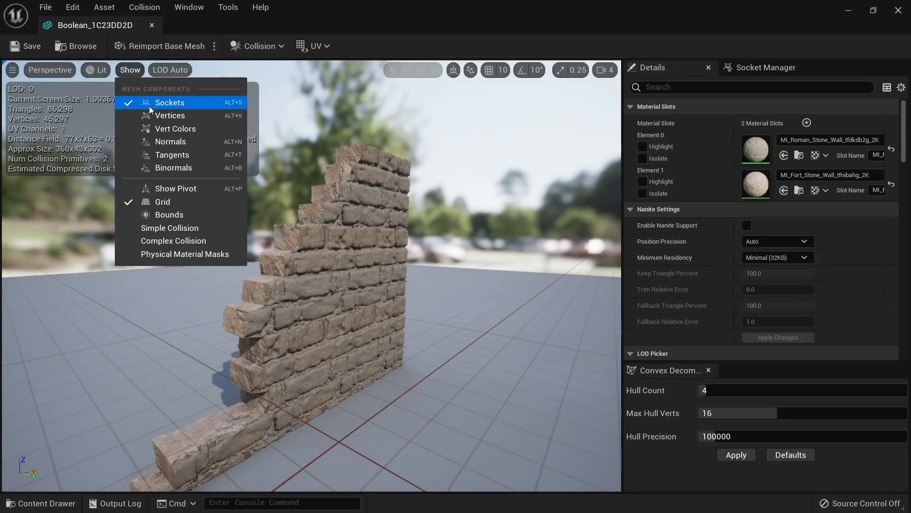
{"action": "left_click", "coordinate": [184, 229]}
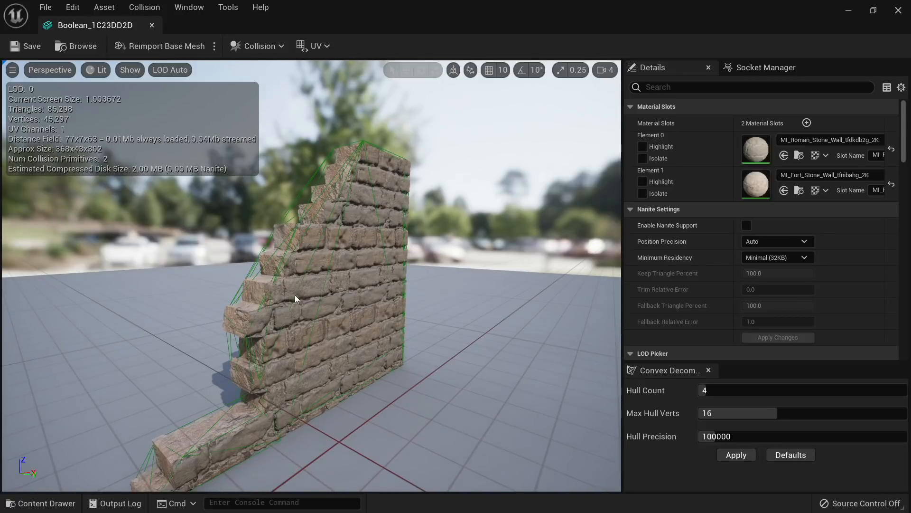
{"action": "left_click_drag", "start_coordinate": [294, 294], "coordinate": [543, 278]}
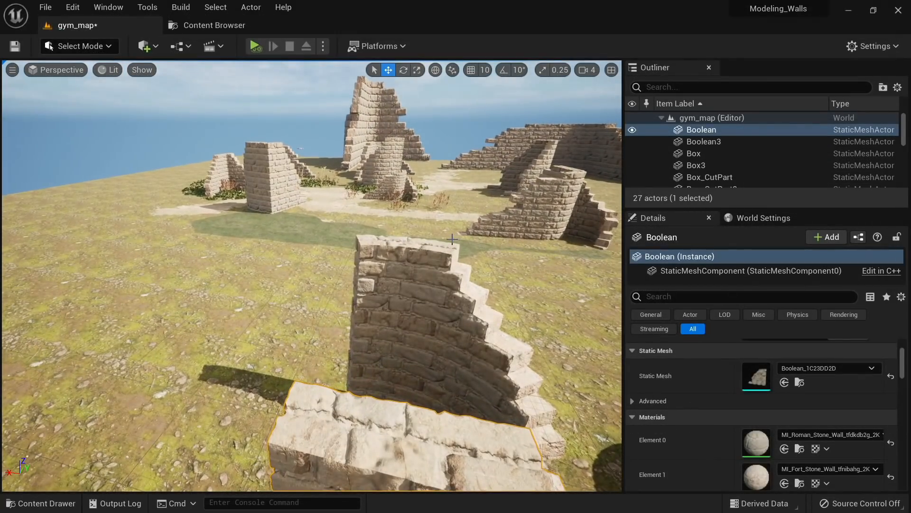
Return to gym_map and select all five rubble blocks beside the curved ruined wall
{"action": "key", "text": "w"}
{"action": "right_click_drag", "start_coordinate": [463, 272], "coordinate": [289, 304]}
{"action": "left_click", "coordinate": [289, 305]}
{"action": "left_click", "coordinate": [314, 341], "text": "ctrl"}
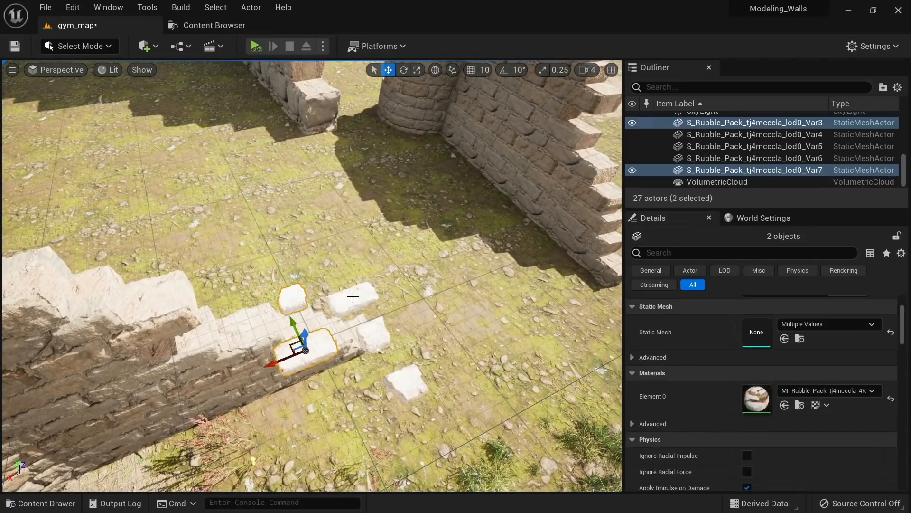
{"action": "left_click", "coordinate": [351, 295], "text": "ctrl"}
{"action": "left_click", "coordinate": [372, 326], "text": "ctrl"}
{"action": "left_click", "coordinate": [409, 372], "text": "ctrl"}
Clear the selection and start simulating the level with the rubble blocks and surrounding walls in view
{"action": "right_click_drag", "start_coordinate": [408, 372], "coordinate": [385, 245]}
{"action": "key", "text": "s"}
{"action": "key", "text": "Escape"}
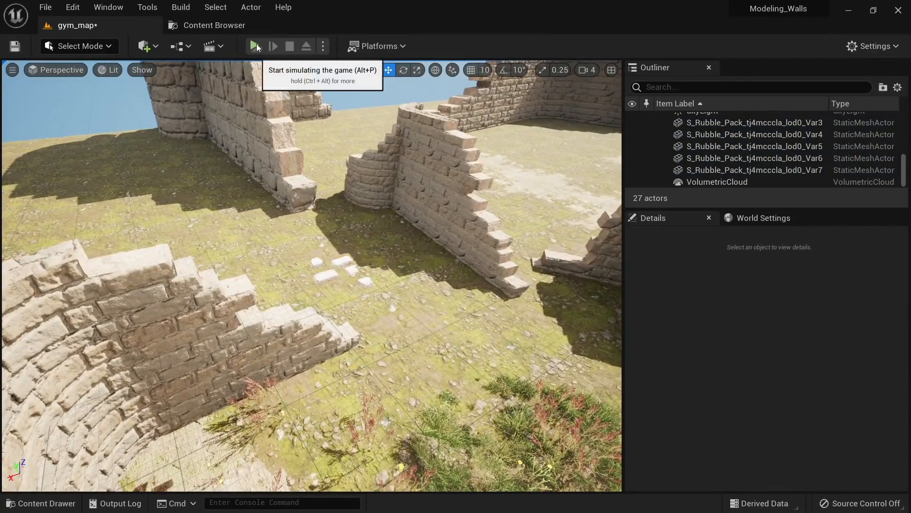
{"action": "left_click", "coordinate": [323, 47]}
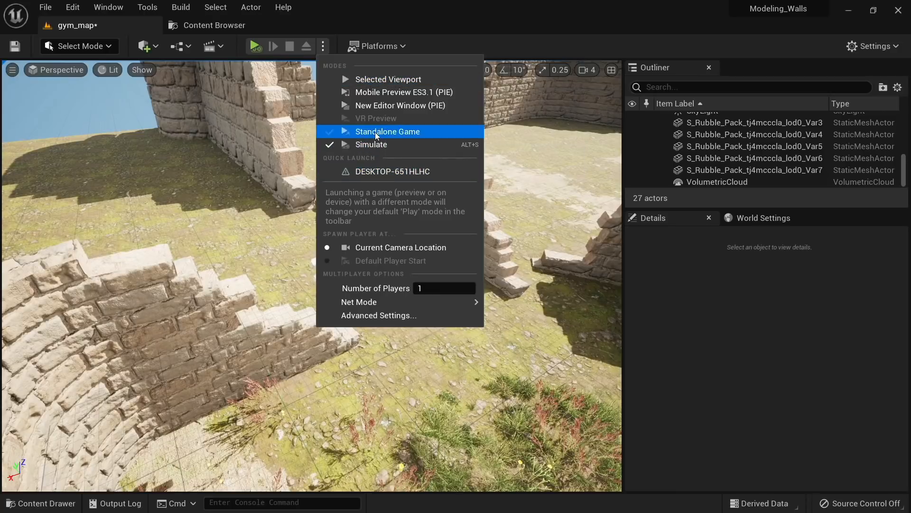
{"action": "left_click", "coordinate": [253, 47]}
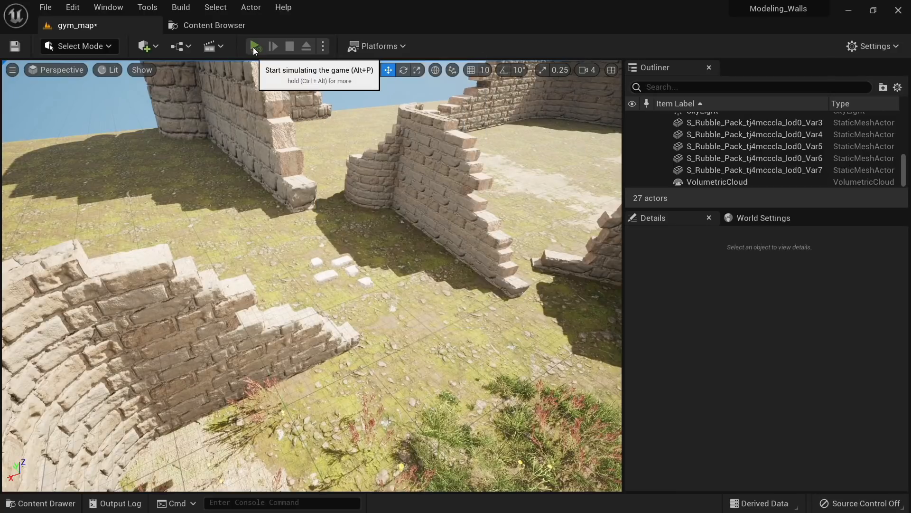
{"action": "left_click", "coordinate": [254, 46]}
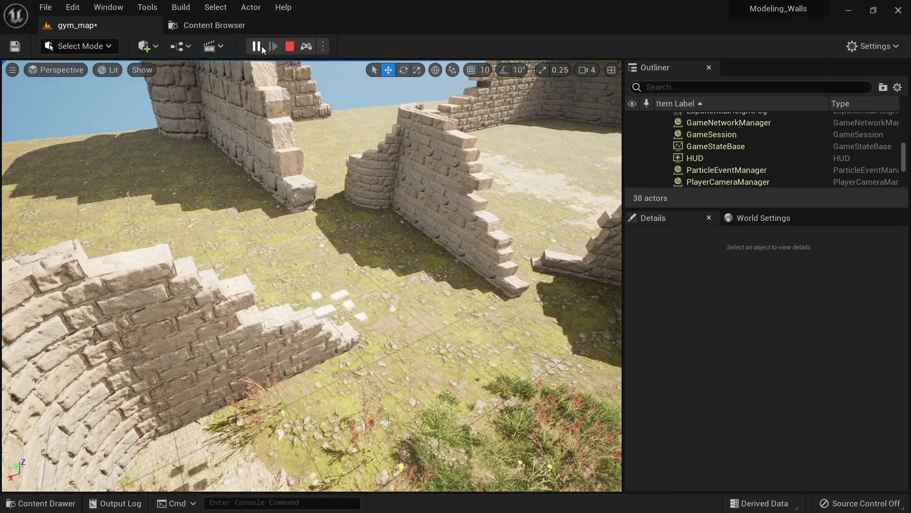
Examine the simulated rubble blocks at ground level beside the curved wall and stop the simulation
{"action": "right_click_drag", "start_coordinate": [312, 265], "coordinate": [311, 244]}
{"action": "key", "text": "w"}
{"action": "key", "text": "w"}
{"action": "key", "text": "a"}
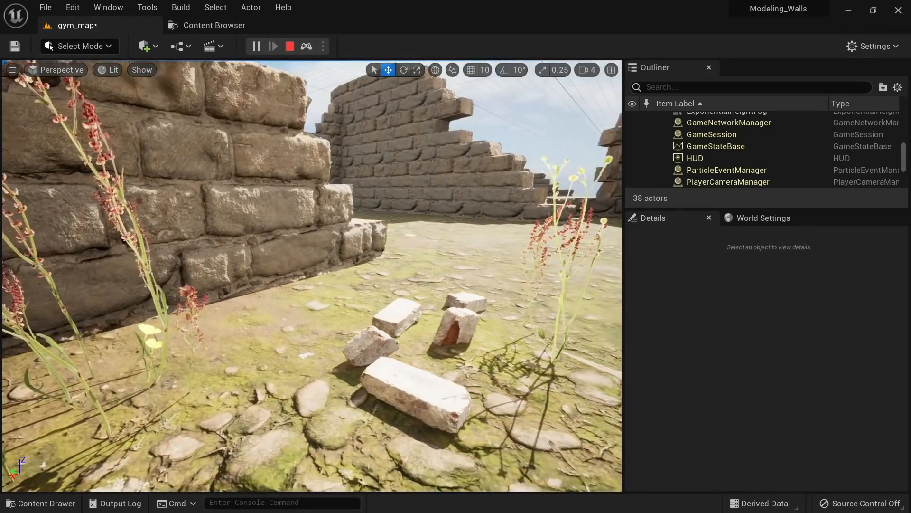
{"action": "key", "text": "Escape"}
Select all five rubble blocks, scale them up uniformly, and run a short simulation of their fall
{"action": "key", "text": "s"}
{"action": "right_click_drag", "start_coordinate": [411, 313], "coordinate": [380, 360]}
{"action": "left_click", "coordinate": [293, 286]}
{"action": "left_click", "coordinate": [329, 307], "text": "ctrl"}
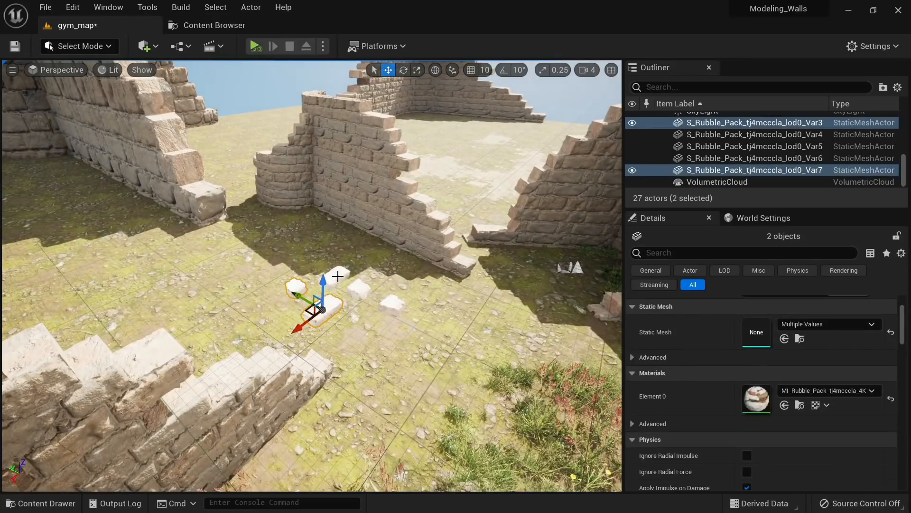
{"action": "left_click", "coordinate": [337, 276], "text": "ctrl"}
{"action": "left_click", "coordinate": [354, 289], "text": "ctrl"}
{"action": "left_click", "coordinate": [387, 303], "text": "ctrl"}
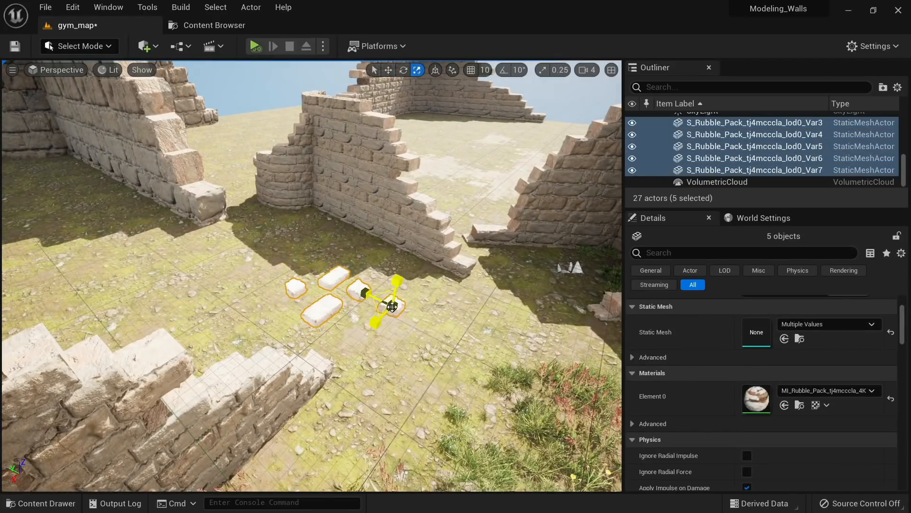
{"action": "left_click_drag", "start_coordinate": [392, 306], "coordinate": [403, 203]}
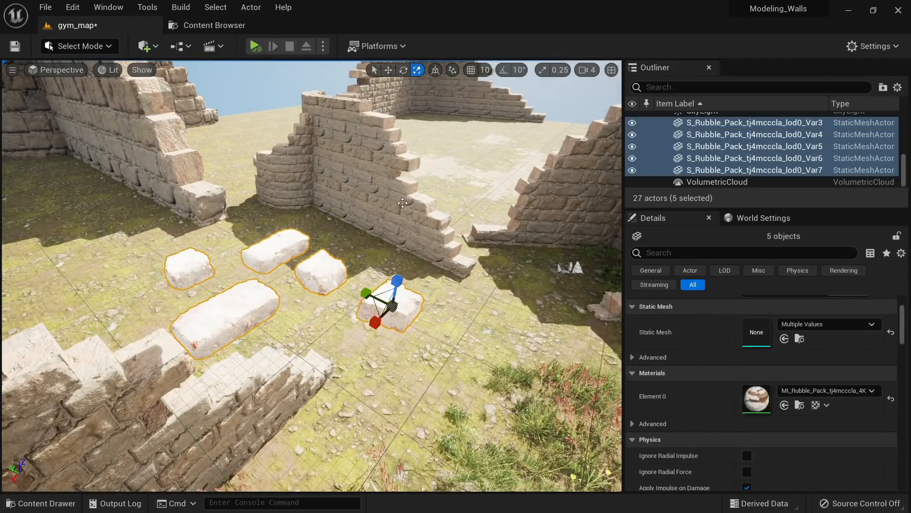
{"action": "left_click", "coordinate": [255, 46]}
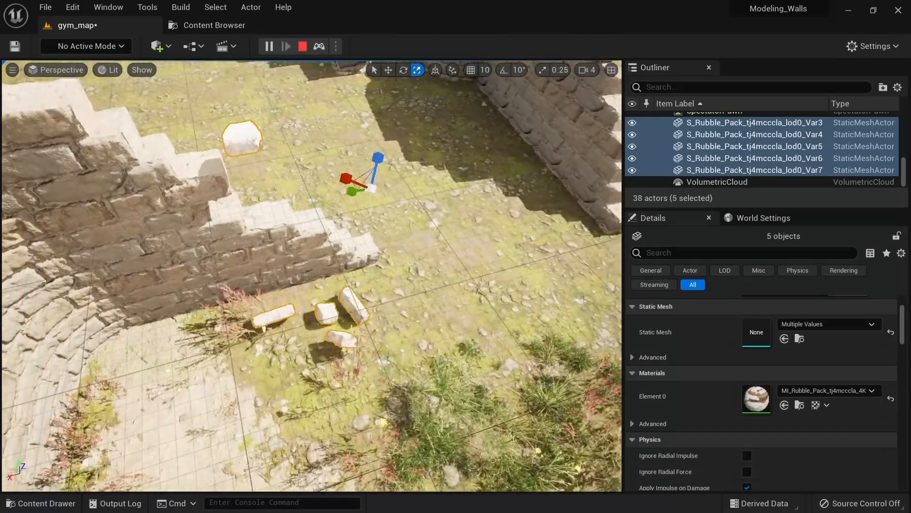
{"action": "key", "text": "Escape"}
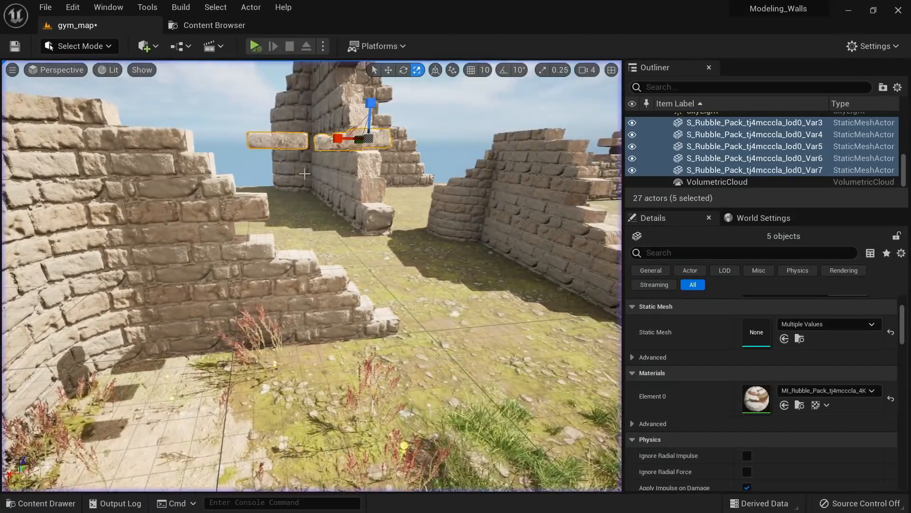
Rotate the group of five rubble blocks beside the curved wall and scale it up further
{"action": "left_click_drag", "start_coordinate": [289, 143], "coordinate": [291, 238], "text": "alt"}
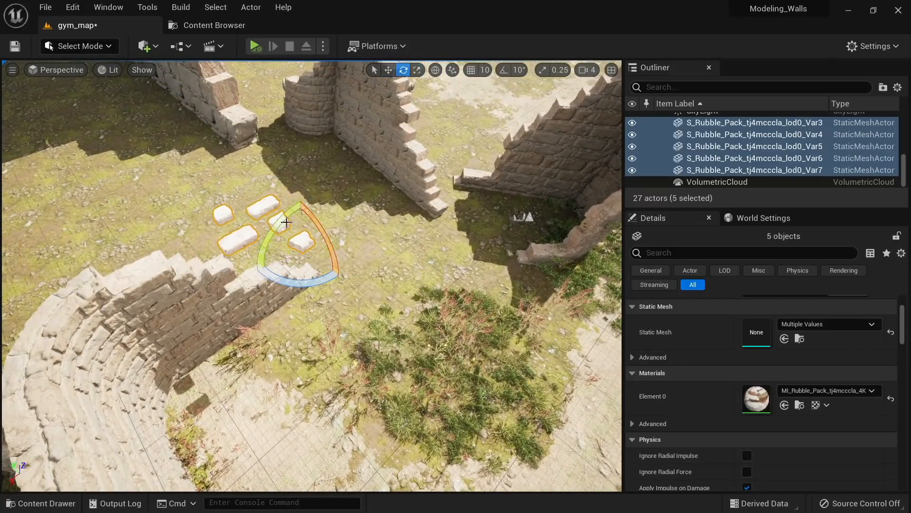
{"action": "left_click_drag", "start_coordinate": [298, 282], "coordinate": [318, 238]}
{"action": "key", "text": "r"}
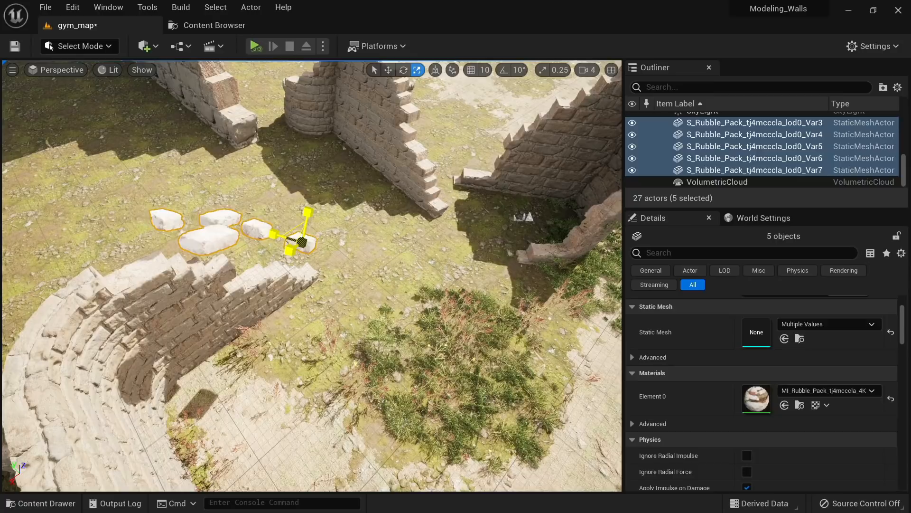
Duplicate the five rubble blocks above the originals, then tilt and reposition the copies
{"action": "key", "text": "w"}
{"action": "left_click_drag", "start_coordinate": [333, 285], "coordinate": [359, 354], "text": "alt"}
{"action": "left_click_drag", "start_coordinate": [420, 402], "coordinate": [297, 249], "text": "alt"}
{"action": "key", "text": "e"}
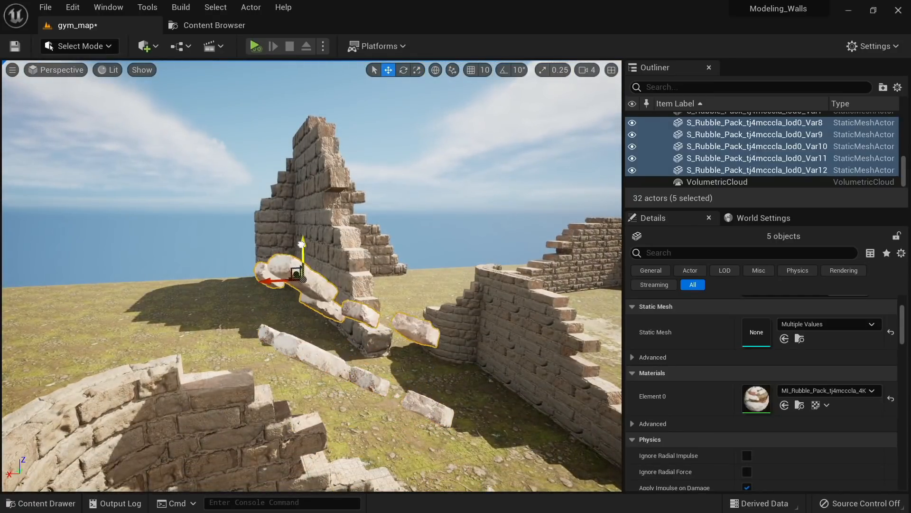
{"action": "left_click_drag", "start_coordinate": [289, 285], "coordinate": [263, 224]}
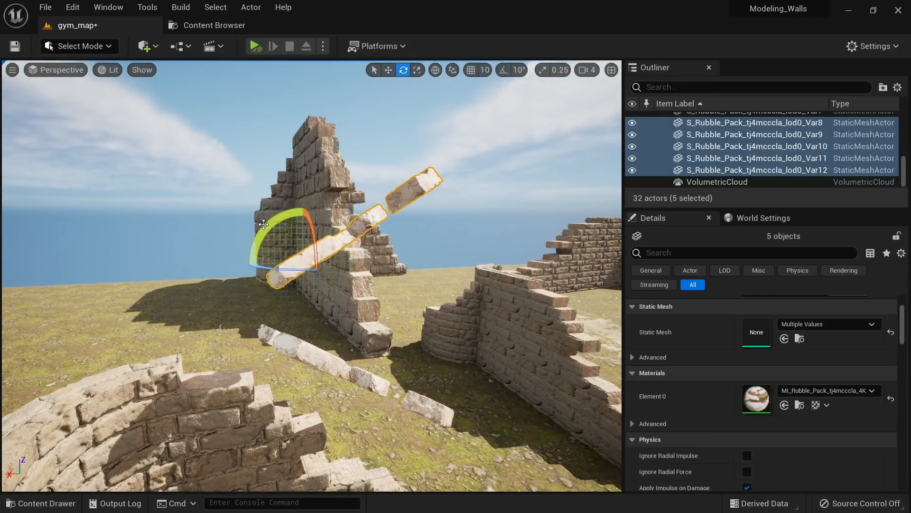
{"action": "right_click_drag", "start_coordinate": [283, 268], "coordinate": [349, 271]}
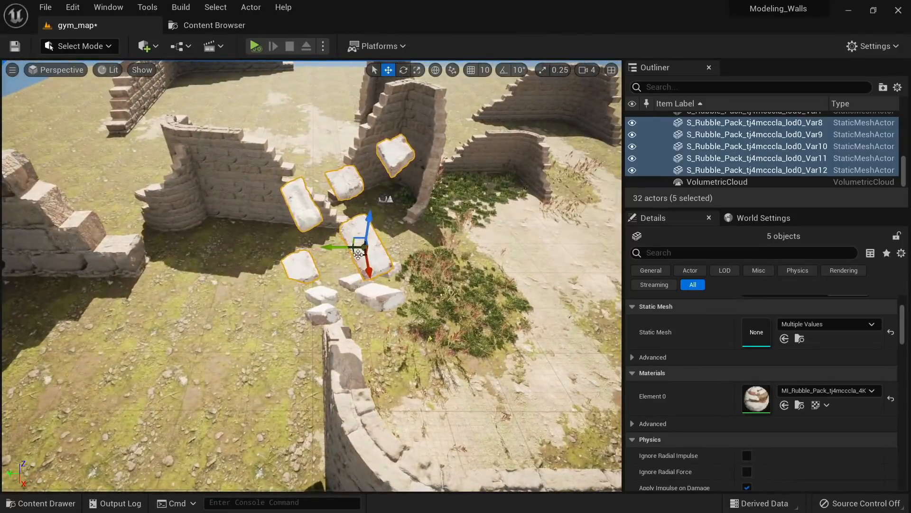
{"action": "left_click_drag", "start_coordinate": [354, 257], "coordinate": [443, 213]}
Add further copies of the five-block rubble group over and in front of the neighbouring ruined wall
{"action": "right_click_drag", "start_coordinate": [444, 213], "coordinate": [322, 339]}
{"action": "left_click_drag", "start_coordinate": [309, 336], "coordinate": [171, 284], "text": "alt"}
{"action": "key", "text": "e"}
{"action": "key", "text": "w"}
{"action": "right_click_drag", "start_coordinate": [266, 323], "coordinate": [276, 327]}
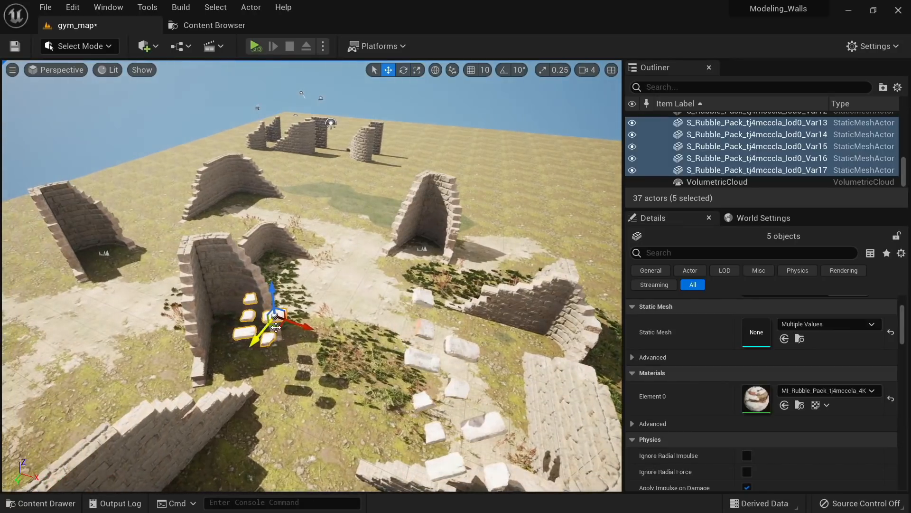
{"action": "left_click_drag", "start_coordinate": [243, 277], "coordinate": [317, 337]}
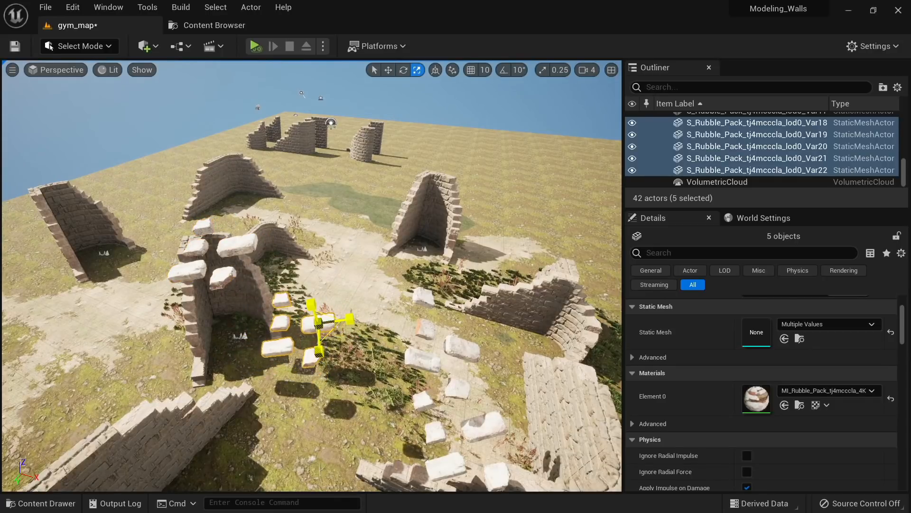
Rotate the newest rubble group and place two more copies of it around the brick wall across the clearing
{"action": "left_click_drag", "start_coordinate": [279, 277], "coordinate": [368, 331]}
{"action": "right_click_drag", "start_coordinate": [368, 331], "coordinate": [228, 289]}
{"action": "key", "text": "e"}
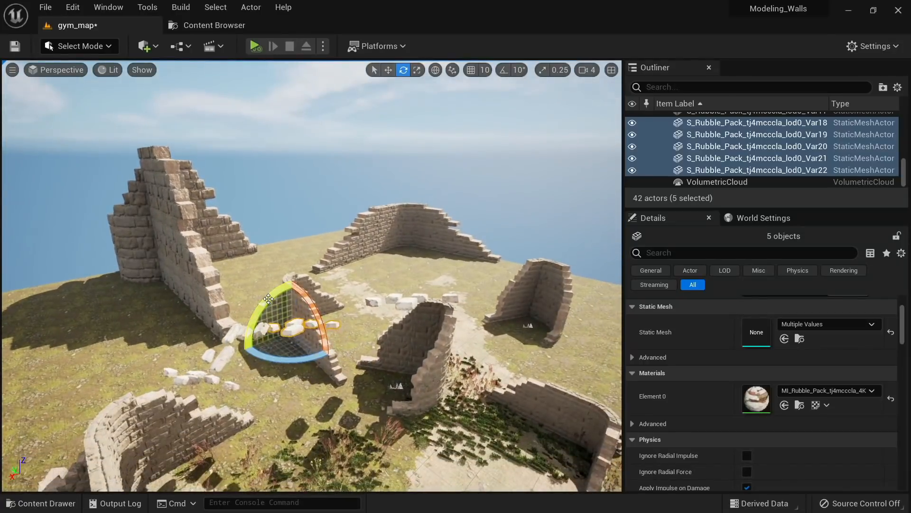
{"action": "left_click_drag", "start_coordinate": [260, 307], "coordinate": [287, 316]}
{"action": "left_click_drag", "start_coordinate": [266, 344], "coordinate": [300, 326]}
{"action": "right_click_drag", "start_coordinate": [299, 325], "coordinate": [327, 371]}
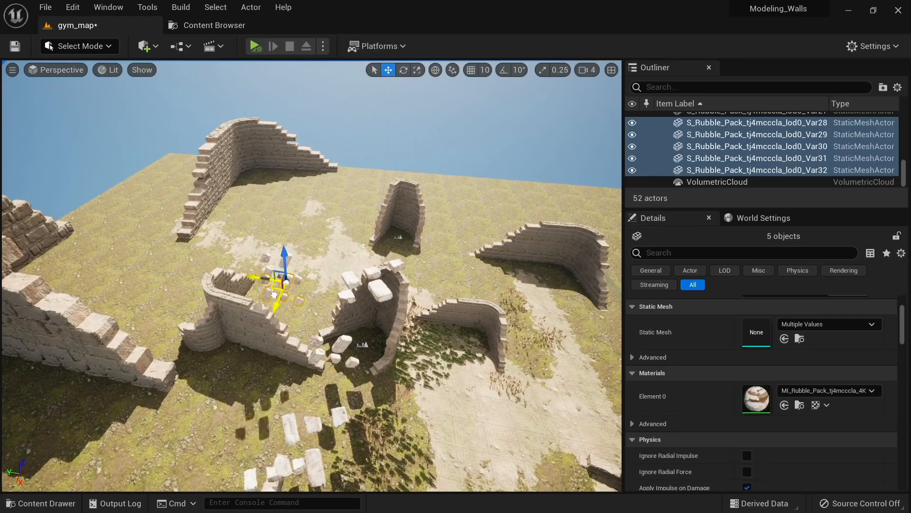
{"action": "left_click_drag", "start_coordinate": [241, 286], "coordinate": [232, 287]}
{"action": "right_click_drag", "start_coordinate": [232, 286], "coordinate": [279, 256]}
Select all 30 rubble blocks, from S_Rubble_Pack_tj4mcccla_lod0_Var3 through S_Rubble_Pack_tj4mcccla_lod0_Var32
{"action": "left_click", "coordinate": [723, 173]}
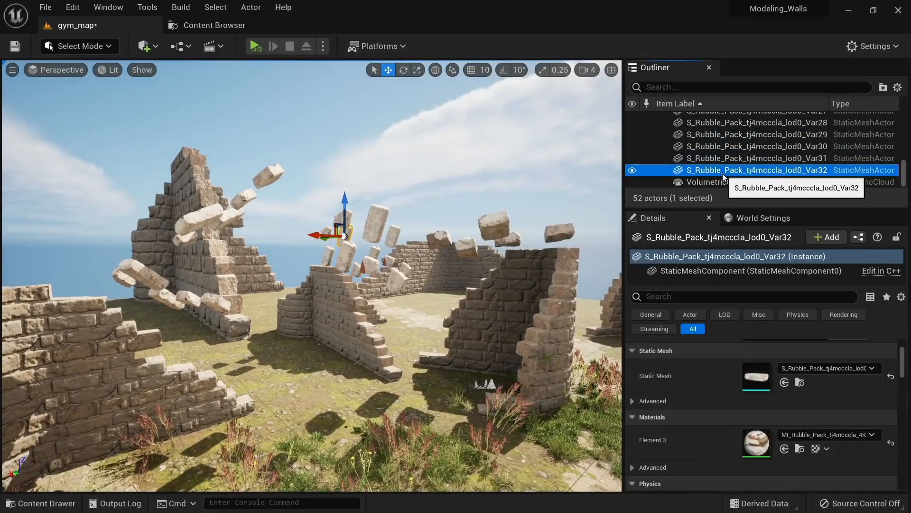
{"action": "scroll", "coordinate": [722, 172], "scroll_direction": "up", "scroll_amount": 5}
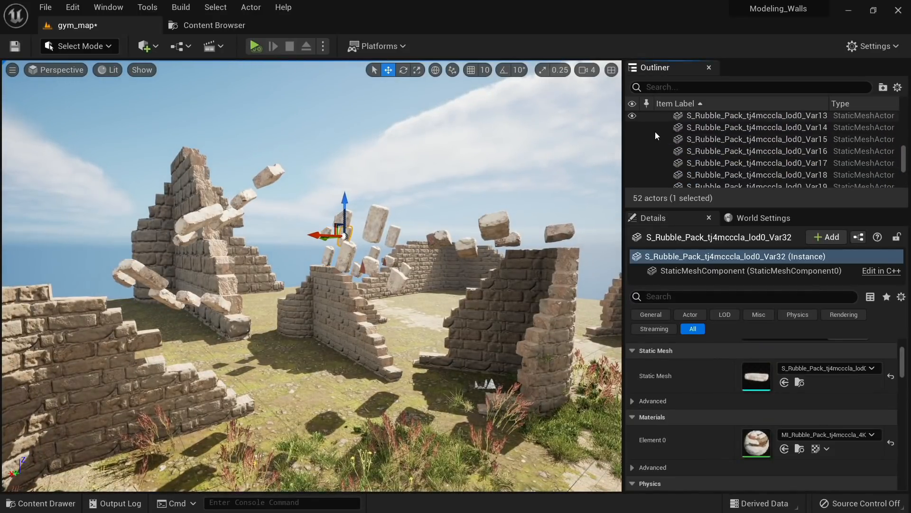
{"action": "scroll", "coordinate": [719, 153], "scroll_direction": "up", "scroll_amount": 5}
{"action": "scroll", "coordinate": [722, 152], "scroll_direction": "down", "scroll_amount": 3}
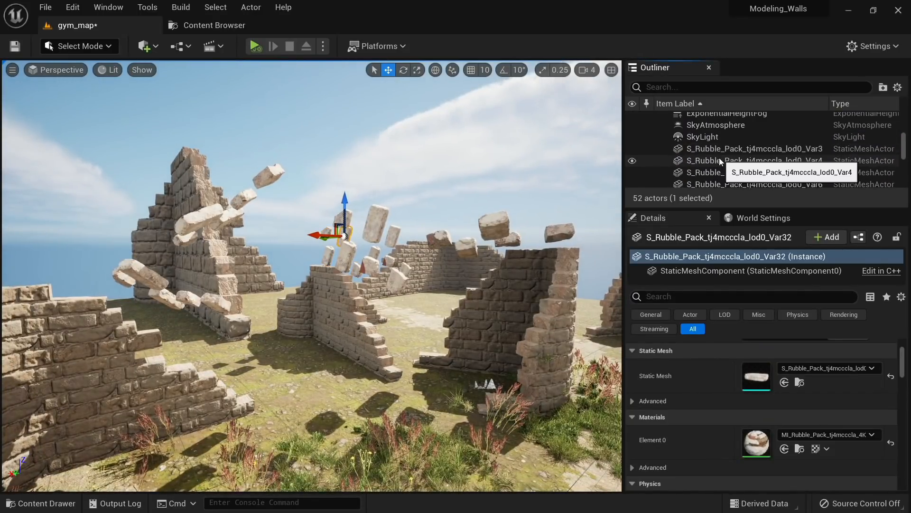
{"action": "left_click", "coordinate": [716, 150], "text": "shift"}
Simulate the fall of the 30 rubble blocks, examine how they settle between the walls, and stop the simulation
{"action": "right_click_drag", "start_coordinate": [312, 97], "coordinate": [332, 102]}
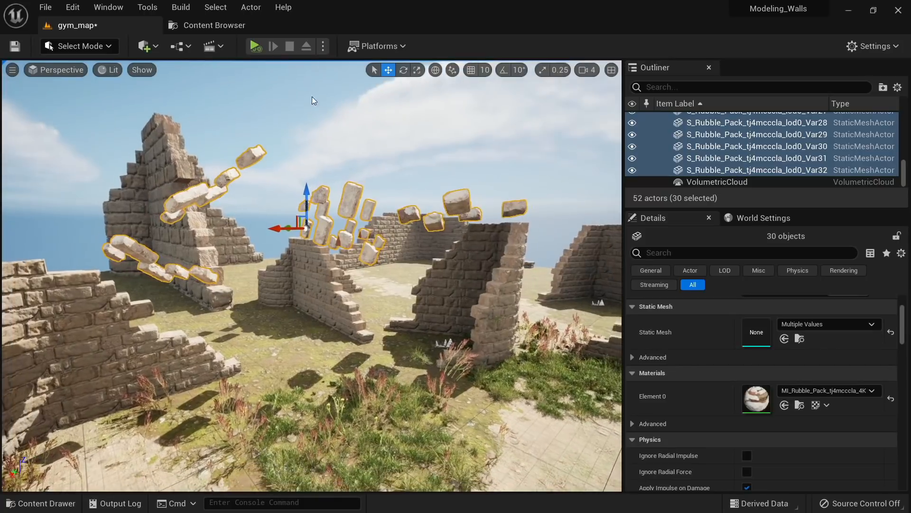
{"action": "left_click", "coordinate": [260, 47]}
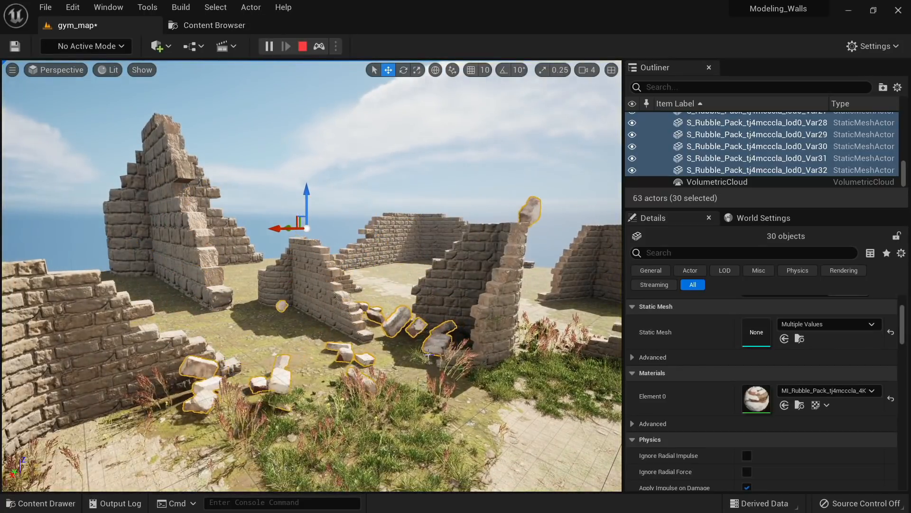
{"action": "right_click_drag", "start_coordinate": [428, 354], "coordinate": [399, 346]}
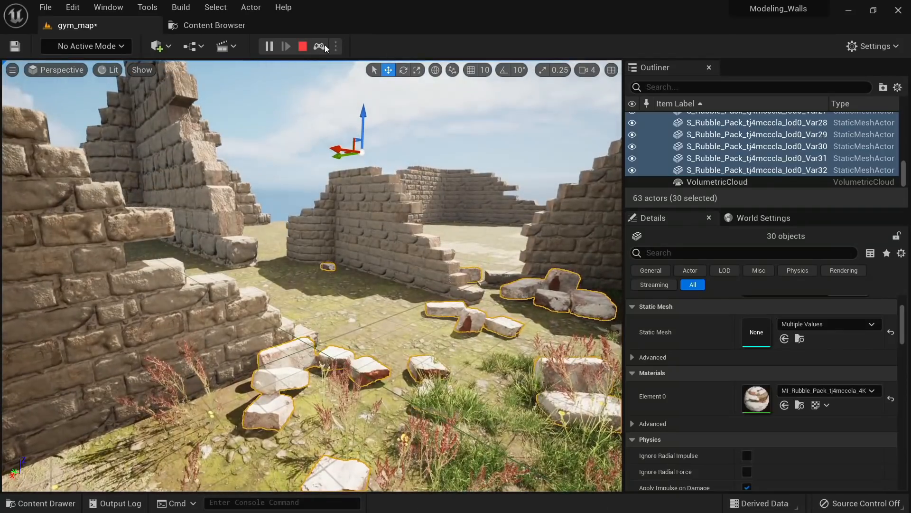
{"action": "left_click", "coordinate": [305, 47]}
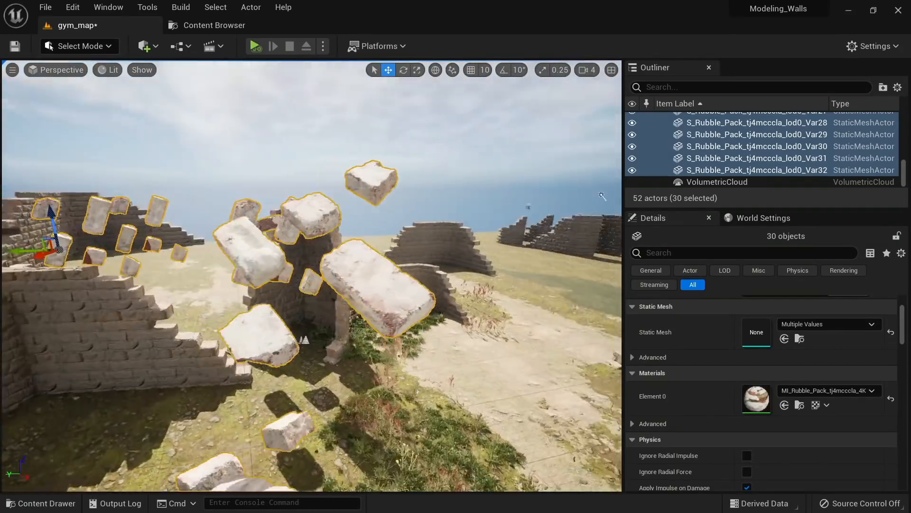
Simulate the 30 rubble blocks again, keep their simulated positions once they settle, and end the simulation
{"action": "right_click_drag", "start_coordinate": [602, 196], "coordinate": [570, 195]}
{"action": "right_click_drag", "start_coordinate": [341, 128], "coordinate": [232, 119]}
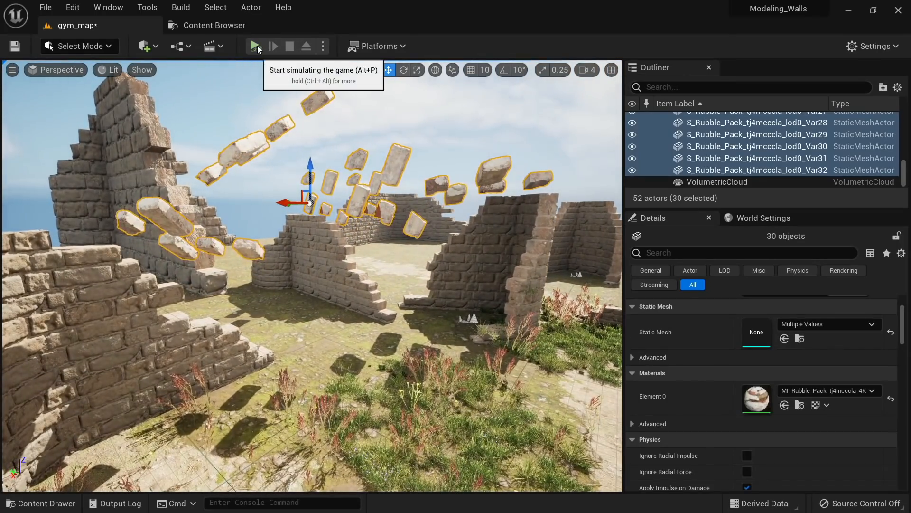
{"action": "left_click", "coordinate": [255, 46]}
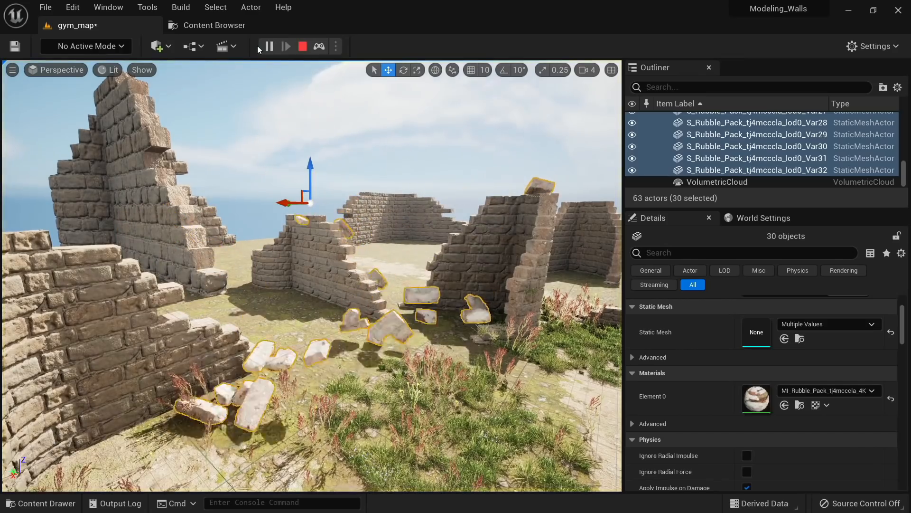
{"action": "mouse_move", "coordinate": [382, 354]}
{"action": "right_mouse_down"}
{"action": "mouse_move", "coordinate": [383, 388]}
{"action": "mouse_move", "coordinate": [401, 415]}
{"action": "mouse_move", "coordinate": [415, 372]}
{"action": "mouse_move", "coordinate": [394, 357]}
{"action": "right_mouse_up"}
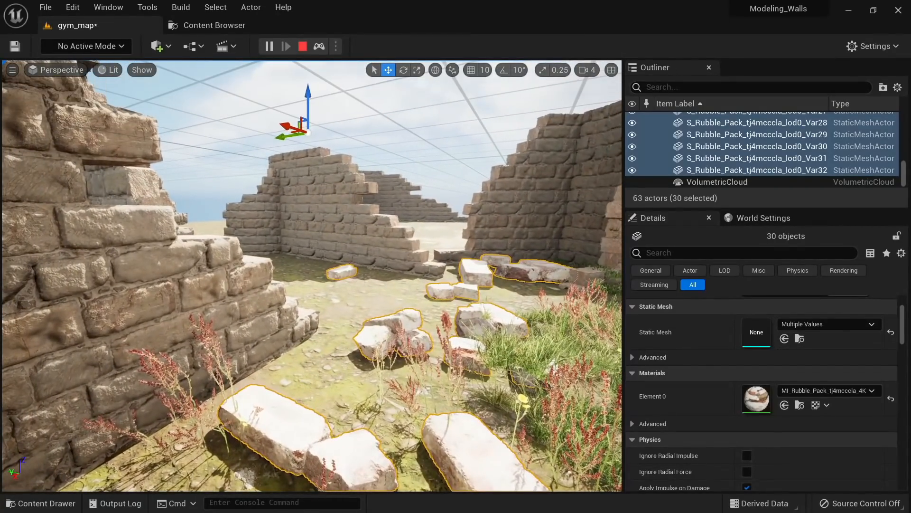
{"action": "key", "text": "k"}
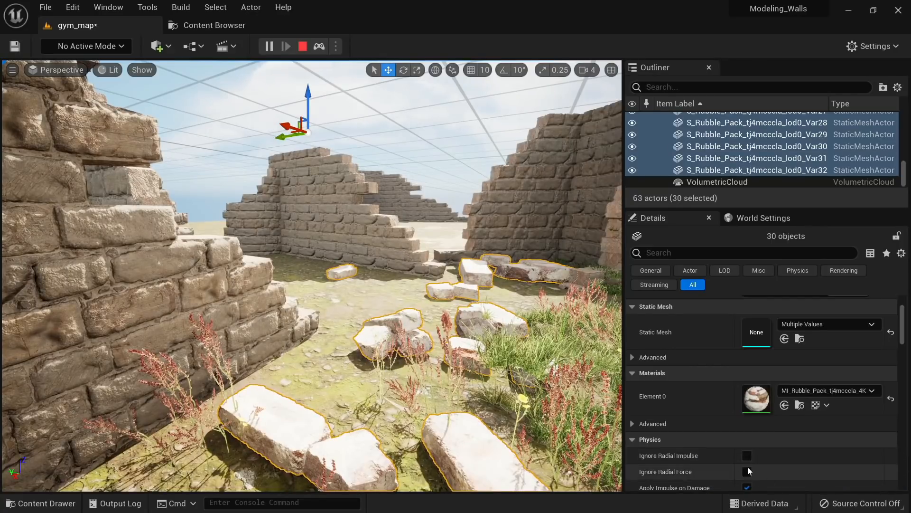
{"action": "scroll", "coordinate": [735, 454], "scroll_direction": "up", "scroll_amount": 4}
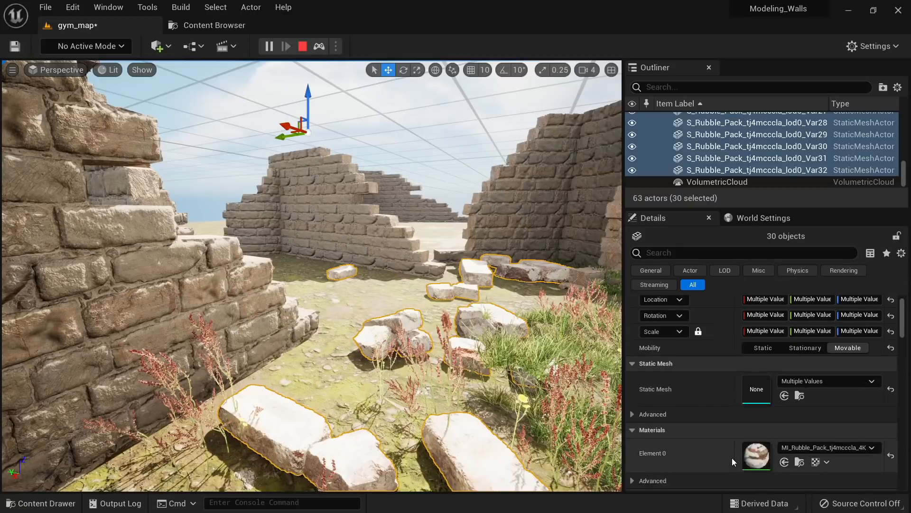
{"action": "left_click", "coordinate": [304, 44]}
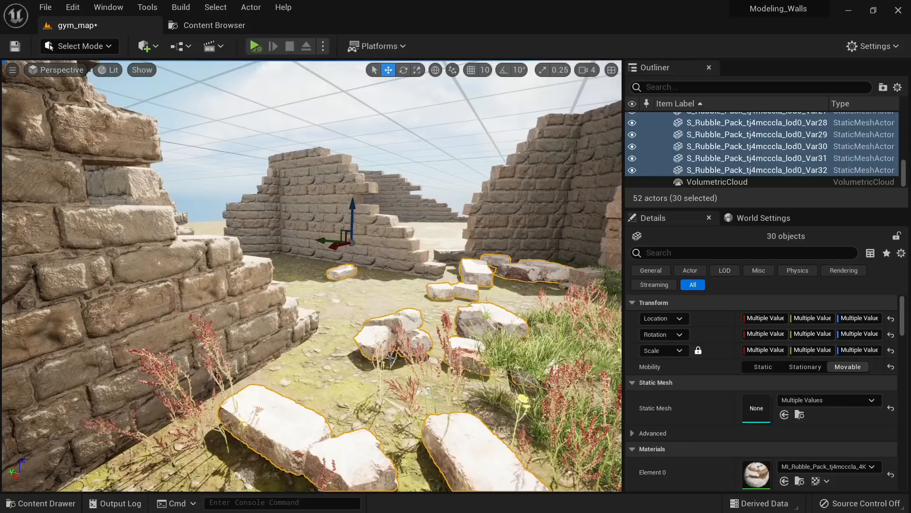
{"action": "key", "text": "Escape"}
Select individual settled rubble blocks to check their kept locations and rotations
{"action": "left_click", "coordinate": [368, 334]}
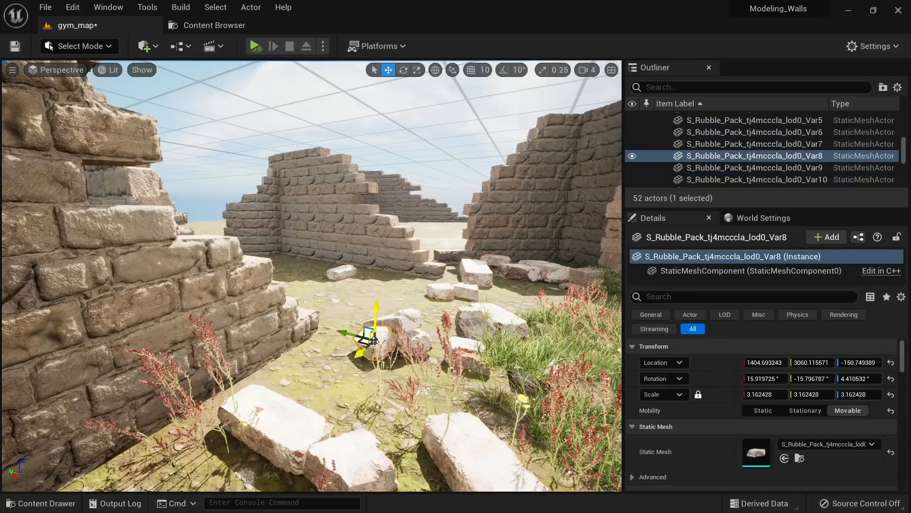
{"action": "scroll", "coordinate": [712, 166], "scroll_direction": "up", "scroll_amount": 3}
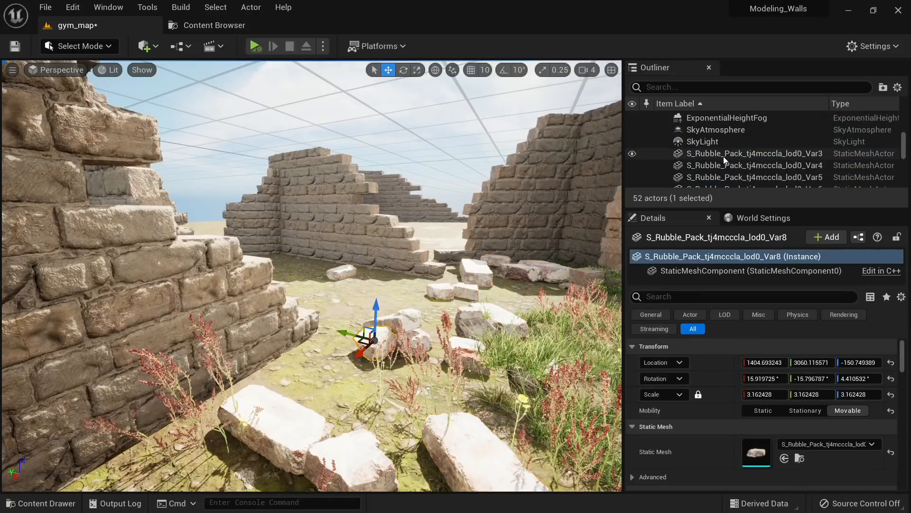
{"action": "left_click", "coordinate": [741, 165]}
{"action": "scroll", "coordinate": [741, 165], "scroll_direction": "down", "scroll_amount": 3}
{"action": "scroll", "coordinate": [741, 165], "scroll_direction": "down", "scroll_amount": 7}
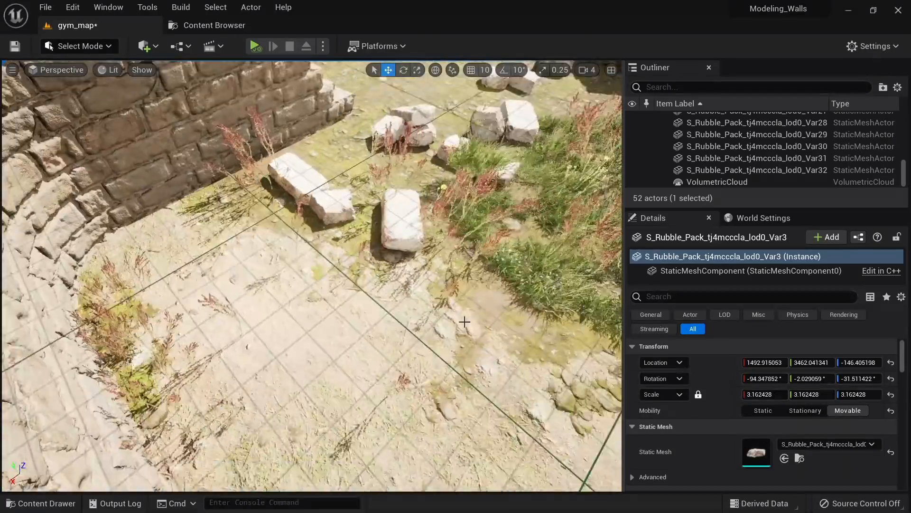
Play the level full screen from the ground beside the curved wall and walk the character among the fallen rubble
{"action": "right_click", "coordinate": [438, 84]}
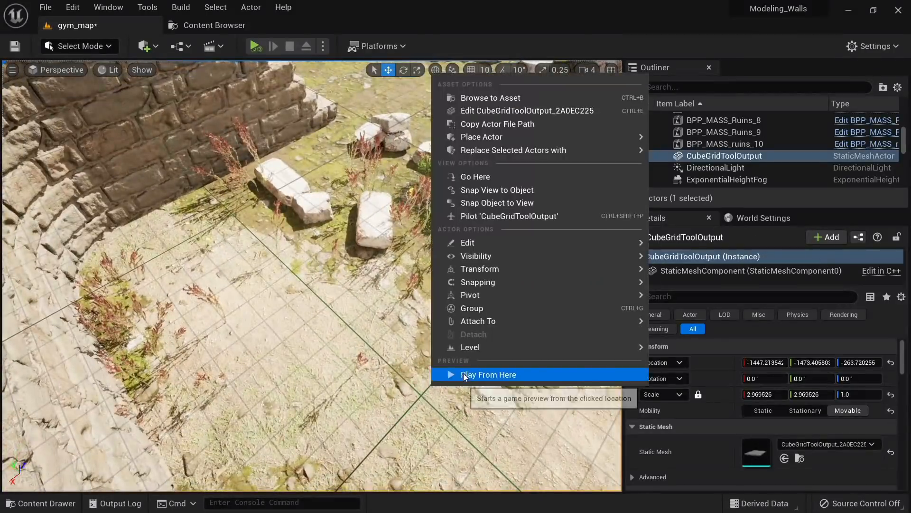
{"action": "left_click", "coordinate": [463, 373]}
{"action": "key", "text": "F11"}
{"action": "key", "text": "w"}
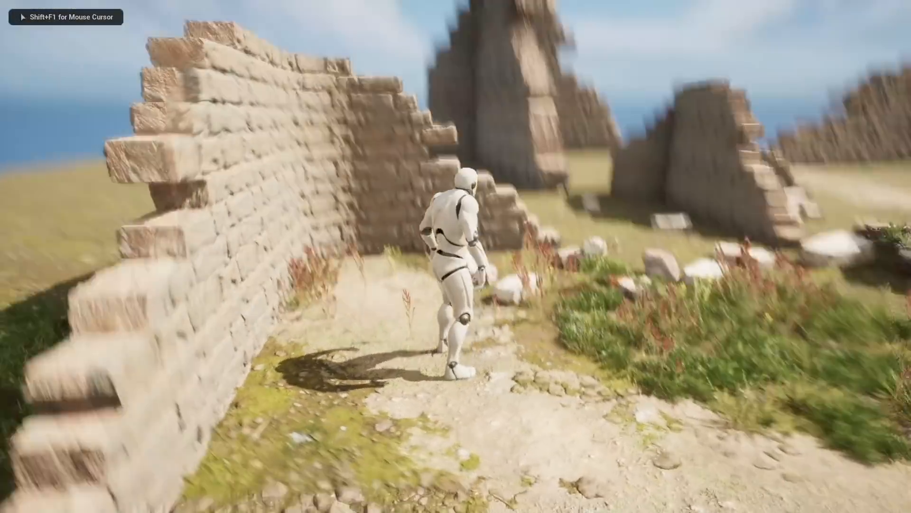
{"action": "key", "text": "d"}
{"action": "key", "text": "s"}
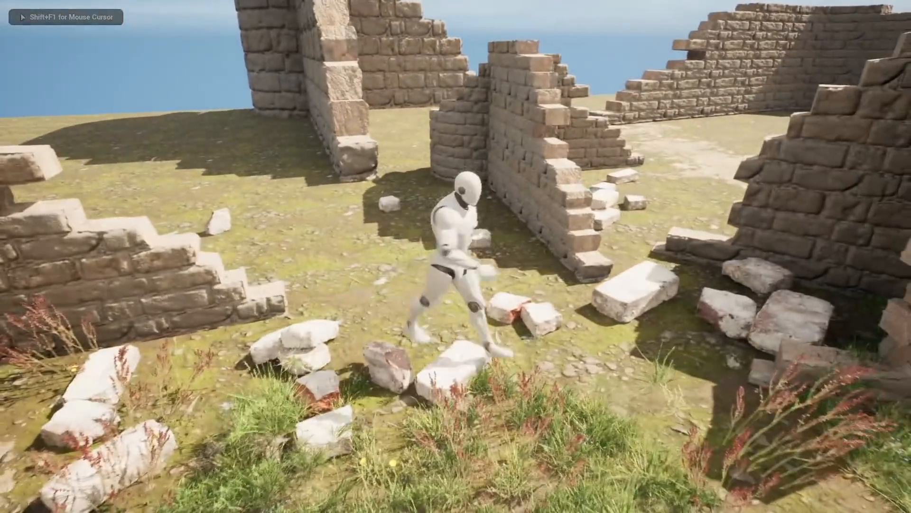
{"action": "key", "text": "w"}
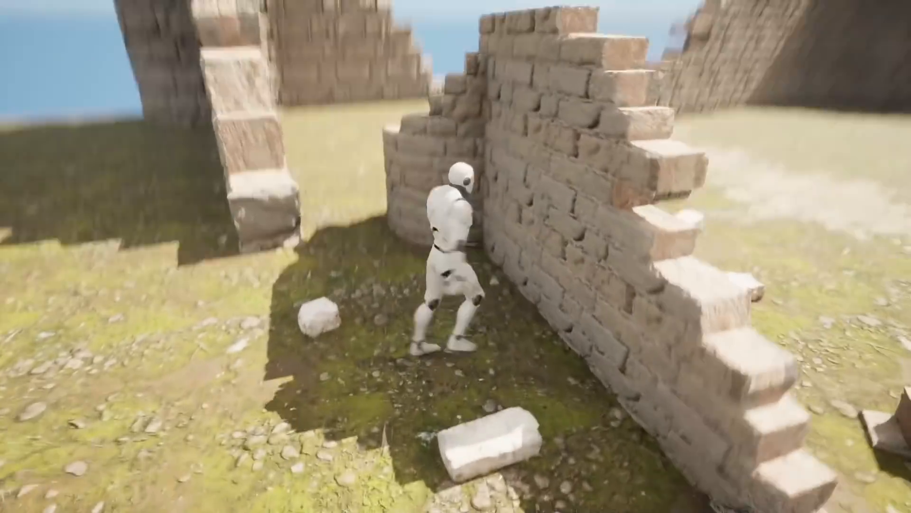
Finish walking the character through the rubble, end the play session, and leave full screen
{"action": "key", "text": "s"}
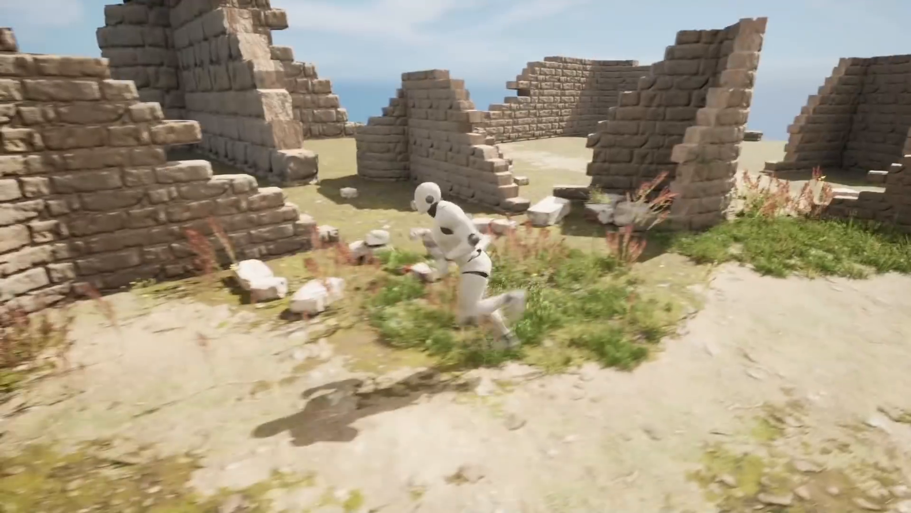
{"action": "key", "text": "Escape"}
{"action": "key", "text": "F11"}
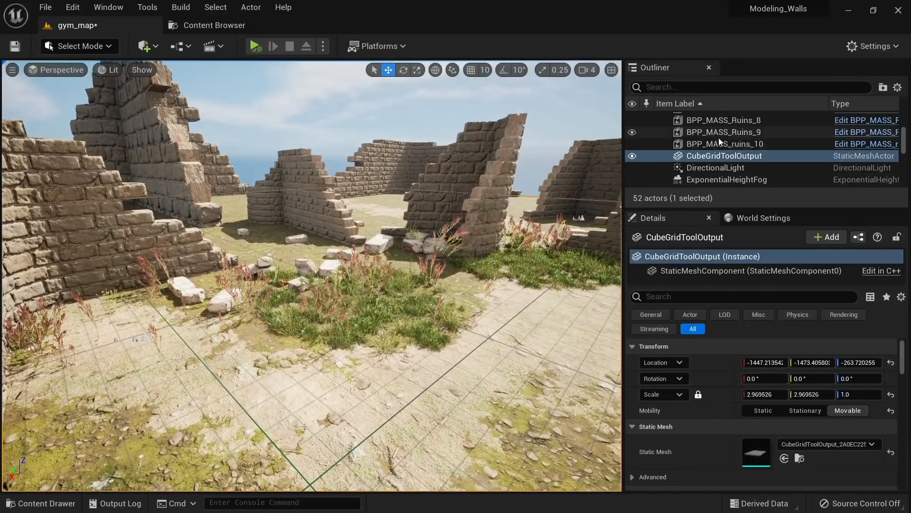
Select all 30 rubble blocks, from S_Rubble_Pack_tj4mcccla_lod0_Var3 through Var32
{"action": "scroll", "coordinate": [722, 142], "scroll_direction": "up", "scroll_amount": 4}
{"action": "left_click", "coordinate": [199, 291]}
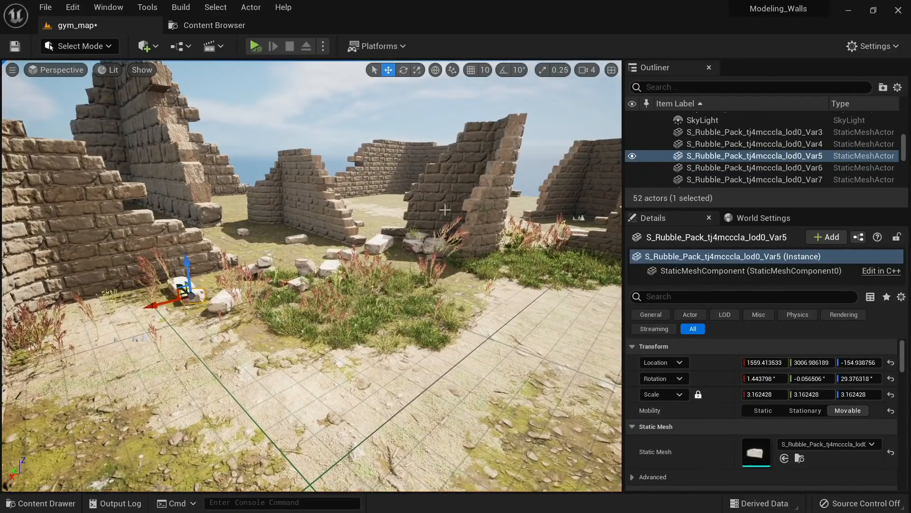
{"action": "left_click", "coordinate": [726, 132]}
{"action": "scroll", "coordinate": [748, 146], "scroll_direction": "down", "scroll_amount": 8}
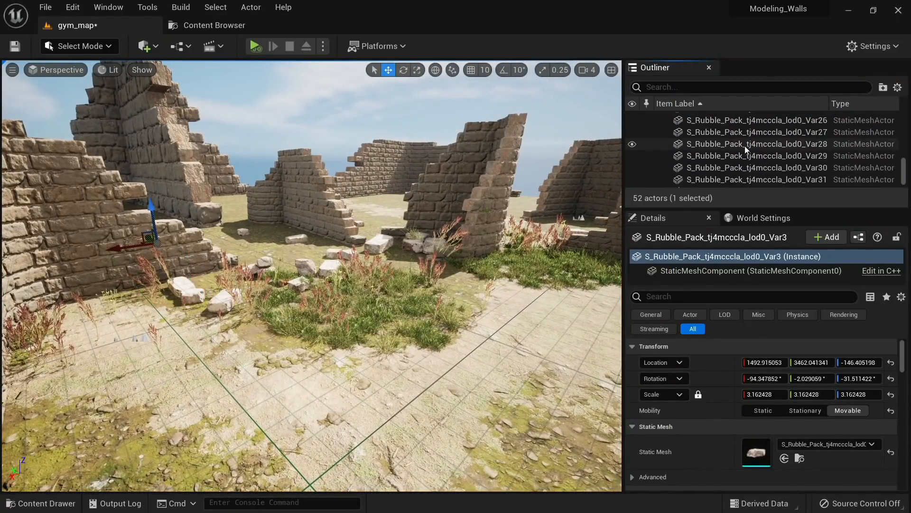
{"action": "left_click", "coordinate": [710, 169], "text": "shift"}
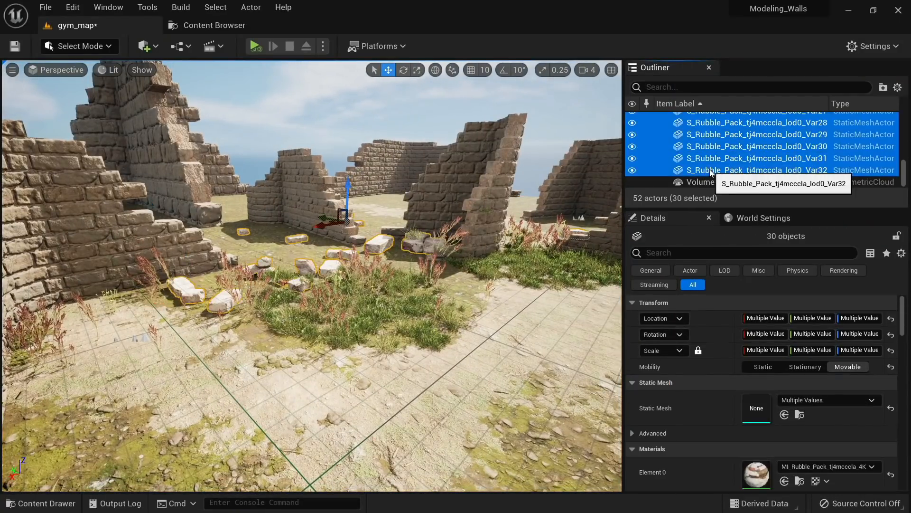
Check the mobility and physics properties of the 30 rubble blocks with a phys filter, clear the filter, and deselect the blocks
{"action": "left_click", "coordinate": [795, 367]}
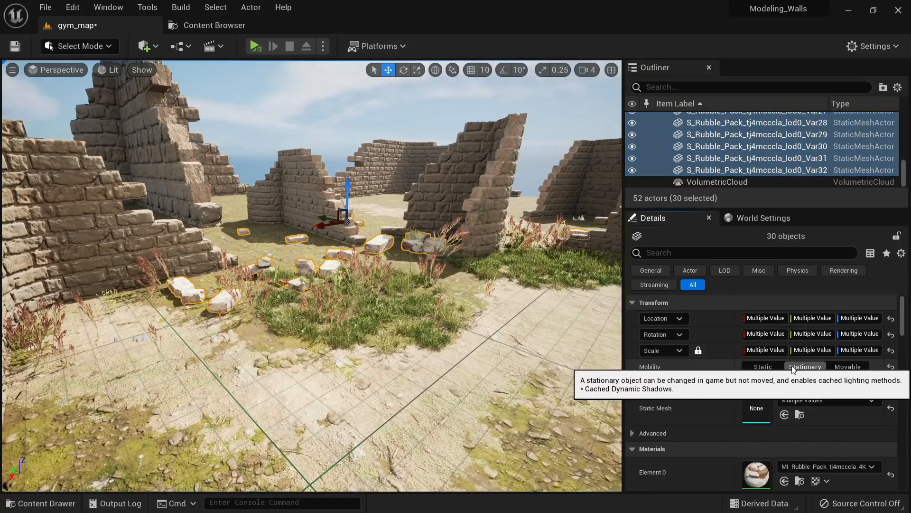
{"action": "left_click", "coordinate": [682, 252]}
{"action": "type", "text": "phys"}
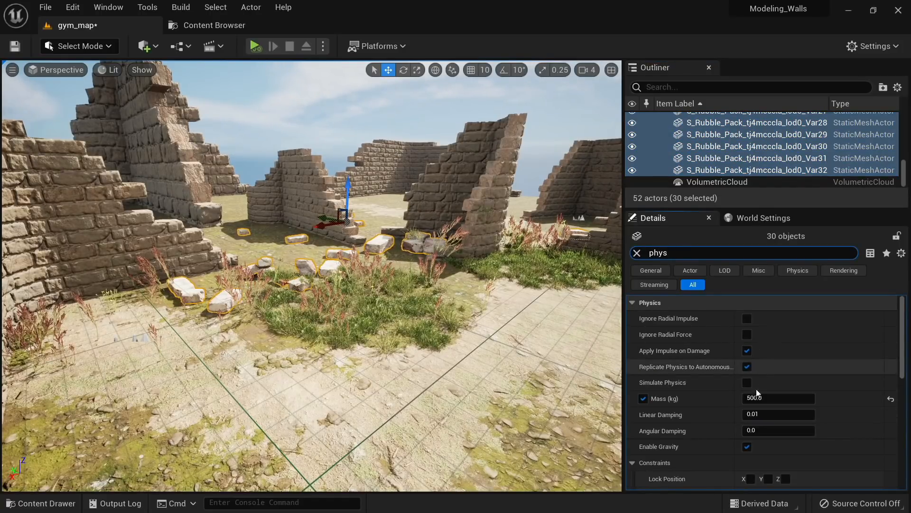
{"action": "key", "text": "w"}
{"action": "right_click_drag", "start_coordinate": [485, 361], "coordinate": [477, 370]}
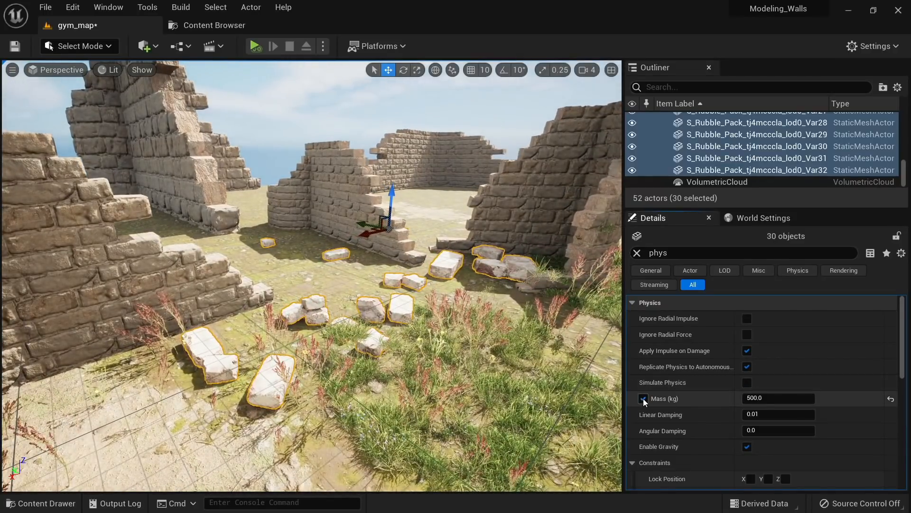
{"action": "right_click_drag", "start_coordinate": [565, 360], "coordinate": [564, 380]}
{"action": "key", "text": "w"}
{"action": "left_click", "coordinate": [638, 253]}
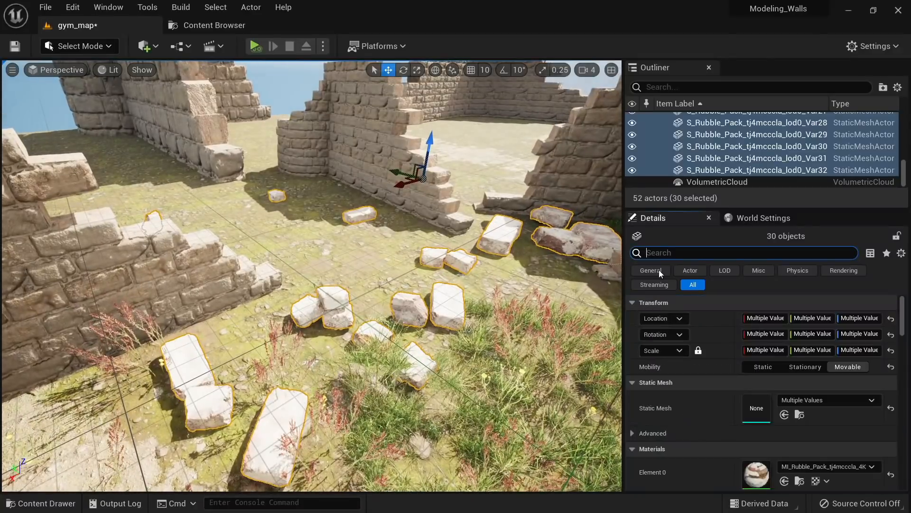
{"action": "key", "text": "s"}
{"action": "mouse_move", "coordinate": [429, 299]}
{"action": "right_mouse_down"}
{"action": "mouse_move", "coordinate": [430, 280]}
{"action": "mouse_move", "coordinate": [436, 284]}
{"action": "right_mouse_up"}
{"action": "key", "text": "Escape"}
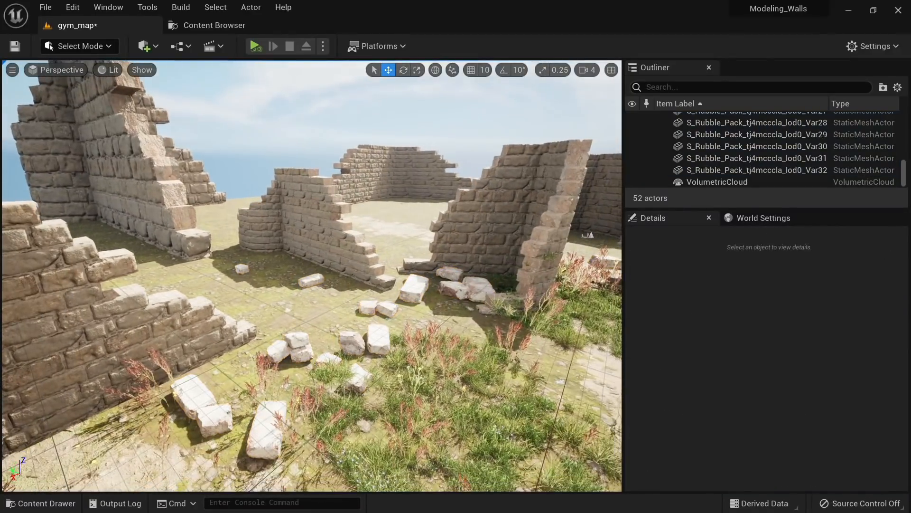
Play the level full screen from the open ground in front of the grass and rubble
{"action": "key", "text": "s"}
{"action": "right_click_drag", "start_coordinate": [384, 324], "coordinate": [385, 356]}
{"action": "right_click", "coordinate": [392, 451]}
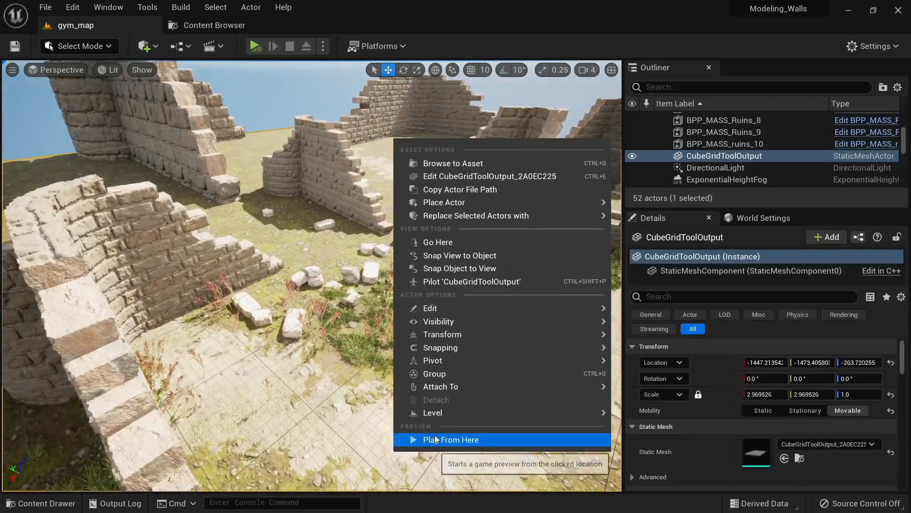
{"action": "left_click", "coordinate": [434, 437]}
{"action": "key", "text": "F11"}
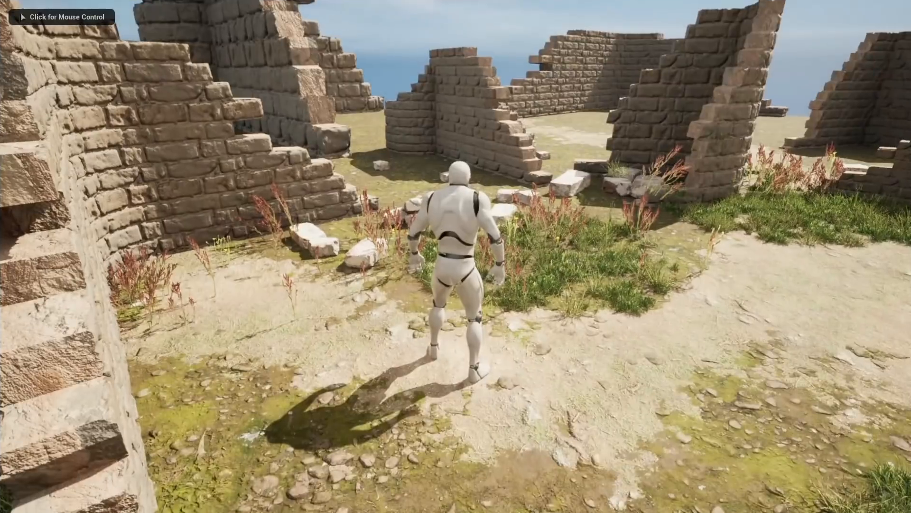
Run the character around the grass and fallen rubble, view the ruins from several angles, and stop playing
{"action": "left_click", "coordinate": [439, 393]}
{"action": "key", "text": "w"}
{"action": "key", "text": "d"}
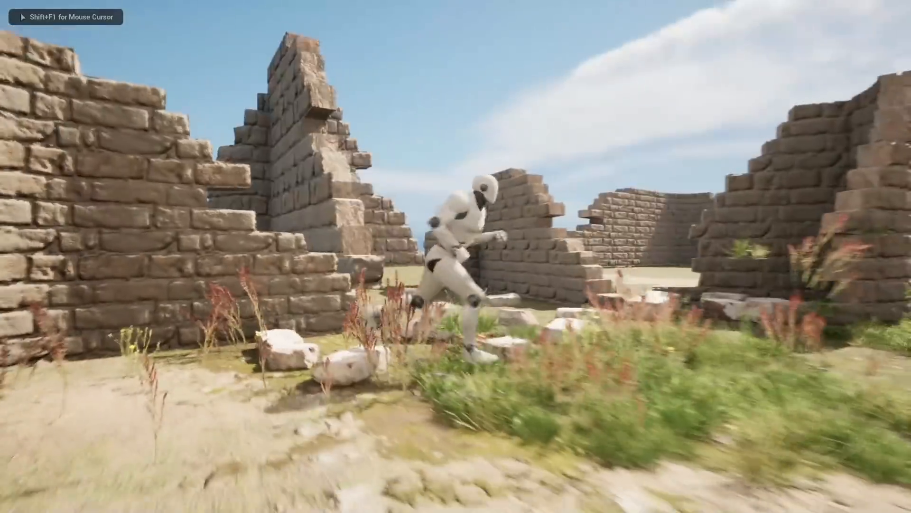
{"action": "key", "text": "w"}
{"action": "key", "text": "s"}
{"action": "key", "text": "a"}
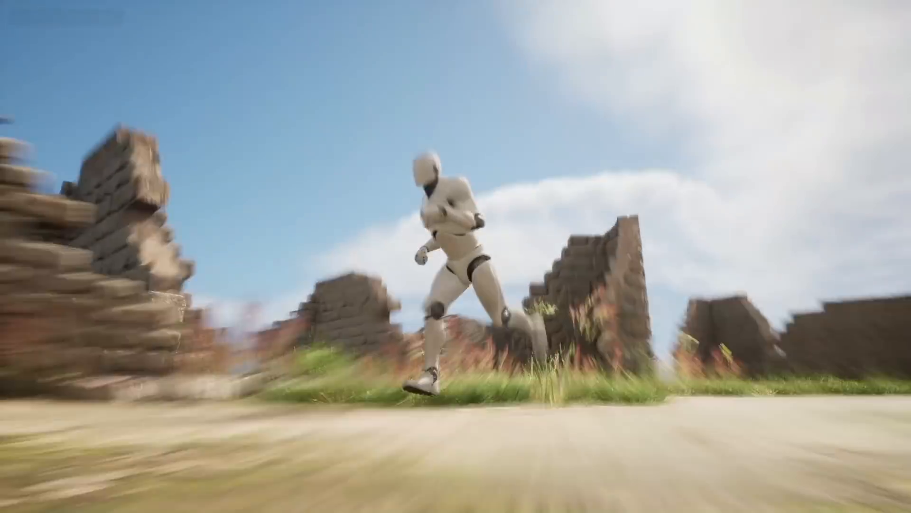
{"action": "key", "text": "s"}
{"action": "key", "text": "w"}
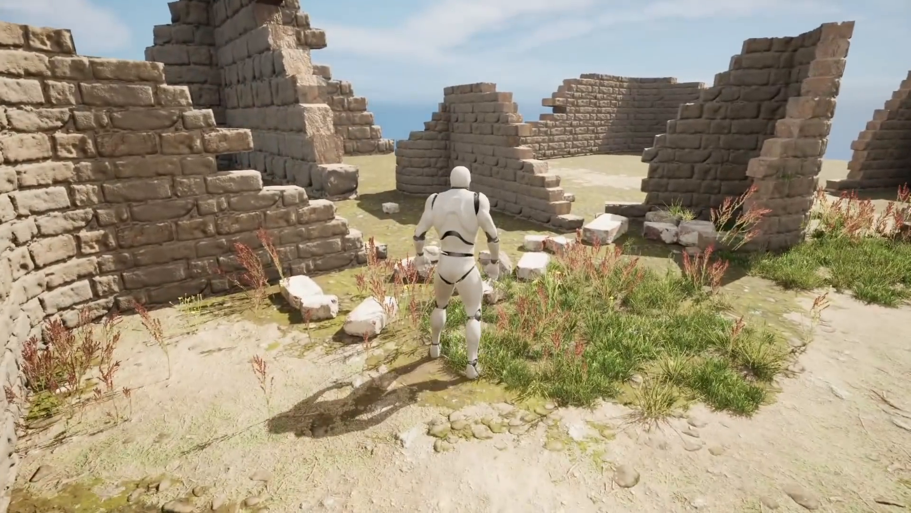
{"action": "key", "text": "Escape"}
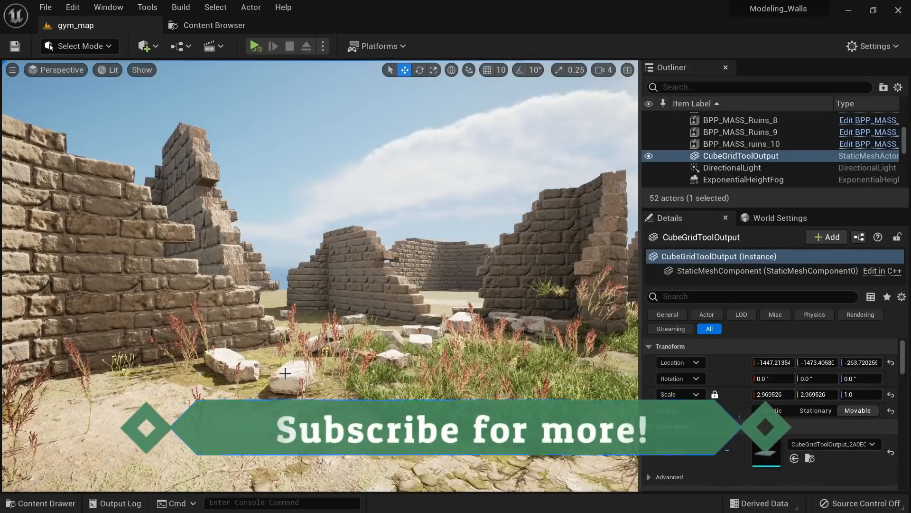
Locate the mesh of a rubble block in the project content and open the MI_Rubble_Pack_tj4mcccla_4K material instance beside it
{"action": "key", "text": "e"}
{"action": "right_click_drag", "start_coordinate": [297, 375], "coordinate": [298, 403]}
{"action": "left_click", "coordinate": [236, 439]}
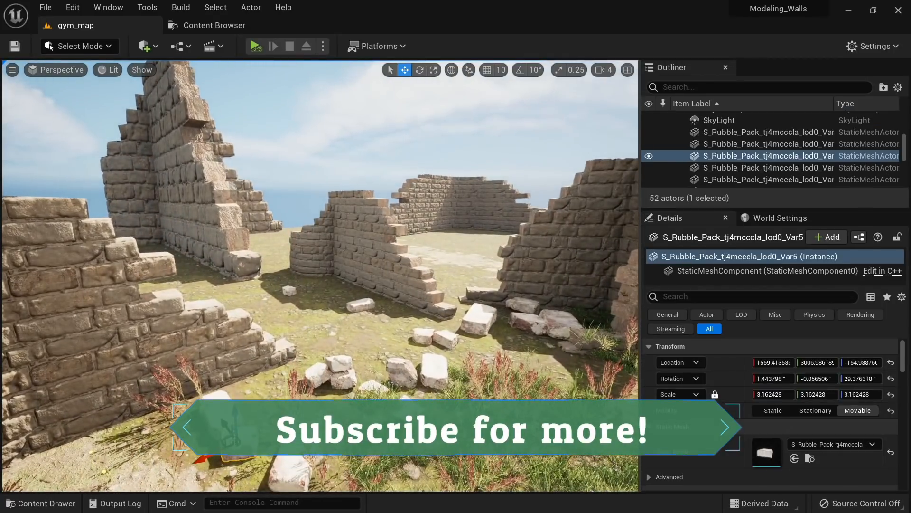
{"action": "left_click", "coordinate": [808, 457]}
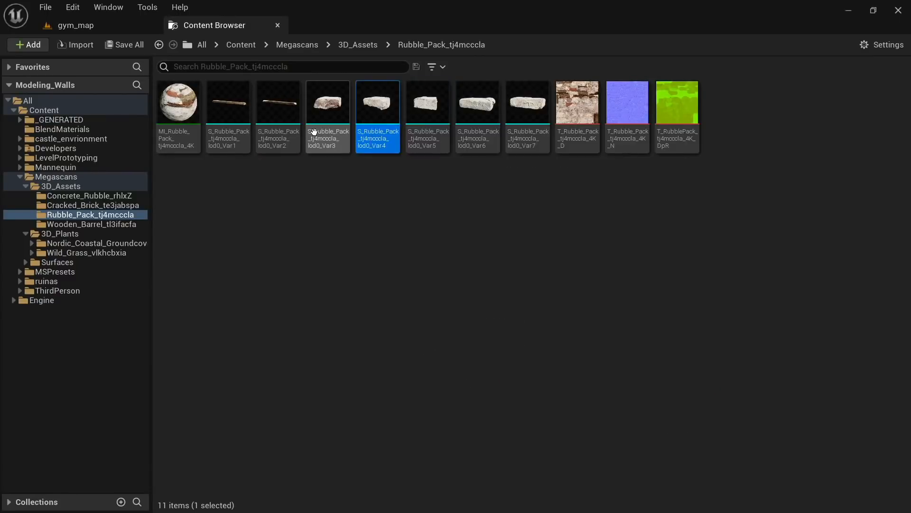
{"action": "left_click", "coordinate": [180, 138]}
{"action": "double_click", "coordinate": [179, 137]}
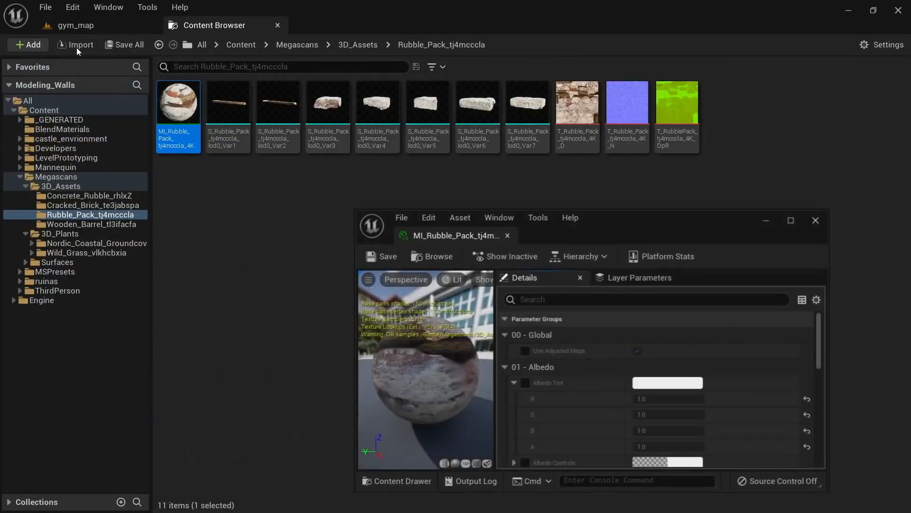
Return to the gym_map level, show it Unlit, deselect the block, and move the material window aside to expose the rubble
{"action": "left_click", "coordinate": [77, 25]}
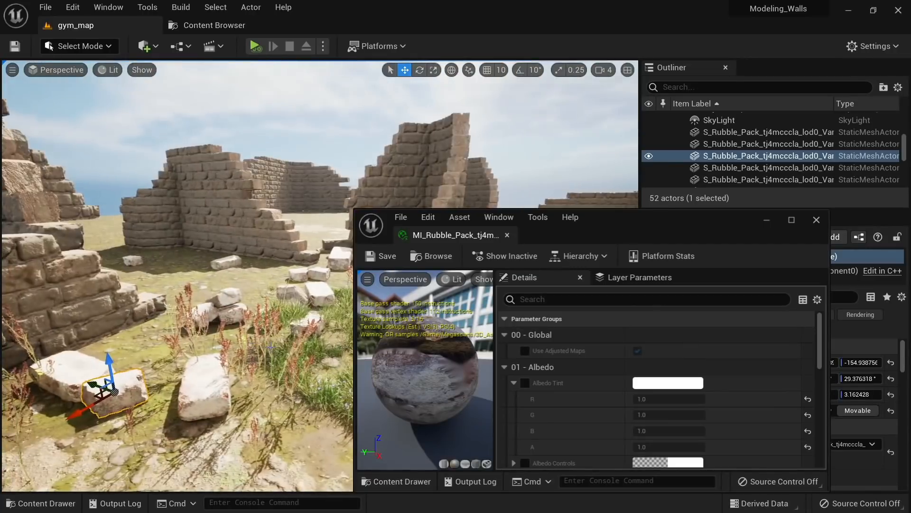
{"action": "right_click_drag", "start_coordinate": [200, 133], "coordinate": [161, 118]}
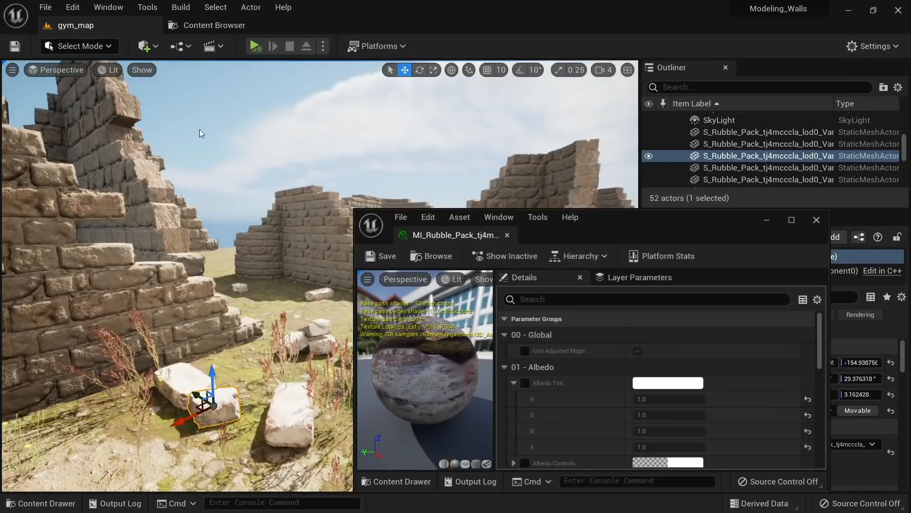
{"action": "left_click", "coordinate": [112, 70]}
{"action": "left_click", "coordinate": [141, 120]}
{"action": "right_click_drag", "start_coordinate": [283, 291], "coordinate": [249, 328]}
{"action": "key", "text": "Escape"}
{"action": "left_click_drag", "start_coordinate": [708, 223], "coordinate": [797, 159]}
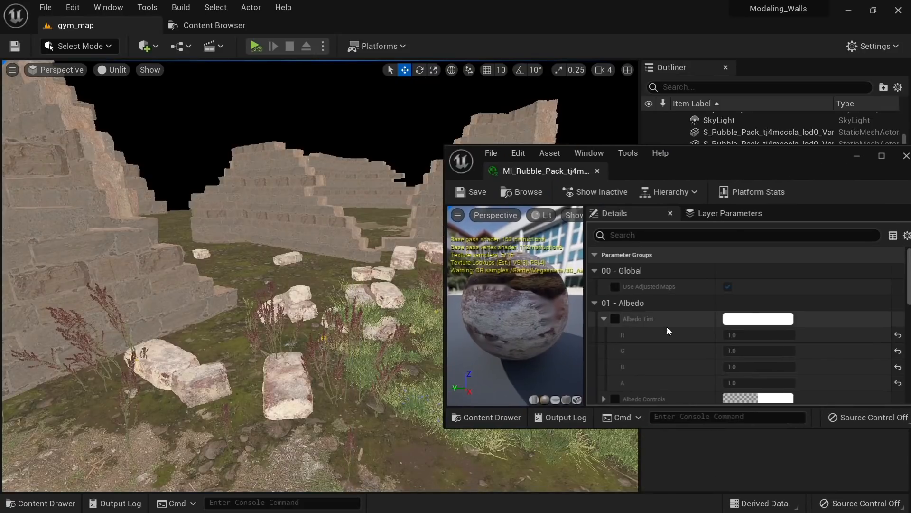
Enable the rubble material's Albedo Tint, darken it to a grey value of 0.391667, and show the level Lit
{"action": "left_click", "coordinate": [617, 317]}
{"action": "left_click", "coordinate": [758, 318]}
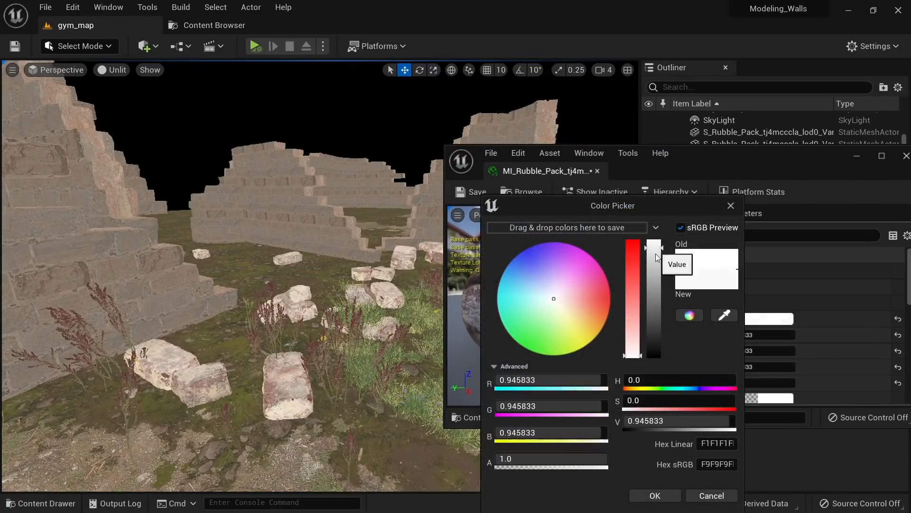
{"action": "left_click_drag", "start_coordinate": [656, 257], "coordinate": [644, 313]}
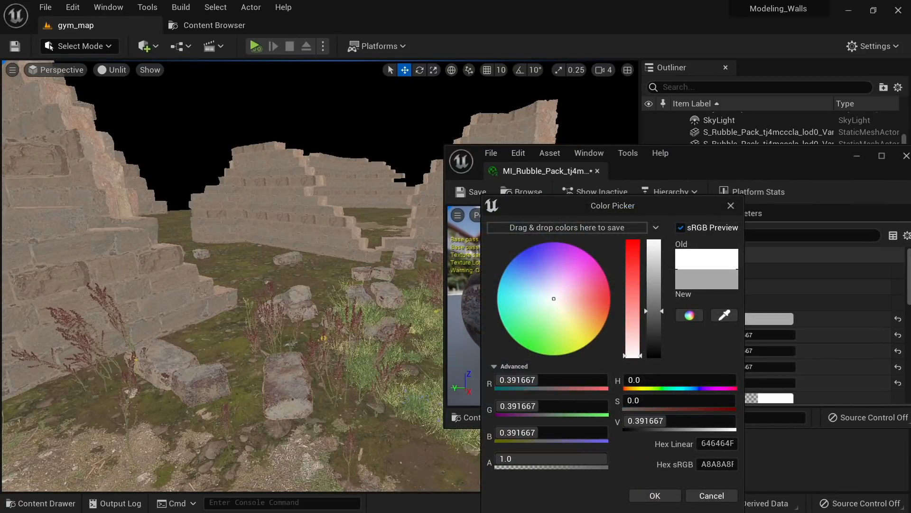
{"action": "mouse_move", "coordinate": [266, 285]}
{"action": "right_mouse_down"}
{"action": "mouse_move", "coordinate": [247, 287]}
{"action": "mouse_move", "coordinate": [219, 323]}
{"action": "mouse_move", "coordinate": [247, 281]}
{"action": "mouse_move", "coordinate": [223, 287]}
{"action": "mouse_move", "coordinate": [285, 295]}
{"action": "mouse_move", "coordinate": [275, 282]}
{"action": "right_mouse_up"}
{"action": "key", "text": "alt+4"}
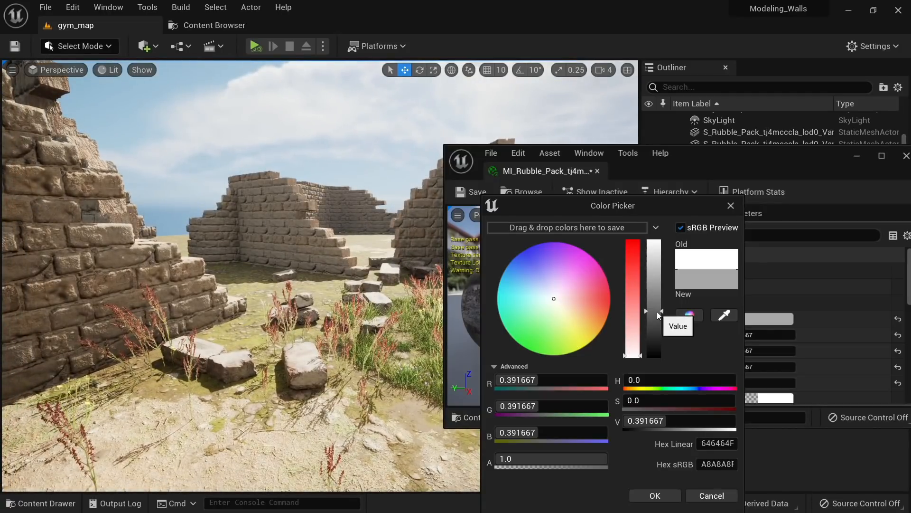
Compare the rubble tint in Unlit and Lit views, lower its value to 0.358333, then save and close the material instance
{"action": "mouse_move", "coordinate": [658, 315]}
{"action": "left_mouse_down"}
{"action": "mouse_move", "coordinate": [655, 240]}
{"action": "mouse_move", "coordinate": [653, 317]}
{"action": "left_mouse_up"}
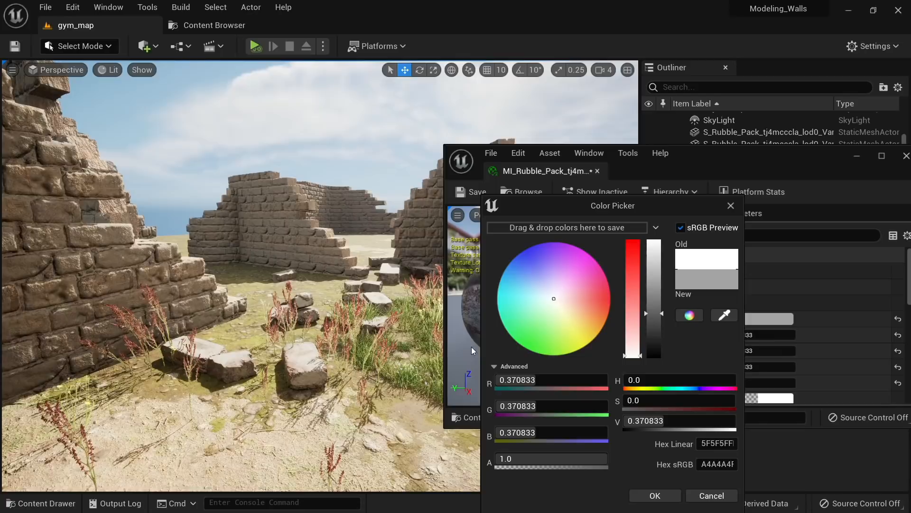
{"action": "right_click_drag", "start_coordinate": [442, 340], "coordinate": [425, 349]}
{"action": "key", "text": "alt+3"}
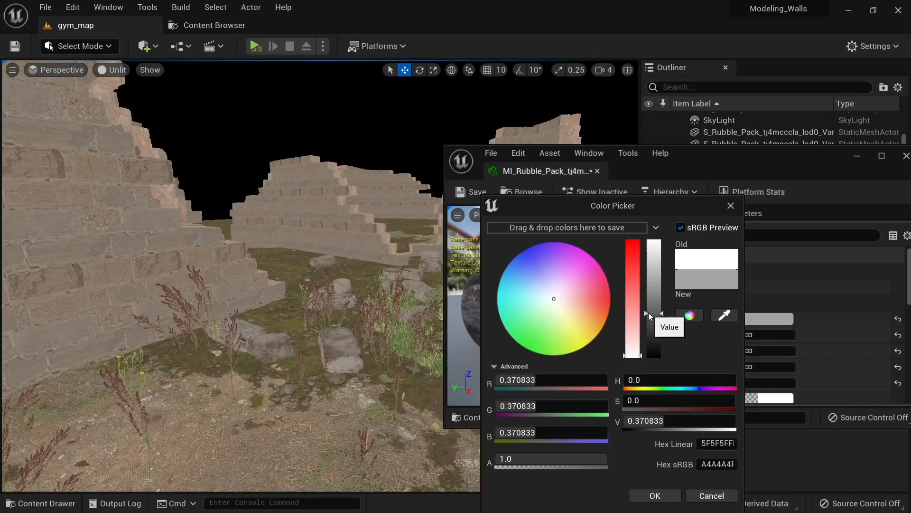
{"action": "left_click_drag", "start_coordinate": [648, 313], "coordinate": [648, 315]}
{"action": "right_click_drag", "start_coordinate": [367, 363], "coordinate": [392, 343]}
{"action": "key", "text": "alt+4"}
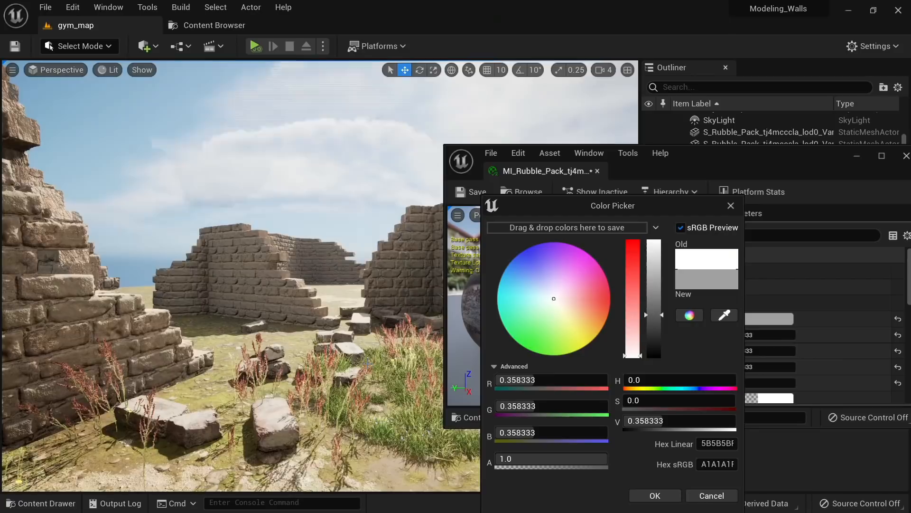
{"action": "left_click", "coordinate": [654, 495]}
{"action": "left_click", "coordinate": [453, 189]}
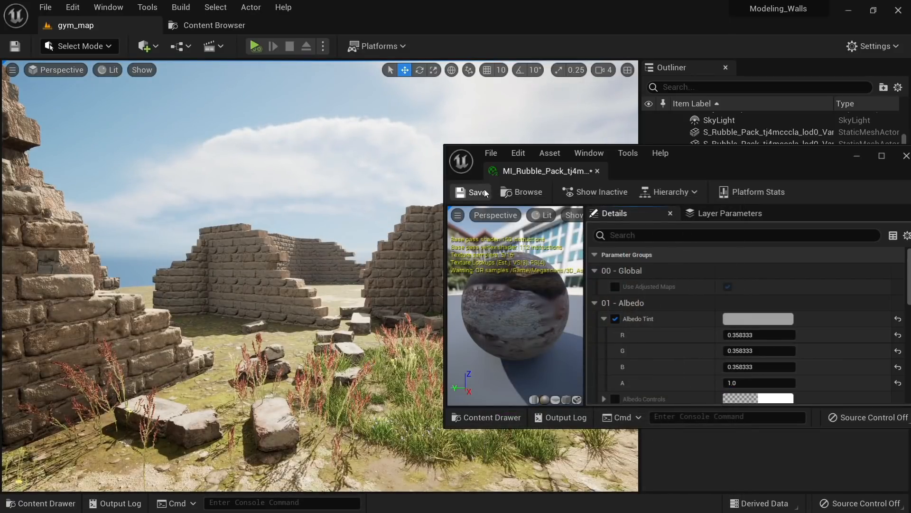
{"action": "left_click", "coordinate": [597, 171]}
Find the fog actor in the level, select ExponentialHeightFog, and enlarge the area showing its properties
{"action": "right_click_drag", "start_coordinate": [427, 228], "coordinate": [410, 237]}
{"action": "left_click", "coordinate": [688, 88]}
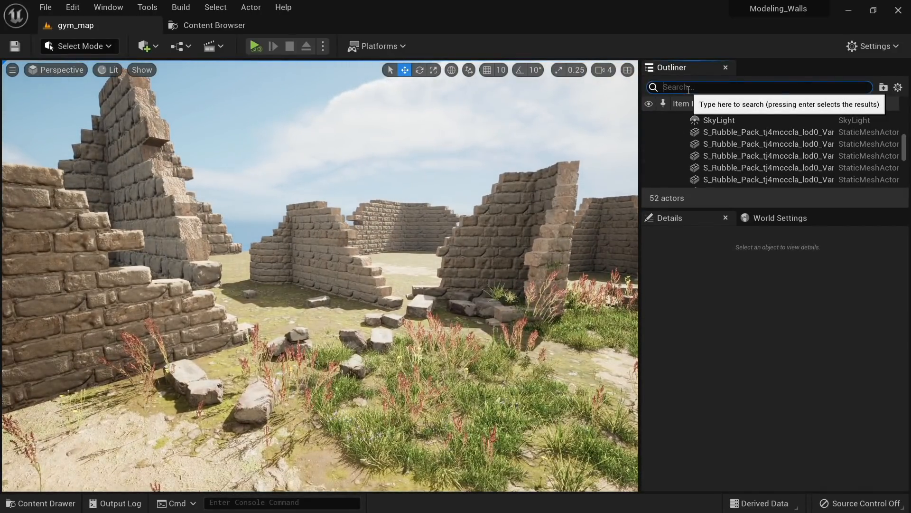
{"action": "type", "text": "fog"}
{"action": "left_click", "coordinate": [725, 133]}
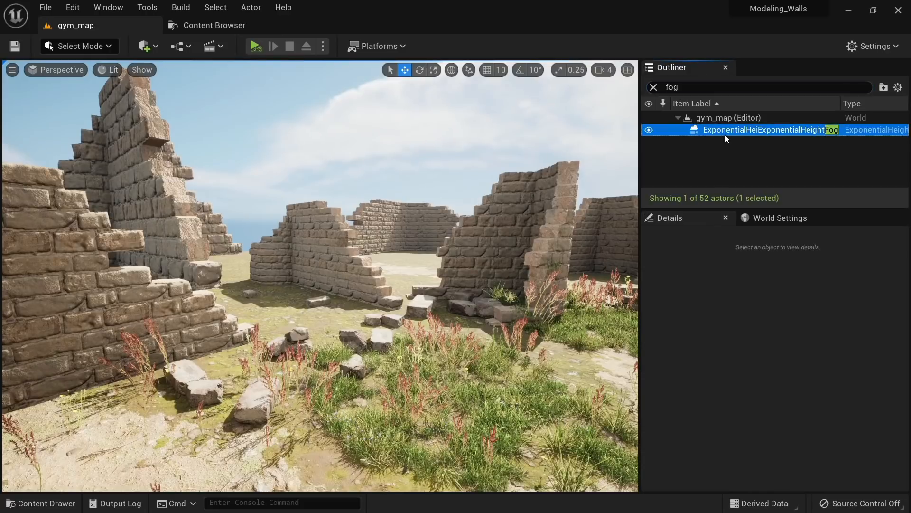
{"action": "scroll", "coordinate": [700, 378], "scroll_direction": "down", "scroll_amount": 8}
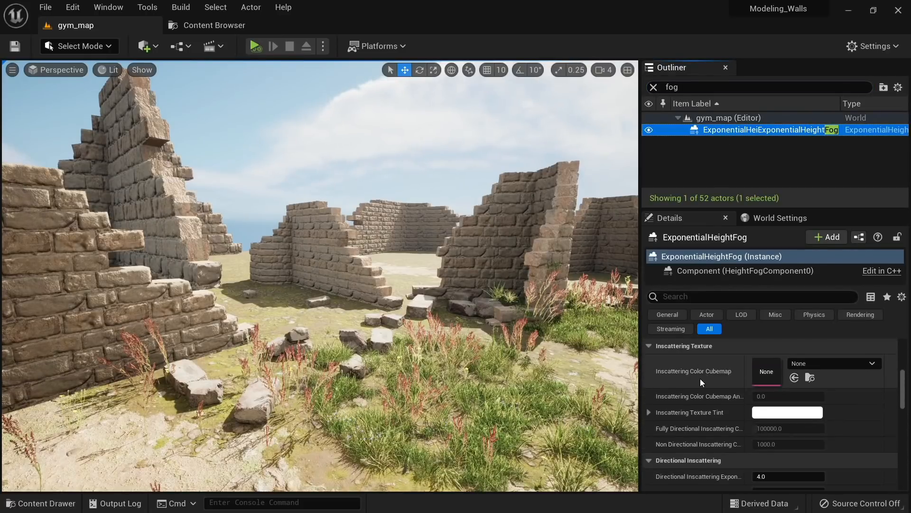
{"action": "left_click_drag", "start_coordinate": [641, 224], "coordinate": [605, 226]}
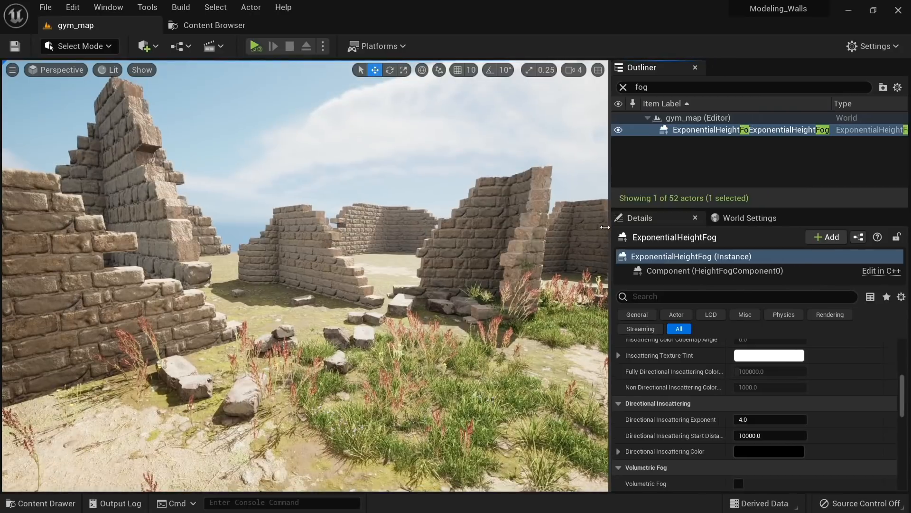
{"action": "left_click_drag", "start_coordinate": [761, 211], "coordinate": [760, 169]}
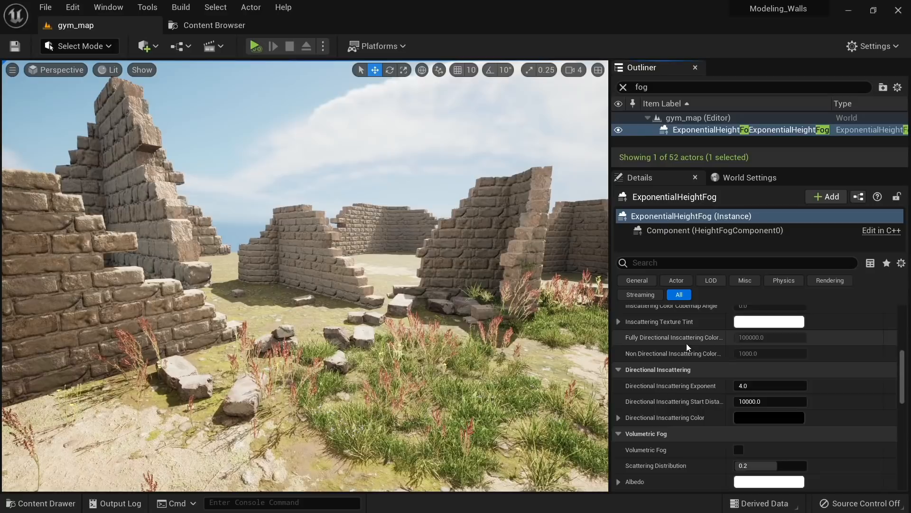
Enable Volumetric Fog on the height fog, toggling it off and on to compare its effect on the ruins
{"action": "scroll", "coordinate": [688, 351], "scroll_direction": "down", "scroll_amount": 3}
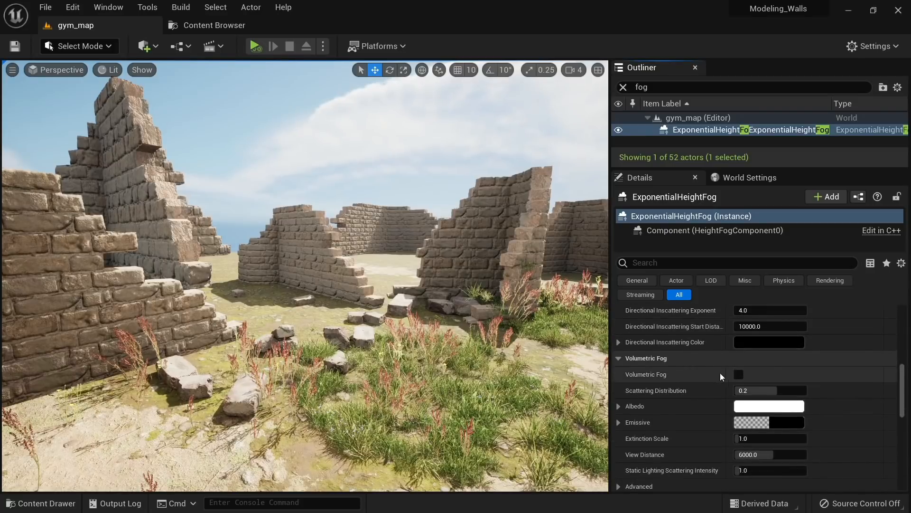
{"action": "left_click", "coordinate": [739, 375]}
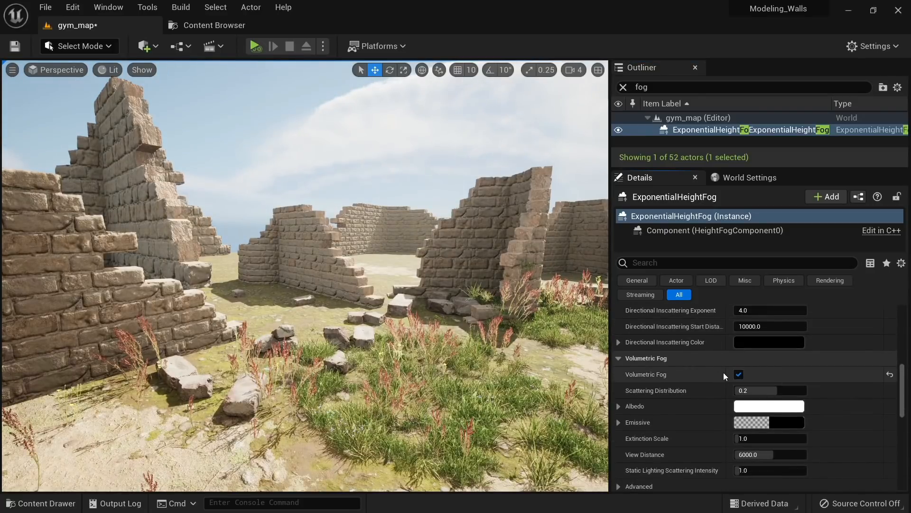
{"action": "left_click", "coordinate": [741, 377]}
{"action": "left_click", "coordinate": [741, 377]}
{"action": "right_click_drag", "start_coordinate": [475, 328], "coordinate": [530, 302]}
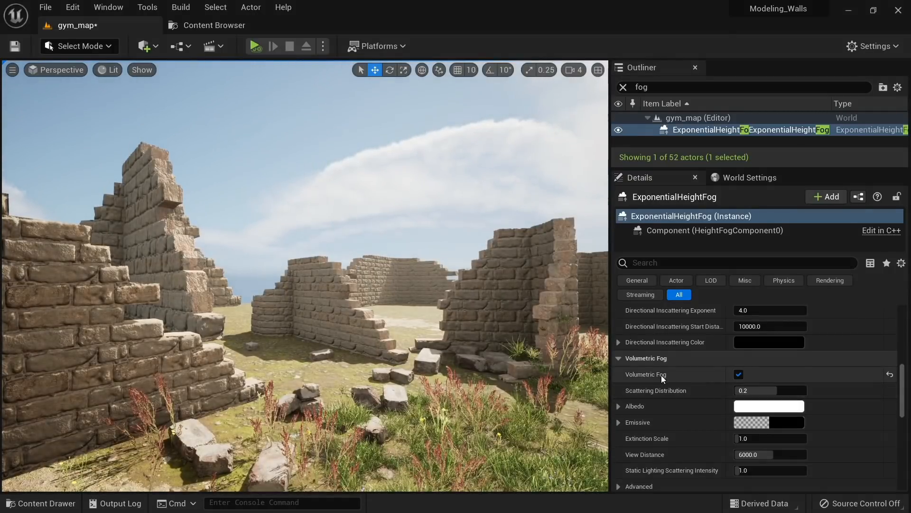
Set the height fog's main Fog Density to 0.0248 while looking over the ruins and distant walls
{"action": "scroll", "coordinate": [665, 377], "scroll_direction": "up", "scroll_amount": 2}
{"action": "scroll", "coordinate": [667, 377], "scroll_direction": "up", "scroll_amount": 10}
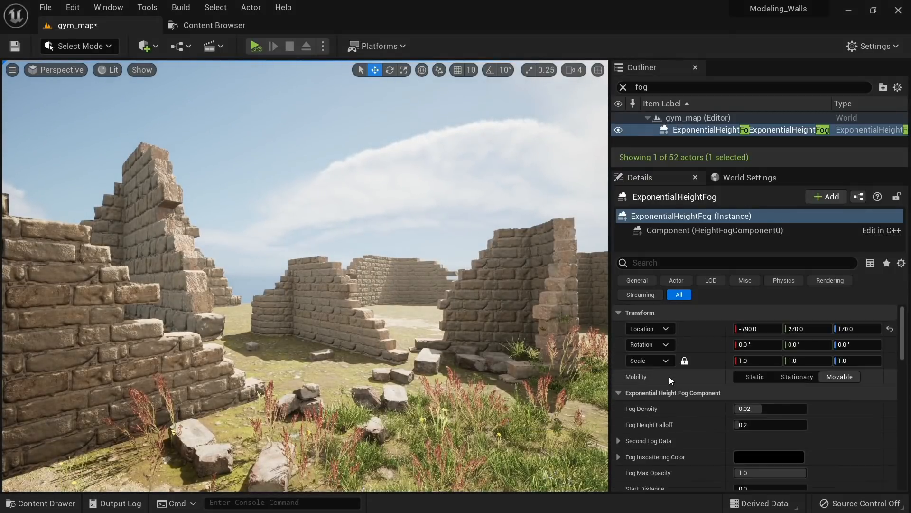
{"action": "scroll", "coordinate": [668, 376], "scroll_direction": "down", "scroll_amount": 5}
{"action": "right_click_drag", "start_coordinate": [332, 285], "coordinate": [360, 223]}
{"action": "right_click_drag", "start_coordinate": [507, 131], "coordinate": [457, 138]}
{"action": "right_click_drag", "start_coordinate": [428, 176], "coordinate": [479, 185]}
{"action": "scroll", "coordinate": [718, 393], "scroll_direction": "up", "scroll_amount": 5}
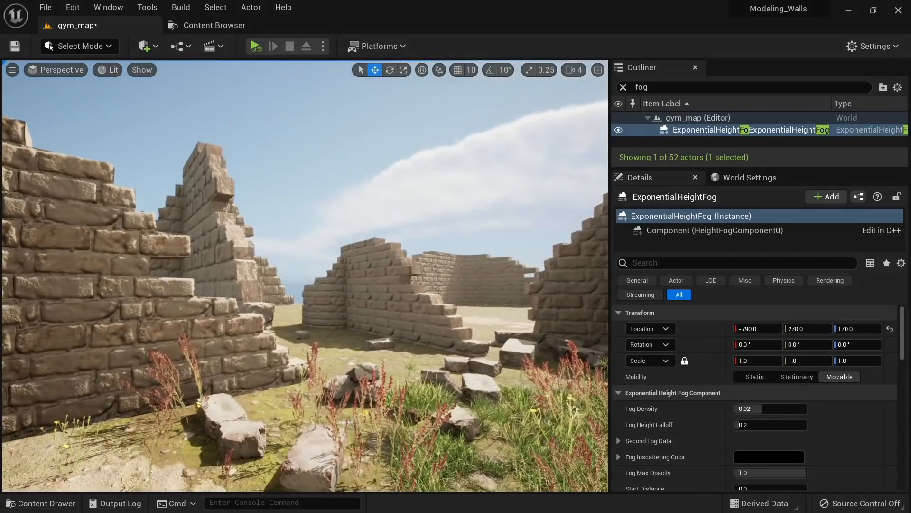
{"action": "mouse_move", "coordinate": [769, 404]}
{"action": "left_mouse_down"}
{"action": "mouse_move", "coordinate": [789, 404]}
{"action": "mouse_move", "coordinate": [773, 408]}
{"action": "left_mouse_up"}
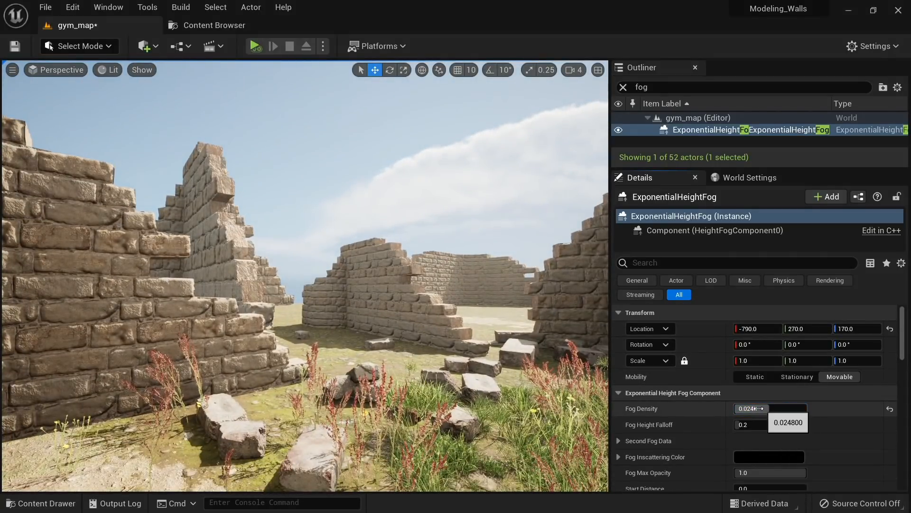
Set the Fog Density under Second Fog Data to 0.01152 and the main Fog Density to 0.02816
{"action": "left_click", "coordinate": [619, 443]}
{"action": "scroll", "coordinate": [648, 434], "scroll_direction": "down", "scroll_amount": 2}
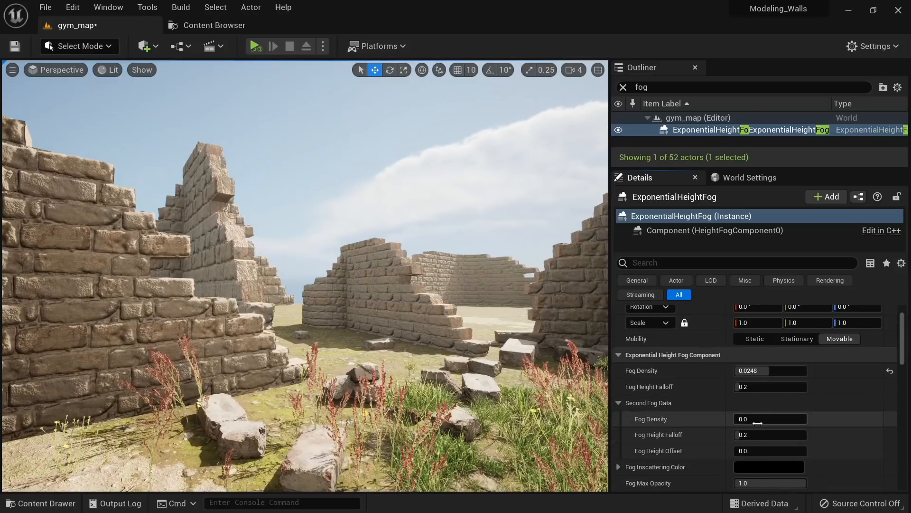
{"action": "left_click_drag", "start_coordinate": [761, 418], "coordinate": [807, 419]}
{"action": "type", "text": "0"}
{"action": "key", "text": "Return"}
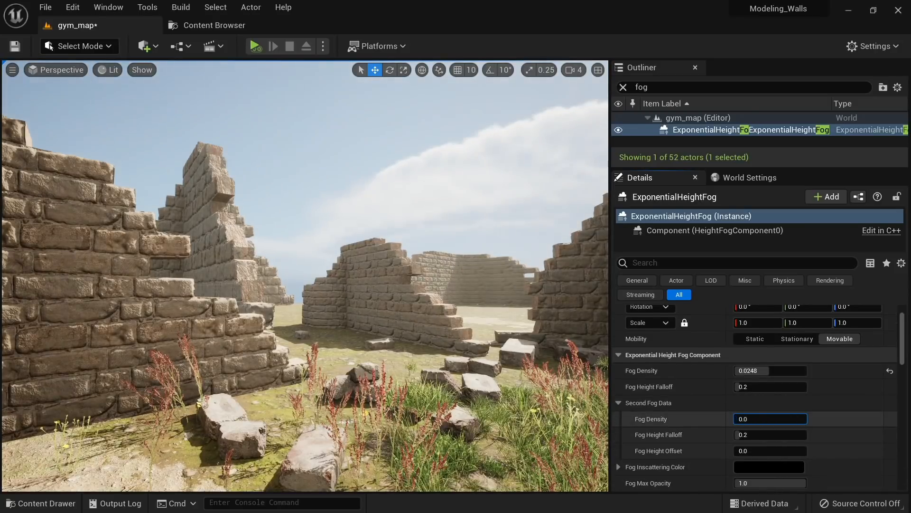
{"action": "left_click_drag", "start_coordinate": [740, 370], "coordinate": [776, 371]}
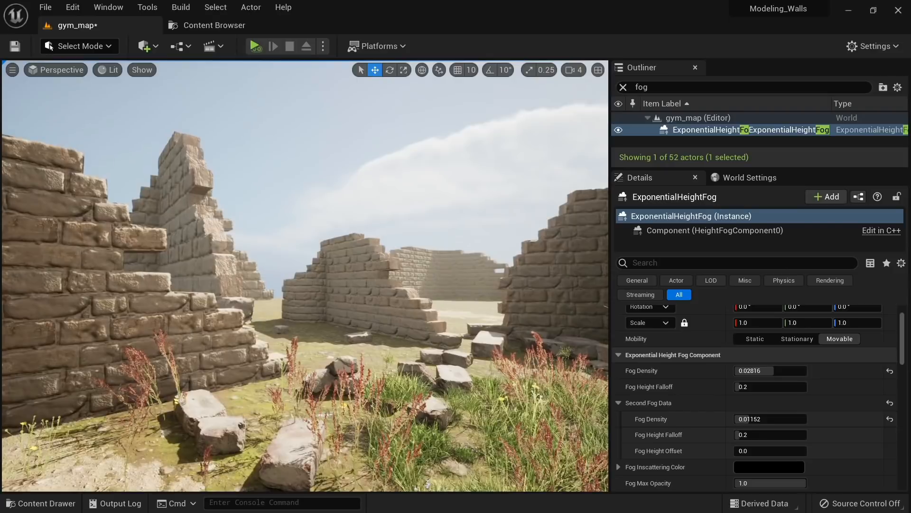
Rotate the sun to several angles and reposition the camera among the ruins, leaving the sun low above the walls facing the camera
{"action": "right_click_drag", "start_coordinate": [446, 266], "coordinate": [446, 269]}
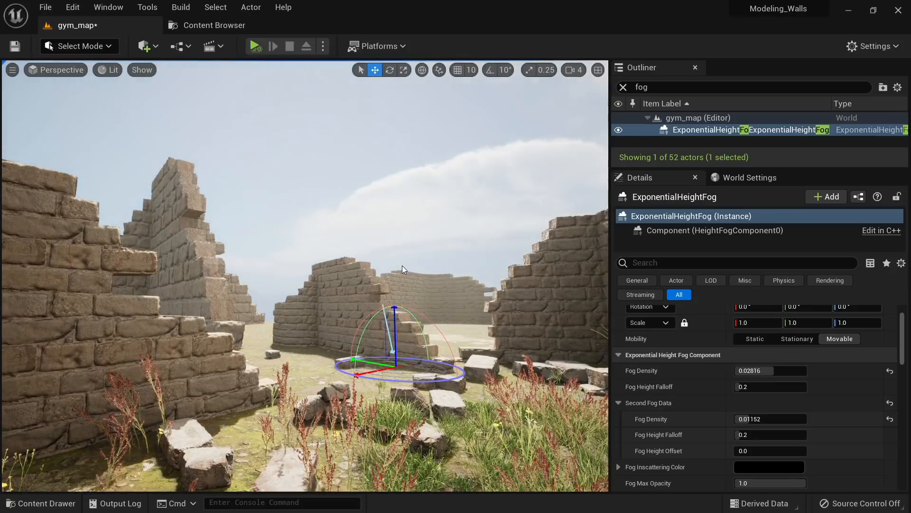
{"action": "key", "text": "ctrl+l"}
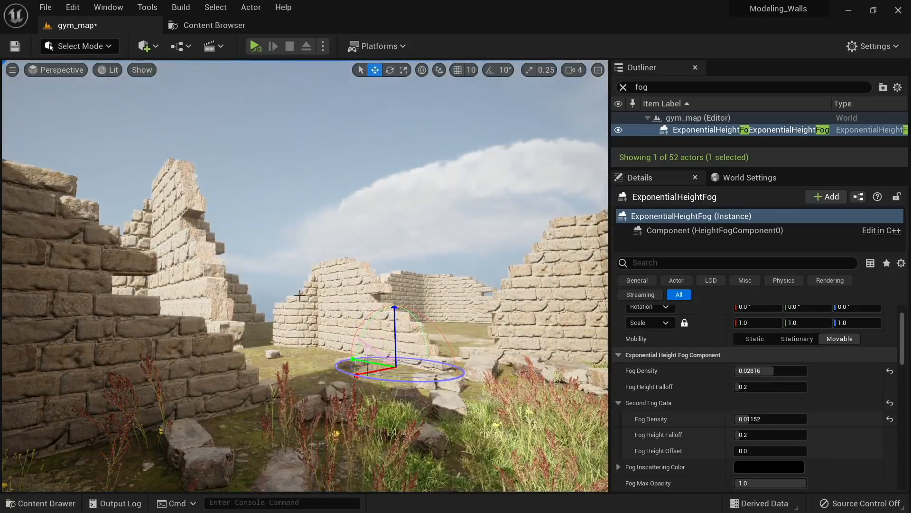
{"action": "key", "text": "ctrl+l"}
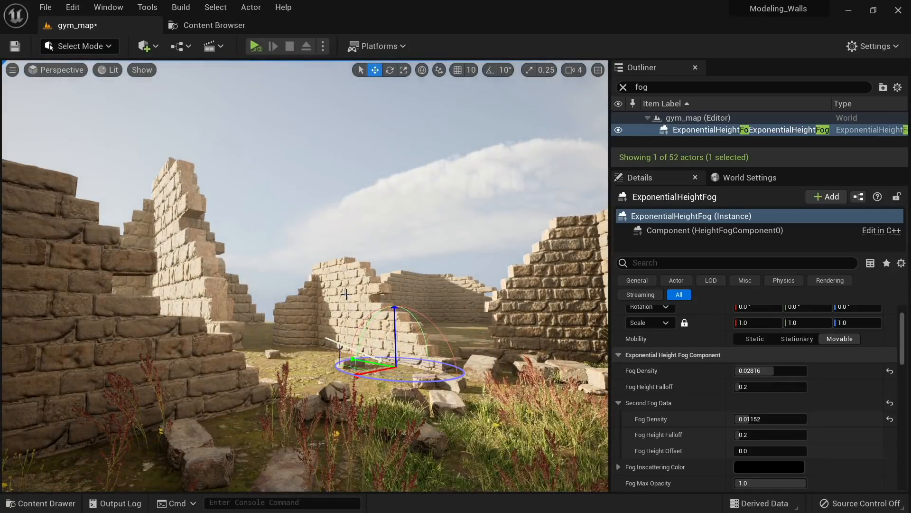
{"action": "left_click_drag", "start_coordinate": [347, 294], "coordinate": [95, 292], "text": "alt"}
{"action": "key", "text": "w"}
{"action": "right_click_drag", "start_coordinate": [303, 285], "coordinate": [303, 268]}
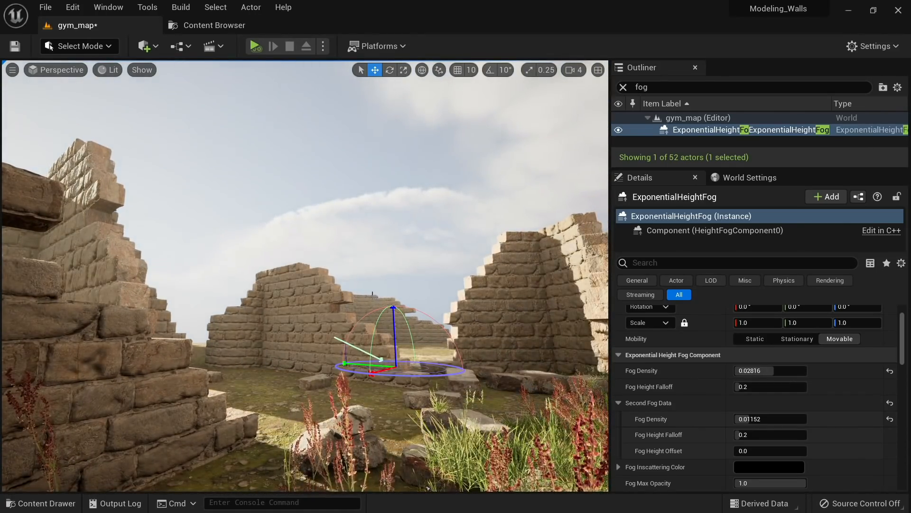
{"action": "key", "text": "ctrl+l"}
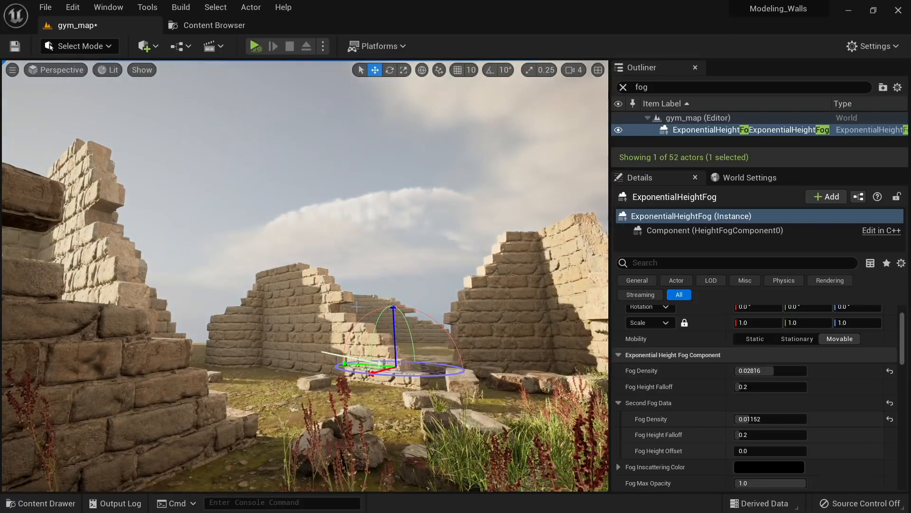
{"action": "key", "text": "ctrl+l"}
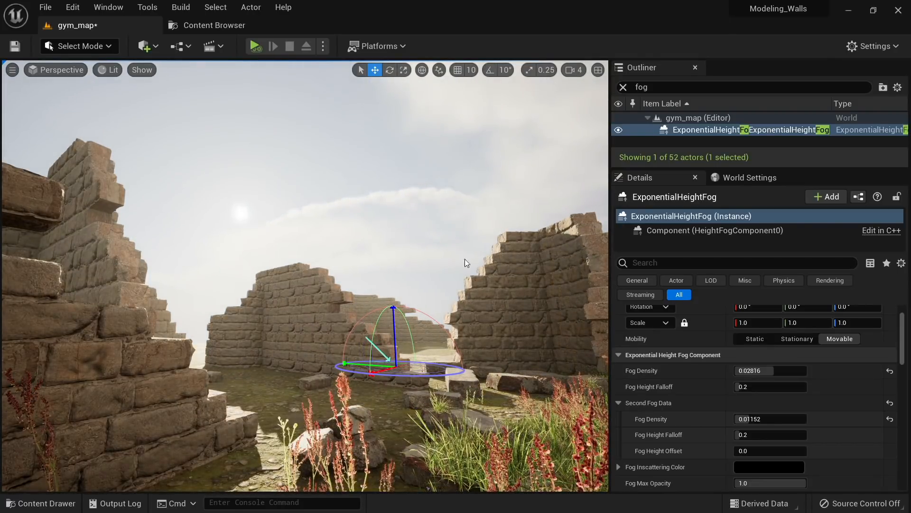
Select the DirectionalLight, enable Use Temperature, and set its Temperature to about 6895.52
{"action": "left_click", "coordinate": [622, 88]}
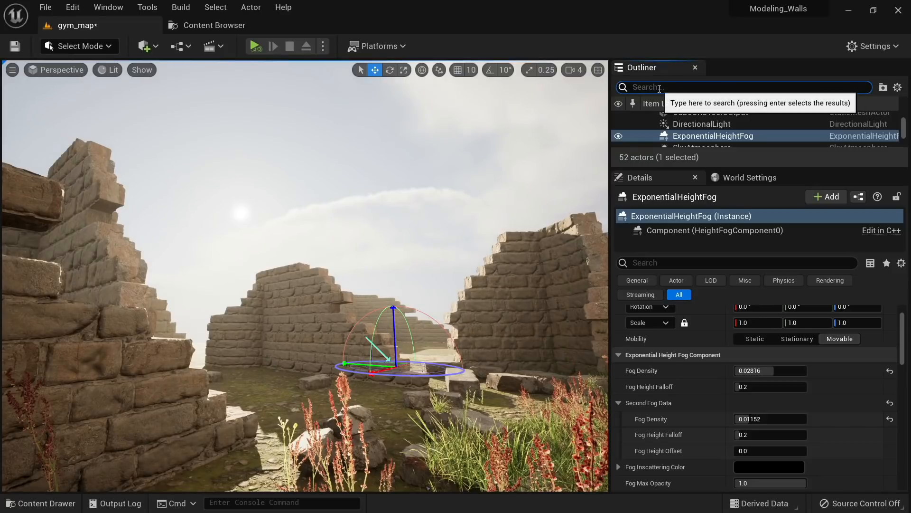
{"action": "type", "text": "dire"}
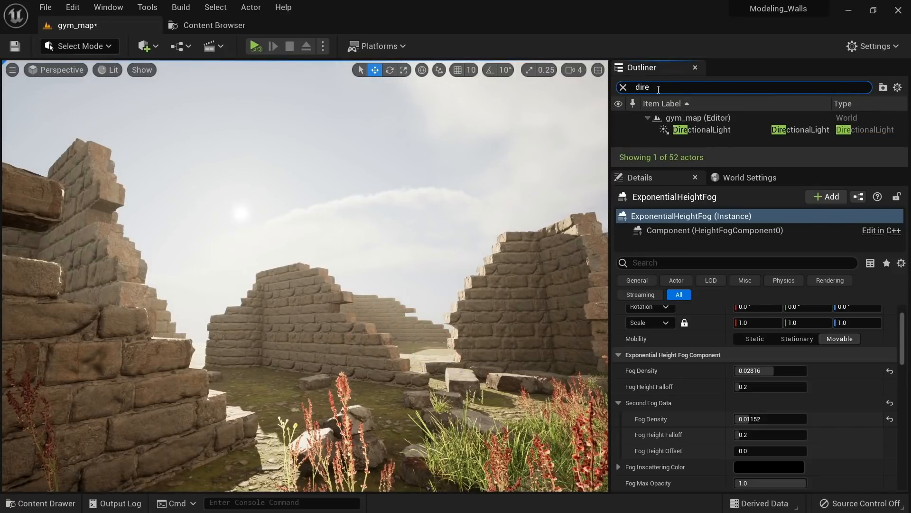
{"action": "left_click", "coordinate": [682, 132]}
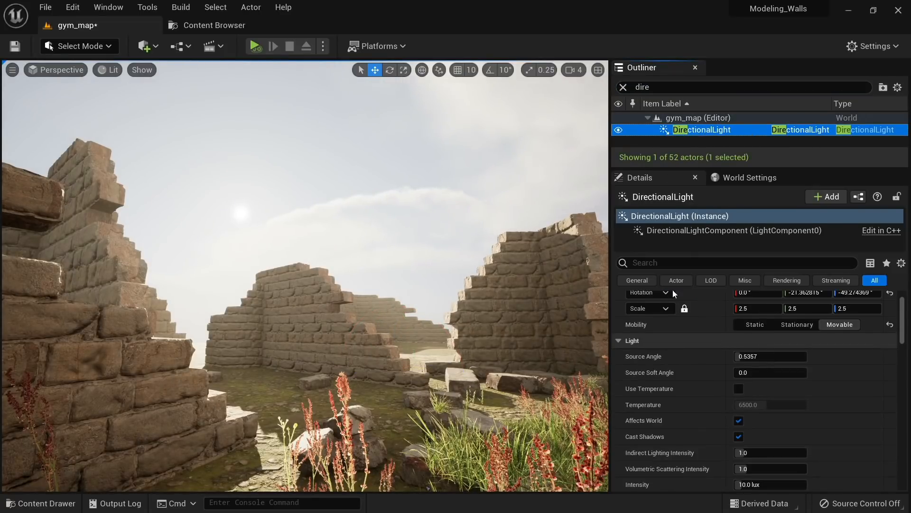
{"action": "scroll", "coordinate": [716, 389], "scroll_direction": "up", "scroll_amount": 2}
{"action": "scroll", "coordinate": [716, 388], "scroll_direction": "down", "scroll_amount": 3}
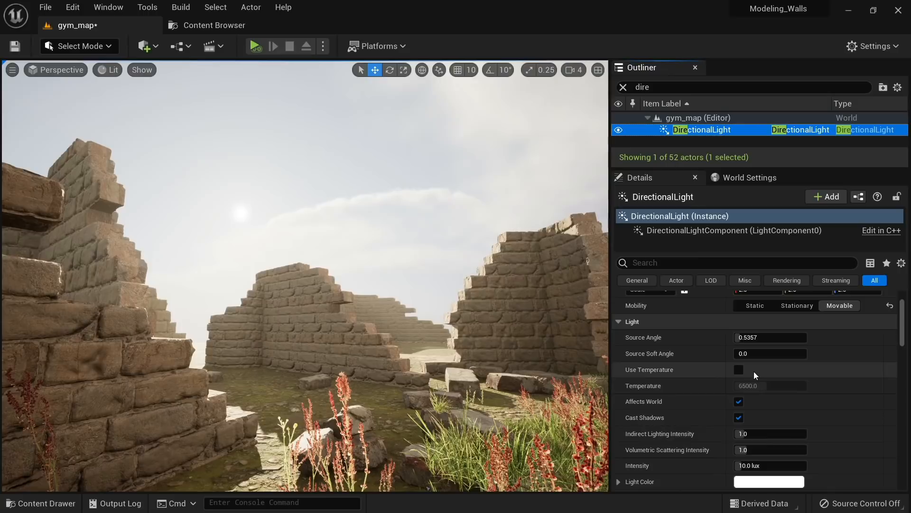
{"action": "left_click", "coordinate": [739, 369]}
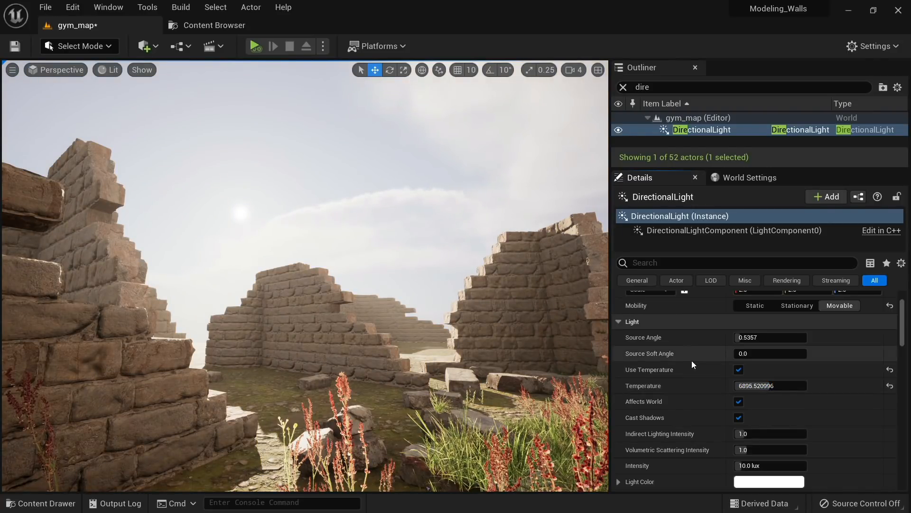
Enable Light Shaft Occlusion on the directional light, try an Occlusion Mask Darkness of 1.0, and reset that value to its default
{"action": "scroll", "coordinate": [682, 354], "scroll_direction": "down", "scroll_amount": 6}
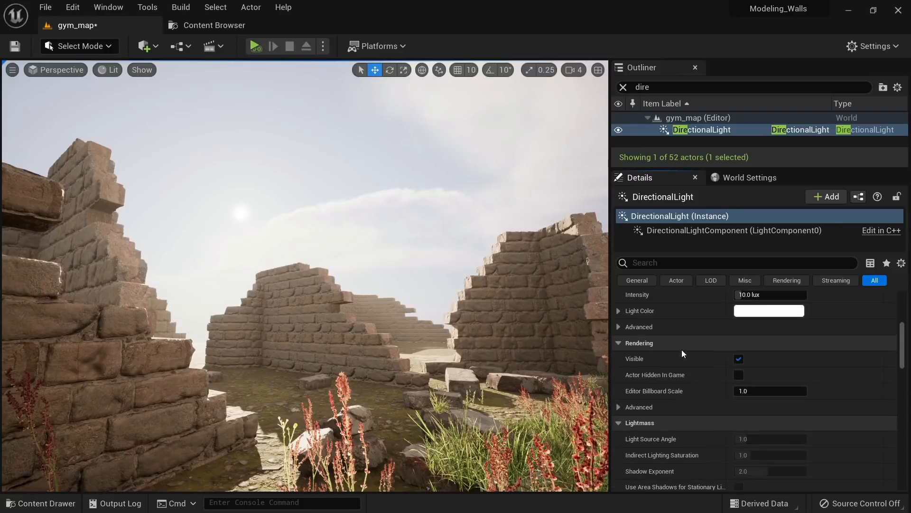
{"action": "left_click", "coordinate": [630, 328]}
{"action": "left_click", "coordinate": [630, 327]}
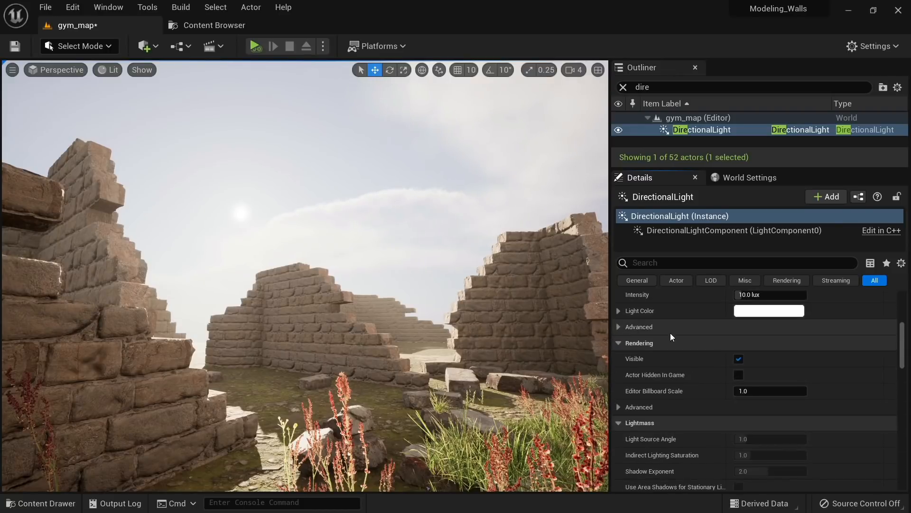
{"action": "scroll", "coordinate": [678, 330], "scroll_direction": "down", "scroll_amount": 3}
{"action": "scroll", "coordinate": [678, 329], "scroll_direction": "down", "scroll_amount": 2}
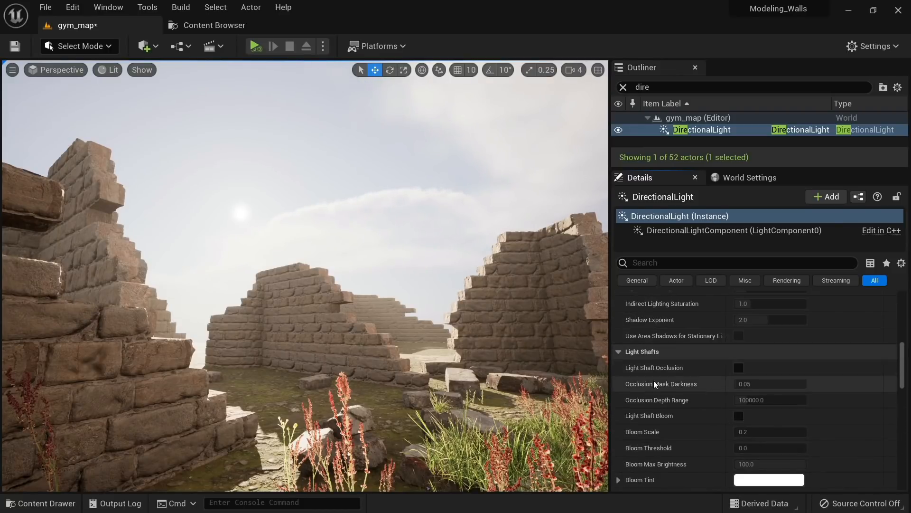
{"action": "scroll", "coordinate": [665, 372], "scroll_direction": "down", "scroll_amount": 1}
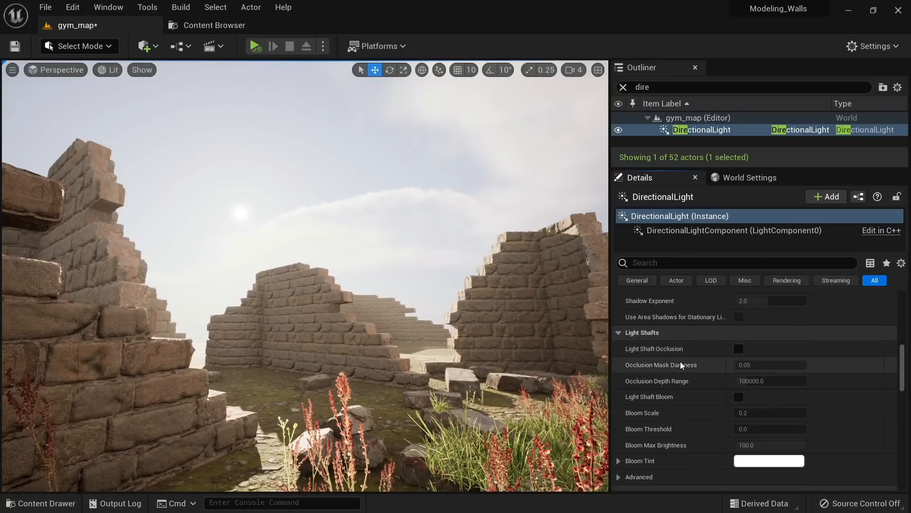
{"action": "left_click", "coordinate": [738, 348]}
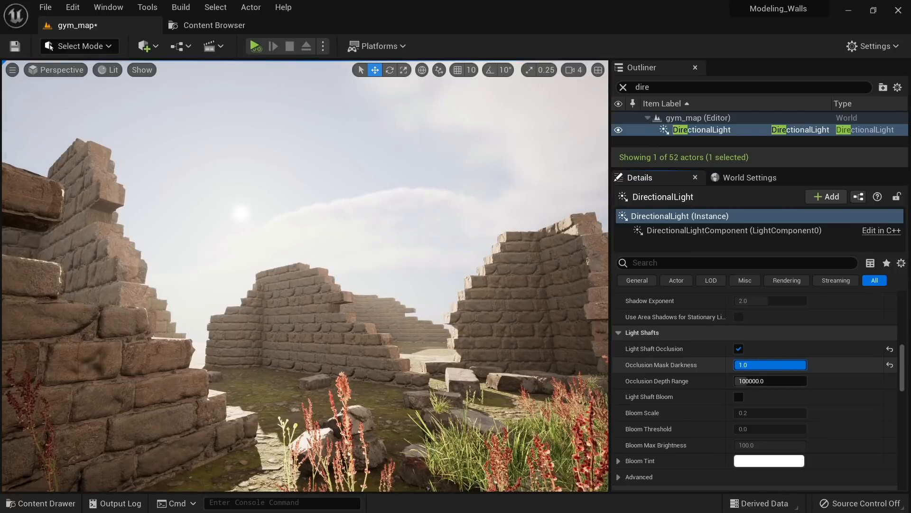
{"action": "left_click", "coordinate": [890, 365]}
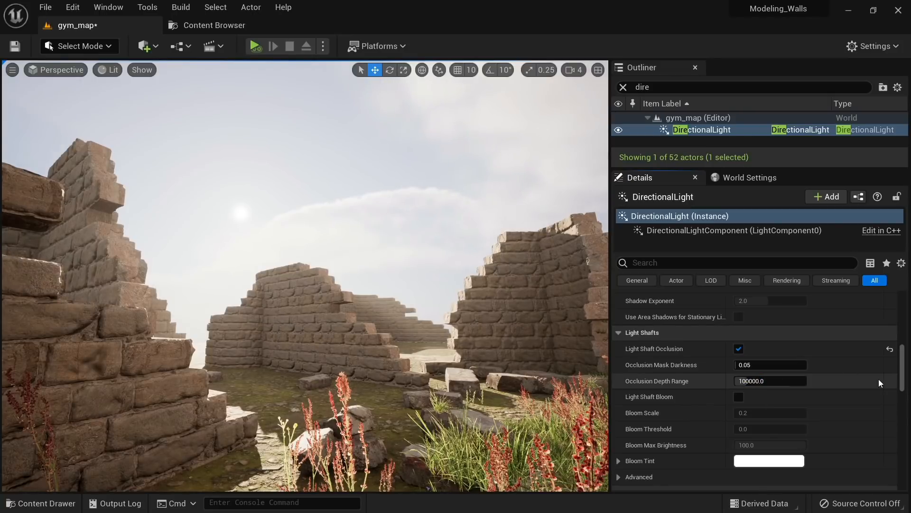
Enable Light Shaft Bloom on the directional light and rotate the sun behind the ruins to test the light rays
{"action": "left_click", "coordinate": [739, 397]}
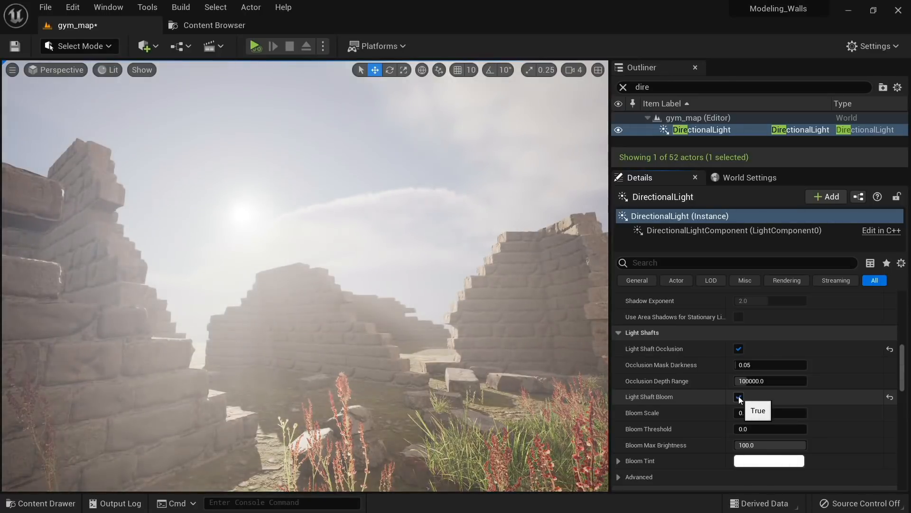
{"action": "scroll", "coordinate": [739, 400], "scroll_direction": "down", "scroll_amount": 1}
{"action": "right_click_drag", "start_coordinate": [310, 331], "coordinate": [318, 236]}
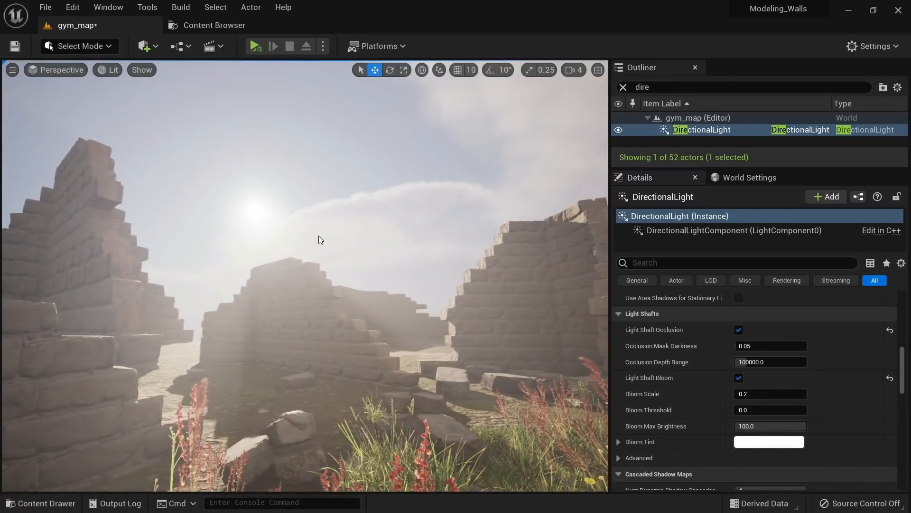
{"action": "key", "text": "ctrl+l"}
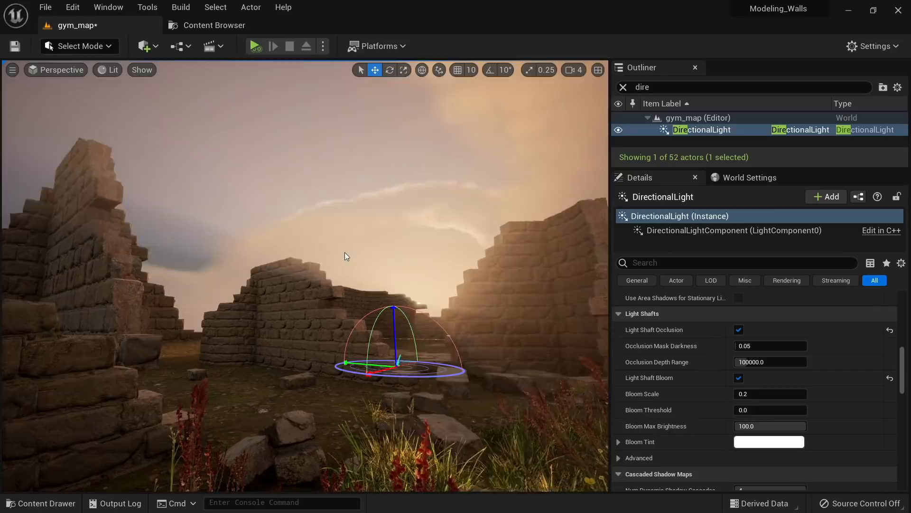
{"action": "key", "text": "ctrl+l"}
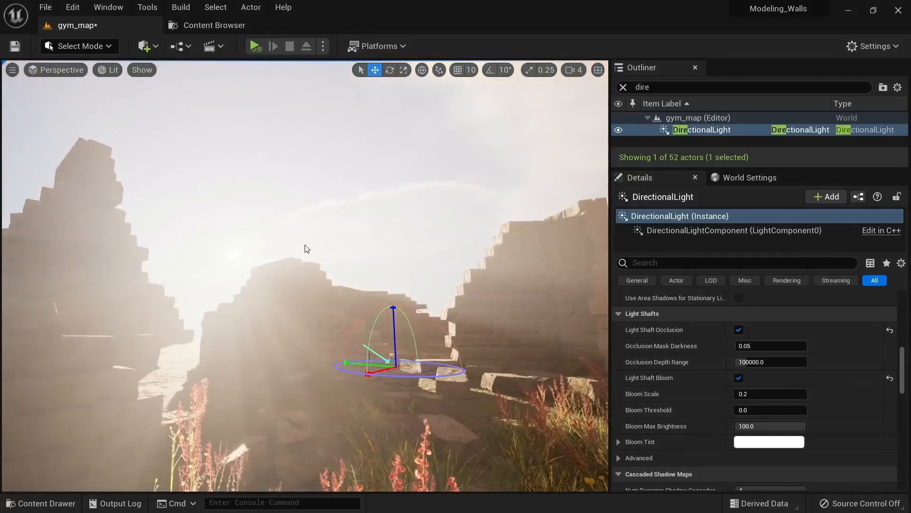
Rotate the sun through low angles behind the ruins and back up high, leaving the brick walls and ground in daylight
{"action": "key", "text": "ctrl+l"}
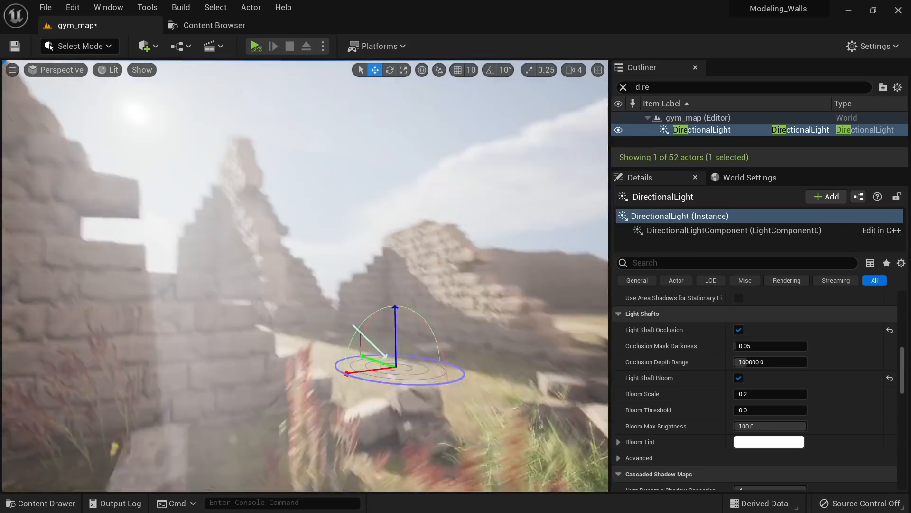
{"action": "key", "text": "ctrl+l"}
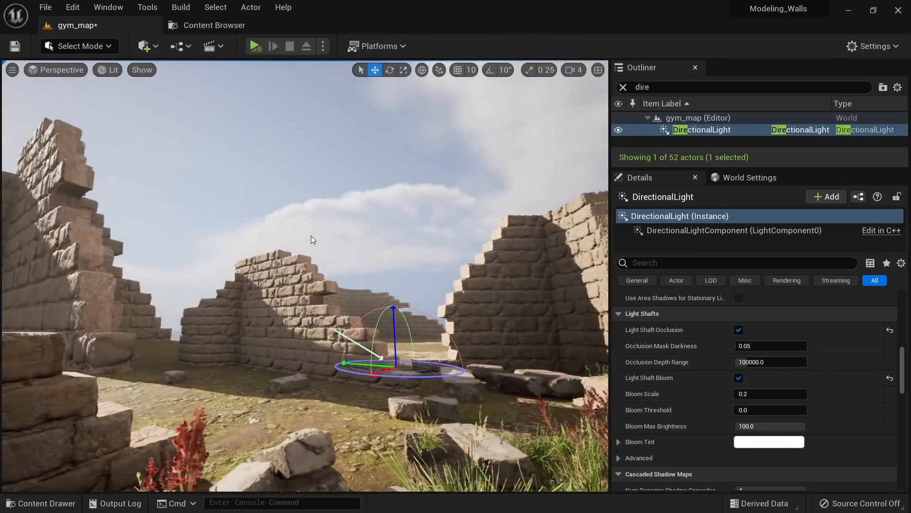
{"action": "key", "text": "ctrl+l"}
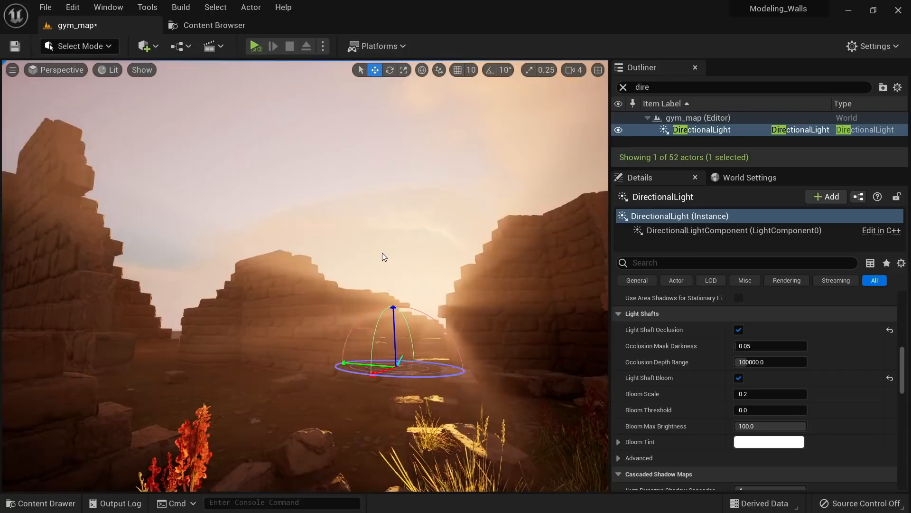
{"action": "key", "text": "ctrl+l"}
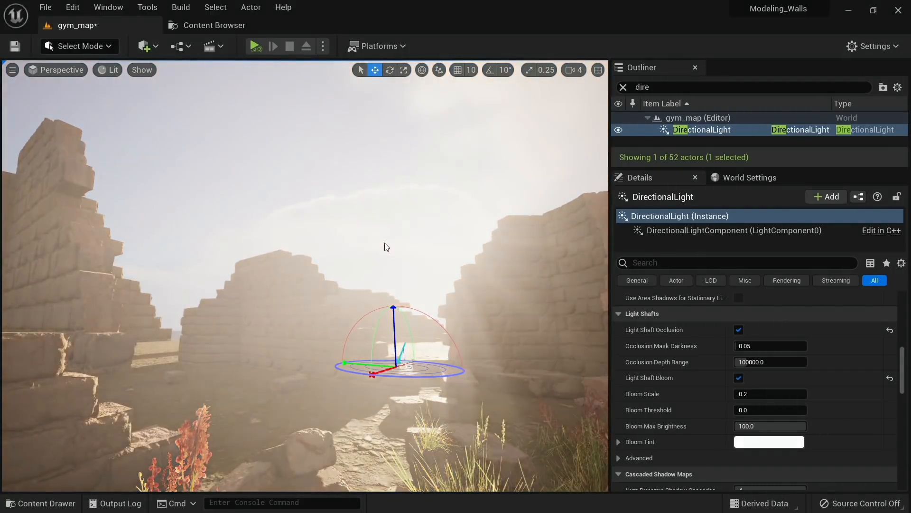
{"action": "key", "text": "ctrl+l"}
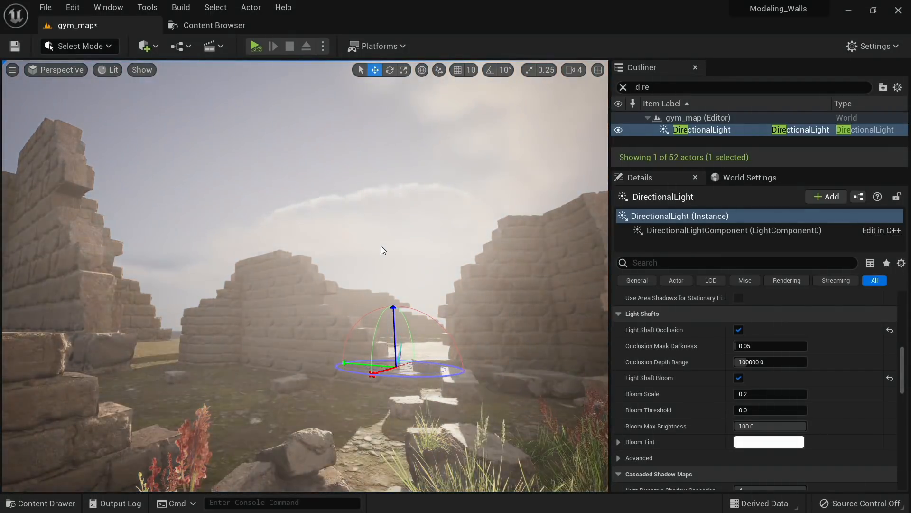
{"action": "key", "text": "ctrl+l"}
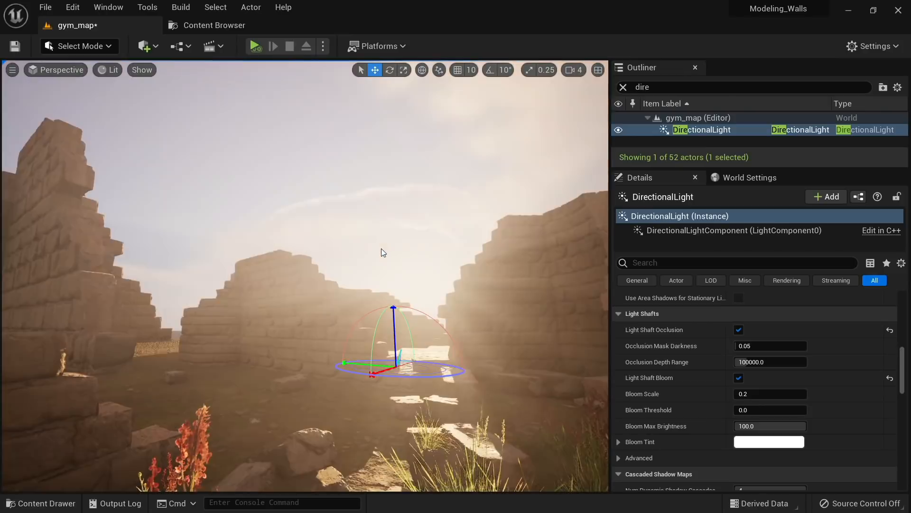
{"action": "key", "text": "ctrl+l"}
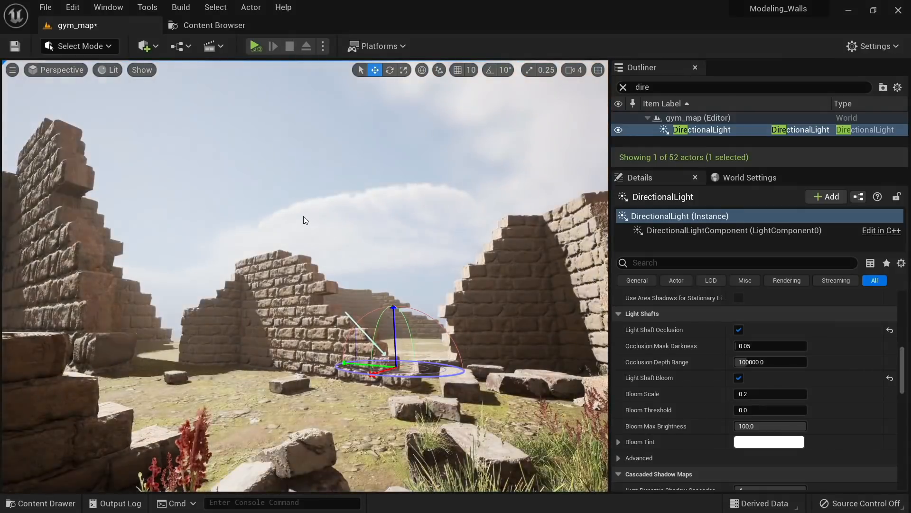
Set the directional light's Bloom Scale to 0.05, with the sun in view above the ruins
{"action": "left_click_drag", "start_coordinate": [320, 226], "coordinate": [266, 224], "text": "alt"}
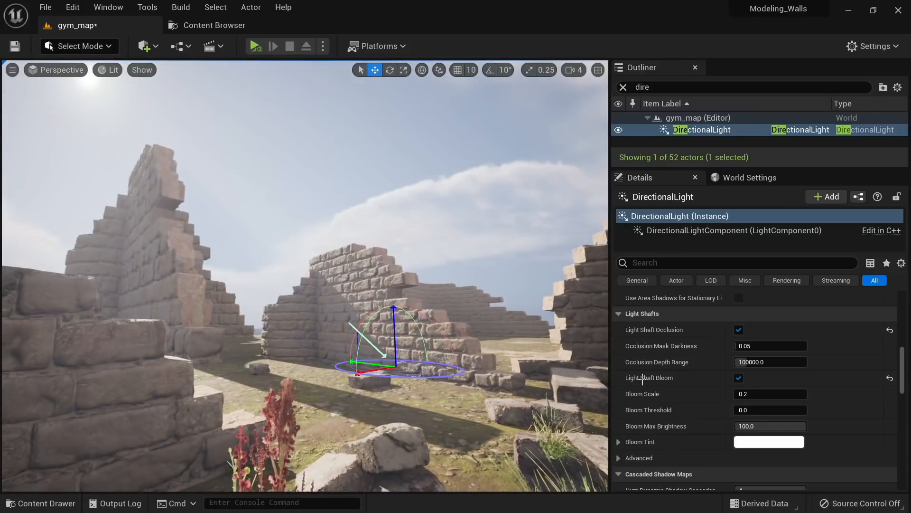
{"action": "left_click", "coordinate": [773, 394]}
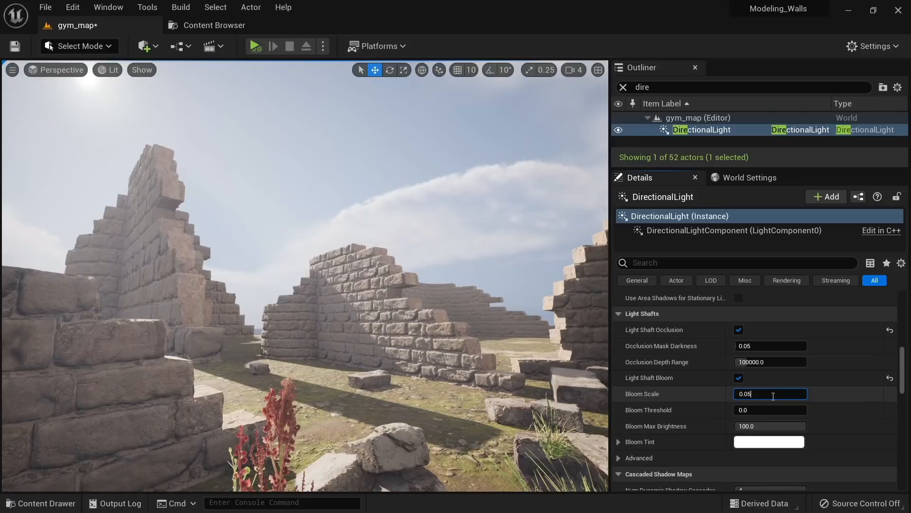
{"action": "key", "text": "Return"}
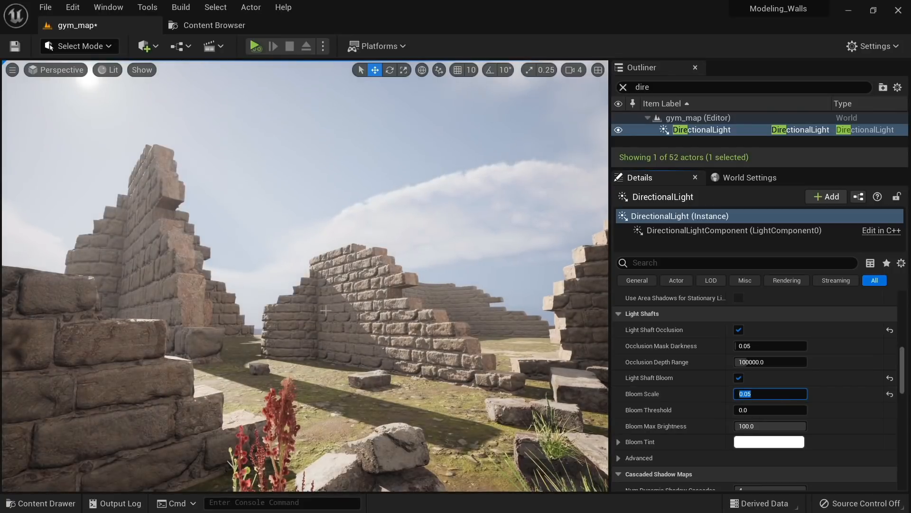
Save the level and start a full-screen play preview from the open ground beside the brick walls
{"action": "right_click_drag", "start_coordinate": [325, 310], "coordinate": [323, 389]}
{"action": "right_click", "coordinate": [275, 226]}
{"action": "key", "text": "Escape"}
{"action": "key", "text": "ctrl+s"}
{"action": "right_click", "coordinate": [323, 389]}
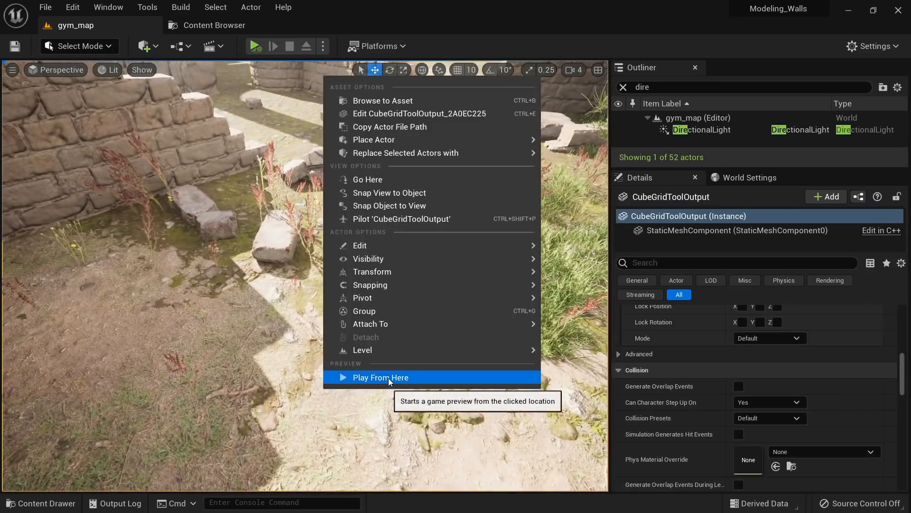
{"action": "left_click", "coordinate": [388, 378]}
{"action": "key", "text": "w"}
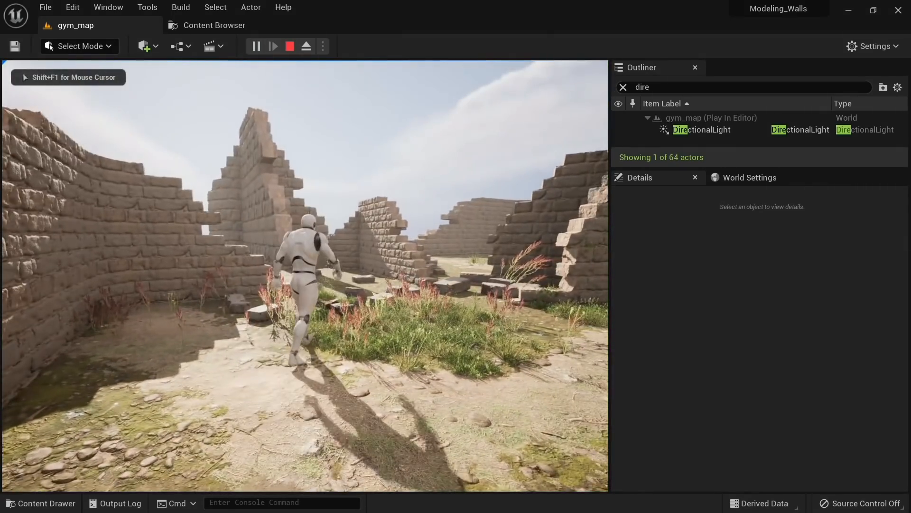
{"action": "key", "text": "F11"}
{"action": "left_click", "coordinate": [456, 256]}
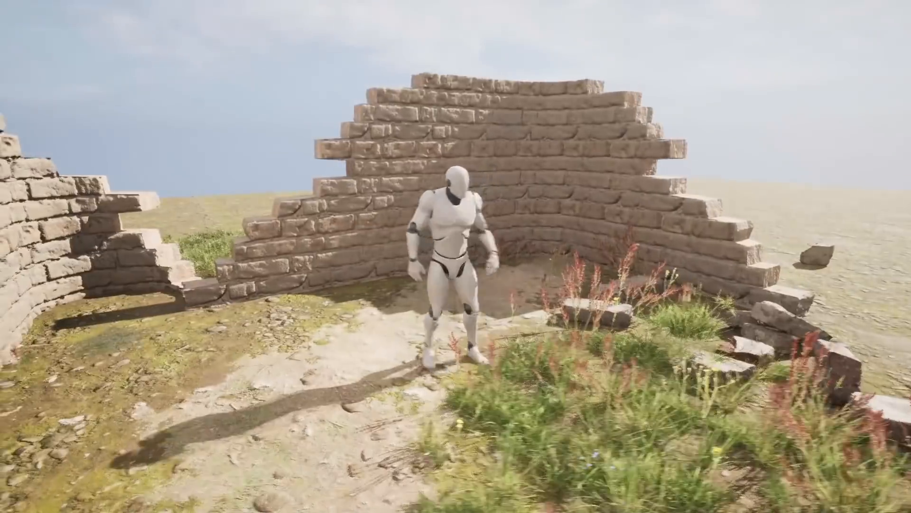
Run the character into the walled corner and back out past the grass to examine the bricks, foliage and lighting
{"action": "key", "text": "w"}
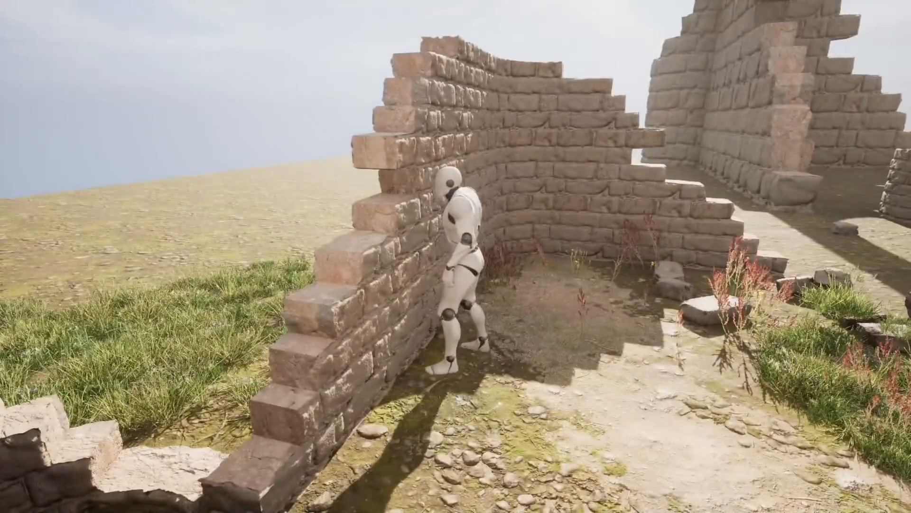
{"action": "key", "text": "w"}
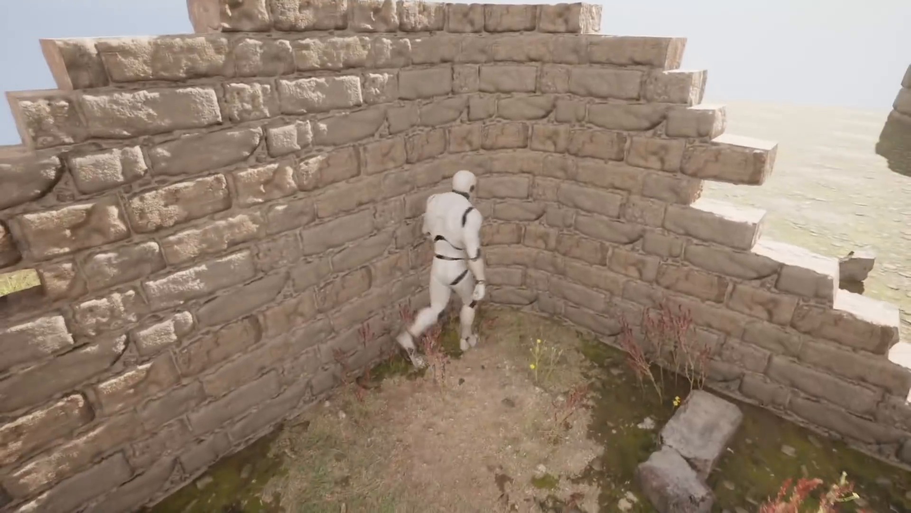
{"action": "key", "text": "s"}
{"action": "key", "text": "s"}
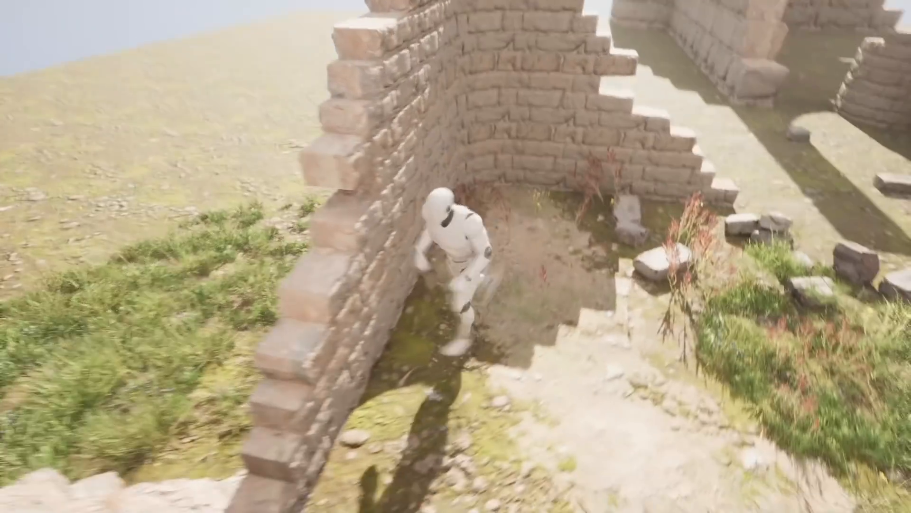
{"action": "key", "text": "w"}
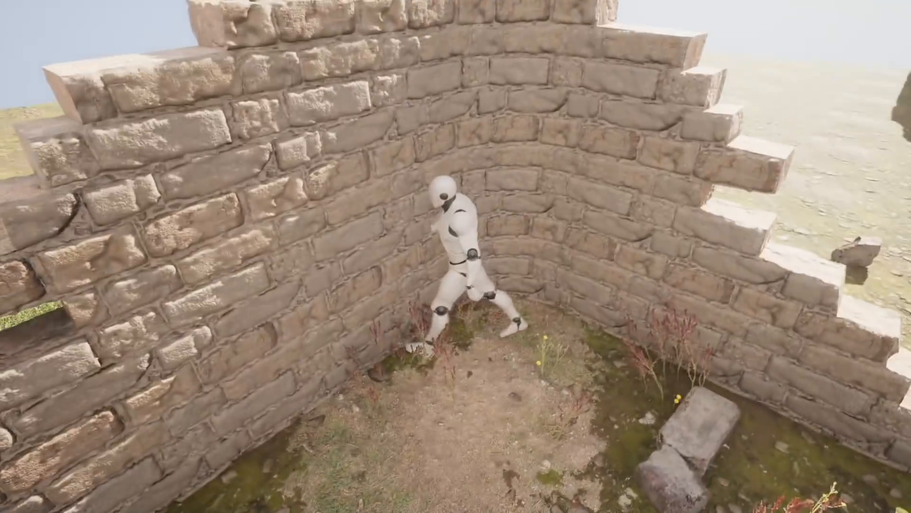
{"action": "key", "text": "d"}
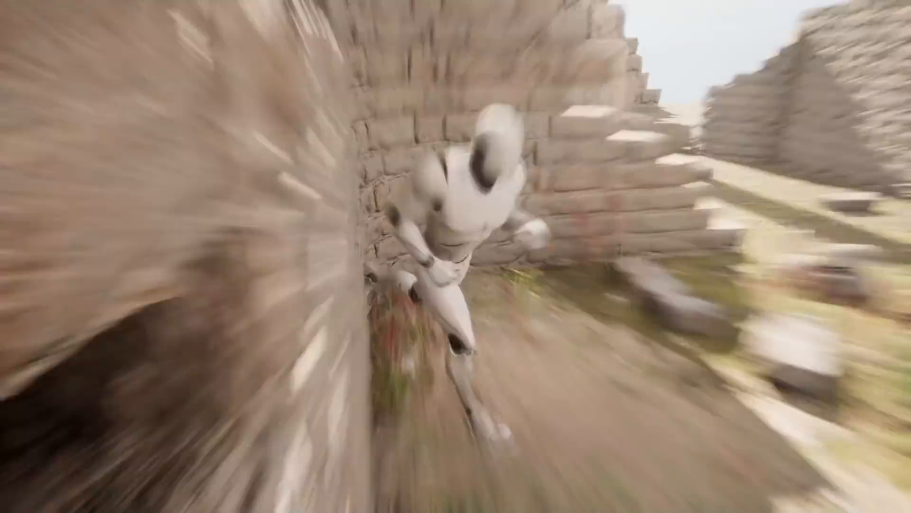
{"action": "key", "text": "s"}
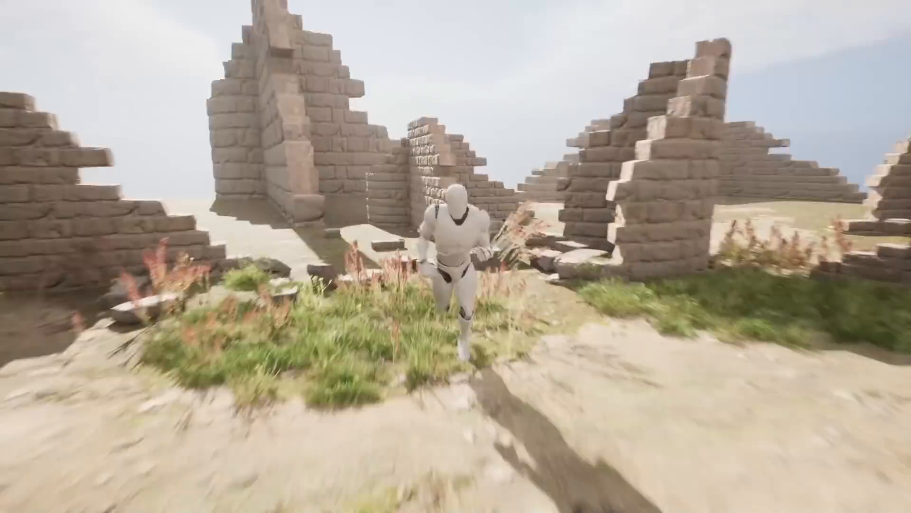